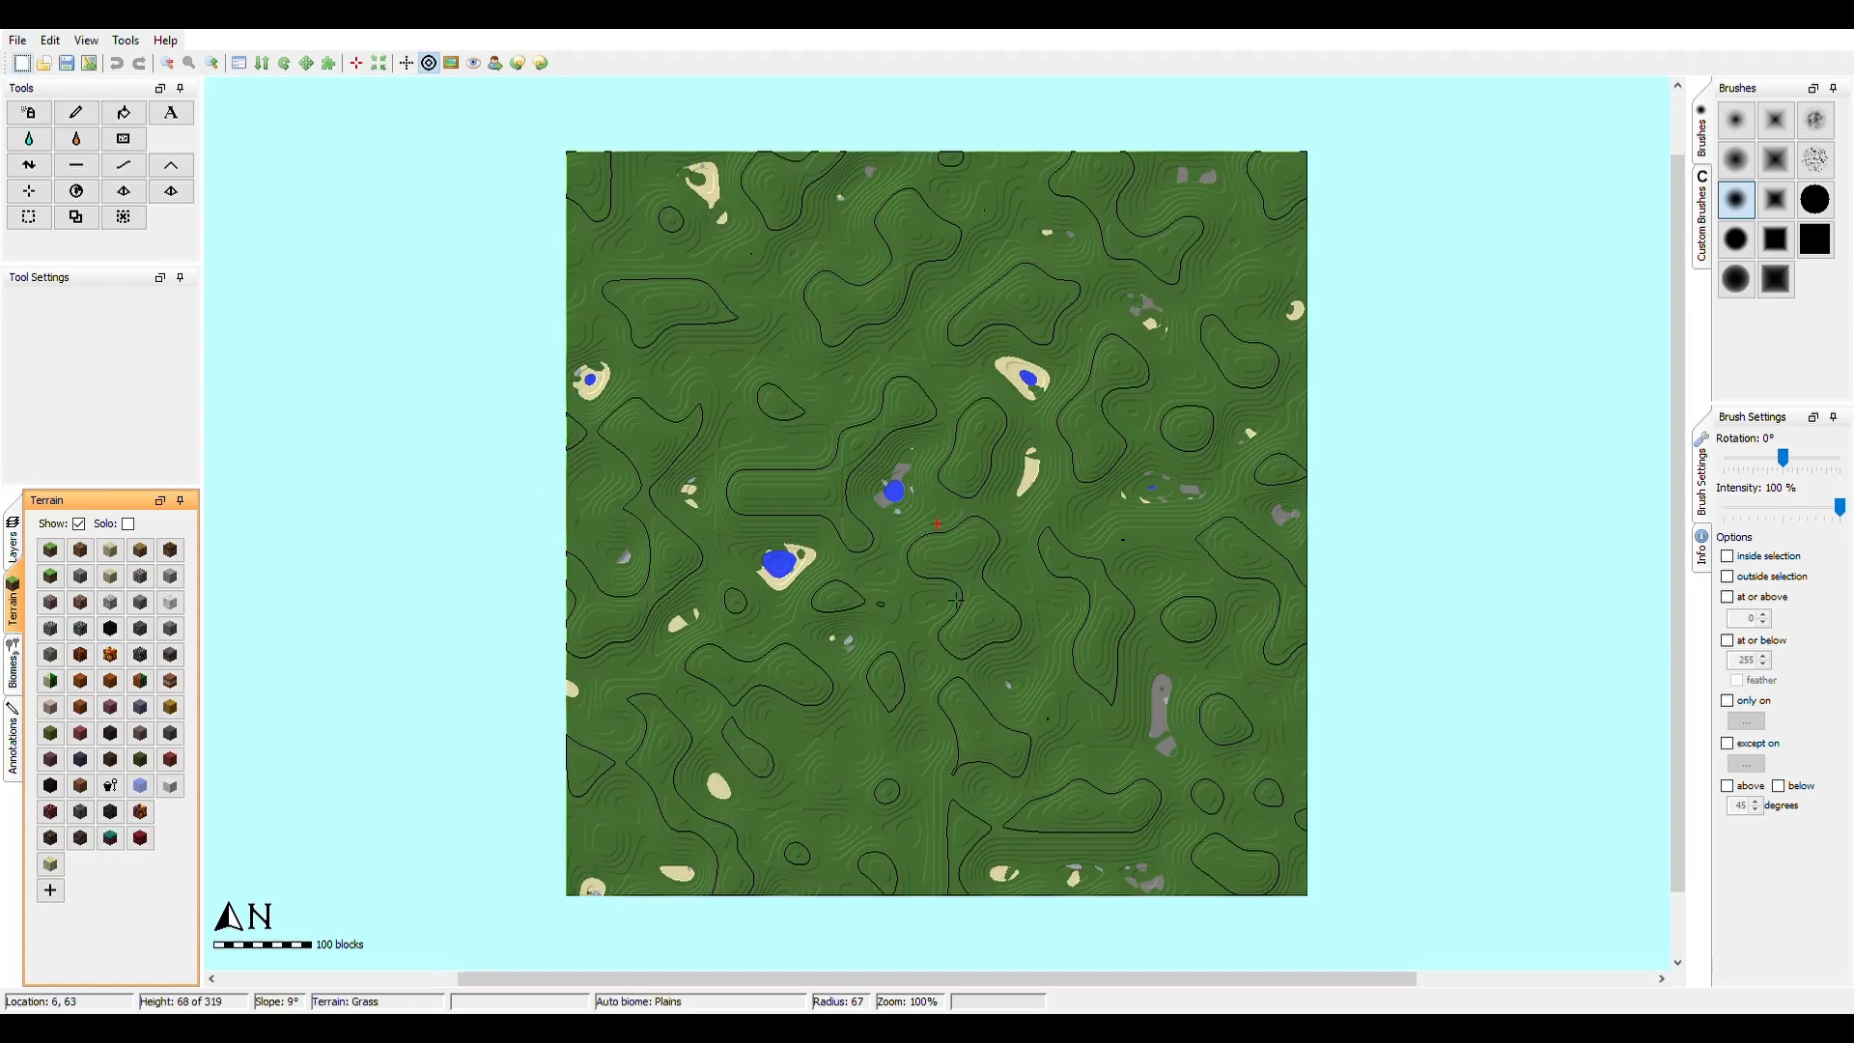
pyautogui.click(17, 40)
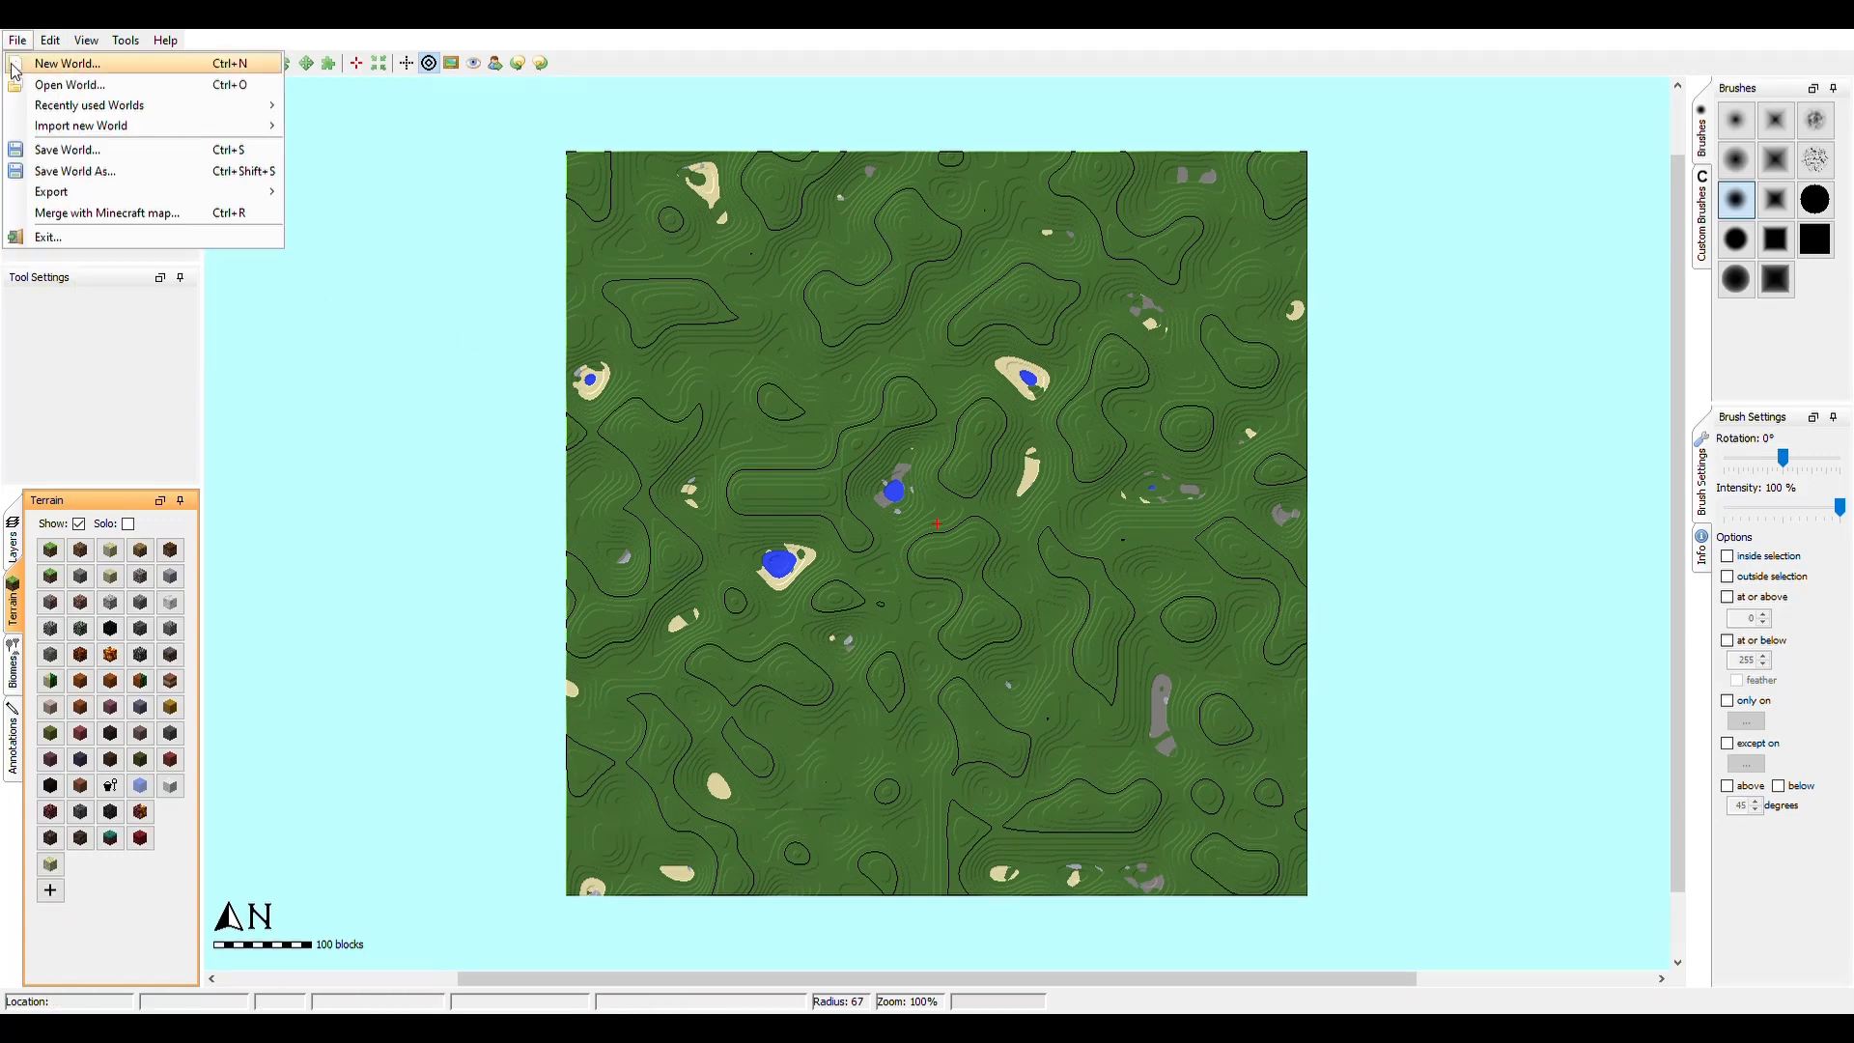
pyautogui.click(492, 440)
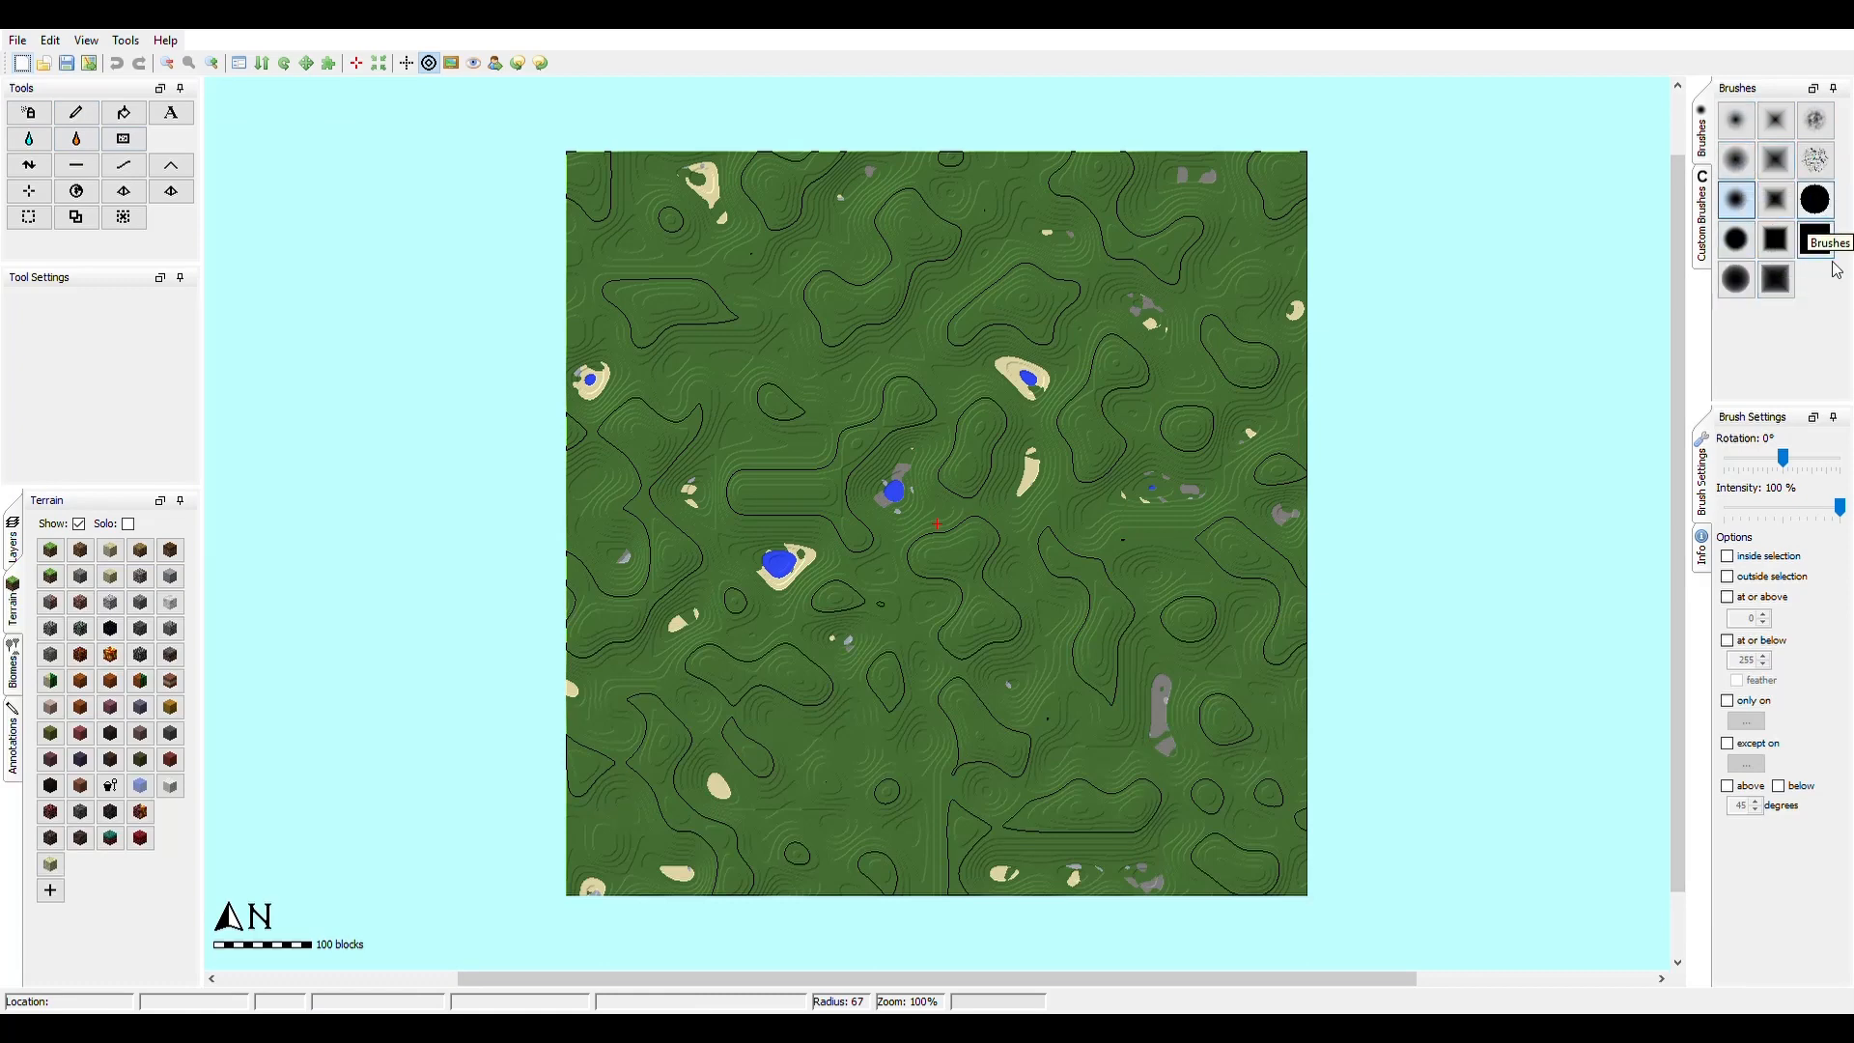
pyautogui.click(1737, 119)
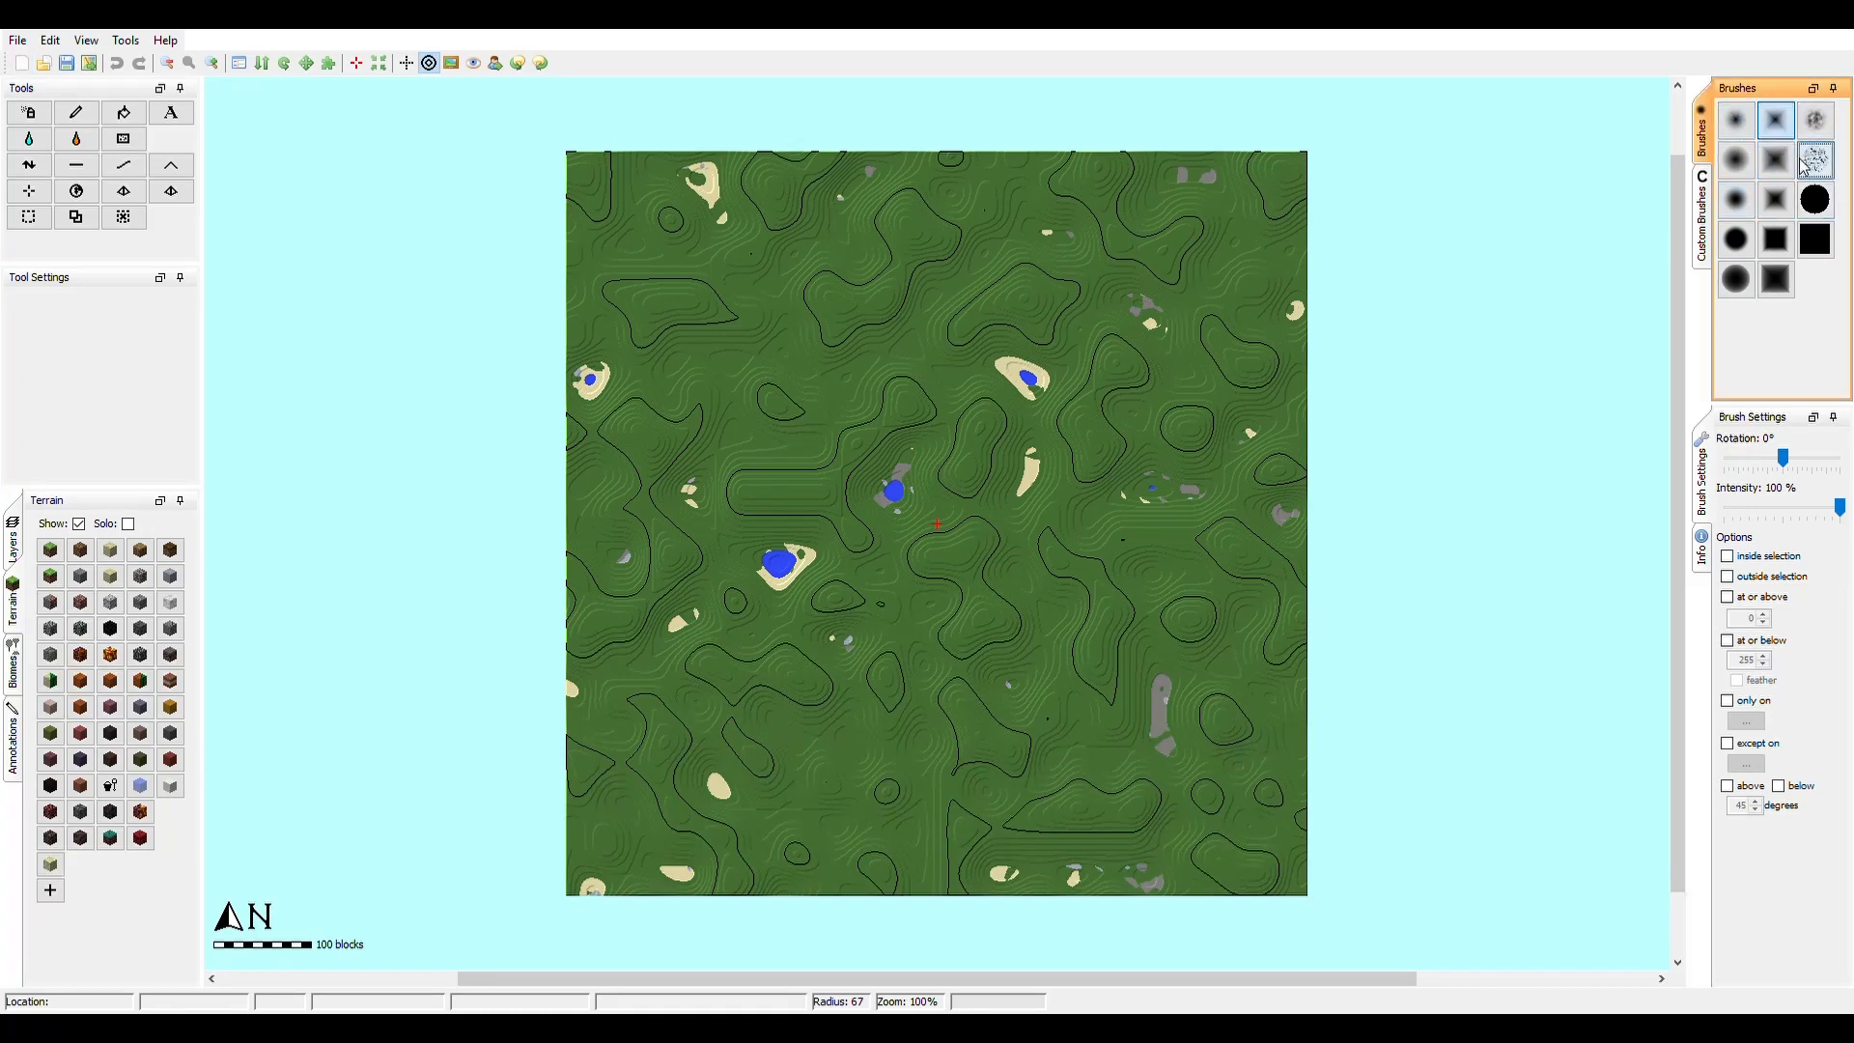
pyautogui.click(1702, 217)
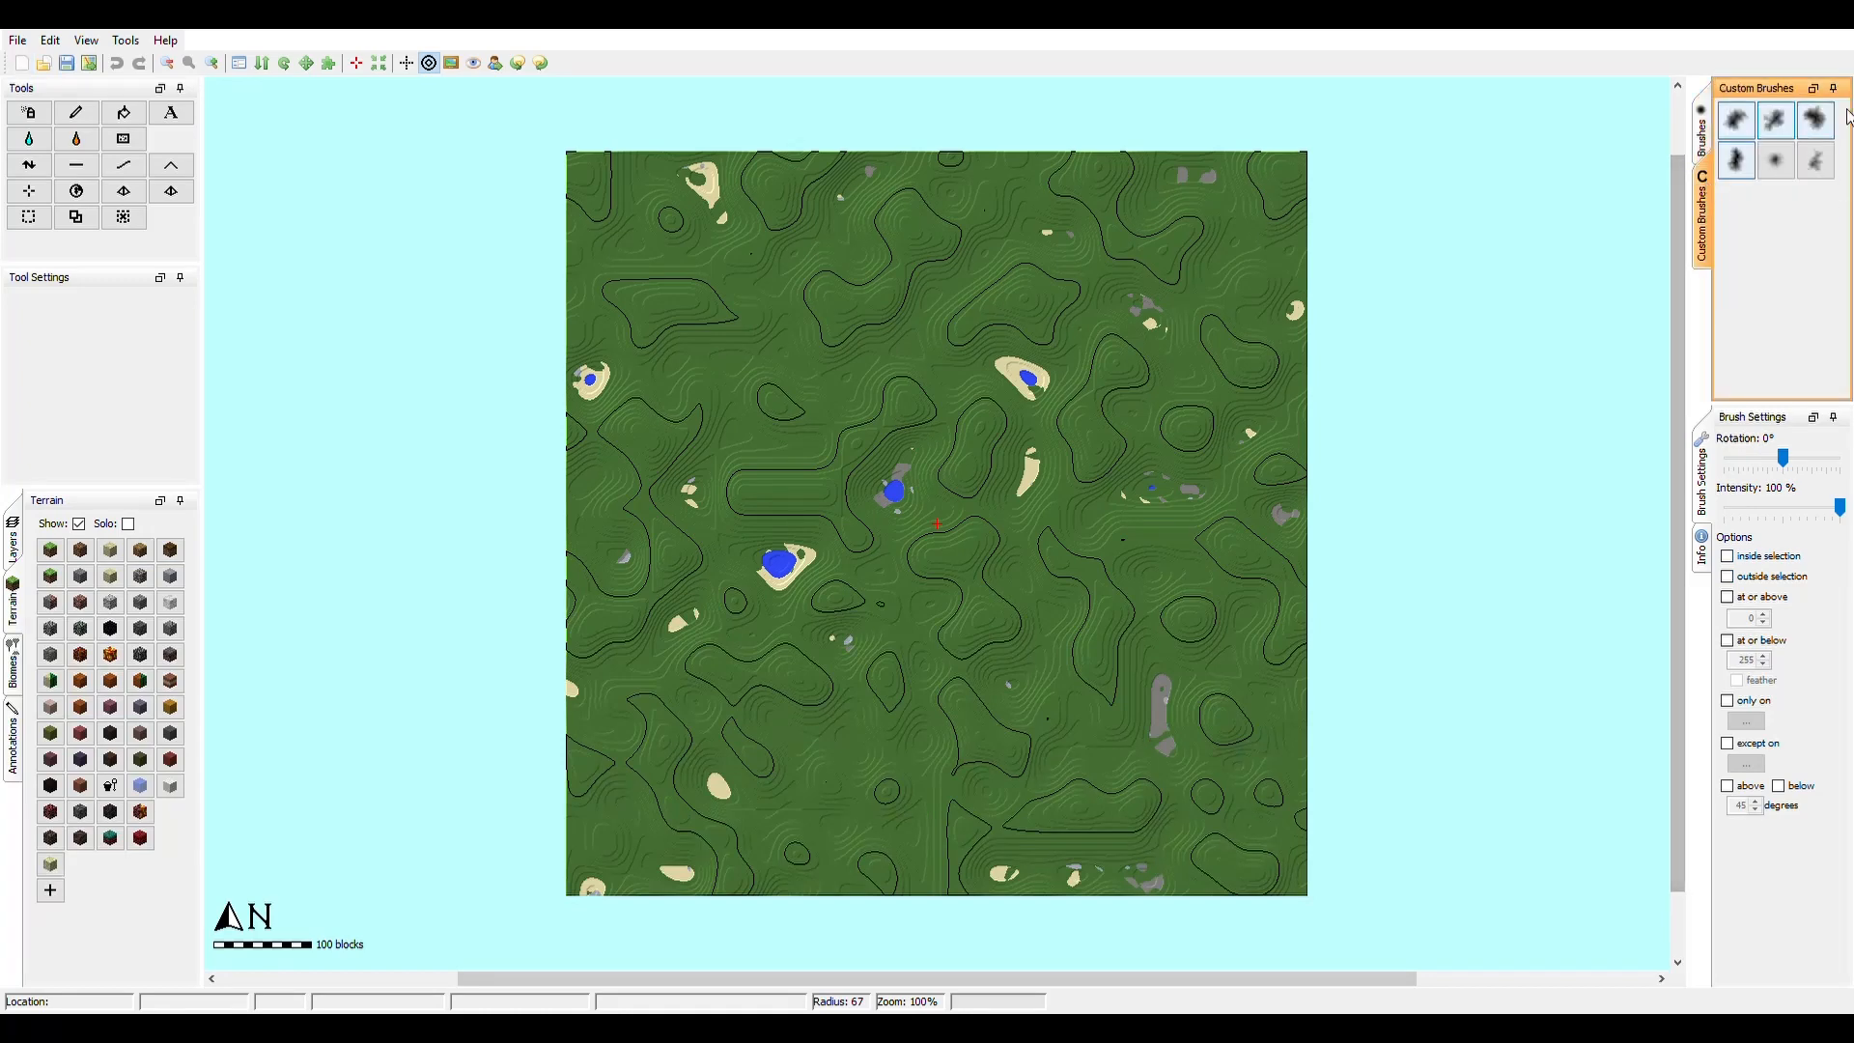
pyautogui.click(1702, 145)
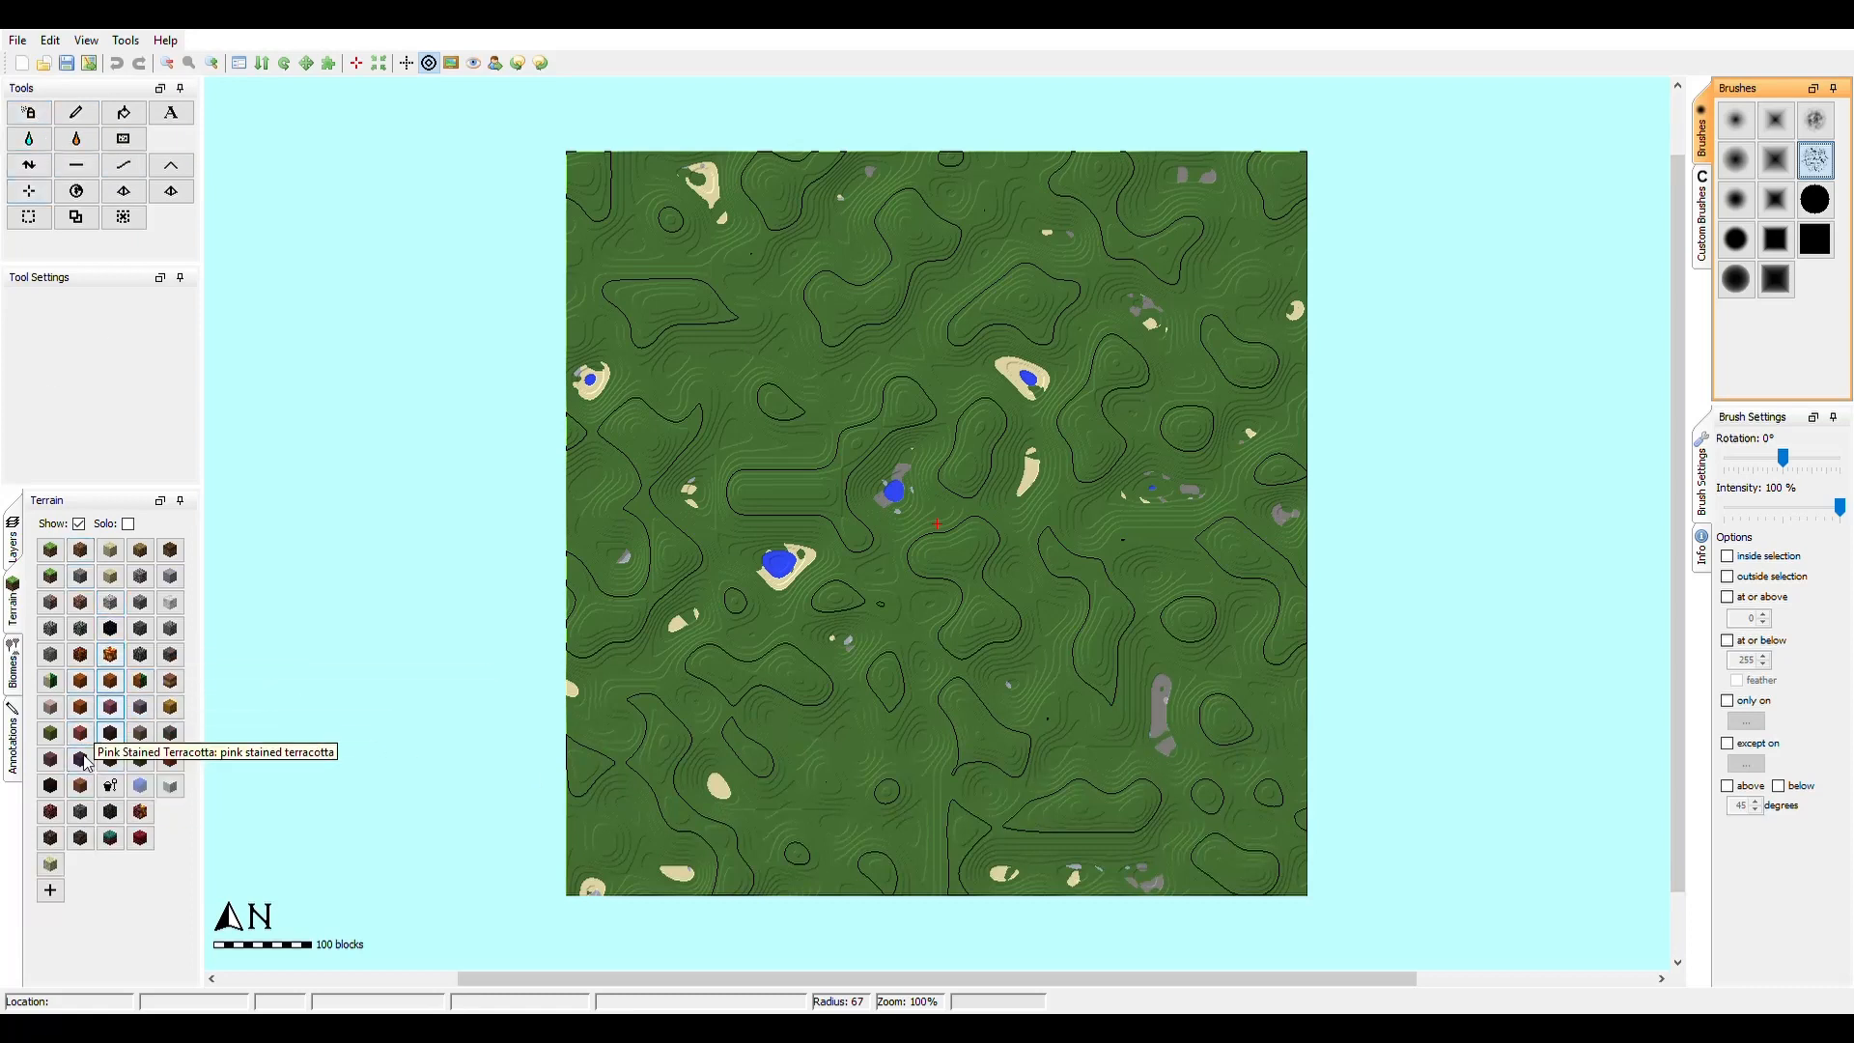
pyautogui.click(52, 896)
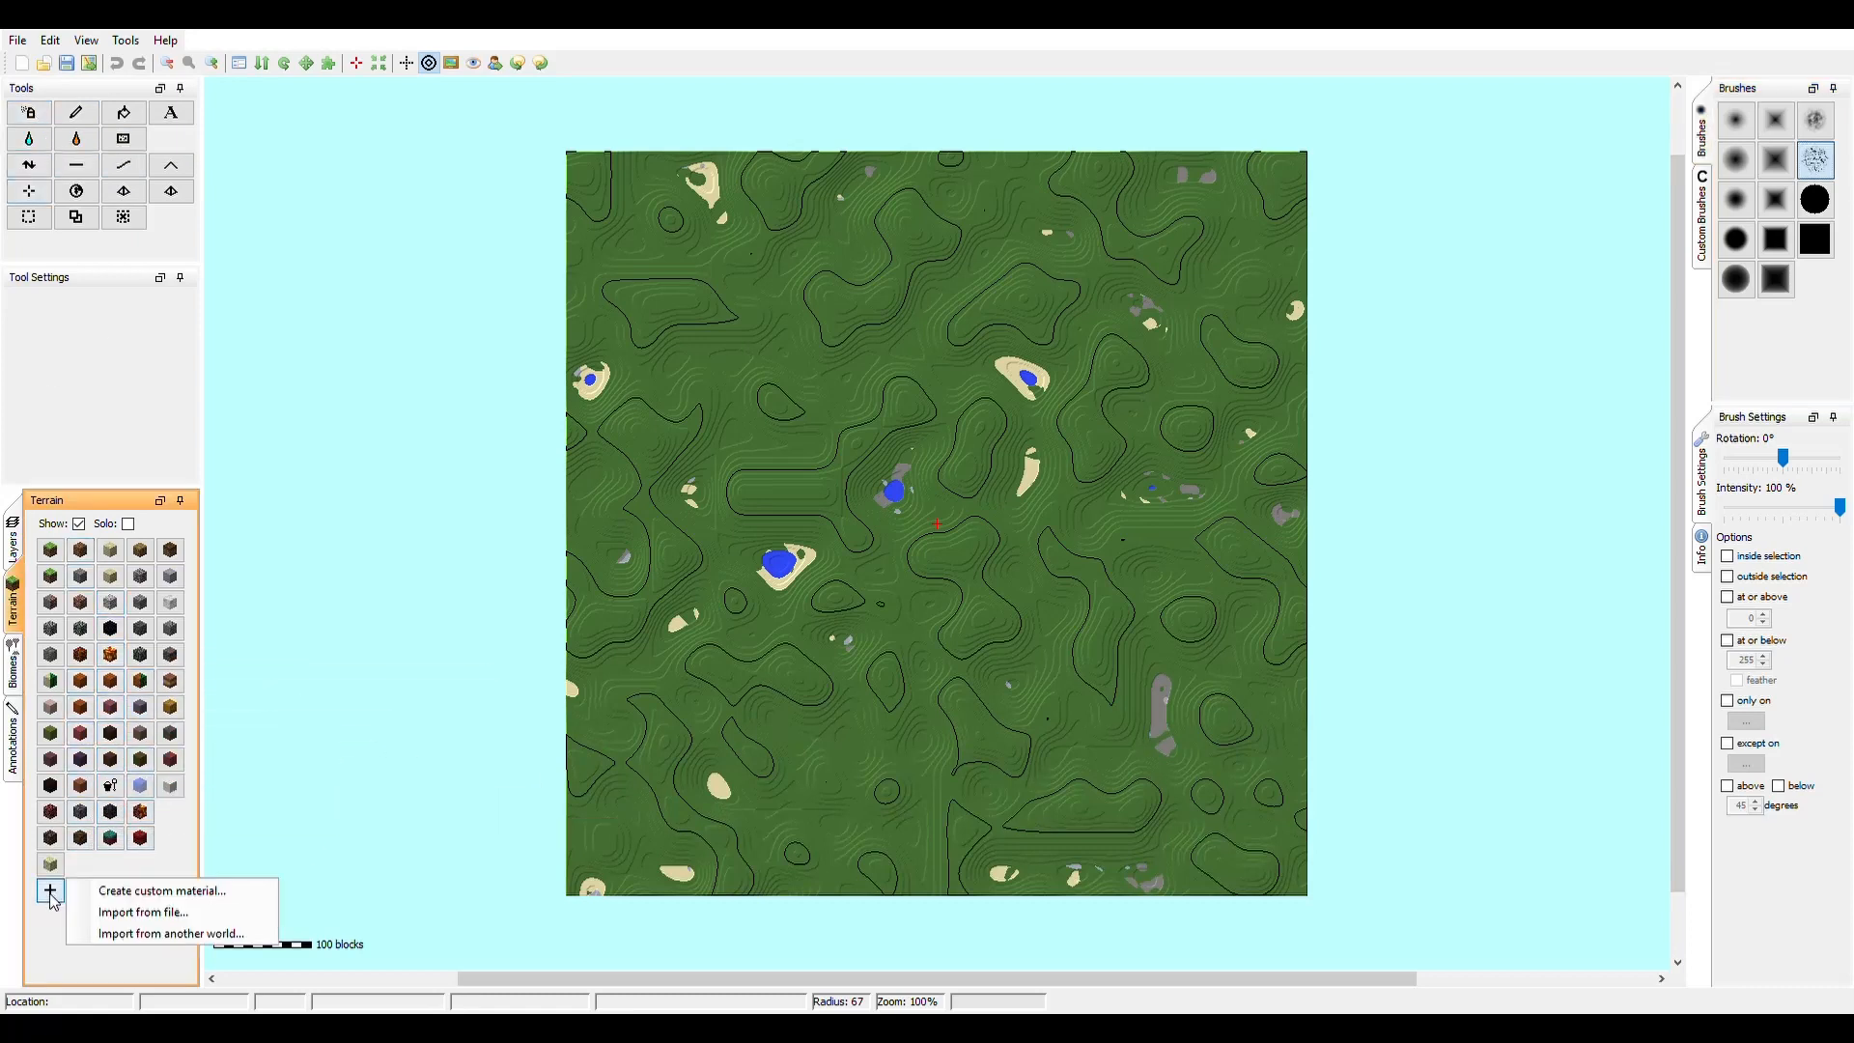
pyautogui.click(141, 870)
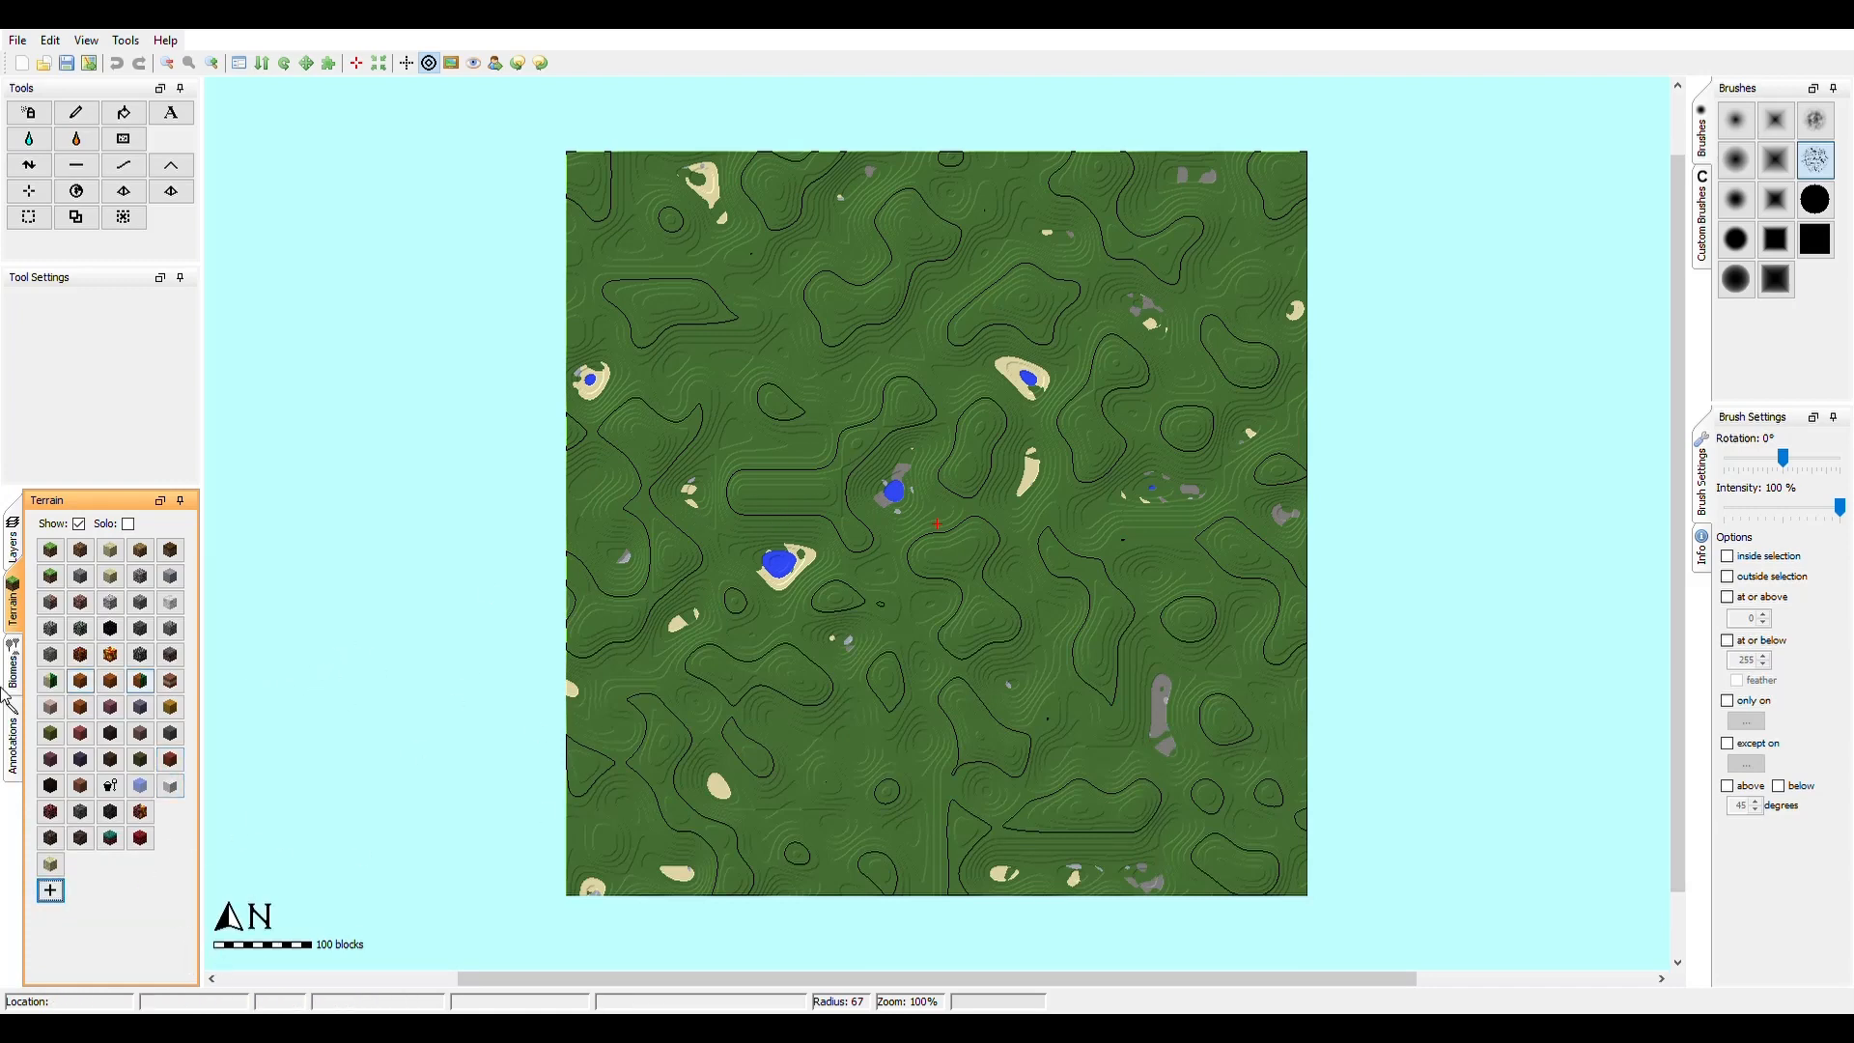
# - Spray bedrock terrain over the map's centre with the round brush and add patches to the east with the noise and solid square brushes
pyautogui.click(37, 118)
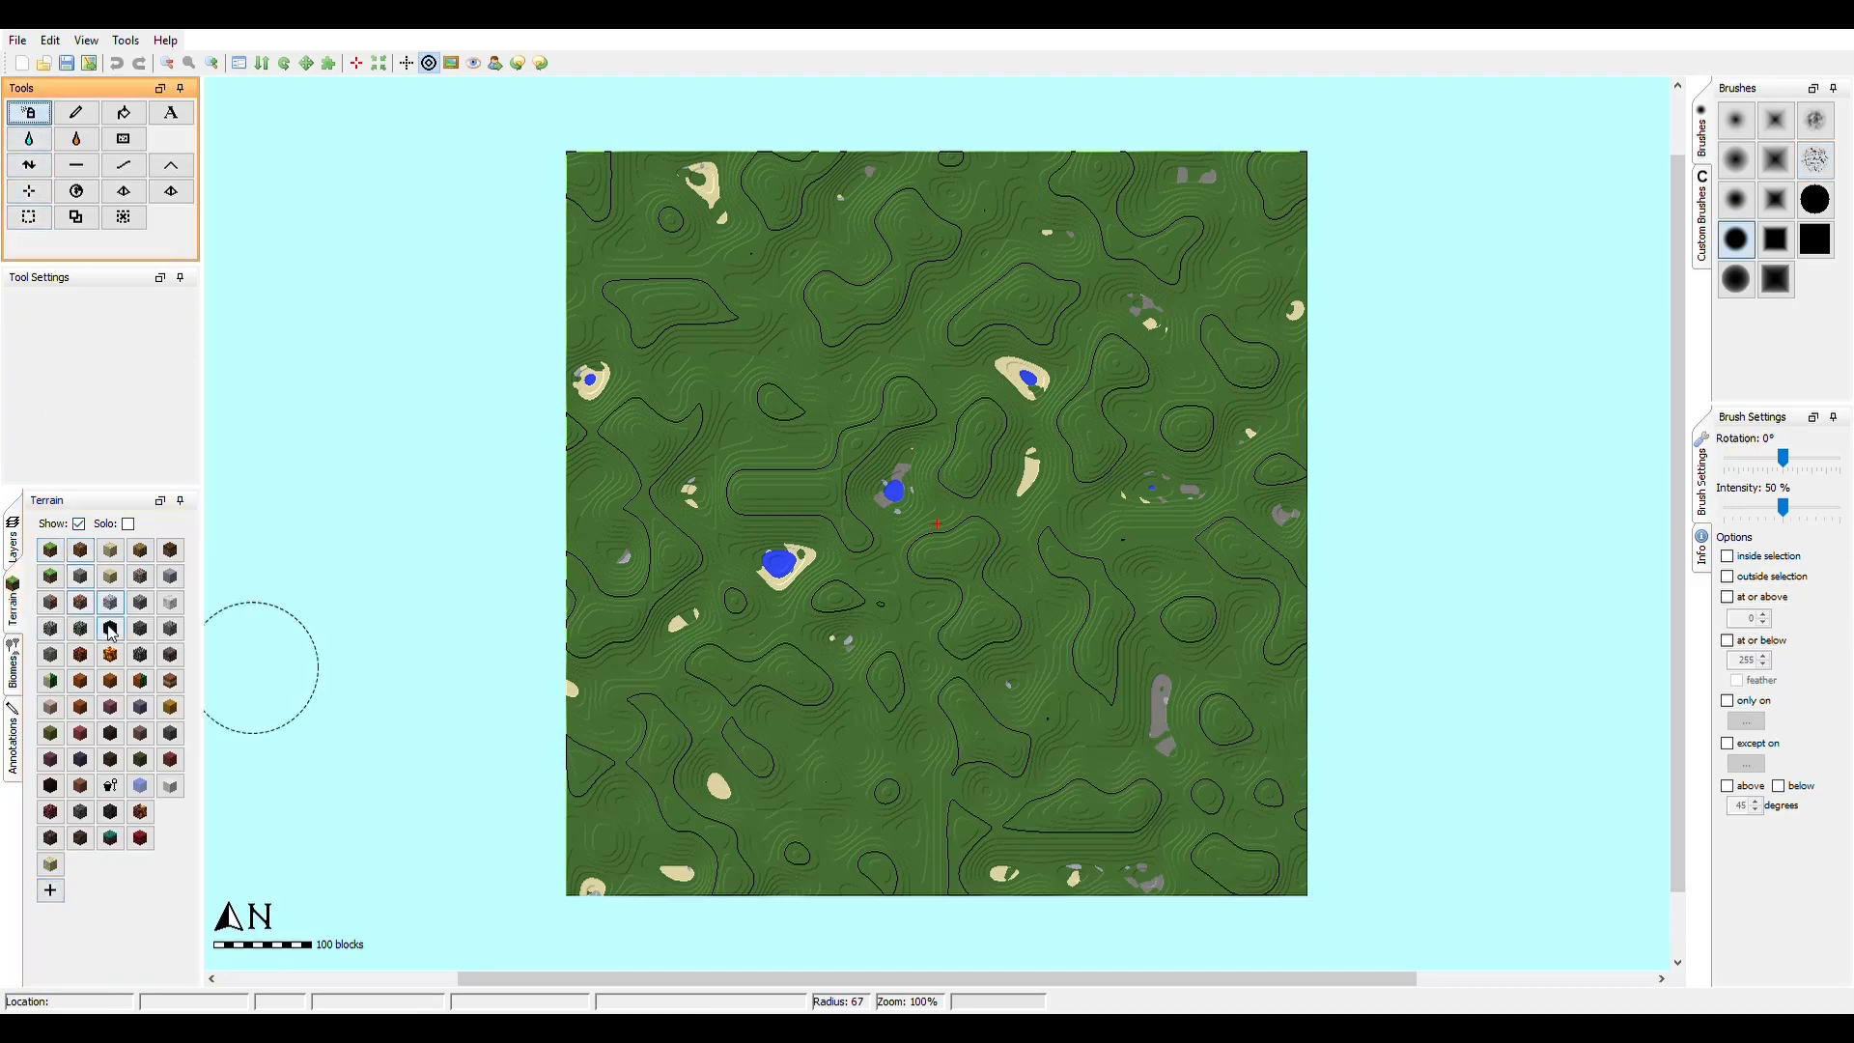
pyautogui.click(140, 655)
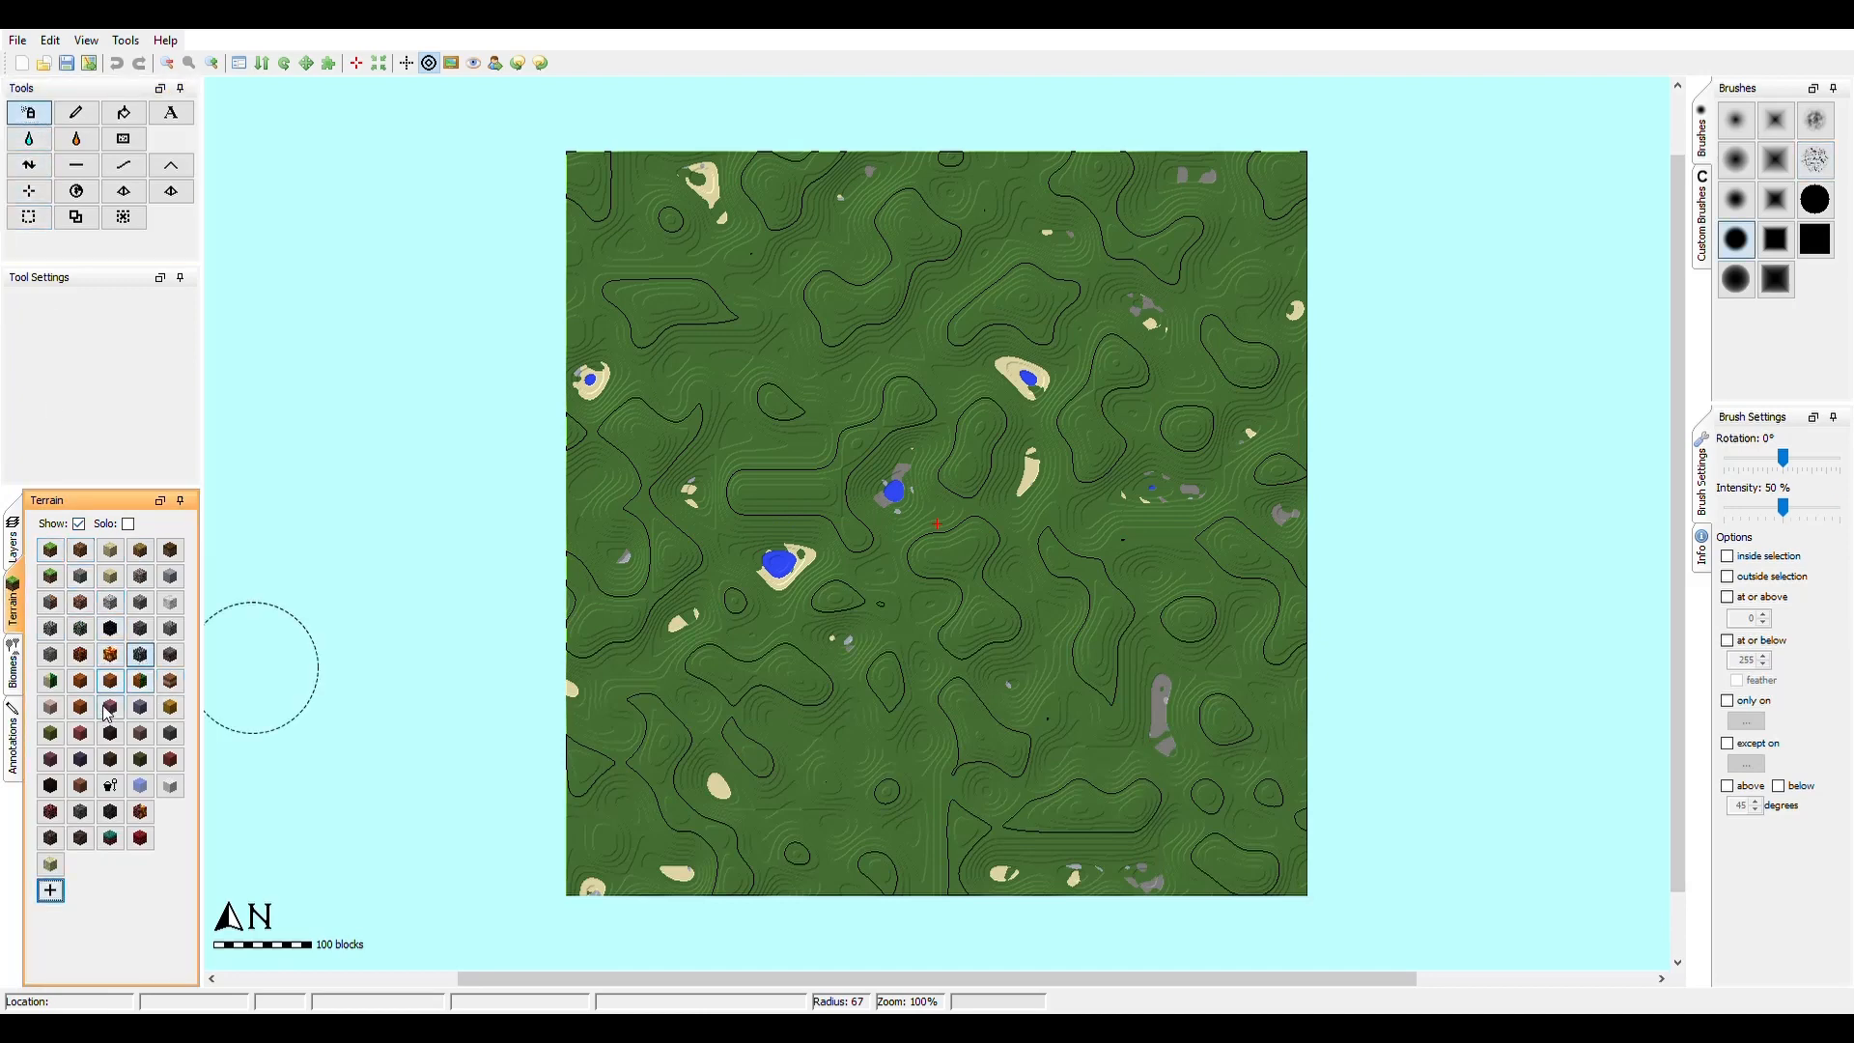
pyautogui.moveTo(1006, 486)
pyautogui.mouseDown()
pyautogui.moveTo(970, 597)
pyautogui.moveTo(937, 468)
pyautogui.moveTo(918, 593)
pyautogui.moveTo(898, 541)
pyautogui.moveTo(987, 444)
pyautogui.moveTo(975, 281)
pyautogui.moveTo(932, 193)
pyautogui.moveTo(941, 333)
pyautogui.moveTo(1068, 334)
pyautogui.mouseUp()
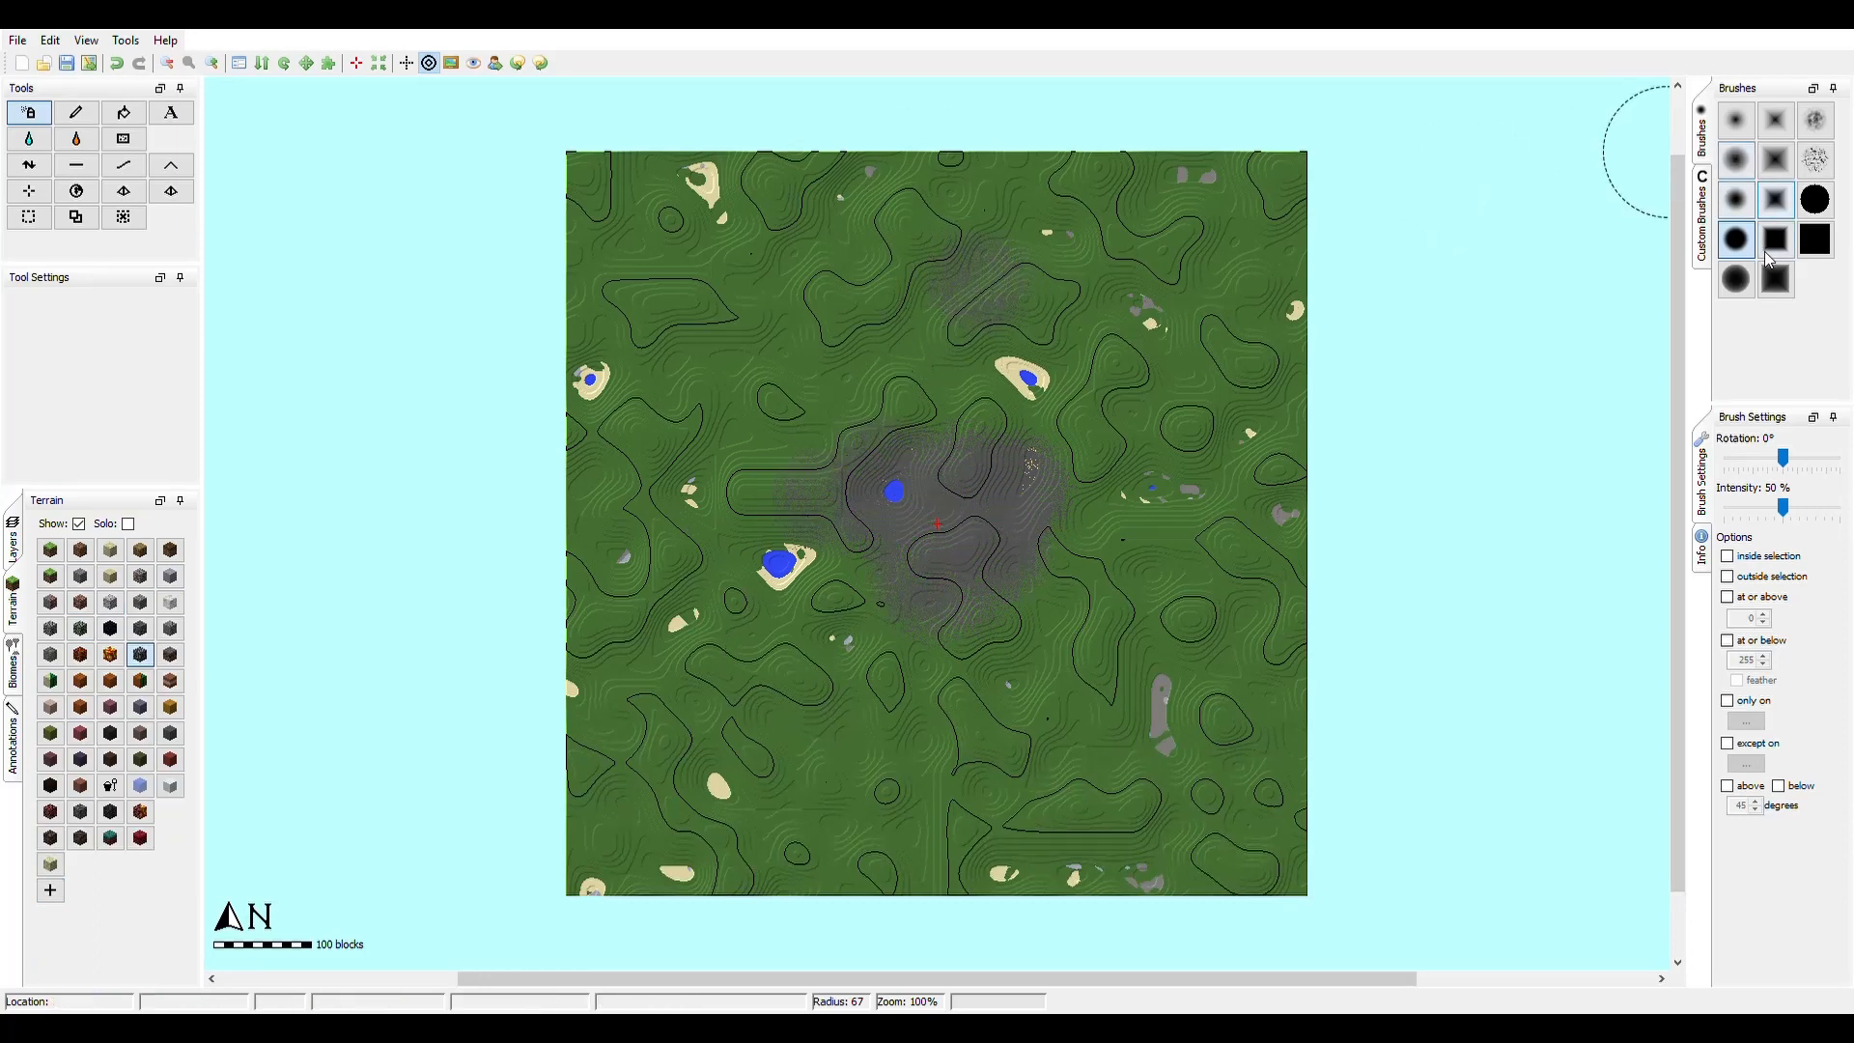
pyautogui.click(1816, 160)
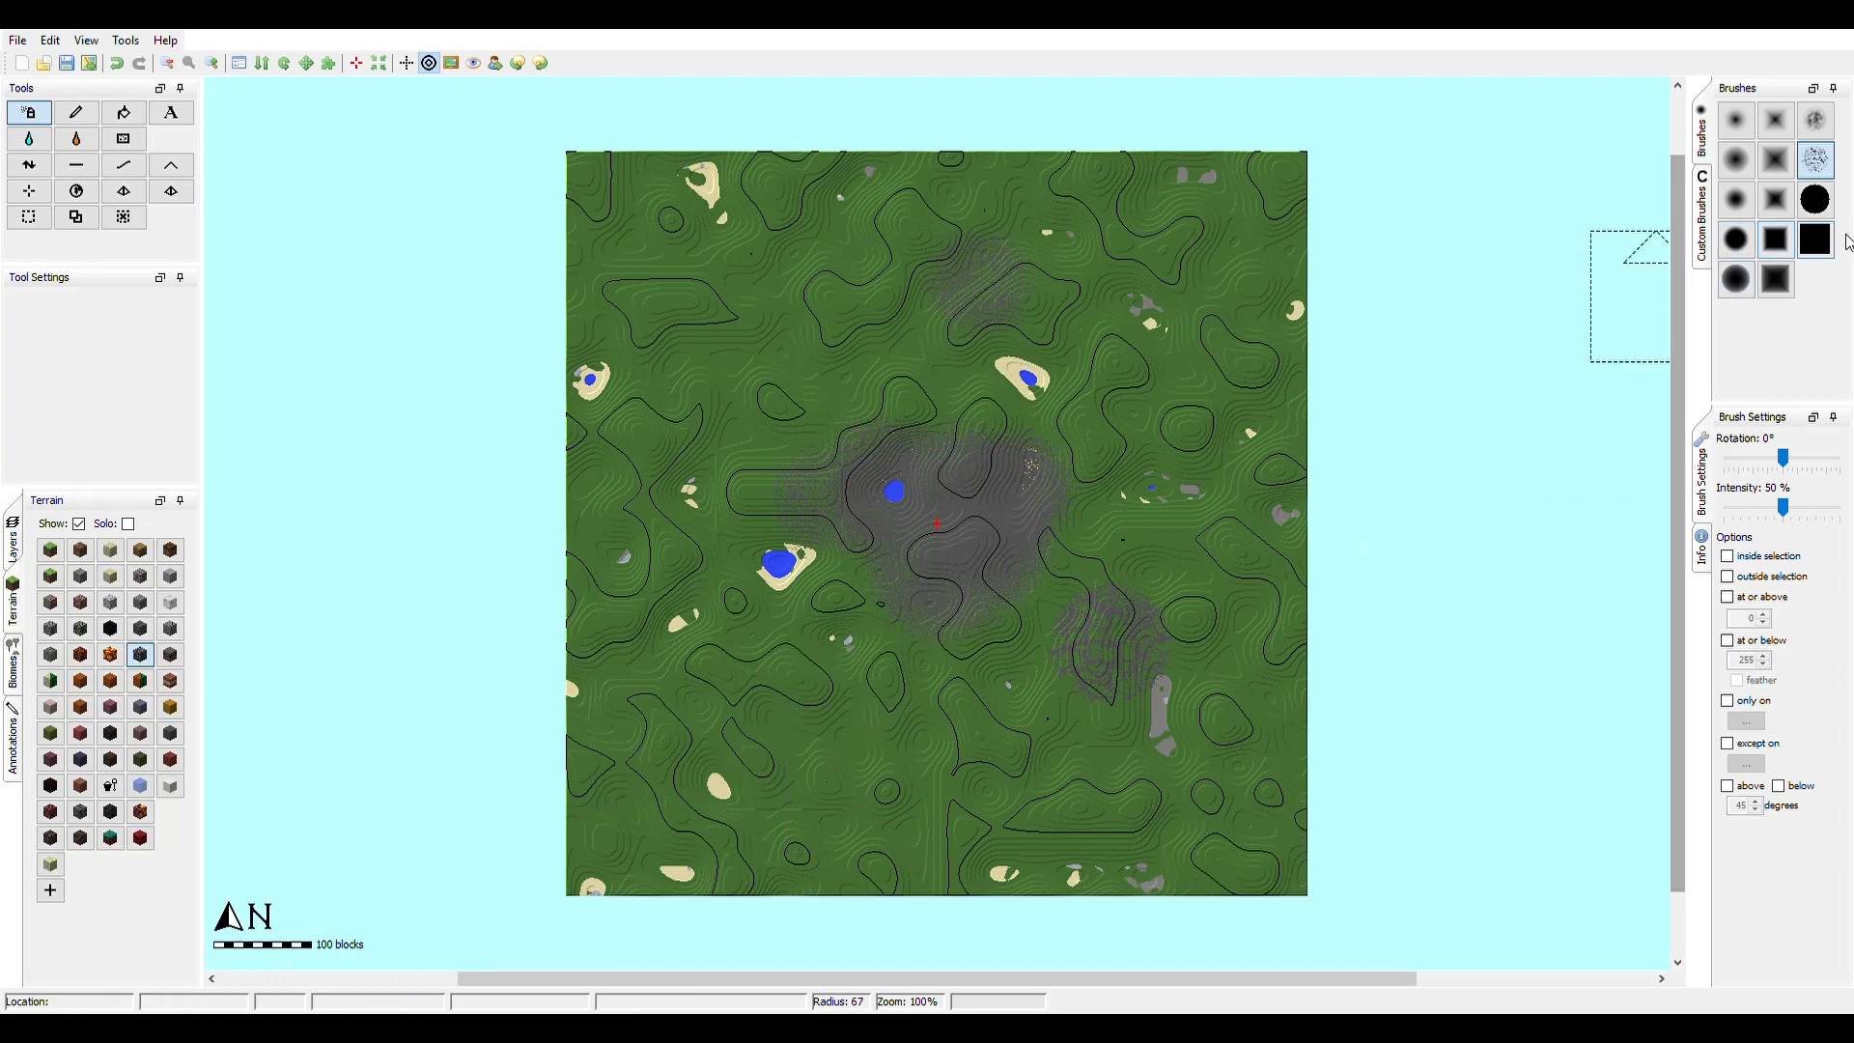
pyautogui.click(1158, 374)
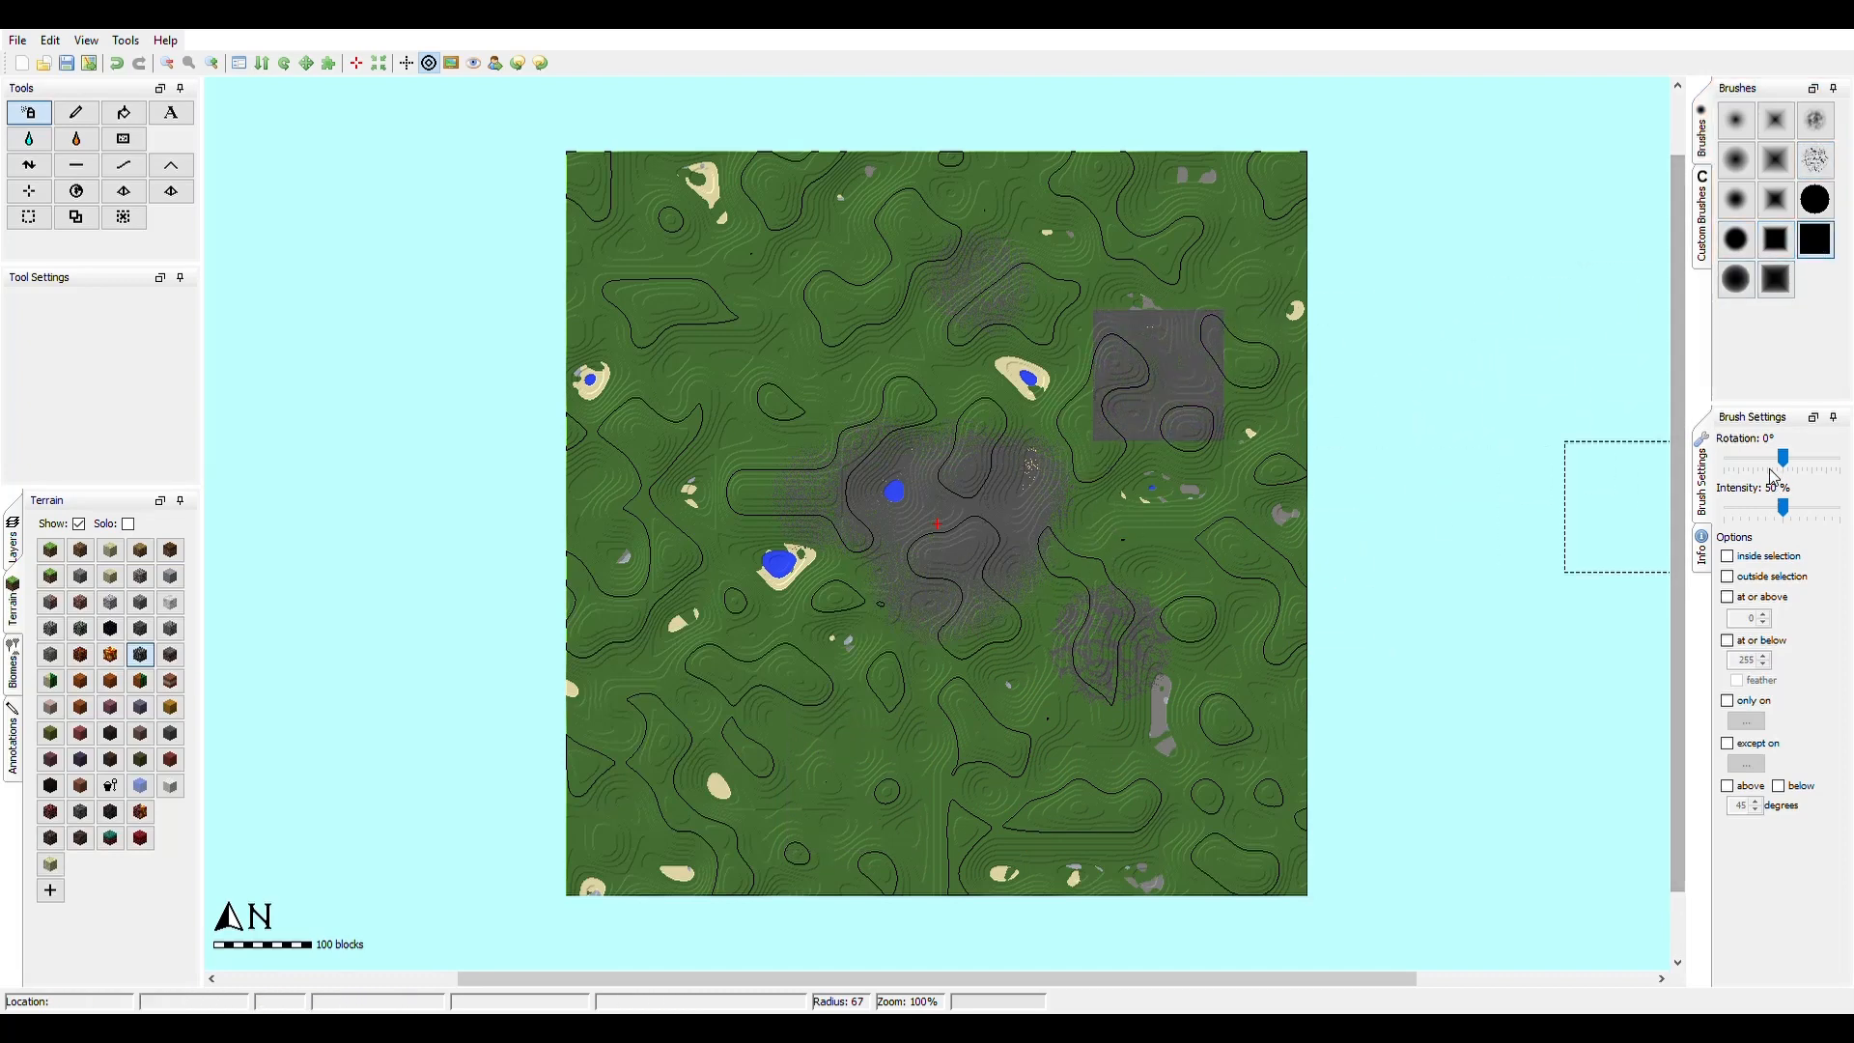
# - Spray square bedrock patches in the southwest at -90° brush rotation and in the southeast at -120°
pyautogui.moveTo(1789, 458); pyautogui.dragTo(1783, 458)
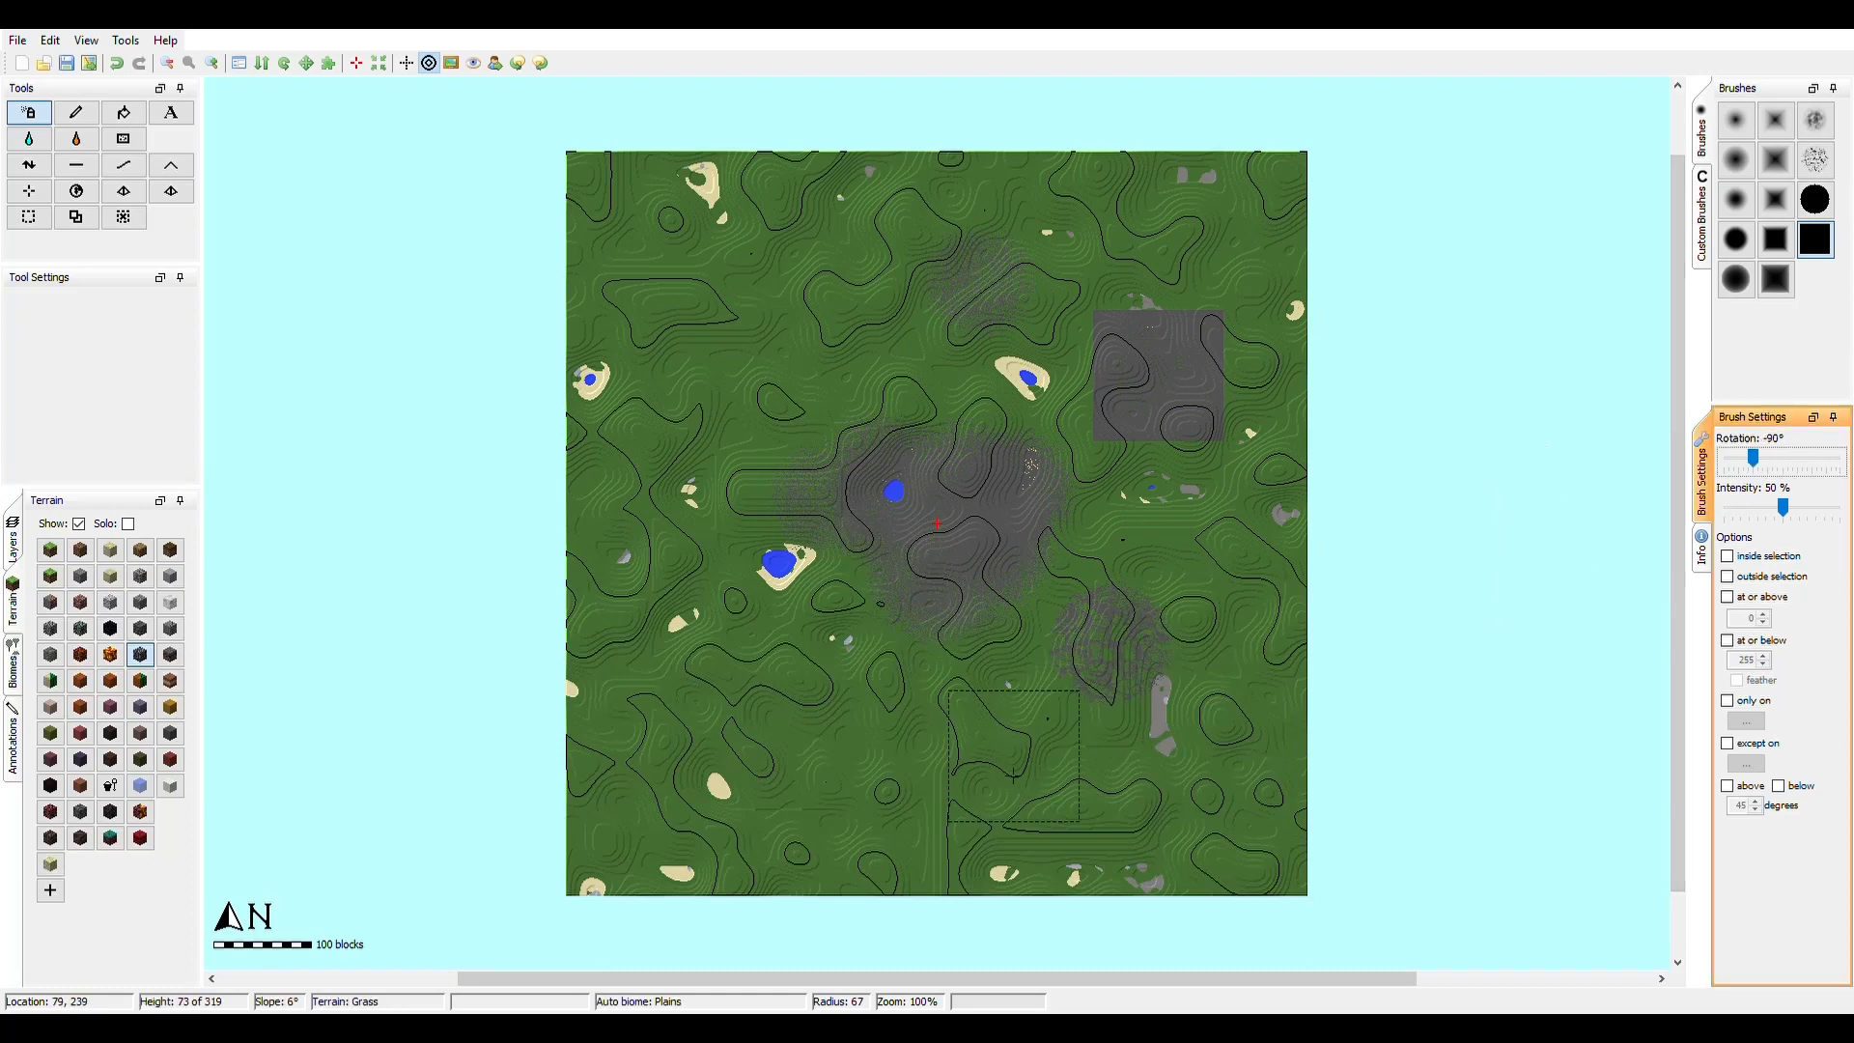
pyautogui.click(797, 765)
pyautogui.click(1799, 458)
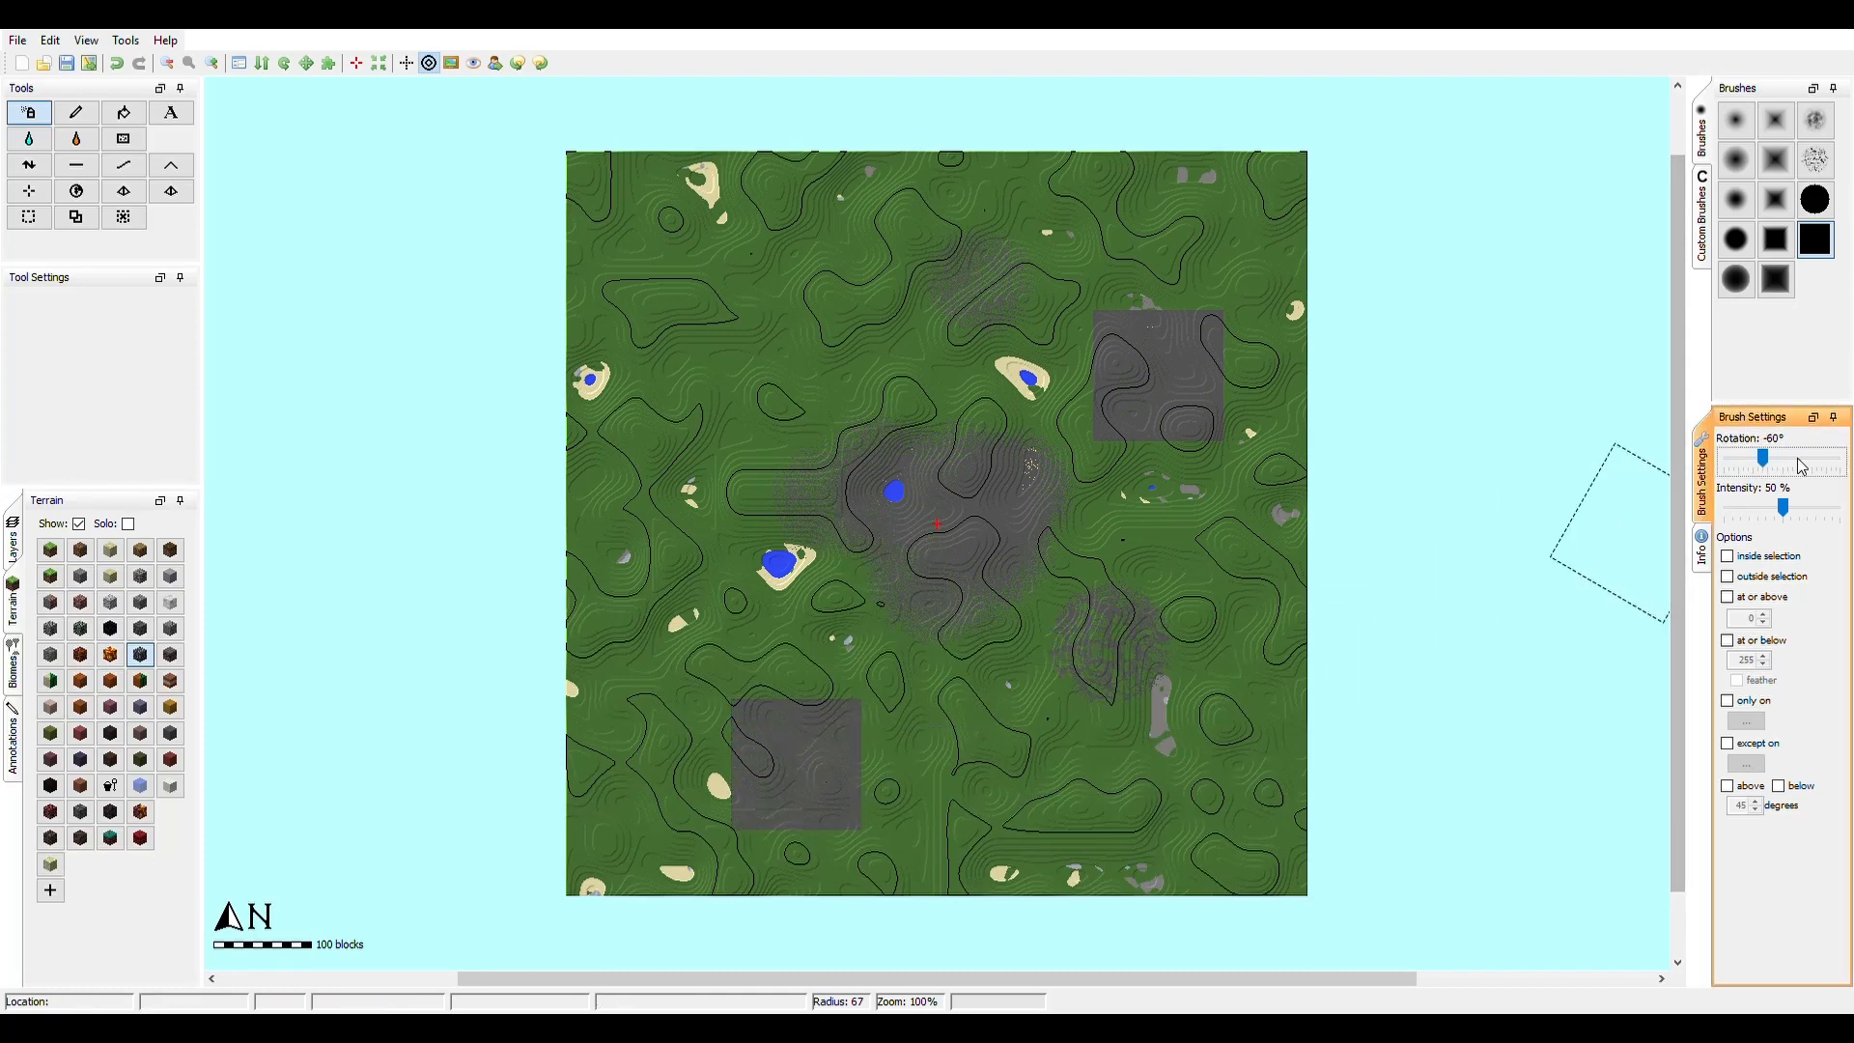
pyautogui.click(1802, 460)
pyautogui.click(1808, 460)
pyautogui.click(1736, 464)
pyautogui.click(1736, 464)
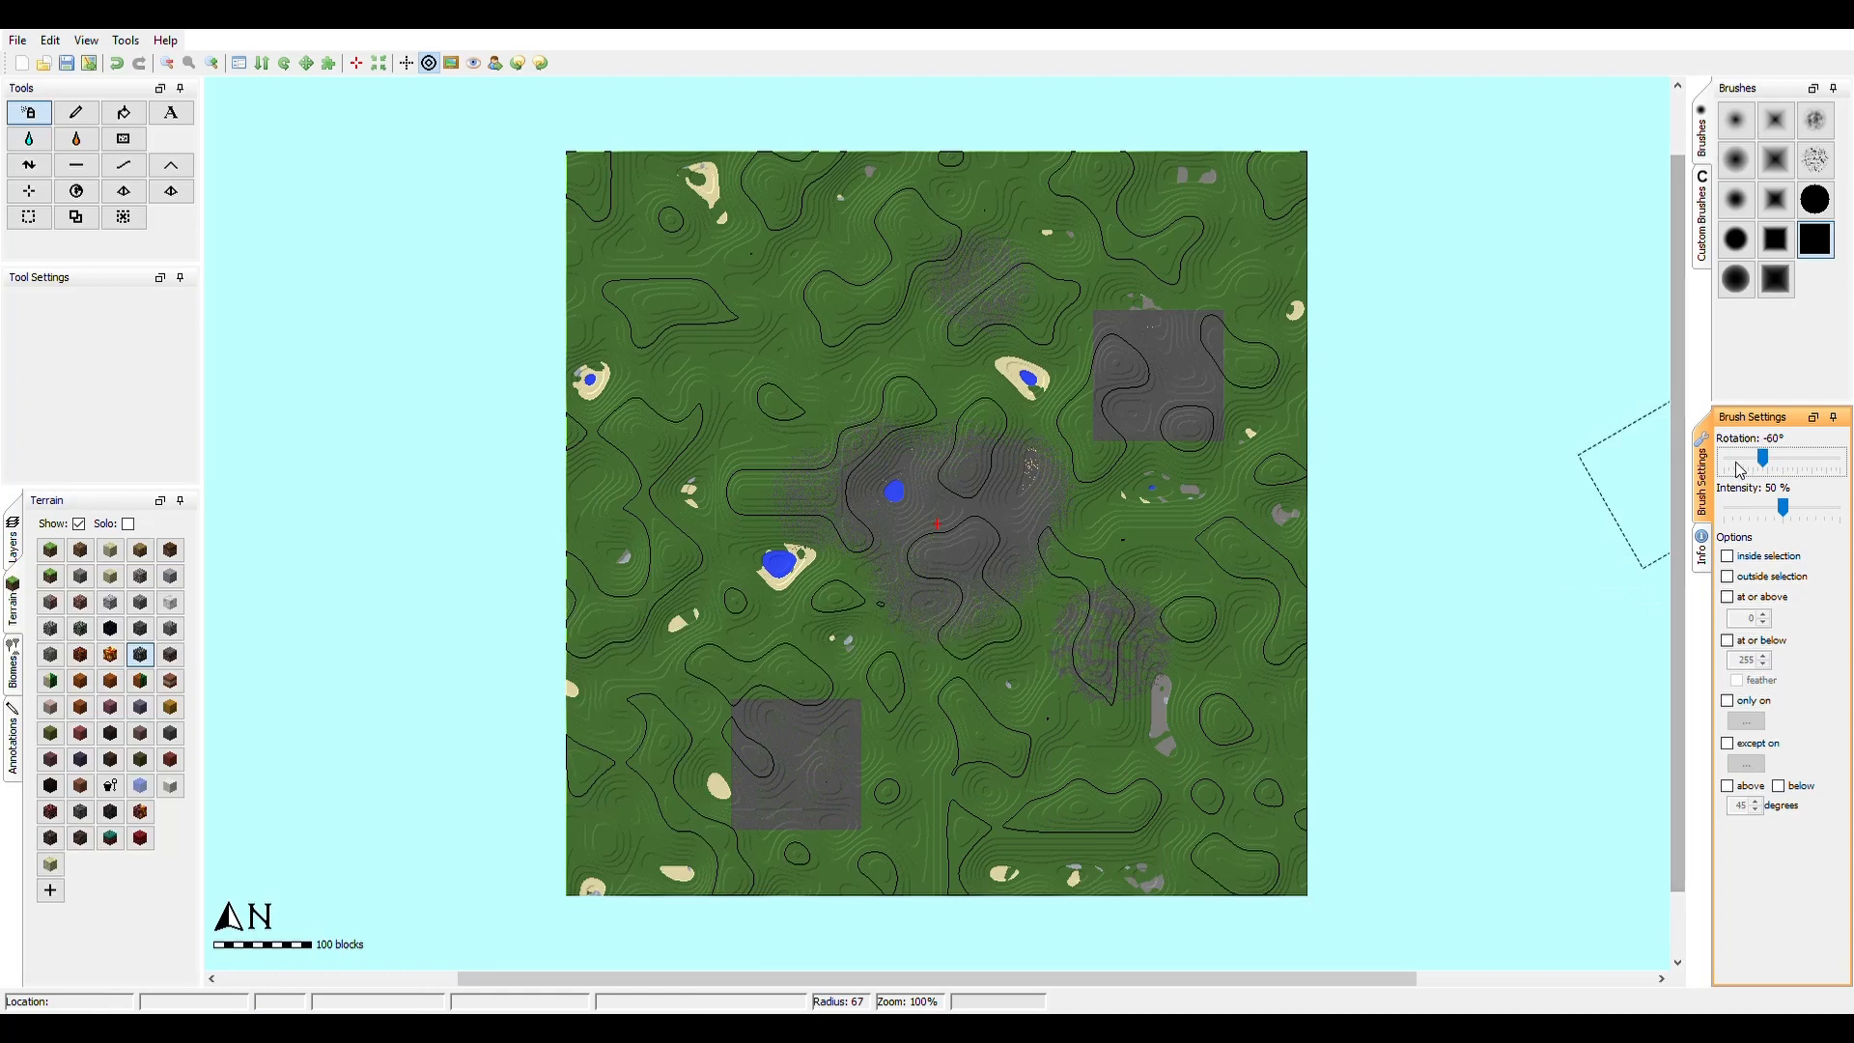
pyautogui.click(1736, 464)
pyautogui.click(1736, 465)
pyautogui.click(1149, 727)
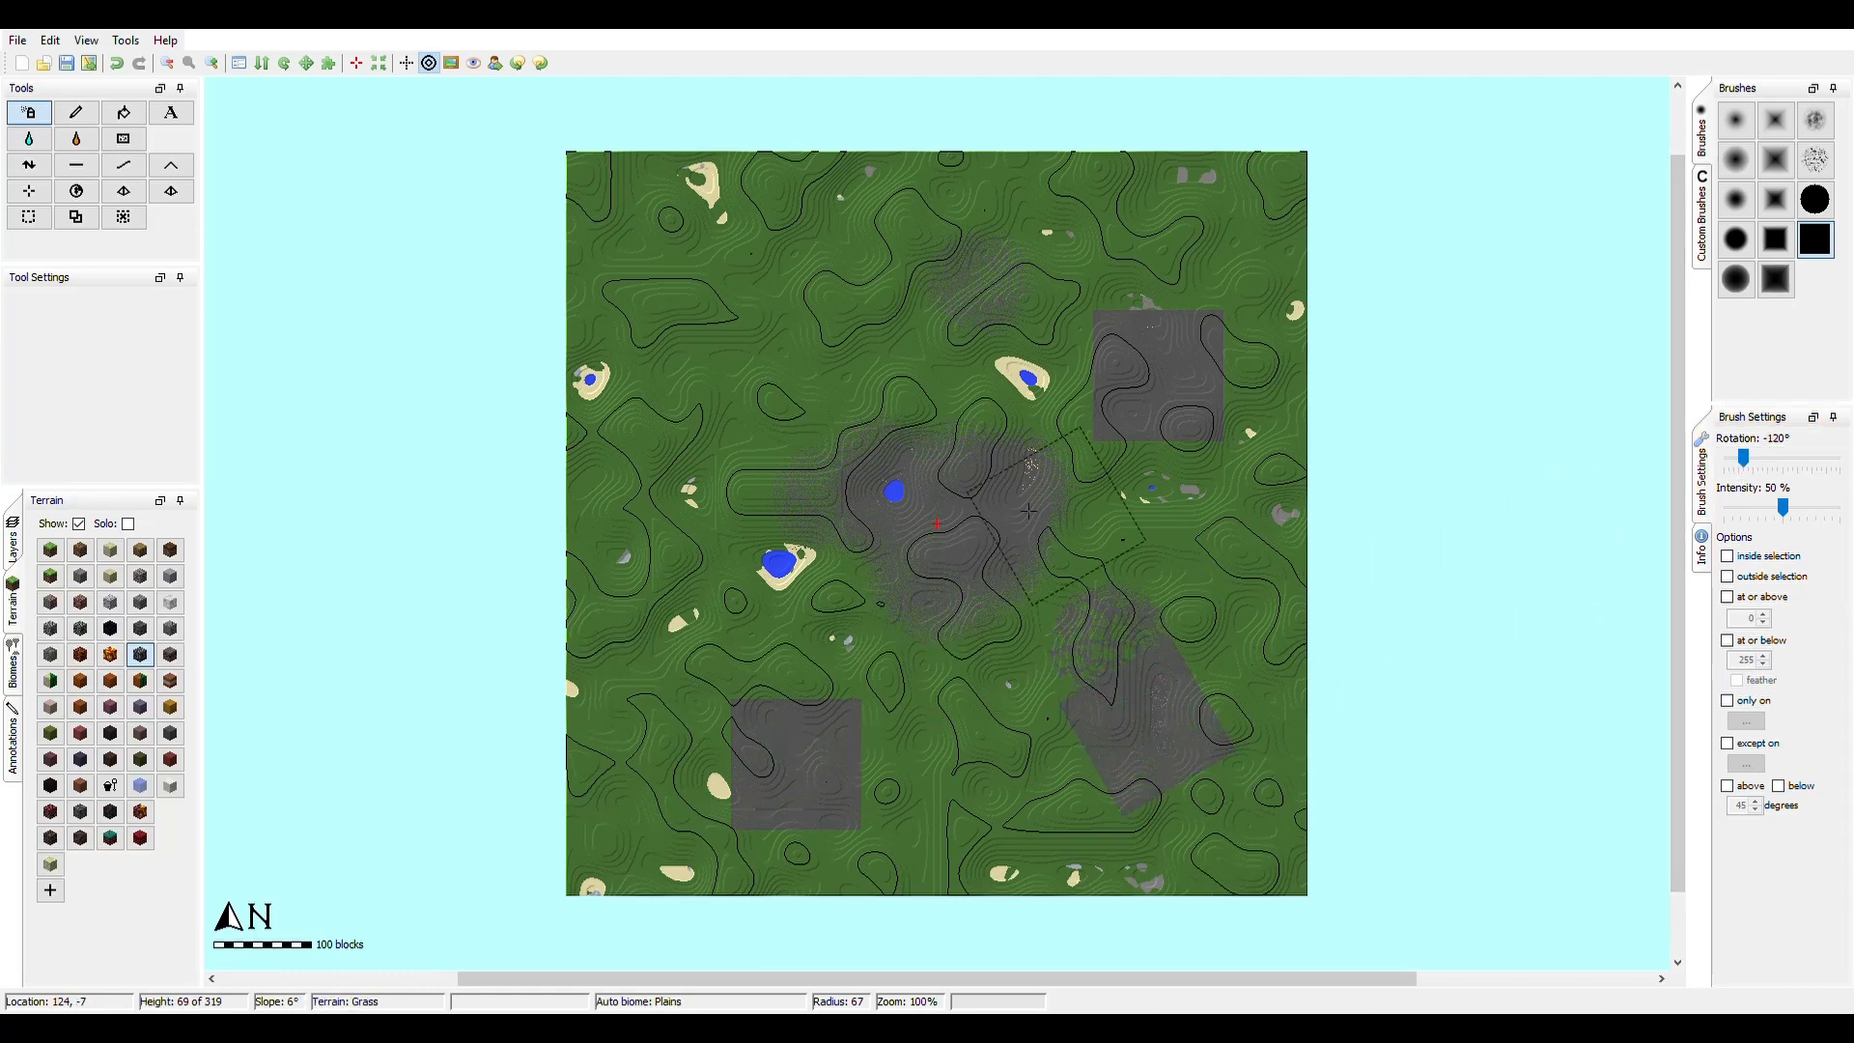
# - Set the brush rotation to -30° and spray a tilted square of bedrock in the map's northwest
pyautogui.click(1769, 460)
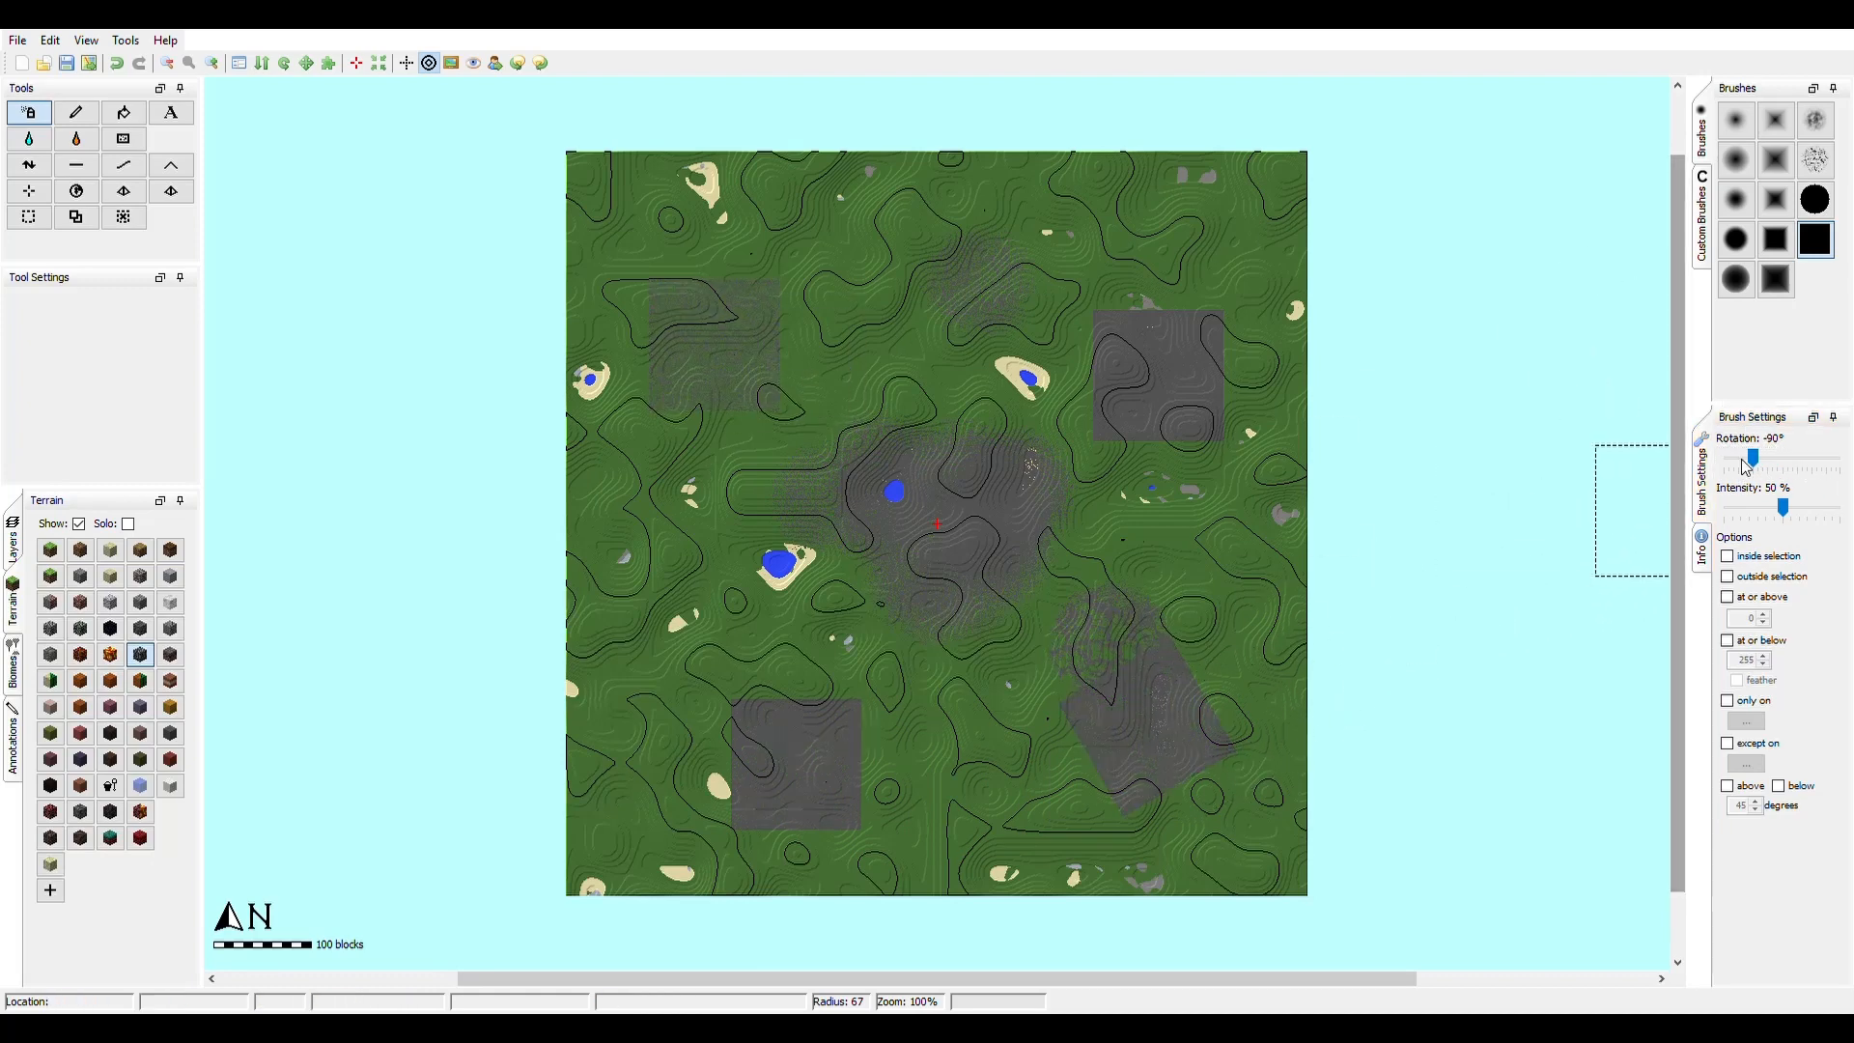
pyautogui.click(1806, 461)
pyautogui.click(1806, 461)
pyautogui.click(736, 367)
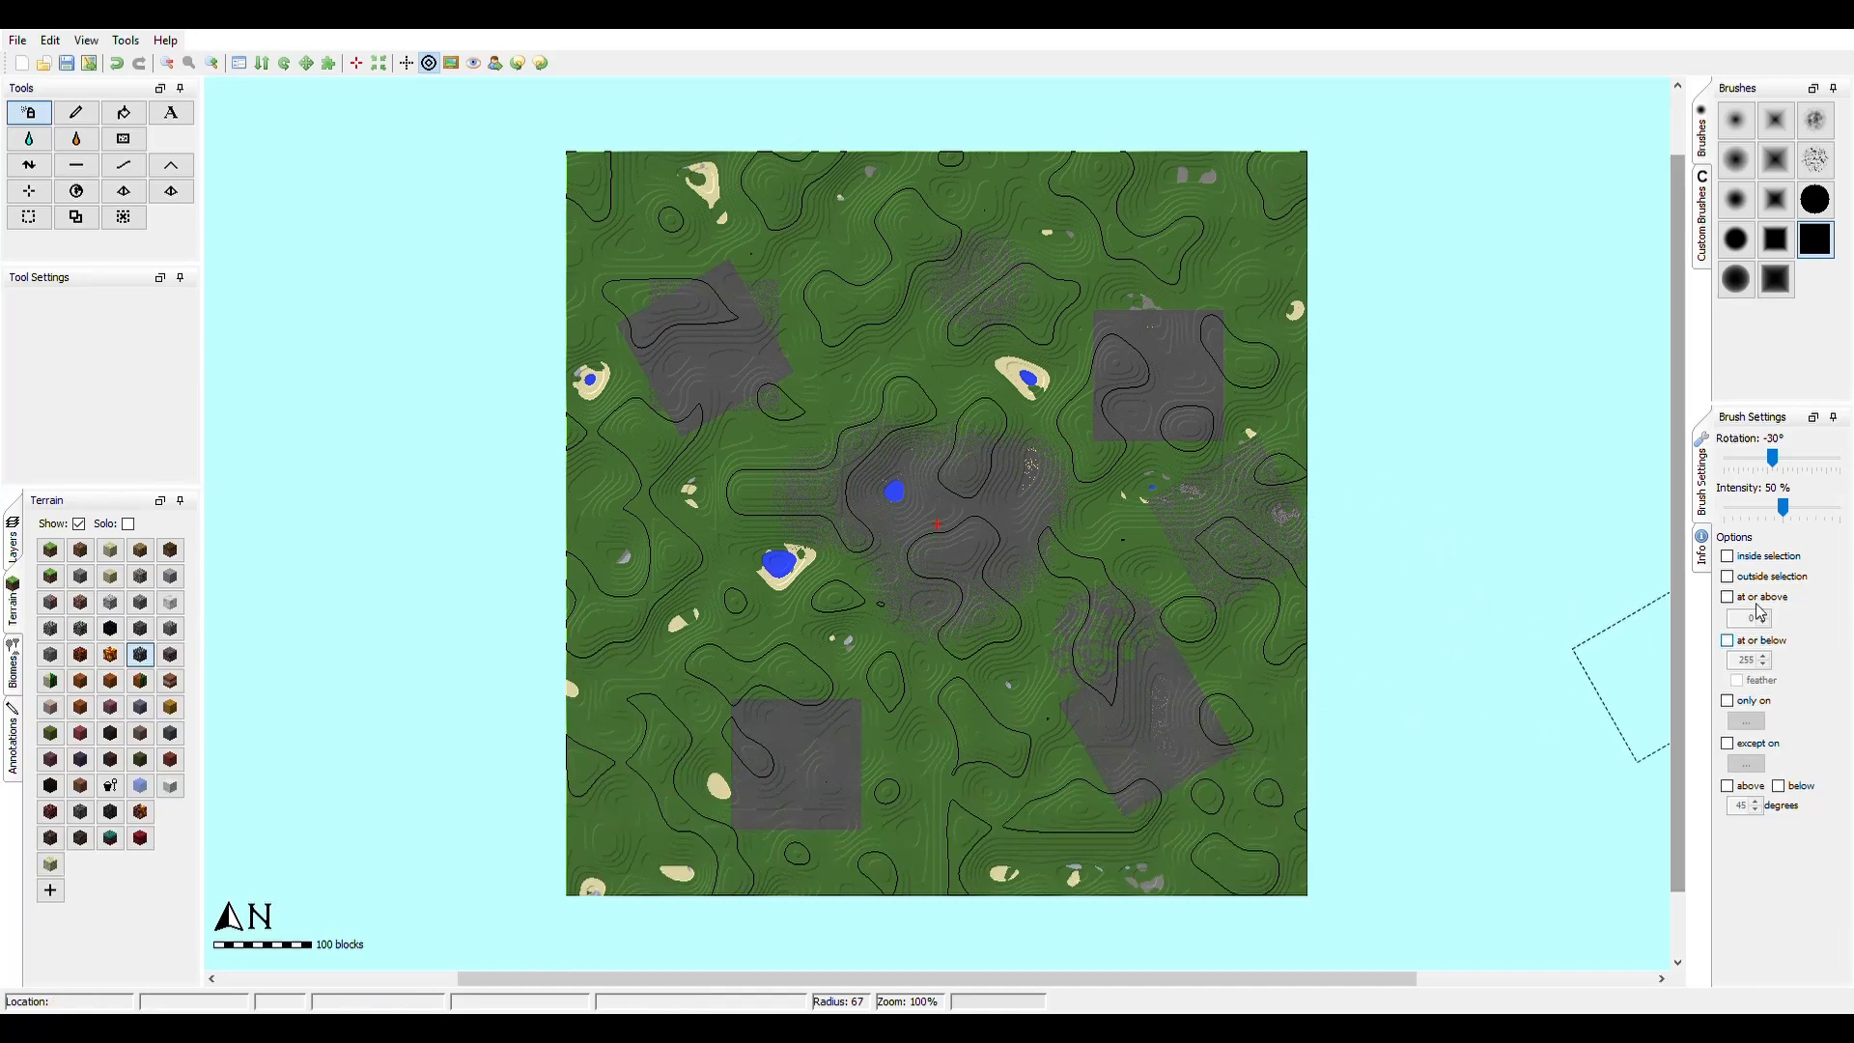
# - Spray bedrock in the northeast corner at 100% intensity and over the western side at 1% intensity
pyautogui.moveTo(1783, 507); pyautogui.dragTo(1840, 507)
pyautogui.click(1207, 227)
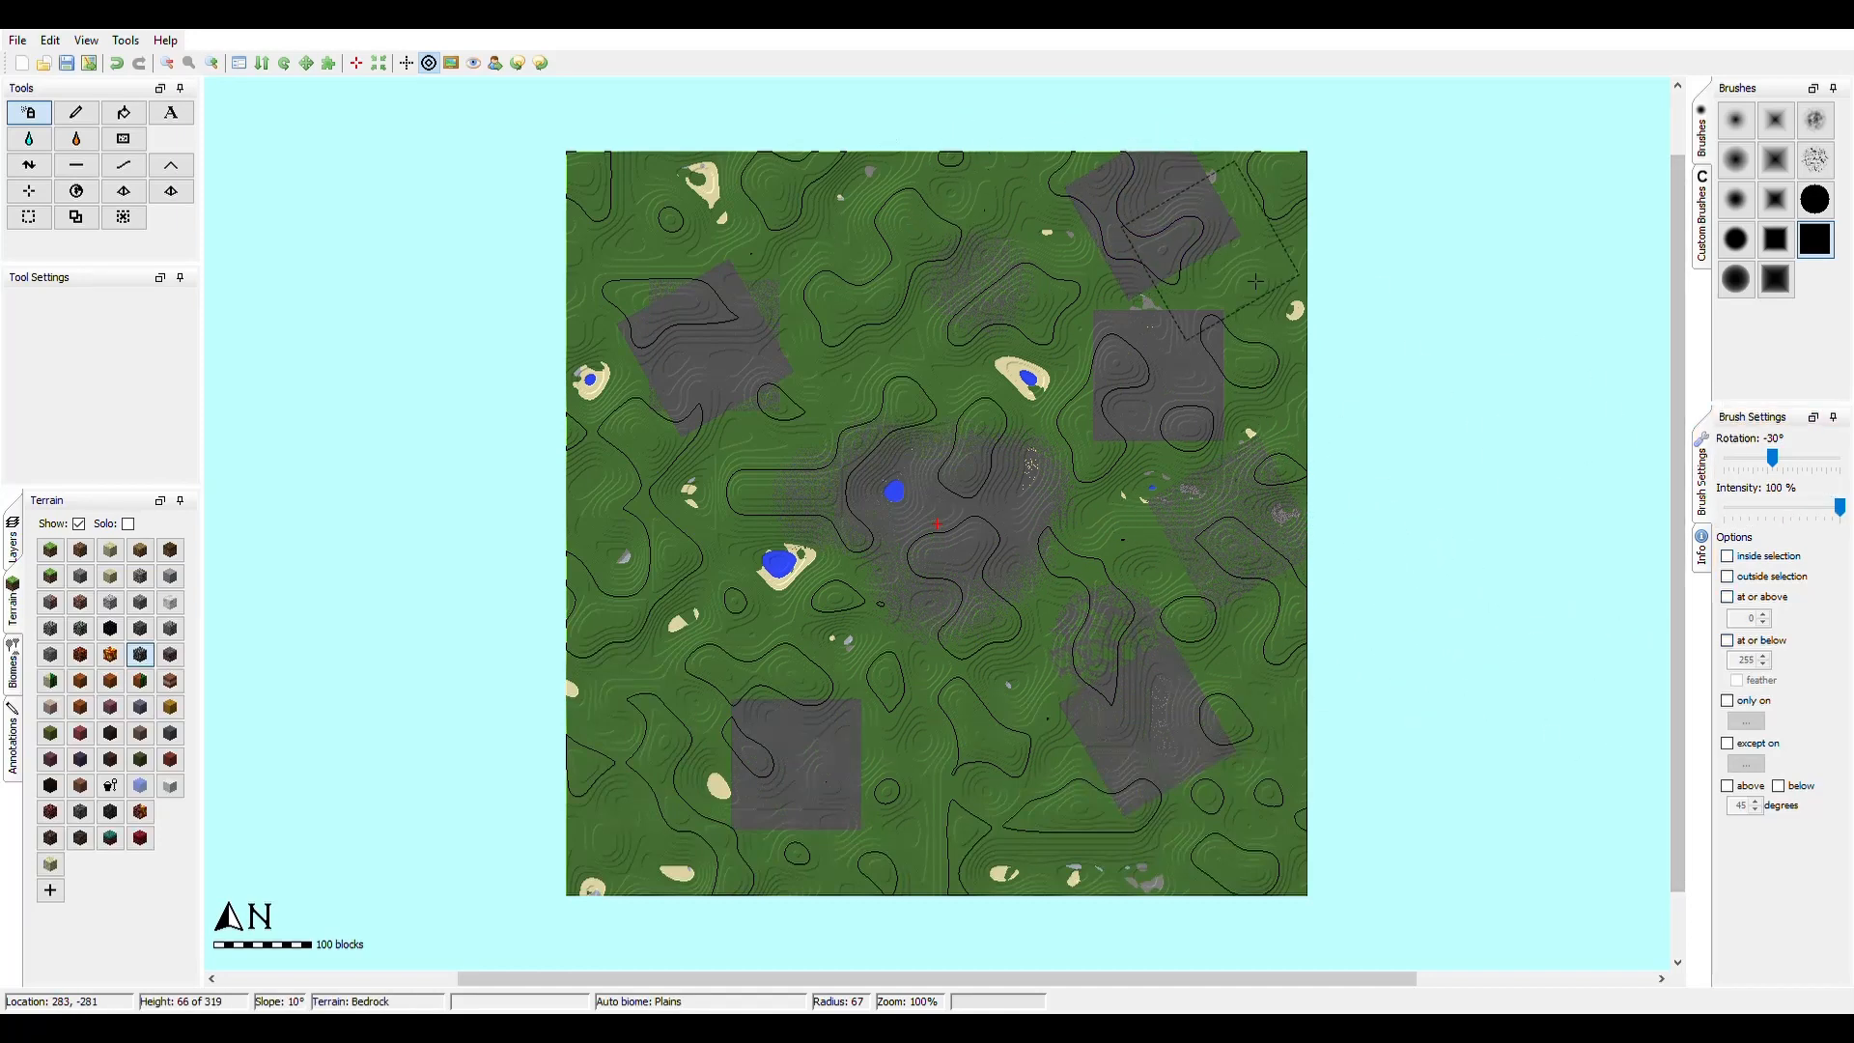
pyautogui.click(1736, 514)
pyautogui.click(1724, 509)
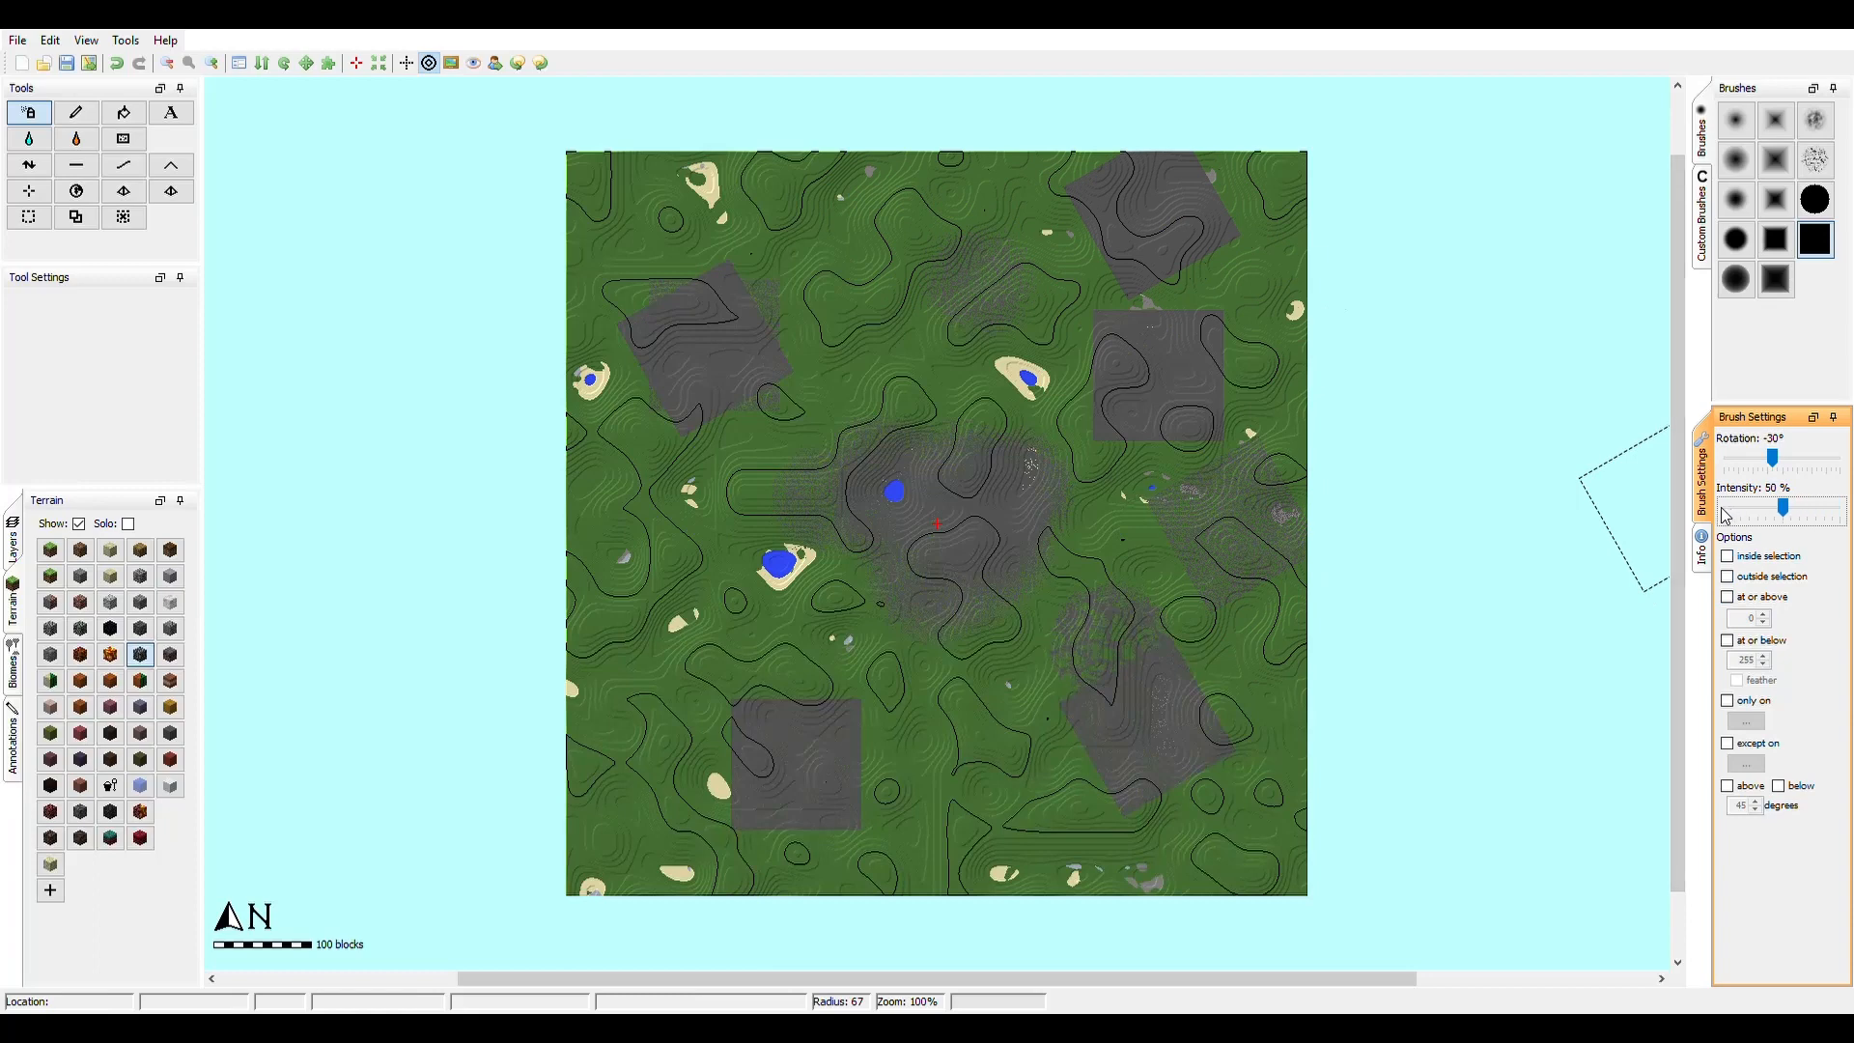
pyautogui.click(682, 557)
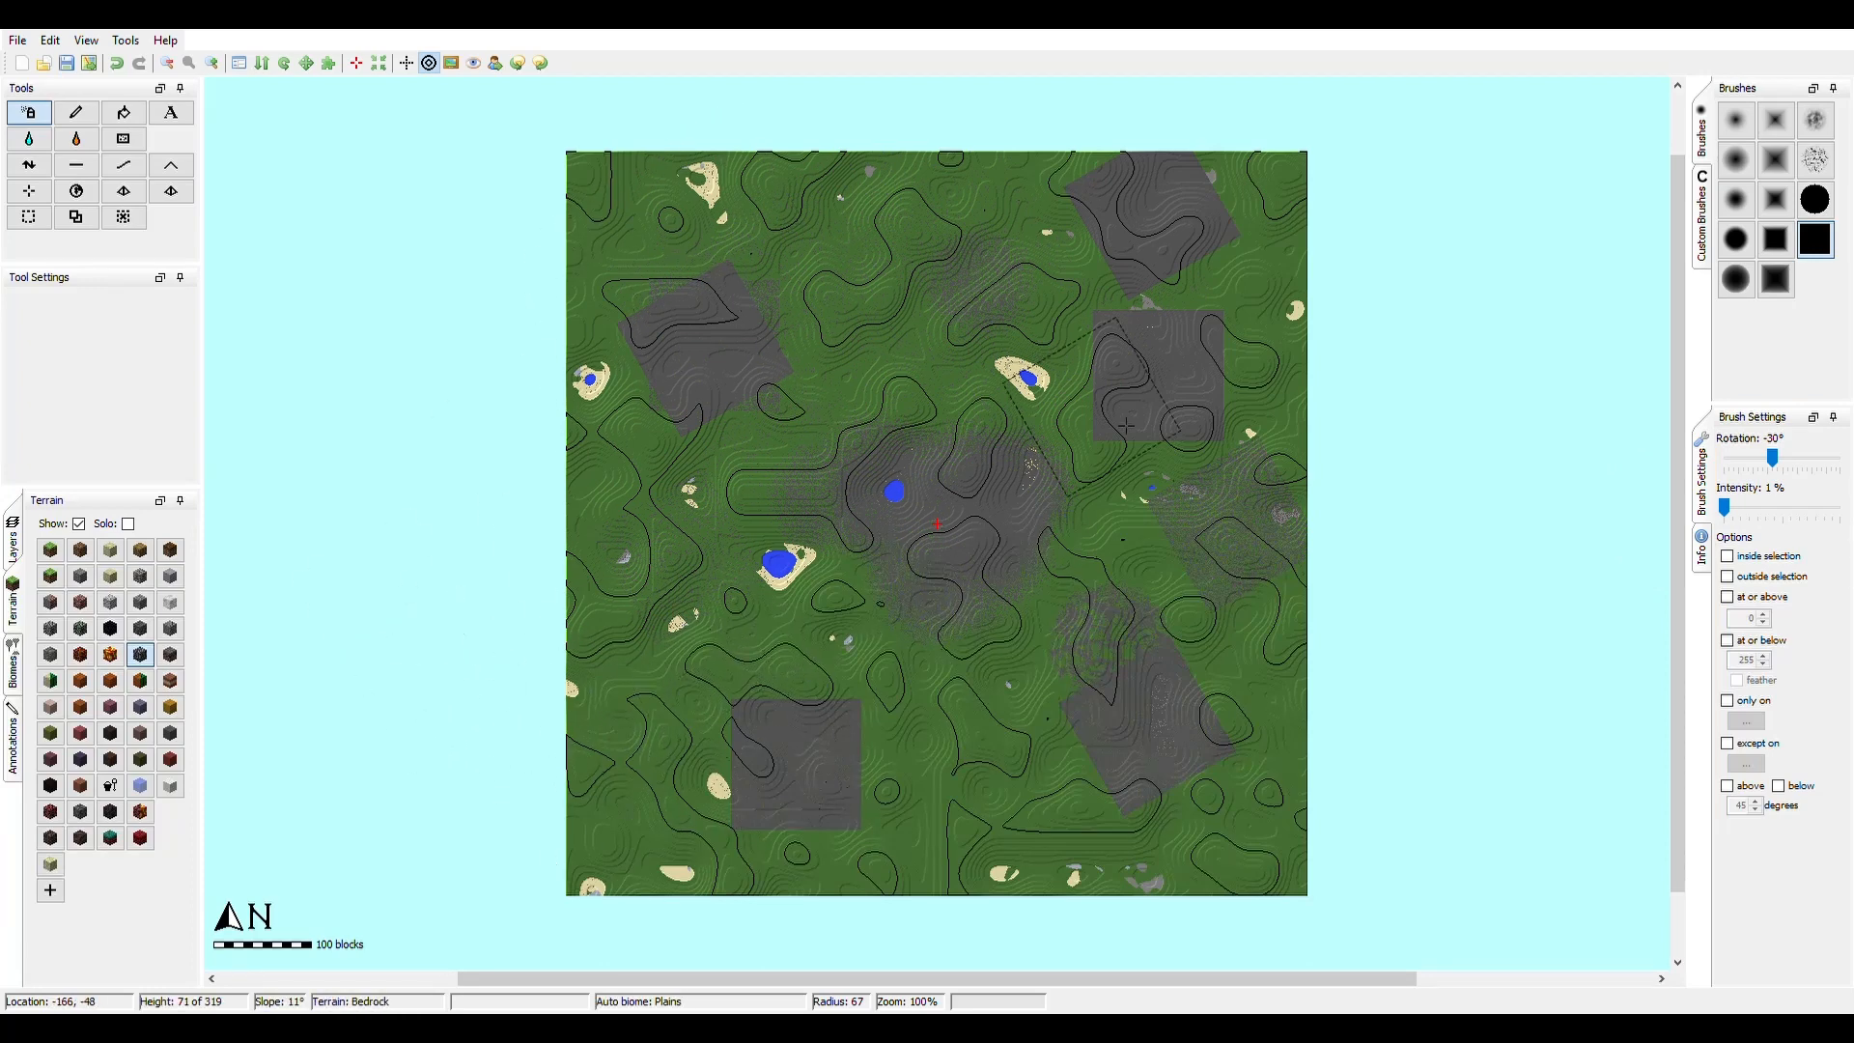
# - Choose the third custom brush and set its rotation to 0° and intensity to 72%
pyautogui.click(1702, 217)
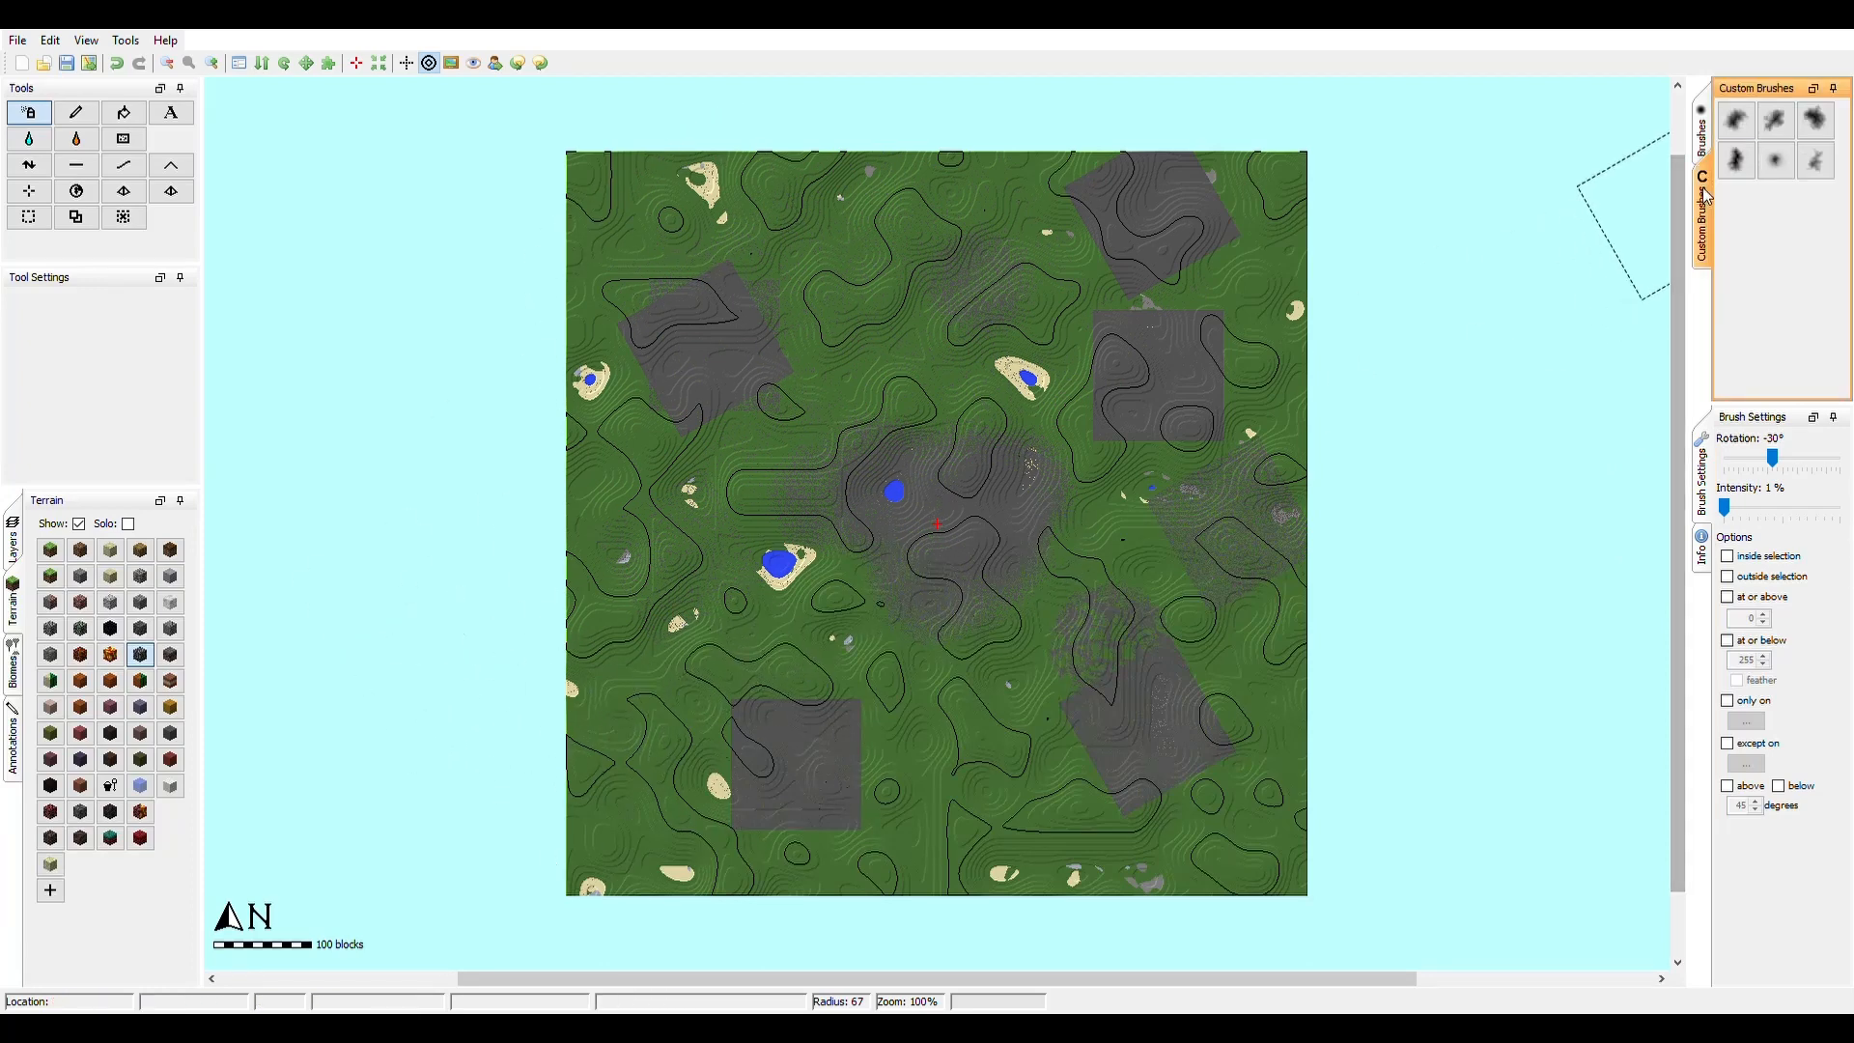
pyautogui.click(1816, 119)
pyautogui.click(1777, 460)
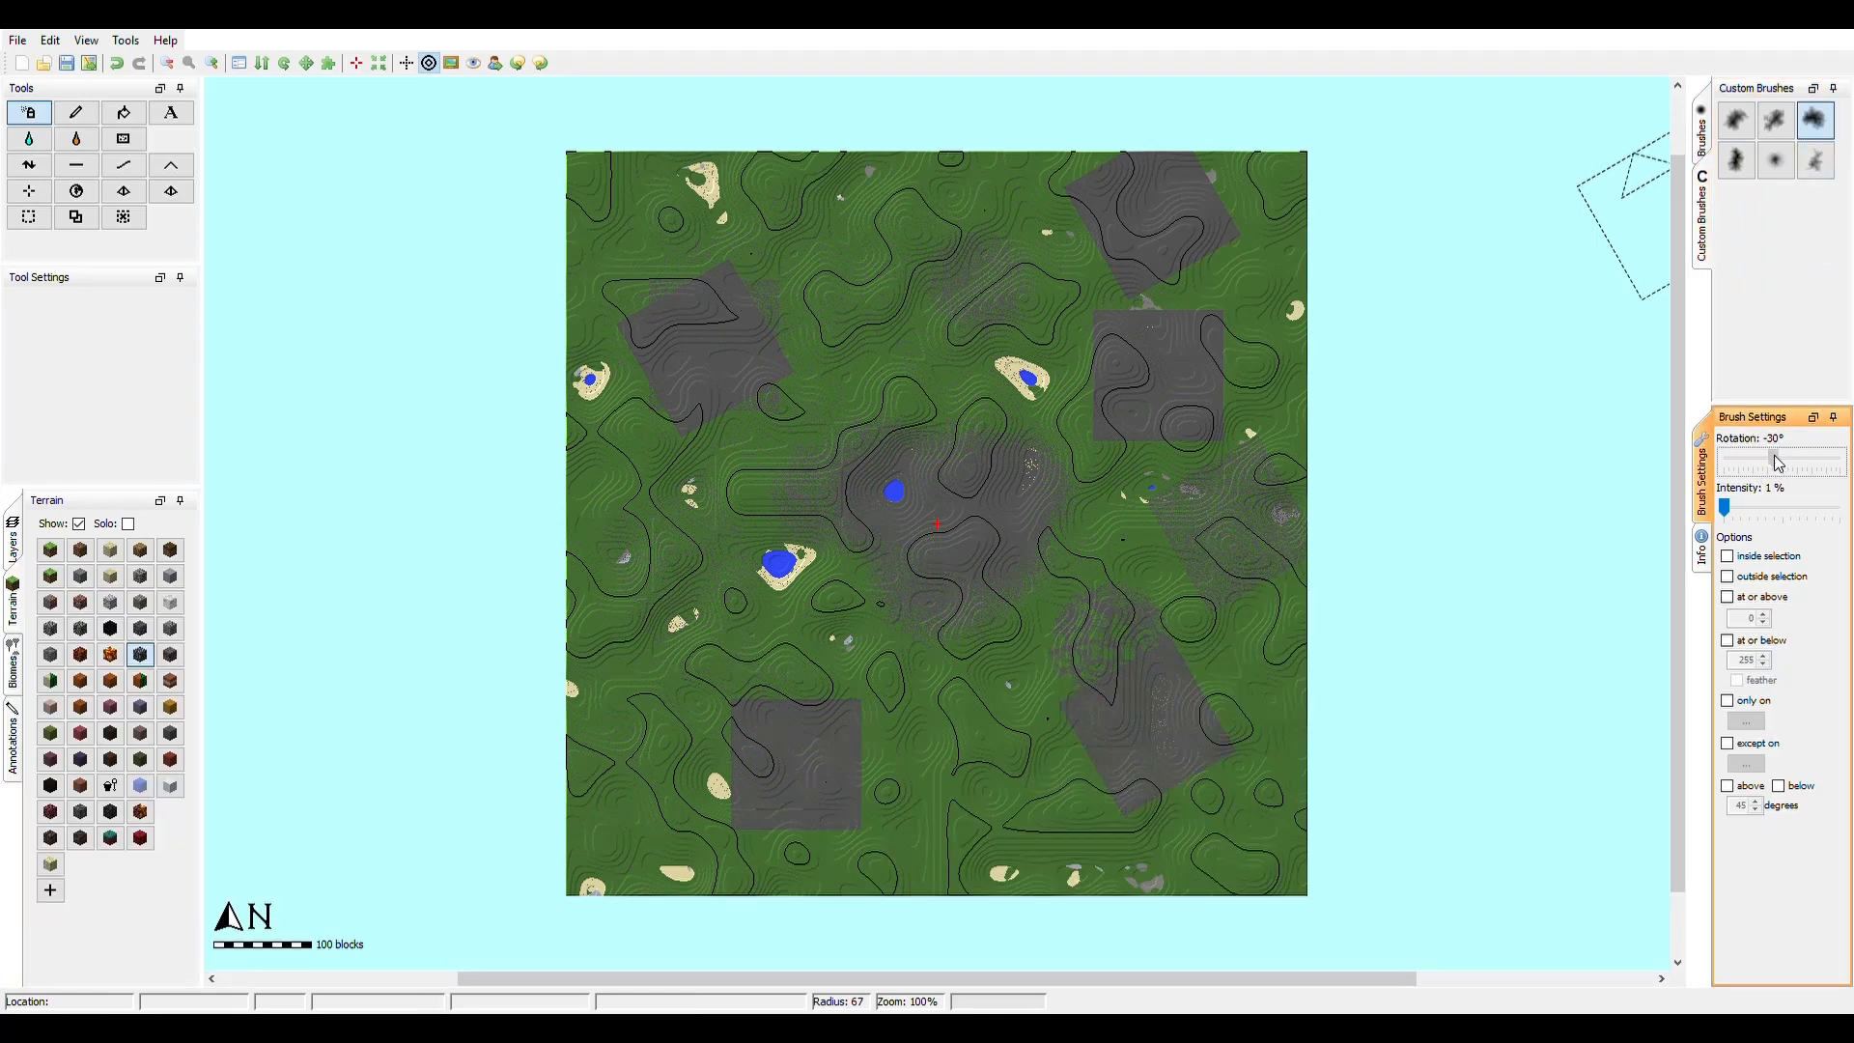
pyautogui.moveTo(1765, 517); pyautogui.dragTo(1799, 514)
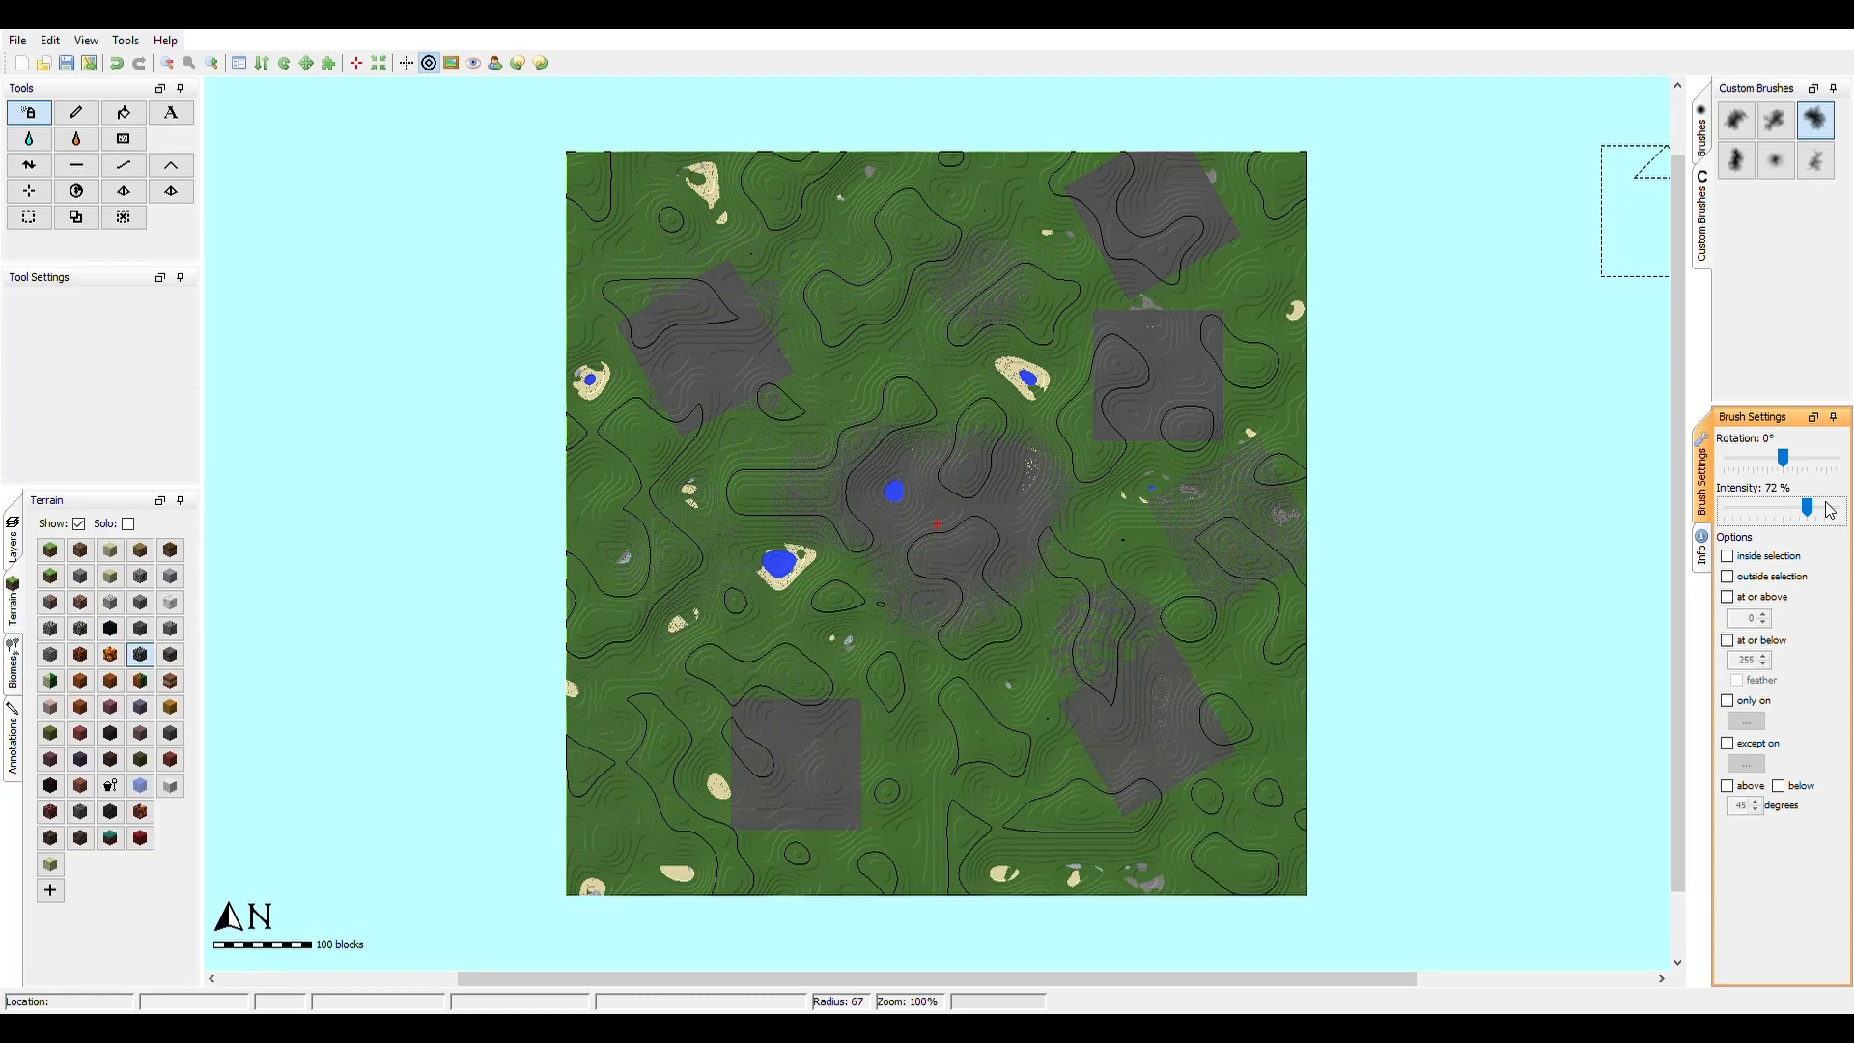
# - Draw freehand bedrock strokes with the Pencil tool across the north, west, south and east of the map
pyautogui.click(78, 114)
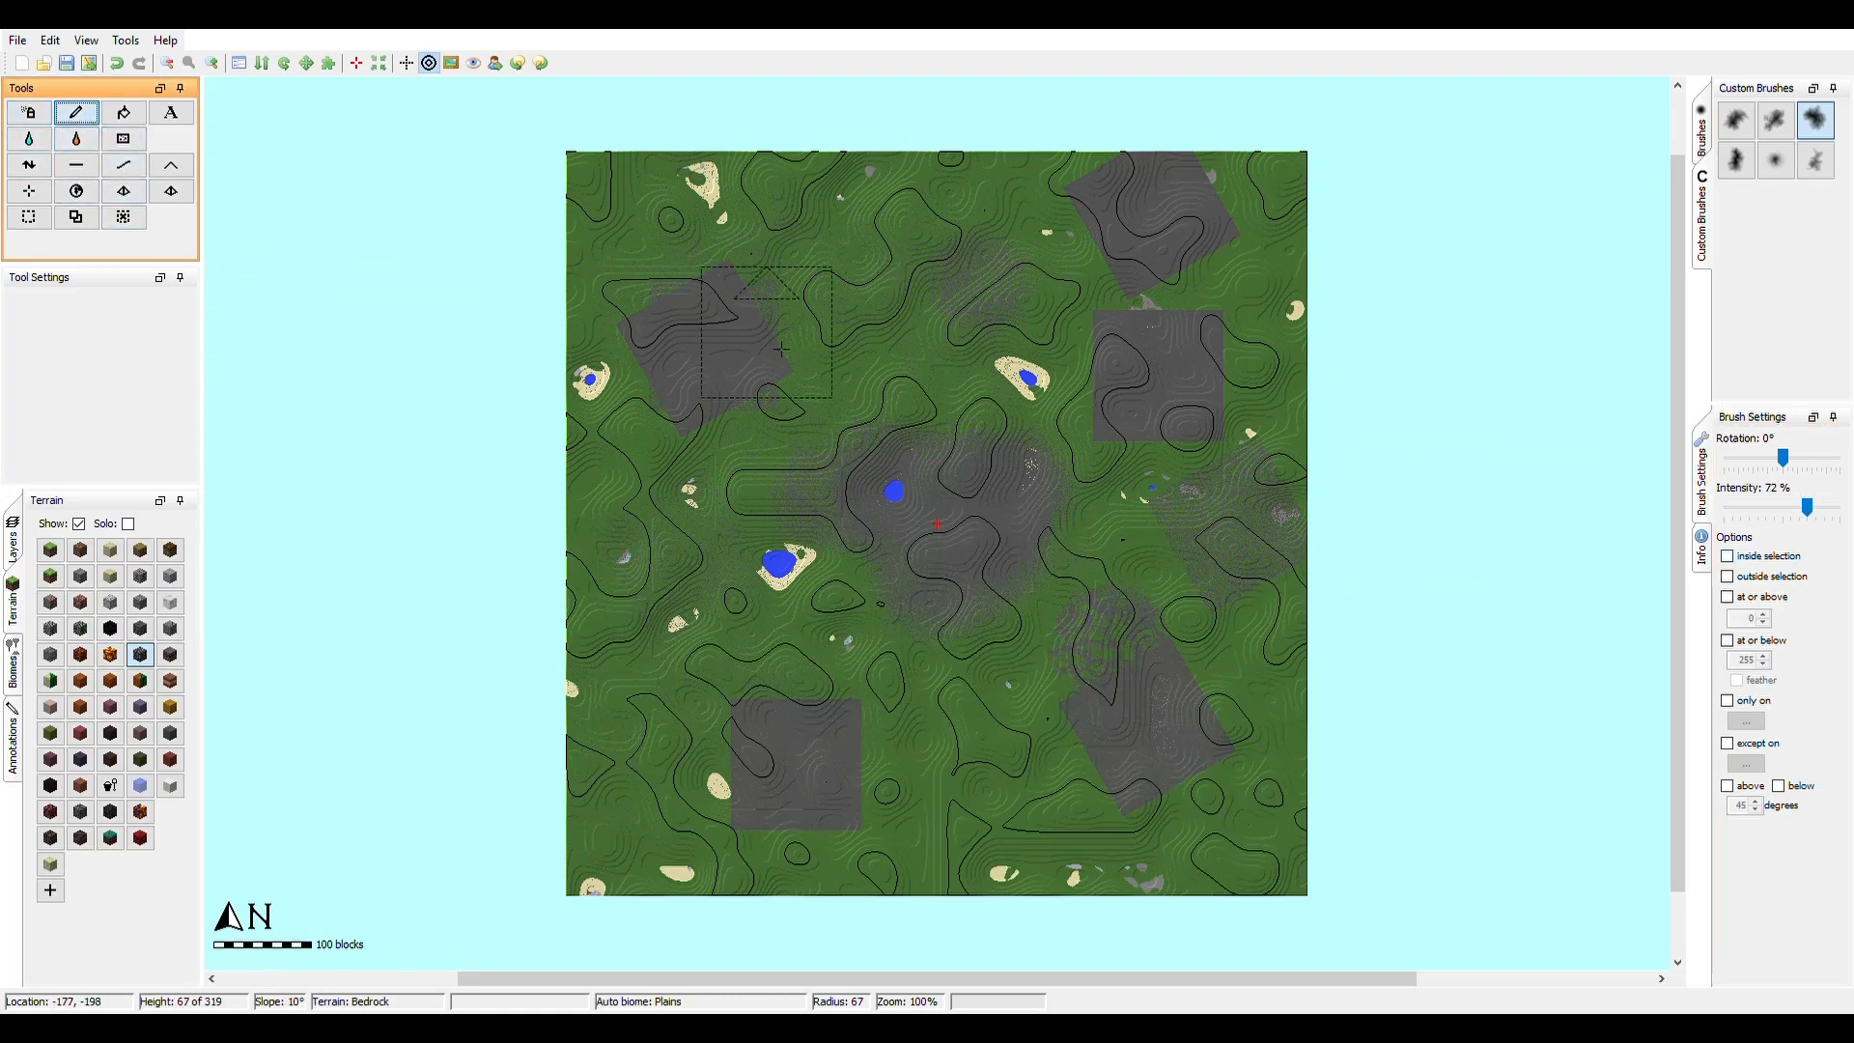
pyautogui.moveTo(927, 277)
pyautogui.mouseDown()
pyautogui.moveTo(917, 400)
pyautogui.moveTo(860, 415)
pyautogui.moveTo(859, 262)
pyautogui.moveTo(773, 367)
pyautogui.moveTo(734, 493)
pyautogui.moveTo(628, 570)
pyautogui.mouseUp()
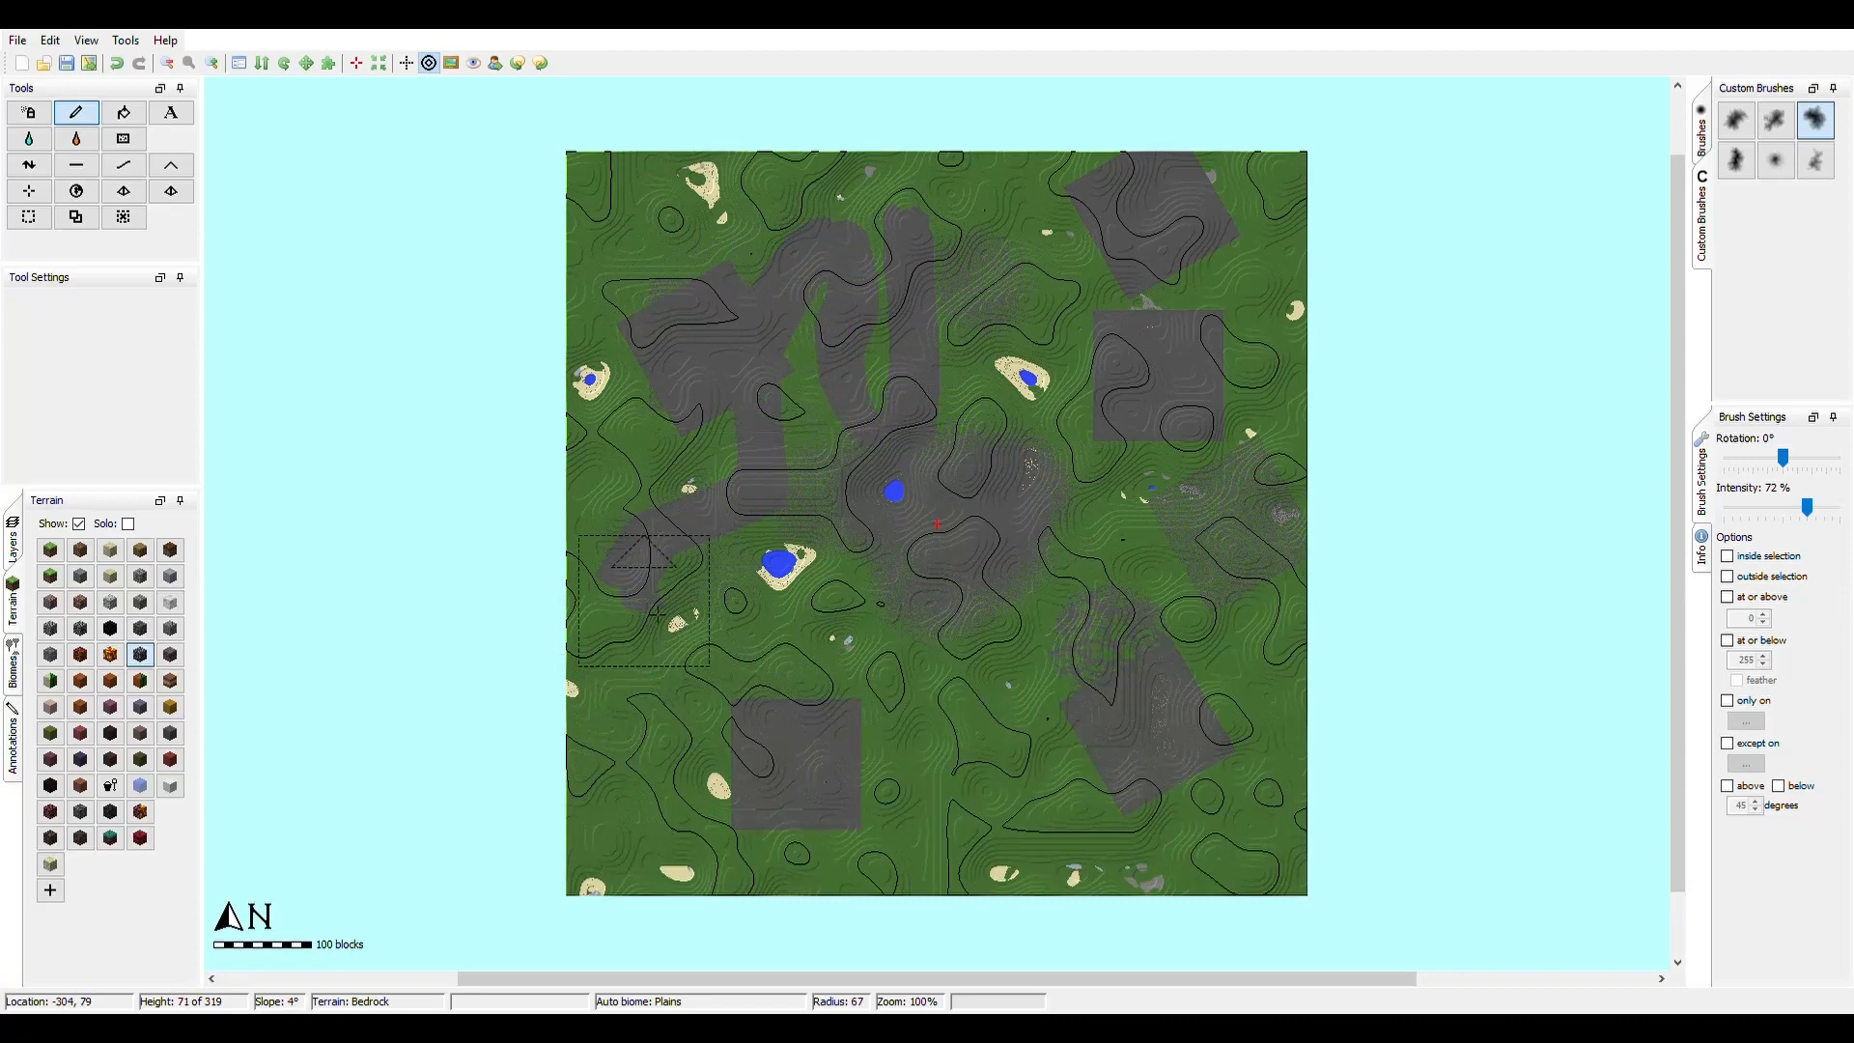
pyautogui.click(793, 680)
pyautogui.moveTo(943, 645); pyautogui.dragTo(944, 821)
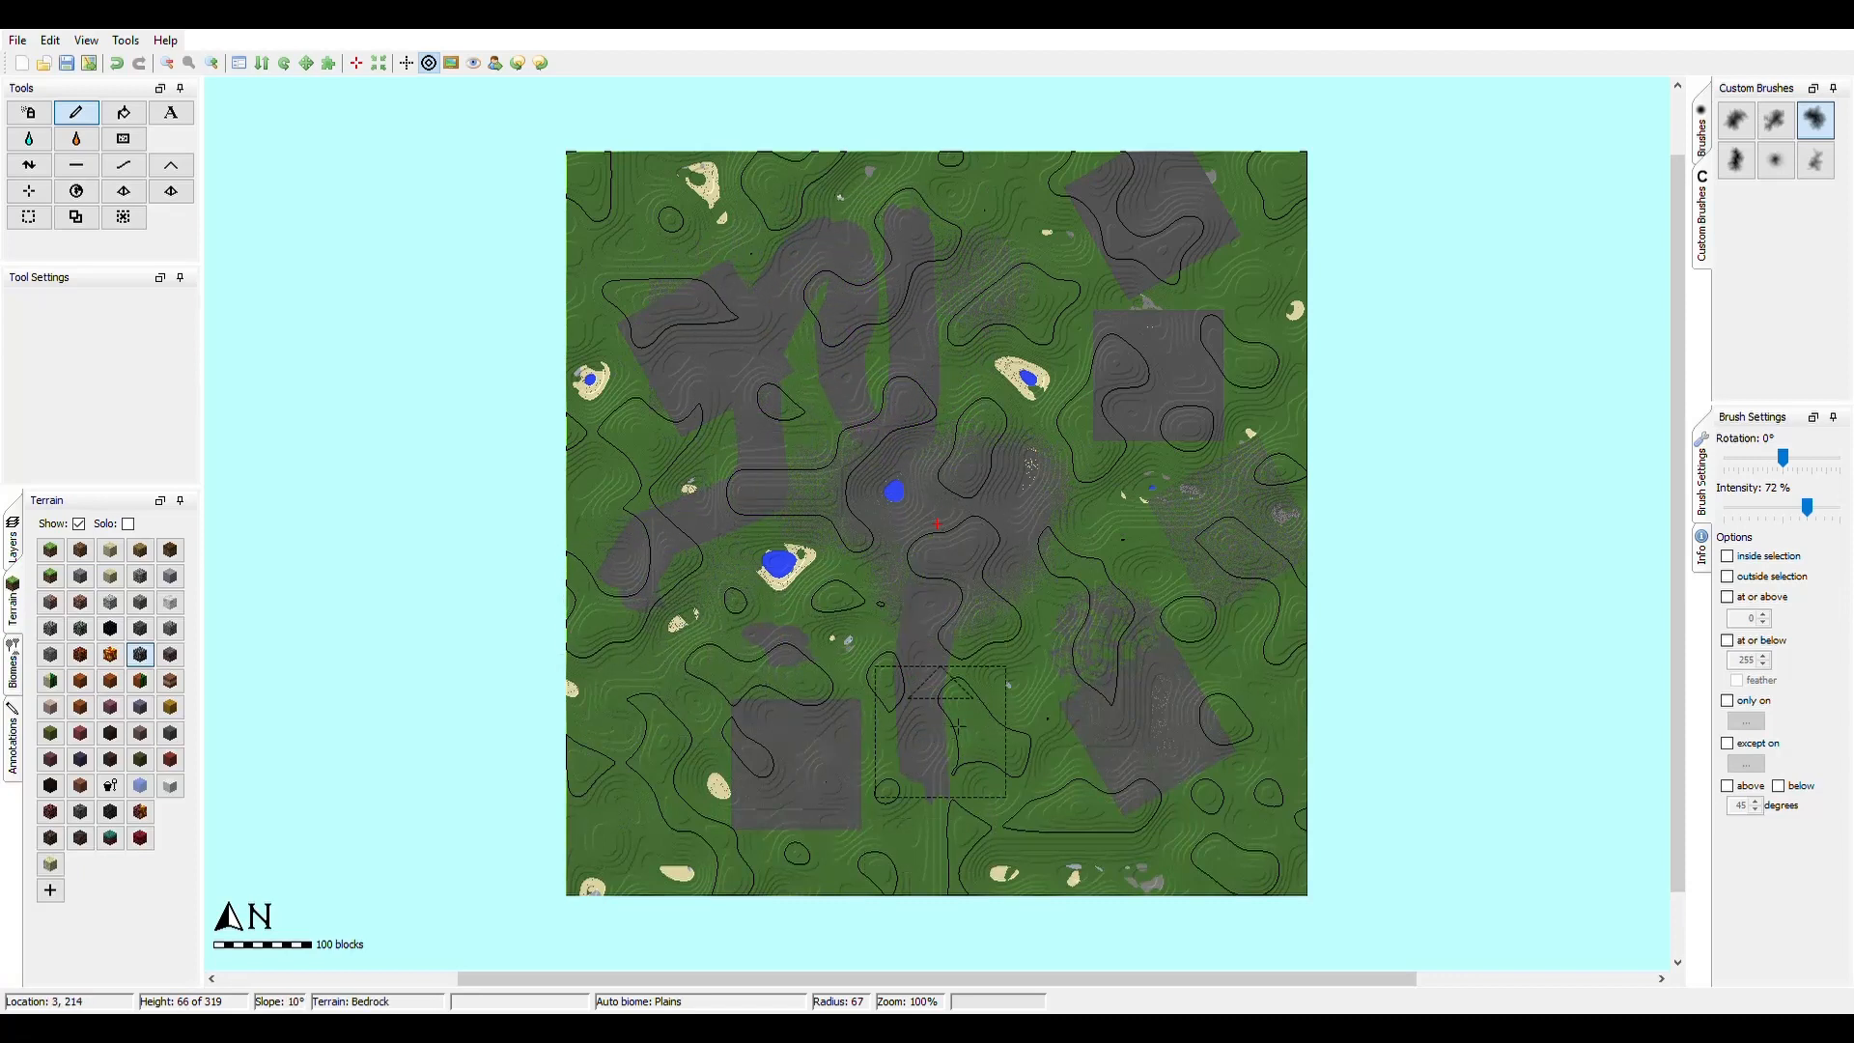
pyautogui.moveTo(1045, 326)
pyautogui.mouseDown()
pyautogui.moveTo(975, 251)
pyautogui.moveTo(1023, 550)
pyautogui.moveTo(1222, 556)
pyautogui.mouseUp()
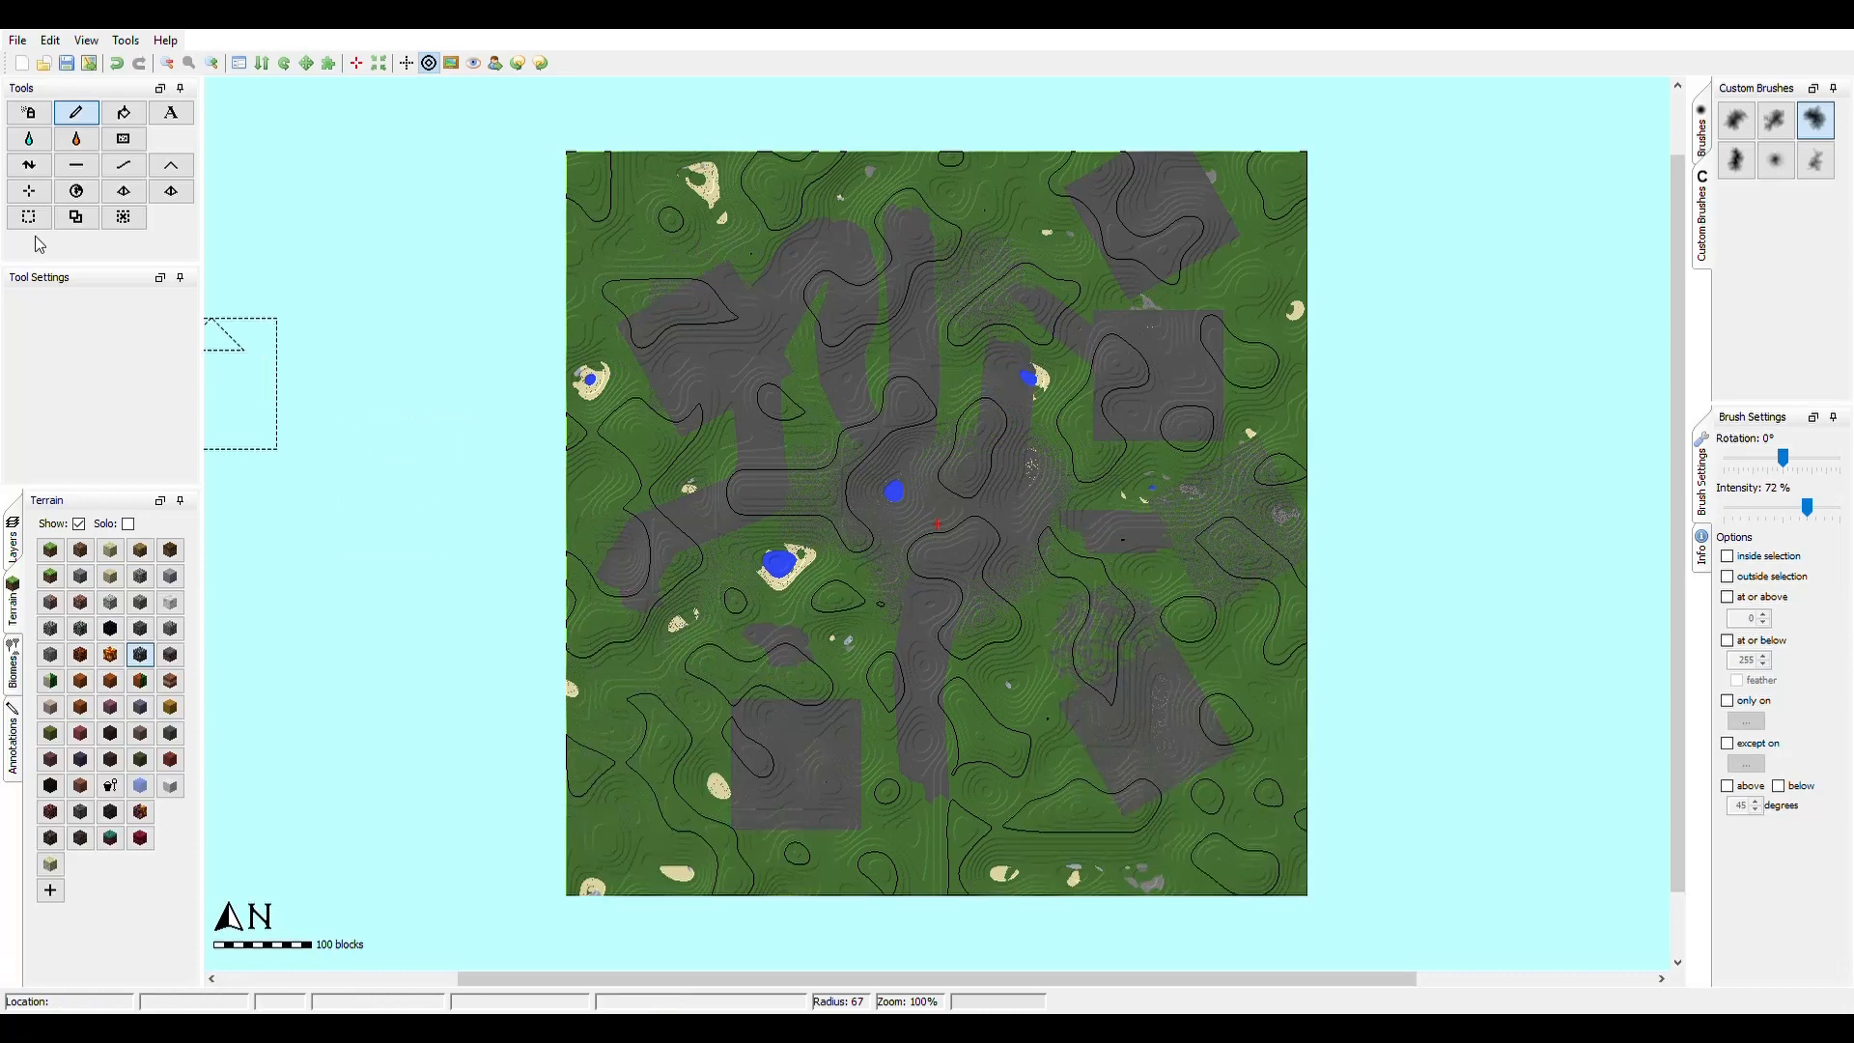
# - Fill the remaining large grass areas of the map with bedrock using the Fill tool
pyautogui.click(124, 113)
pyautogui.click(1254, 331)
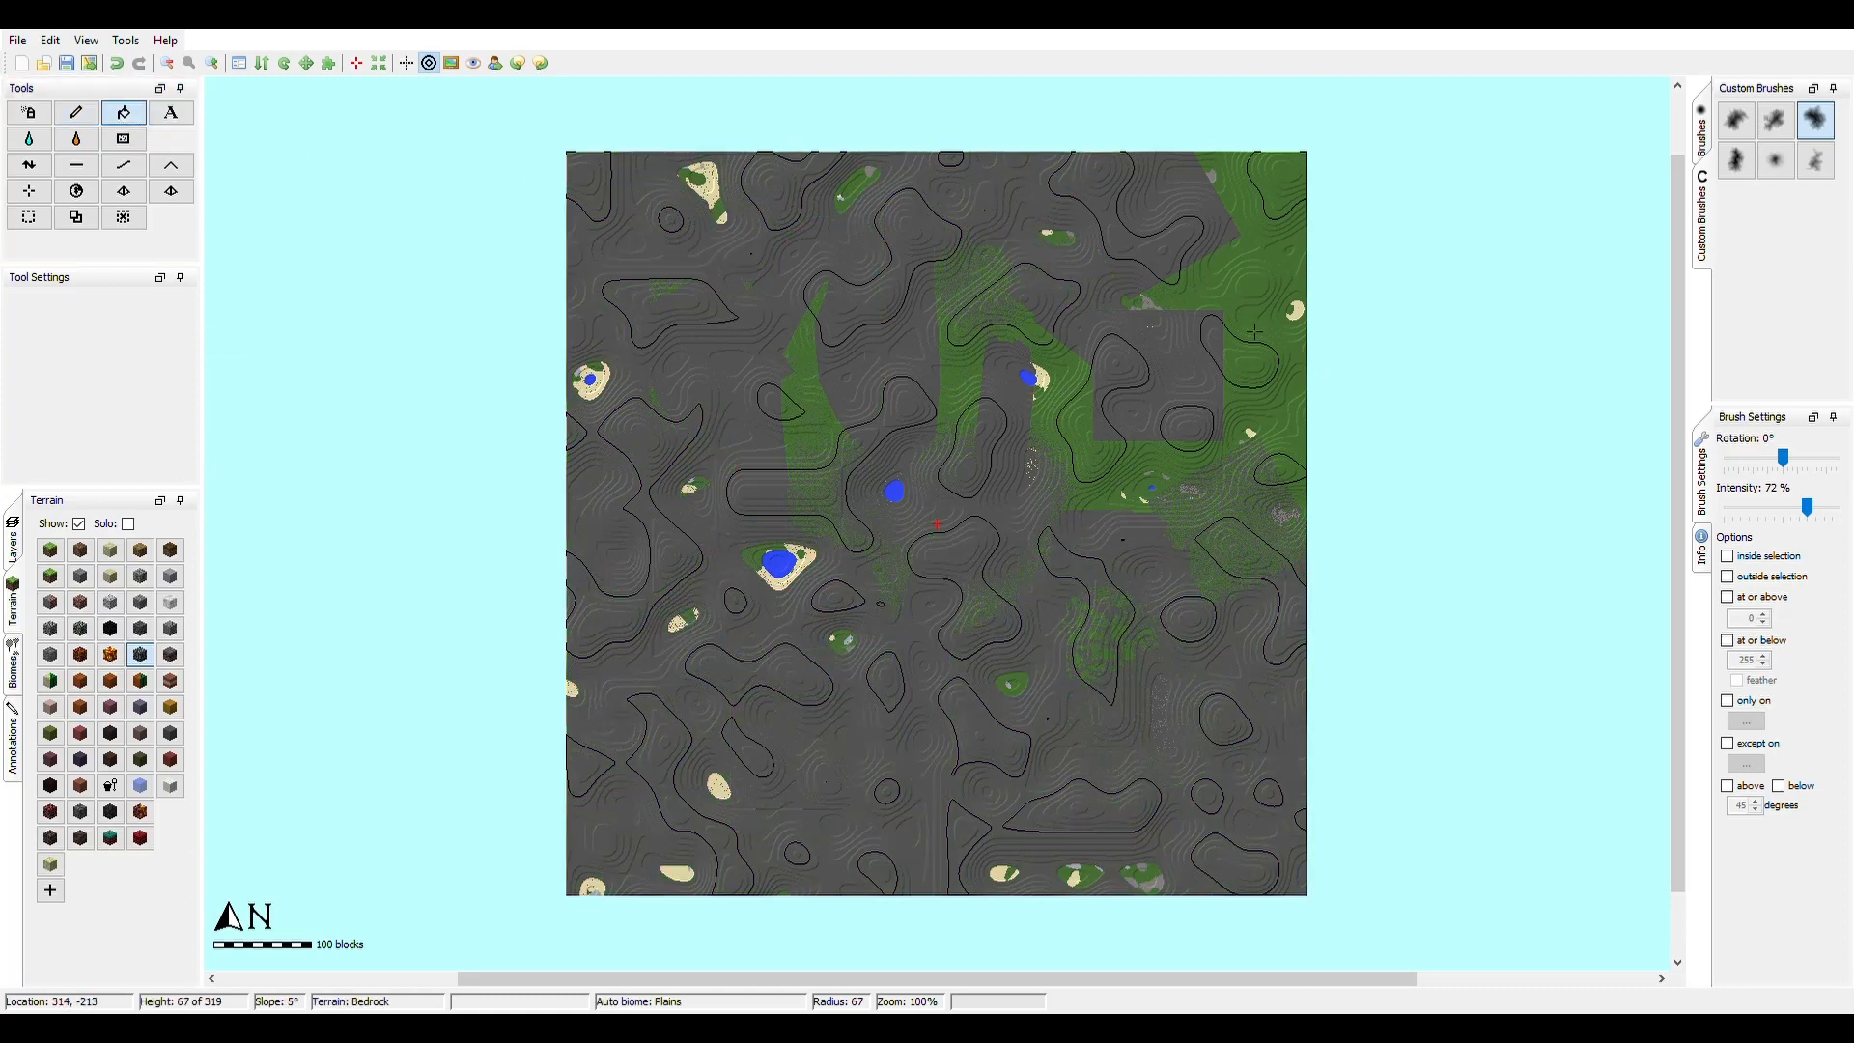
pyautogui.click(832, 448)
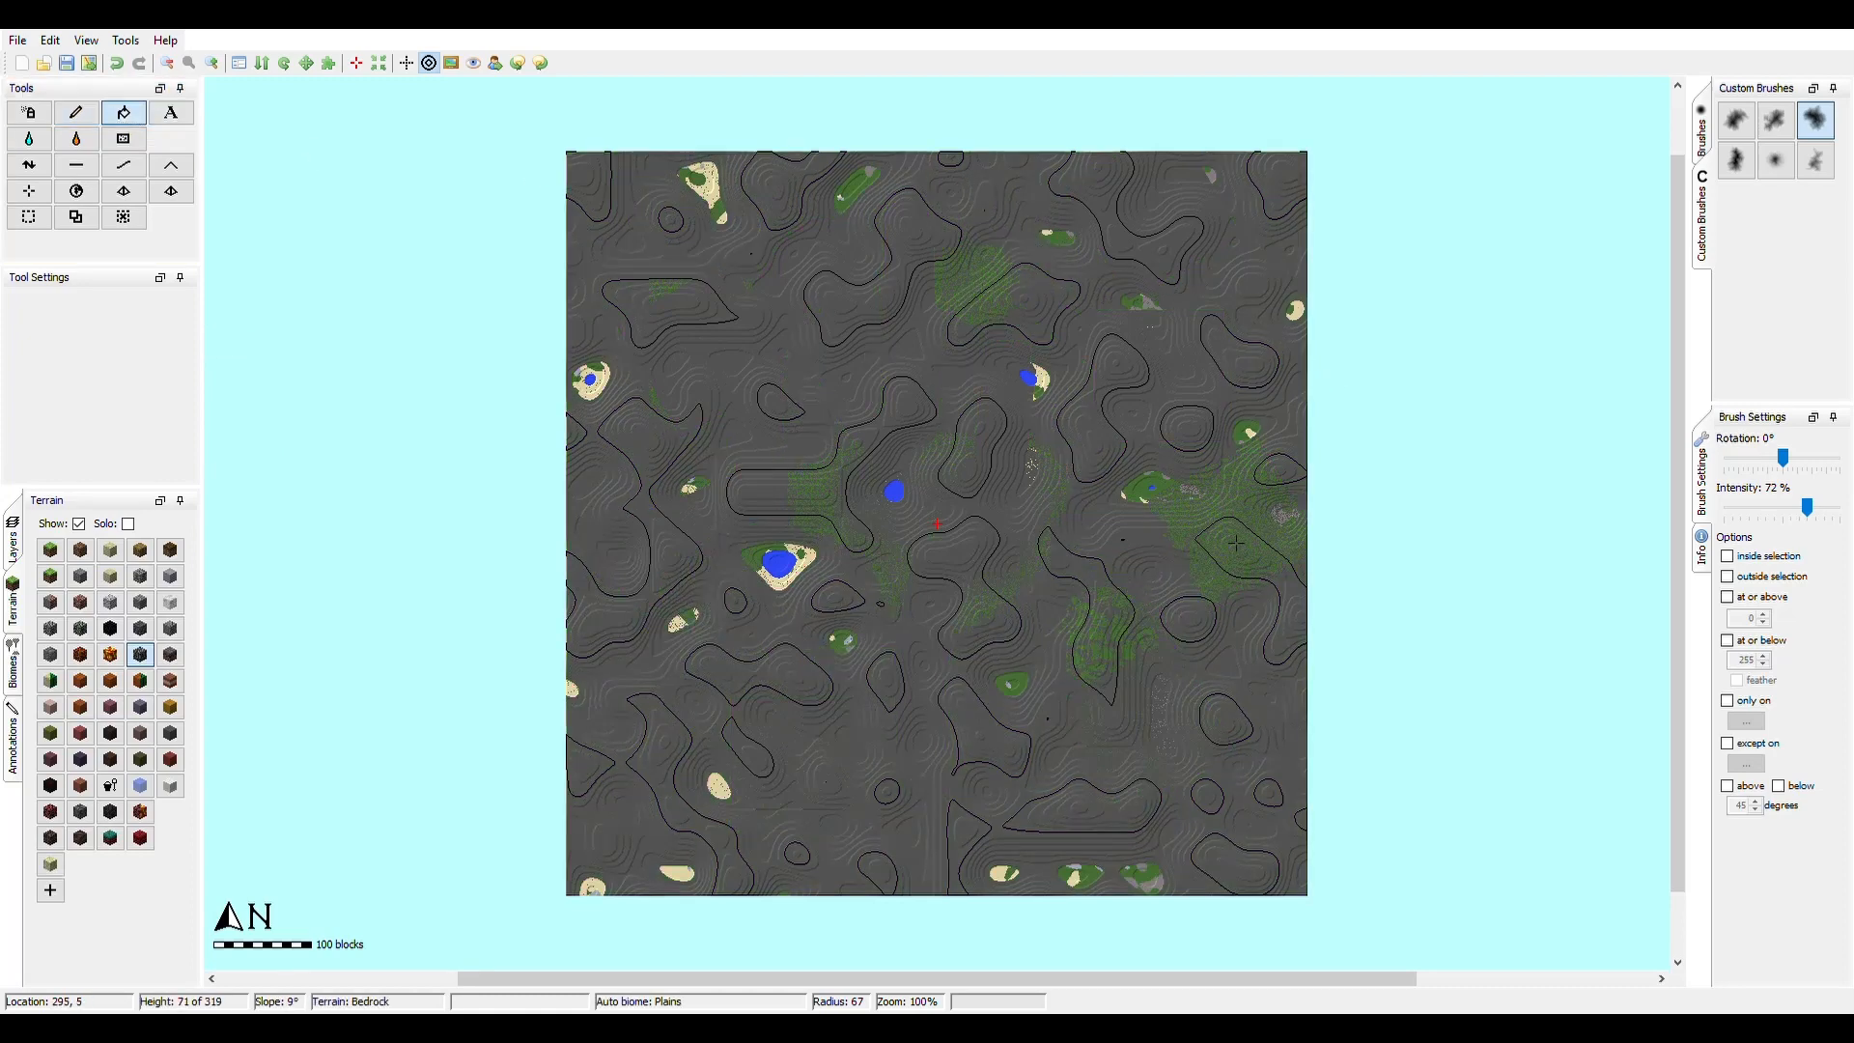
pyautogui.click(1169, 513)
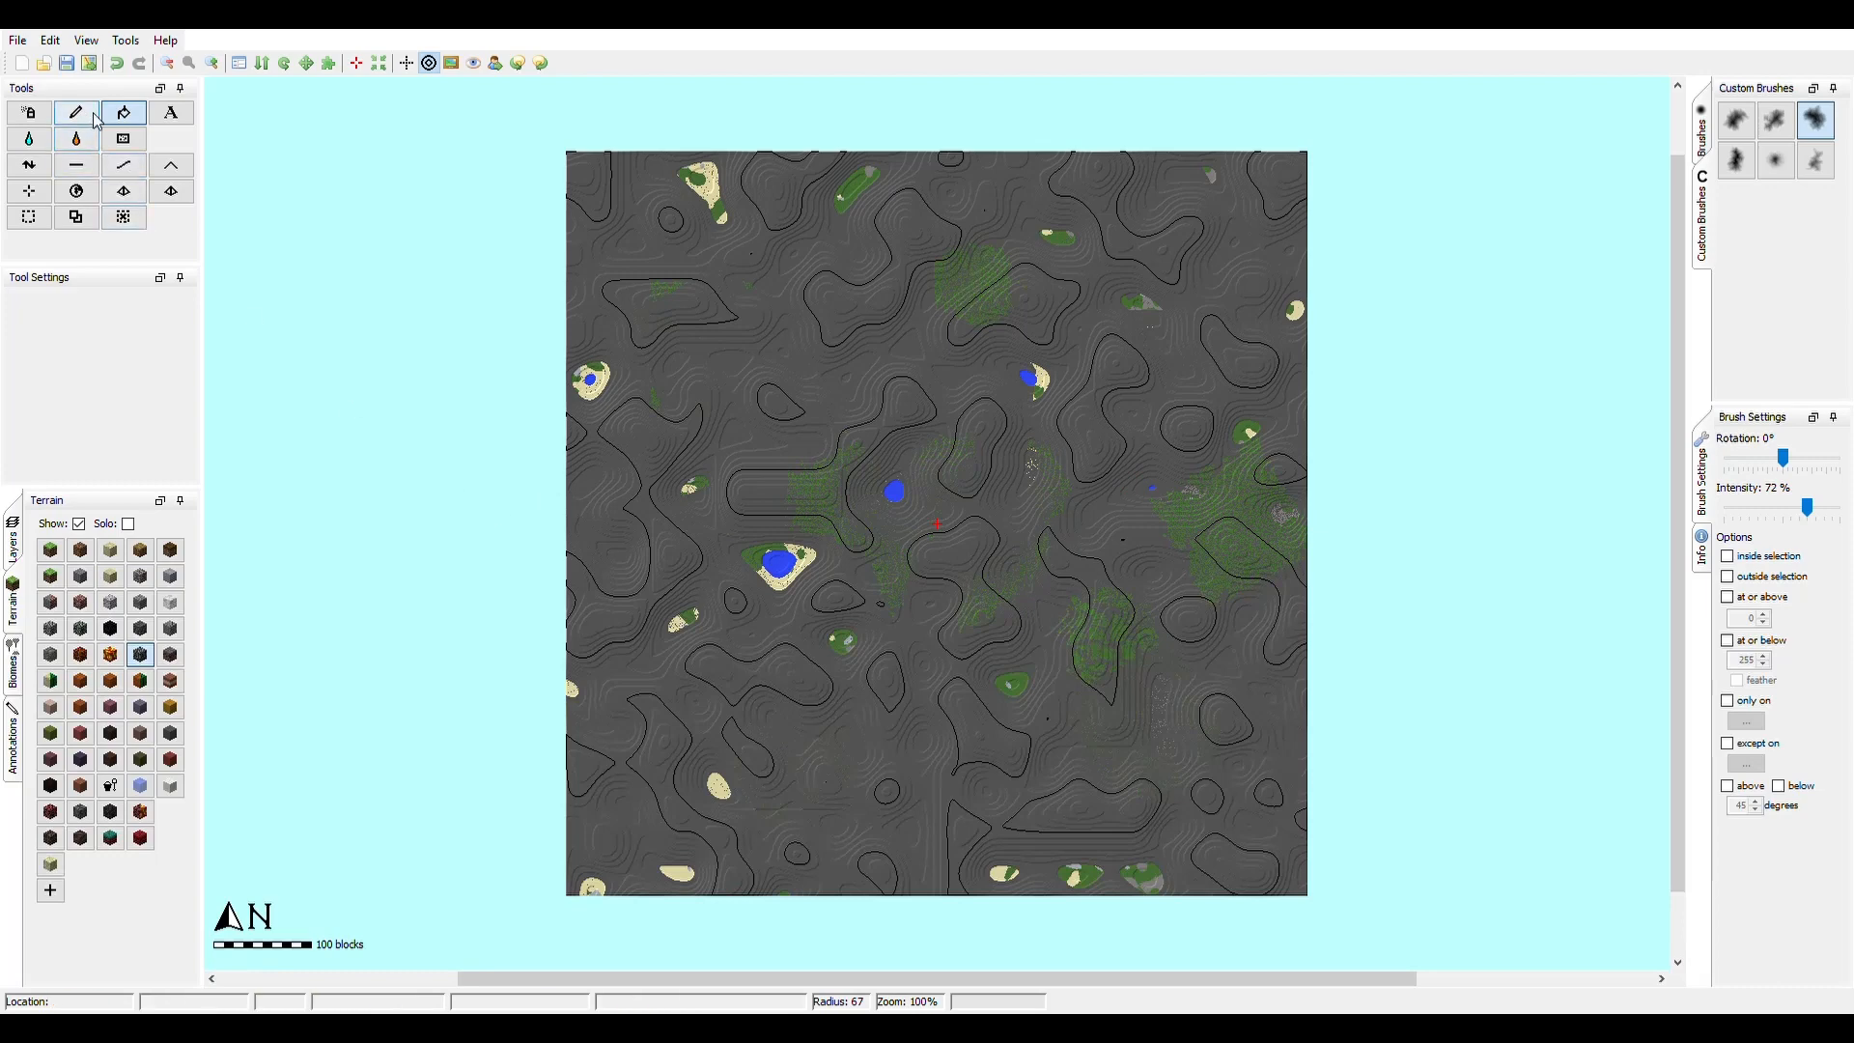
# - Flood the northern hollow with water, and raise the water until it covers nearly the whole map
pyautogui.click(170, 117)
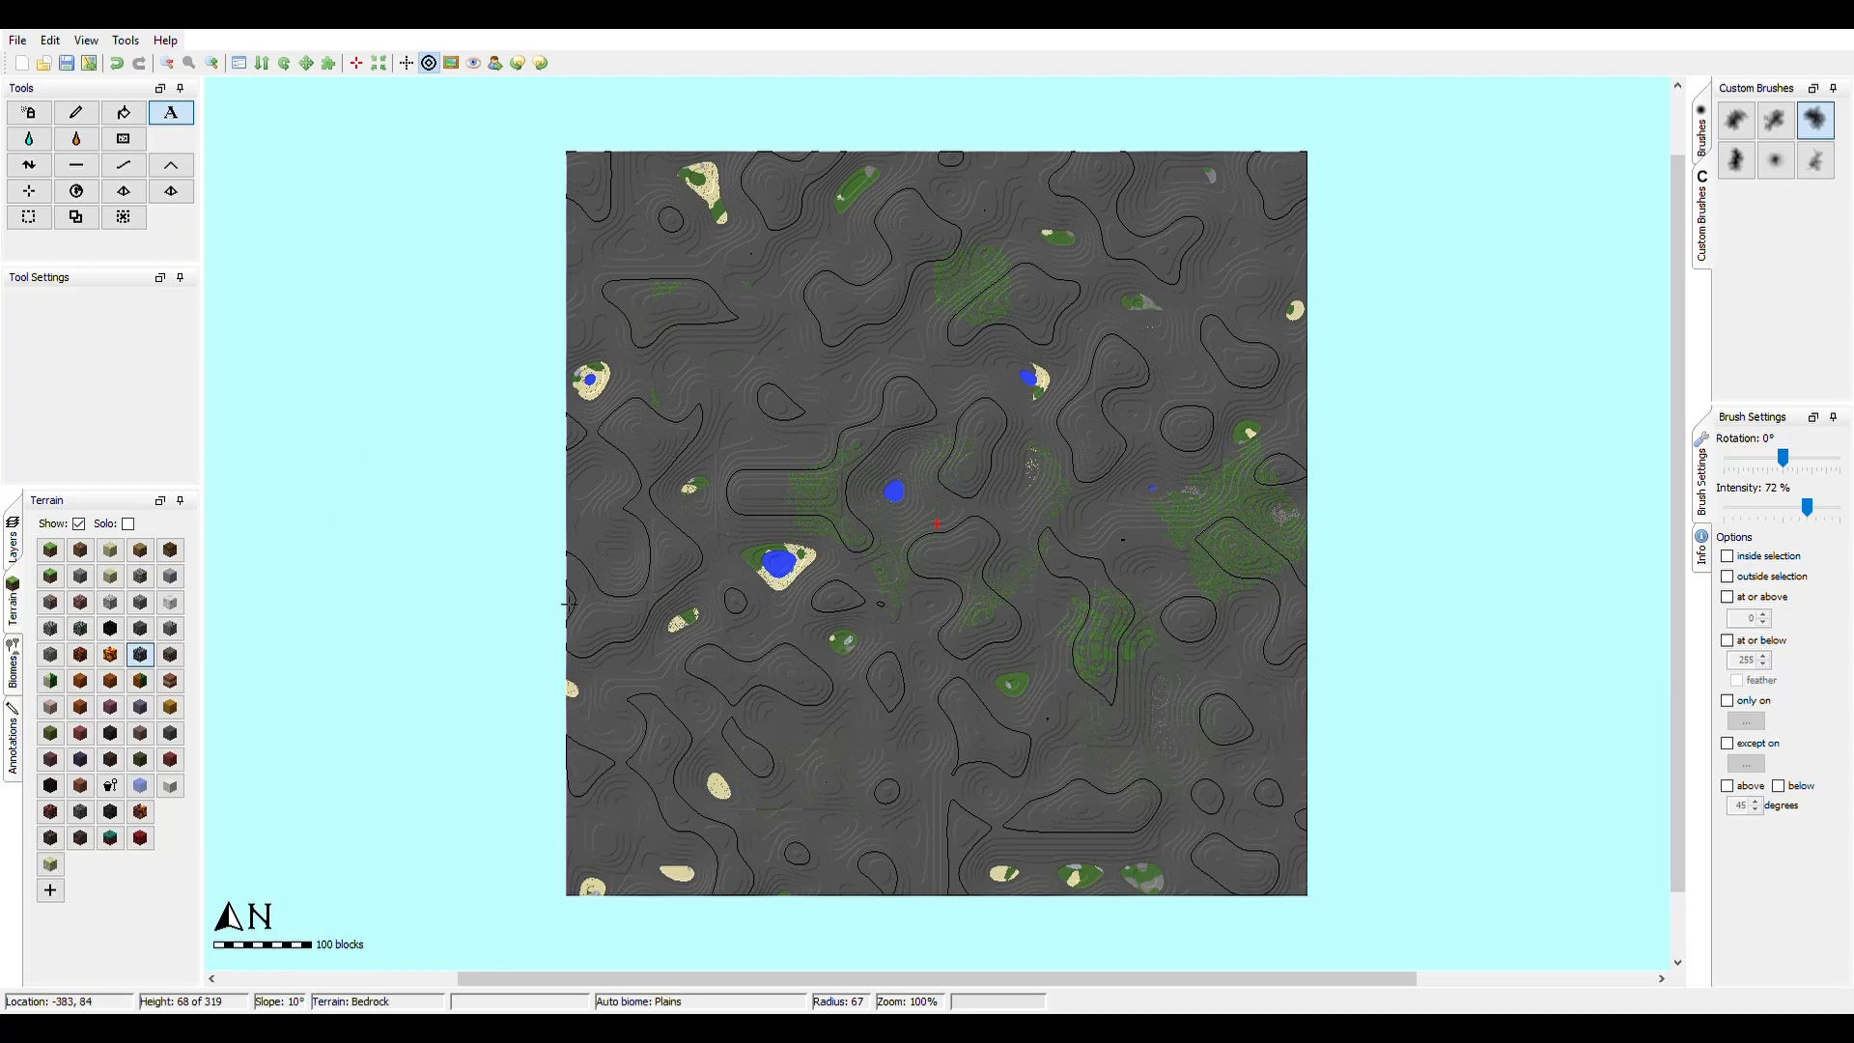
pyautogui.click(29, 139)
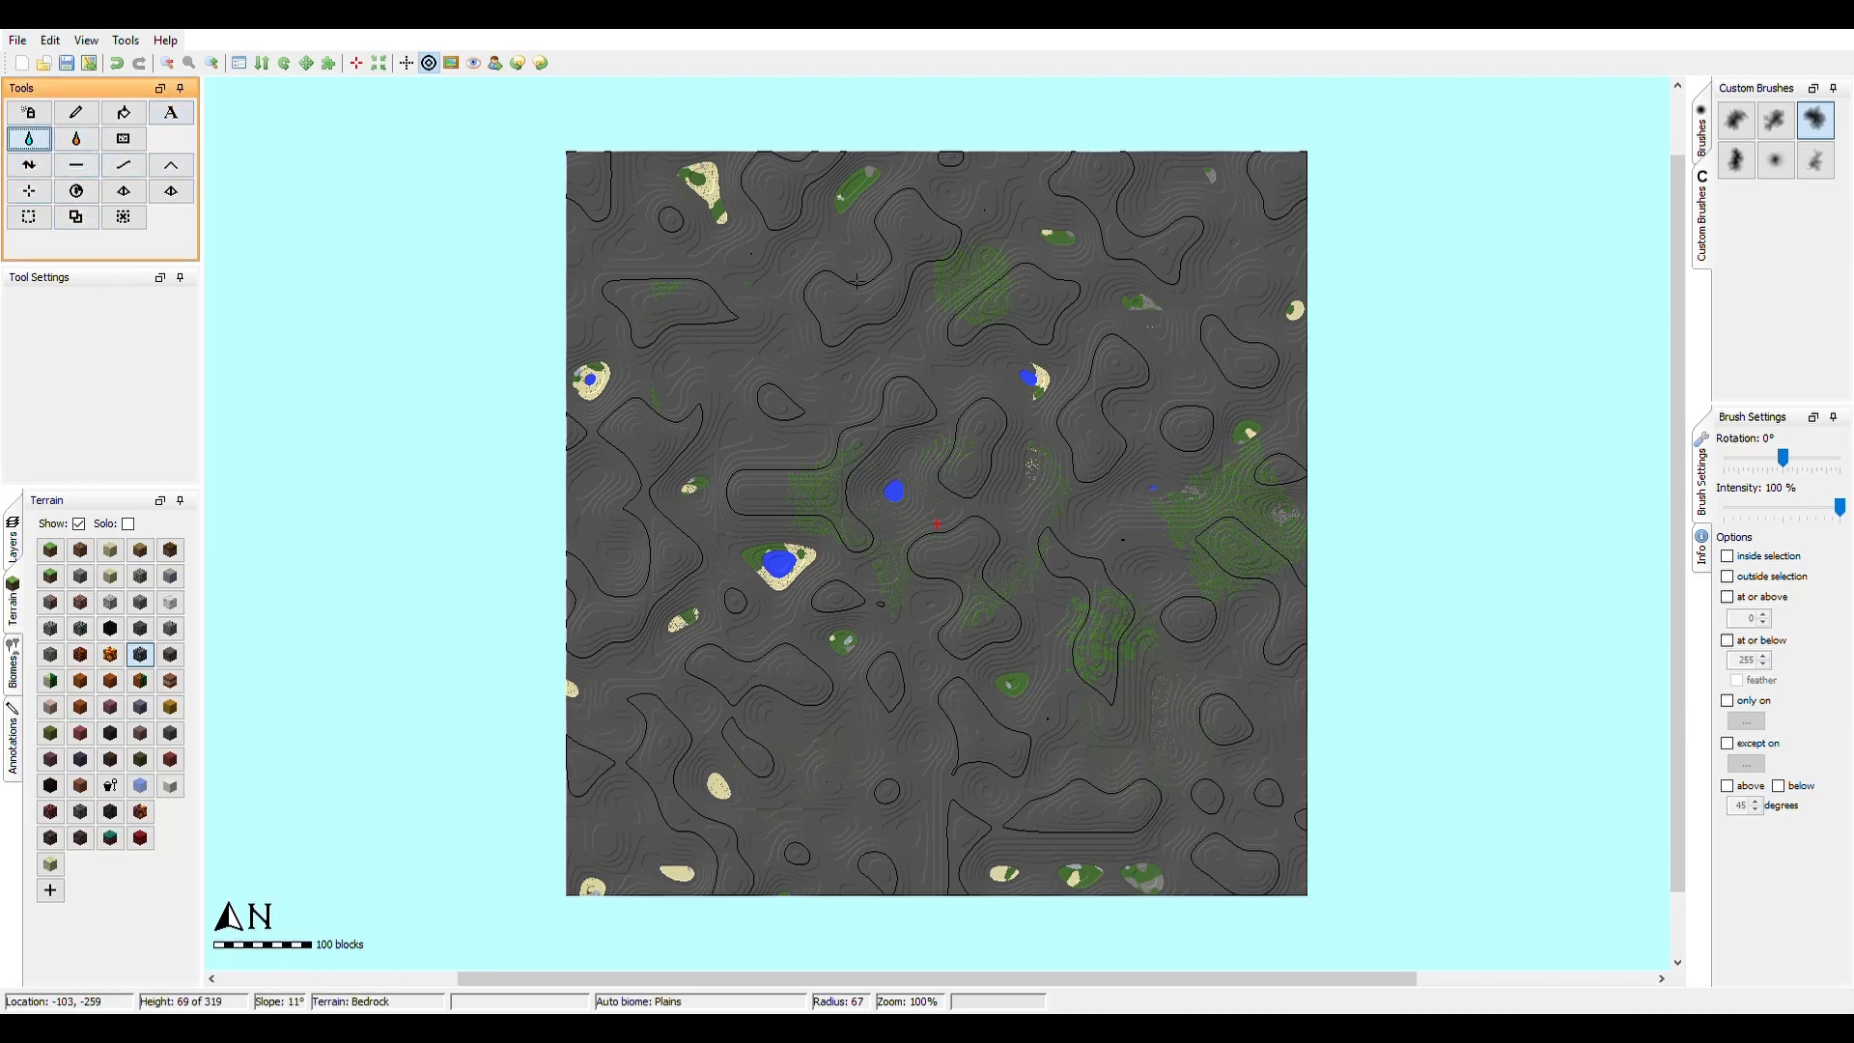
pyautogui.click(868, 196)
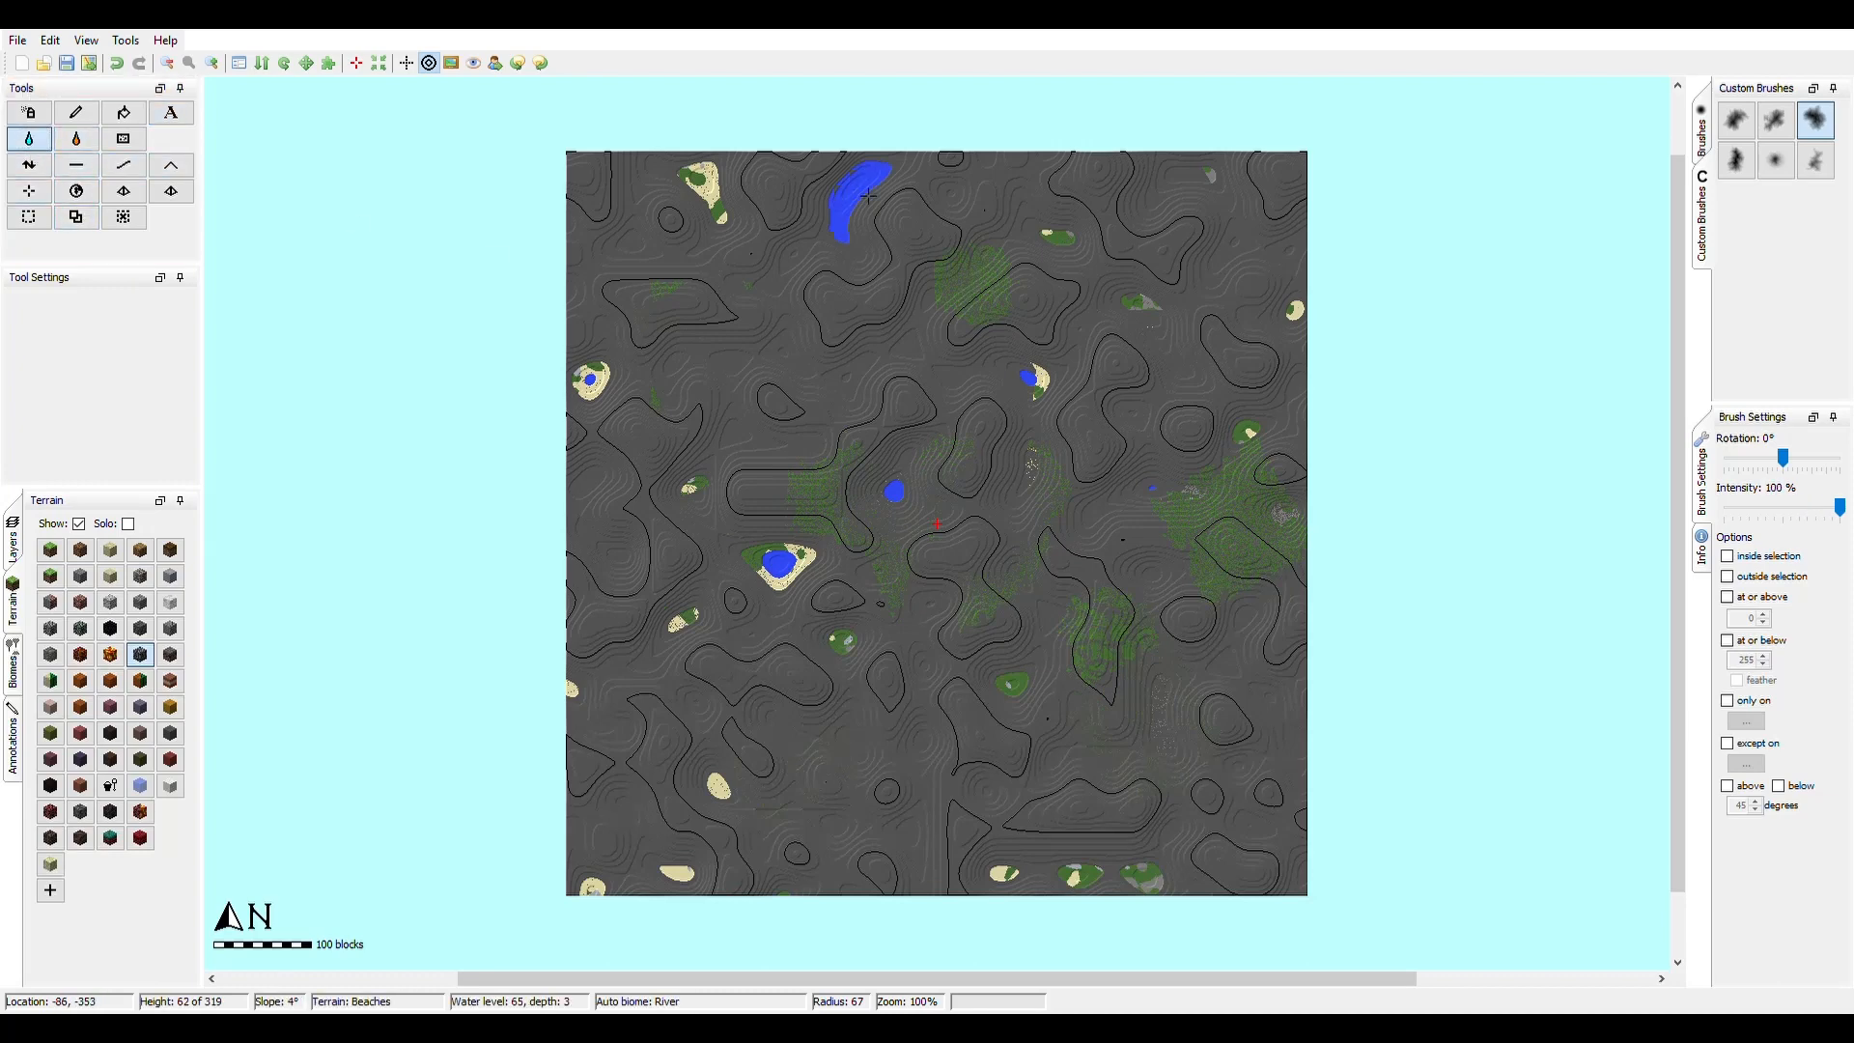
pyautogui.click(1204, 445)
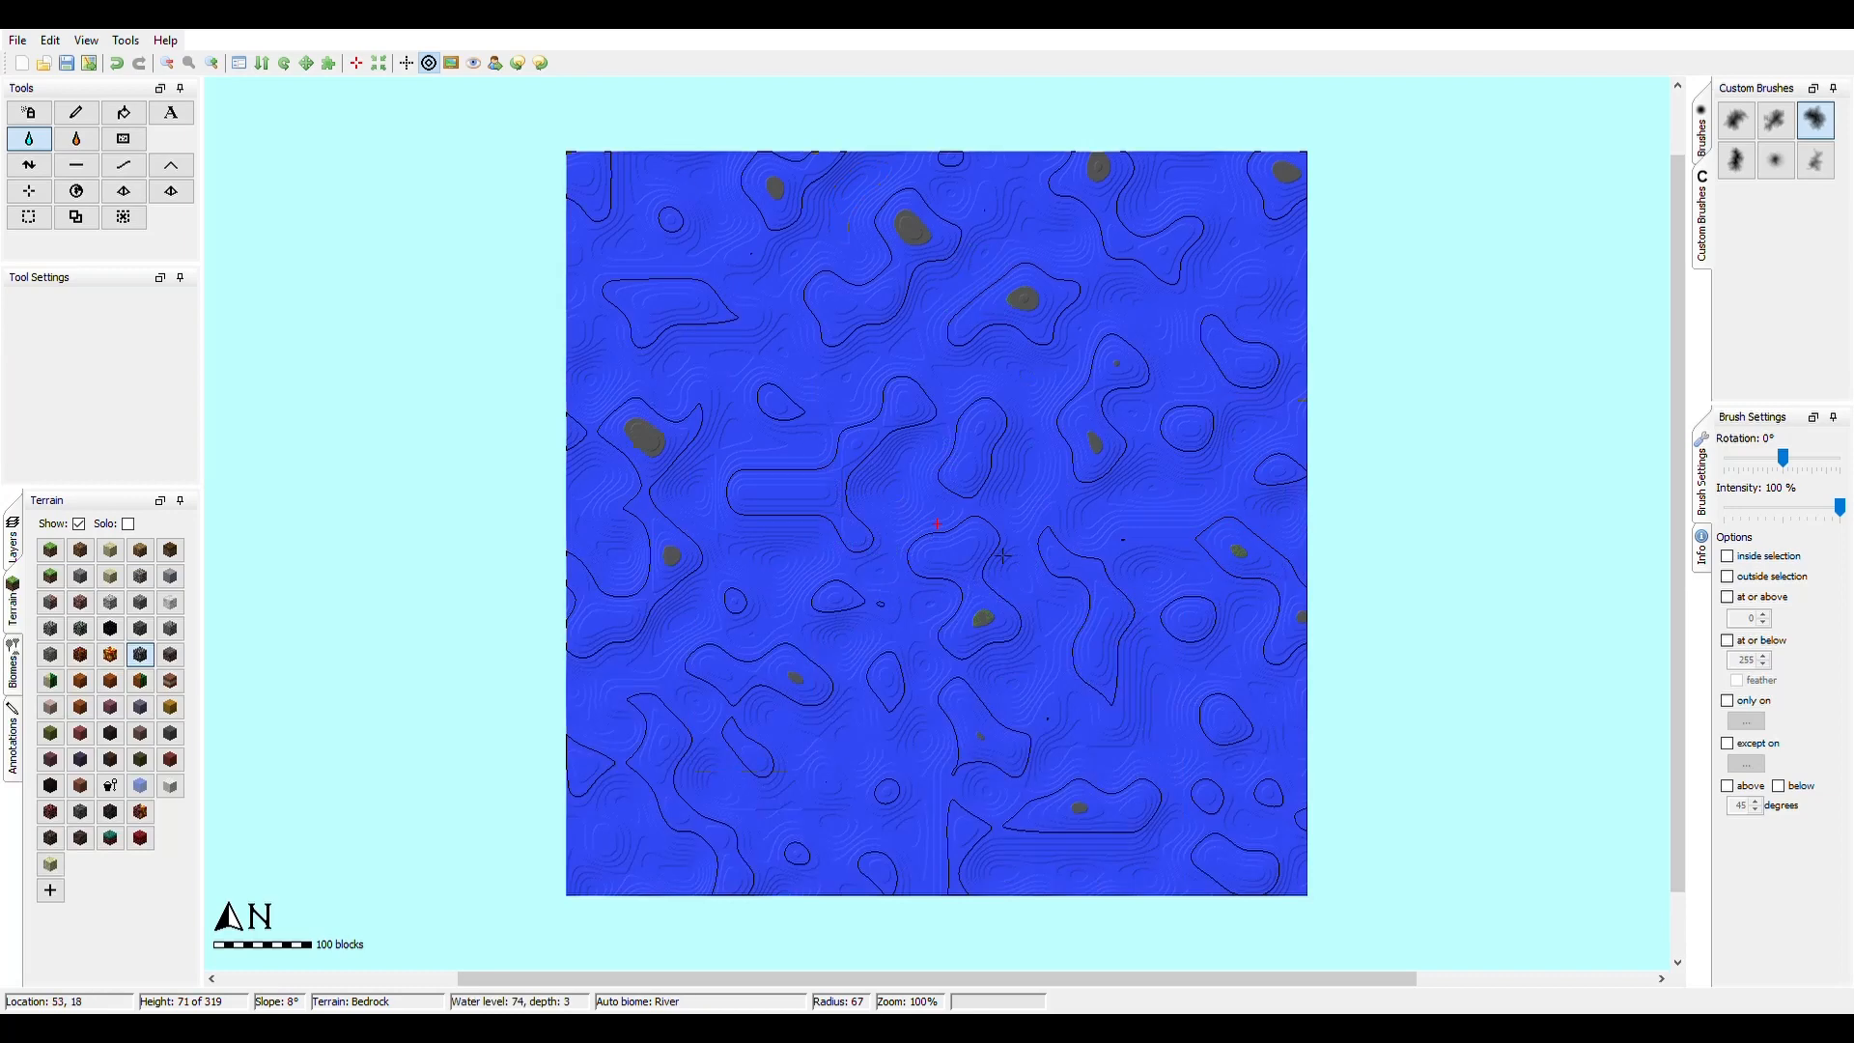
# - Undo the water flooding that covers nearly the whole map
pyautogui.hotkey('ctrl', 'z')
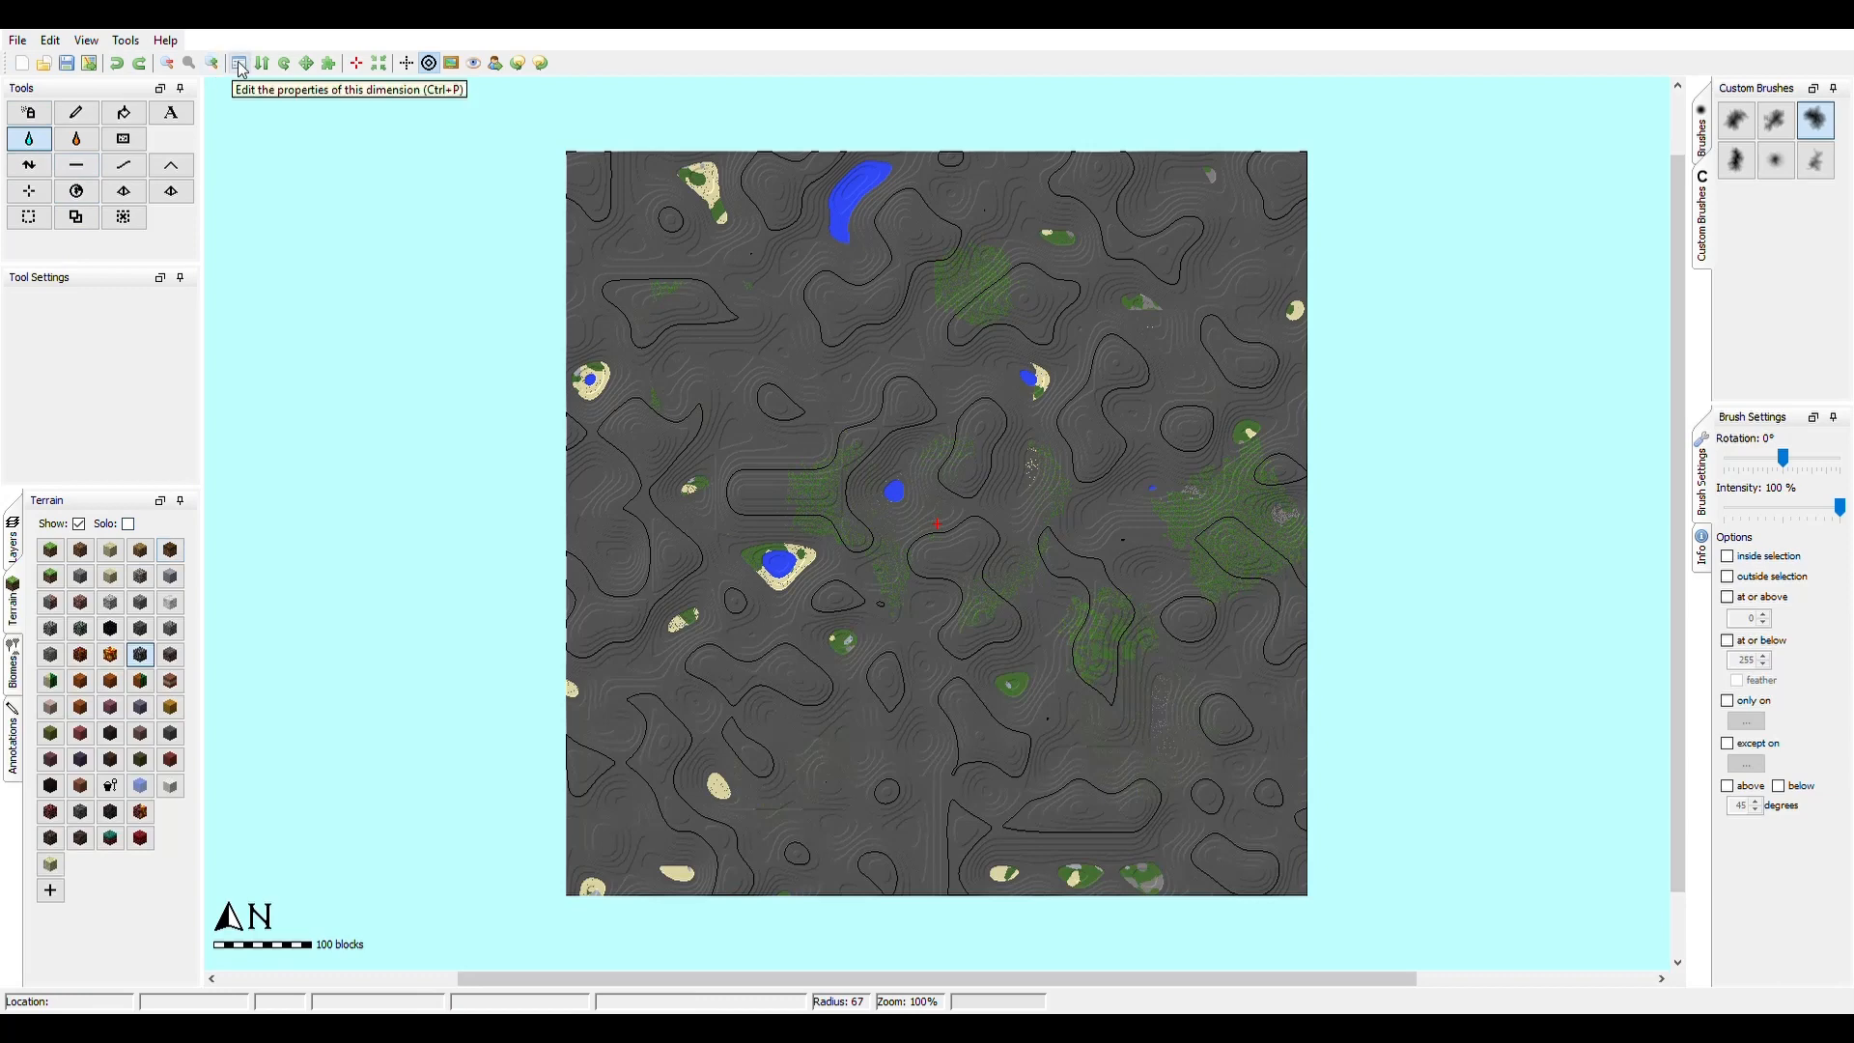
# - Switch the grid on and off and the contour lines off and on, and enable the image overlay
pyautogui.click(405, 65)
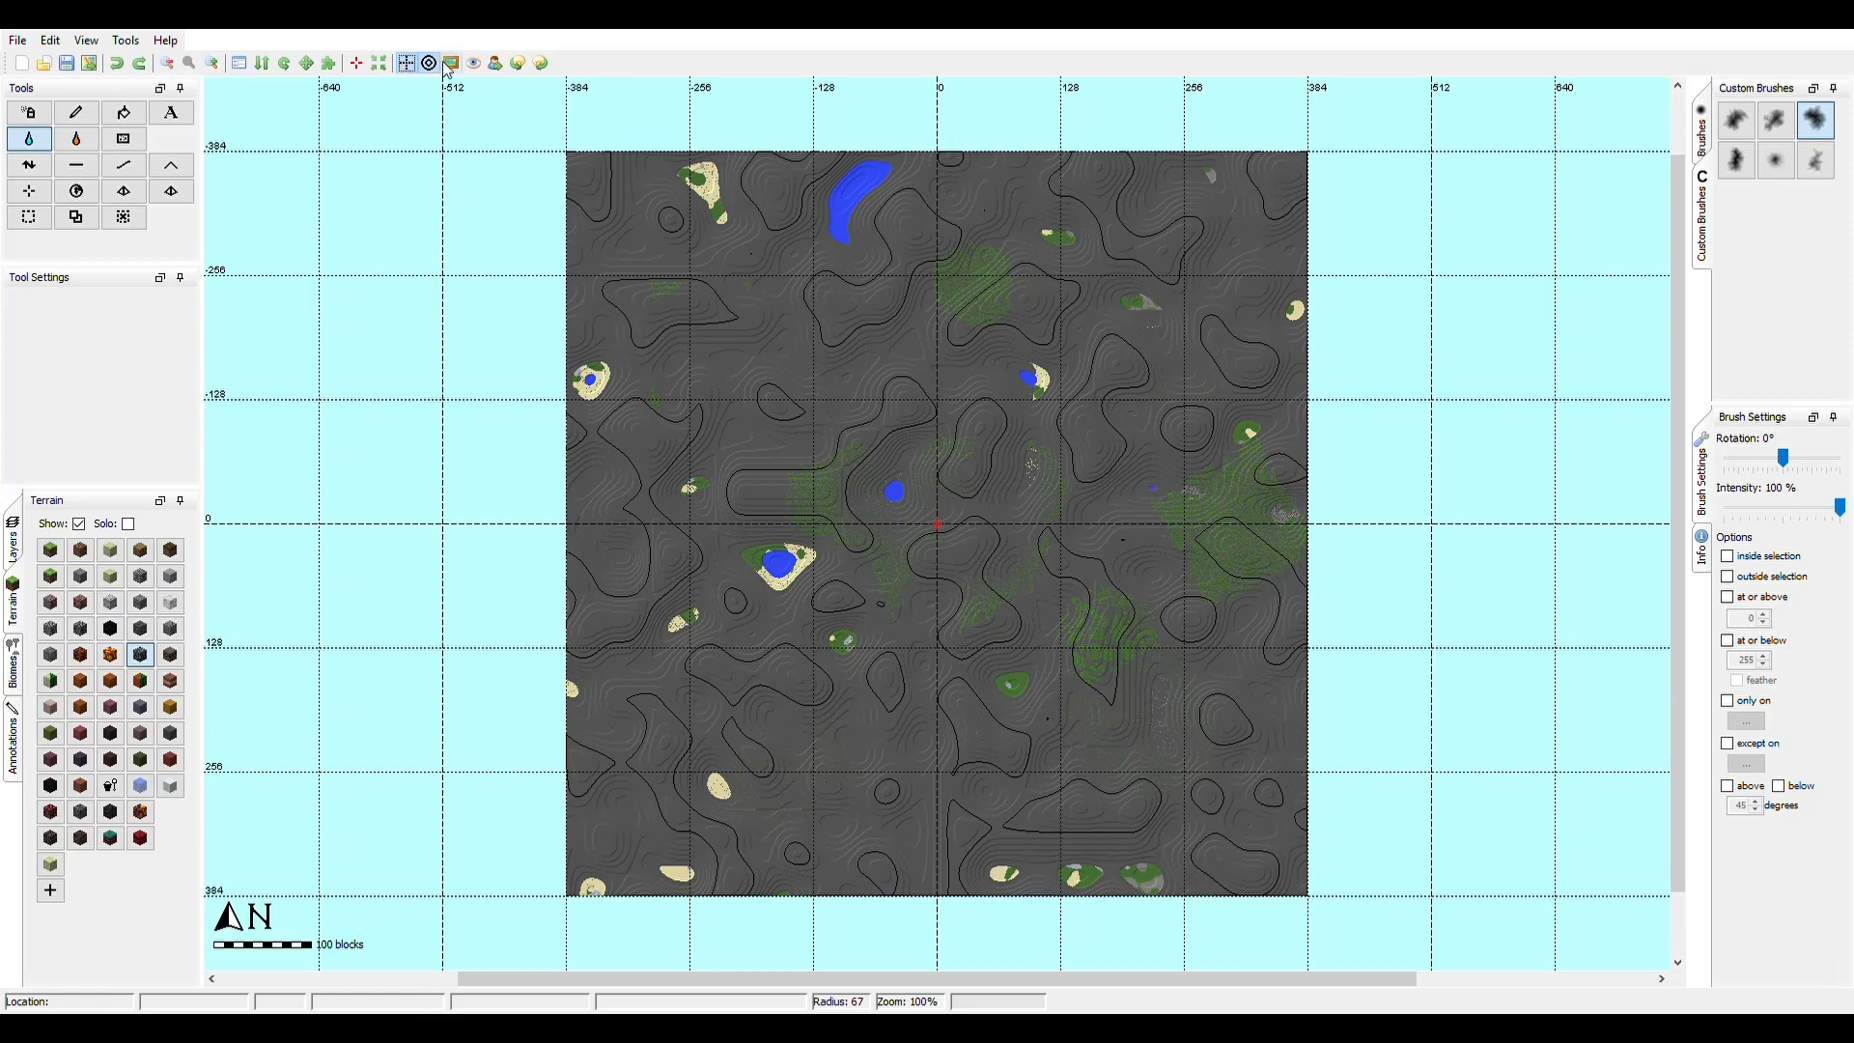
pyautogui.click(431, 65)
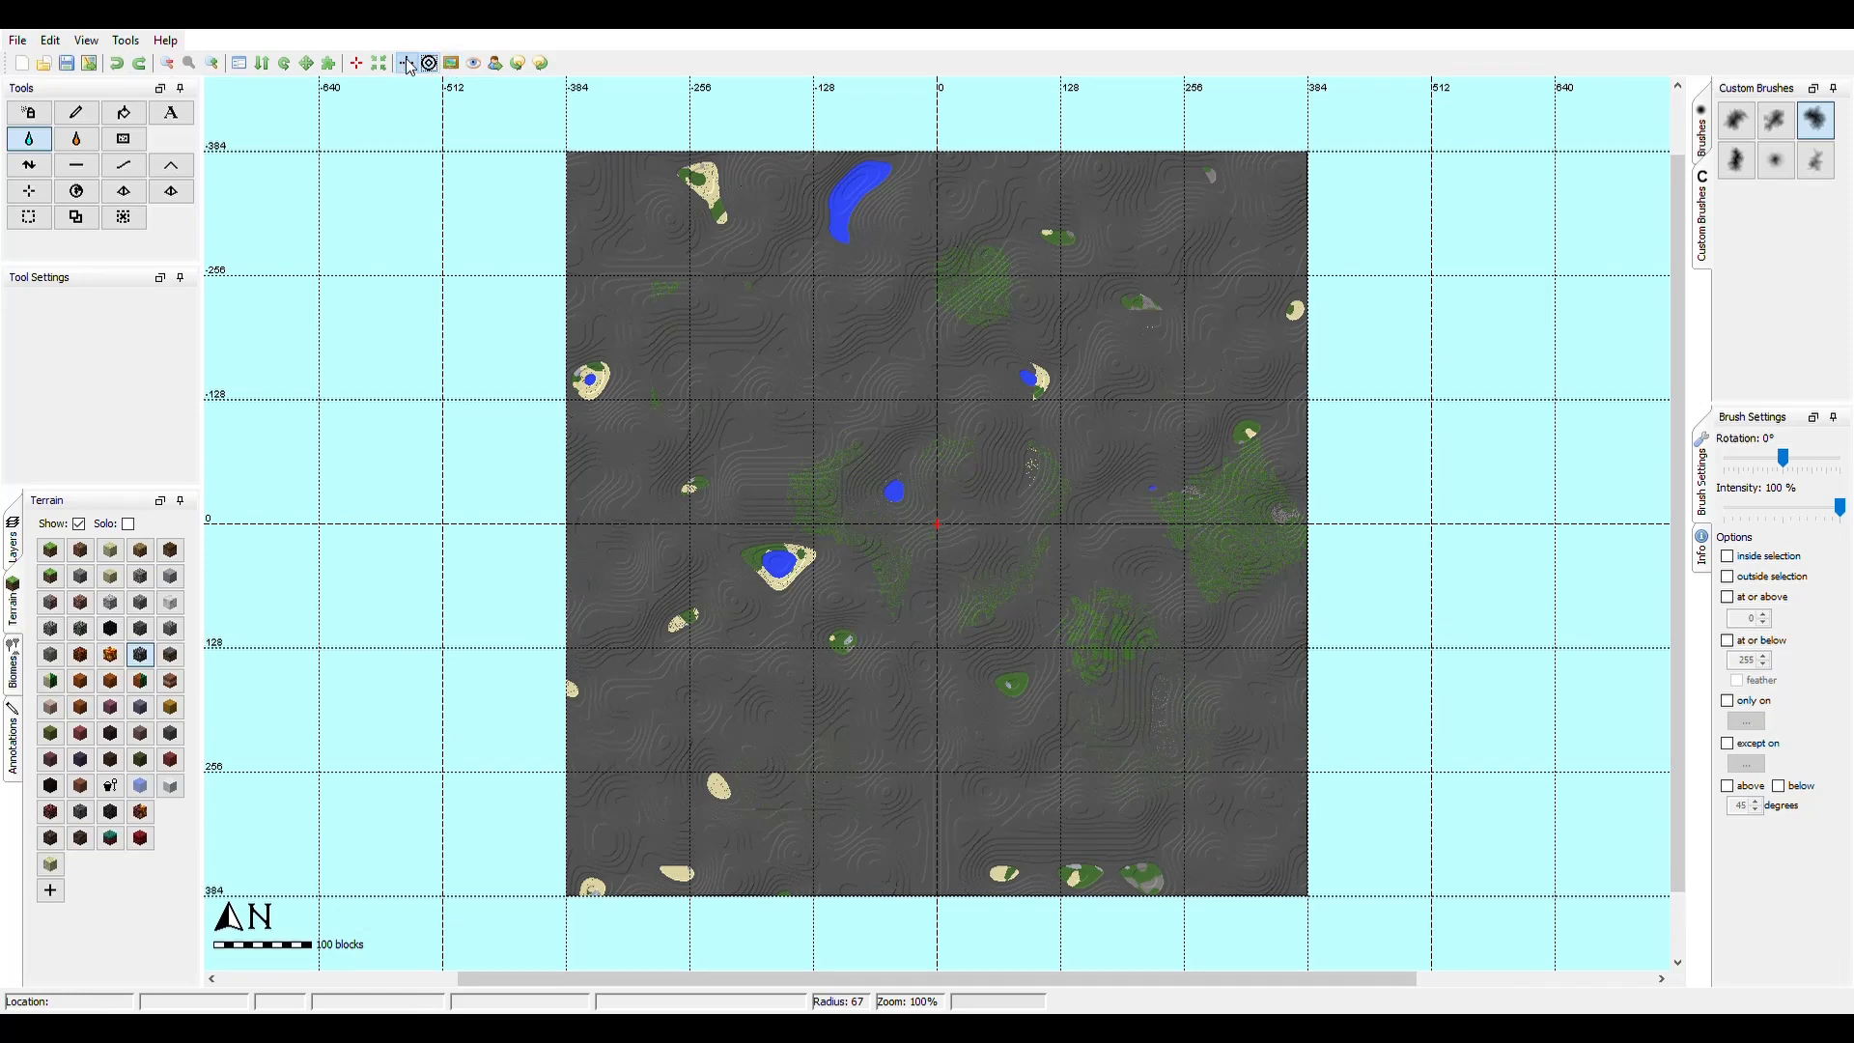
pyautogui.click(407, 65)
pyautogui.click(435, 64)
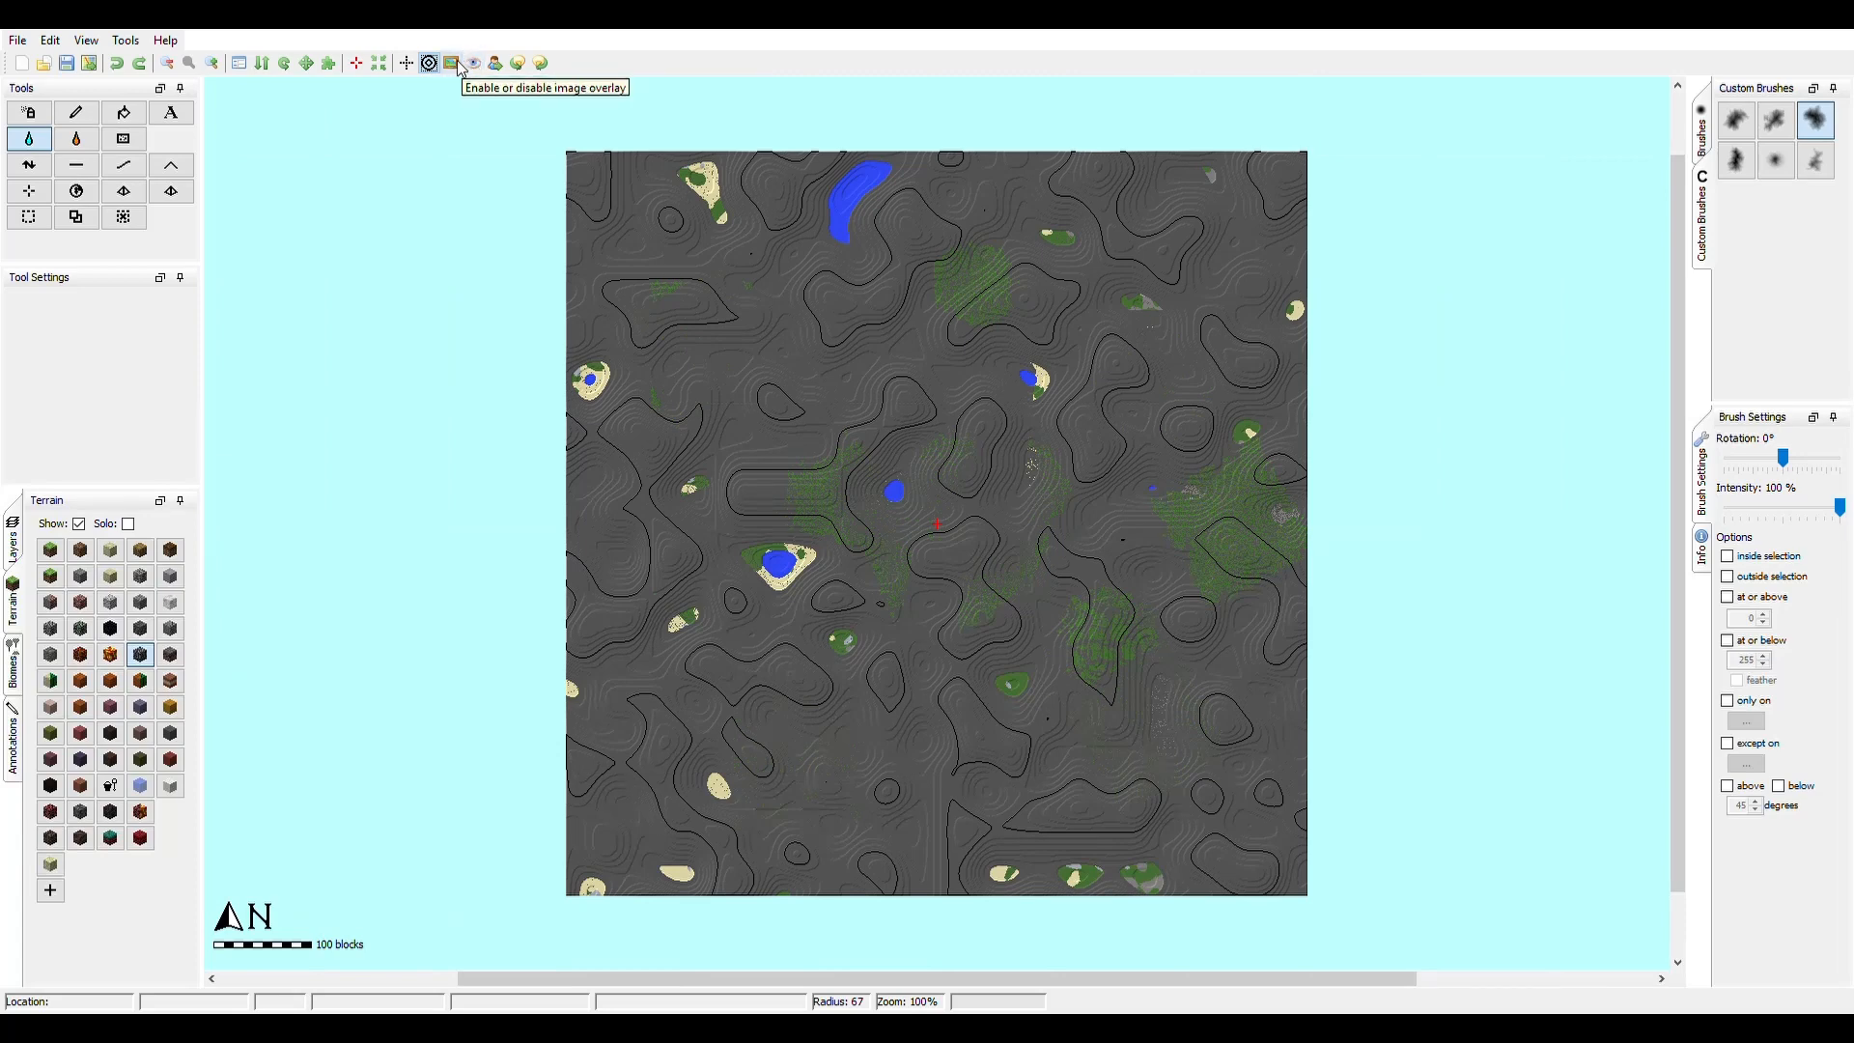
pyautogui.click(459, 68)
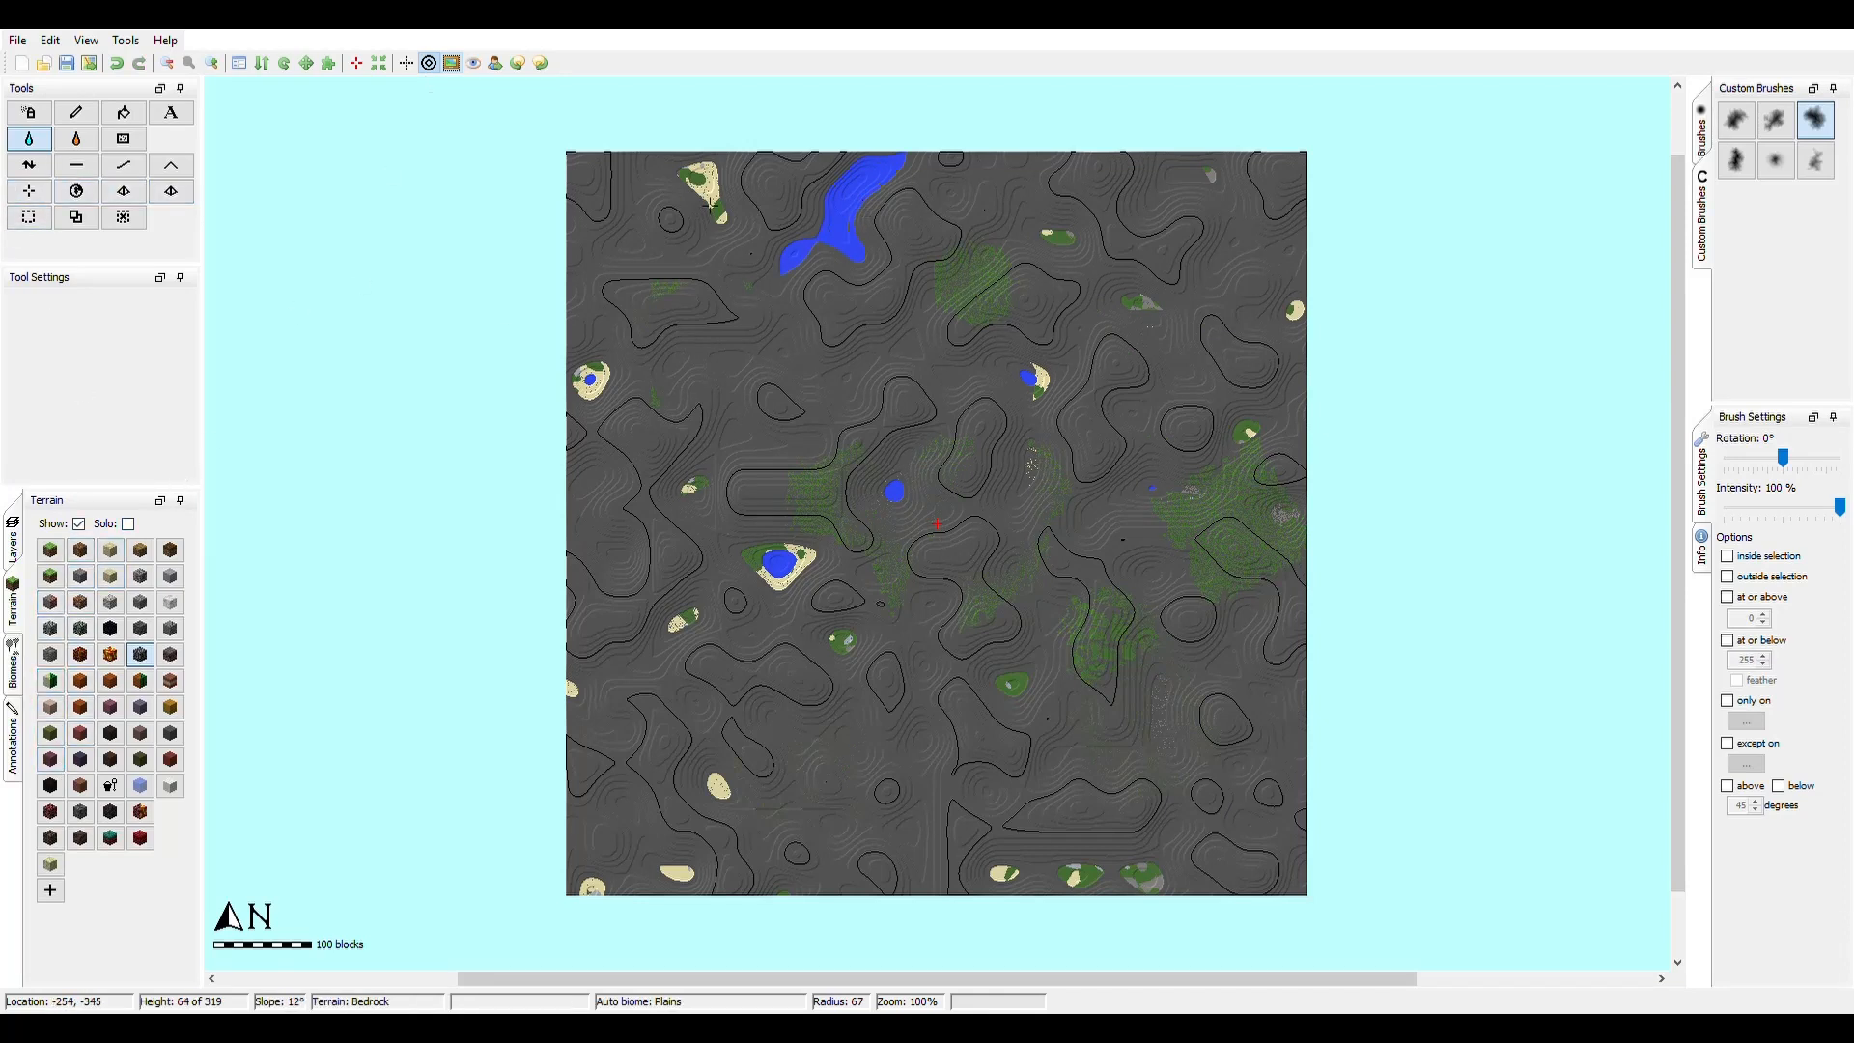
# - Flood the bedrock map with water from its western part, and undo the flooding
pyautogui.click(711, 419)
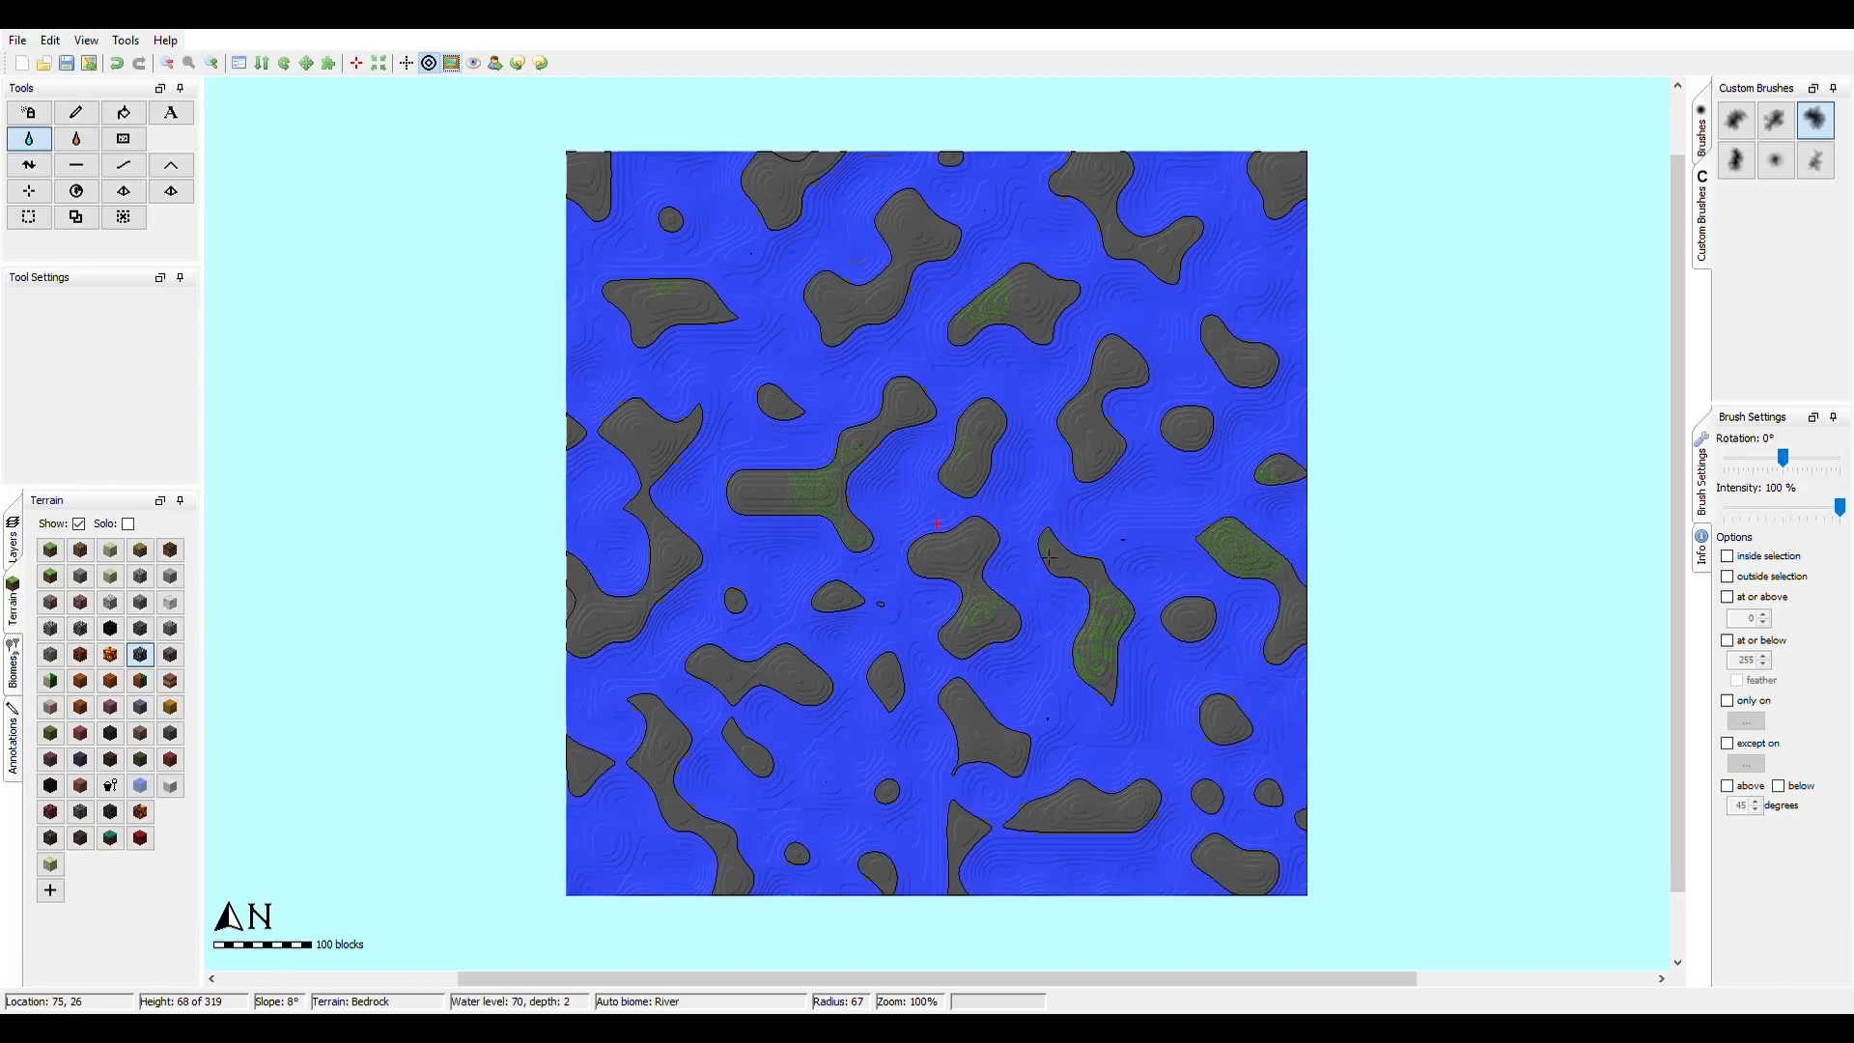
pyautogui.hotkey('ctrl', 'z')
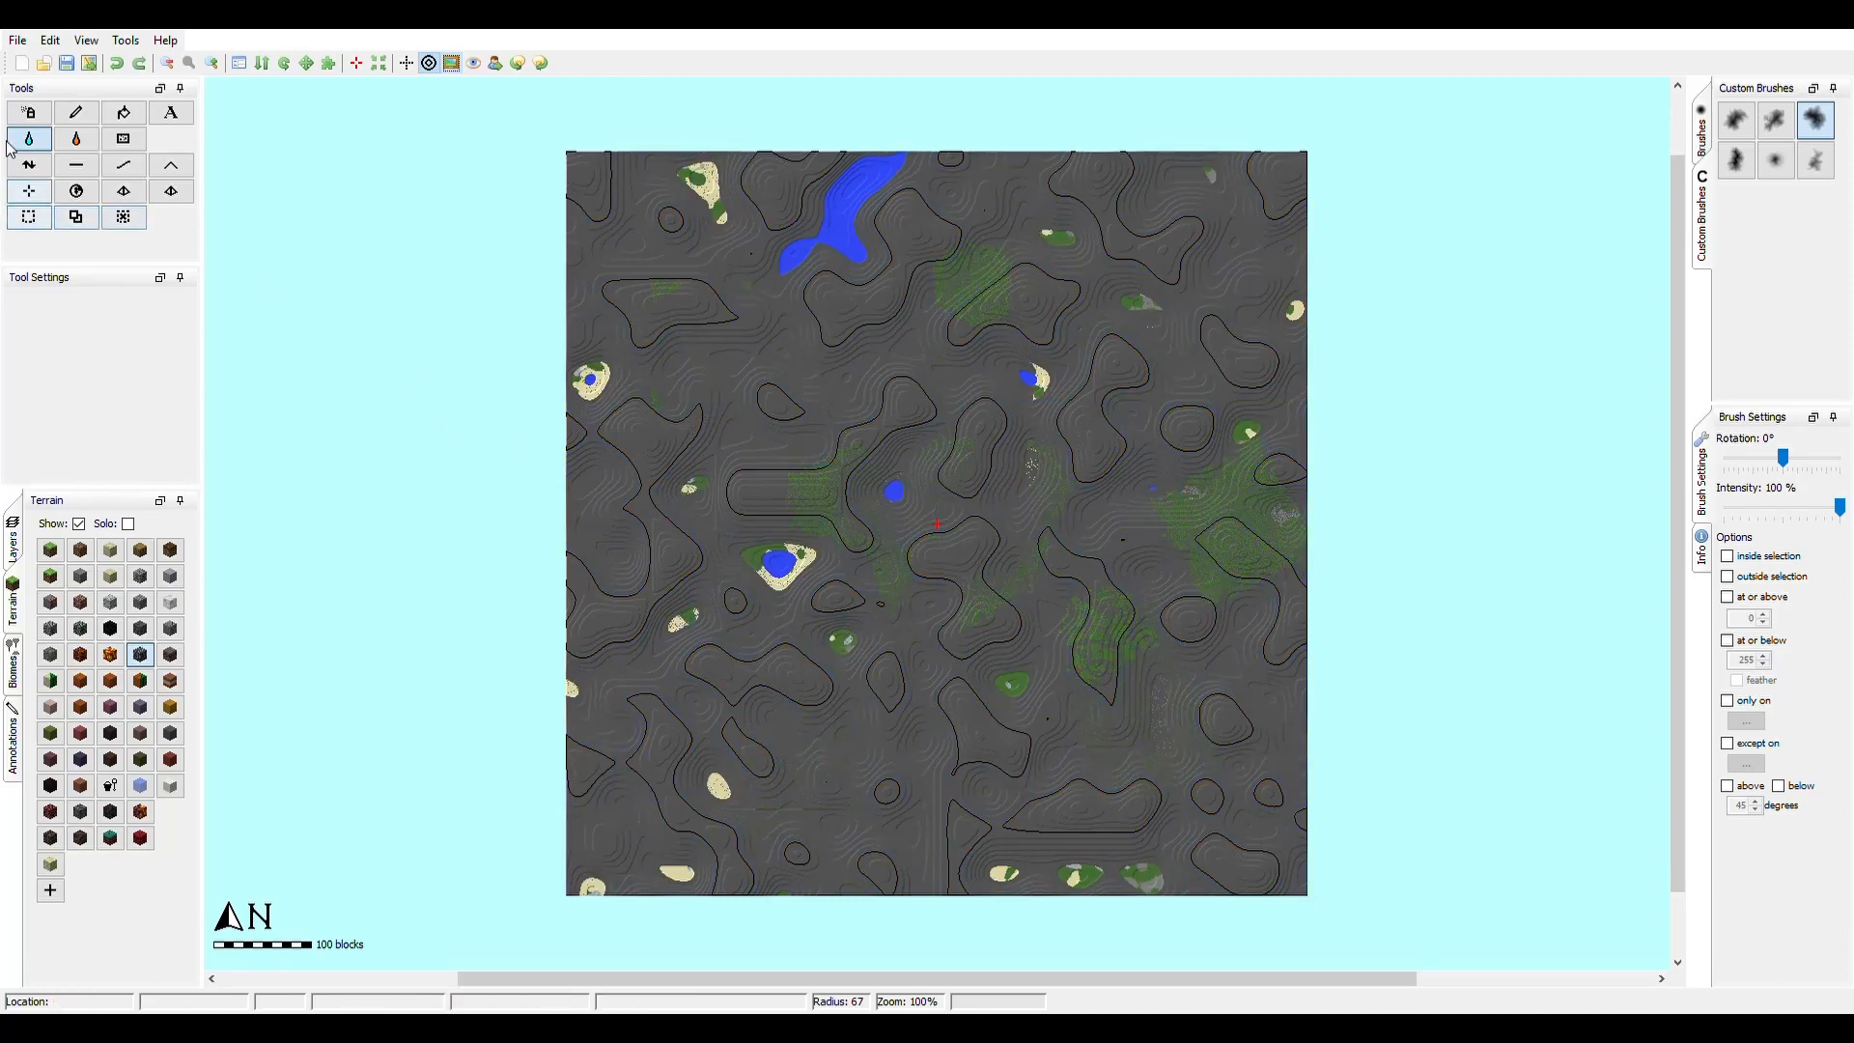
# - Flood the low areas and nearly the whole map with lava from two different spots, undoing each flooding
pyautogui.click(81, 143)
pyautogui.click(866, 200)
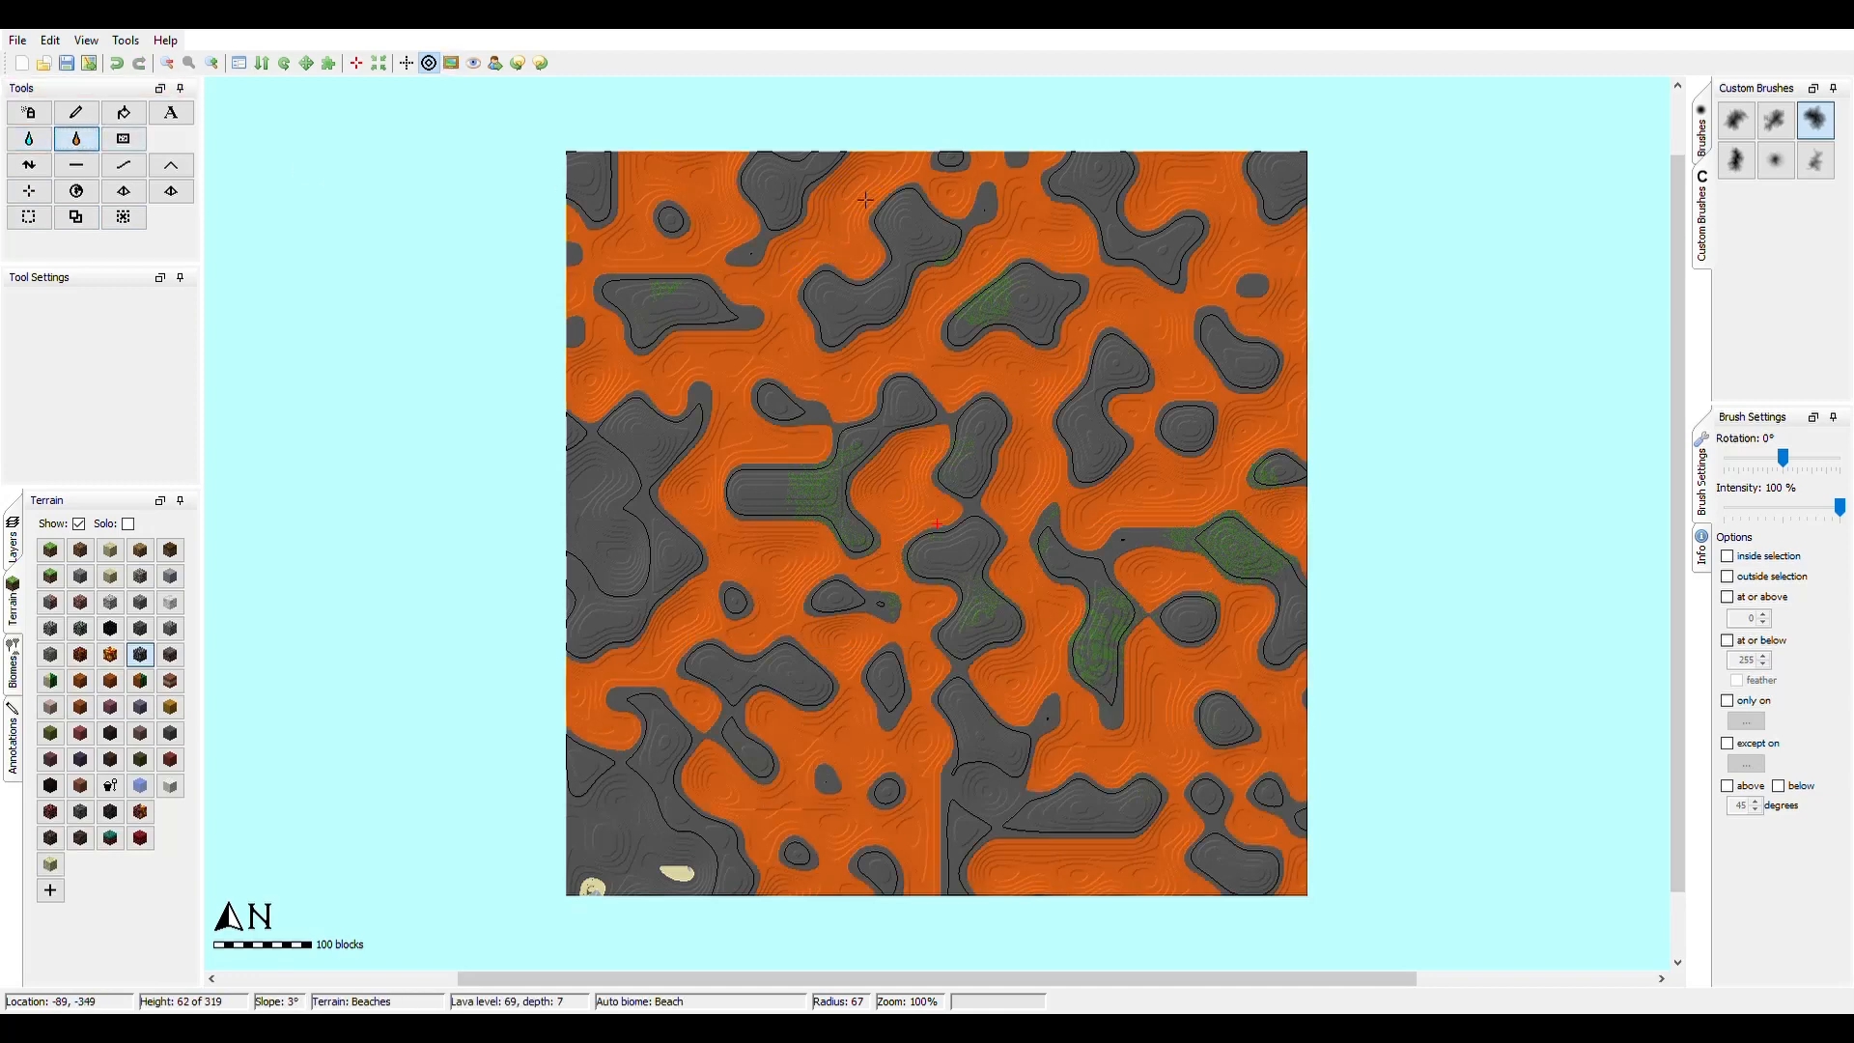
pyautogui.hotkey('ctrl', 'z')
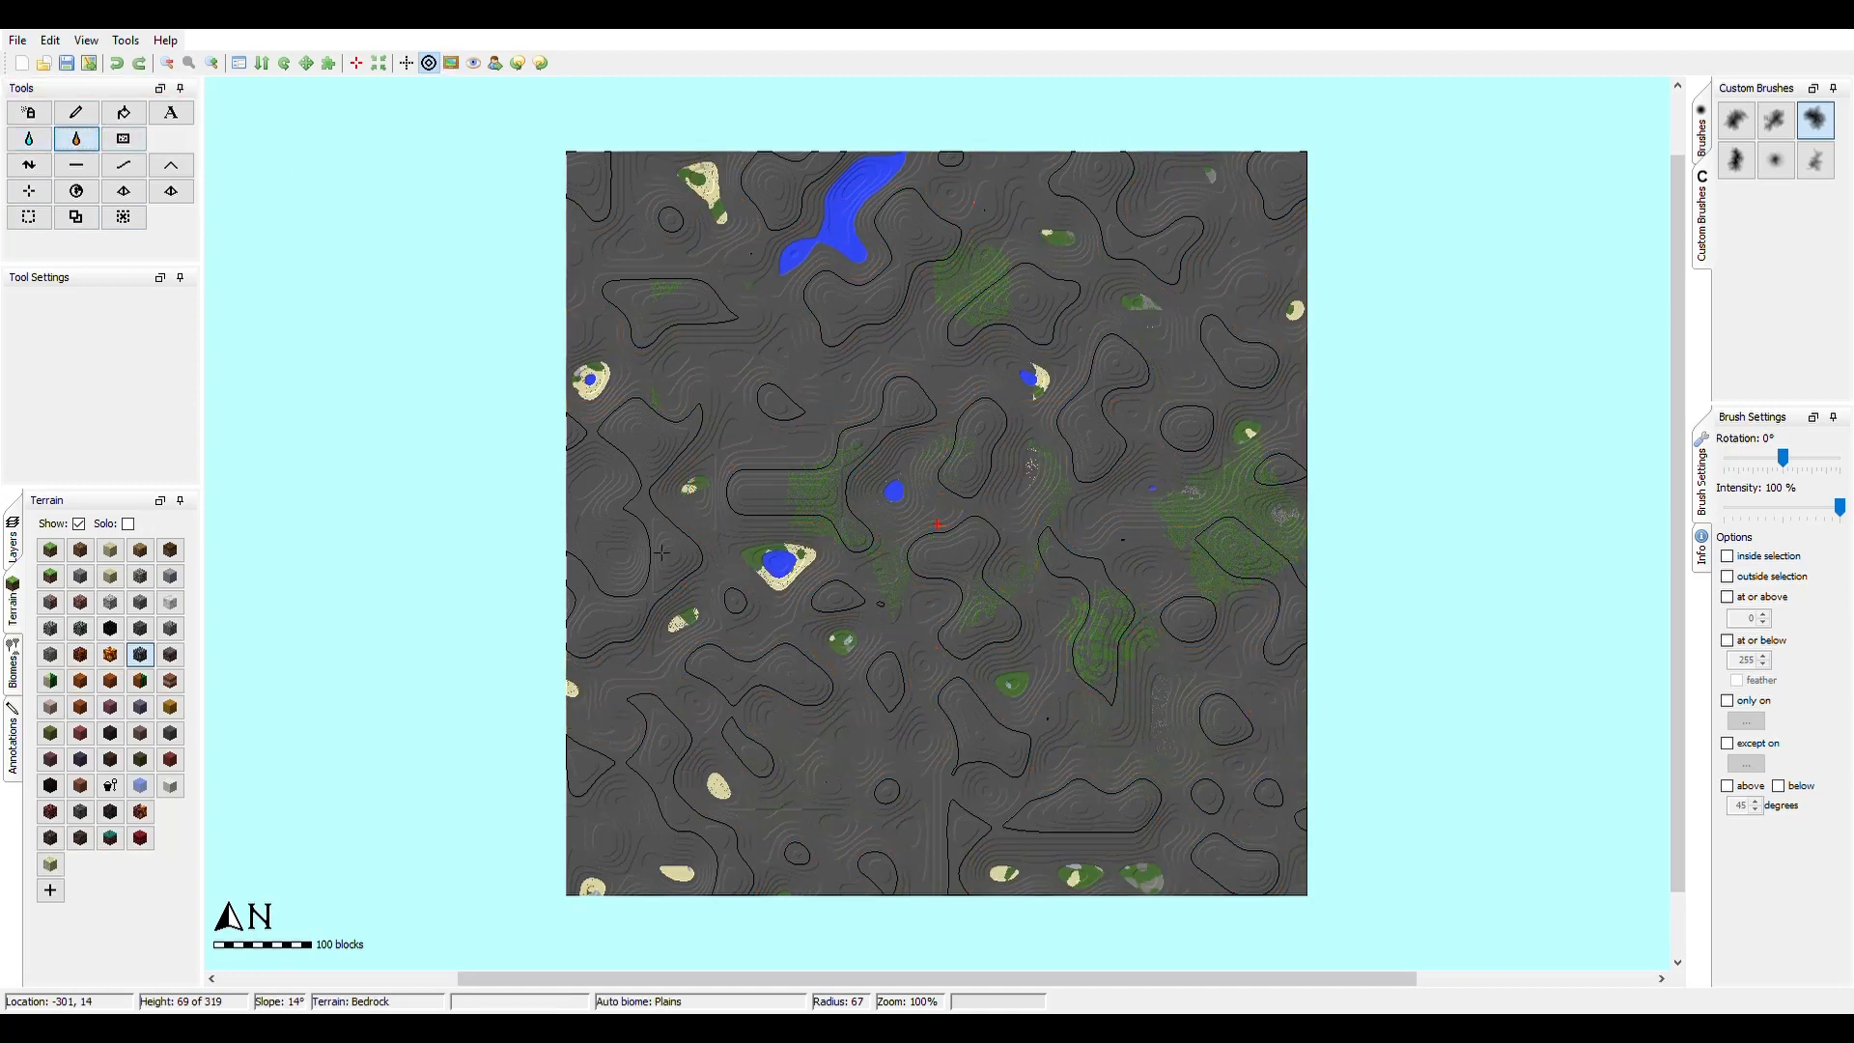
pyautogui.click(682, 565)
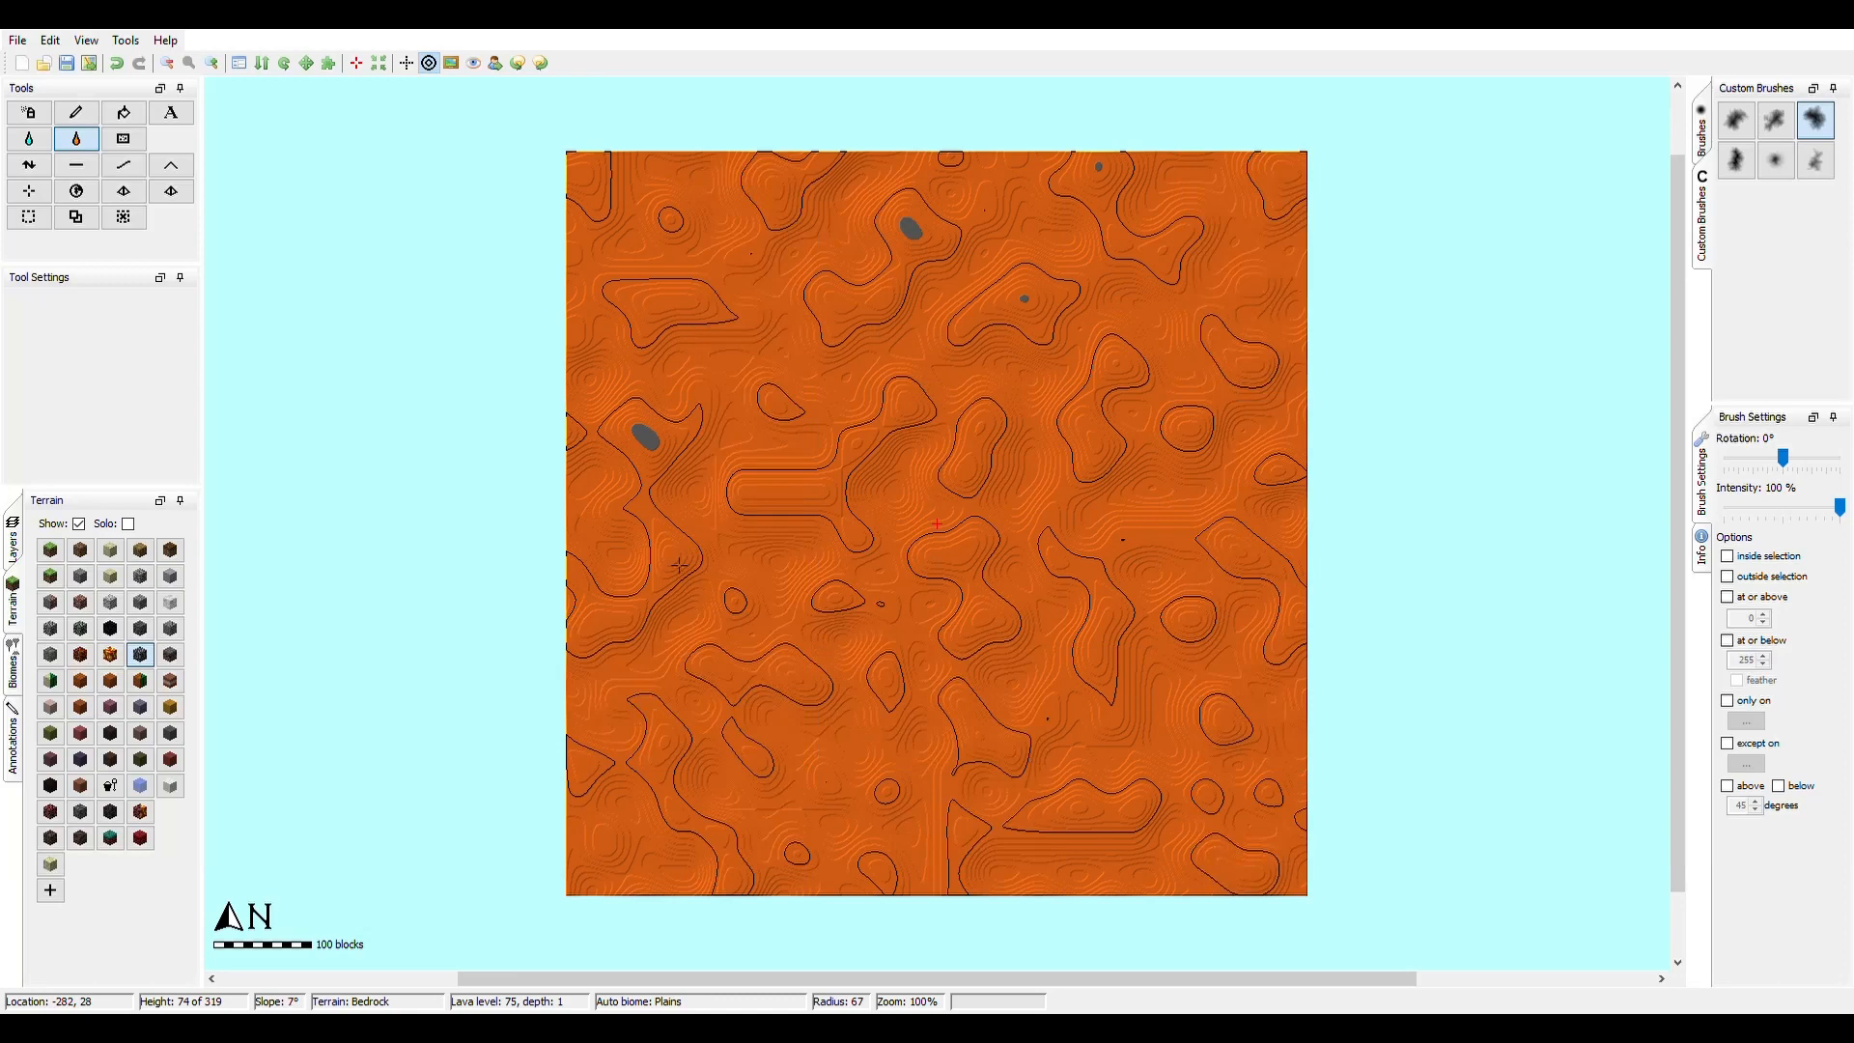
pyautogui.hotkey('ctrl', 'z')
# - Remove the water from the northern lake and the central ponds with the Sponge tool
pyautogui.click(117, 146)
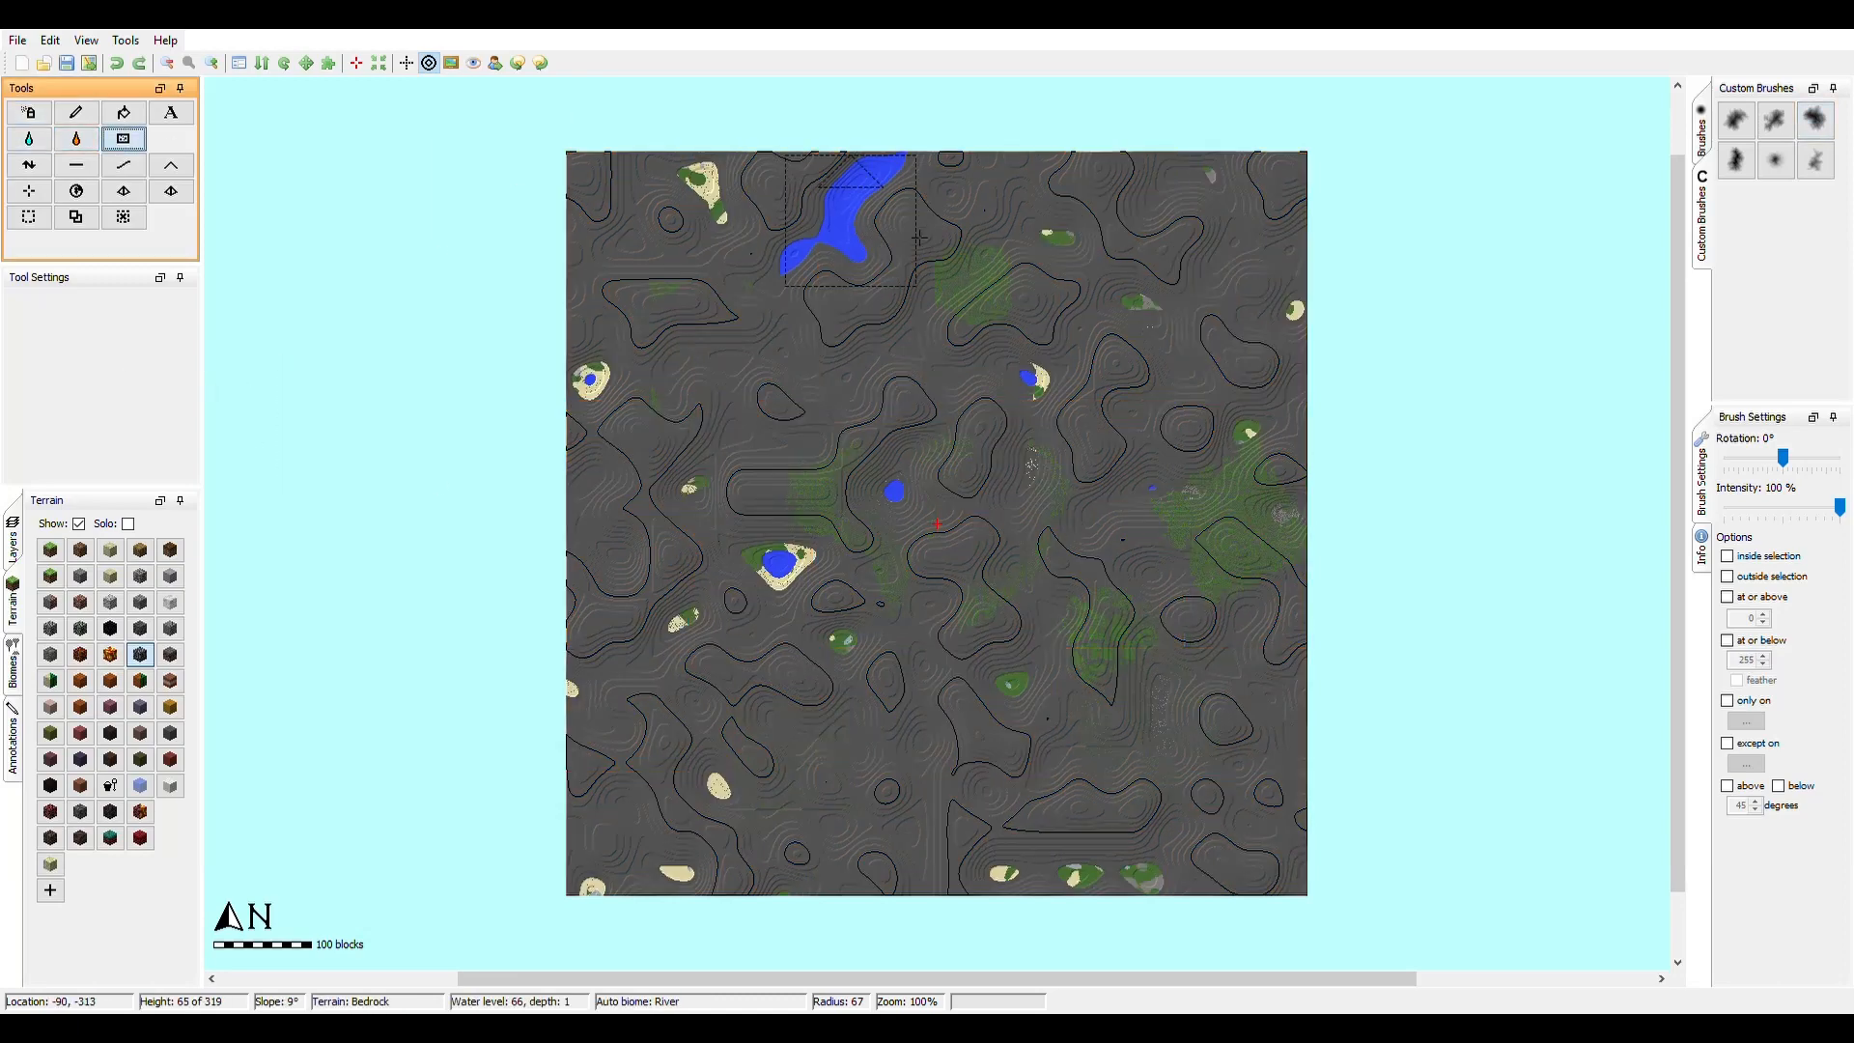
pyautogui.moveTo(879, 183); pyautogui.dragTo(843, 281)
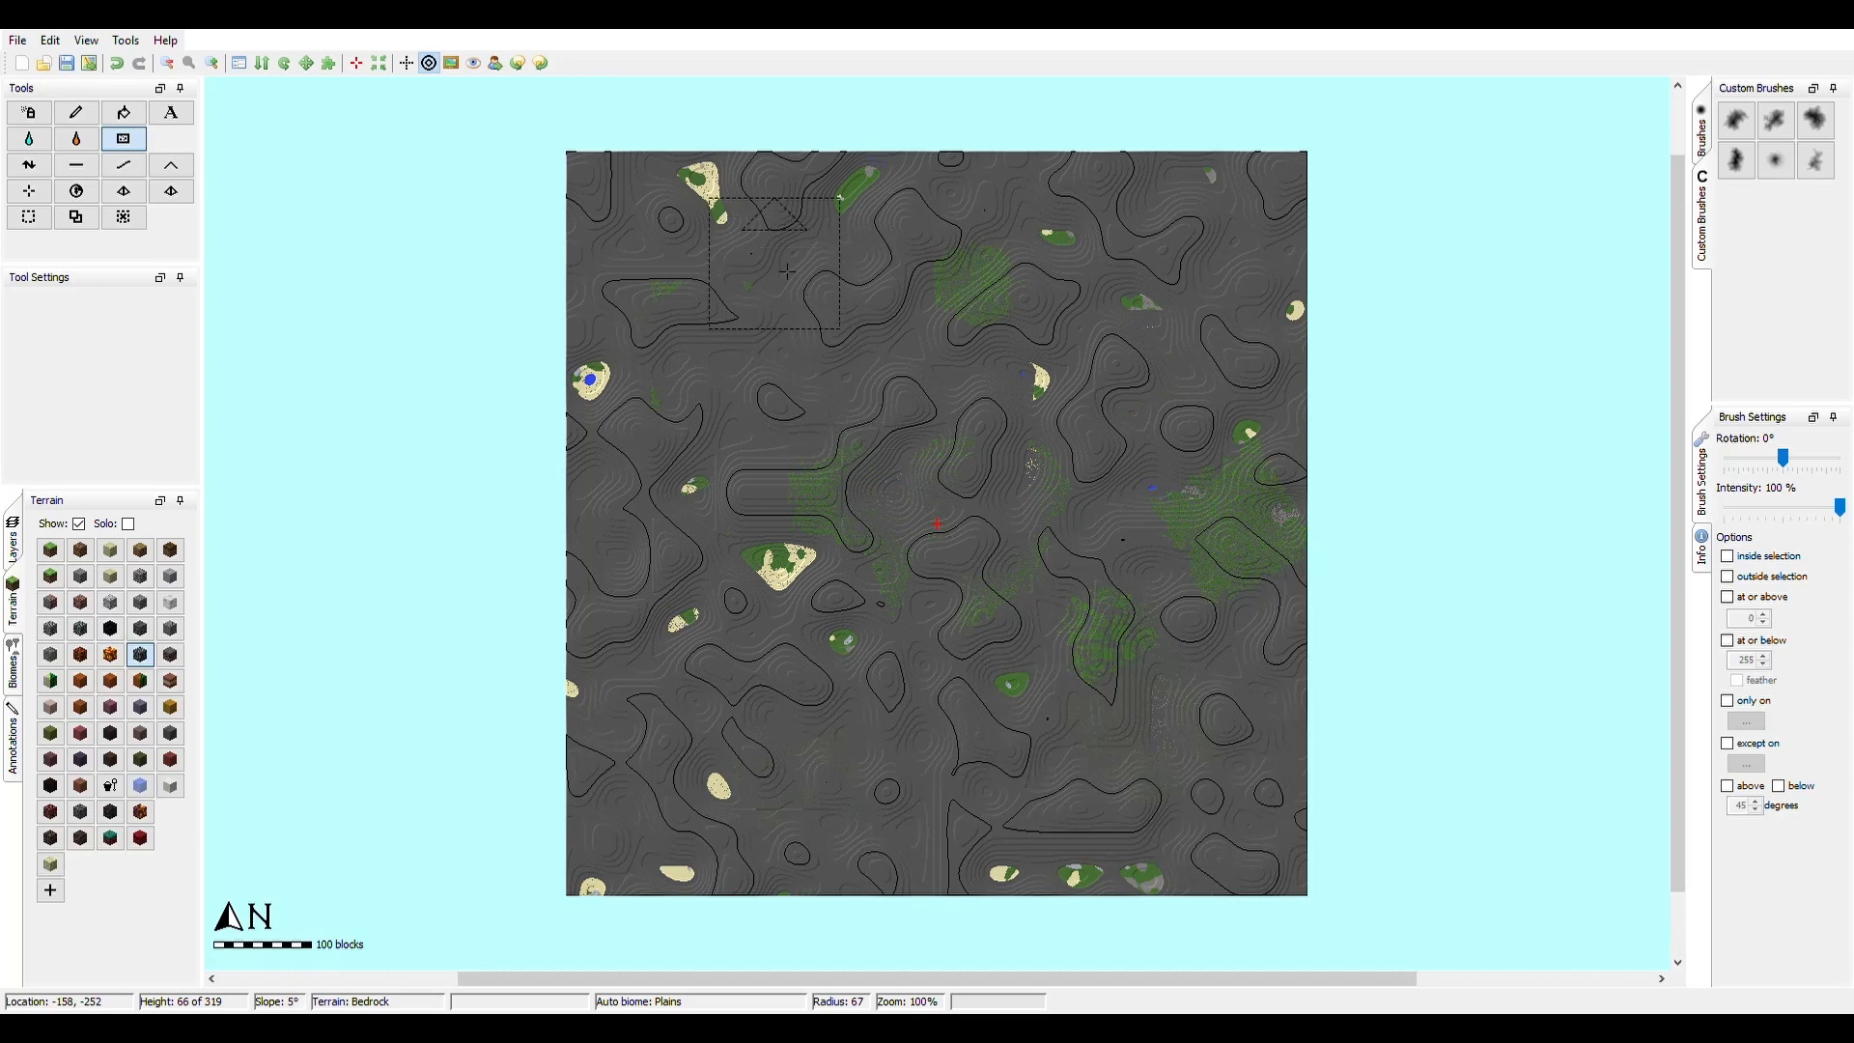
# - Fill the large bedrock area of the map with grass terrain using the Fill tool
pyautogui.click(119, 118)
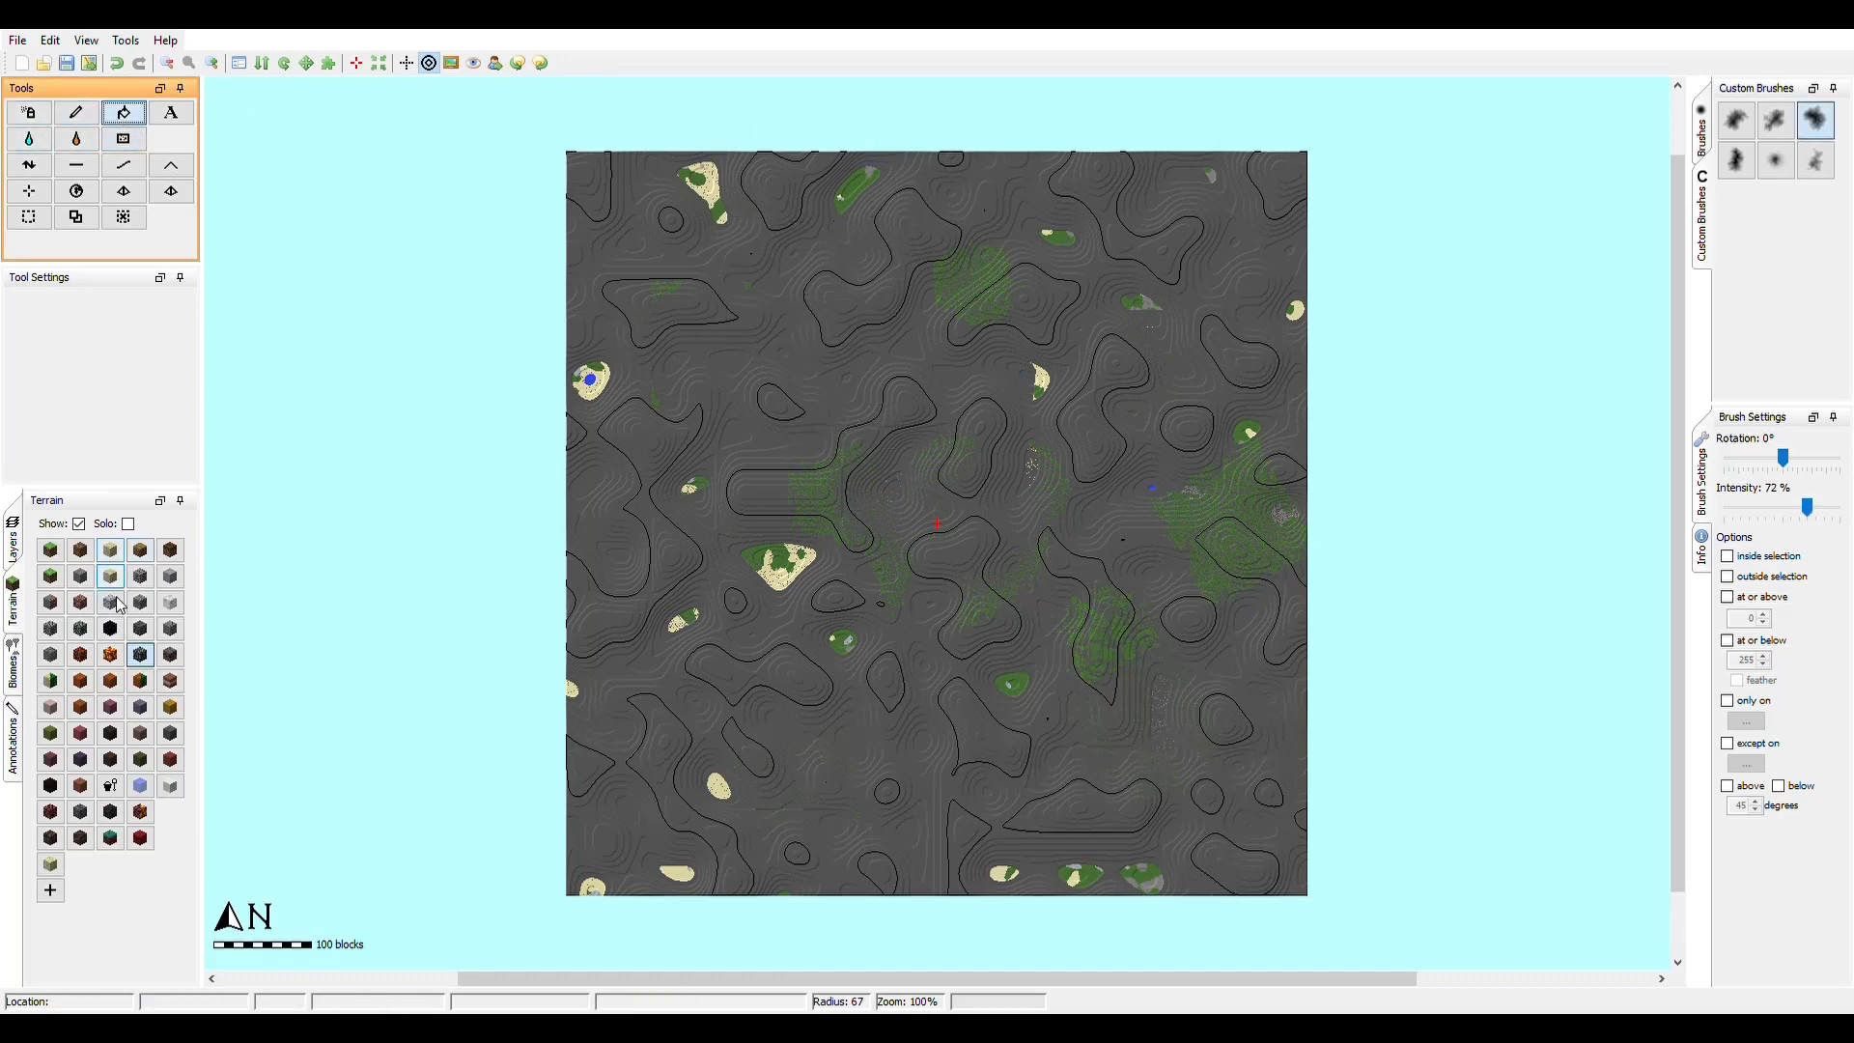
pyautogui.click(51, 550)
pyautogui.click(685, 388)
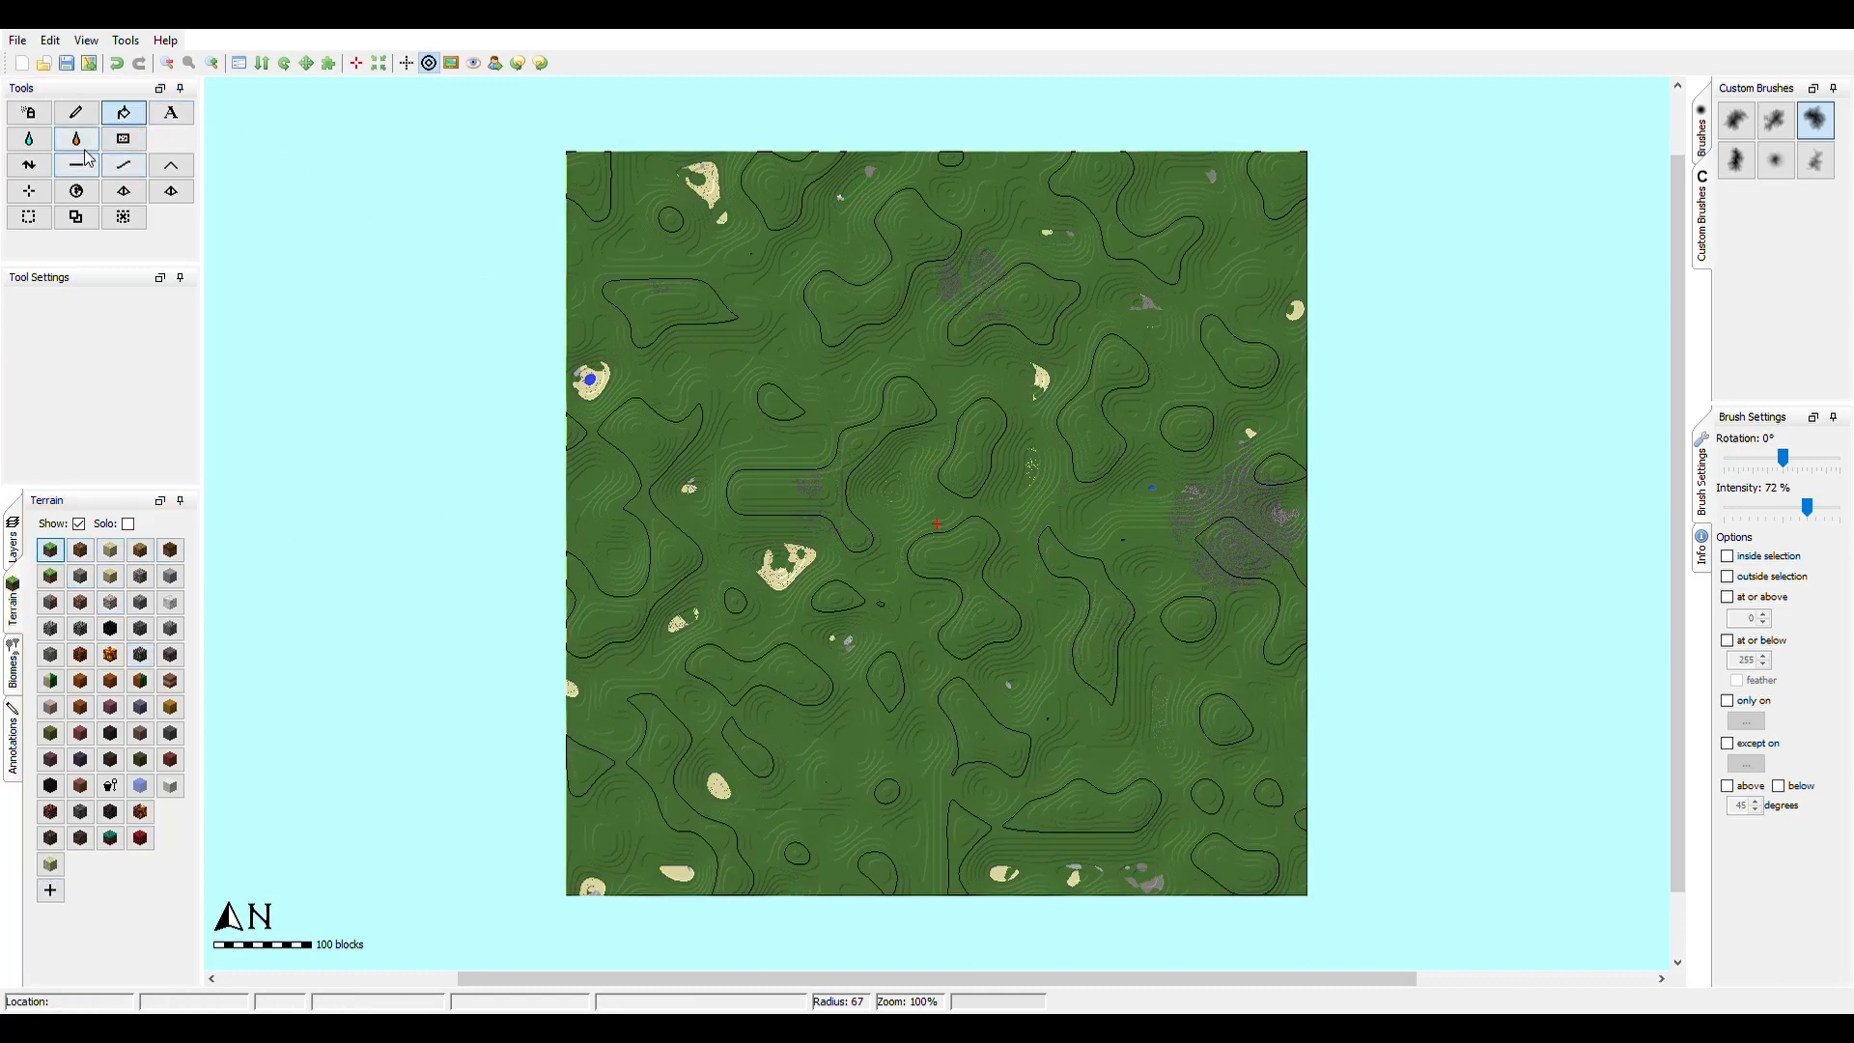
# - Flood the grass map with water, lower and raise the water level, and undo the flooding
pyautogui.click(30, 144)
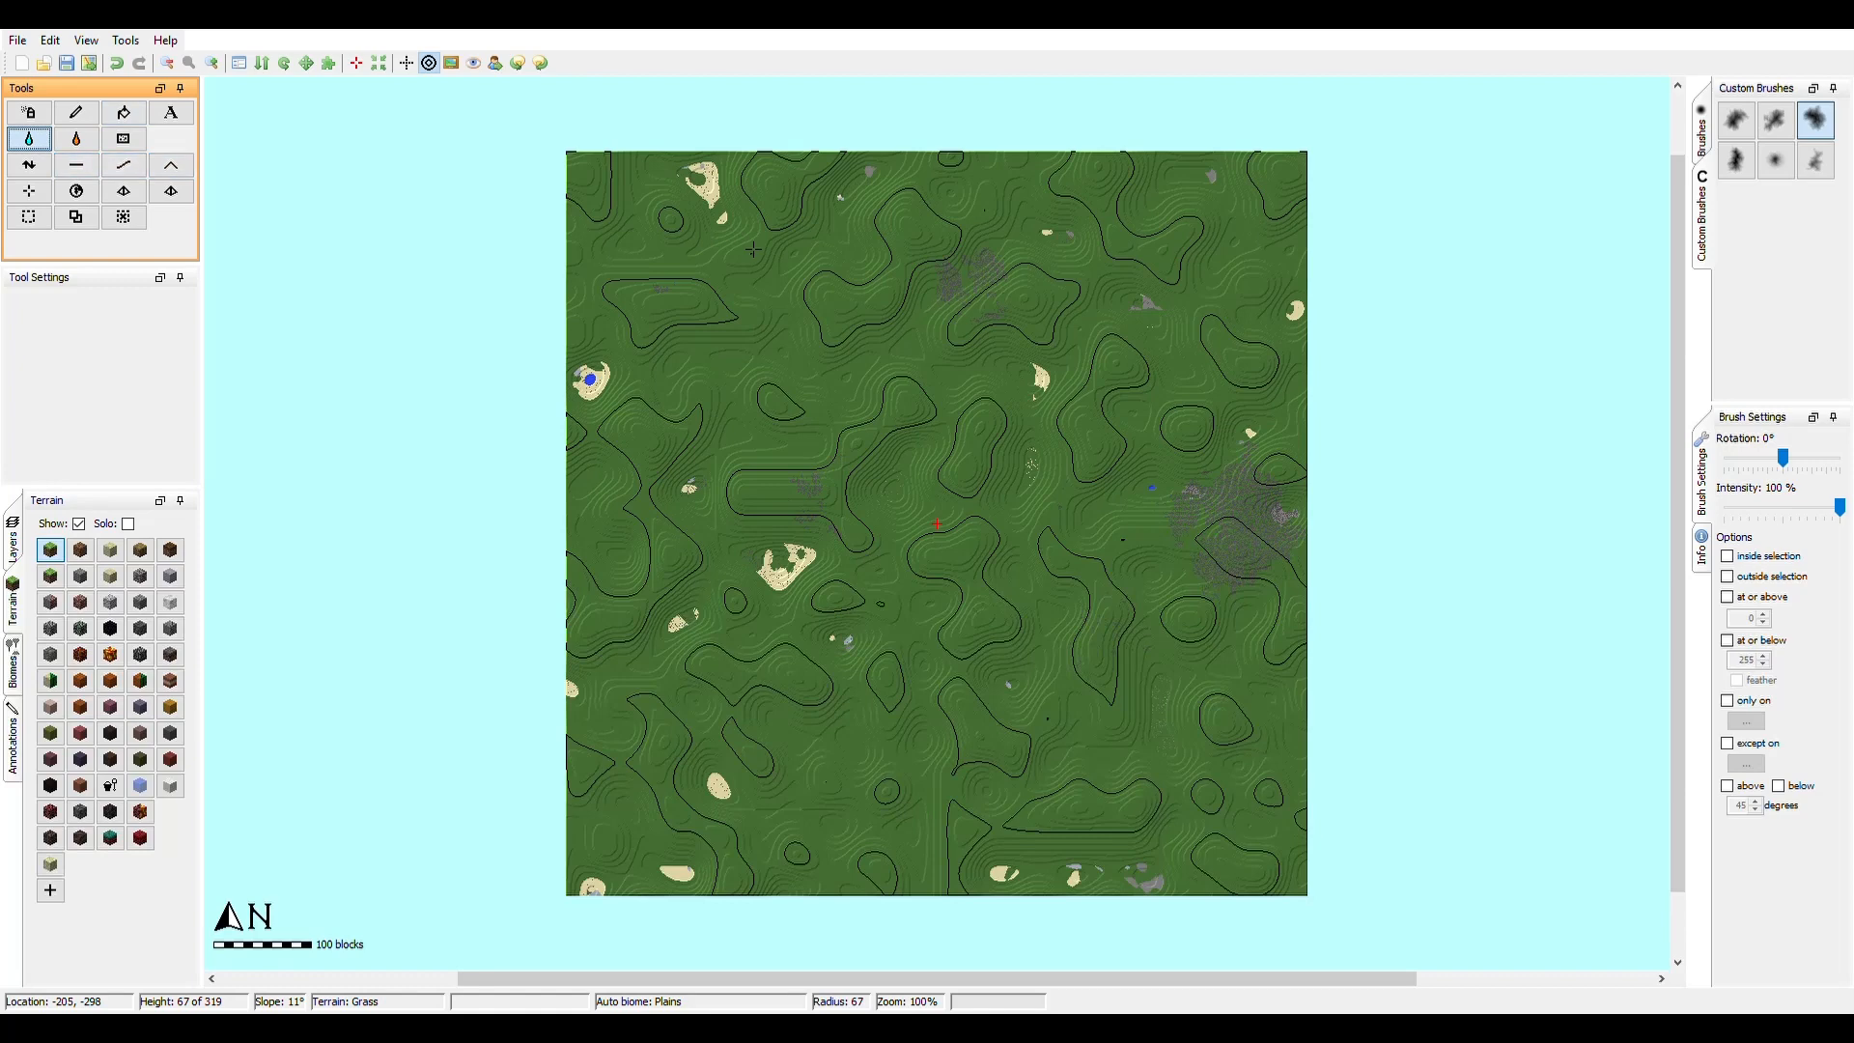
pyautogui.click(718, 370)
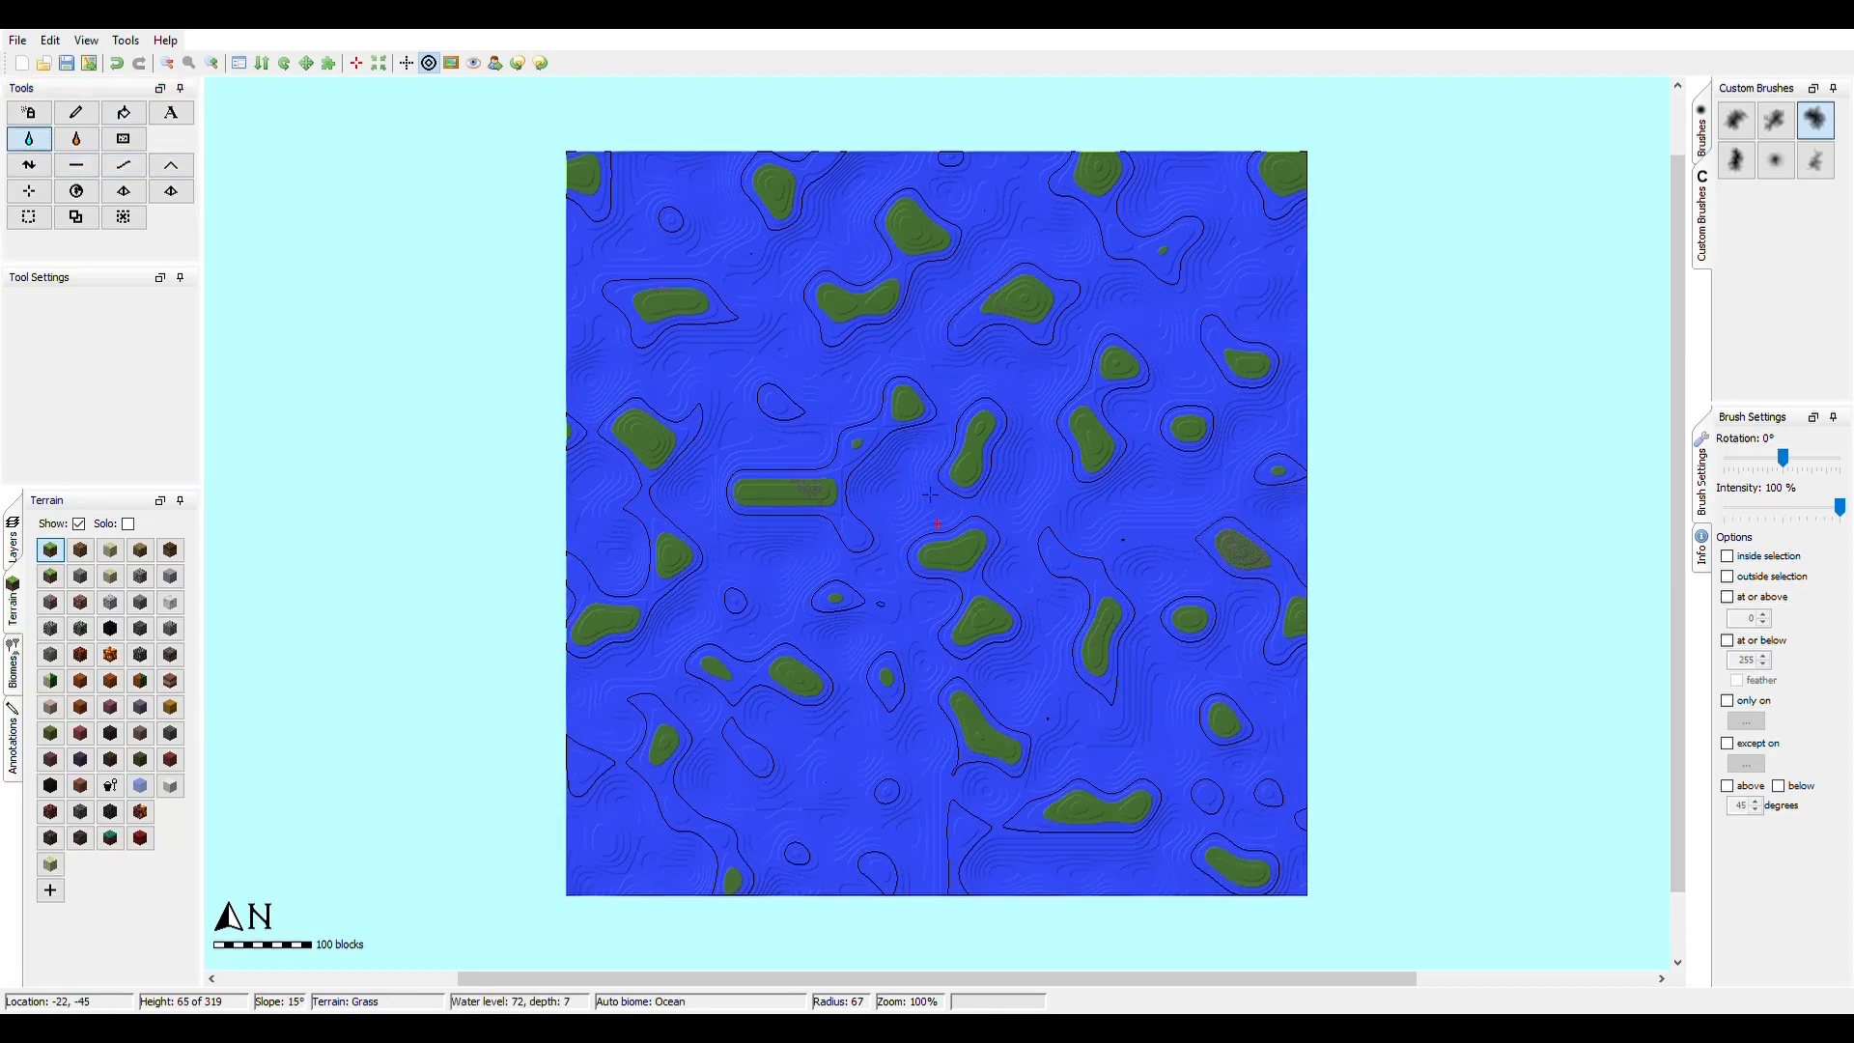
pyautogui.rightClick(910, 512)
pyautogui.rightClick(907, 512)
pyautogui.rightClick(876, 417)
pyautogui.click(798, 480)
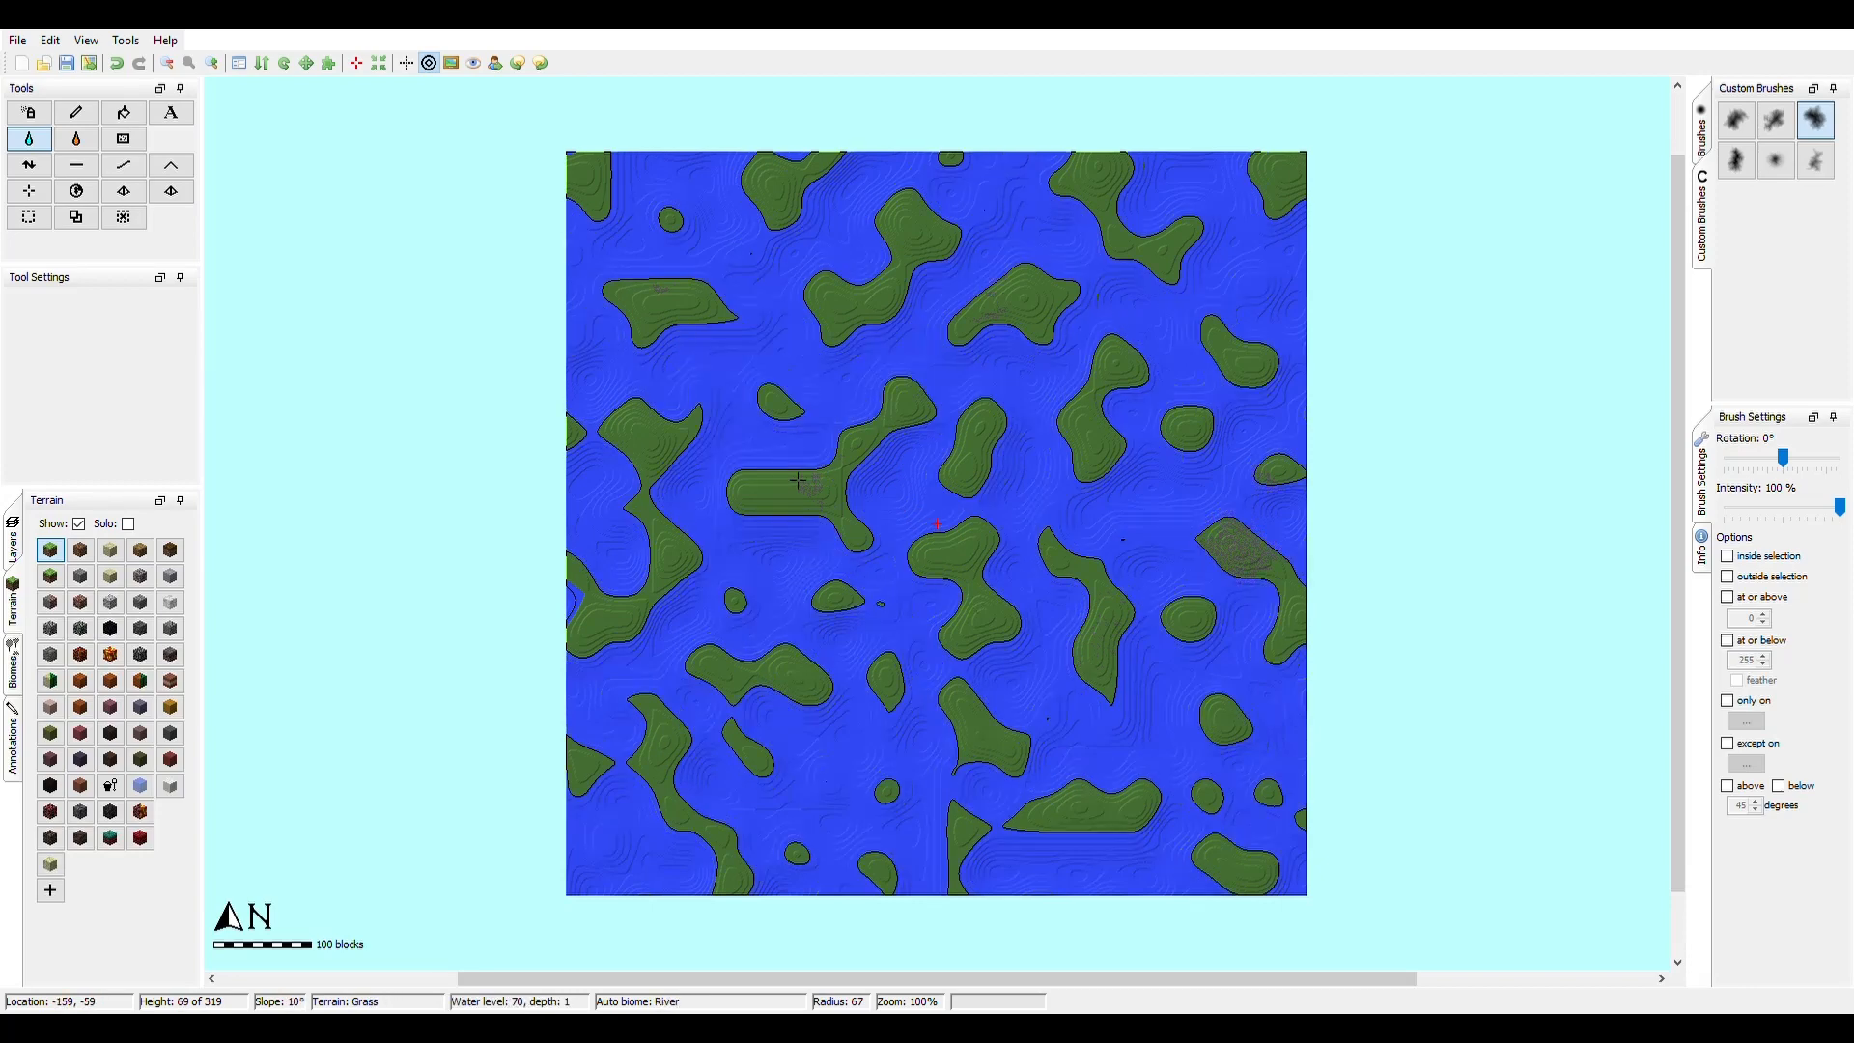
pyautogui.hotkey('ctrl', 'z')
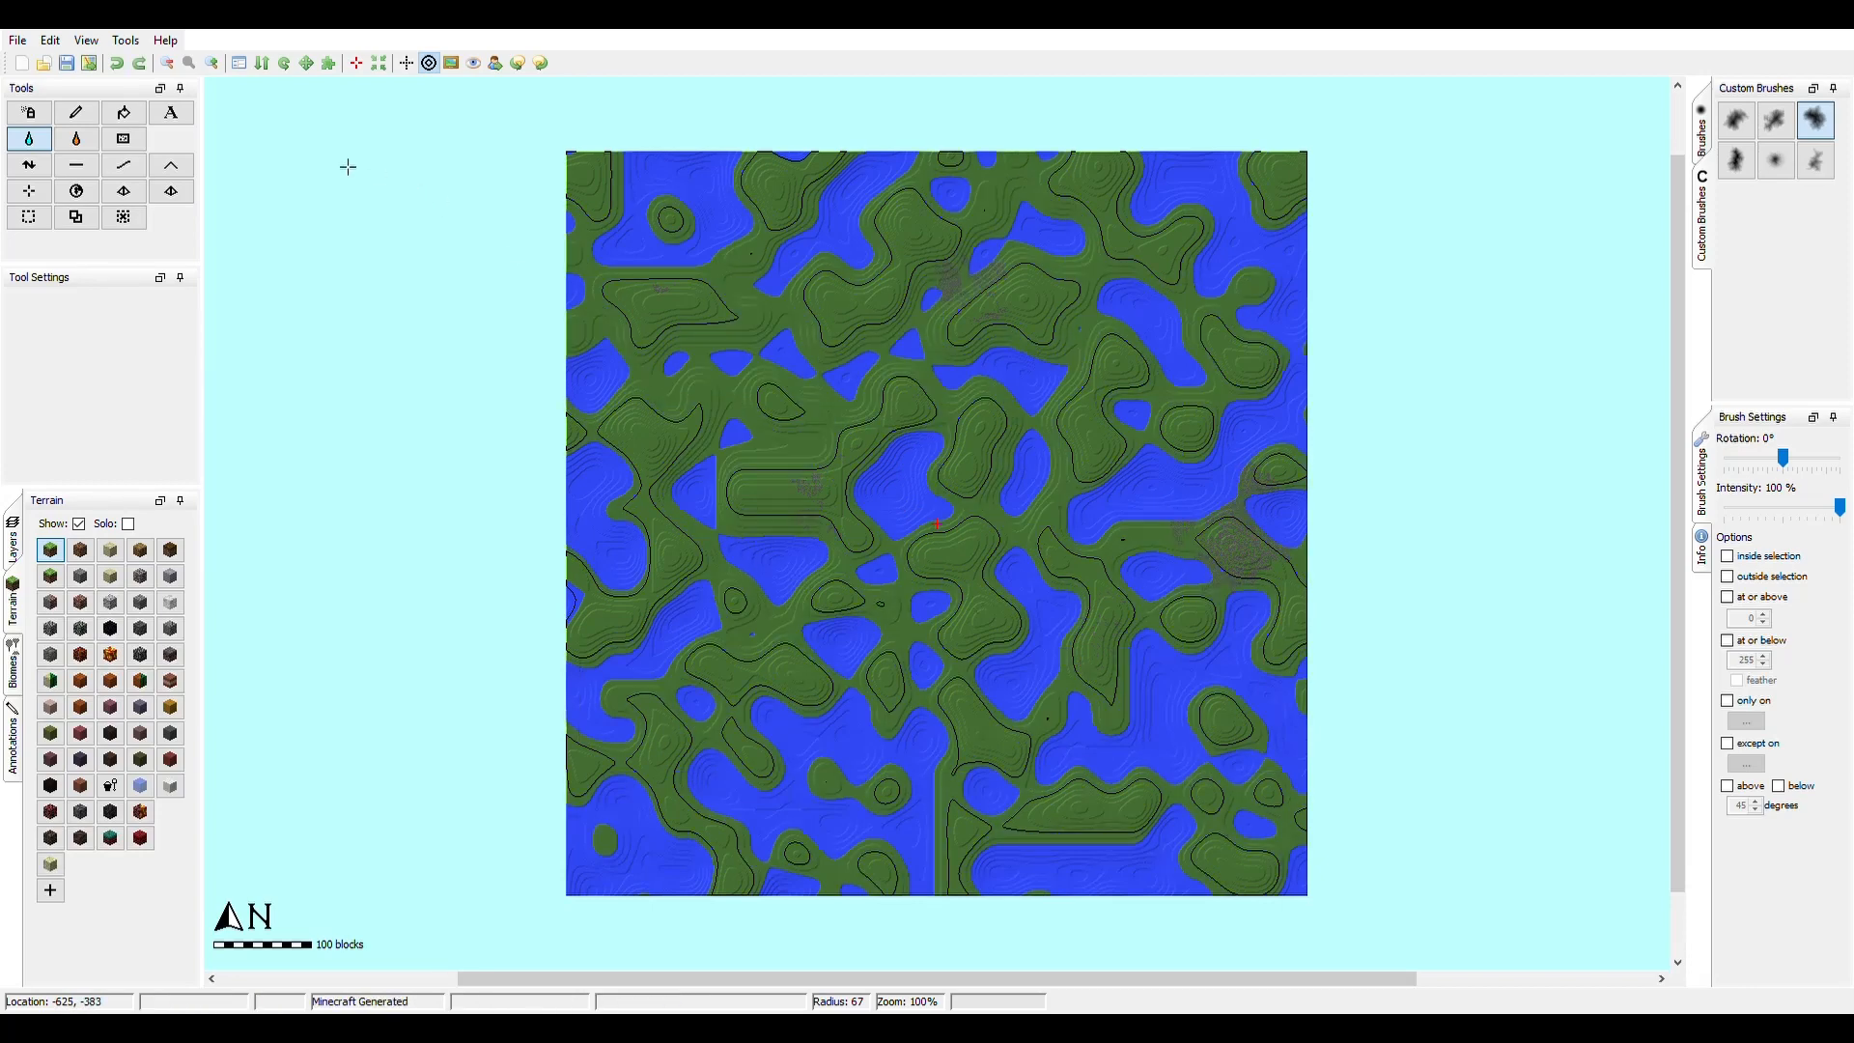
pyautogui.hotkey('ctrl', 'y')
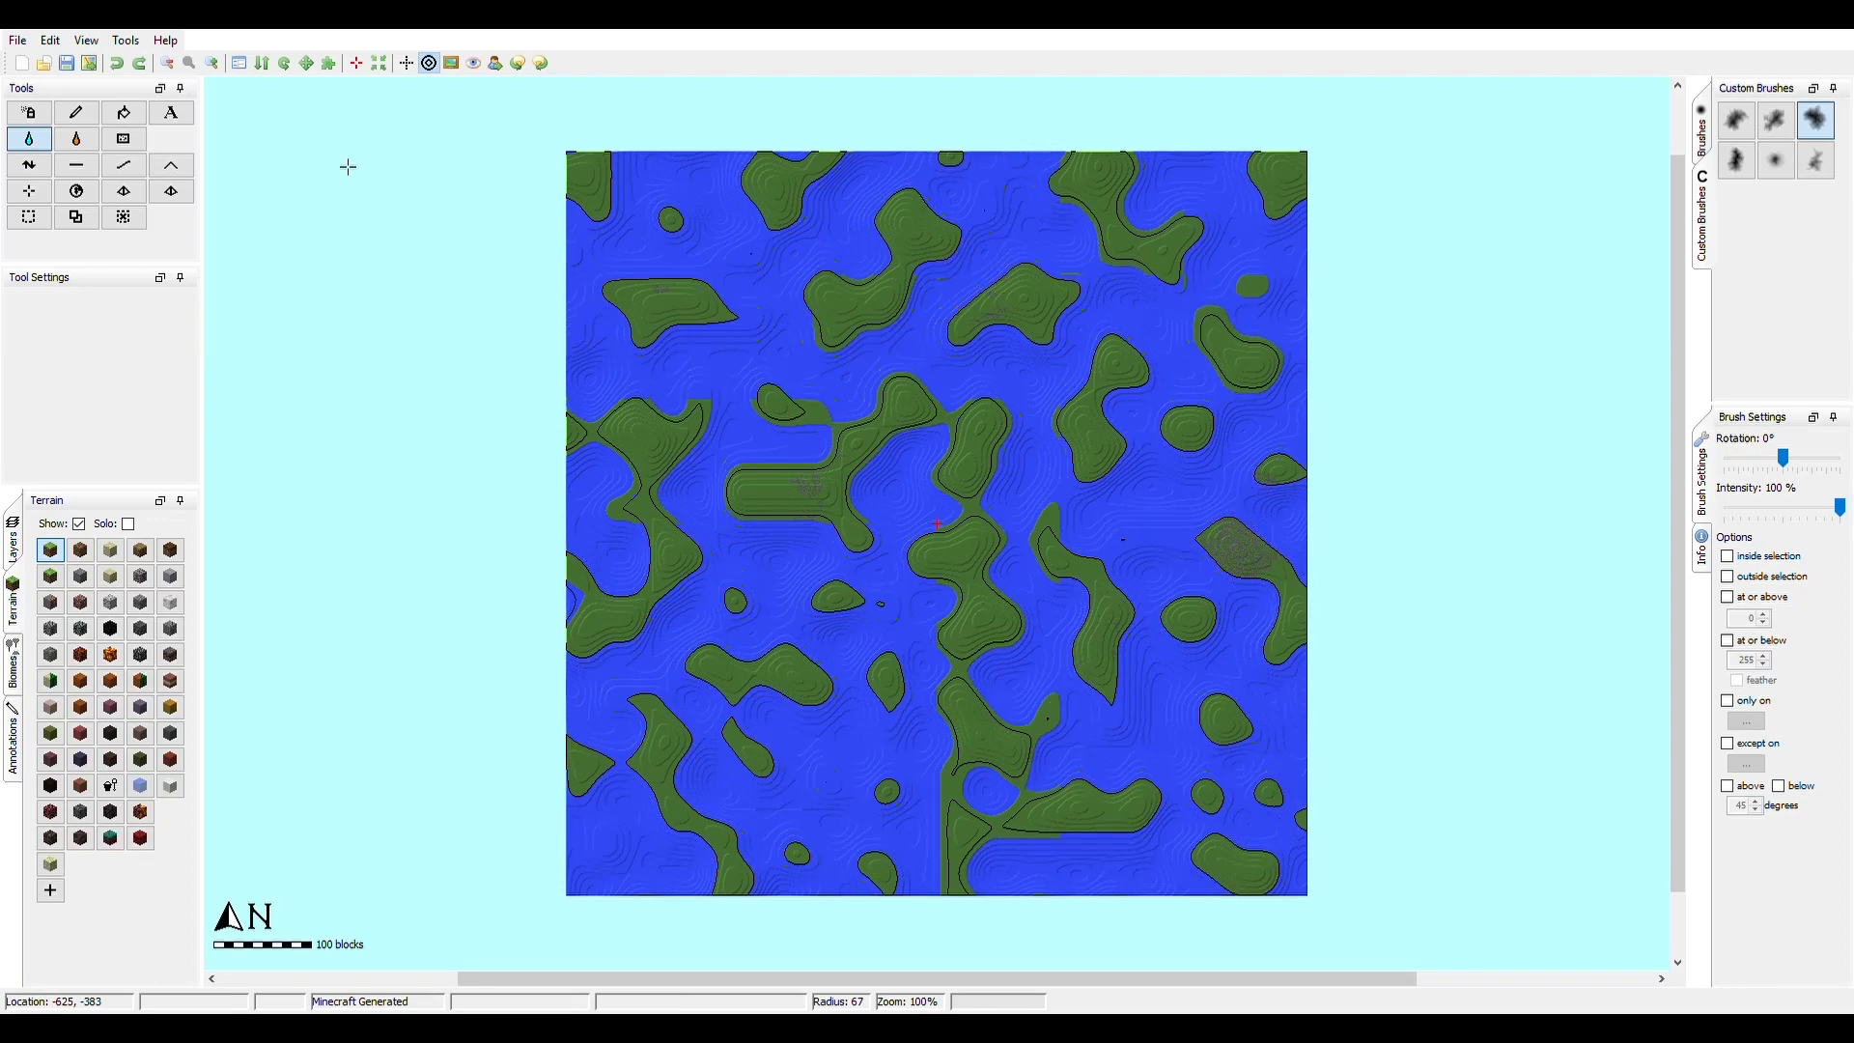
pyautogui.hotkey('ctrl', 'z')
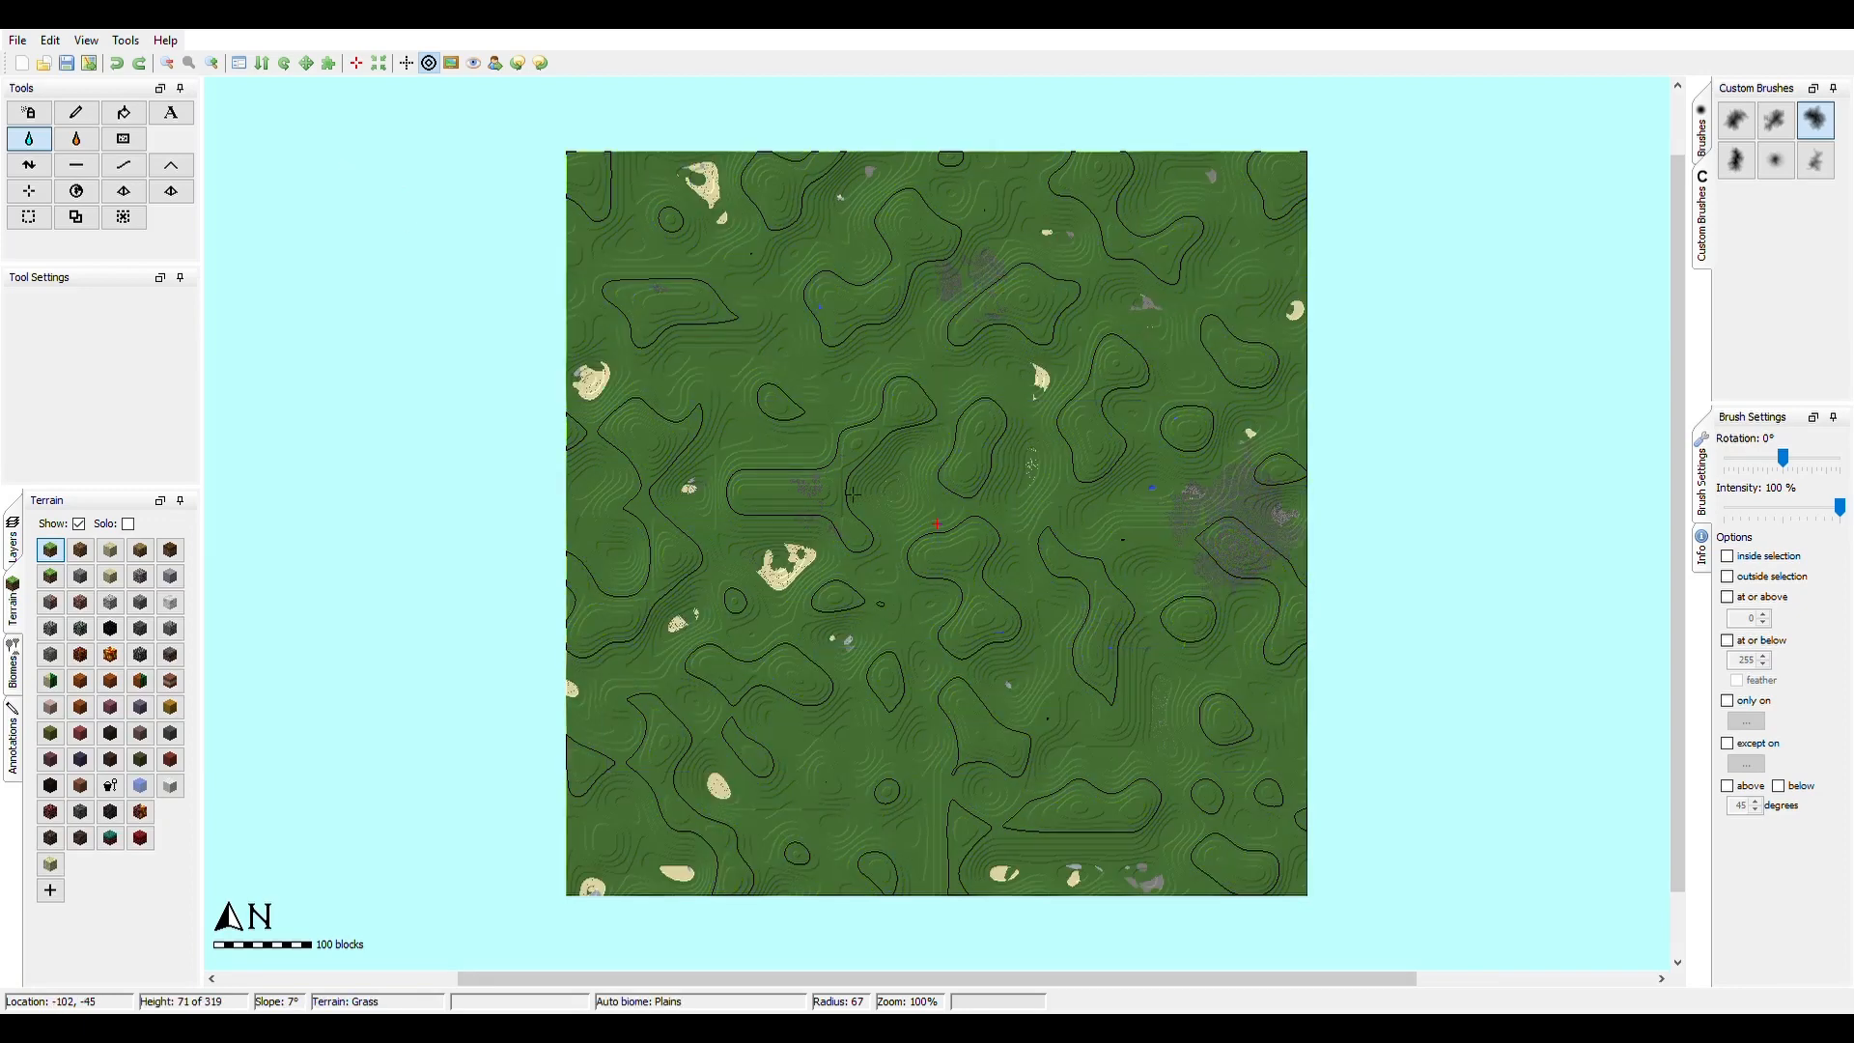
# - Sculpt cracked, rough terrain patches across the centre of the map with the Height tool at 100% intensity
pyautogui.click(26, 167)
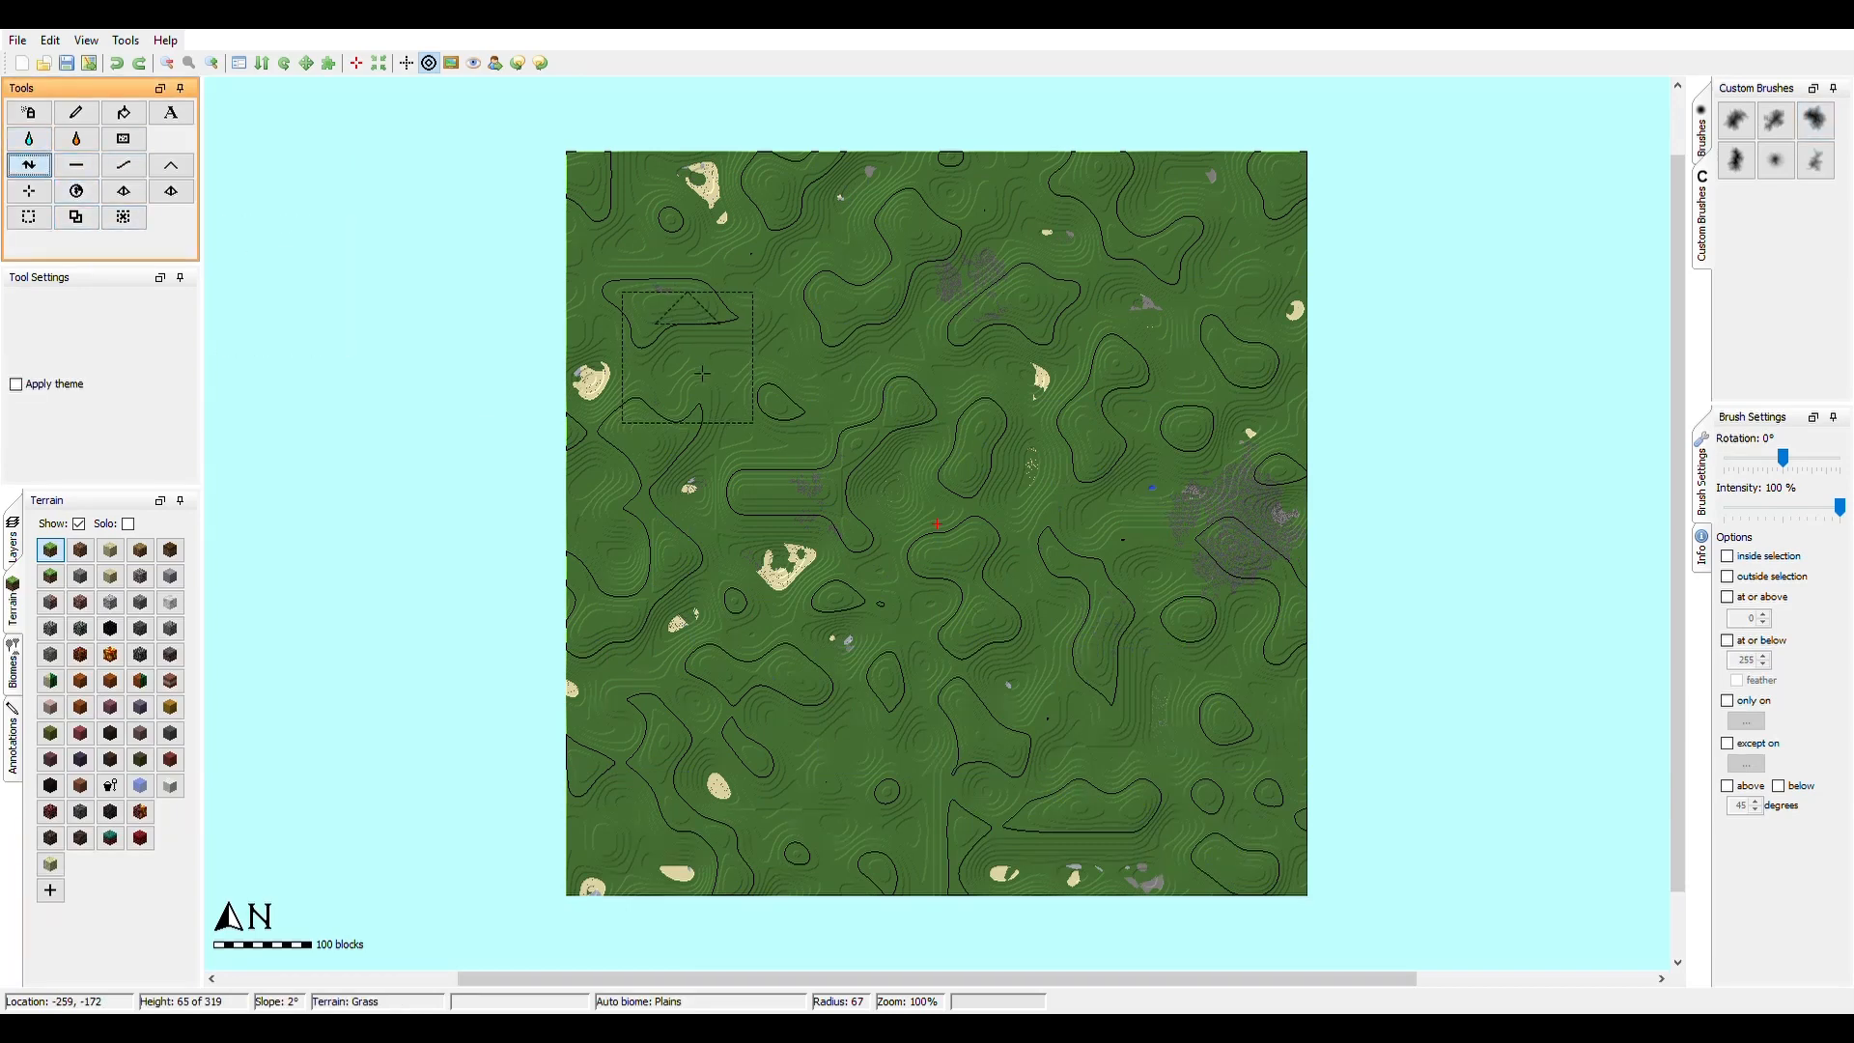
pyautogui.click(920, 418)
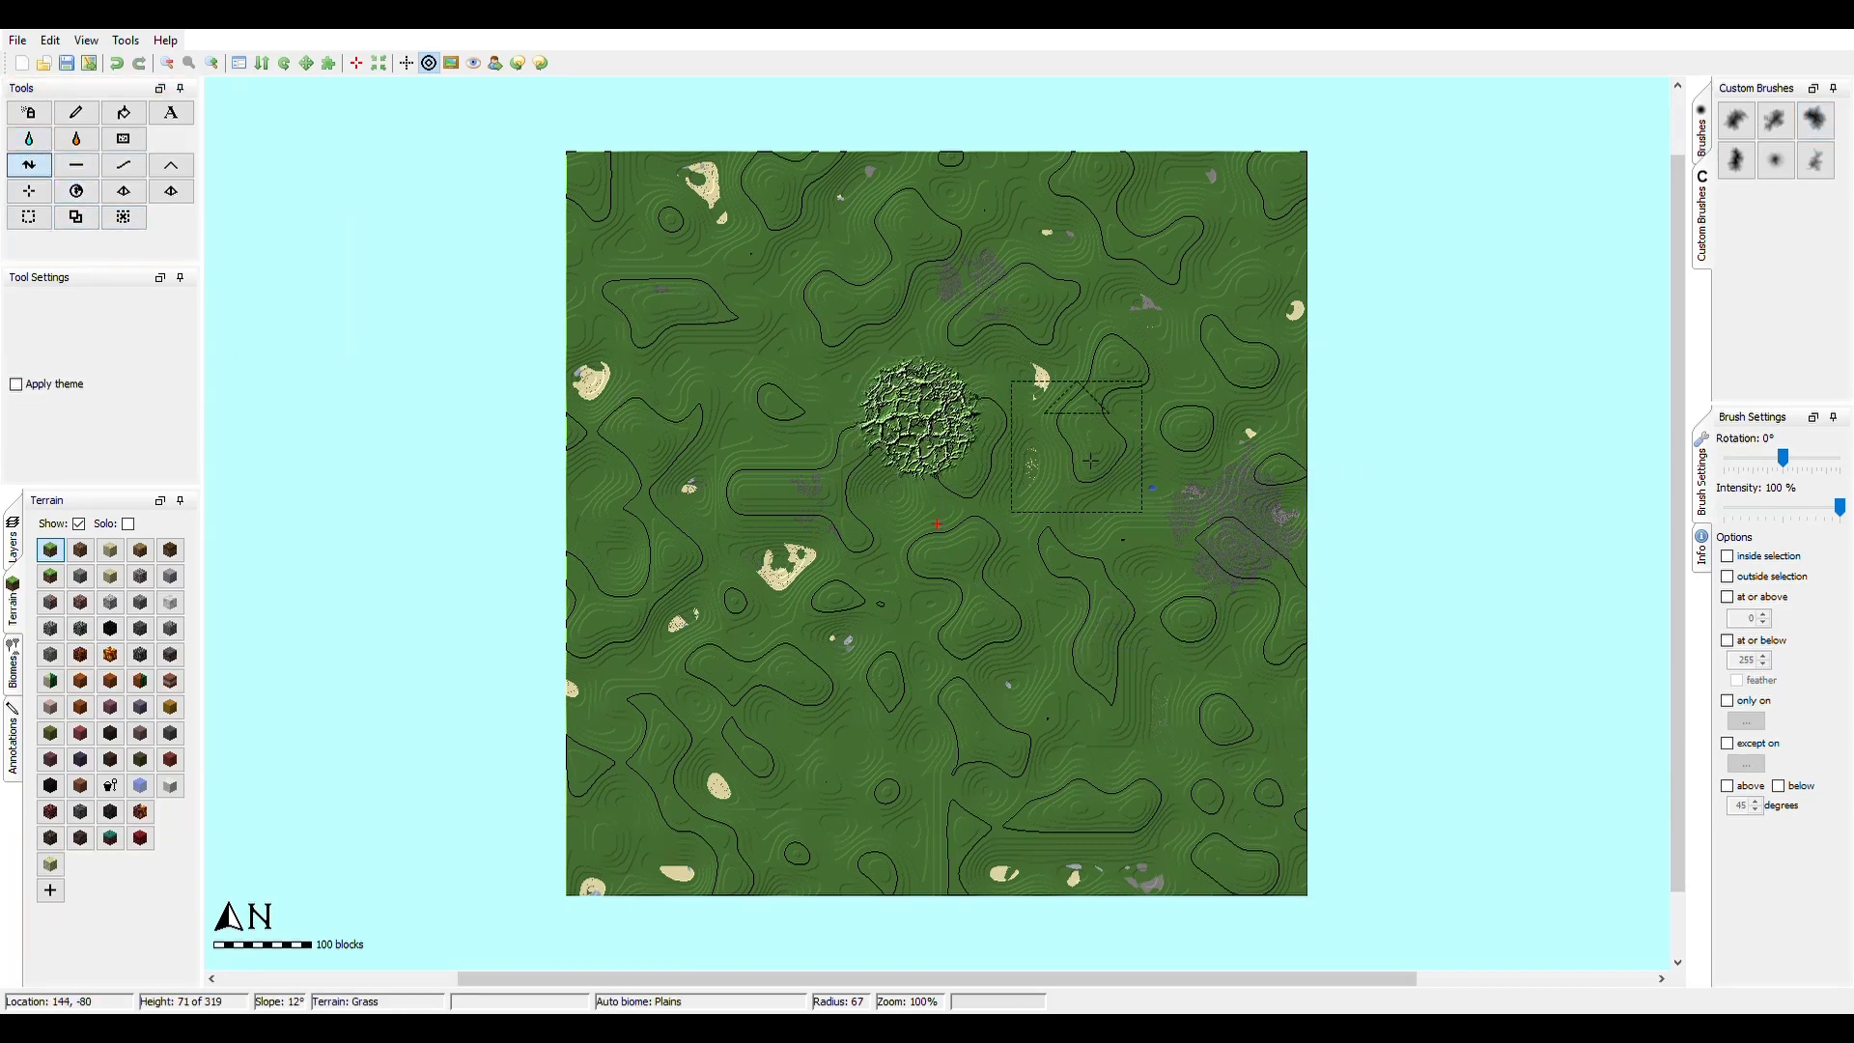
pyautogui.click(1108, 382)
pyautogui.click(923, 628)
pyautogui.moveTo(1107, 657)
pyautogui.mouseDown()
pyautogui.moveTo(1020, 512)
pyautogui.moveTo(666, 743)
pyautogui.moveTo(758, 427)
pyautogui.moveTo(787, 526)
pyautogui.moveTo(869, 256)
pyautogui.moveTo(763, 386)
pyautogui.moveTo(933, 376)
pyautogui.moveTo(827, 562)
pyautogui.moveTo(1033, 517)
pyautogui.moveTo(1236, 347)
pyautogui.moveTo(1195, 444)
pyautogui.moveTo(1063, 579)
pyautogui.moveTo(1037, 447)
pyautogui.mouseUp()
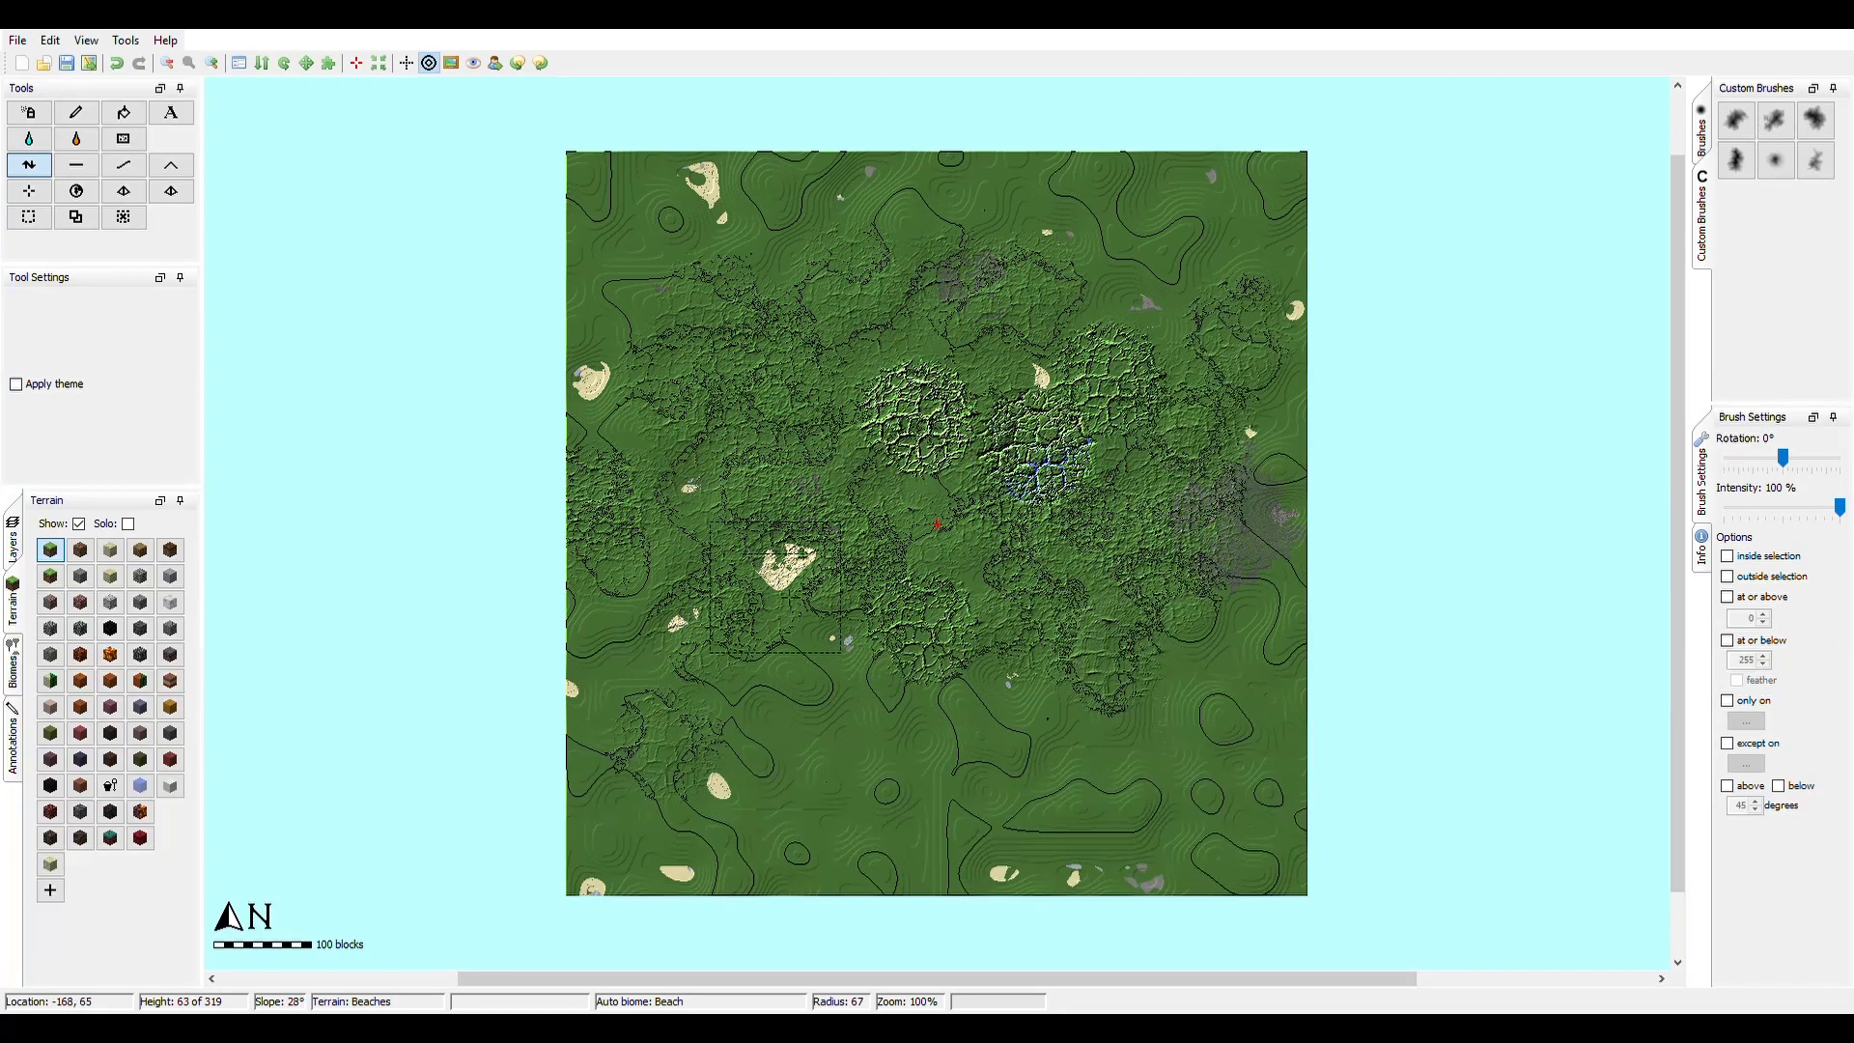
pyautogui.moveTo(775, 587); pyautogui.dragTo(773, 483)
# - Raise hills in the north-east and south of the map with the Height tool and the fourth custom brush
pyautogui.click(1735, 159)
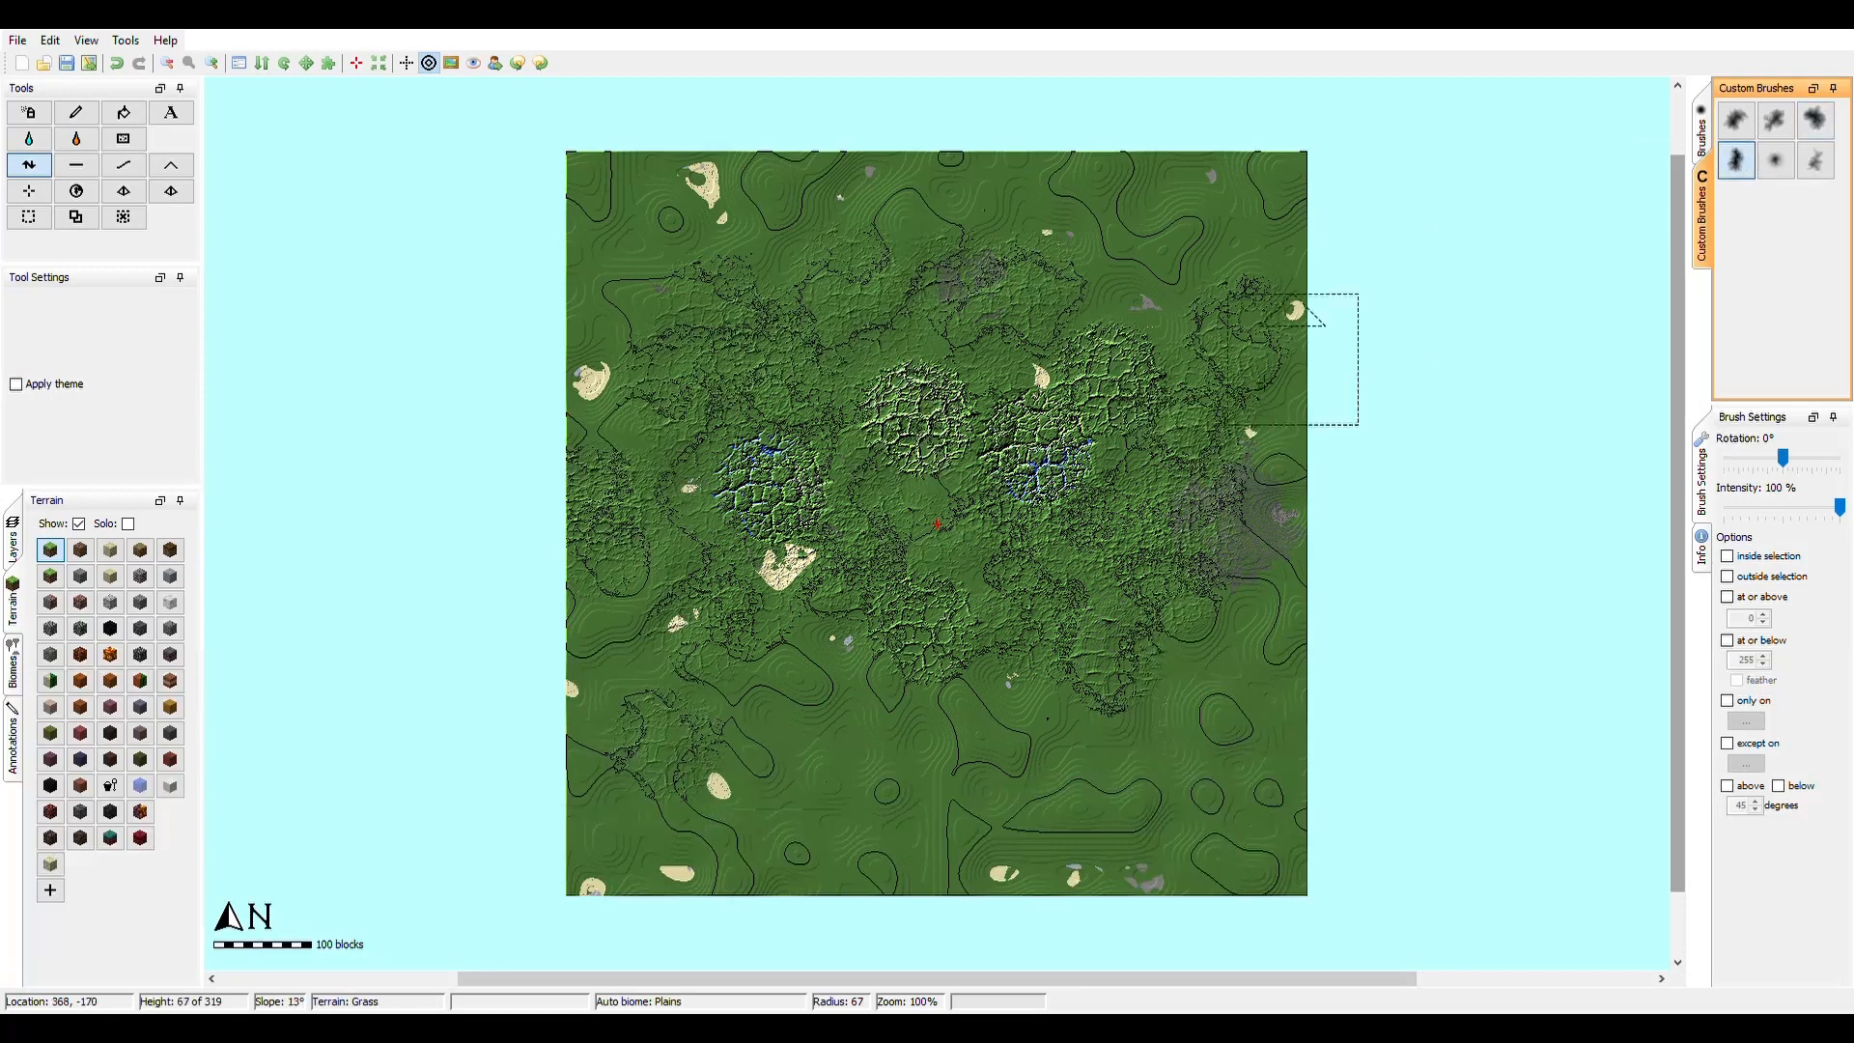
pyautogui.moveTo(1062, 296)
pyautogui.mouseDown()
pyautogui.moveTo(1000, 285)
pyautogui.moveTo(1072, 280)
pyautogui.moveTo(1073, 328)
pyautogui.moveTo(1004, 330)
pyautogui.mouseUp()
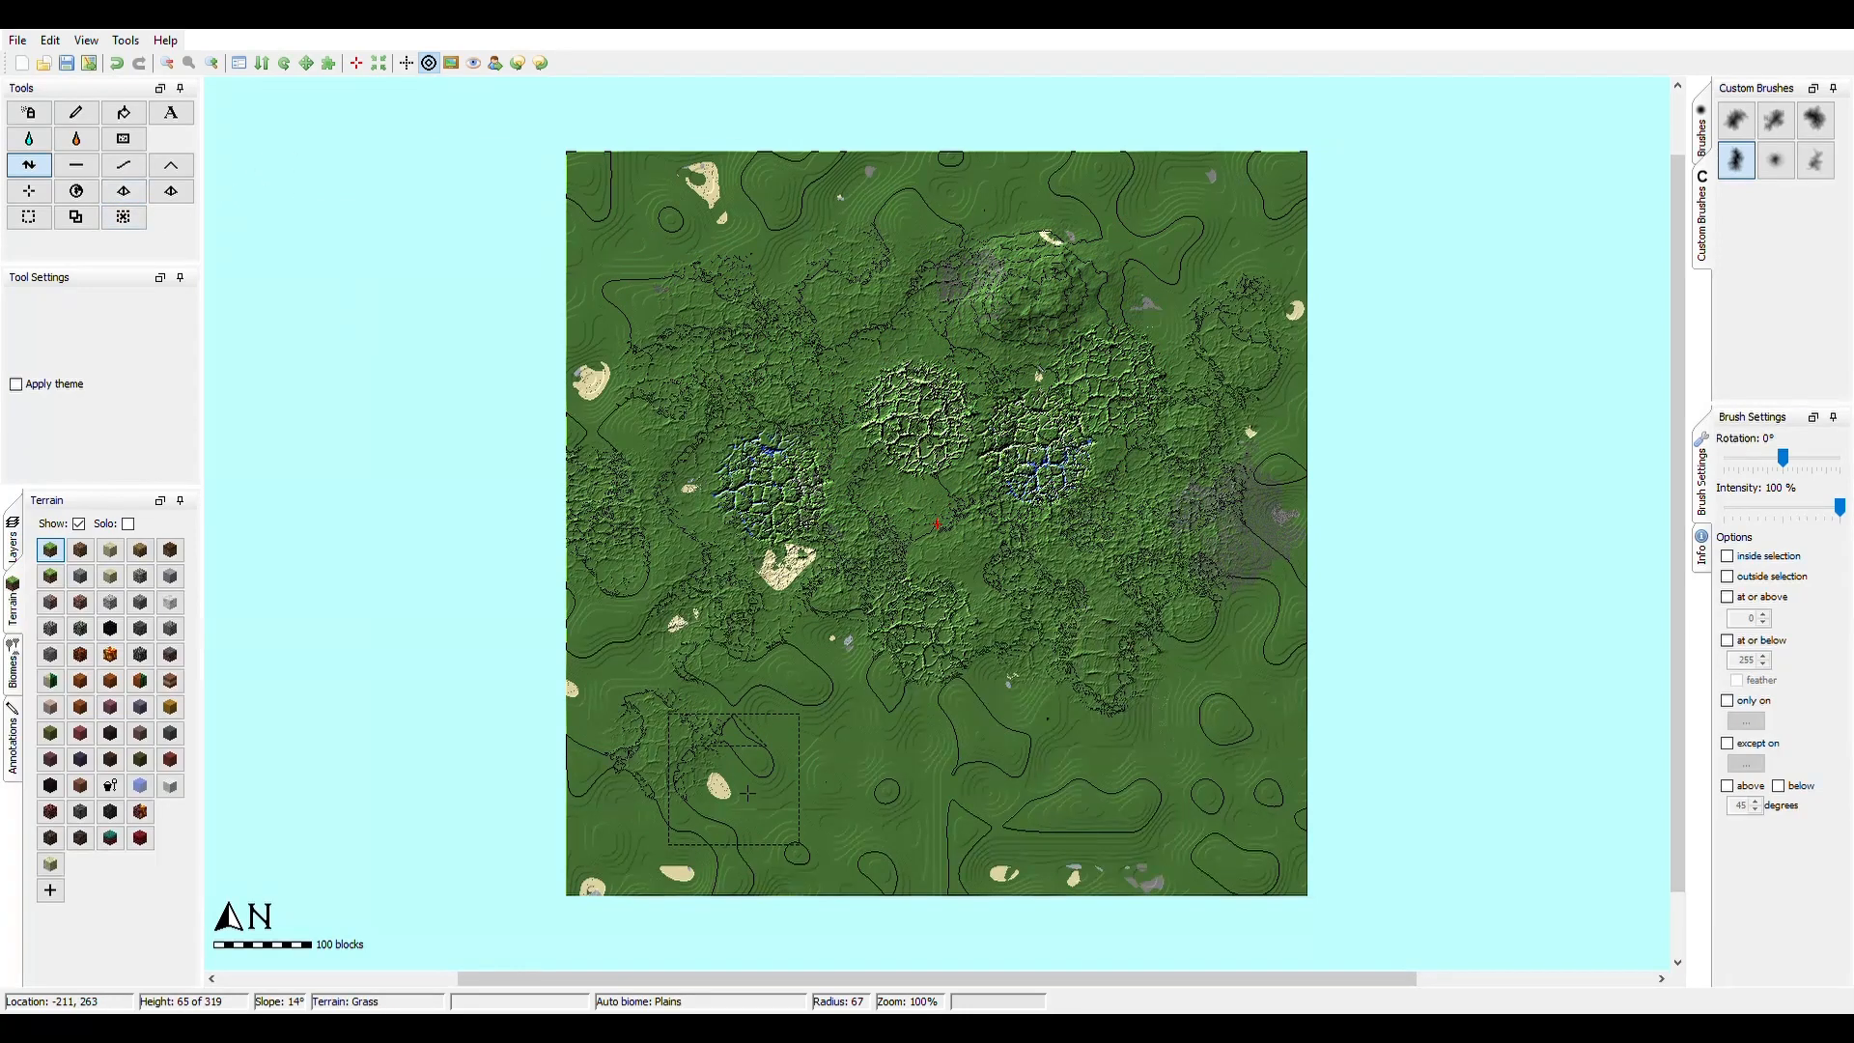
pyautogui.moveTo(930, 763)
pyautogui.mouseDown()
pyautogui.moveTo(872, 766)
pyautogui.moveTo(864, 826)
pyautogui.moveTo(988, 796)
pyautogui.moveTo(918, 748)
pyautogui.moveTo(821, 787)
pyautogui.moveTo(860, 729)
pyautogui.moveTo(994, 818)
pyautogui.moveTo(844, 822)
pyautogui.mouseUp()
# - Build the southern hill up into a mountain, using brush intensities of 65%, 100% and 86%
pyautogui.moveTo(1839, 507); pyautogui.dragTo(1801, 512)
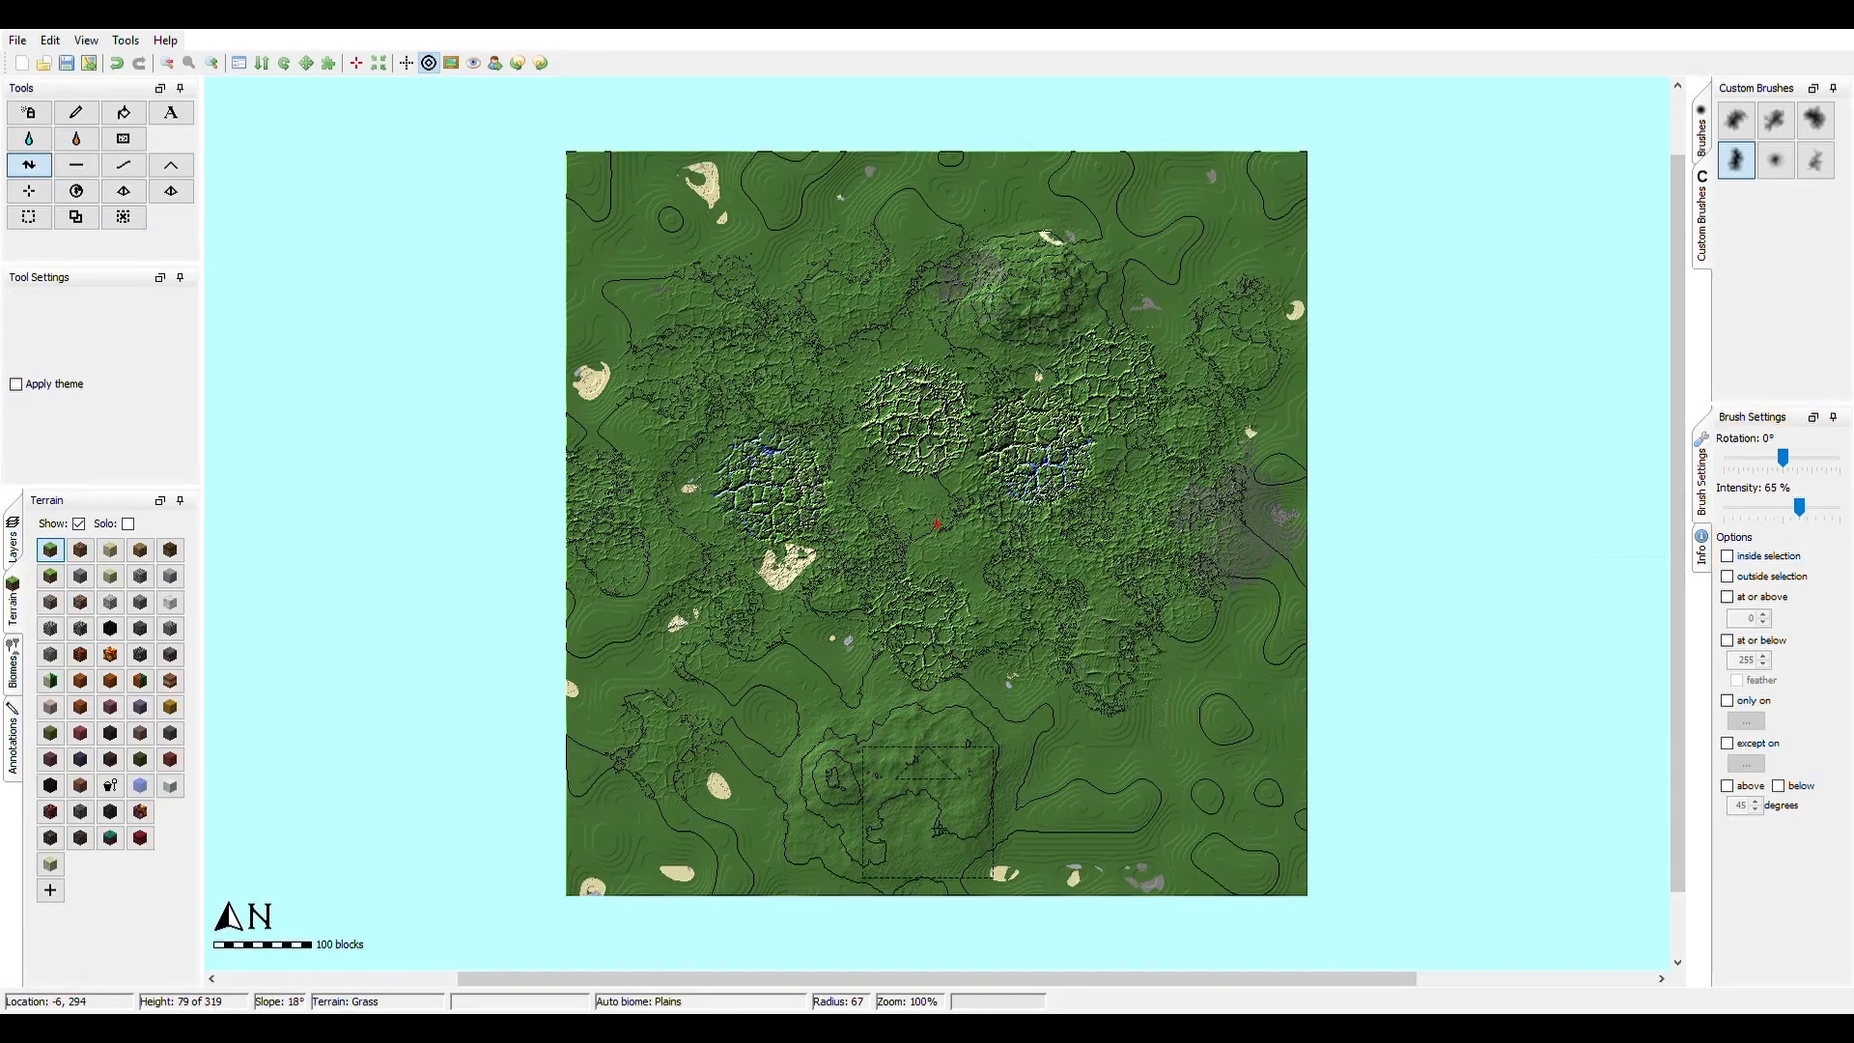
pyautogui.moveTo(881, 814)
pyautogui.mouseDown()
pyautogui.moveTo(917, 763)
pyautogui.moveTo(869, 676)
pyautogui.moveTo(821, 753)
pyautogui.moveTo(927, 849)
pyautogui.mouseUp()
pyautogui.moveTo(1800, 508); pyautogui.dragTo(1839, 509)
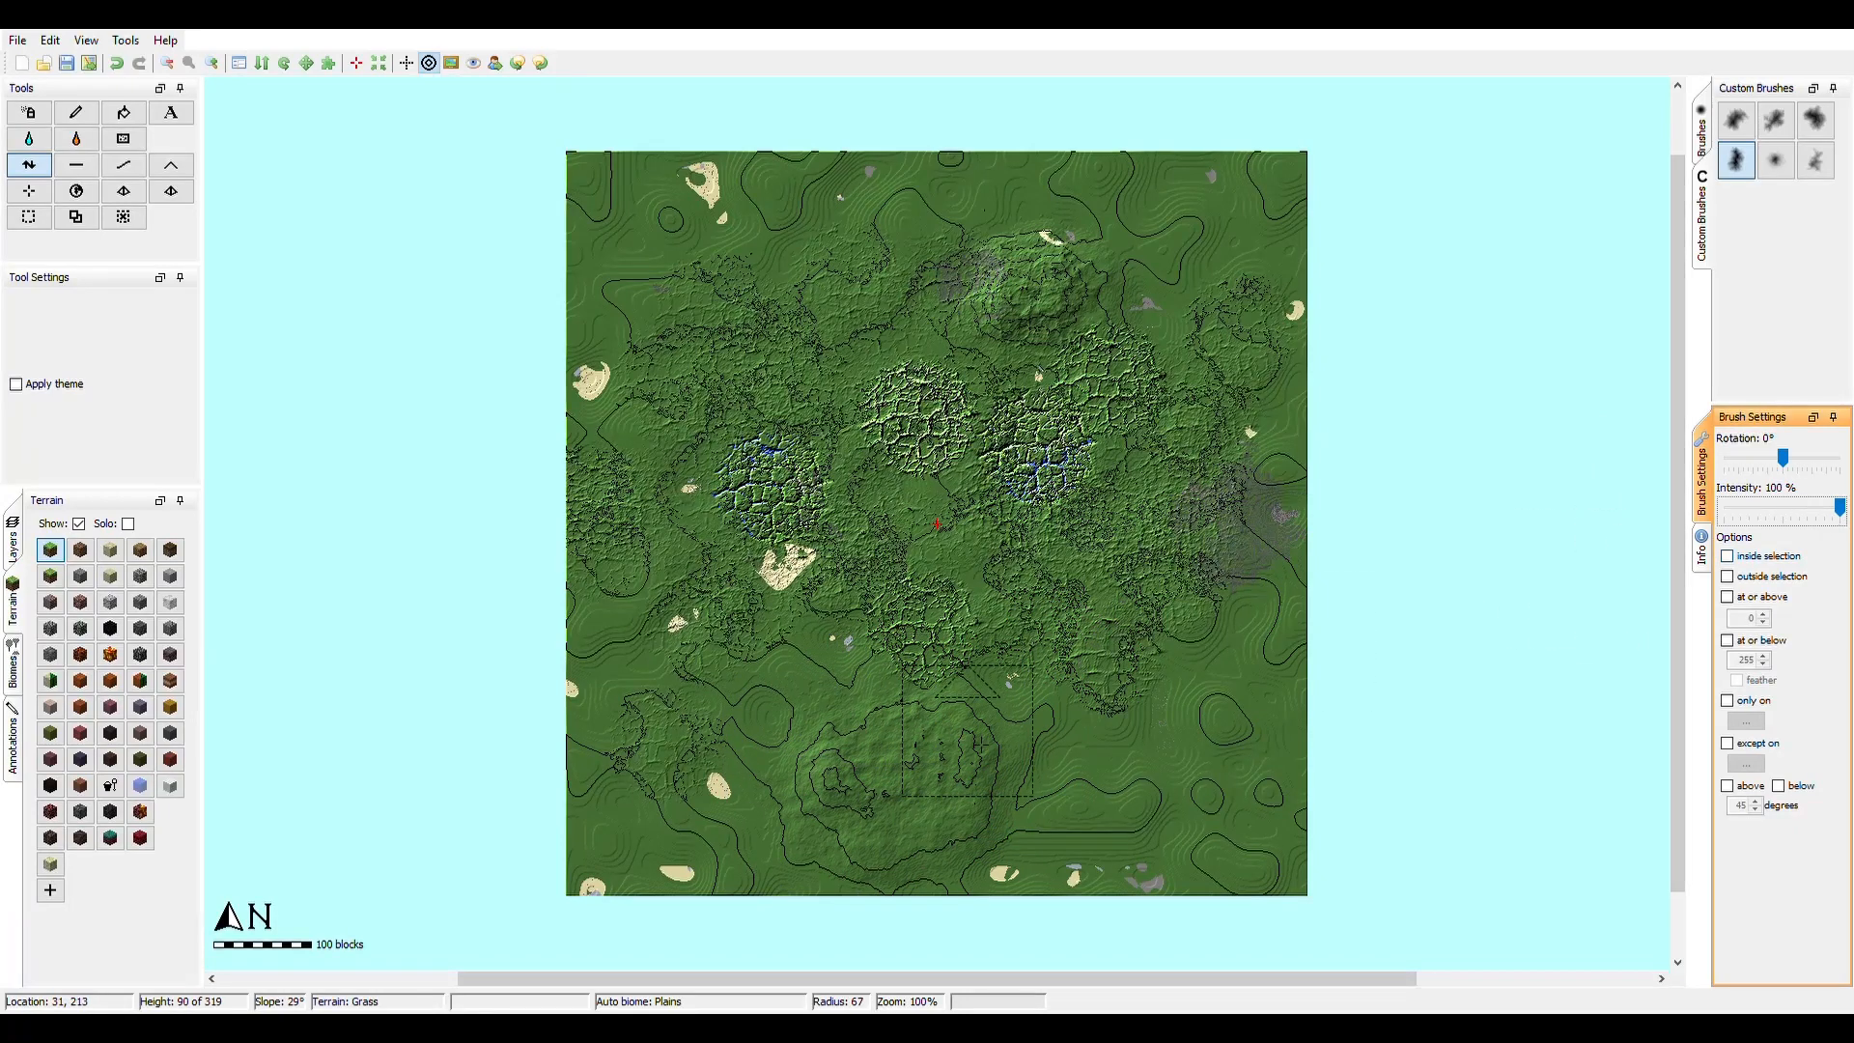
pyautogui.moveTo(884, 781)
pyautogui.mouseDown()
pyautogui.moveTo(927, 763)
pyautogui.moveTo(874, 782)
pyautogui.moveTo(912, 778)
pyautogui.moveTo(898, 763)
pyautogui.mouseUp()
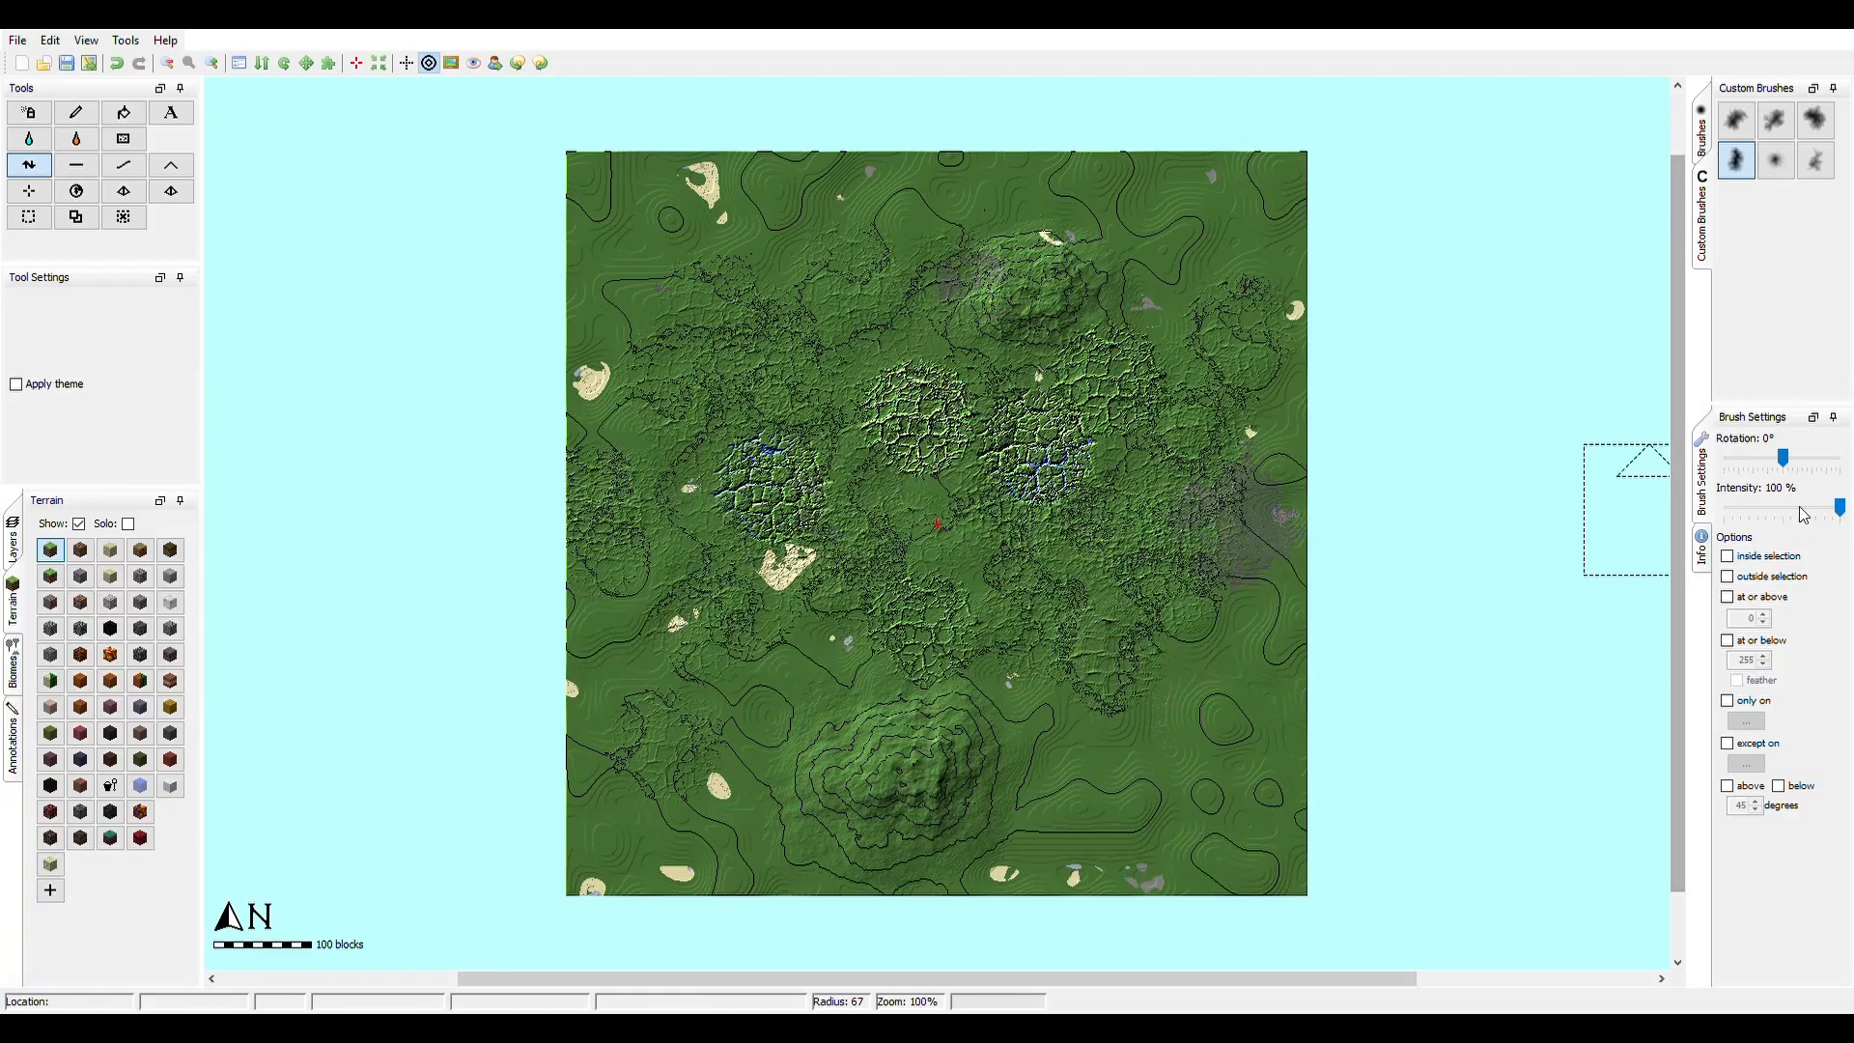
pyautogui.click(1746, 512)
pyautogui.click(1746, 512)
pyautogui.moveTo(869, 847)
pyautogui.mouseDown()
pyautogui.moveTo(860, 763)
pyautogui.moveTo(912, 846)
pyautogui.moveTo(995, 802)
pyautogui.moveTo(1019, 738)
pyautogui.moveTo(966, 688)
pyautogui.moveTo(857, 690)
pyautogui.mouseUp()
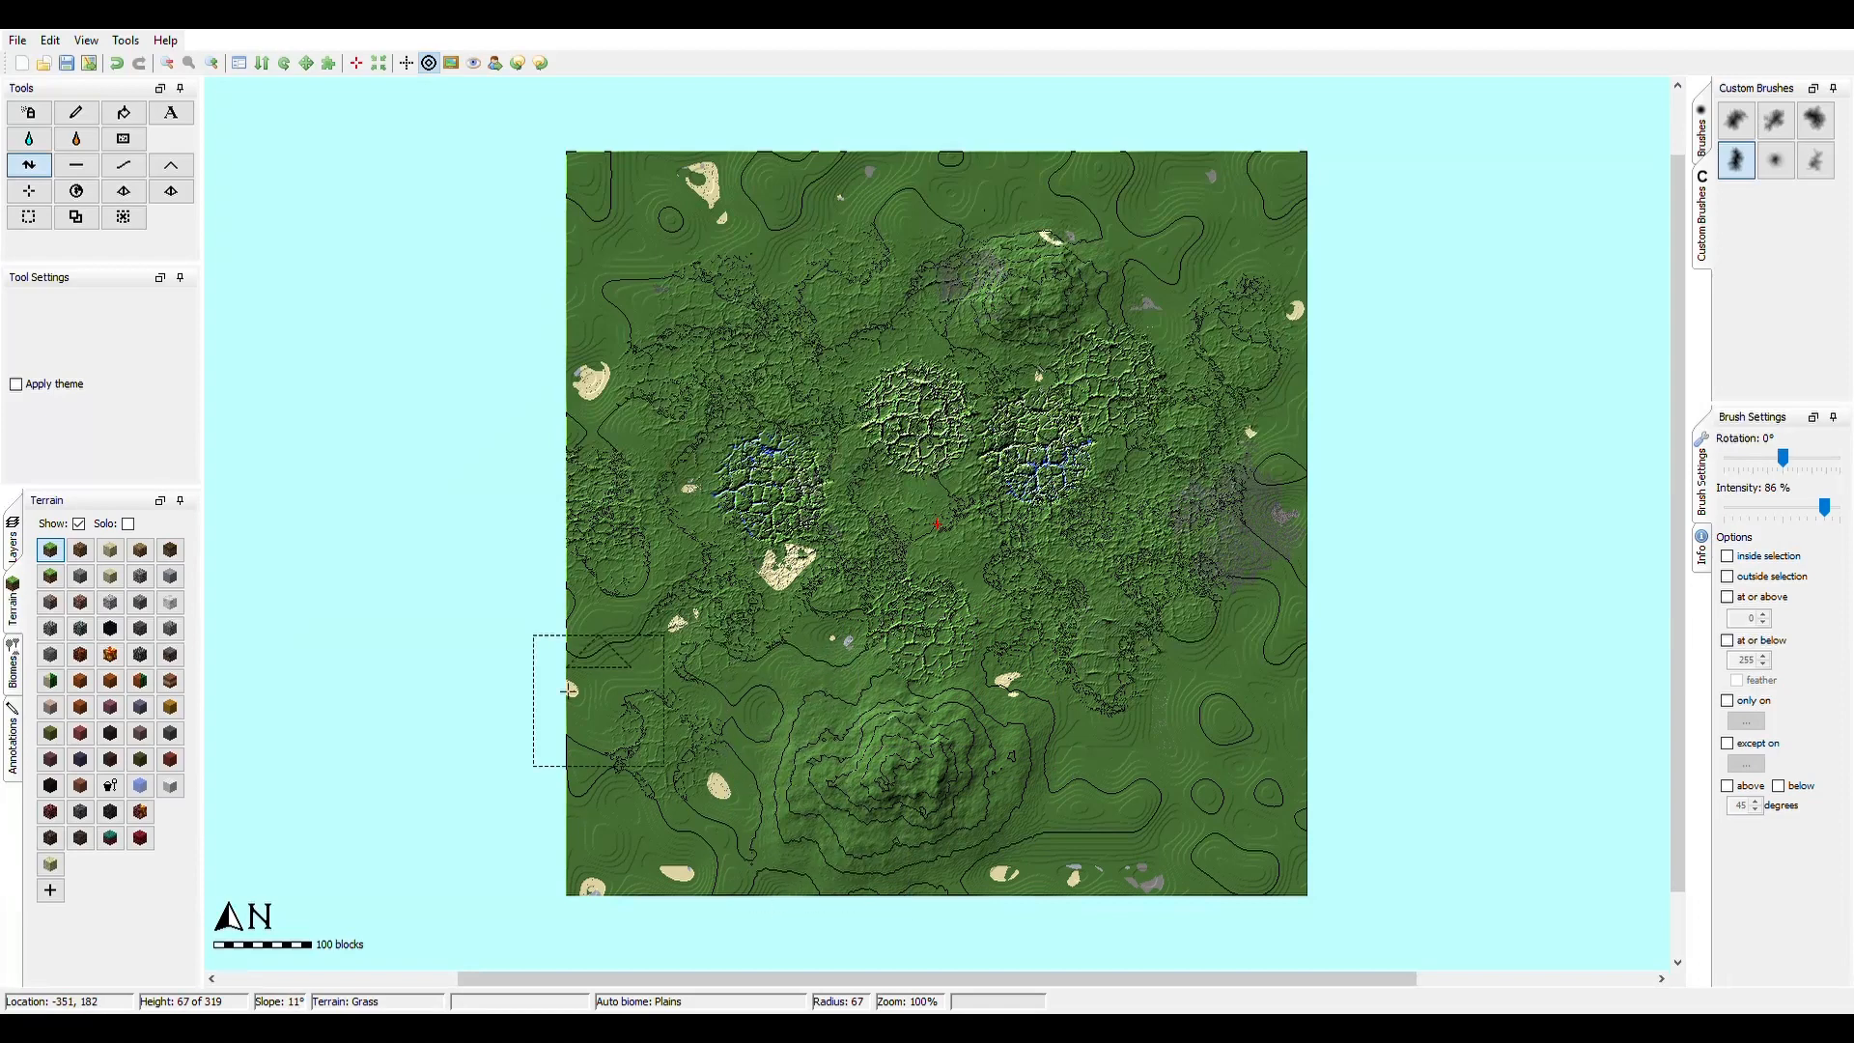
pyautogui.click(86, 46)
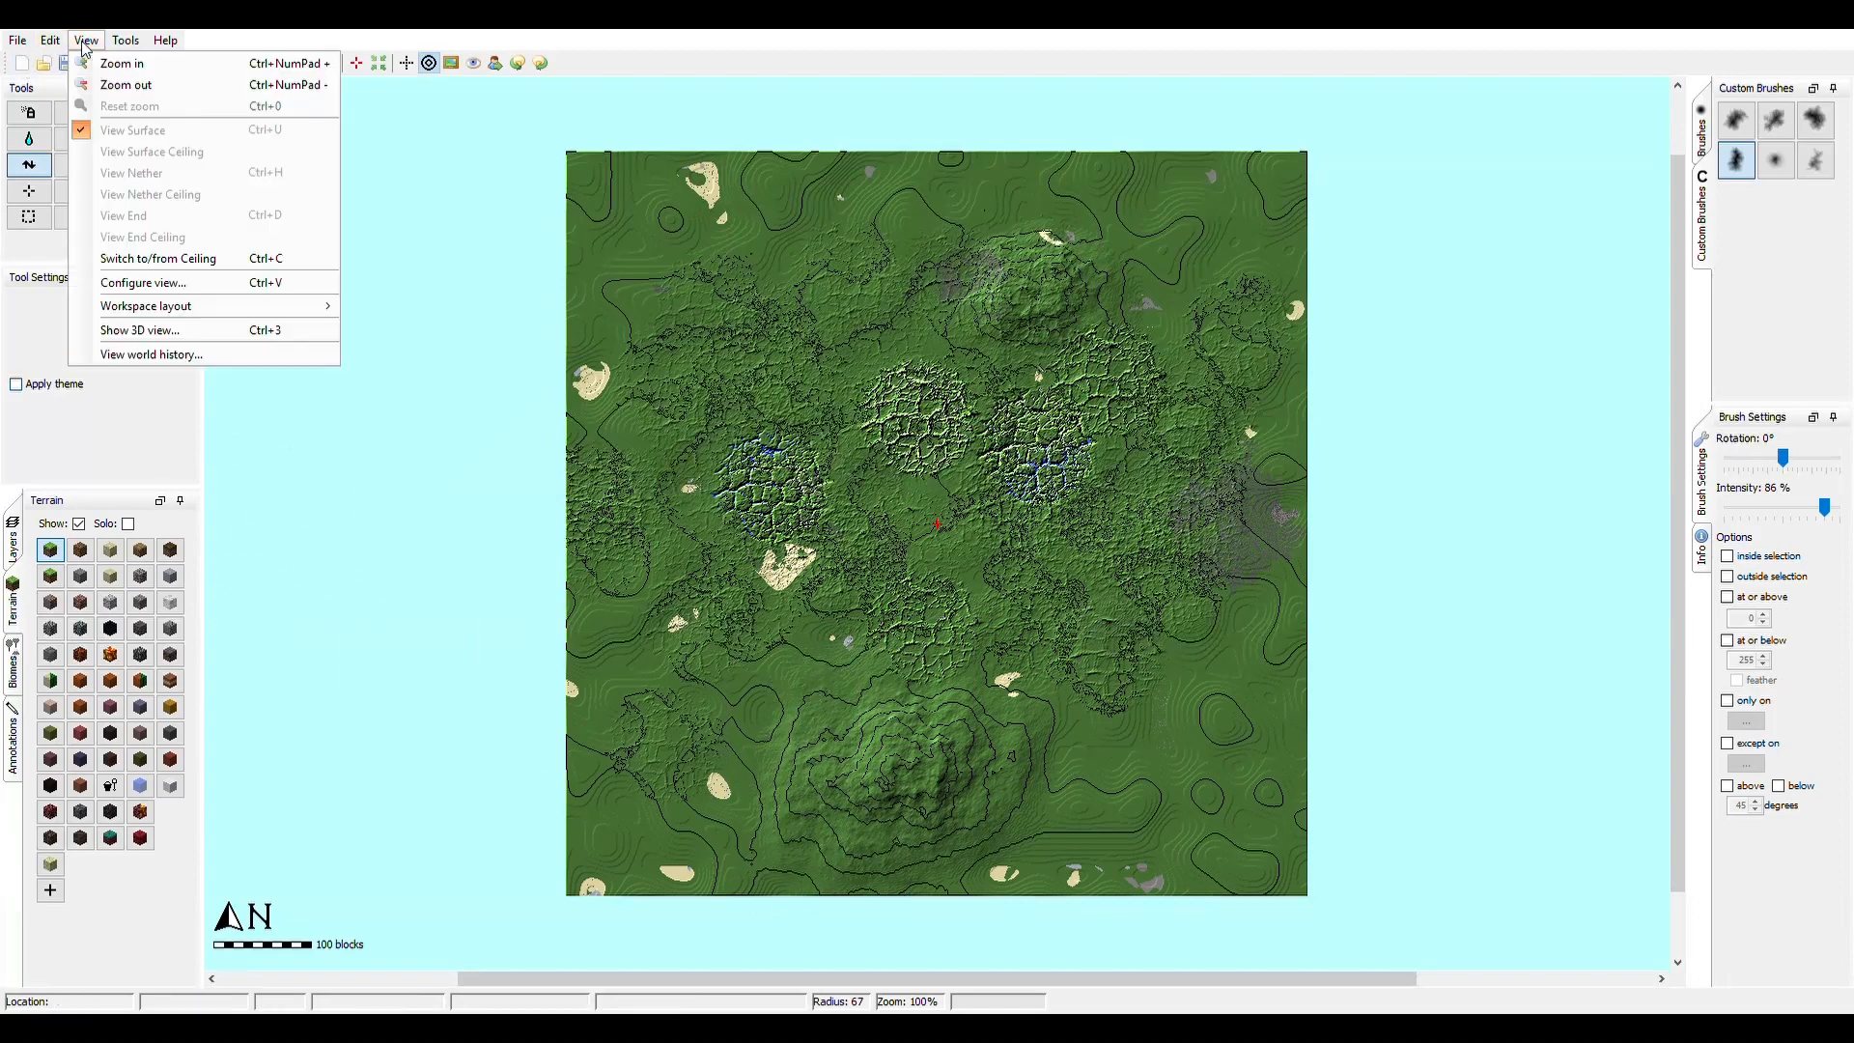
pyautogui.moveTo(64, 48)
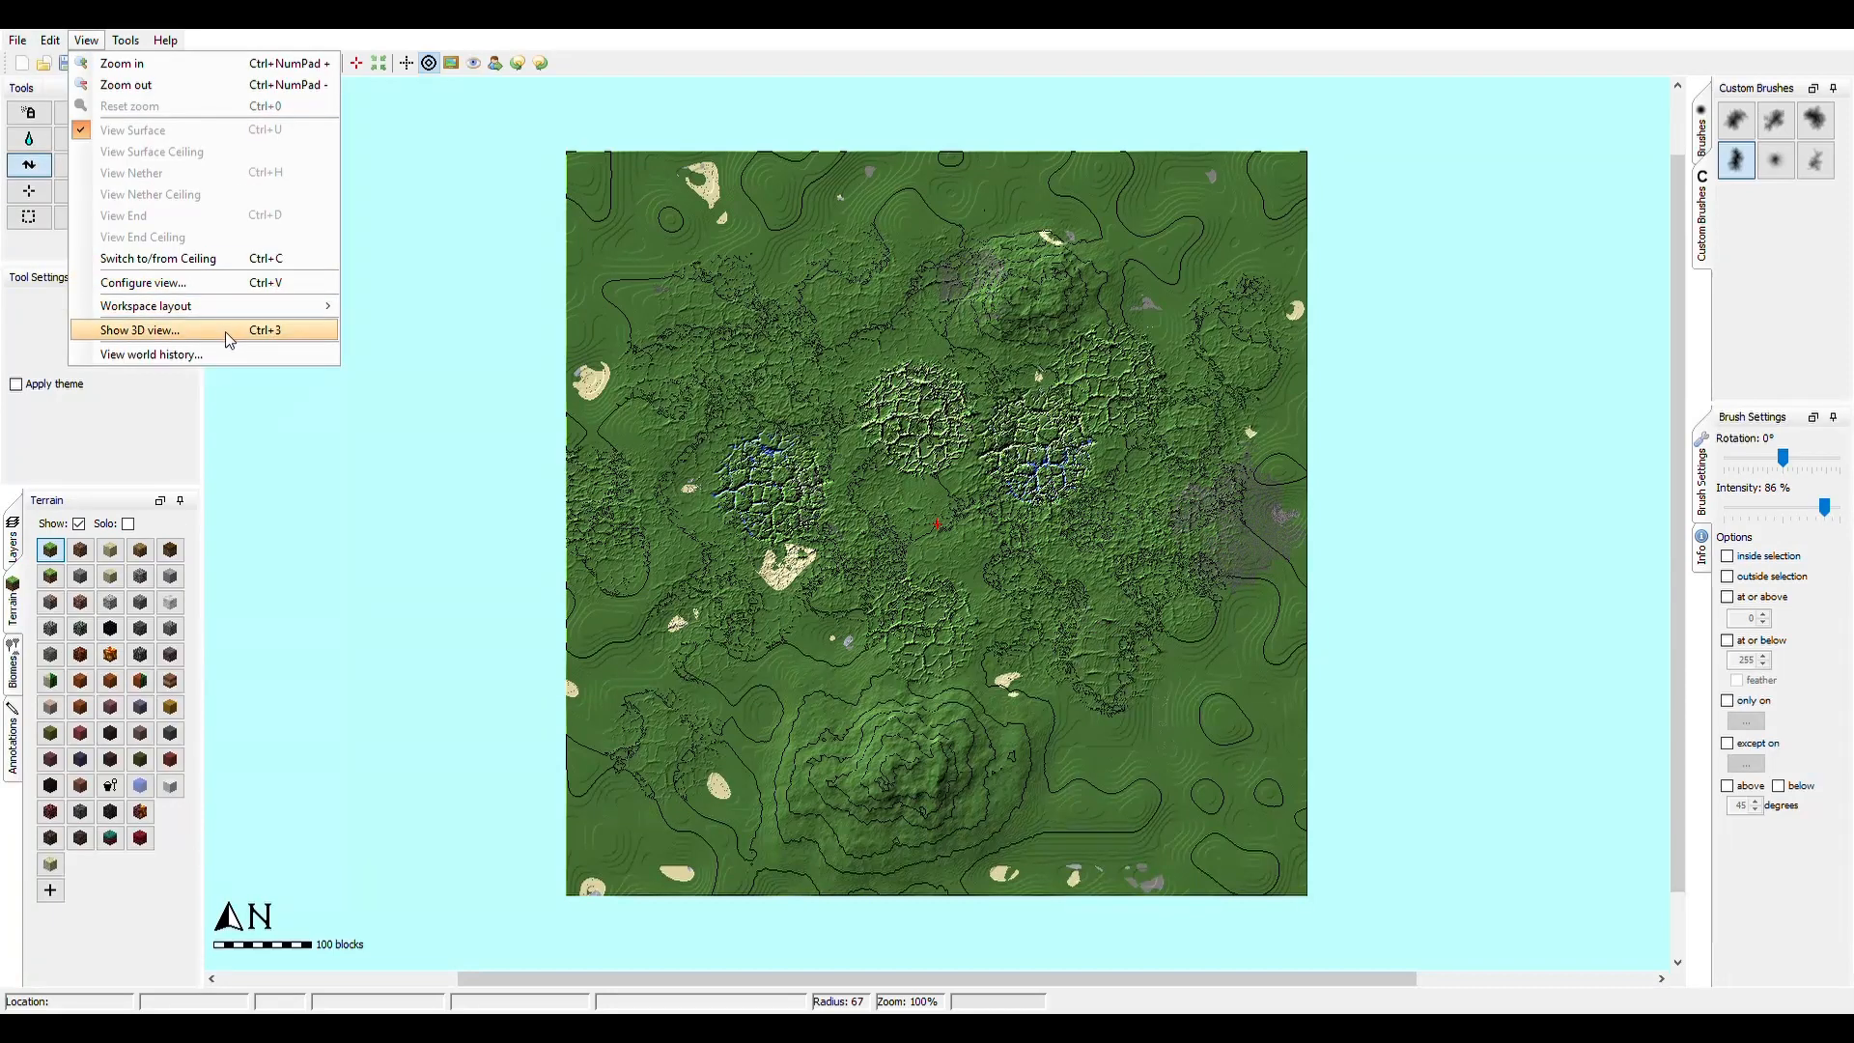
pyautogui.click(485, 549)
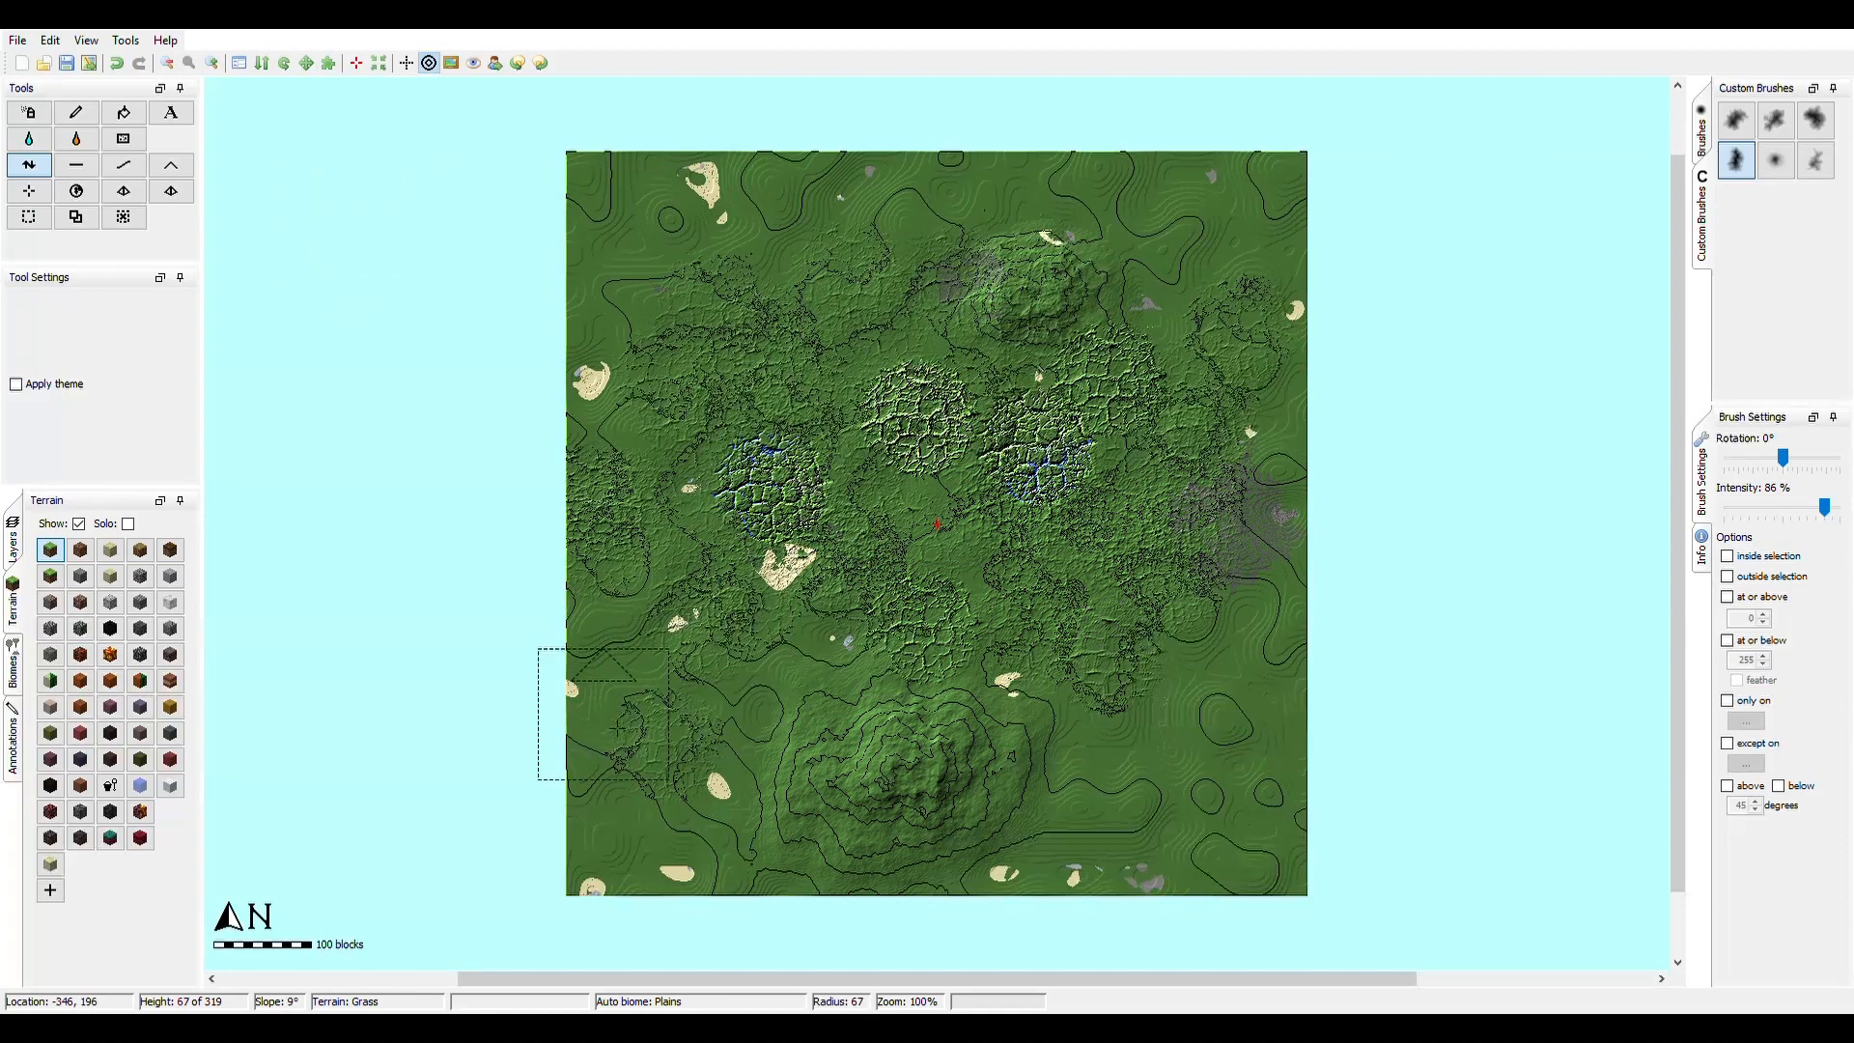
# - Flatten the terrain of the whole map with the Flatten tool, enlarging the brush radius to 300
pyautogui.click(79, 169)
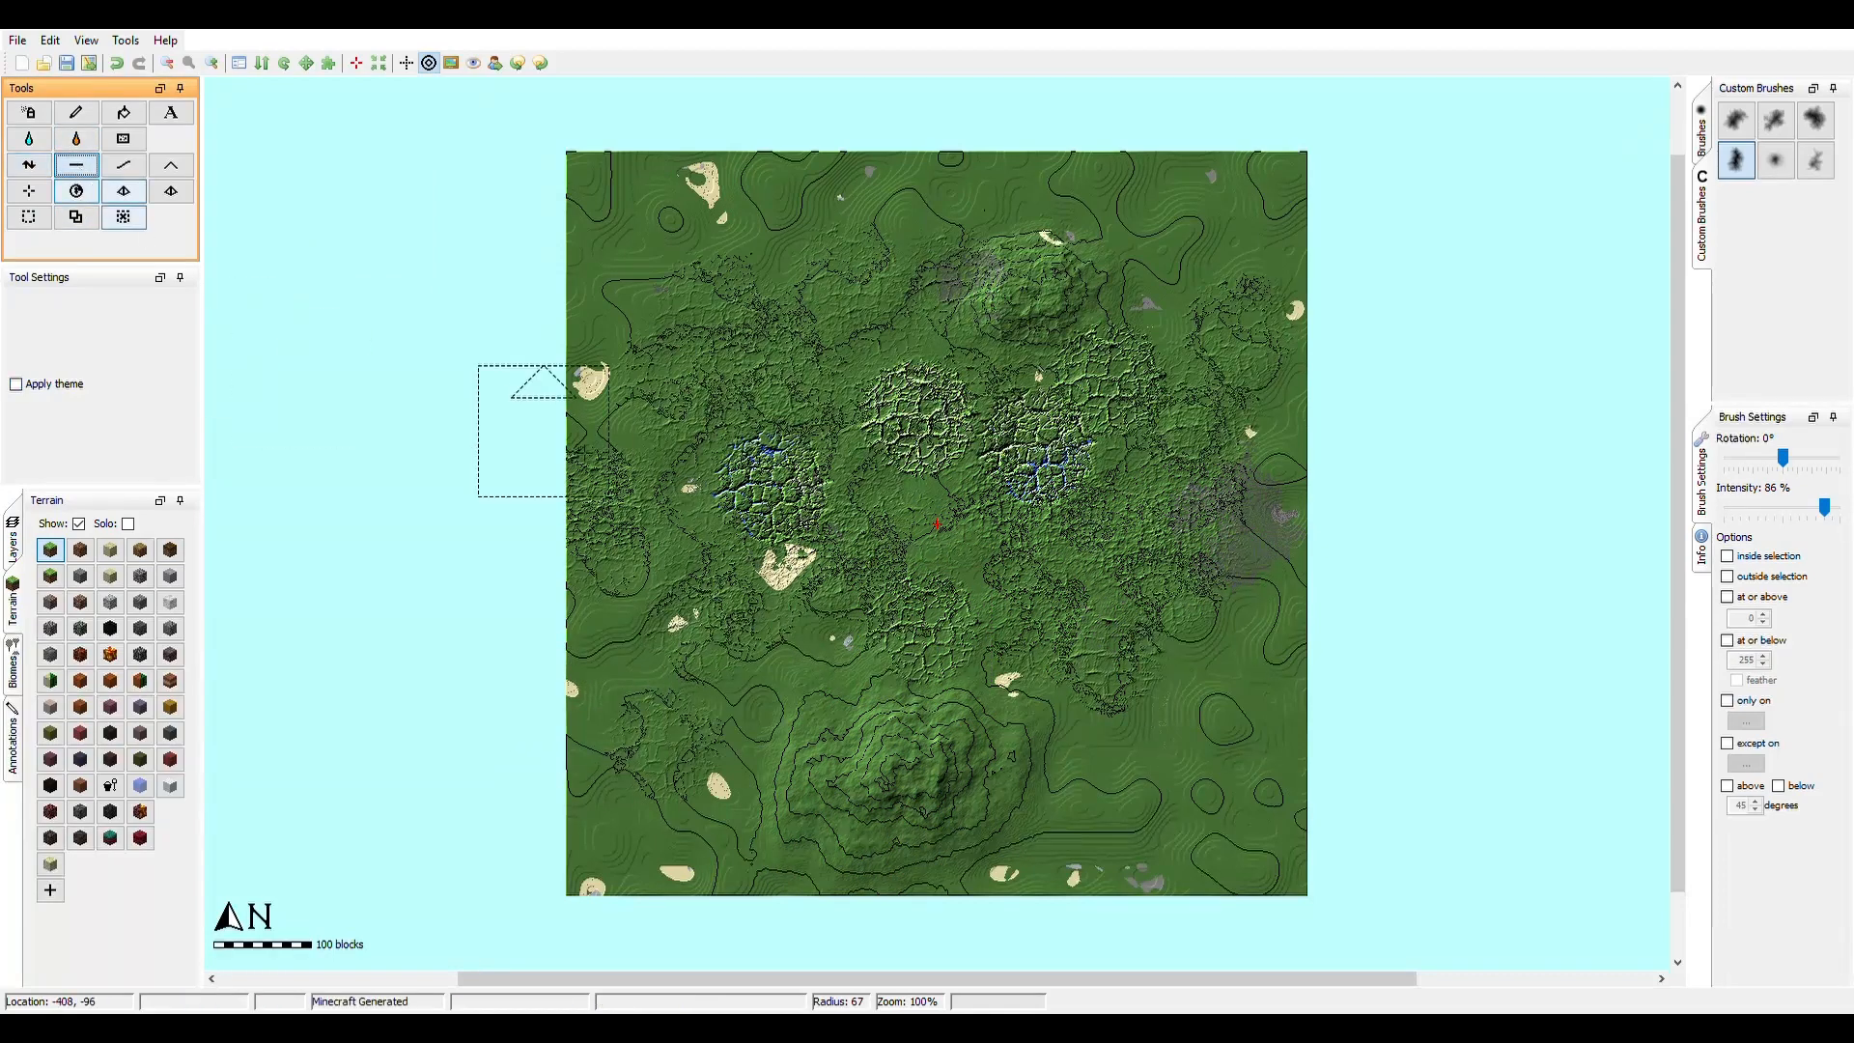
pyautogui.scroll(15, 730, 447)
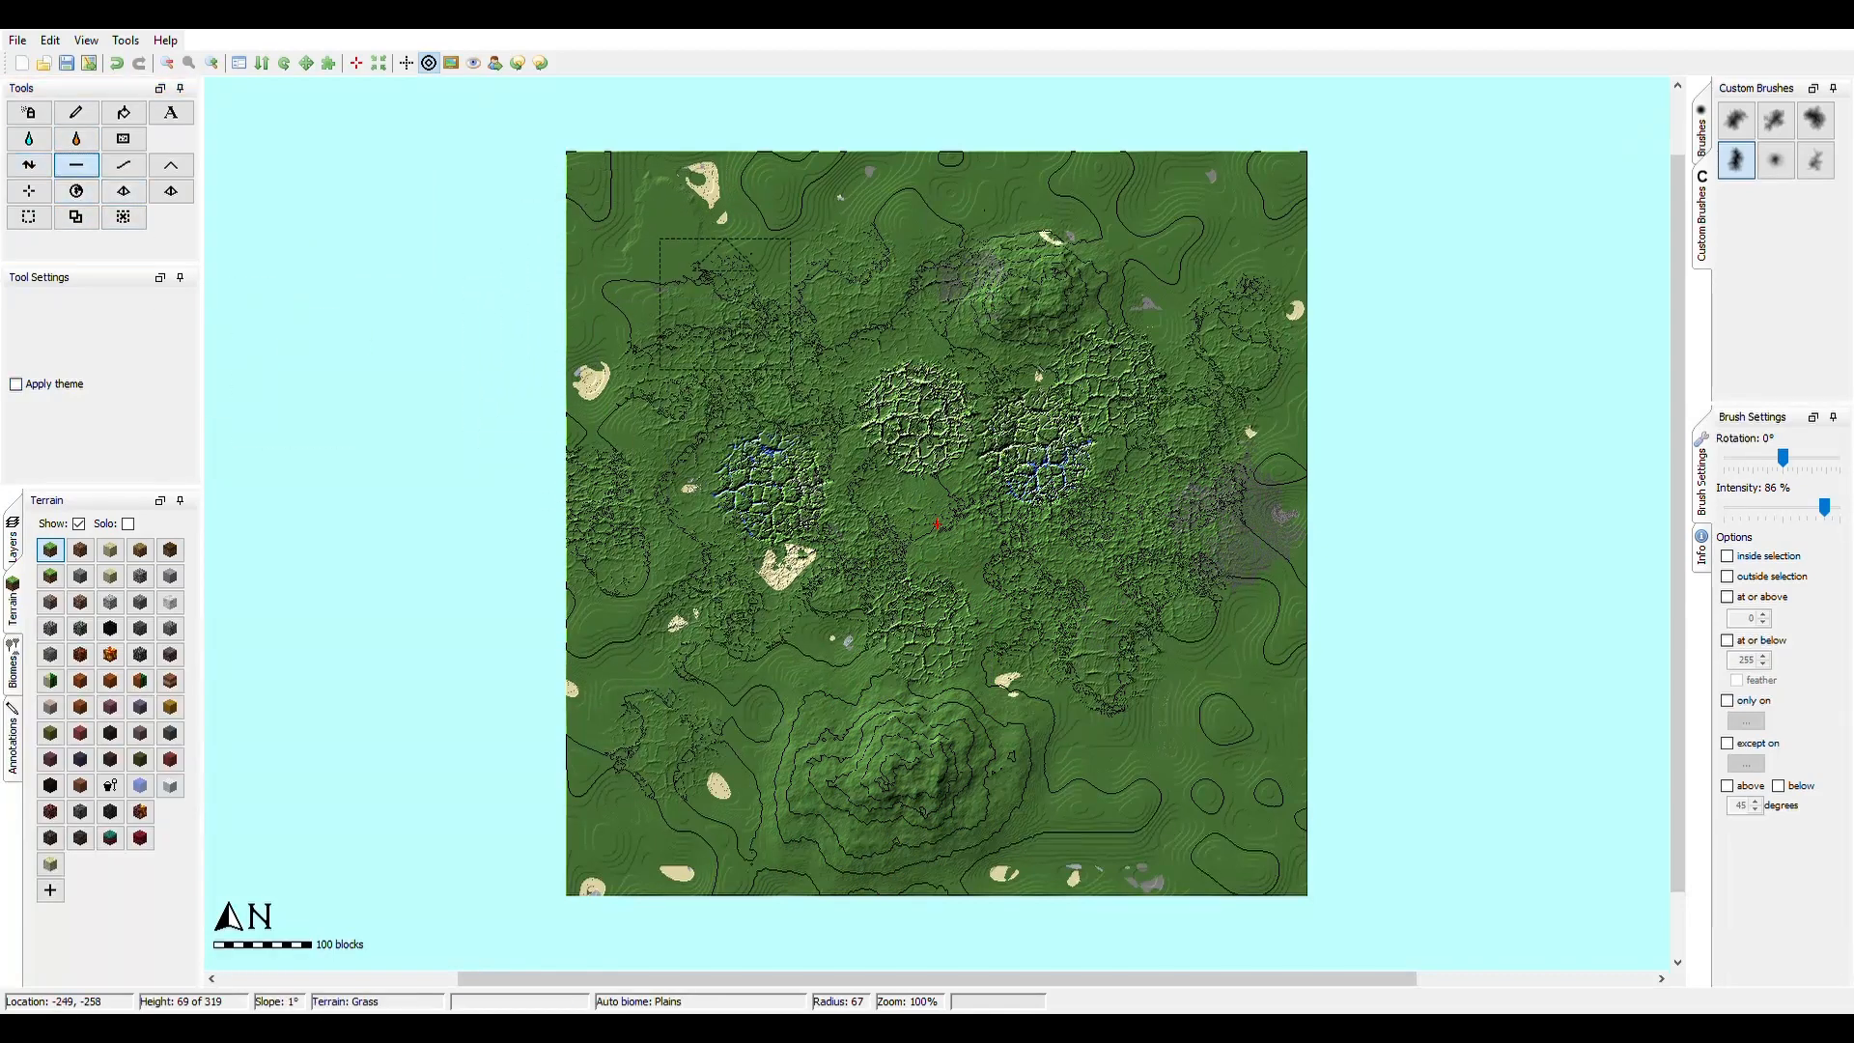
pyautogui.moveTo(729, 446)
pyautogui.mouseDown()
pyautogui.moveTo(927, 444)
pyautogui.moveTo(1062, 399)
pyautogui.moveTo(975, 539)
pyautogui.moveTo(966, 816)
pyautogui.moveTo(1114, 641)
pyautogui.moveTo(1074, 335)
pyautogui.moveTo(881, 272)
pyautogui.moveTo(623, 289)
pyautogui.moveTo(617, 633)
pyautogui.moveTo(826, 811)
pyautogui.moveTo(811, 671)
pyautogui.moveTo(679, 193)
pyautogui.moveTo(1258, 228)
pyautogui.moveTo(1262, 675)
pyautogui.moveTo(1137, 837)
pyautogui.moveTo(1190, 858)
pyautogui.moveTo(1272, 850)
pyautogui.moveTo(866, 492)
pyautogui.mouseUp()
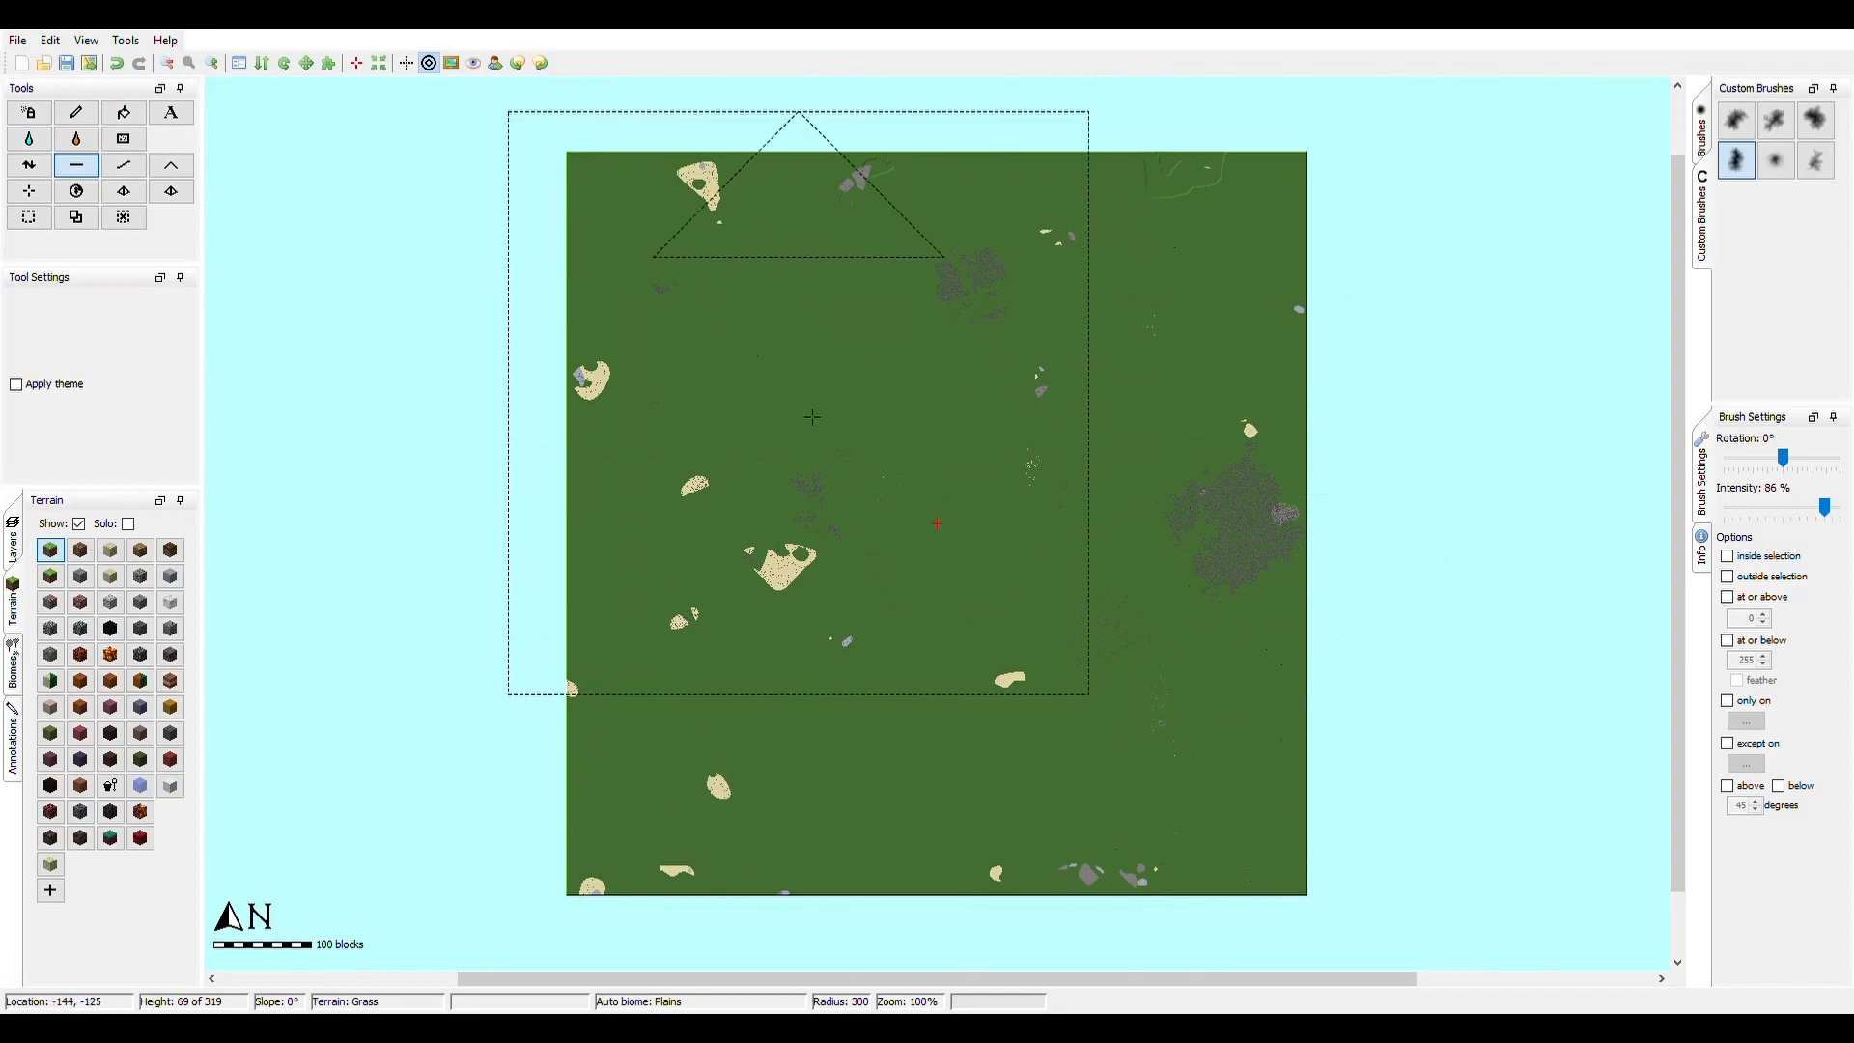
# - Undo the last flattening and smooth the whole map with the Smooth tool, using a brush radius of 300 and 100% intensity
pyautogui.hotkey('ctrl', 'z')
pyautogui.scroll(-18, 758, 570)
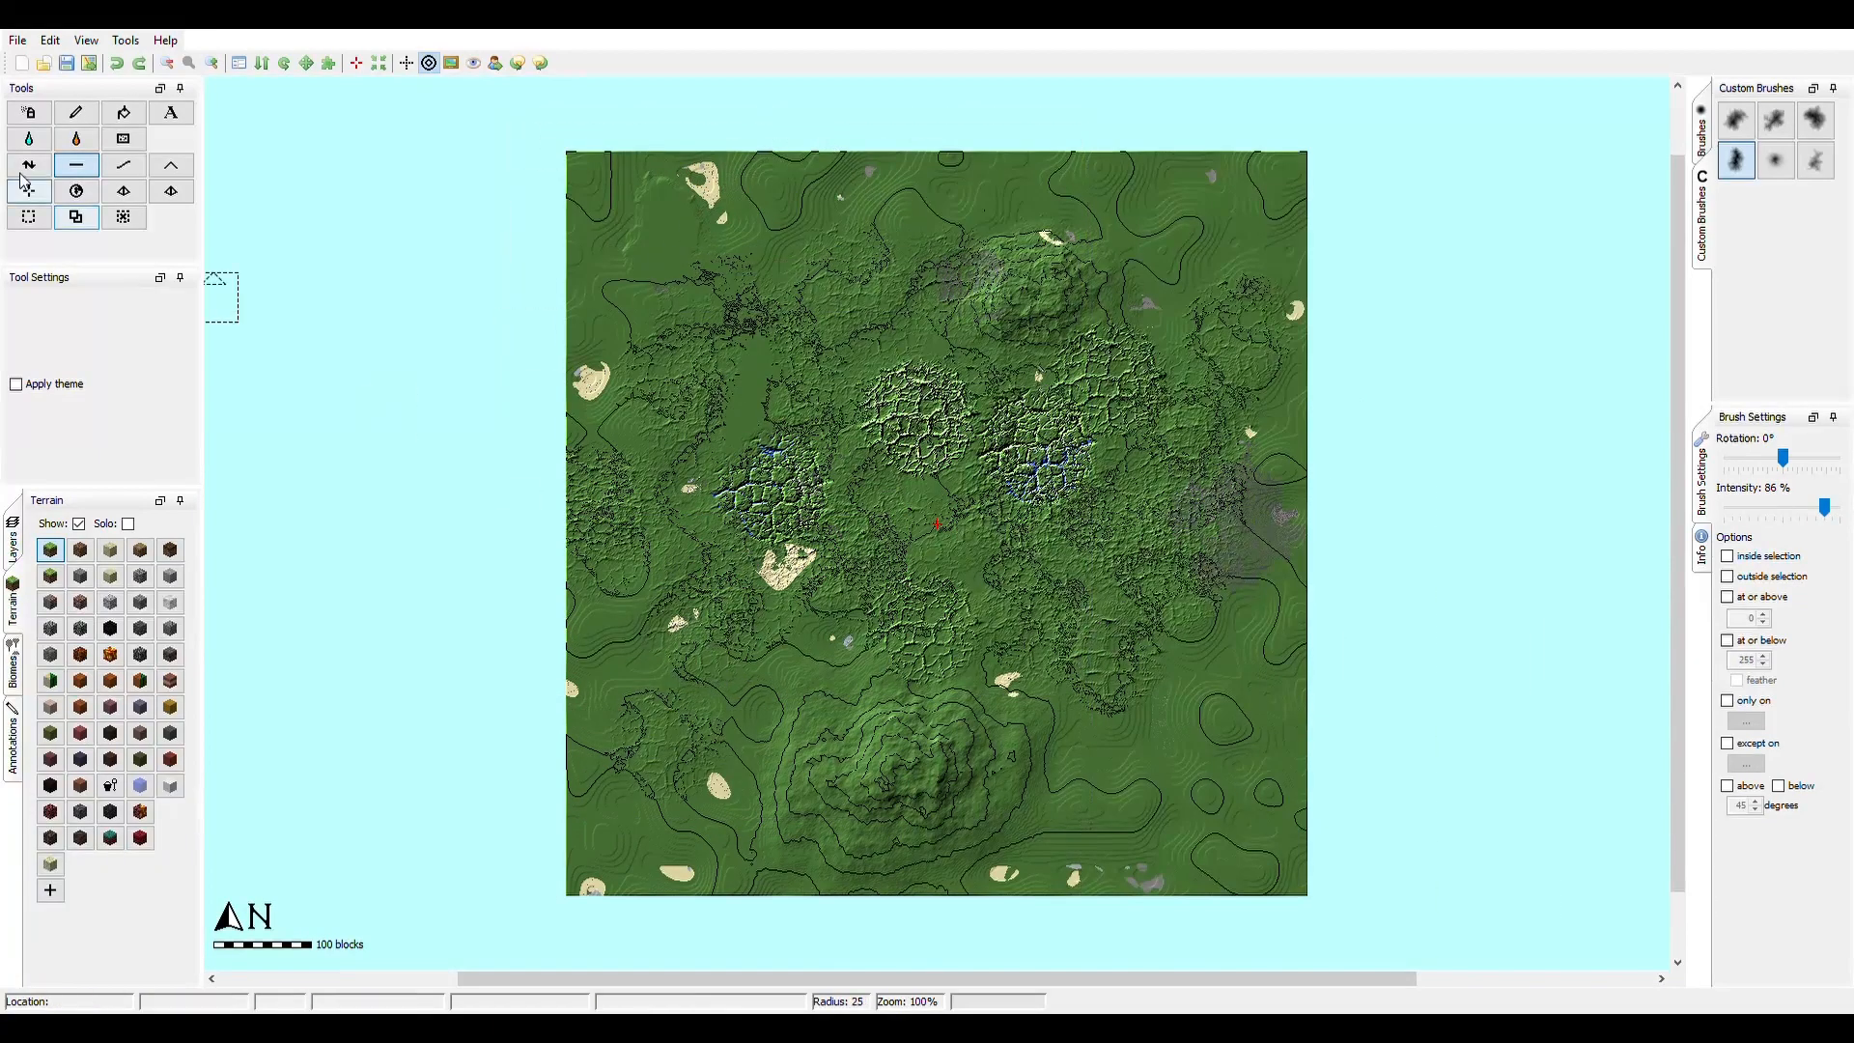
pyautogui.click(123, 165)
pyautogui.scroll(8, 821, 715)
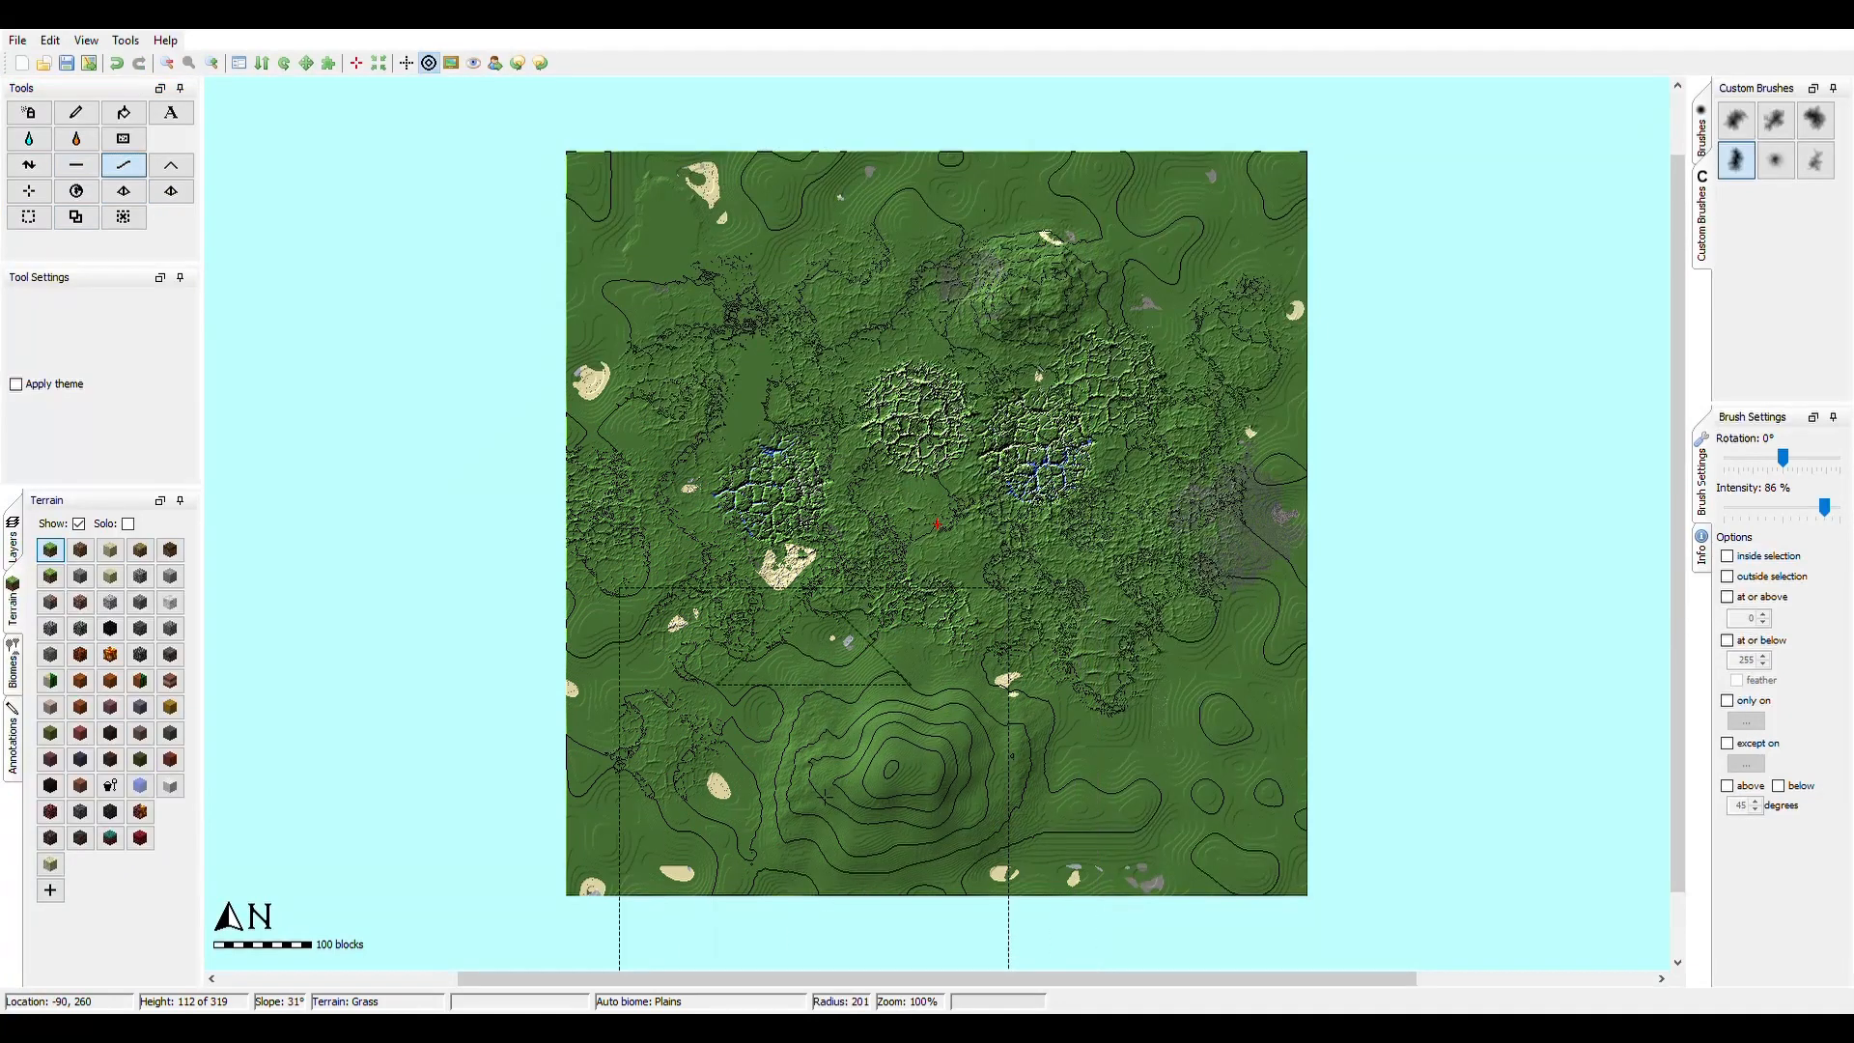
pyautogui.moveTo(662, 468)
pyautogui.mouseDown()
pyautogui.moveTo(635, 290)
pyautogui.moveTo(734, 227)
pyautogui.moveTo(1175, 502)
pyautogui.moveTo(925, 314)
pyautogui.moveTo(849, 405)
pyautogui.moveTo(792, 526)
pyautogui.moveTo(1008, 626)
pyautogui.moveTo(830, 637)
pyautogui.moveTo(1180, 309)
pyautogui.moveTo(1299, 309)
pyautogui.moveTo(815, 653)
pyautogui.moveTo(517, 555)
pyautogui.moveTo(1075, 292)
pyautogui.moveTo(871, 512)
pyautogui.moveTo(778, 676)
pyautogui.moveTo(923, 502)
pyautogui.moveTo(1070, 638)
pyautogui.moveTo(1109, 715)
pyautogui.moveTo(716, 683)
pyautogui.moveTo(1242, 365)
pyautogui.moveTo(604, 673)
pyautogui.mouseUp()
pyautogui.scroll(-5, 792, 667)
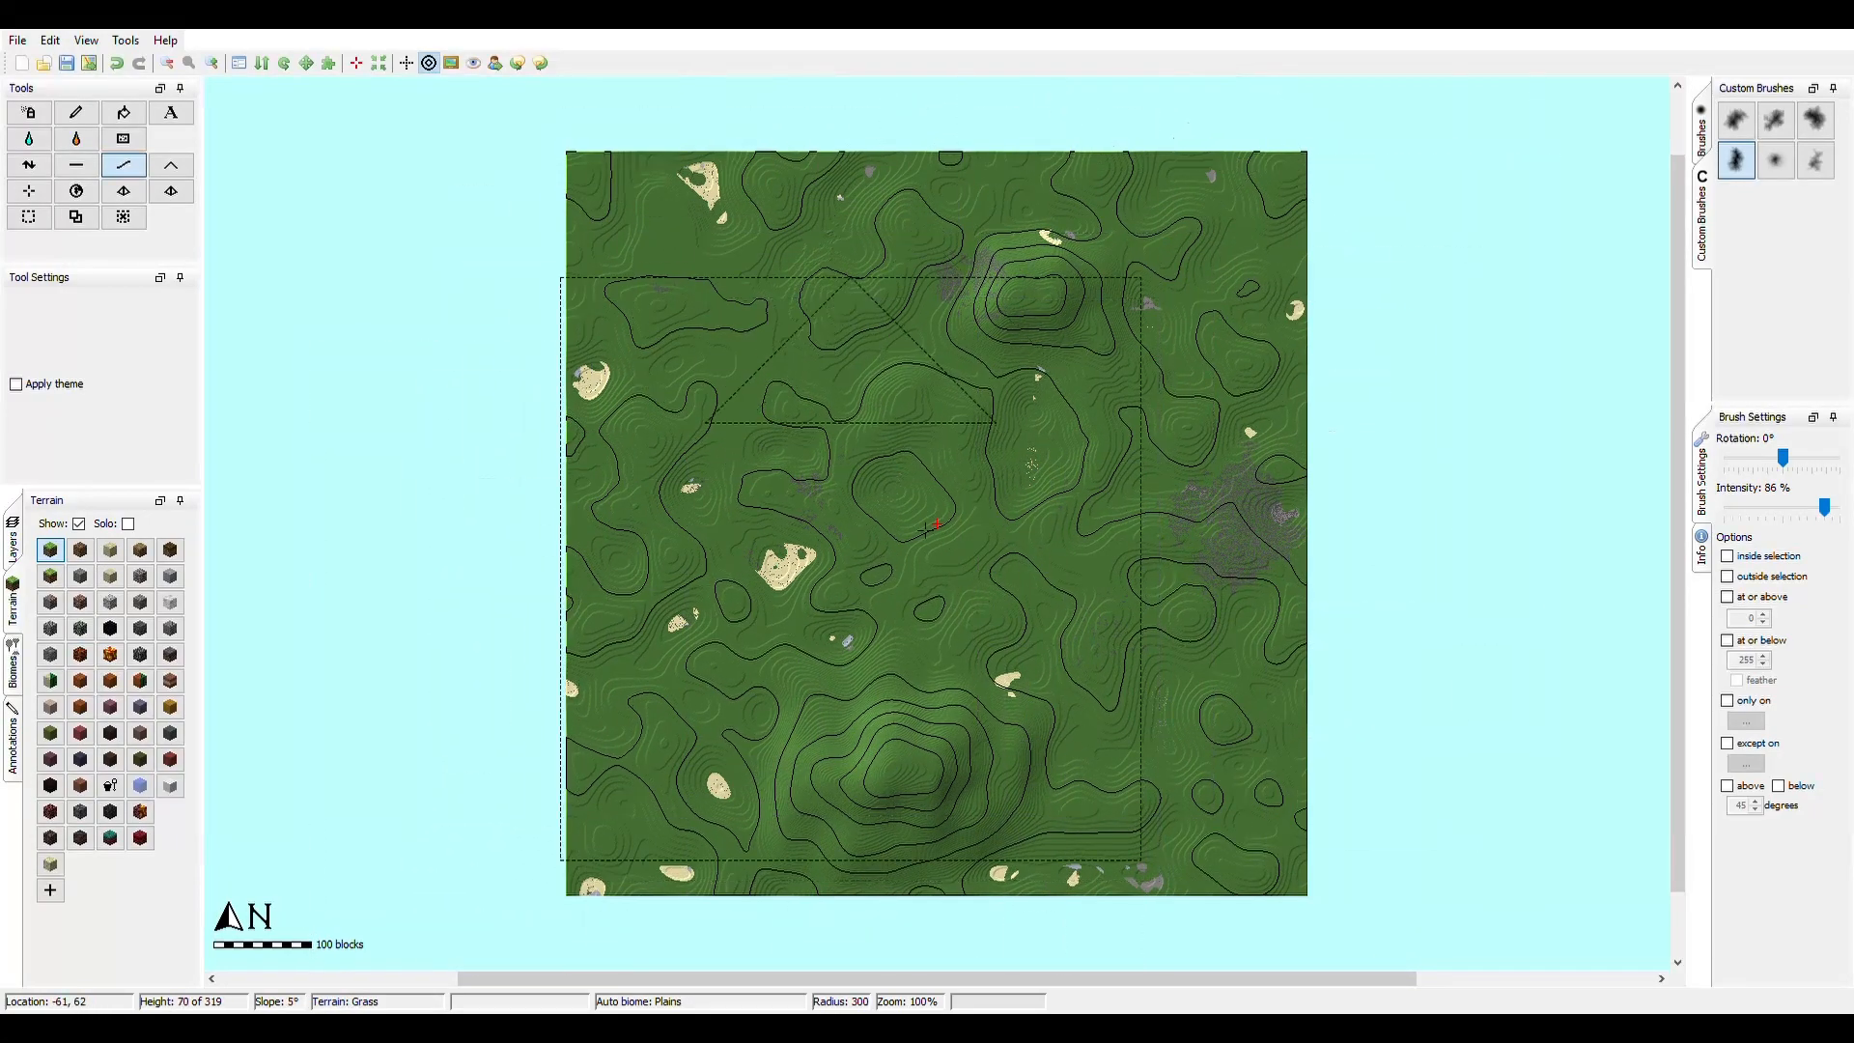
pyautogui.moveTo(1828, 509); pyautogui.dragTo(1845, 509)
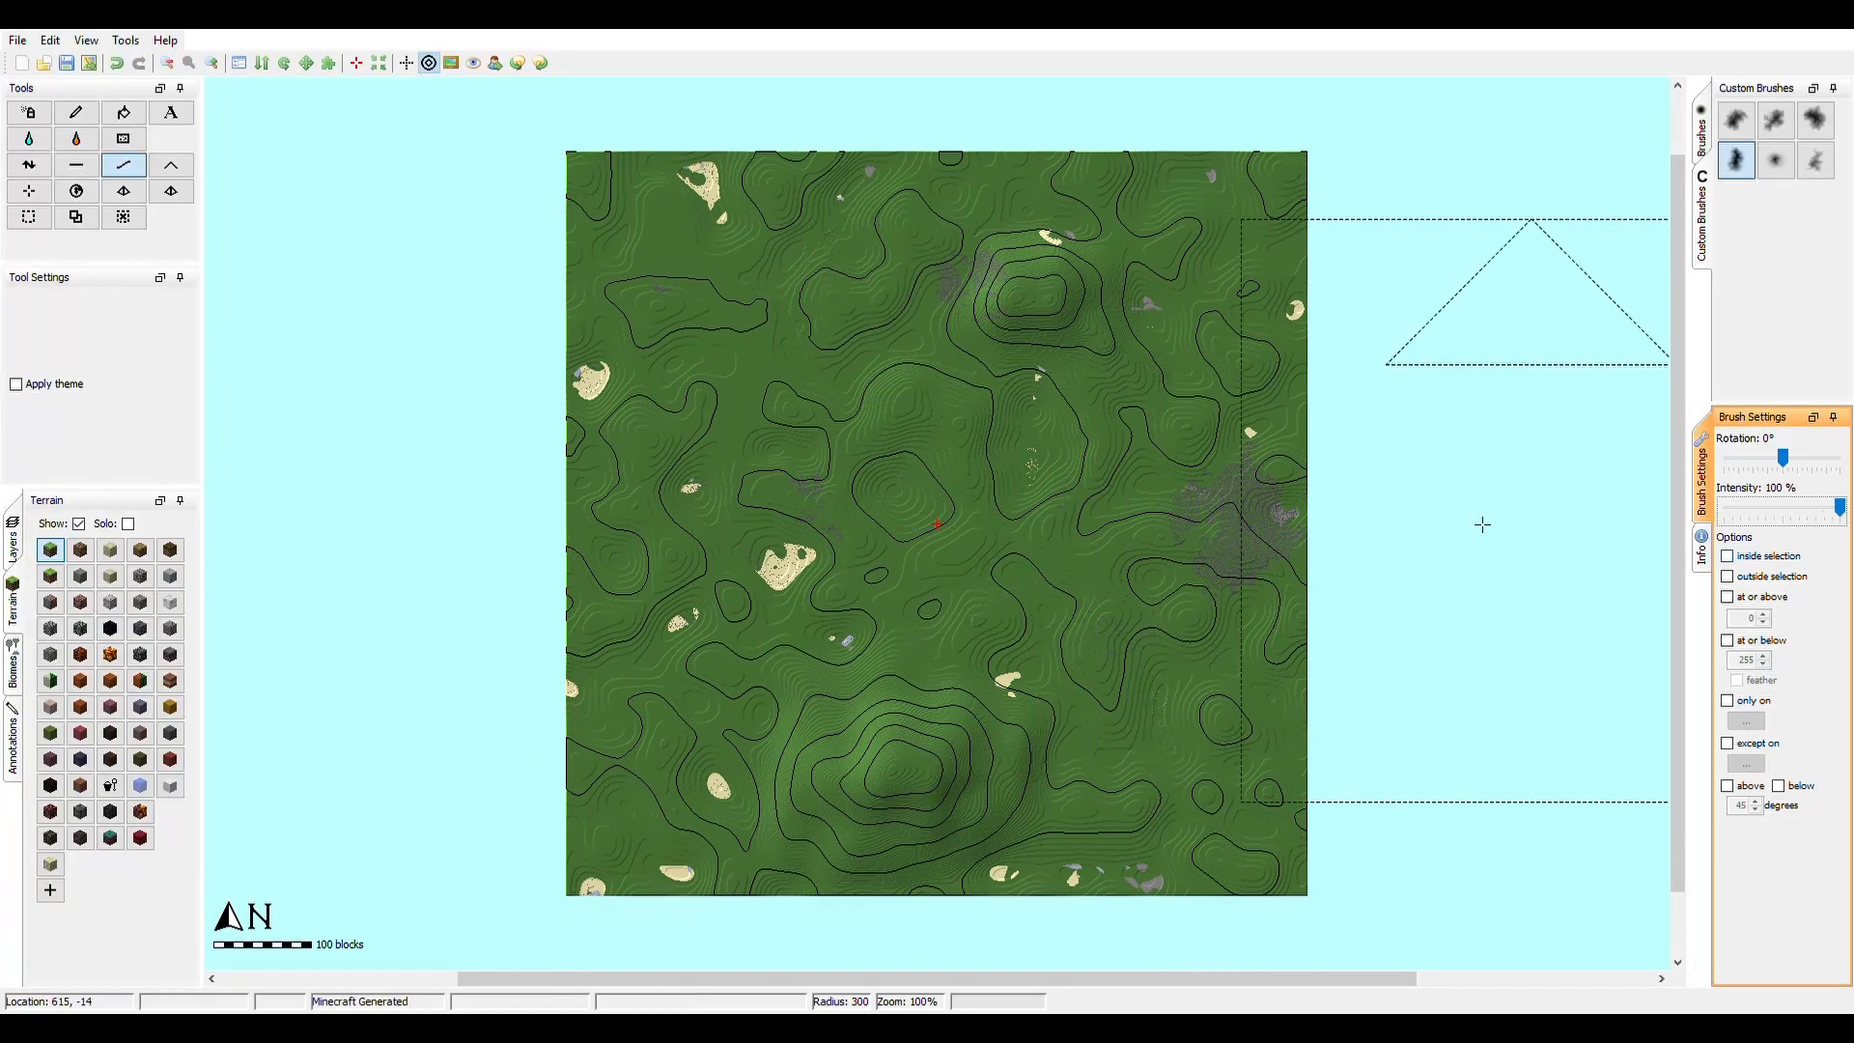
pyautogui.scroll(-15, 869, 503)
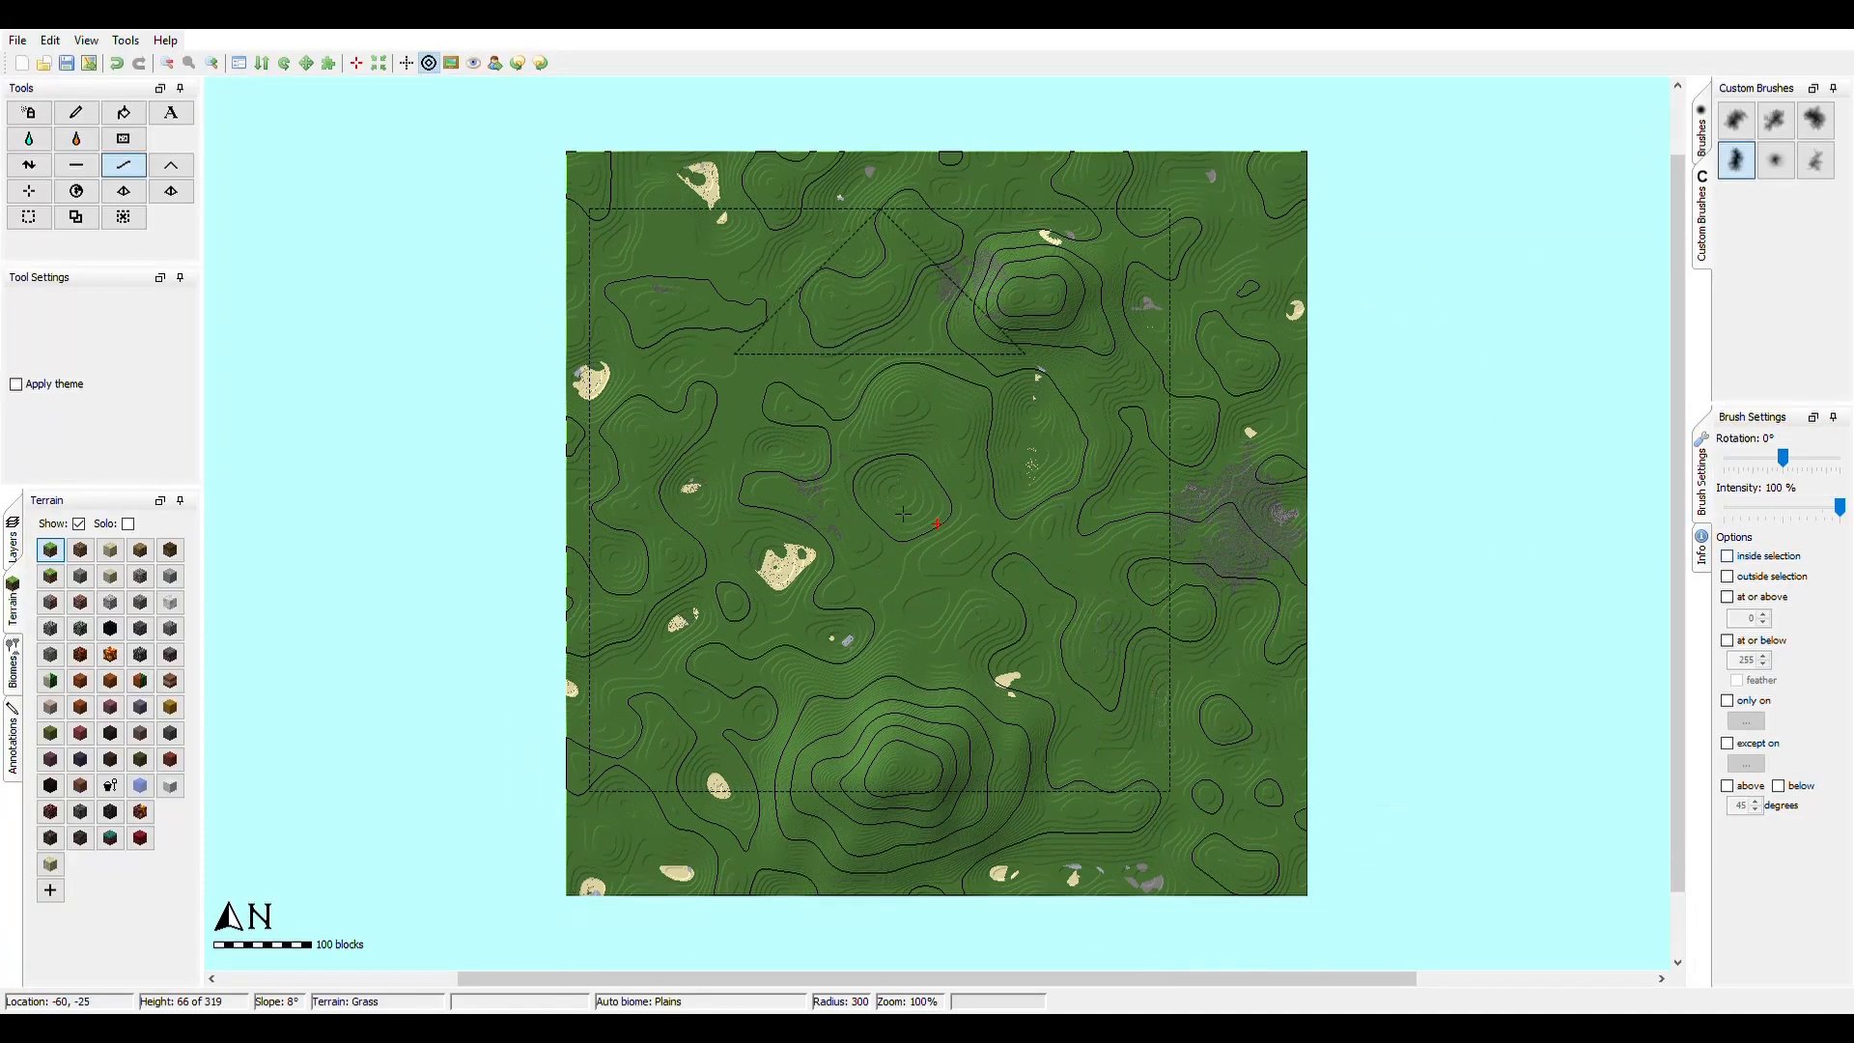
# - Raise a small mountain north-west of the centre and a large one in the north-east with the Raise Mountain tool, theme applied
pyautogui.click(184, 171)
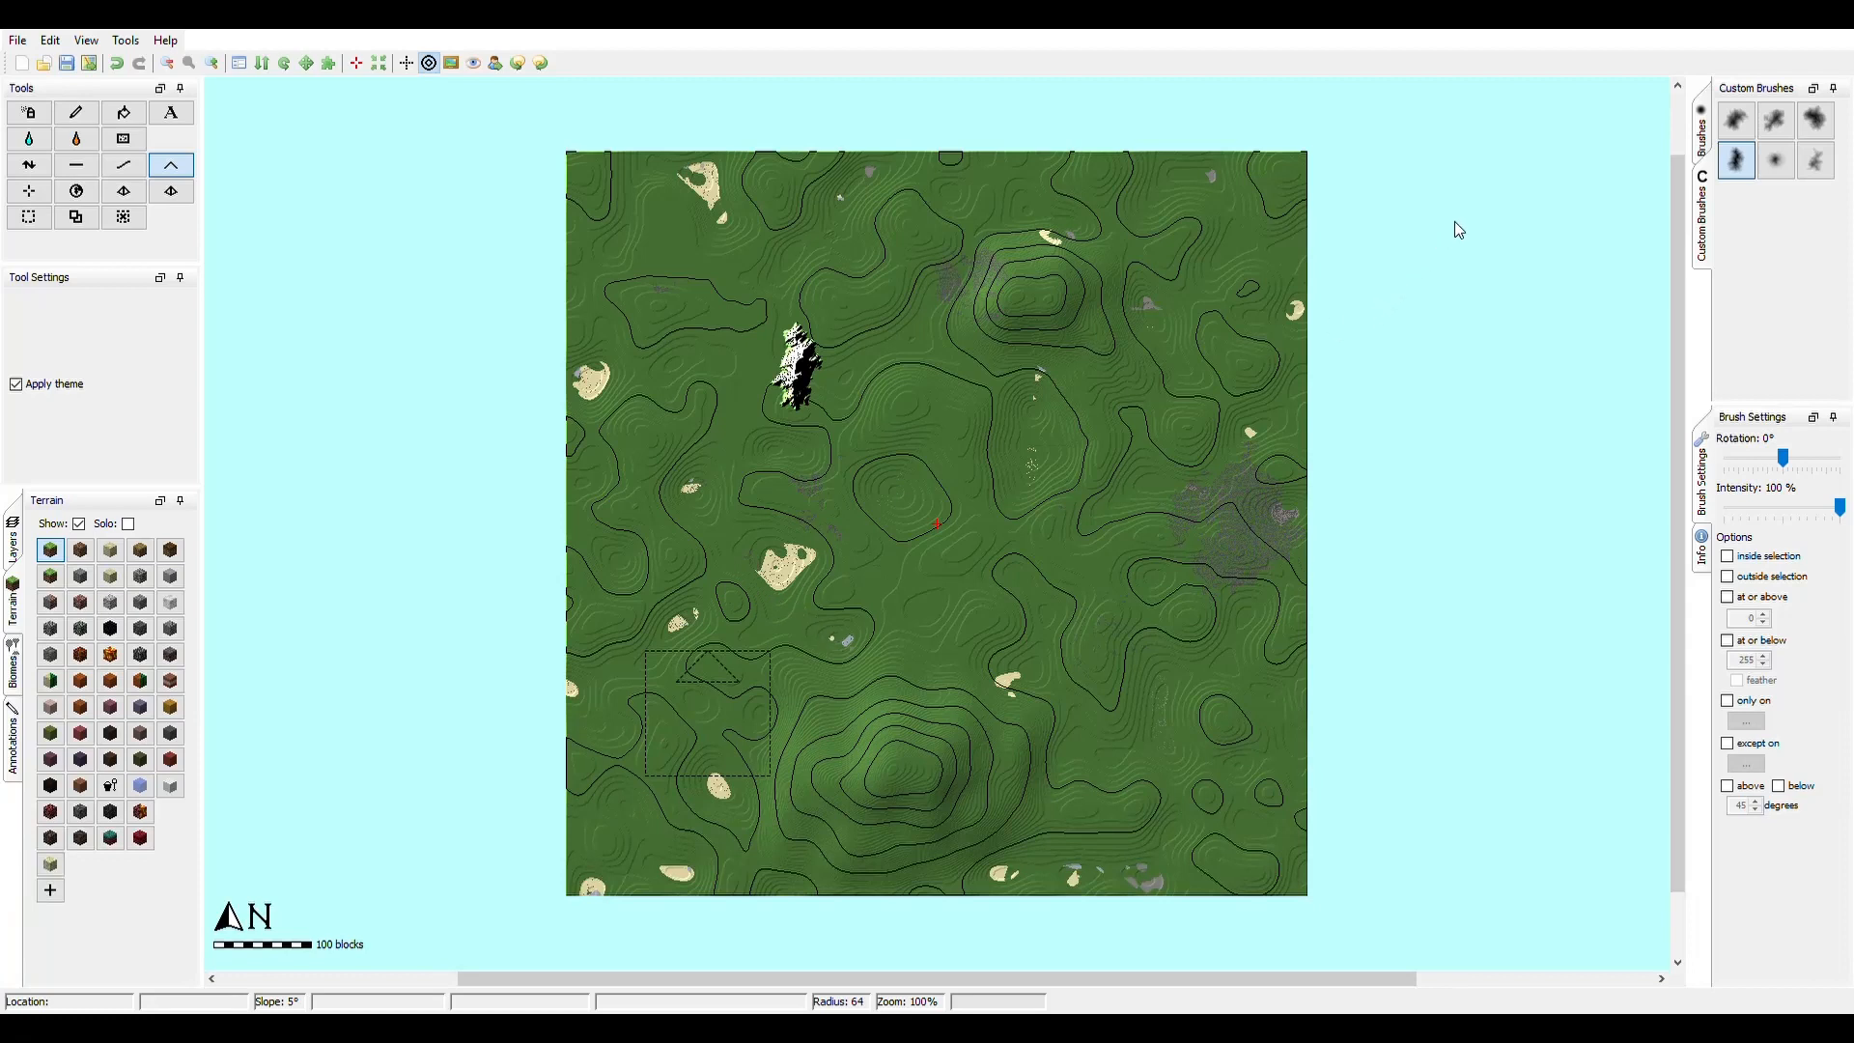
pyautogui.scroll(-13, 1112, 403)
pyautogui.moveTo(1124, 415); pyautogui.dragTo(1112, 404)
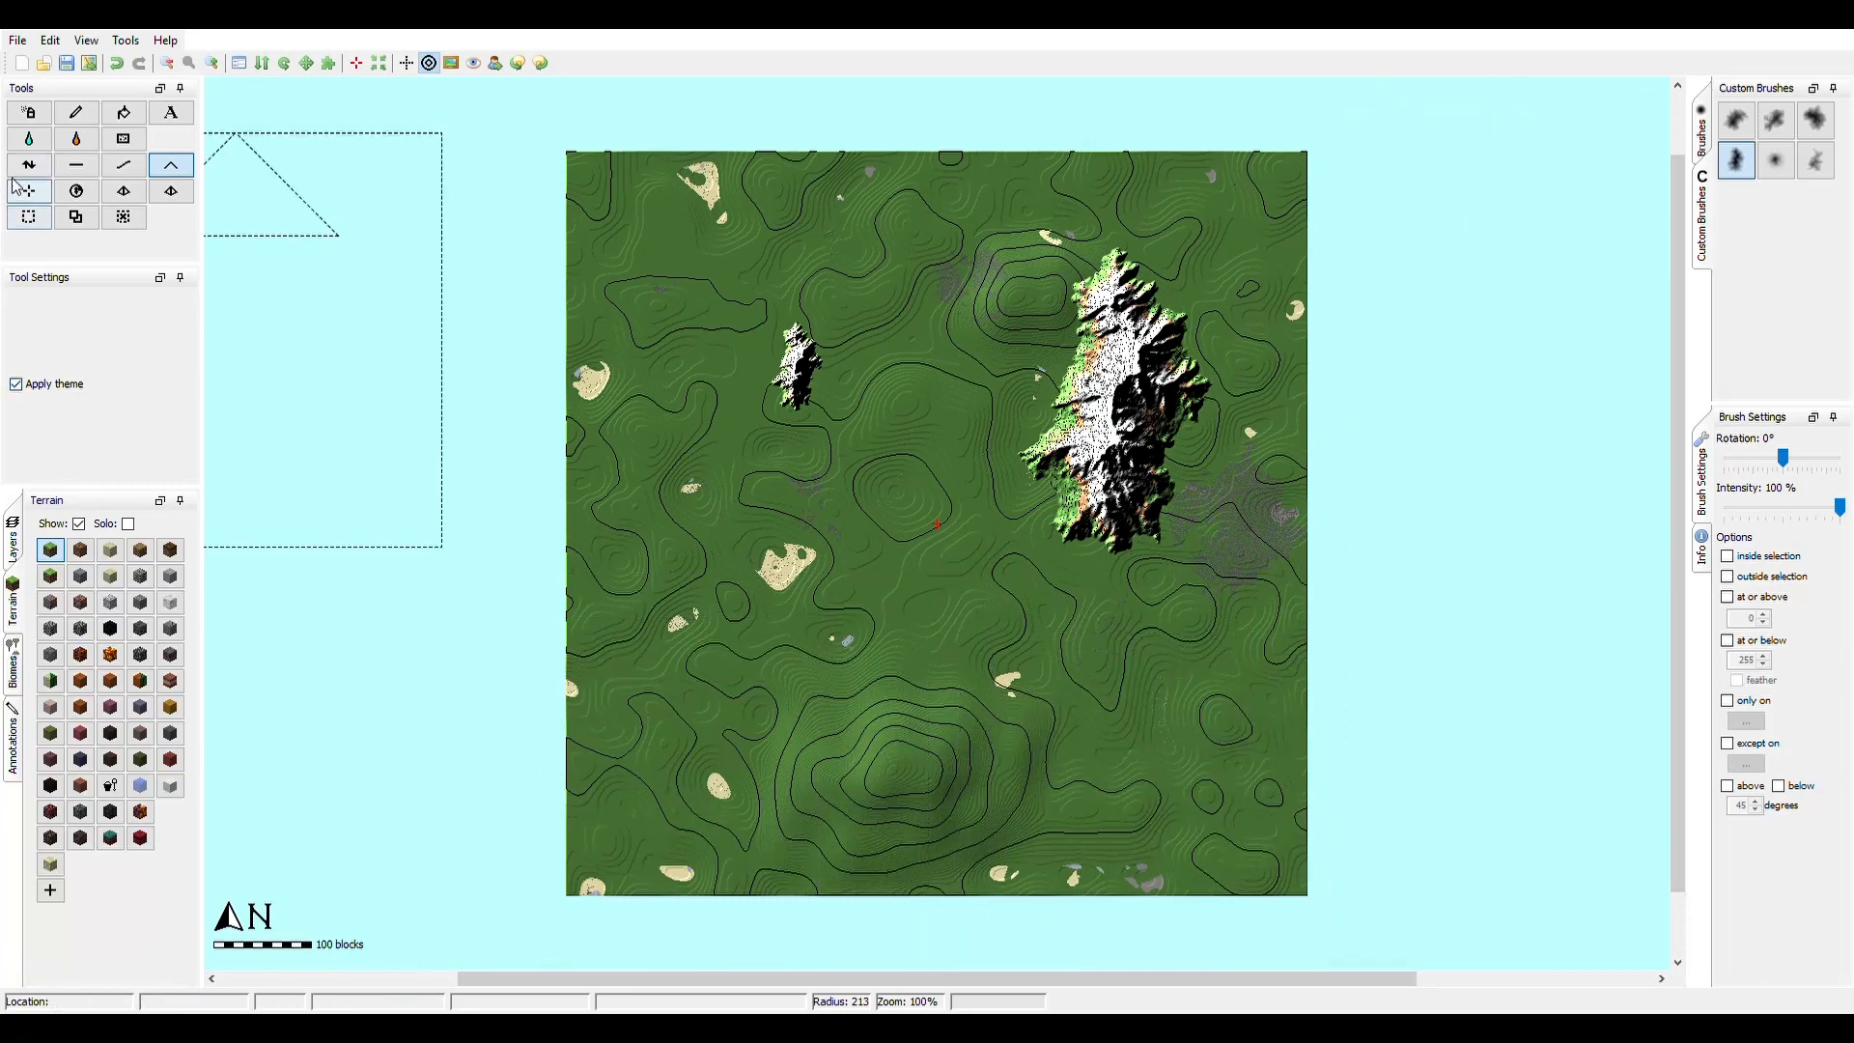
# - Move the world's spawn point to a new spot near the centre of the map
pyautogui.scroll(3, 677, 658)
pyautogui.scroll(10, 683, 666)
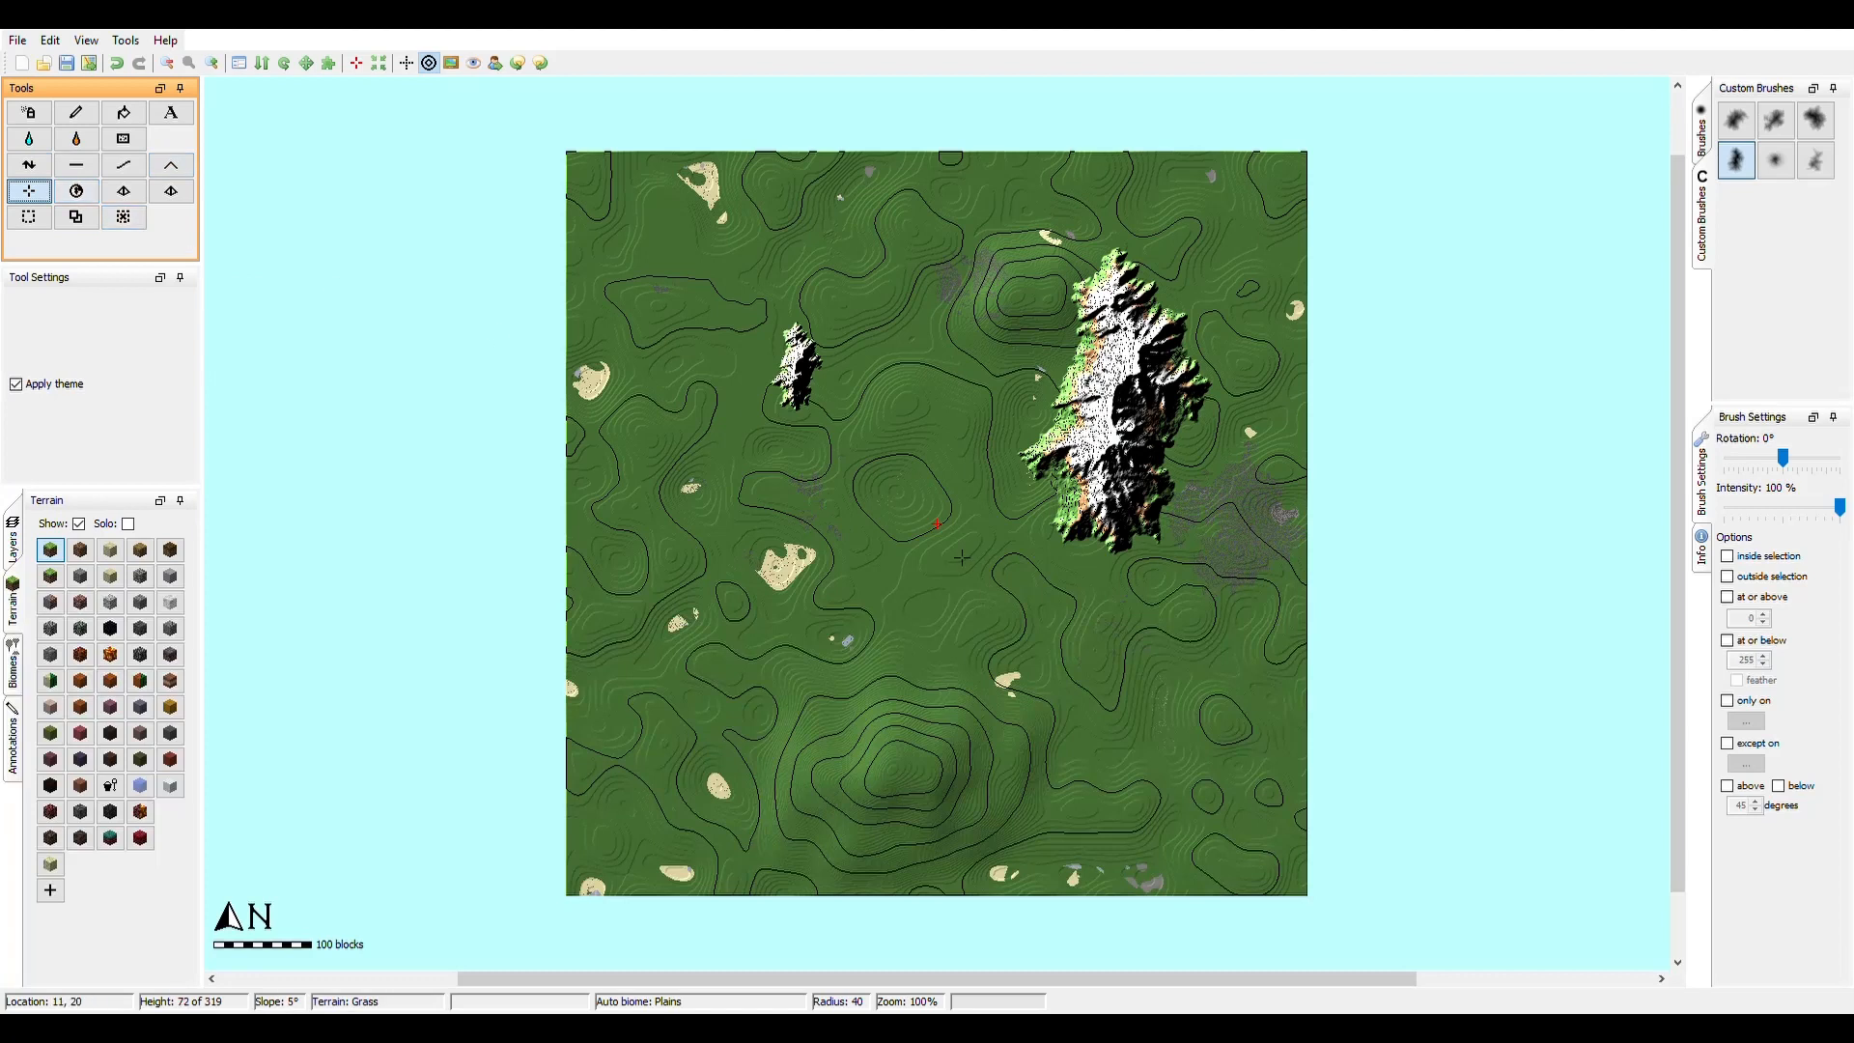
pyautogui.click(993, 380)
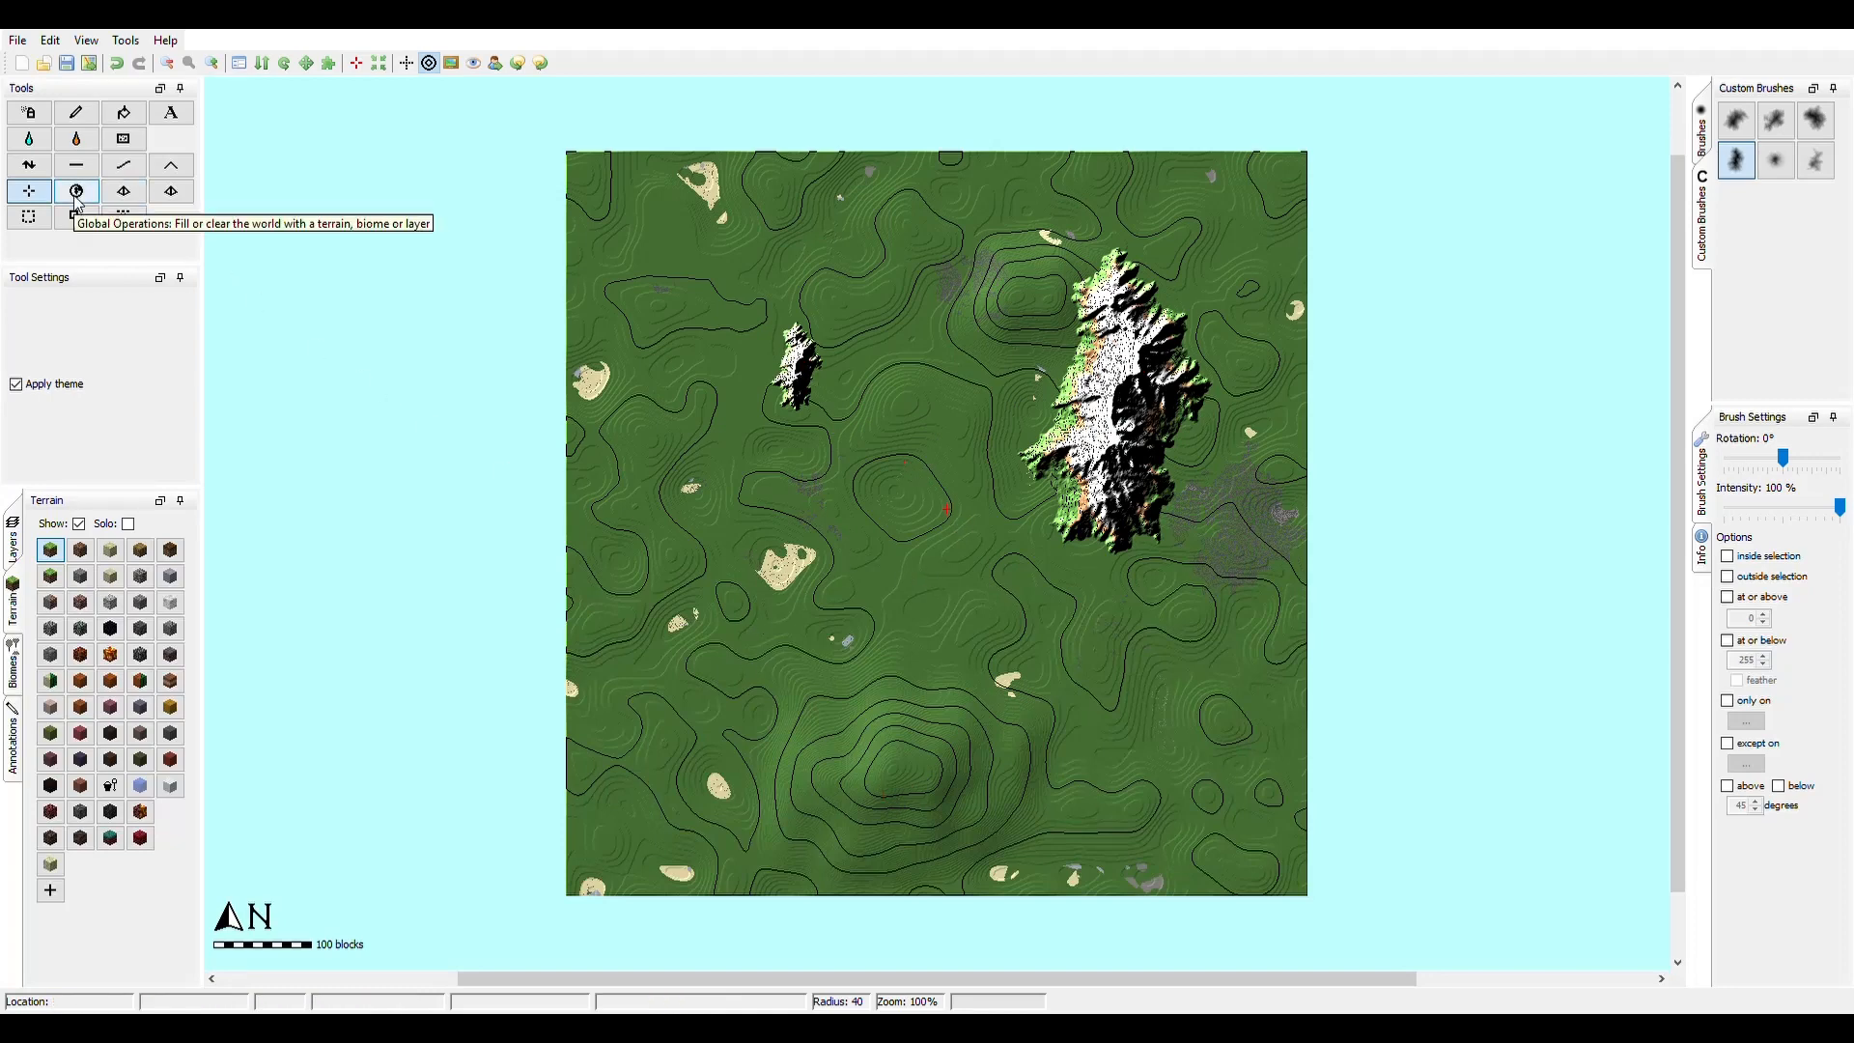
# - Build a large and a small diamond-shaped sandstone pyramid, plus a large square pyramid, across the west and centre of the map
pyautogui.click(120, 198)
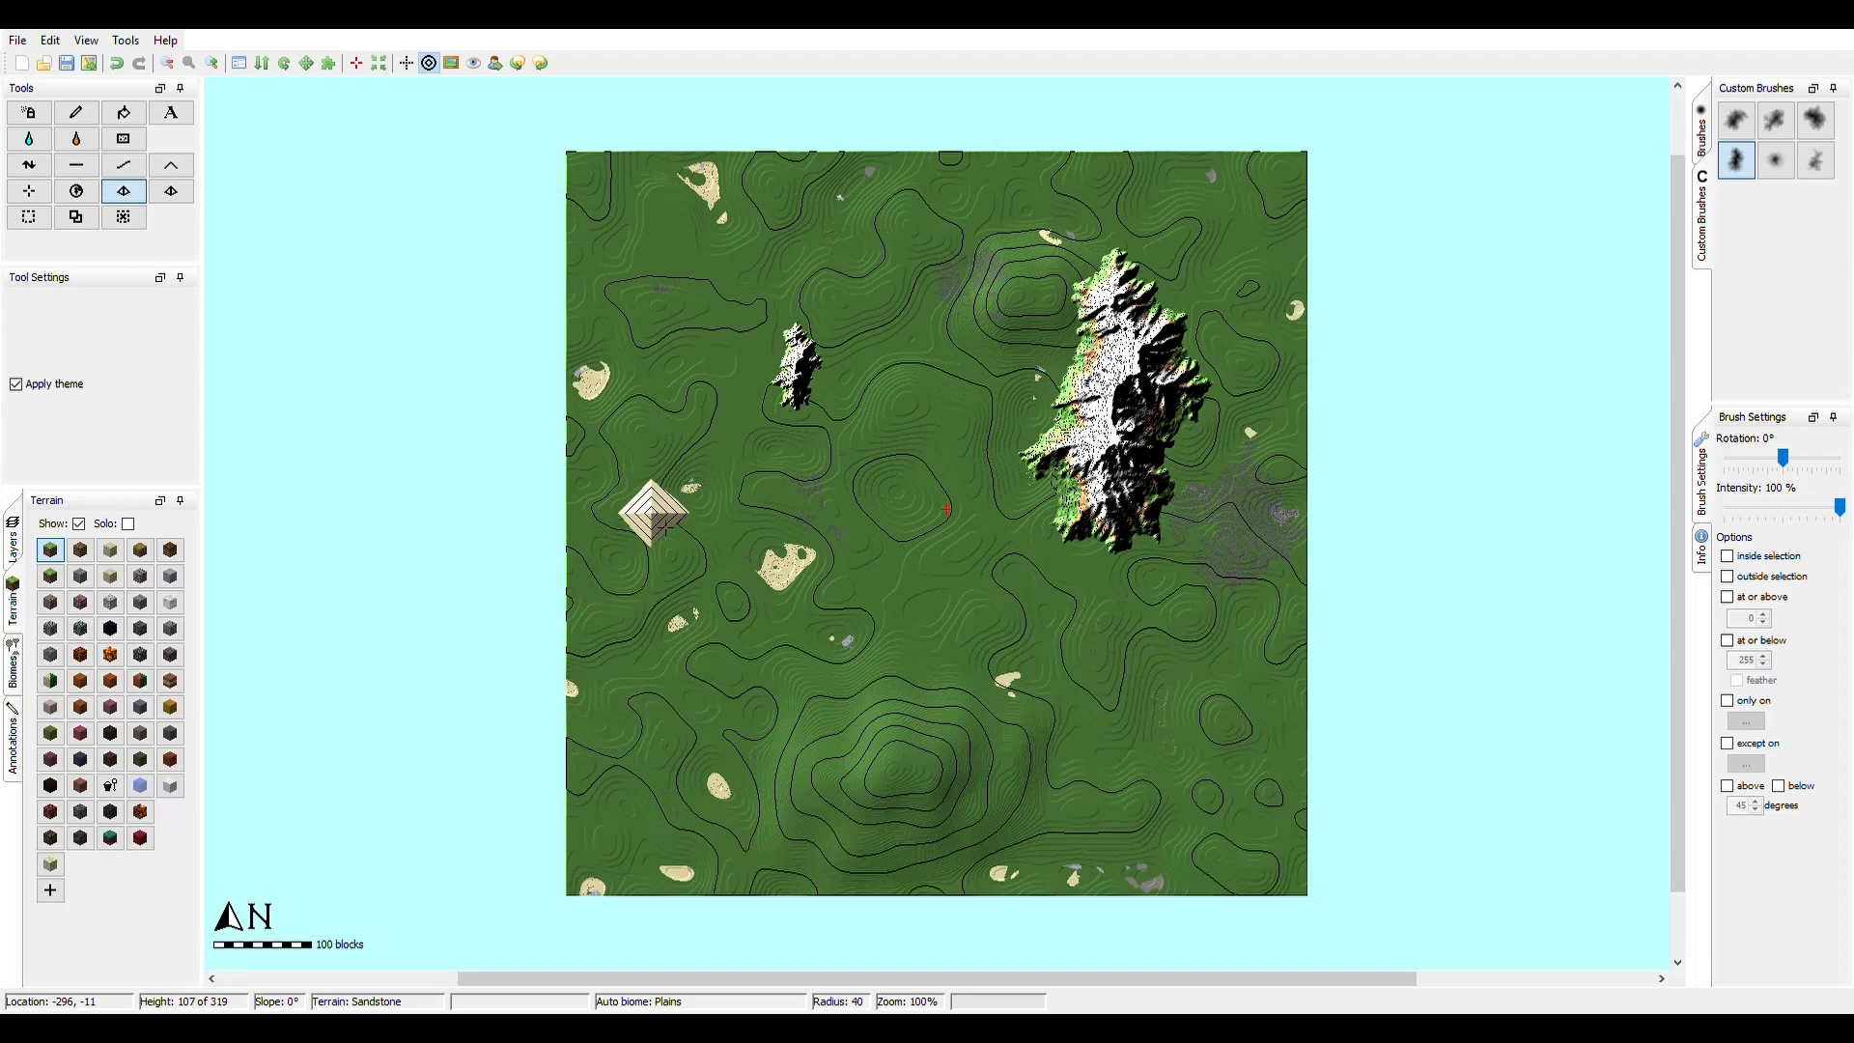
pyautogui.moveTo(665, 527); pyautogui.dragTo(664, 526)
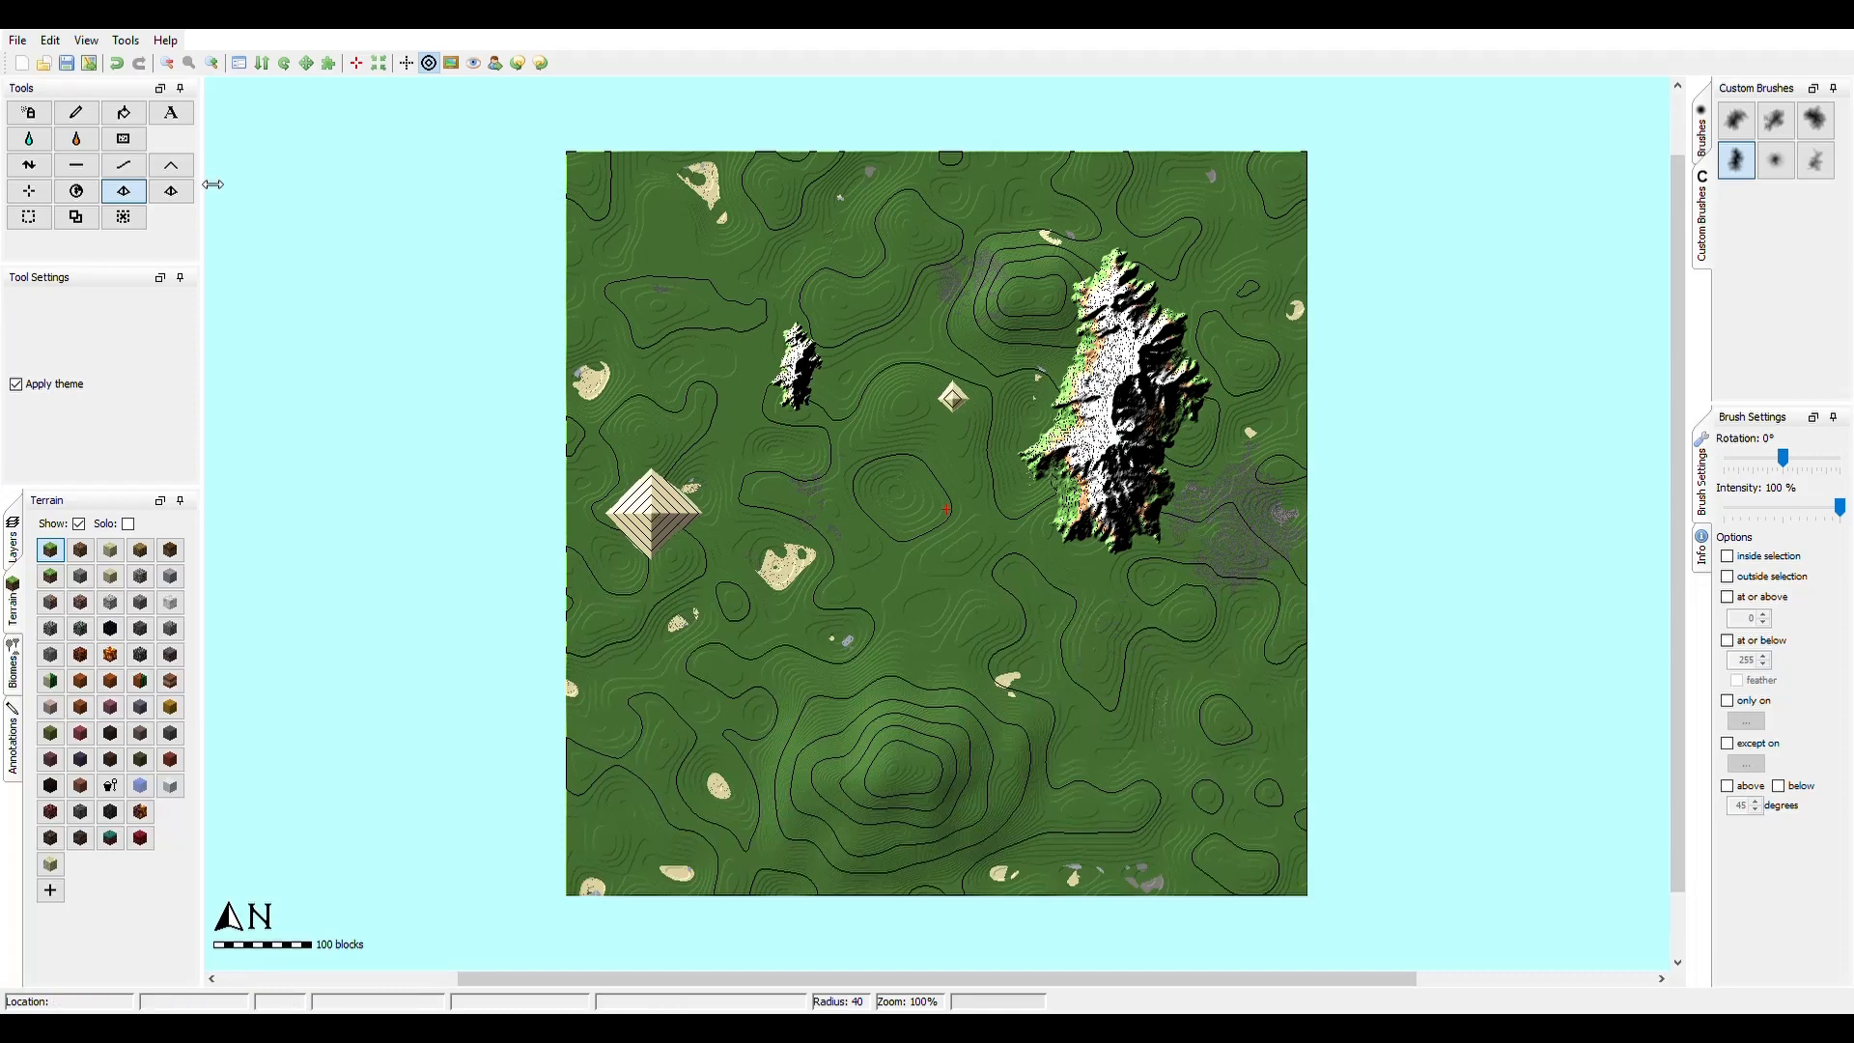
pyautogui.click(171, 190)
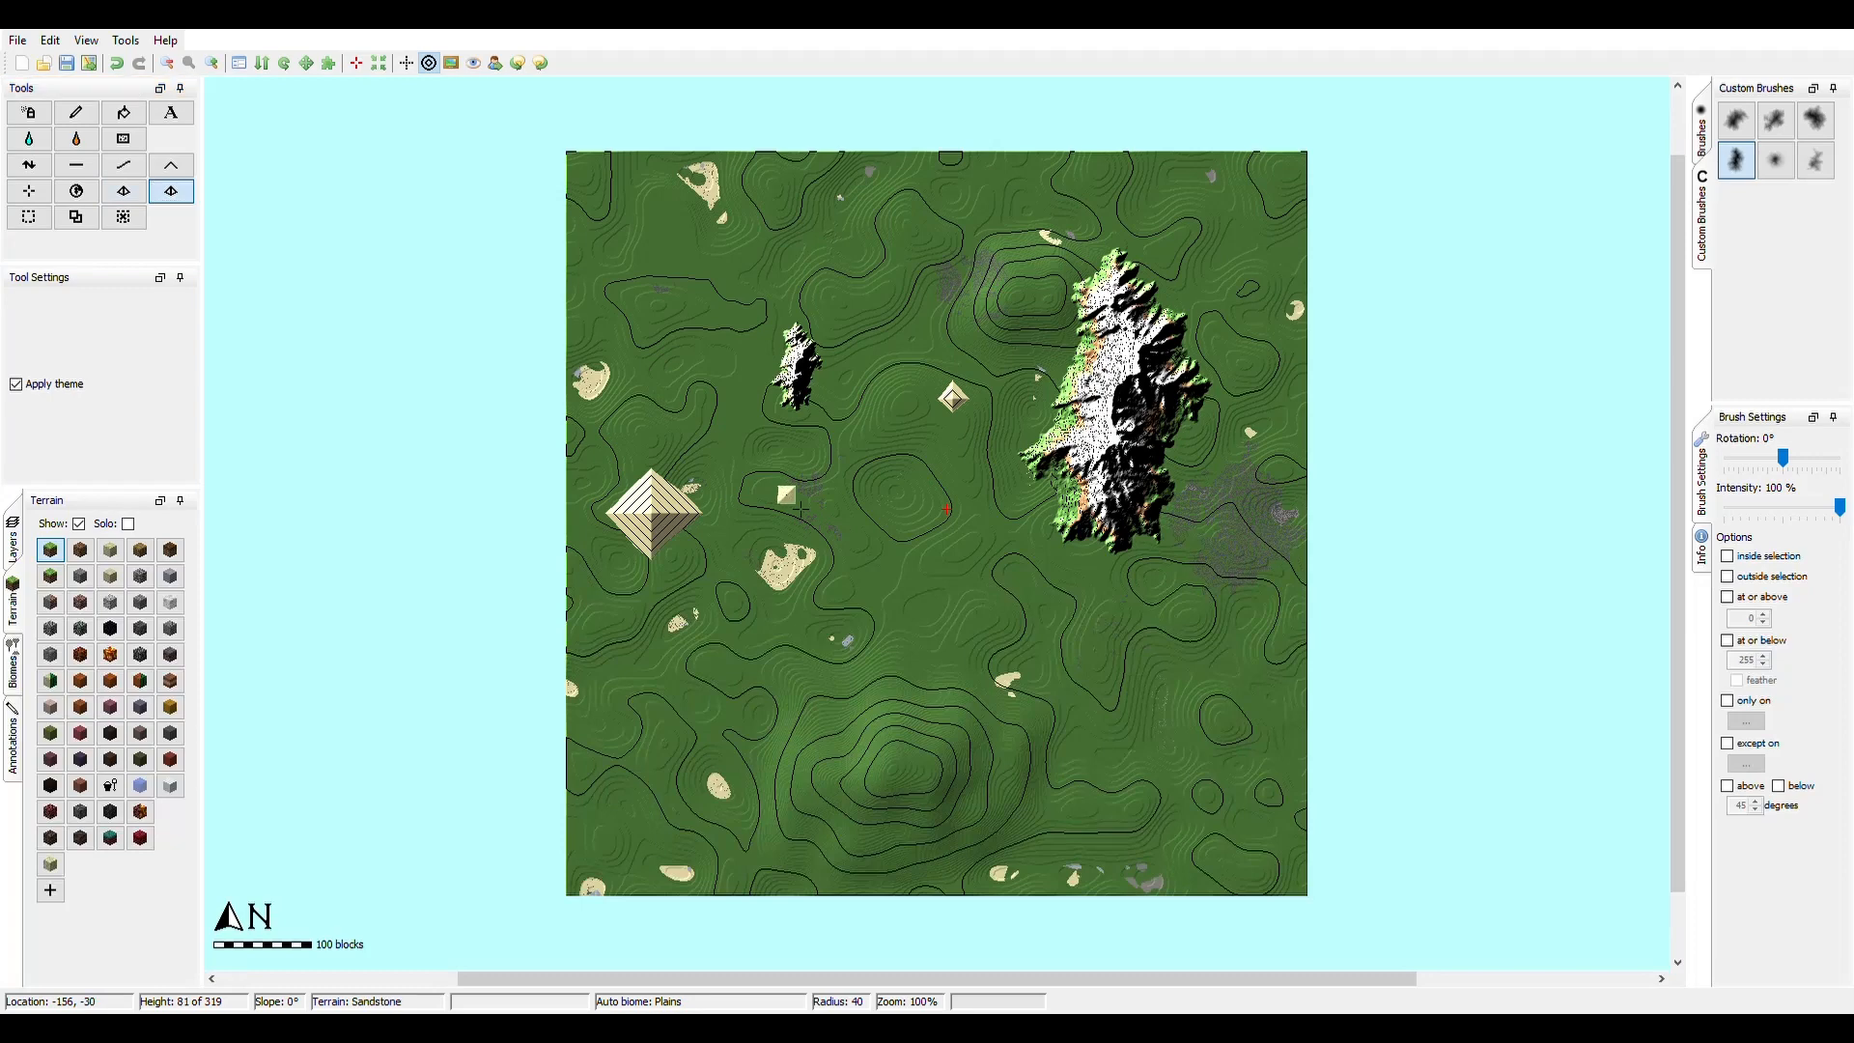
pyautogui.moveTo(801, 508); pyautogui.dragTo(802, 508)
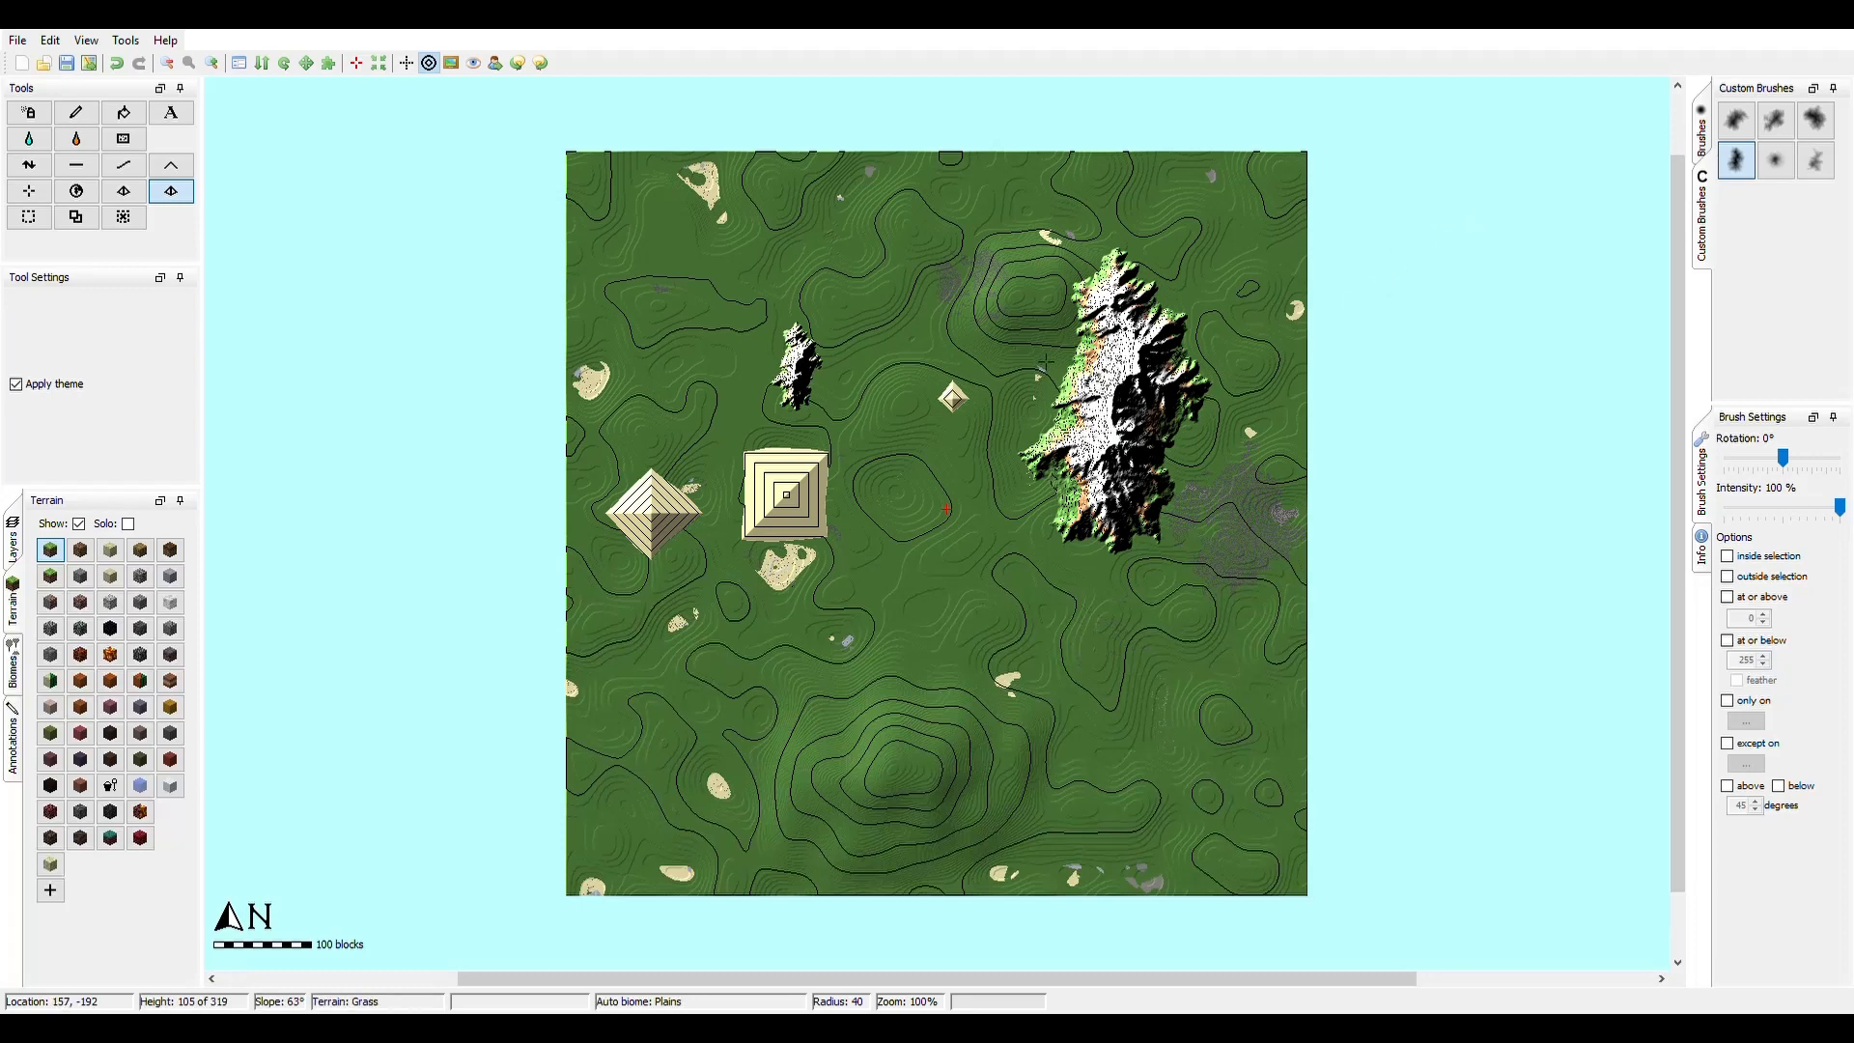
# - Select a square area north of the centre and paste copies of it over the mountains, pyramids and surrounding terrain
pyautogui.click(36, 221)
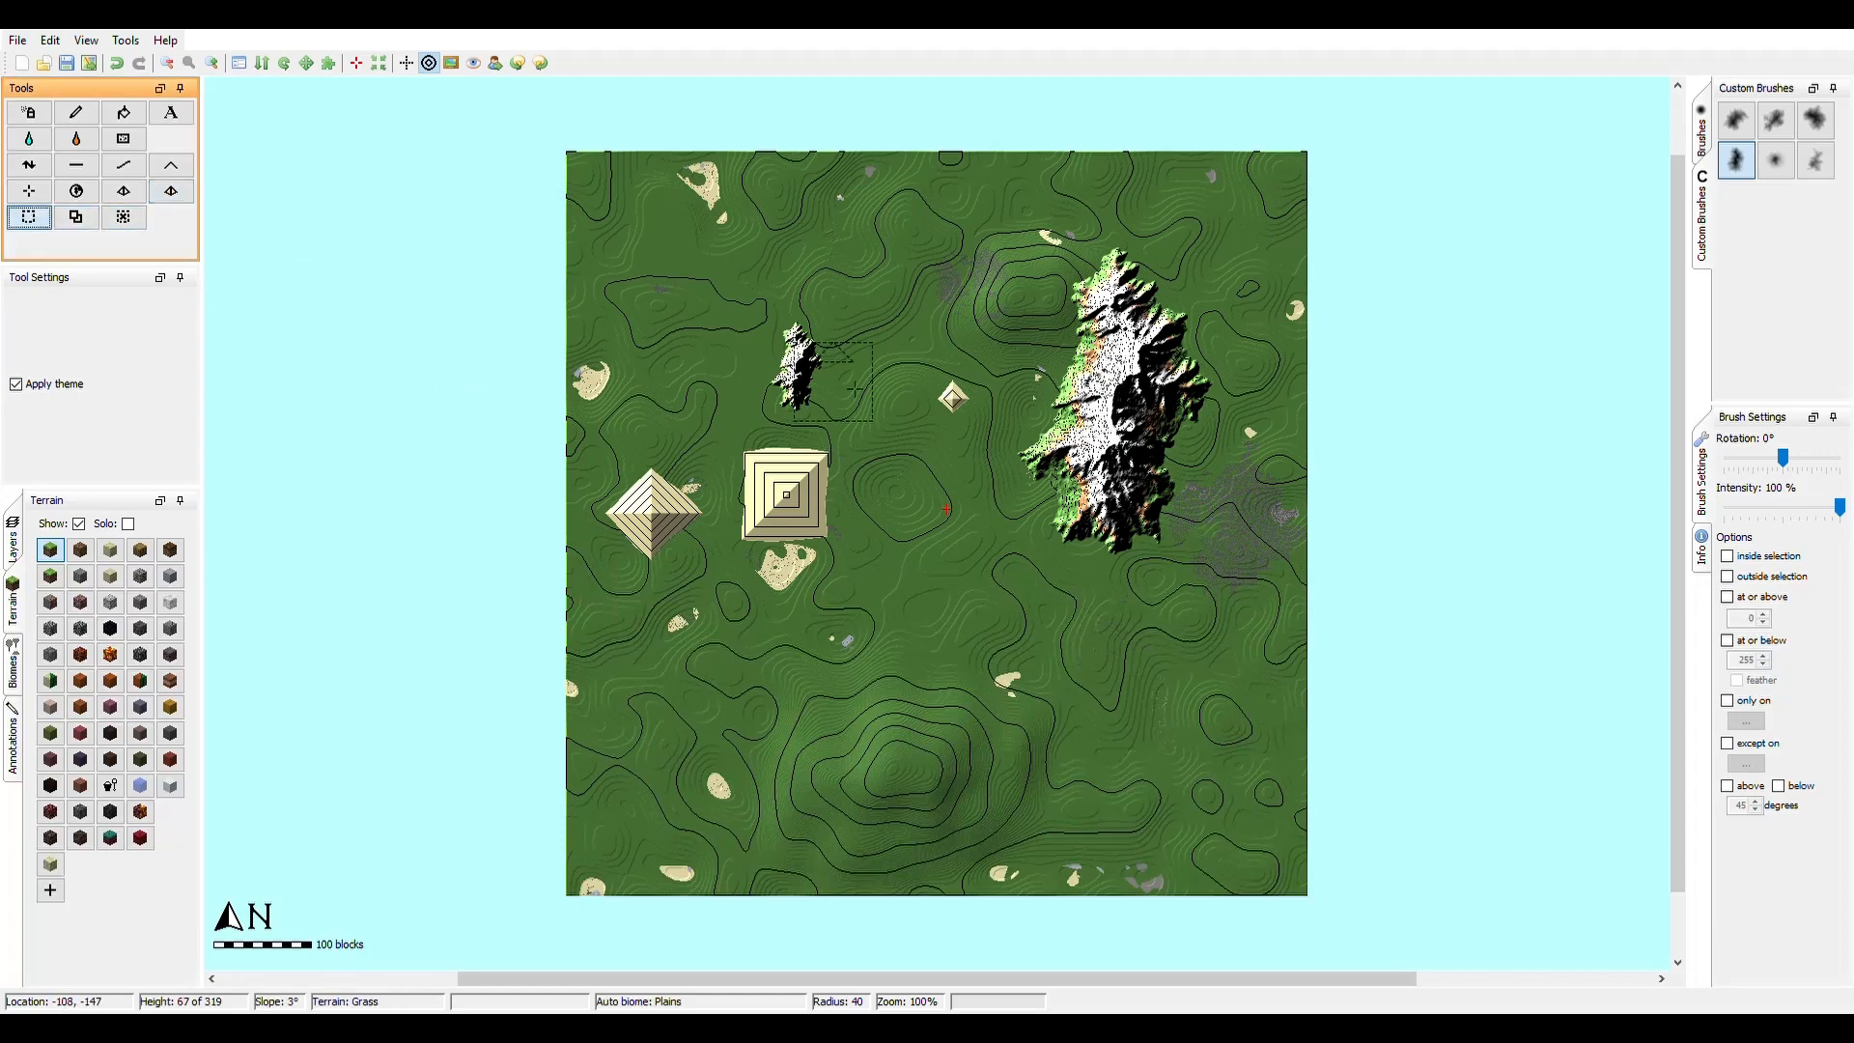
pyautogui.click(94, 215)
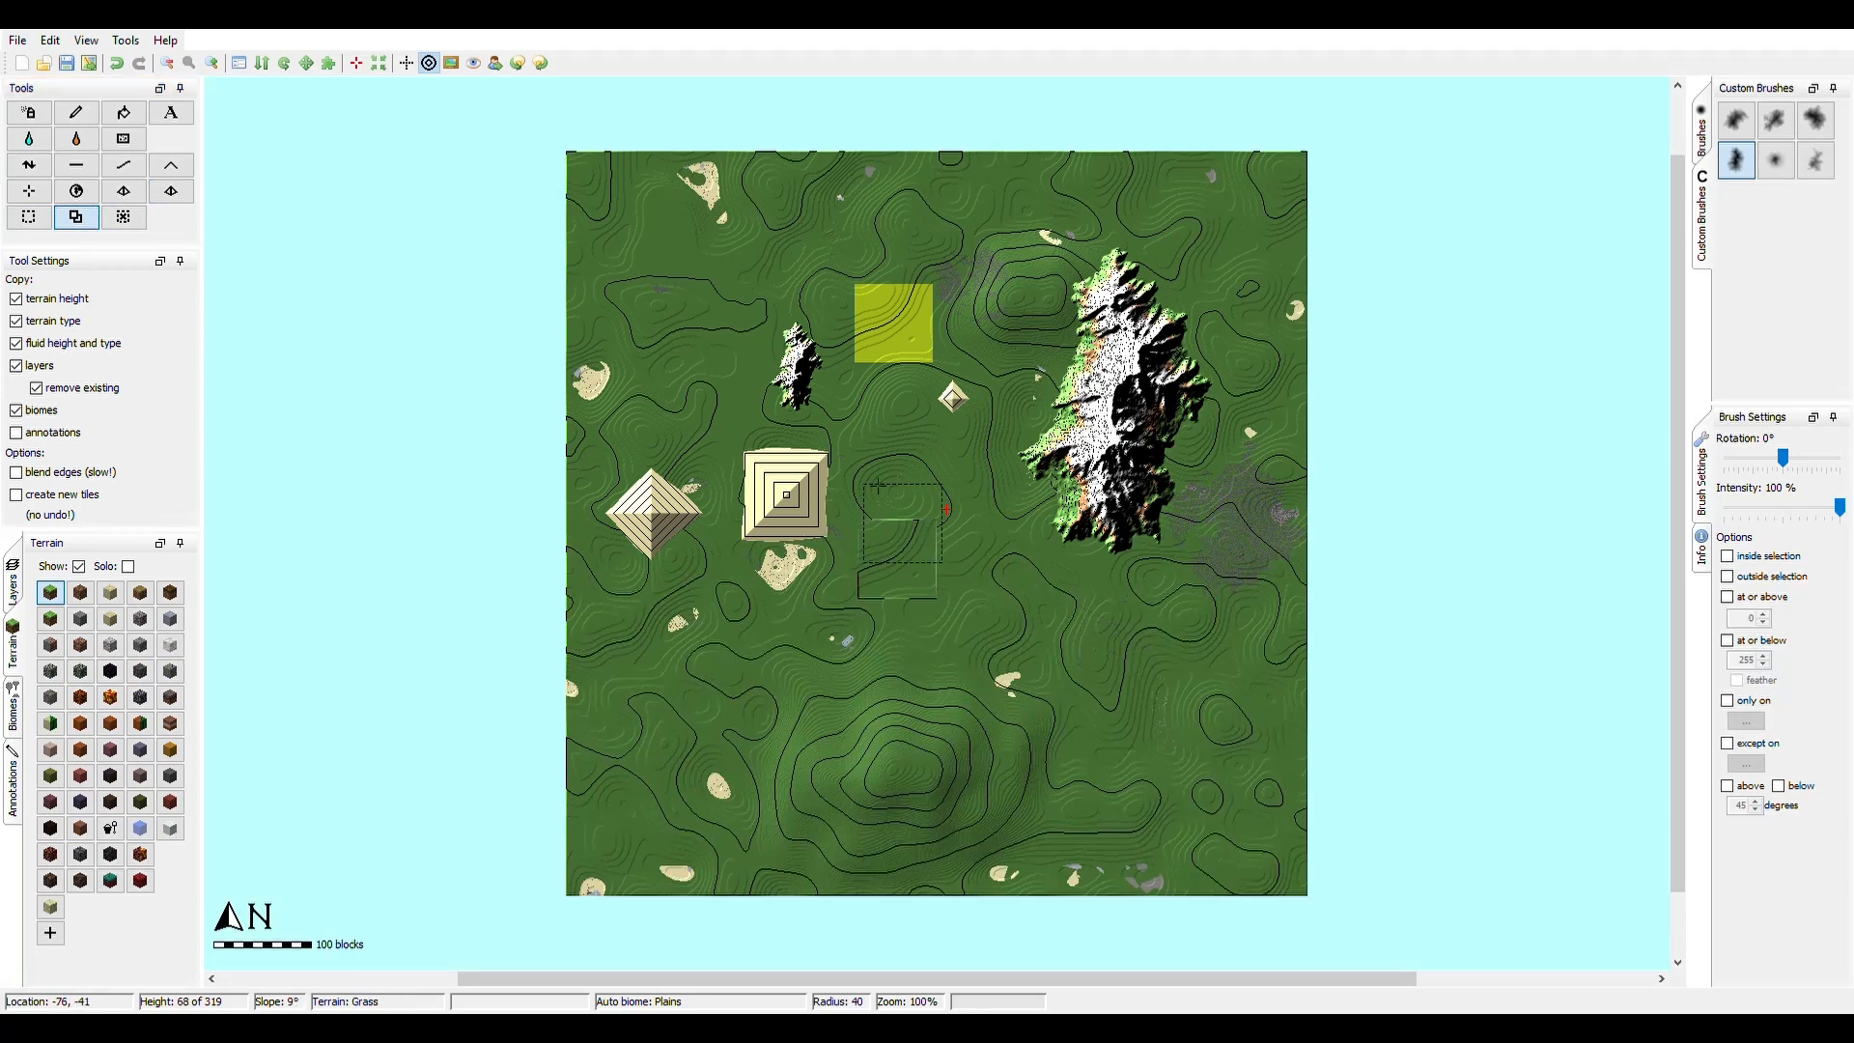
pyautogui.click(944, 345)
pyautogui.click(1060, 300)
pyautogui.click(1130, 390)
pyautogui.click(1041, 354)
pyautogui.click(1005, 466)
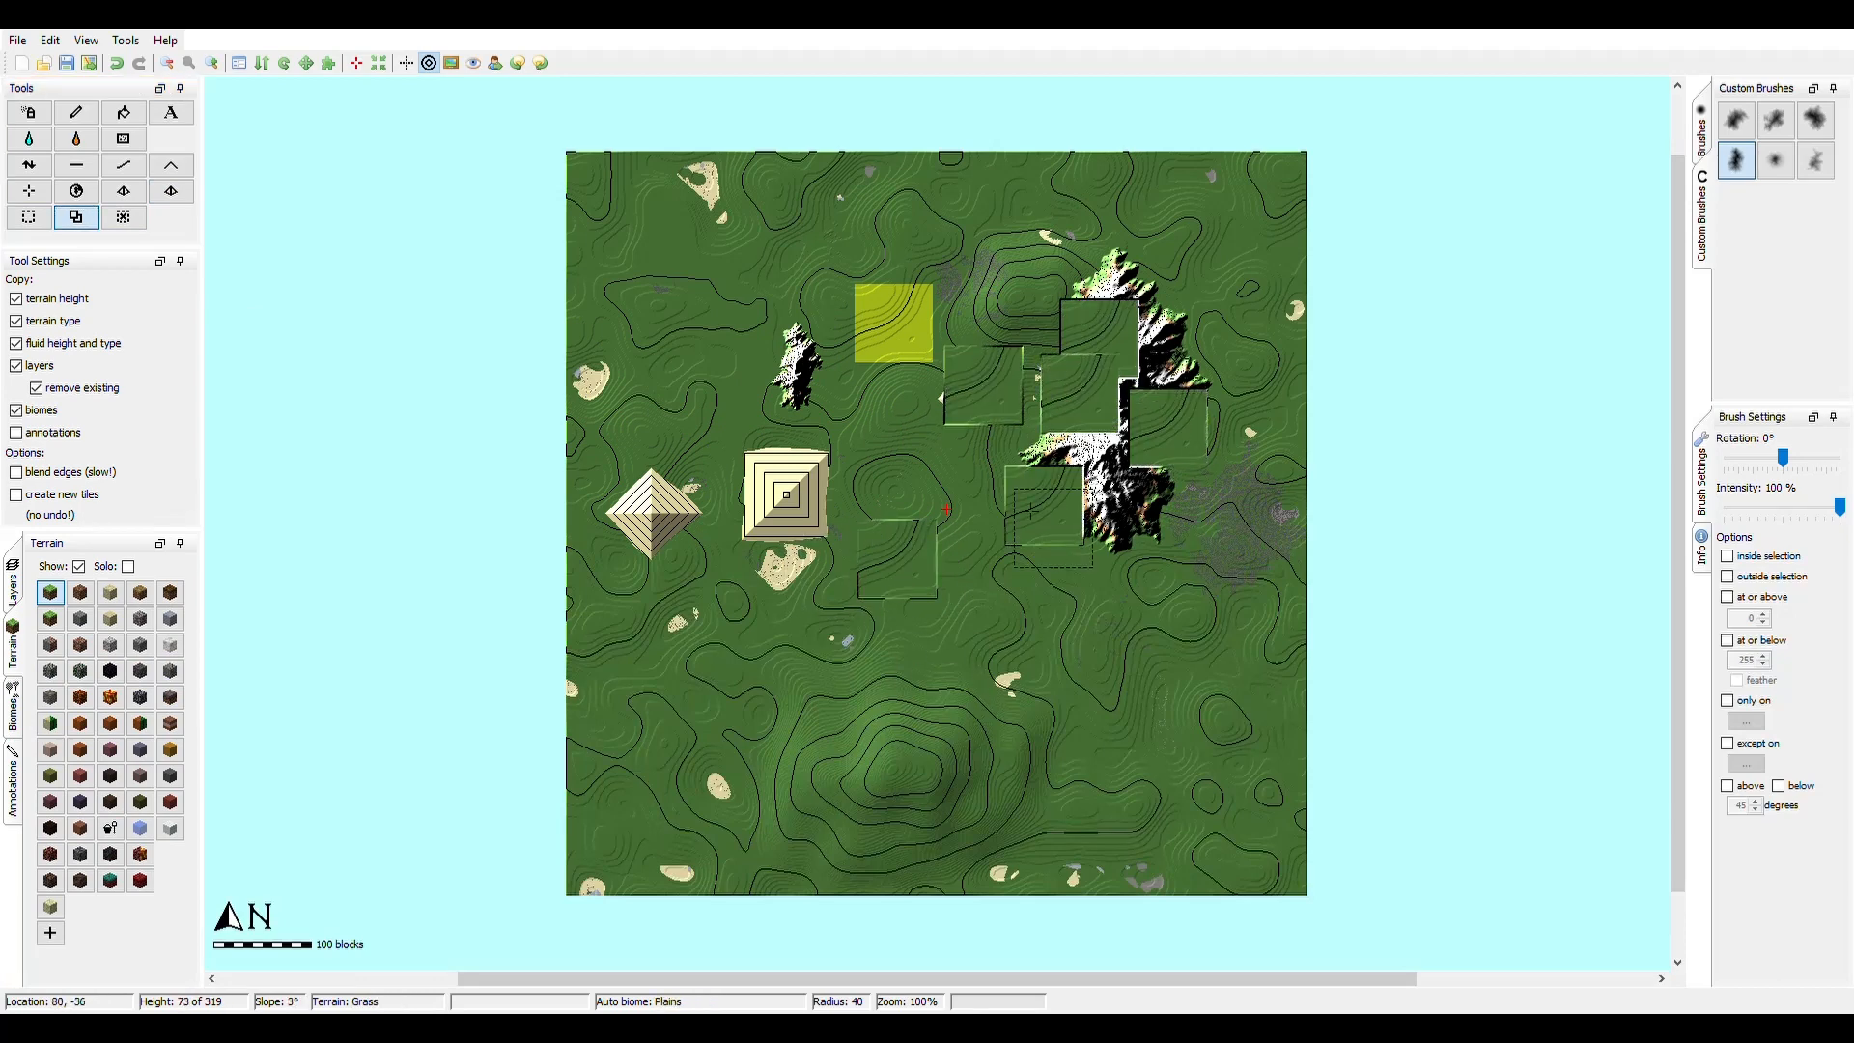
pyautogui.click(1062, 621)
pyautogui.click(903, 699)
pyautogui.click(871, 757)
pyautogui.click(729, 706)
pyautogui.click(613, 589)
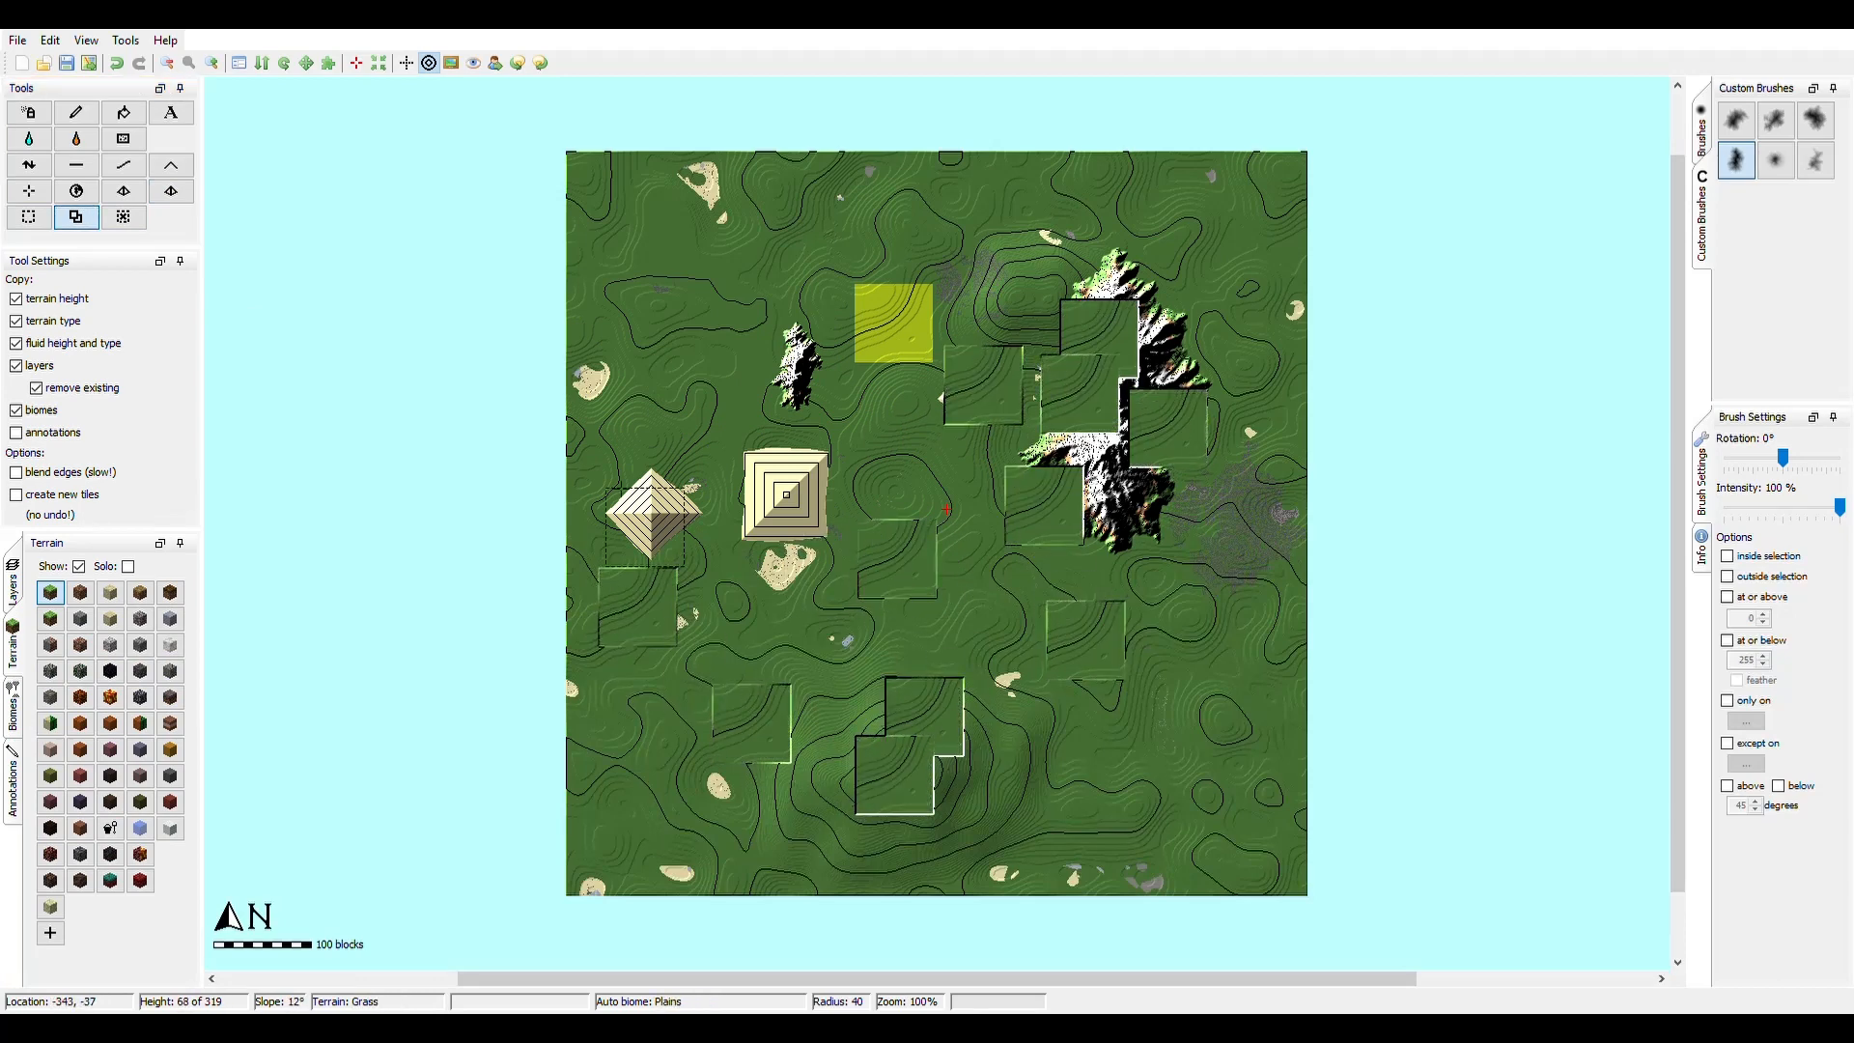
pyautogui.click(627, 433)
pyautogui.click(639, 492)
pyautogui.click(920, 502)
pyautogui.click(828, 489)
pyautogui.click(733, 336)
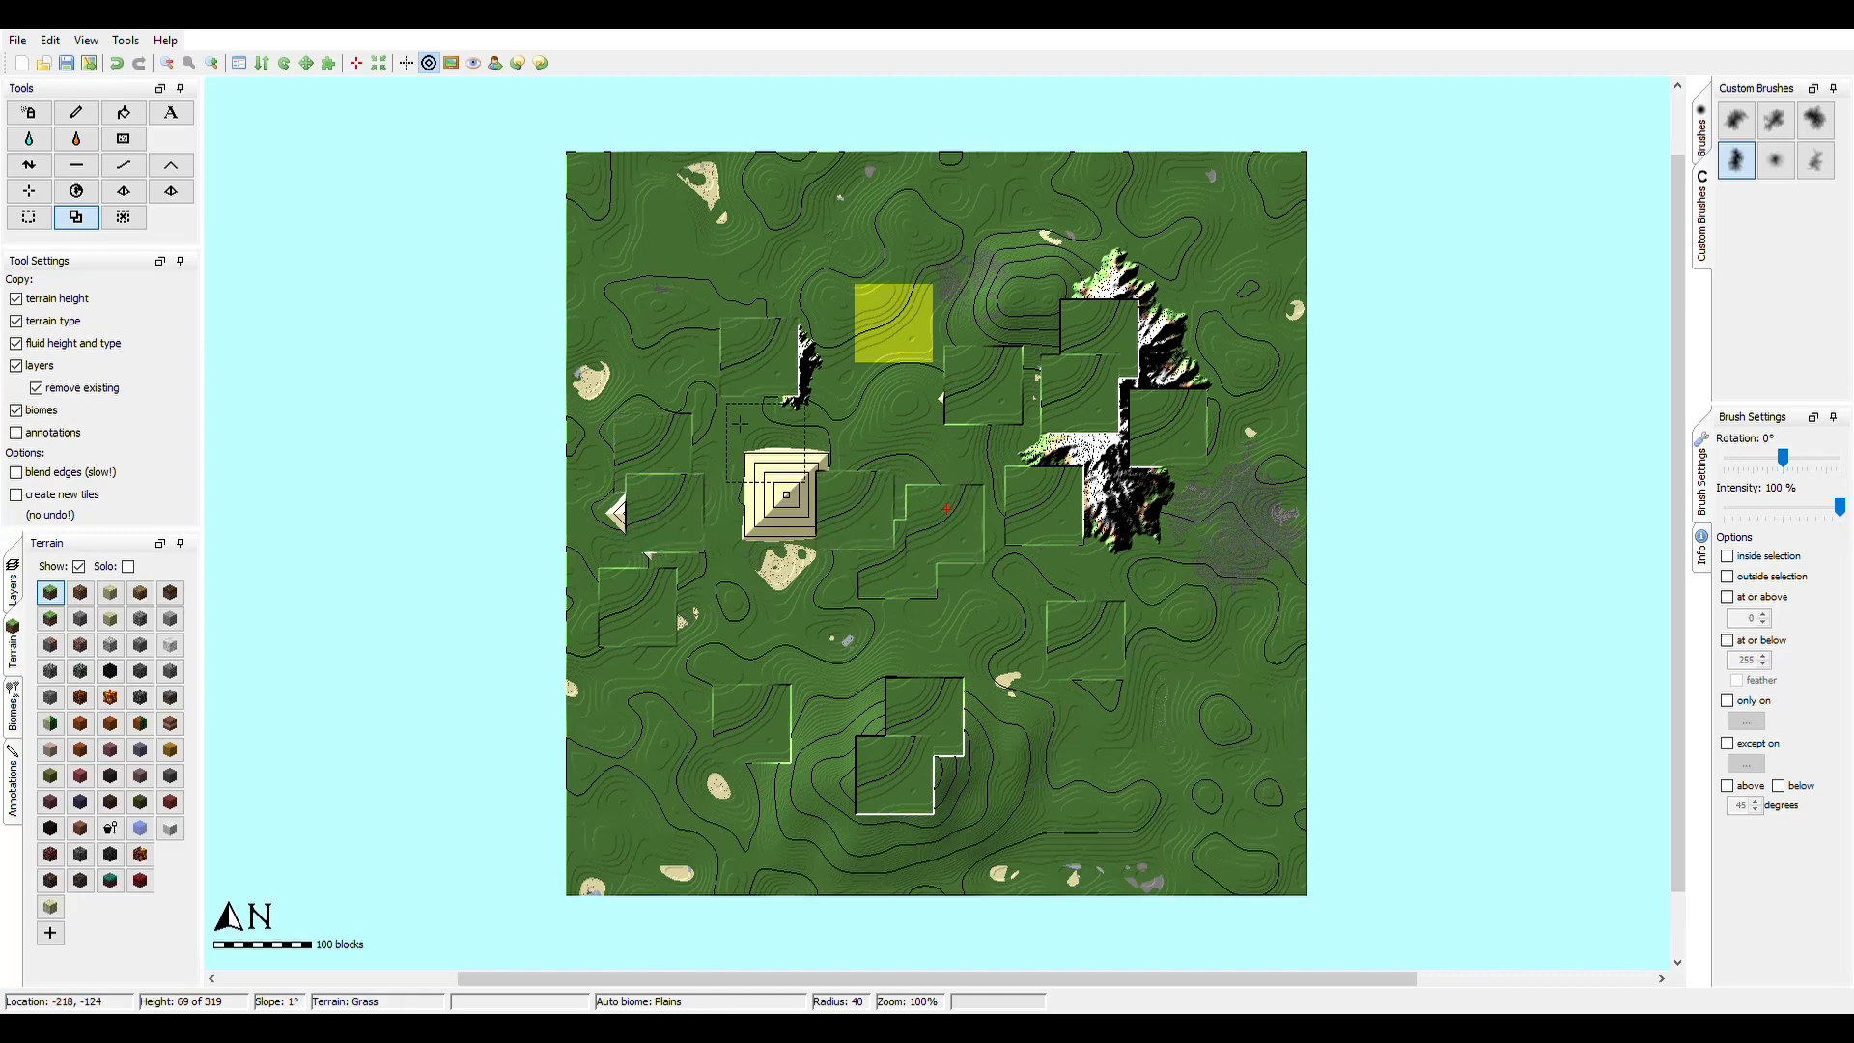
pyautogui.click(733, 462)
pyautogui.click(764, 184)
pyautogui.click(960, 288)
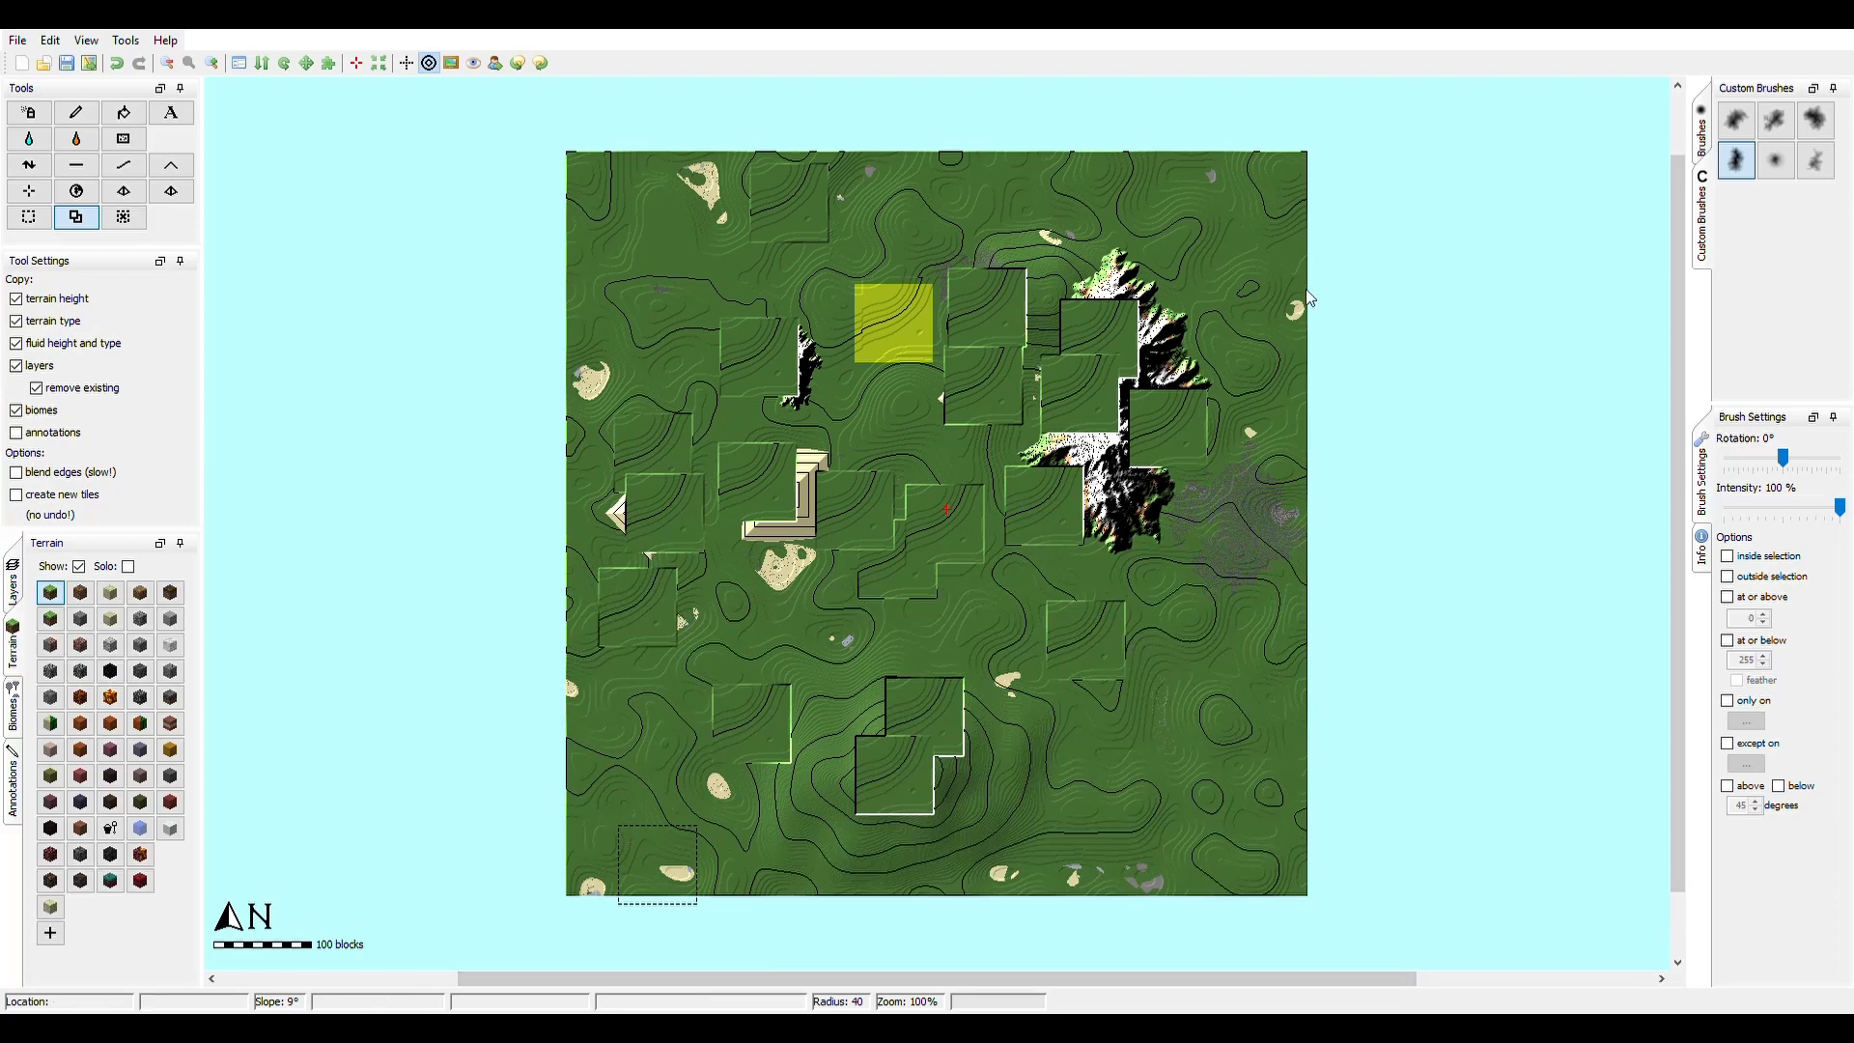
pyautogui.click(835, 322)
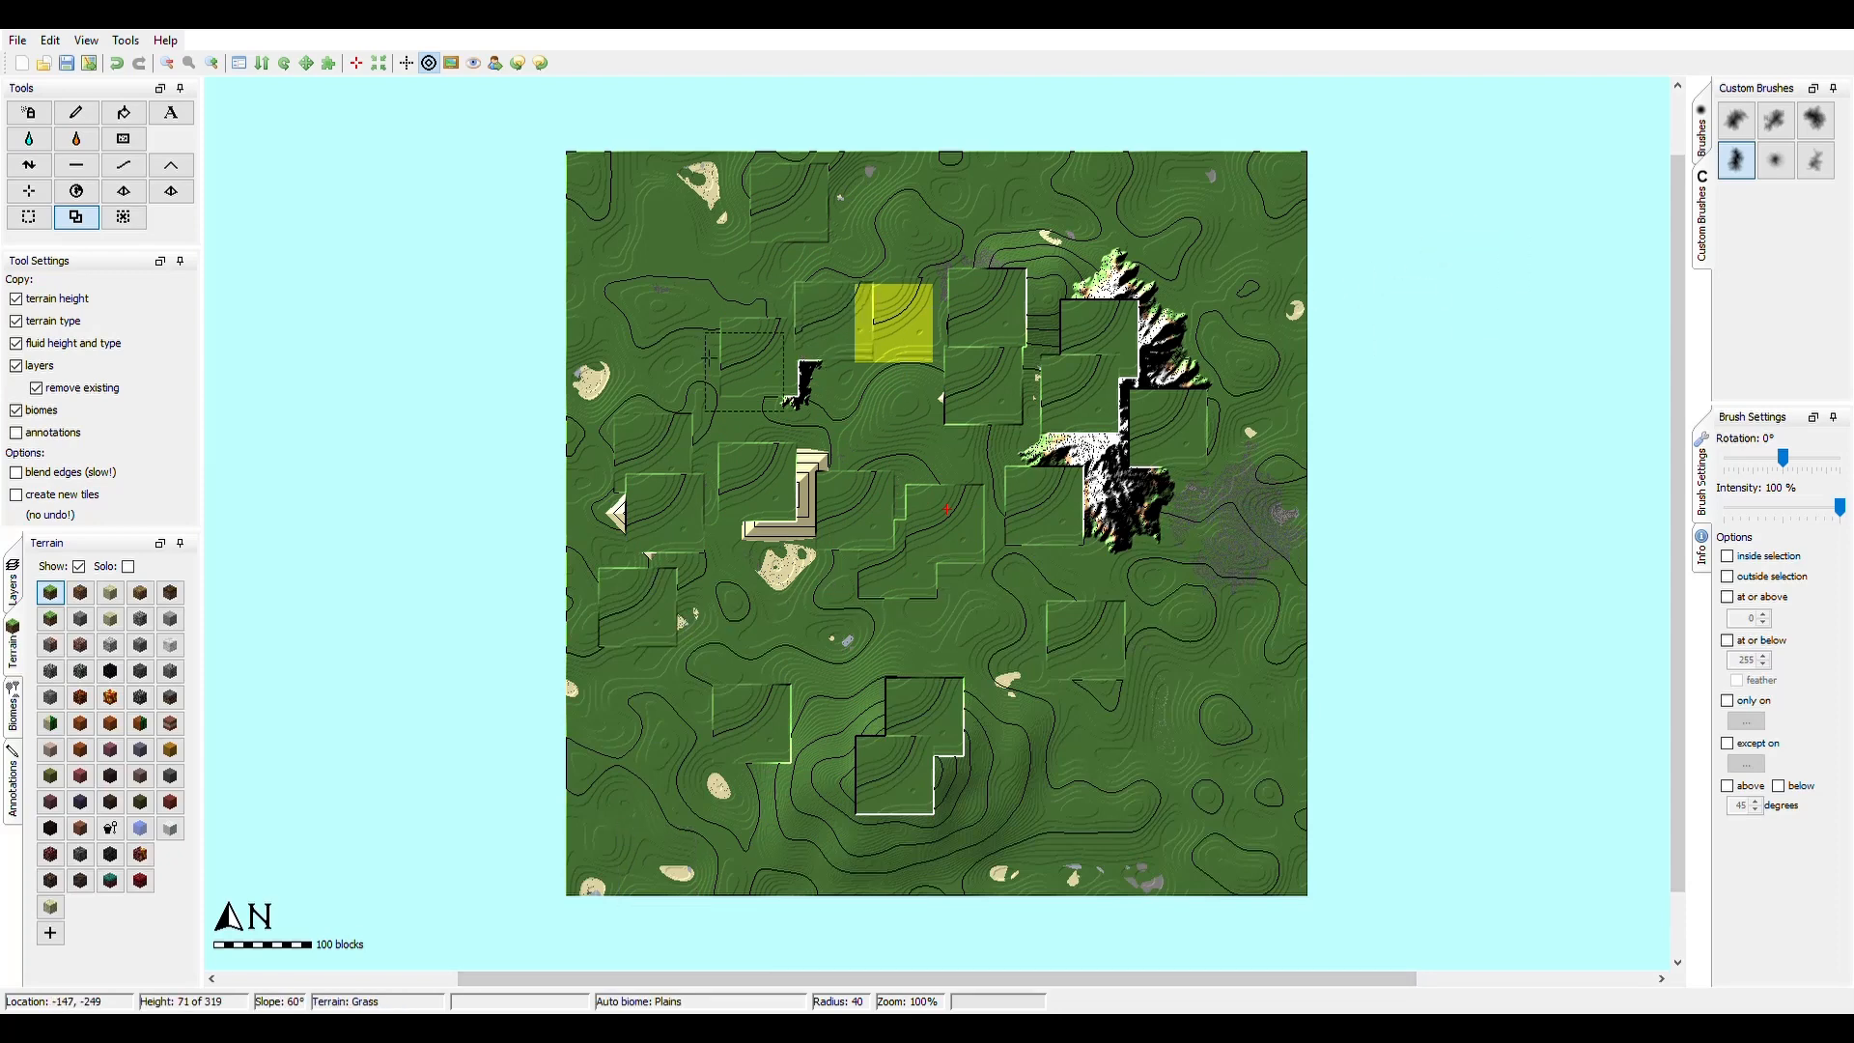
pyautogui.click(850, 413)
pyautogui.click(835, 317)
pyautogui.click(813, 712)
pyautogui.click(692, 596)
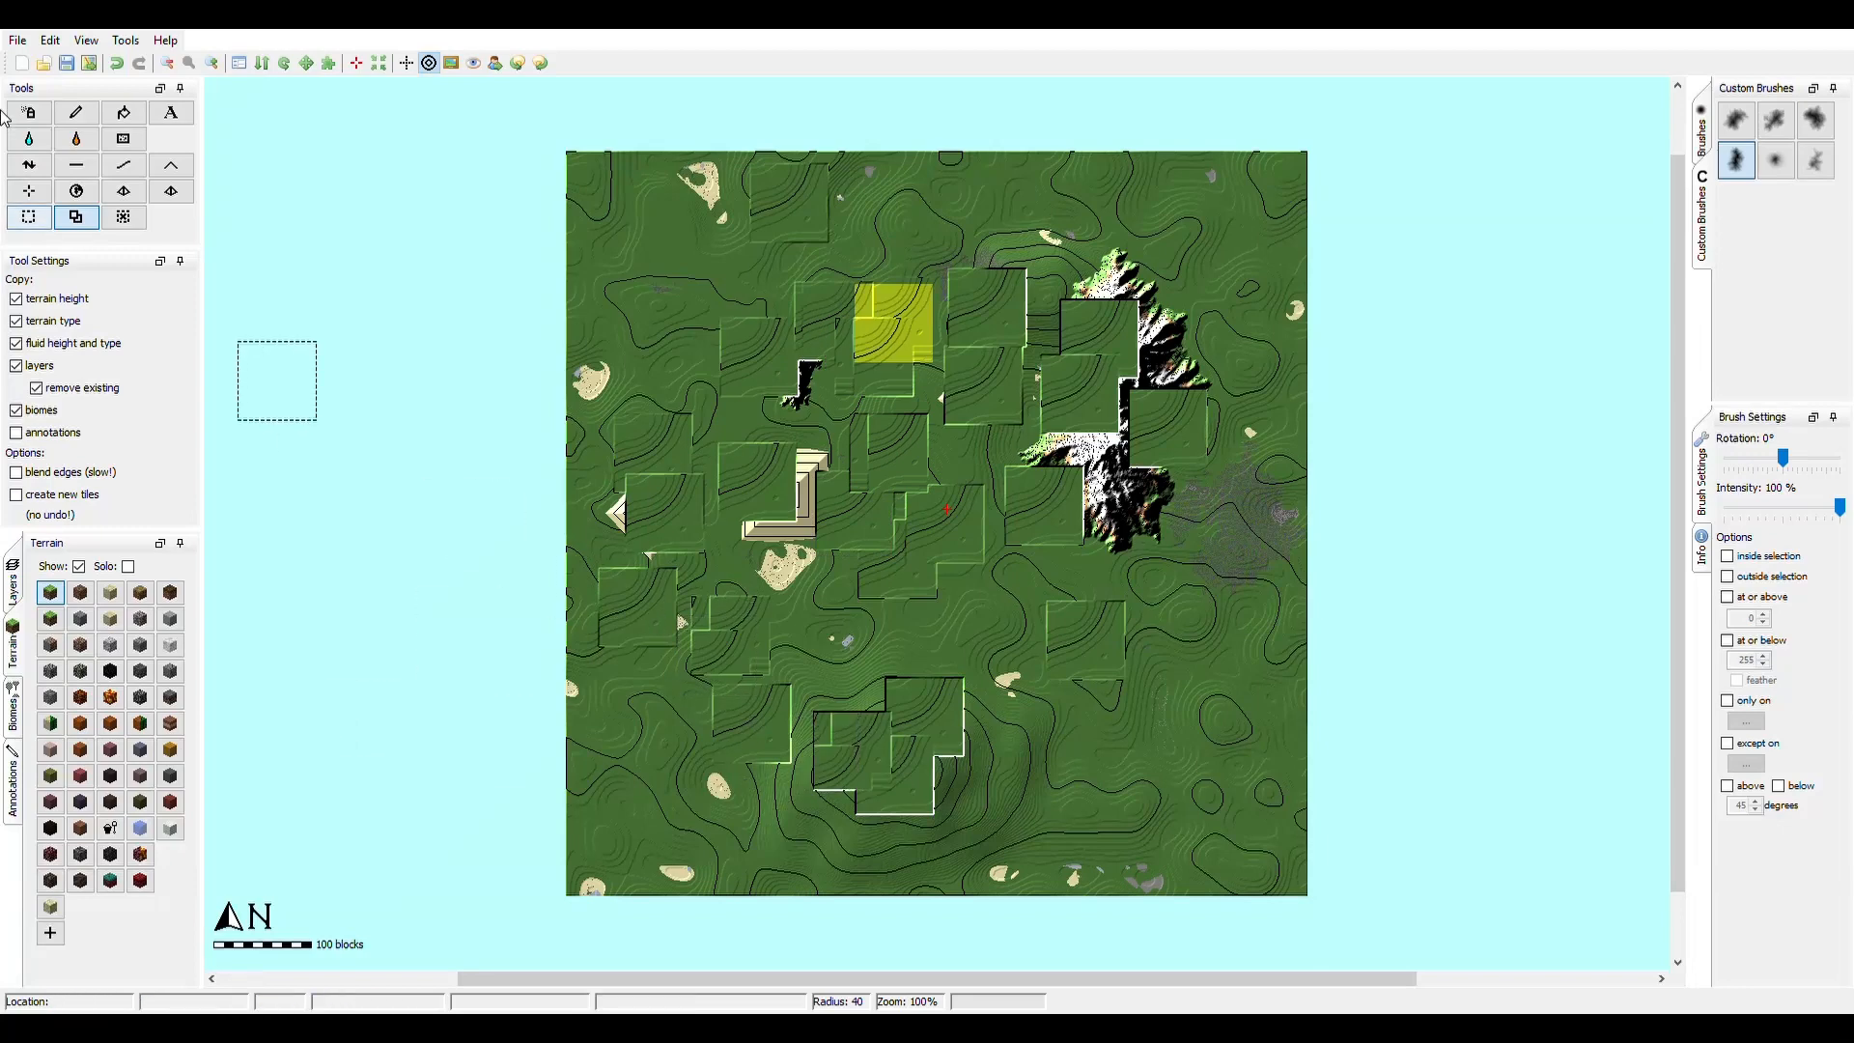
# - Create a new world to replace the edited sample map
pyautogui.click(18, 40)
pyautogui.click(24, 57)
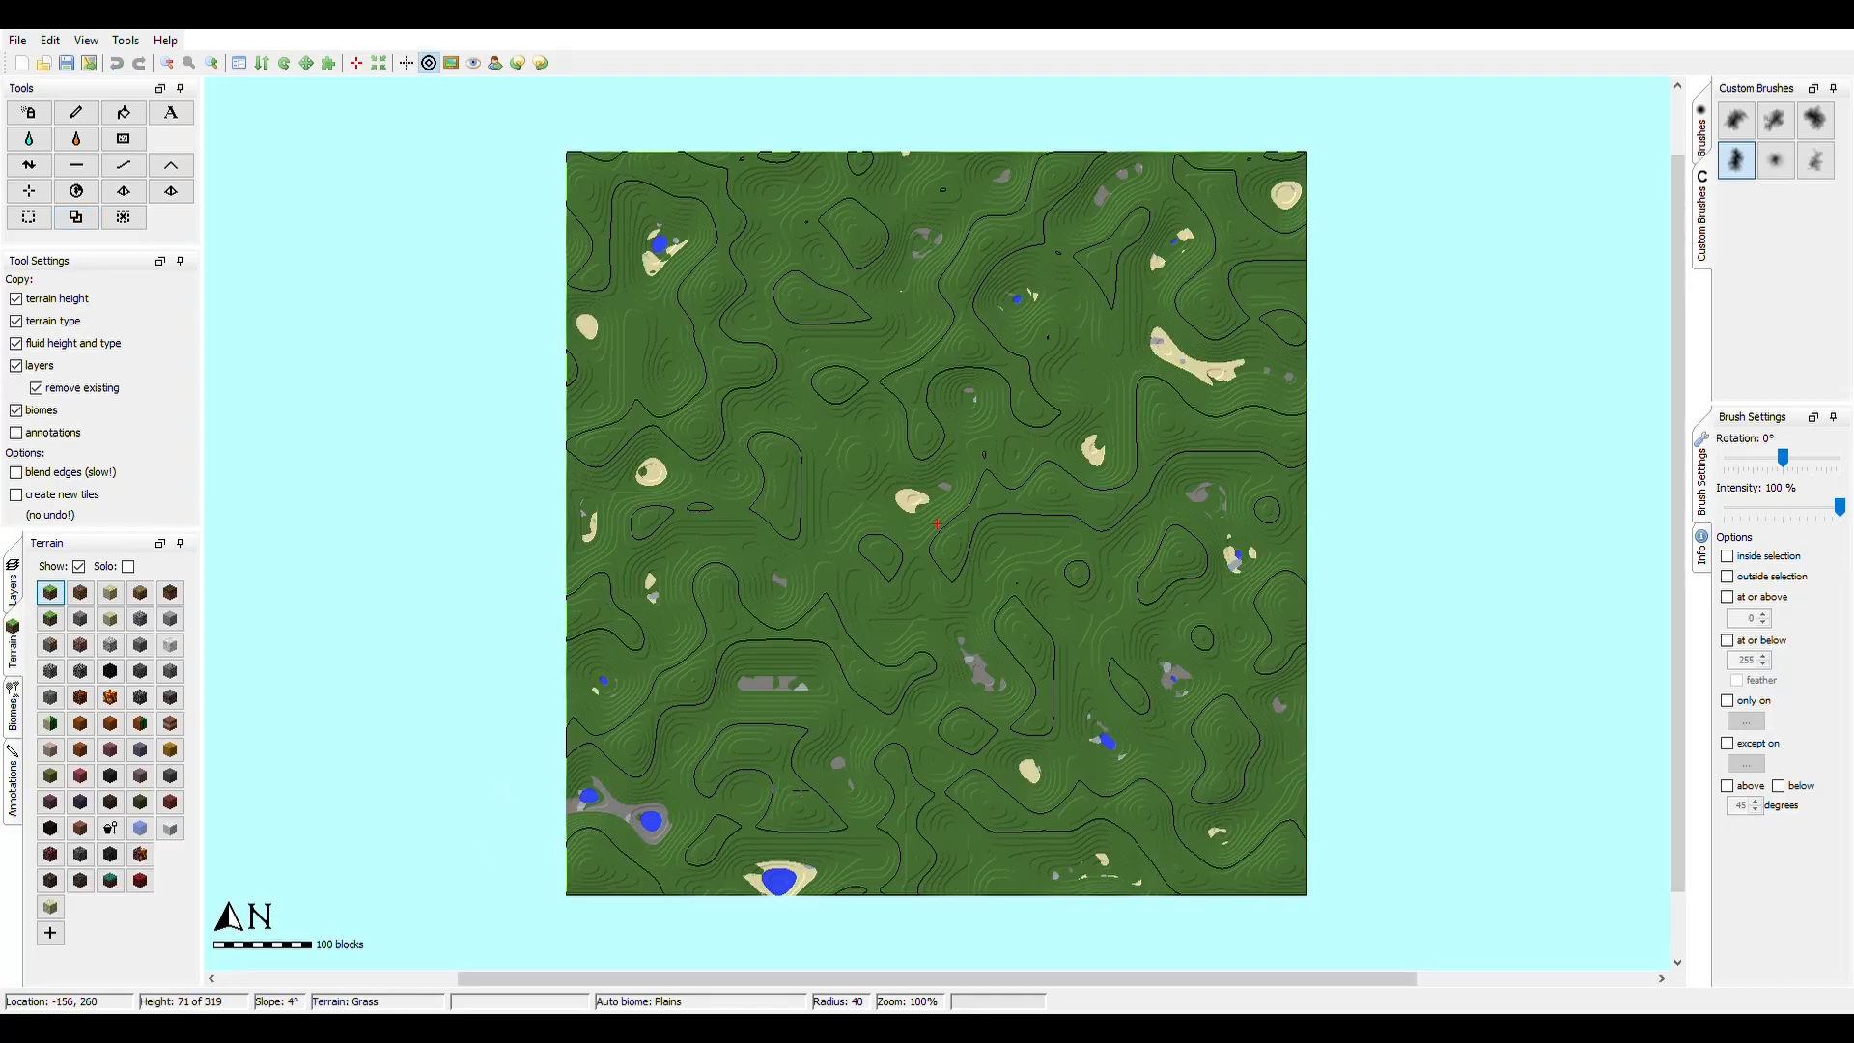
# - Examine the layers, biomes, annotations and terrain palettes and the settings of the Spray Paint and Flood tools
pyautogui.click(13, 584)
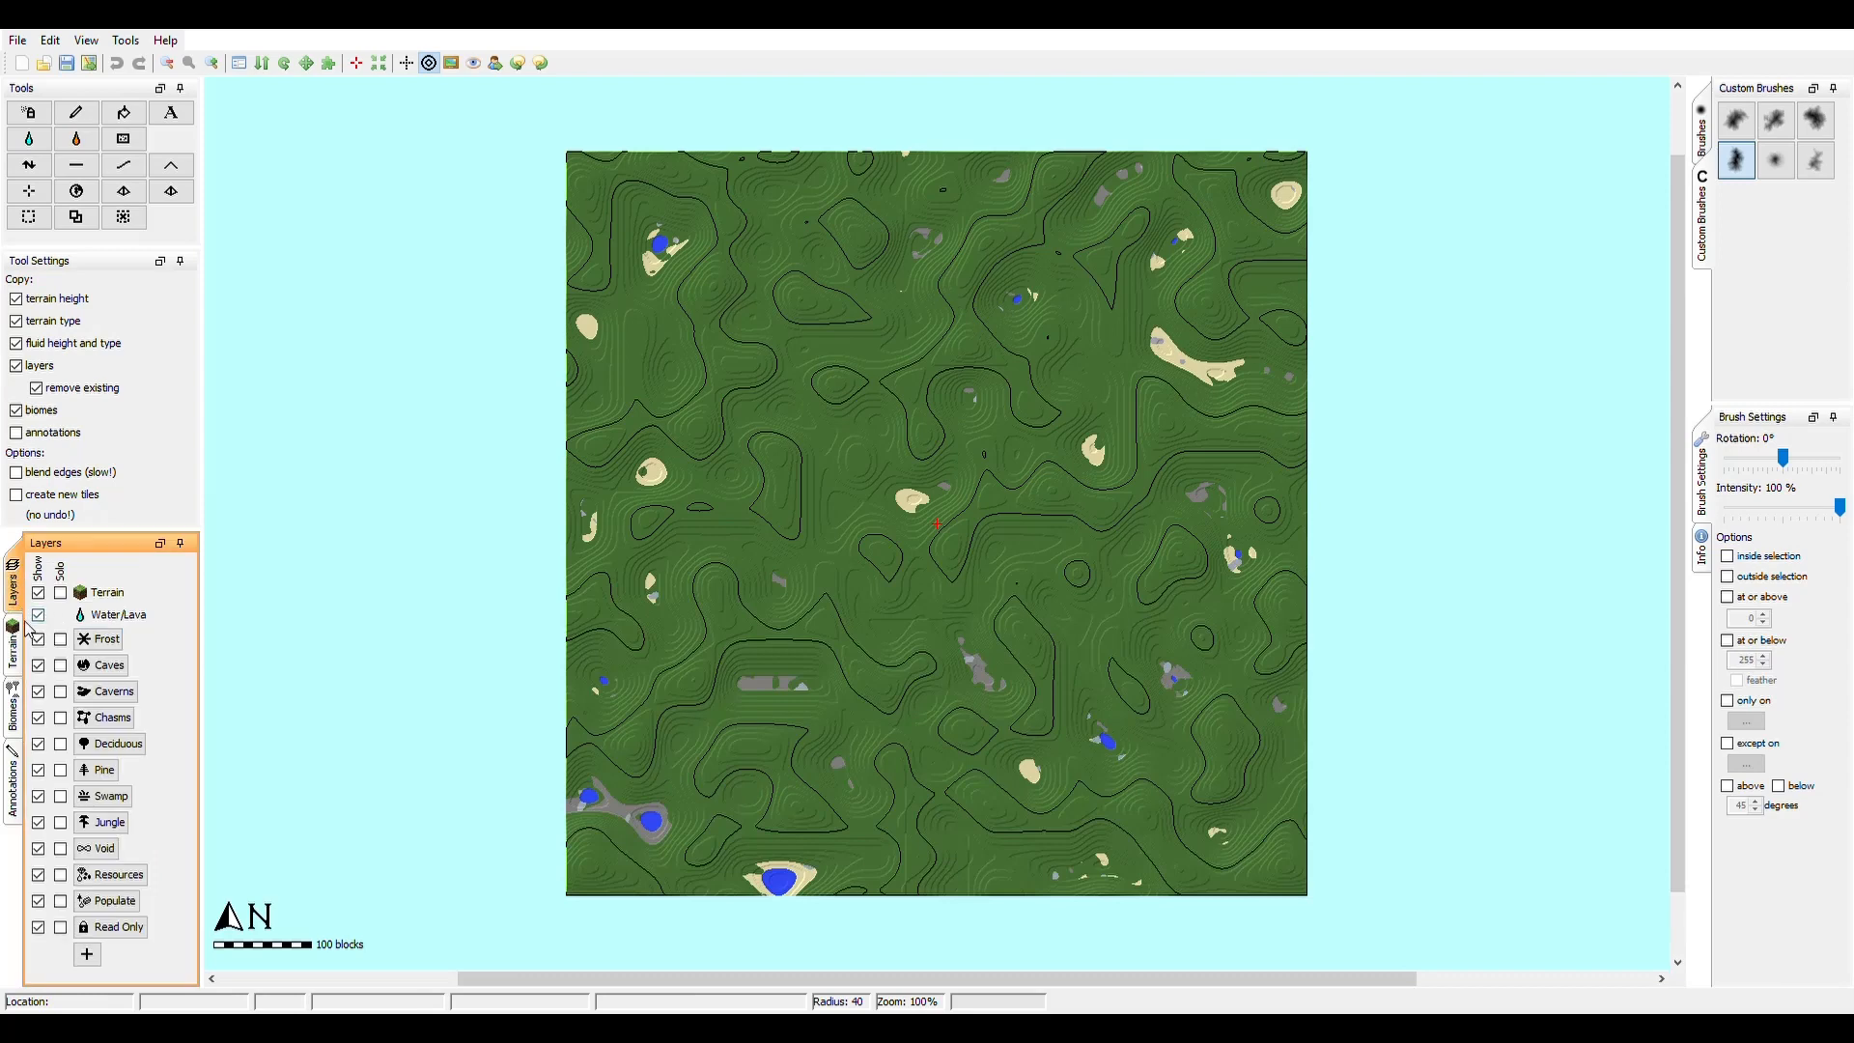
pyautogui.click(13, 703)
pyautogui.click(13, 787)
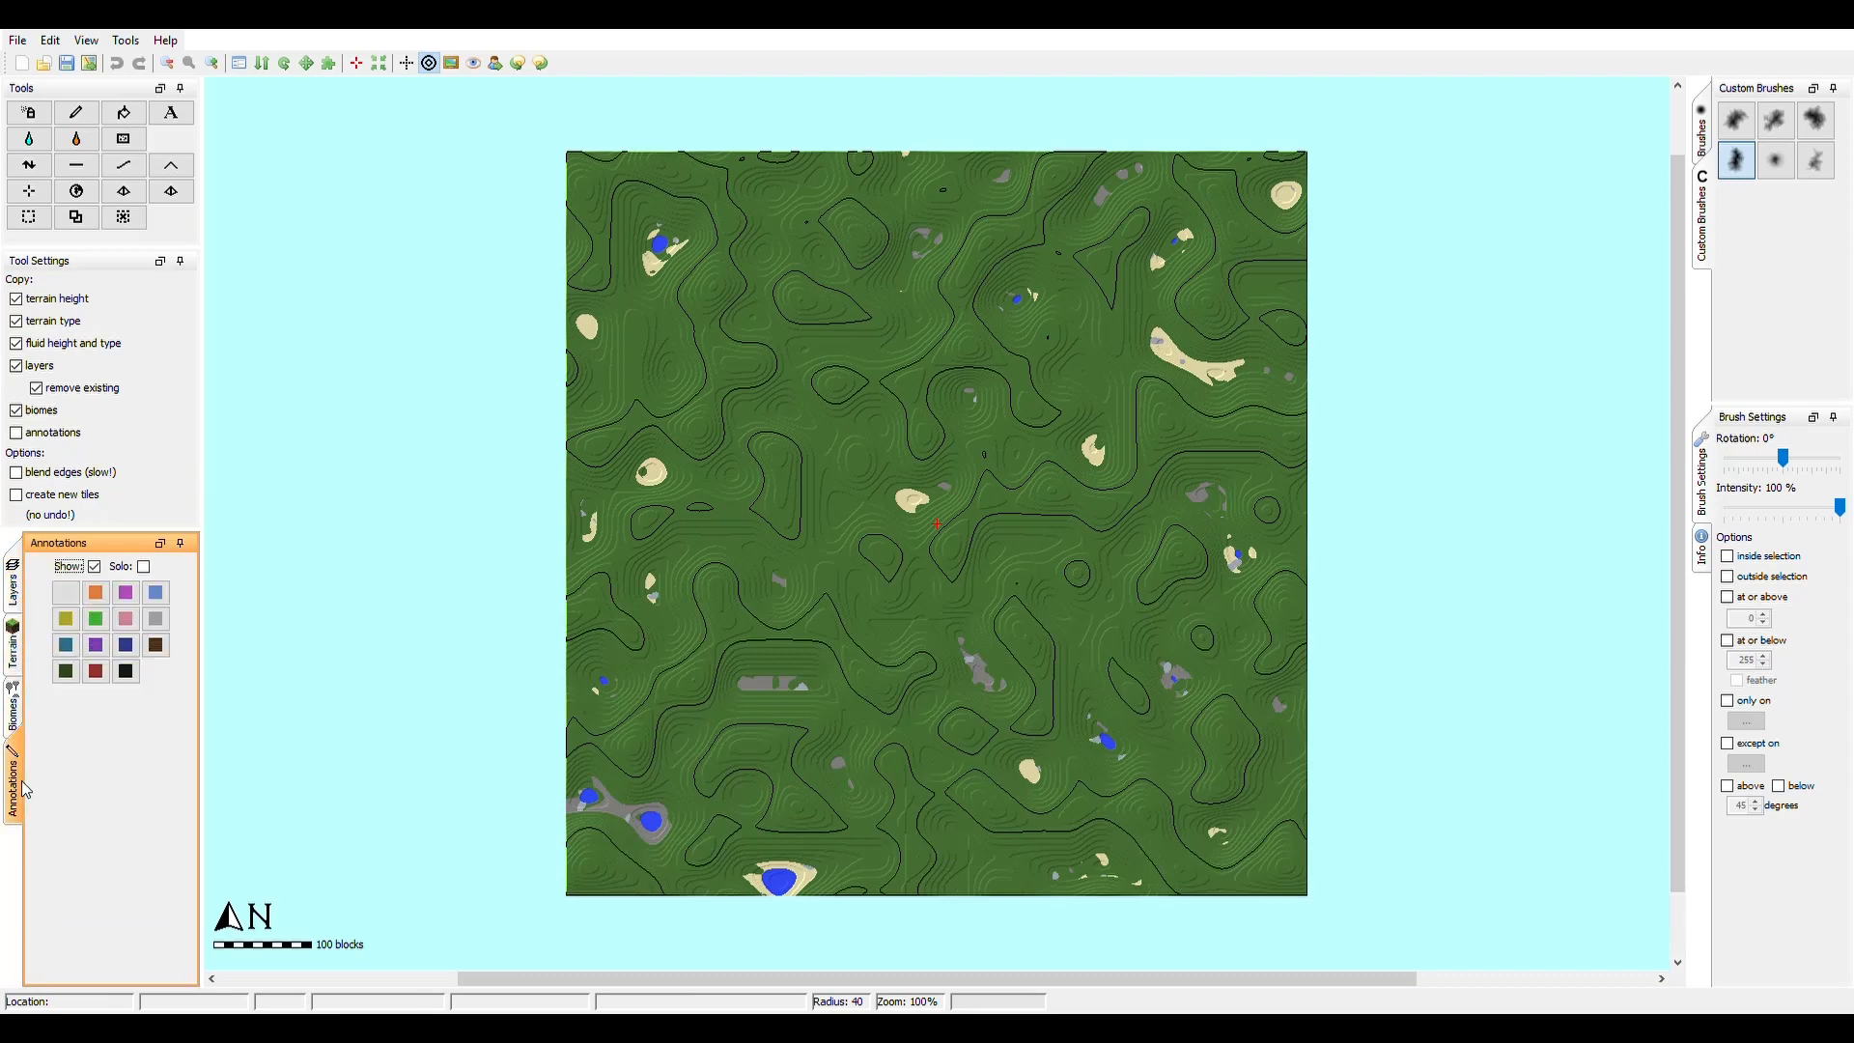
pyautogui.click(16, 629)
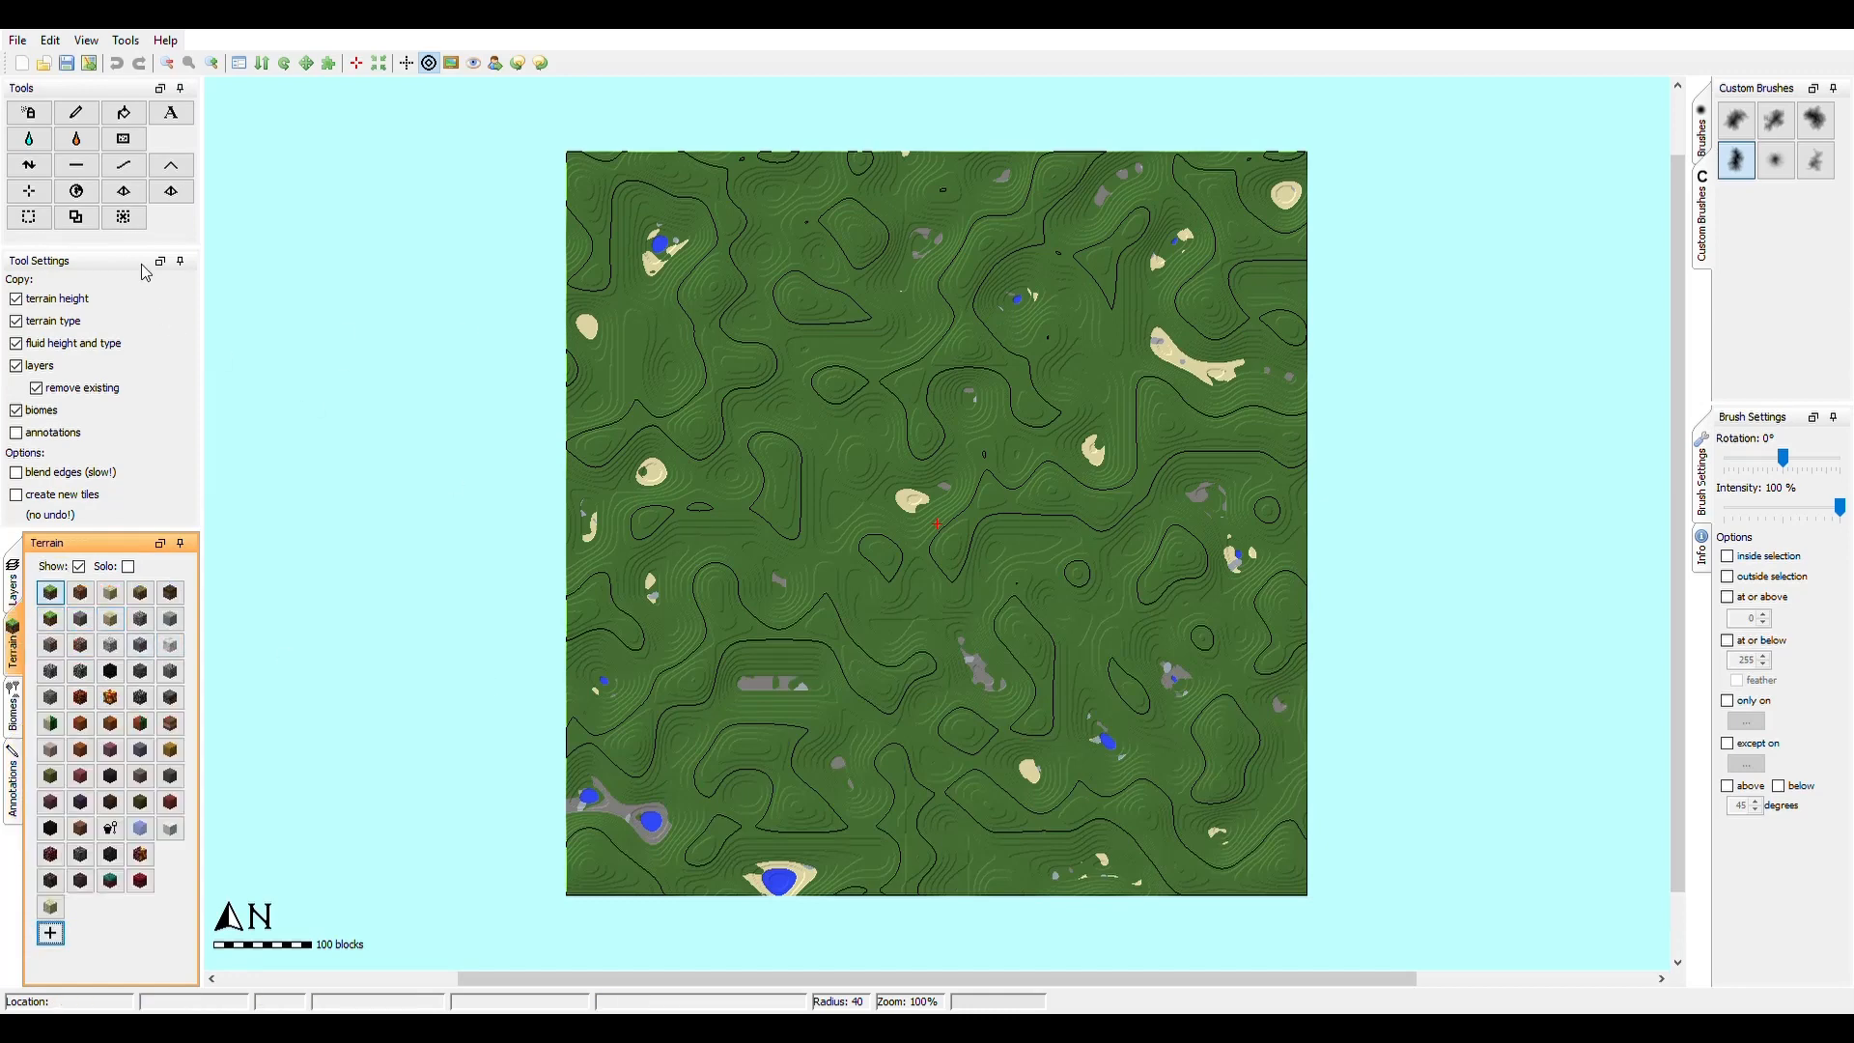
pyautogui.click(28, 115)
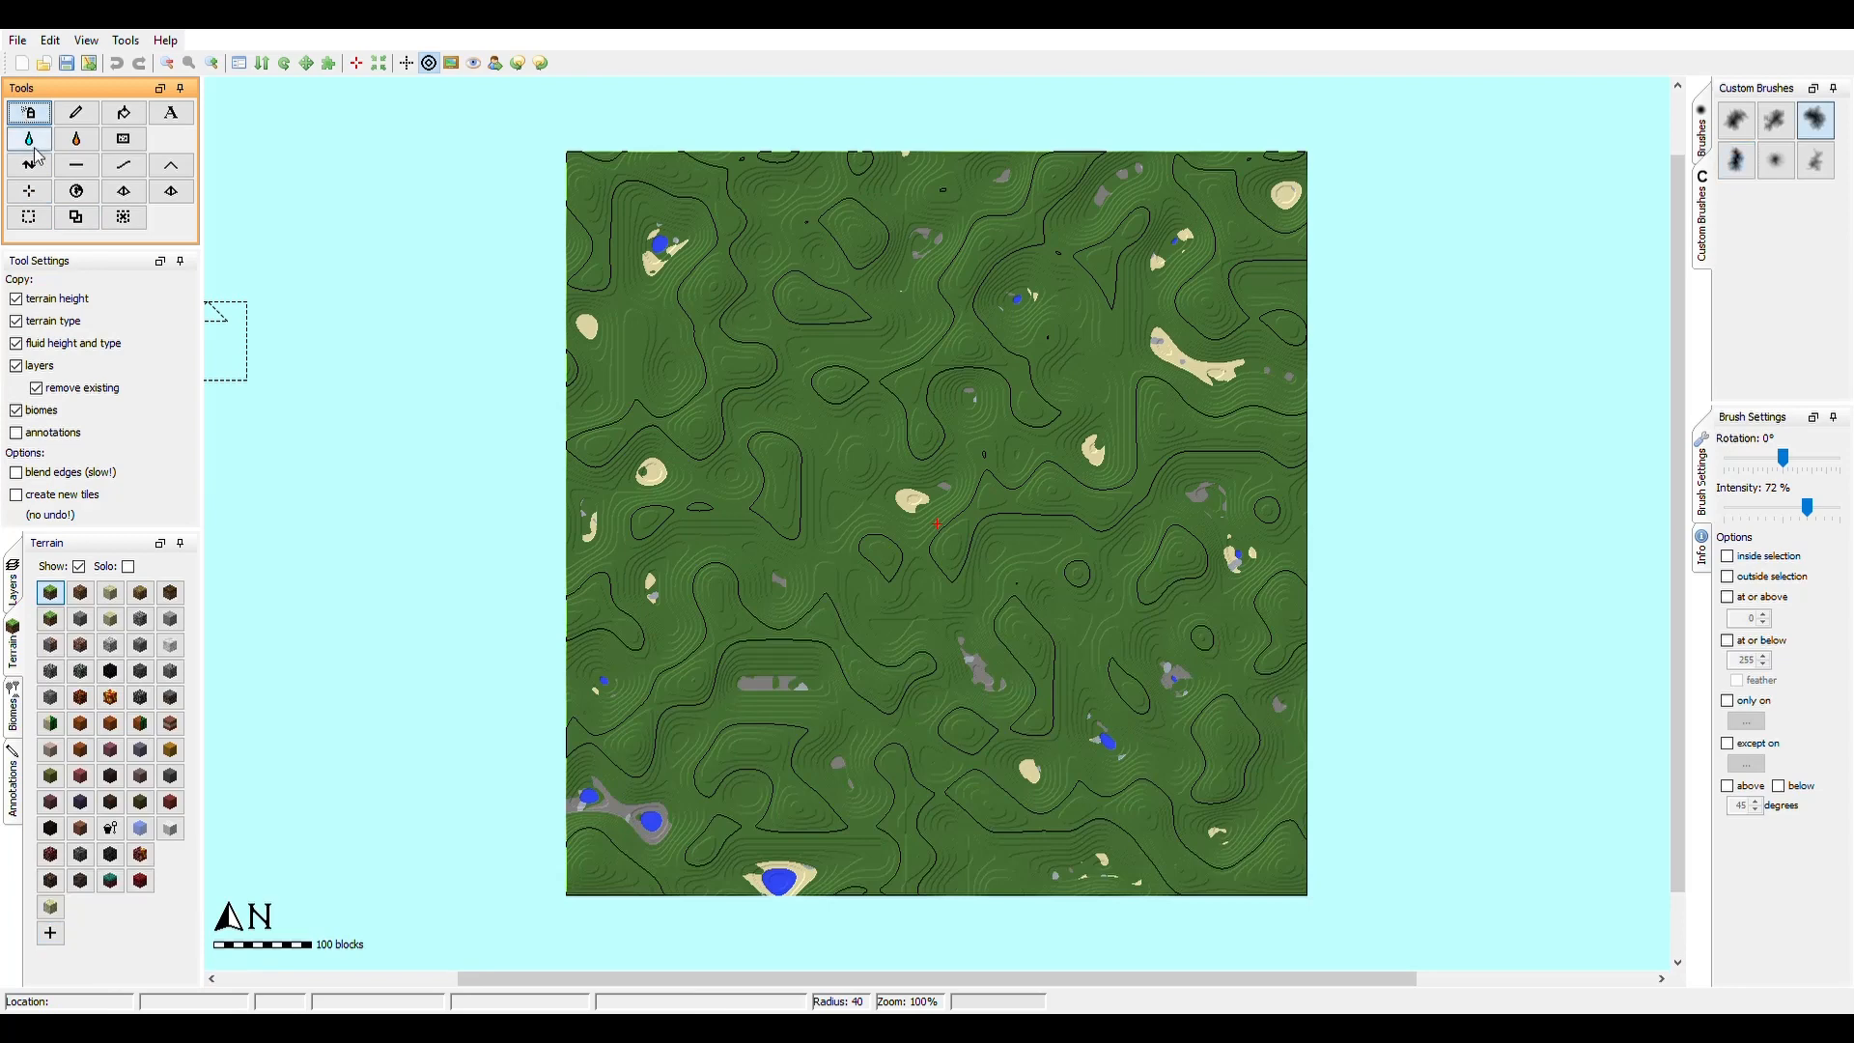
pyautogui.click(29, 140)
pyautogui.click(122, 262)
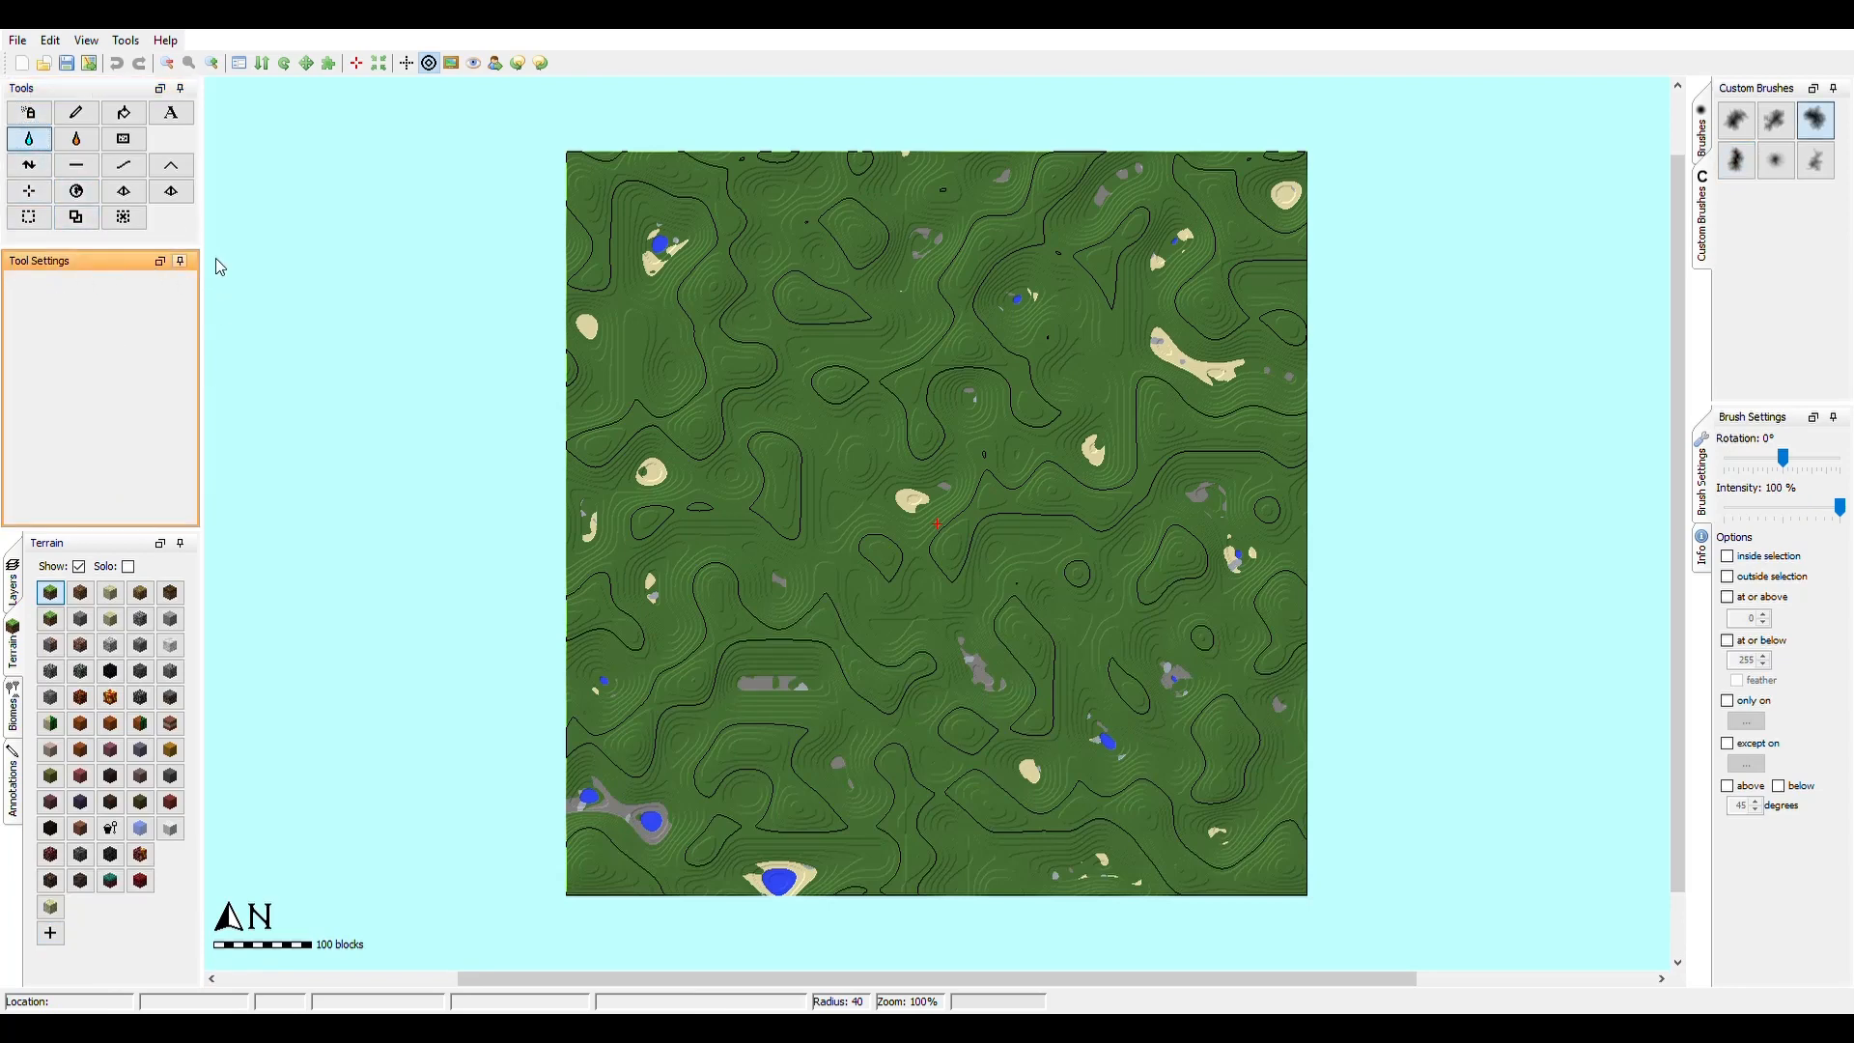
pyautogui.click(496, 368)
pyautogui.hotkey('ctrl', 'z')
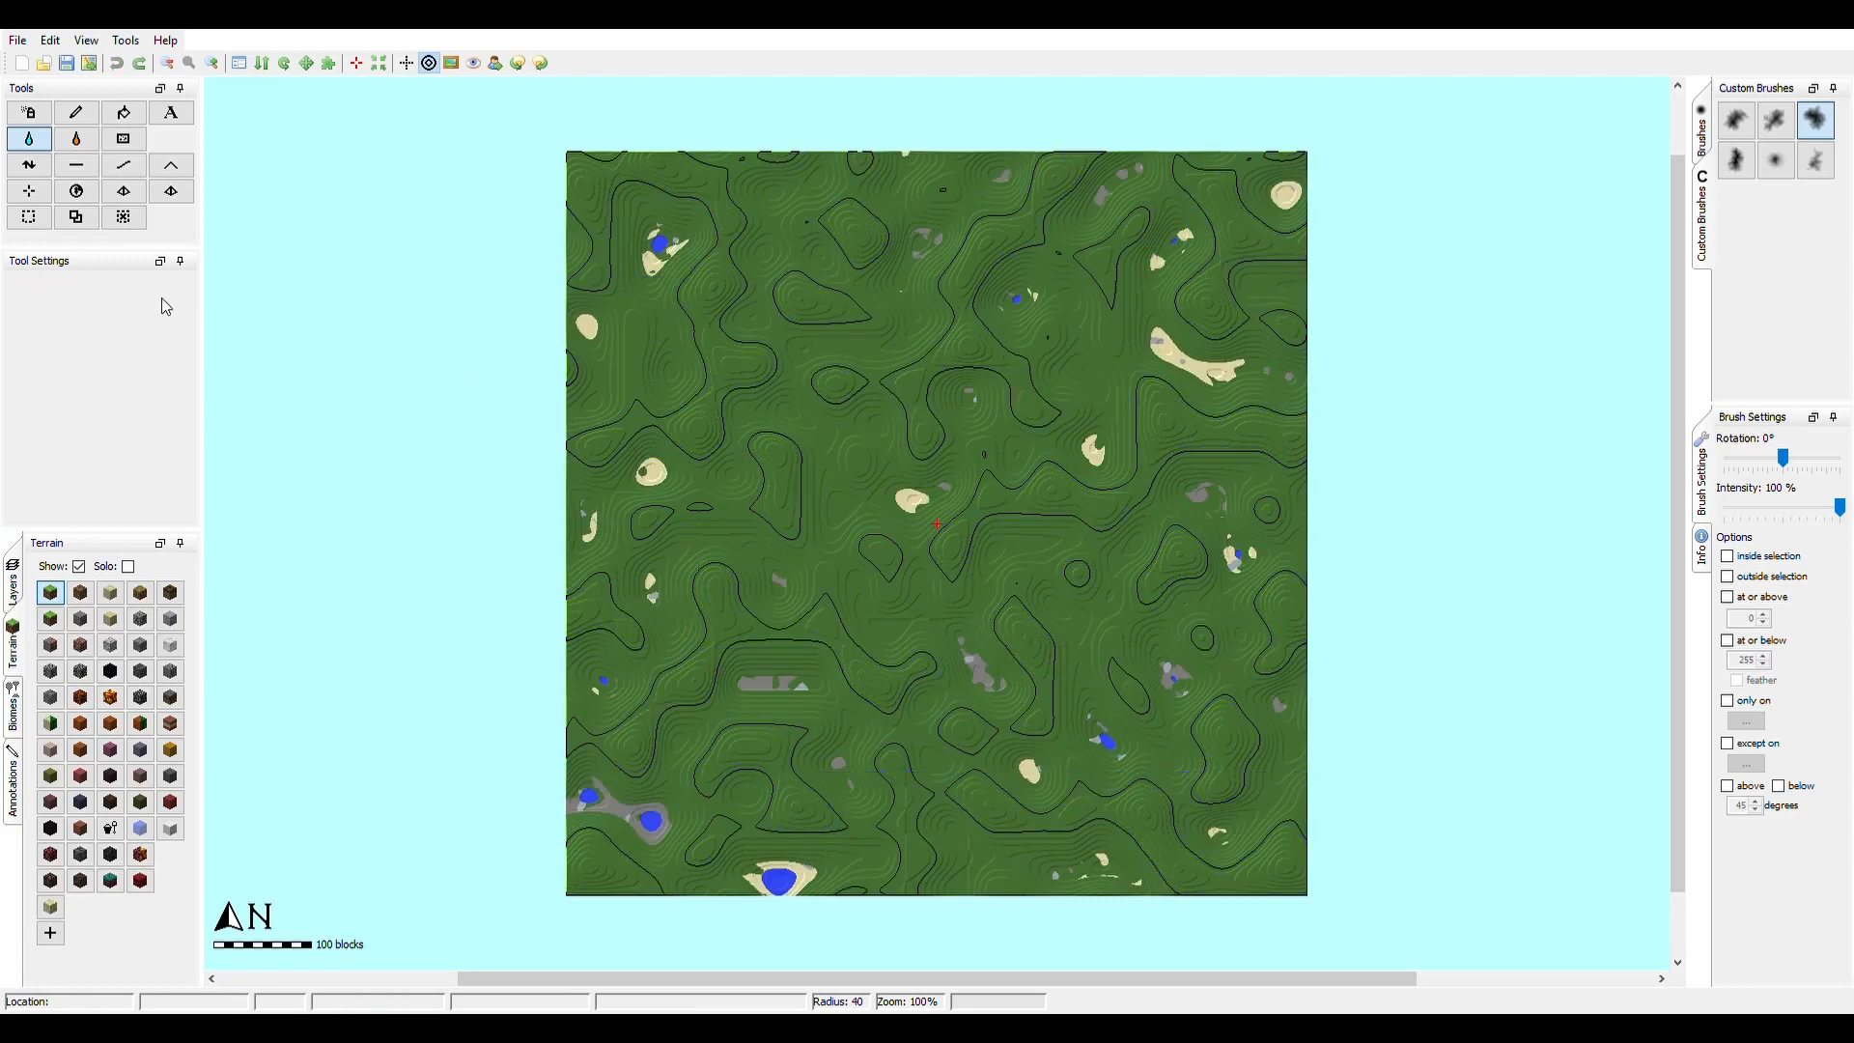
# - Raise a broad hill across the centre of the new map with the Height tool and the third custom brush, reducing its radius to 158
pyautogui.click(29, 164)
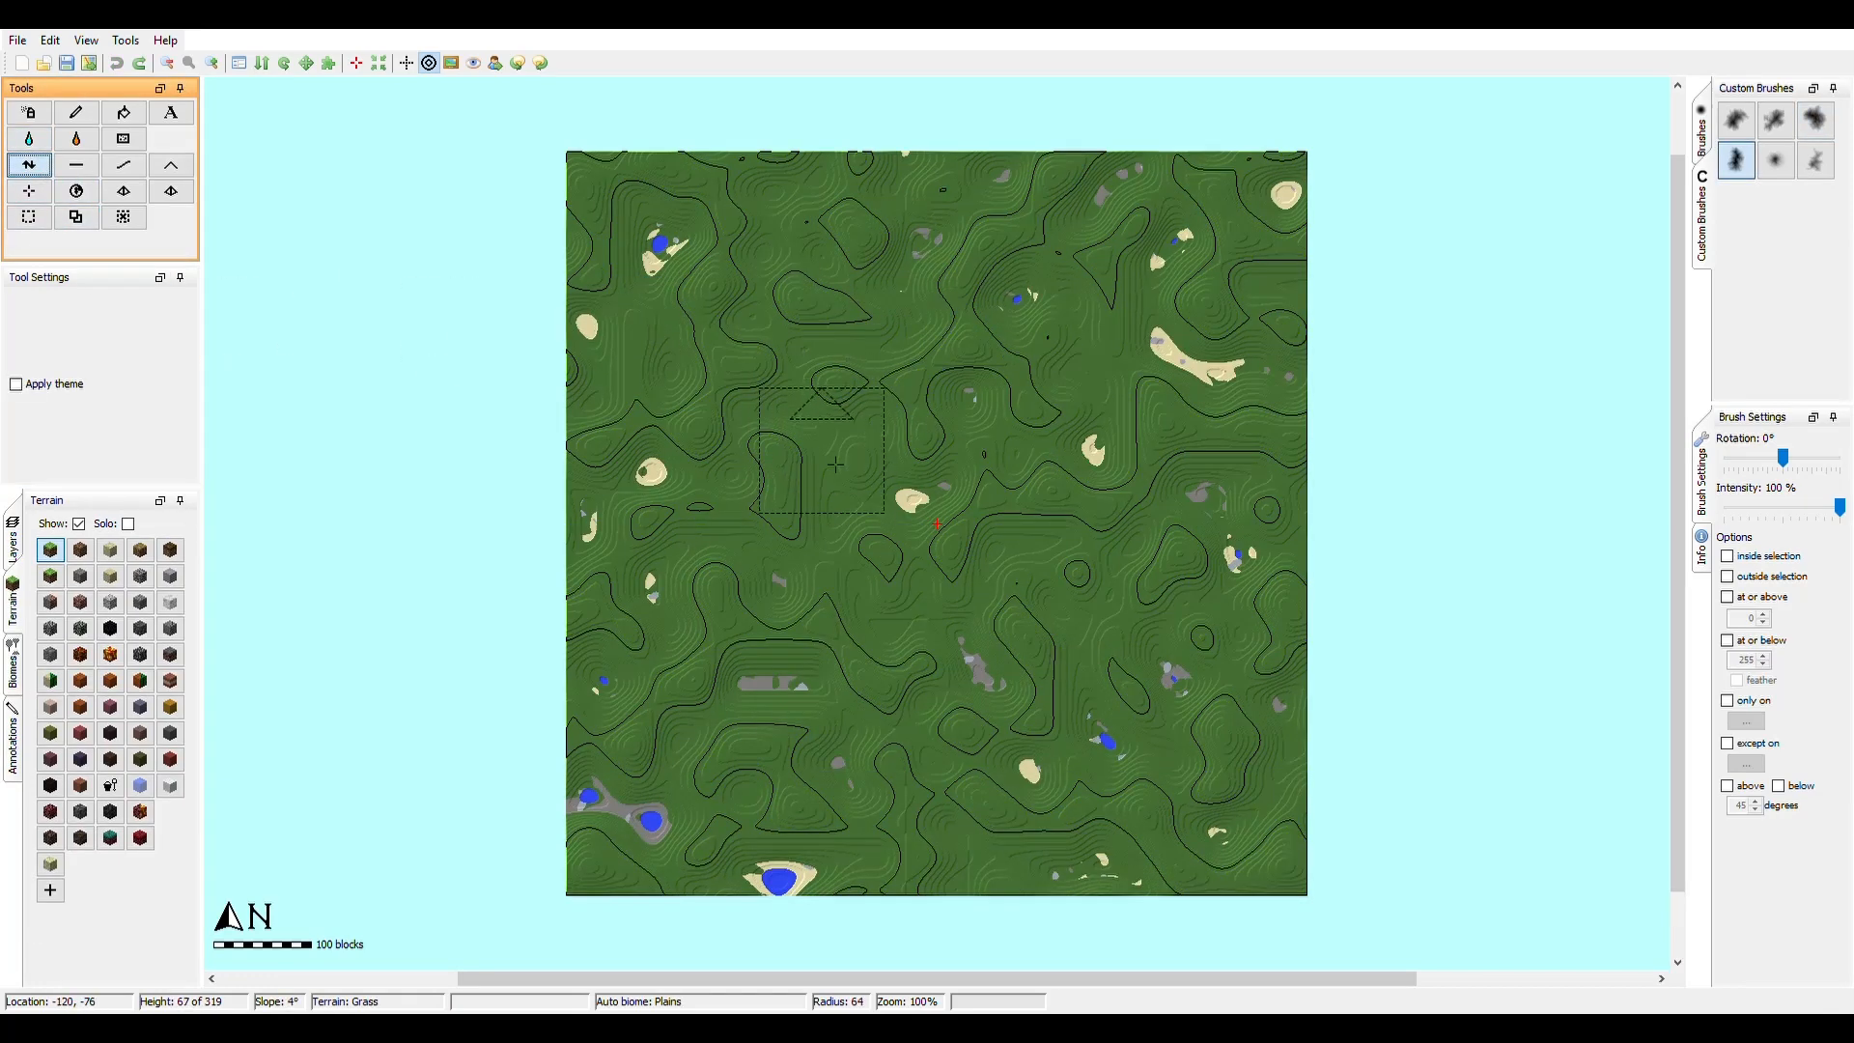
pyautogui.scroll(-17, 836, 464)
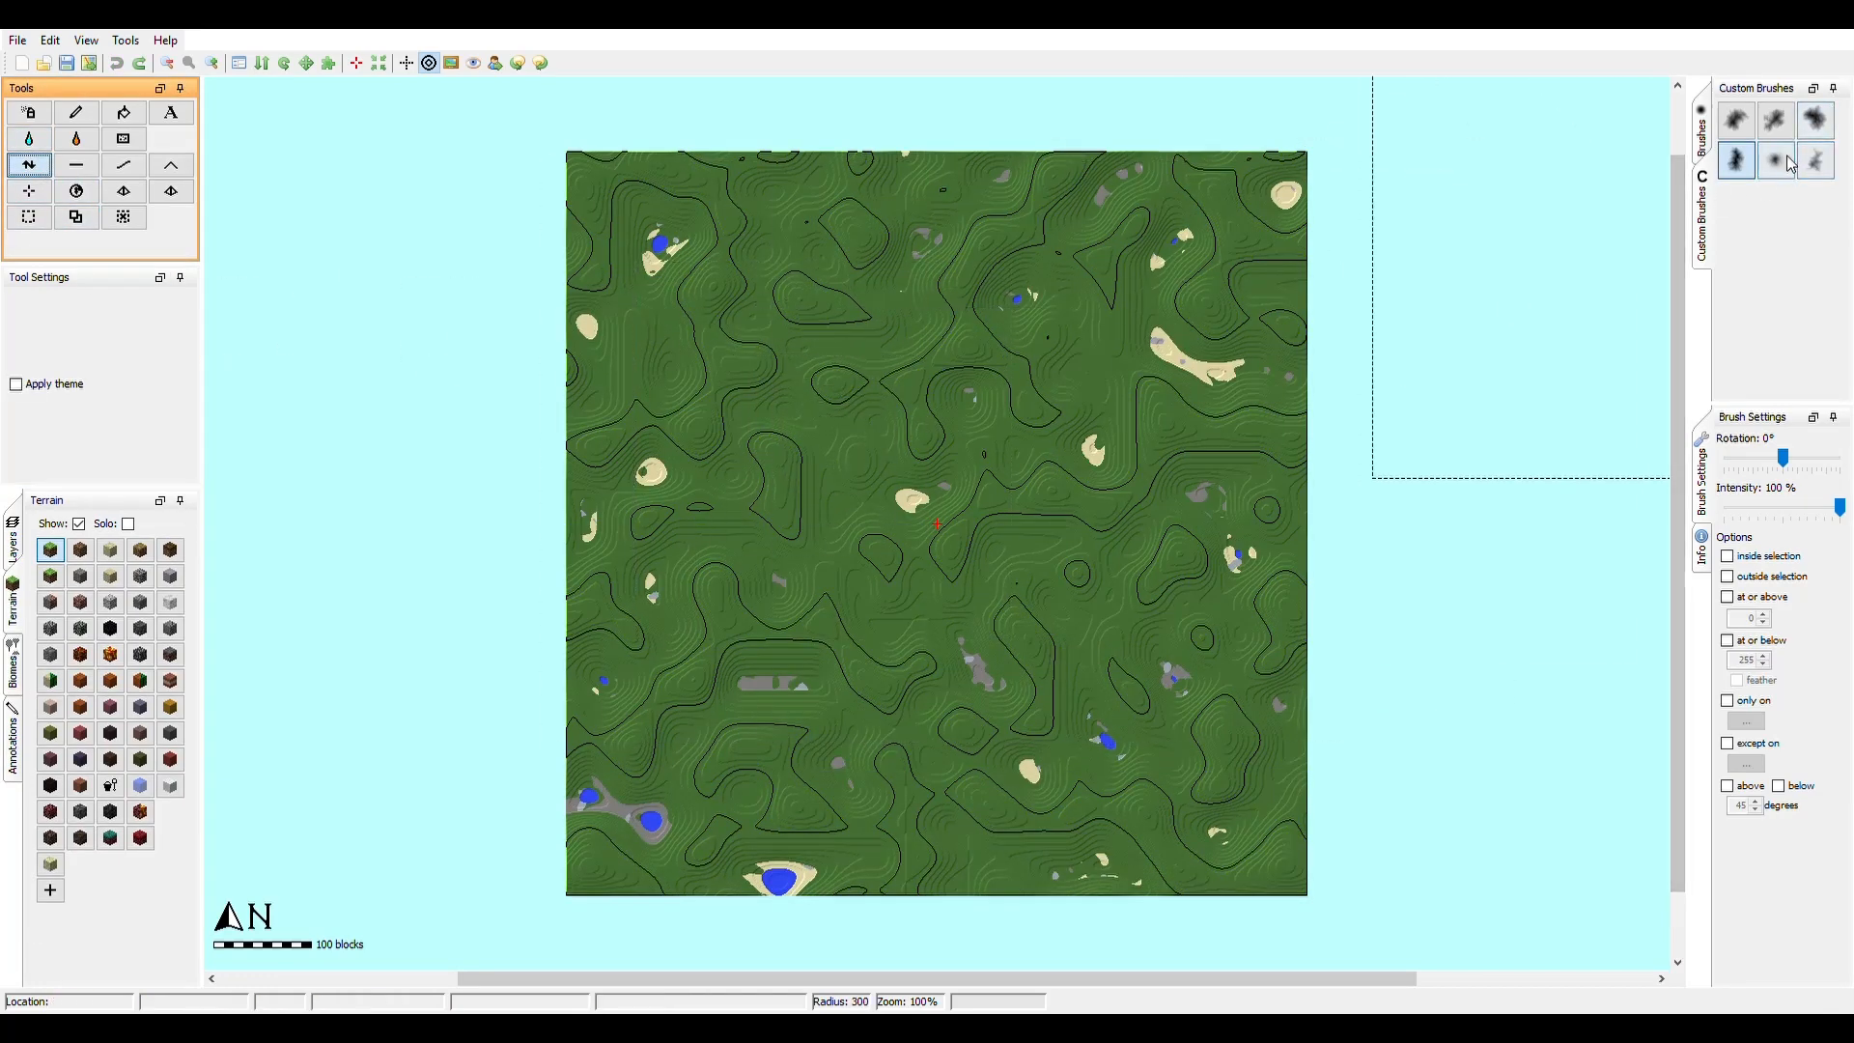
pyautogui.click(1816, 120)
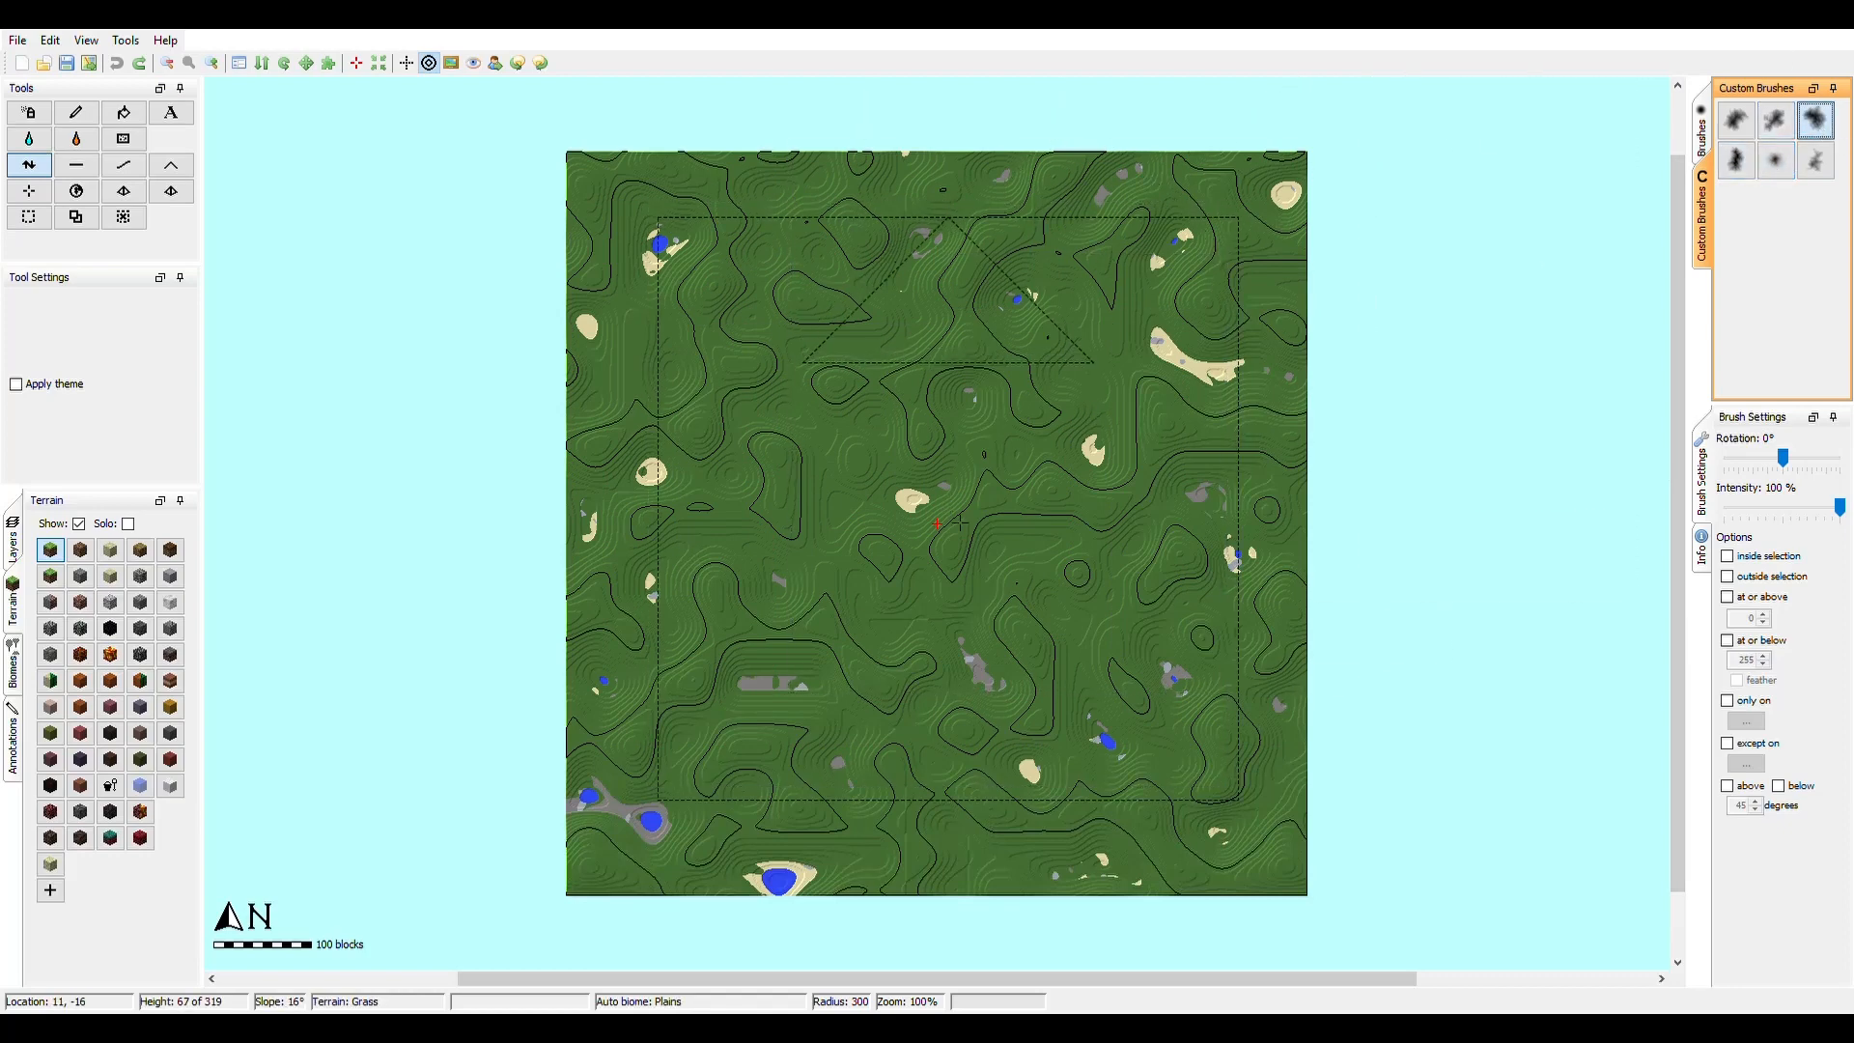
pyautogui.scroll(6, 960, 523)
pyautogui.moveTo(981, 568)
pyautogui.mouseDown()
pyautogui.moveTo(1021, 545)
pyautogui.moveTo(1070, 425)
pyautogui.moveTo(965, 372)
pyautogui.moveTo(874, 381)
pyautogui.moveTo(758, 454)
pyautogui.moveTo(743, 574)
pyautogui.moveTo(763, 647)
pyautogui.moveTo(860, 695)
pyautogui.moveTo(1004, 667)
pyautogui.moveTo(794, 664)
pyautogui.moveTo(840, 541)
pyautogui.moveTo(966, 502)
pyautogui.moveTo(840, 511)
pyautogui.moveTo(870, 370)
pyautogui.moveTo(956, 294)
pyautogui.moveTo(1062, 367)
pyautogui.moveTo(1164, 622)
pyautogui.moveTo(1130, 666)
pyautogui.moveTo(921, 770)
pyautogui.moveTo(831, 763)
pyautogui.moveTo(724, 710)
pyautogui.moveTo(705, 574)
pyautogui.moveTo(754, 450)
pyautogui.moveTo(765, 303)
pyautogui.moveTo(1072, 292)
pyautogui.moveTo(1174, 355)
pyautogui.moveTo(1317, 551)
pyautogui.mouseUp()
# - Reduce the brush intensity to 50% and build up the middle of the hill with the 158-radius custom brush
pyautogui.click(1758, 508)
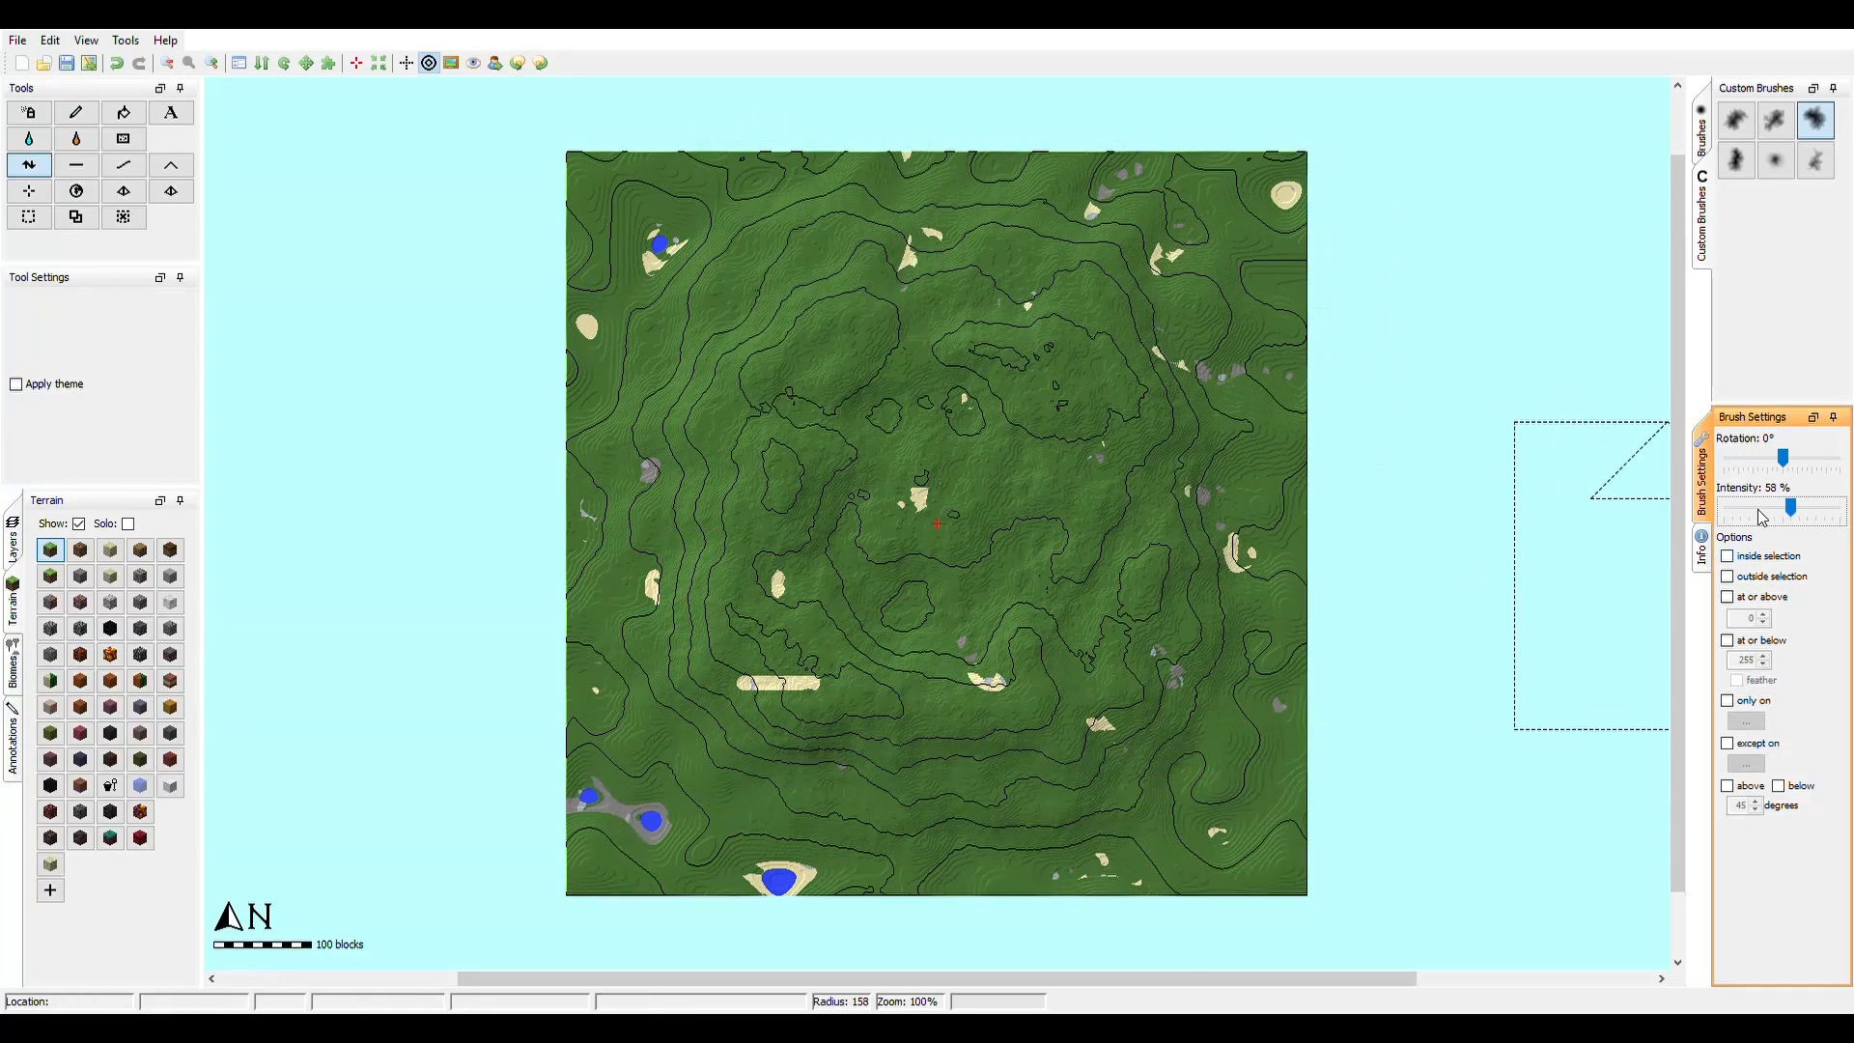
pyautogui.click(1758, 509)
pyautogui.moveTo(1036, 473)
pyautogui.mouseDown()
pyautogui.moveTo(981, 372)
pyautogui.moveTo(850, 415)
pyautogui.moveTo(900, 556)
pyautogui.moveTo(1098, 537)
pyautogui.mouseUp()
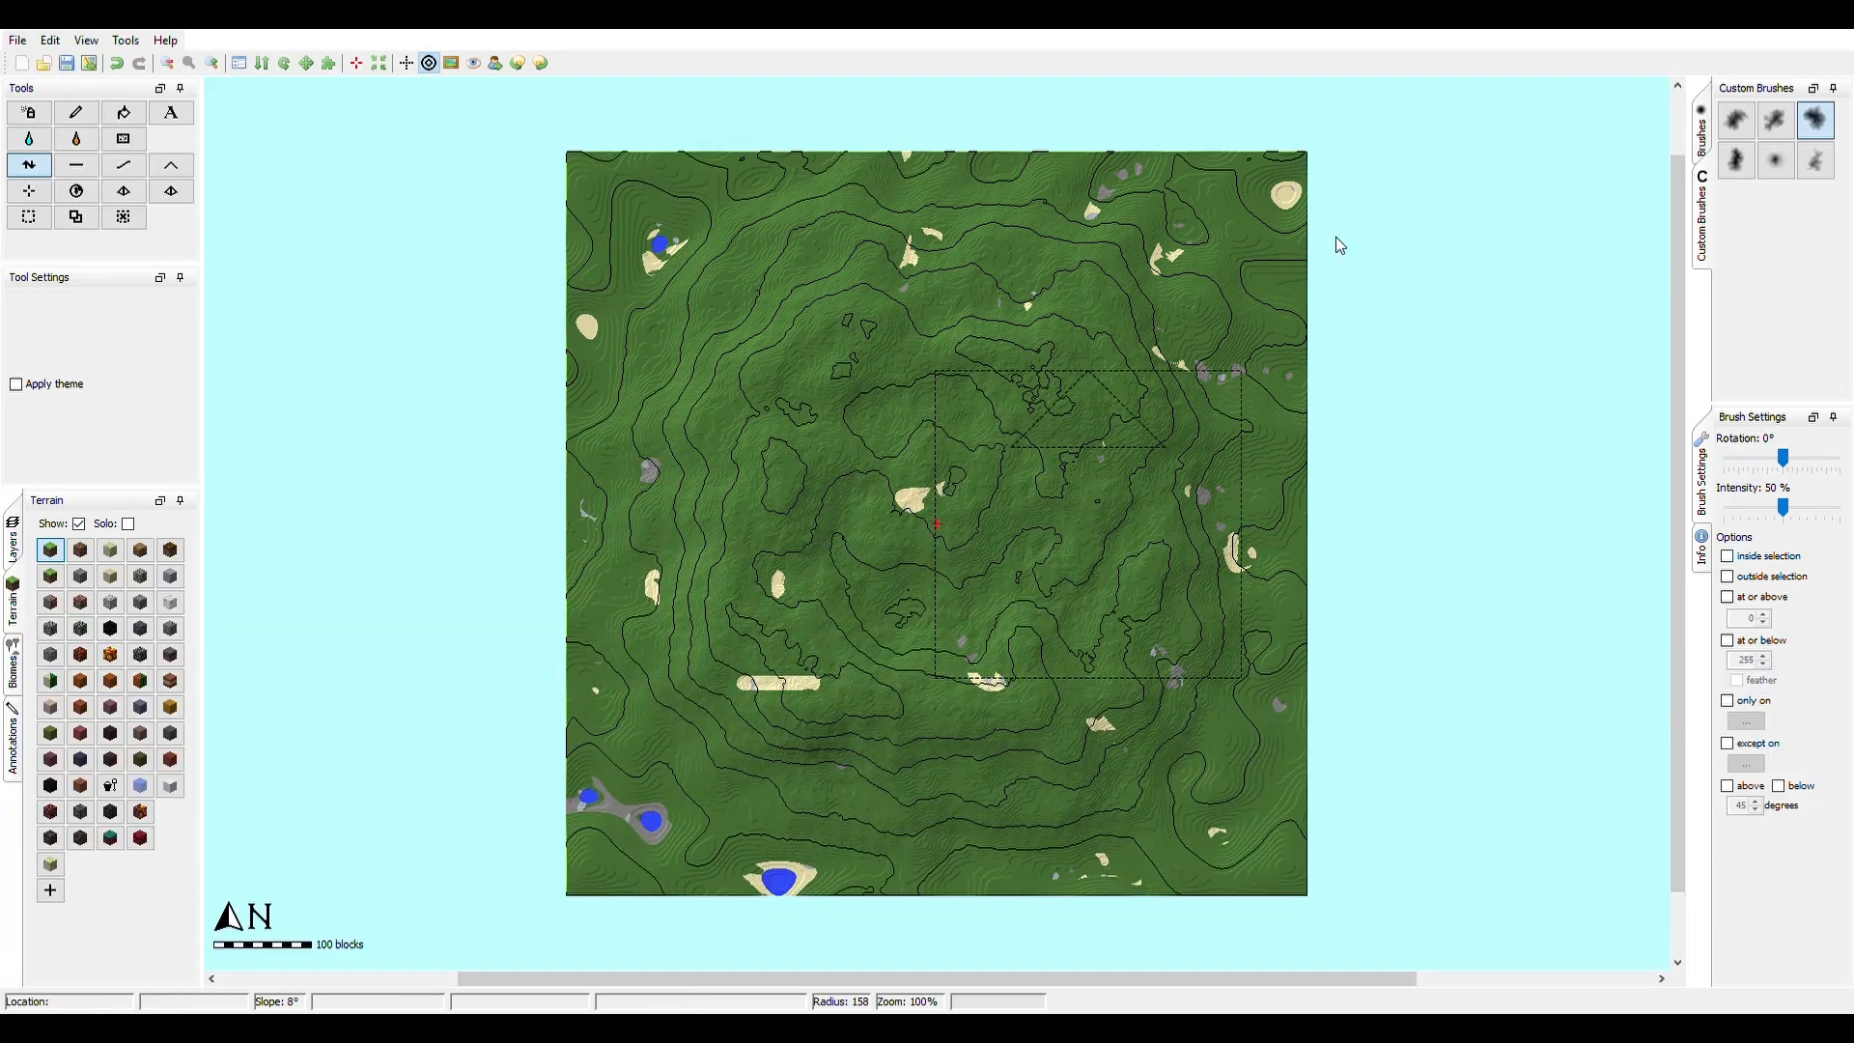
pyautogui.moveTo(1082, 411); pyautogui.dragTo(1014, 442)
# - Reduce the brush radius to about 64, raise the intensity to 79%, and reshape the hilltop north and south of the map's centre
pyautogui.scroll(-8, 1004, 441)
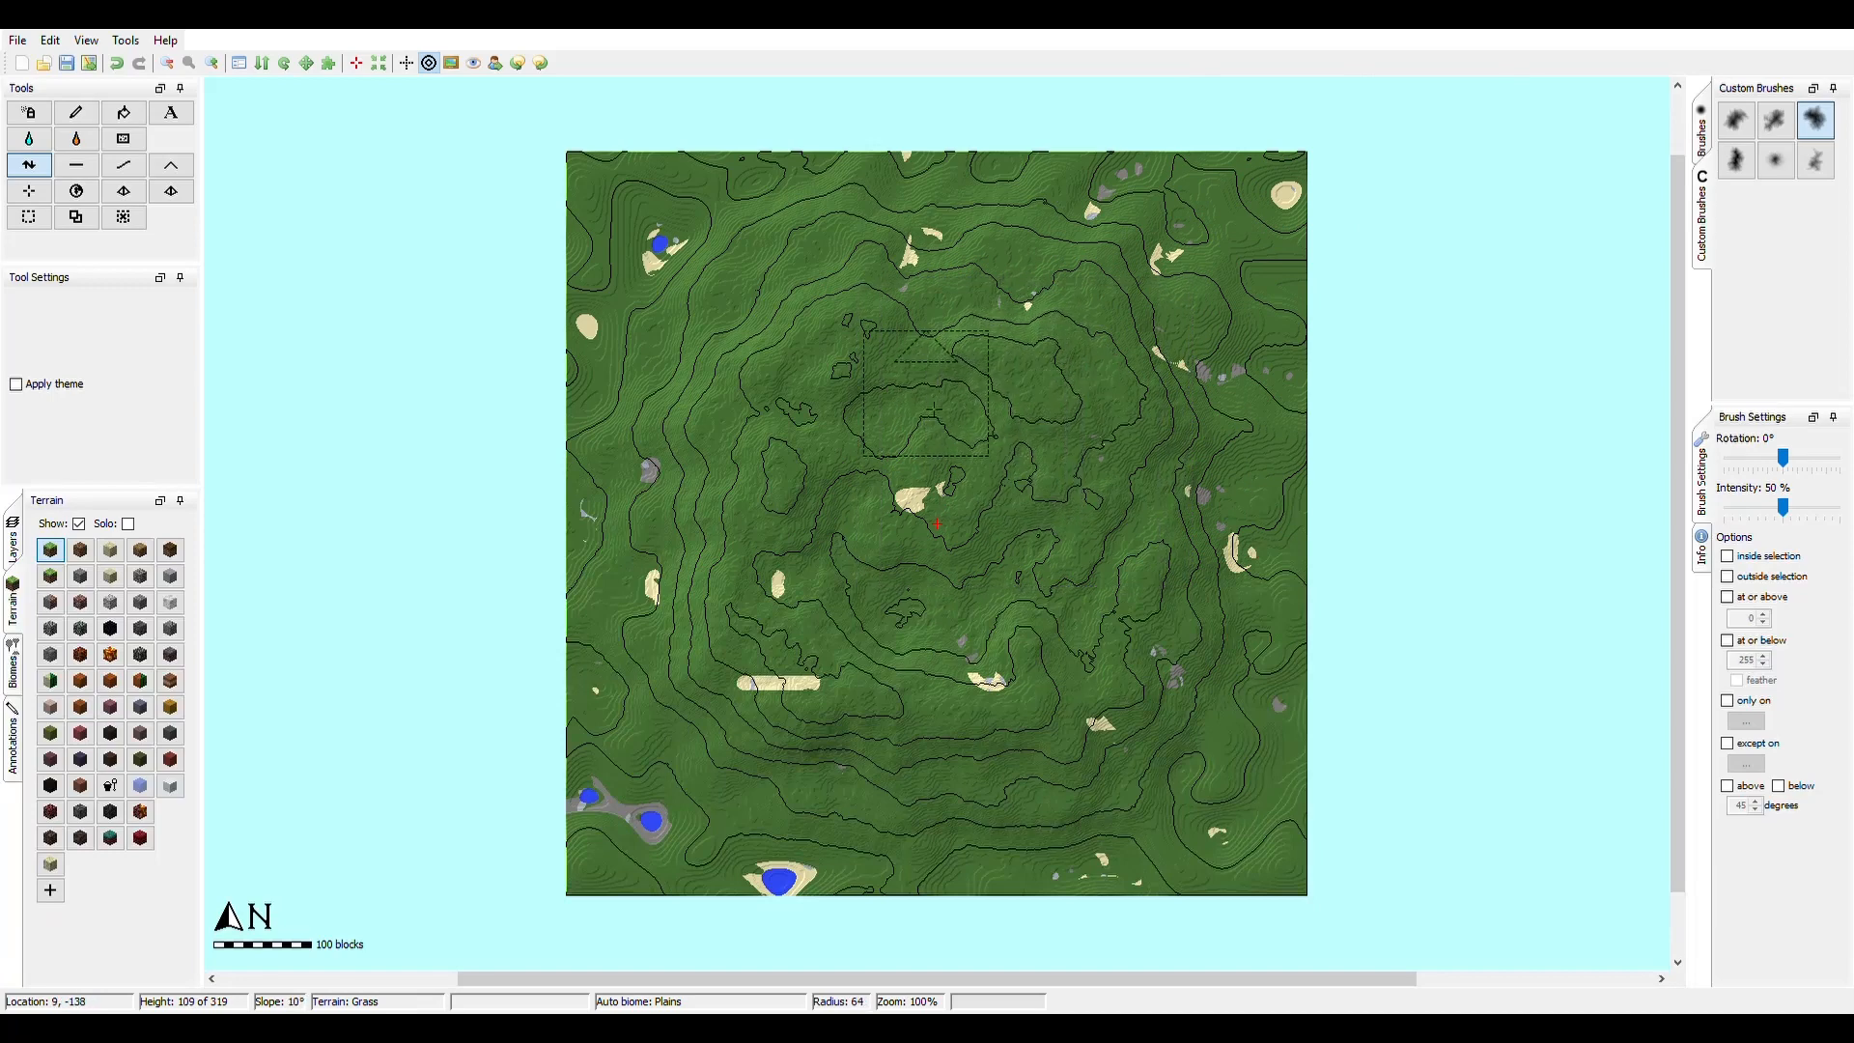
pyautogui.moveTo(1782, 508); pyautogui.dragTo(1816, 508)
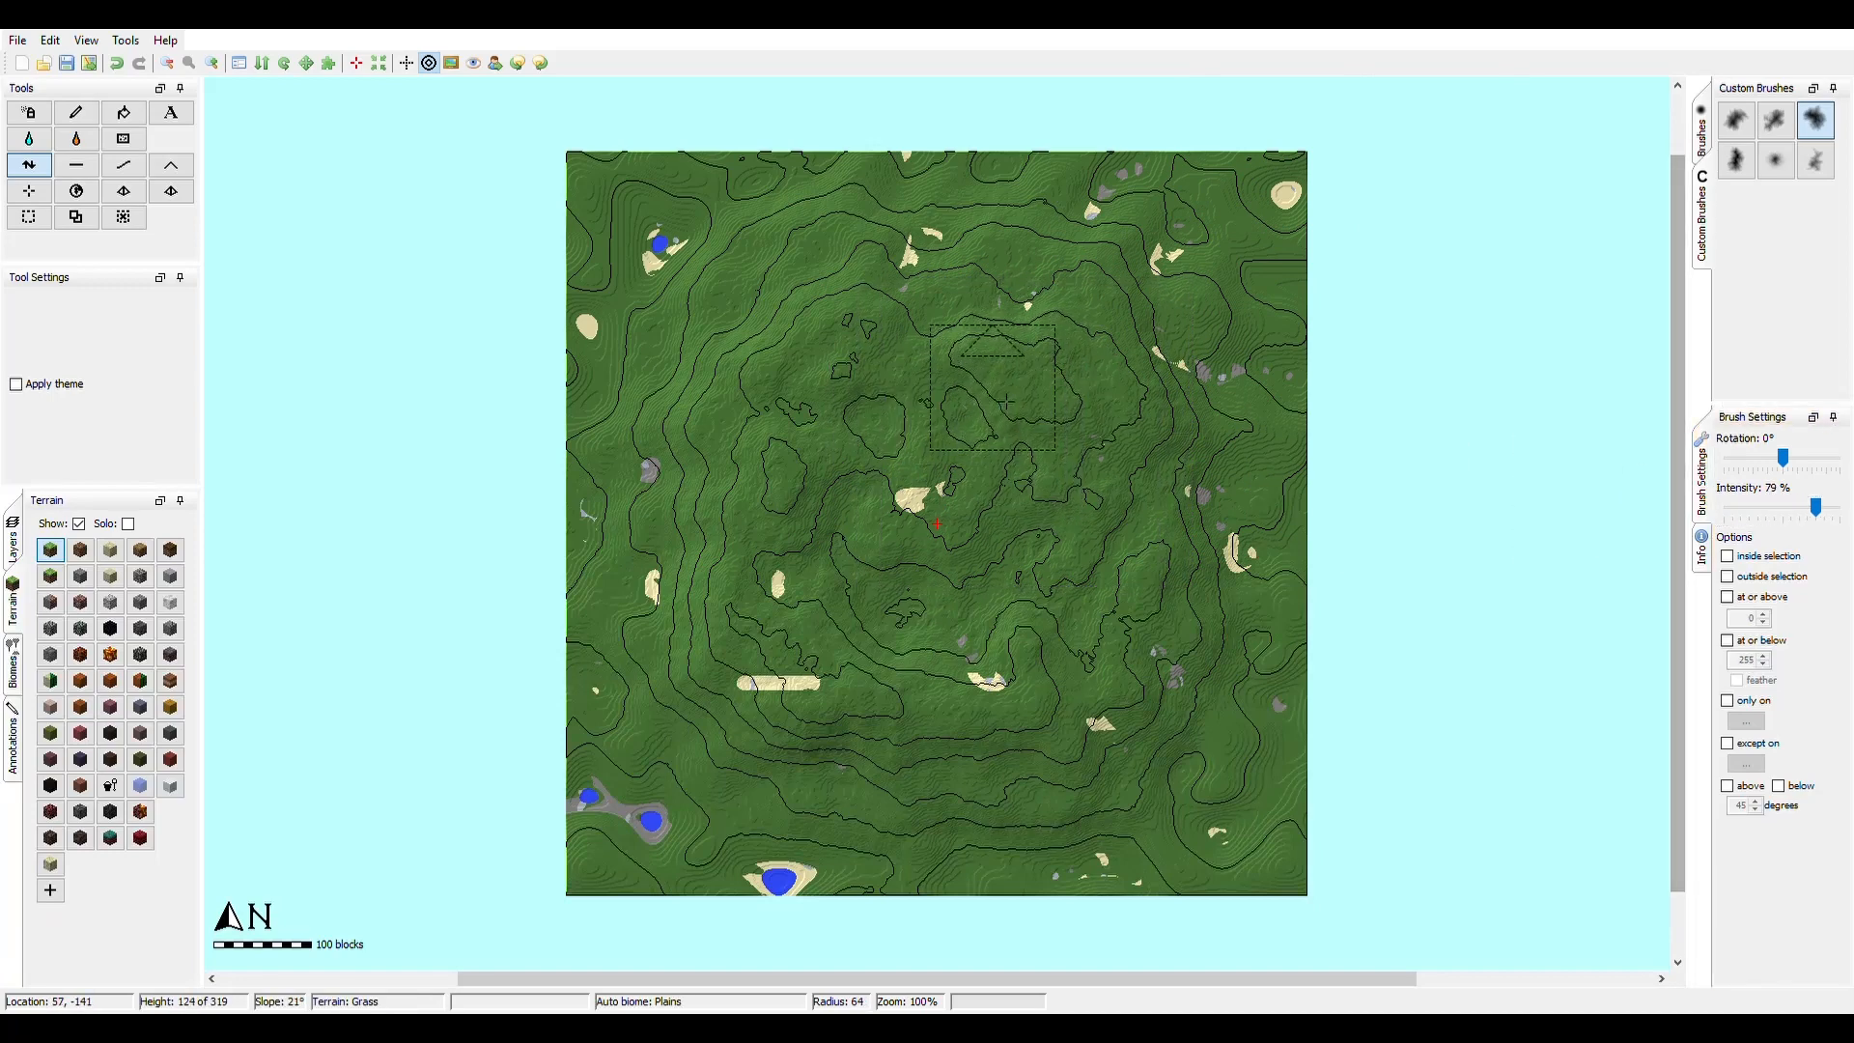
pyautogui.moveTo(1006, 401); pyautogui.dragTo(893, 442)
pyautogui.scroll(1, 904, 569)
pyautogui.moveTo(903, 569); pyautogui.dragTo(917, 621)
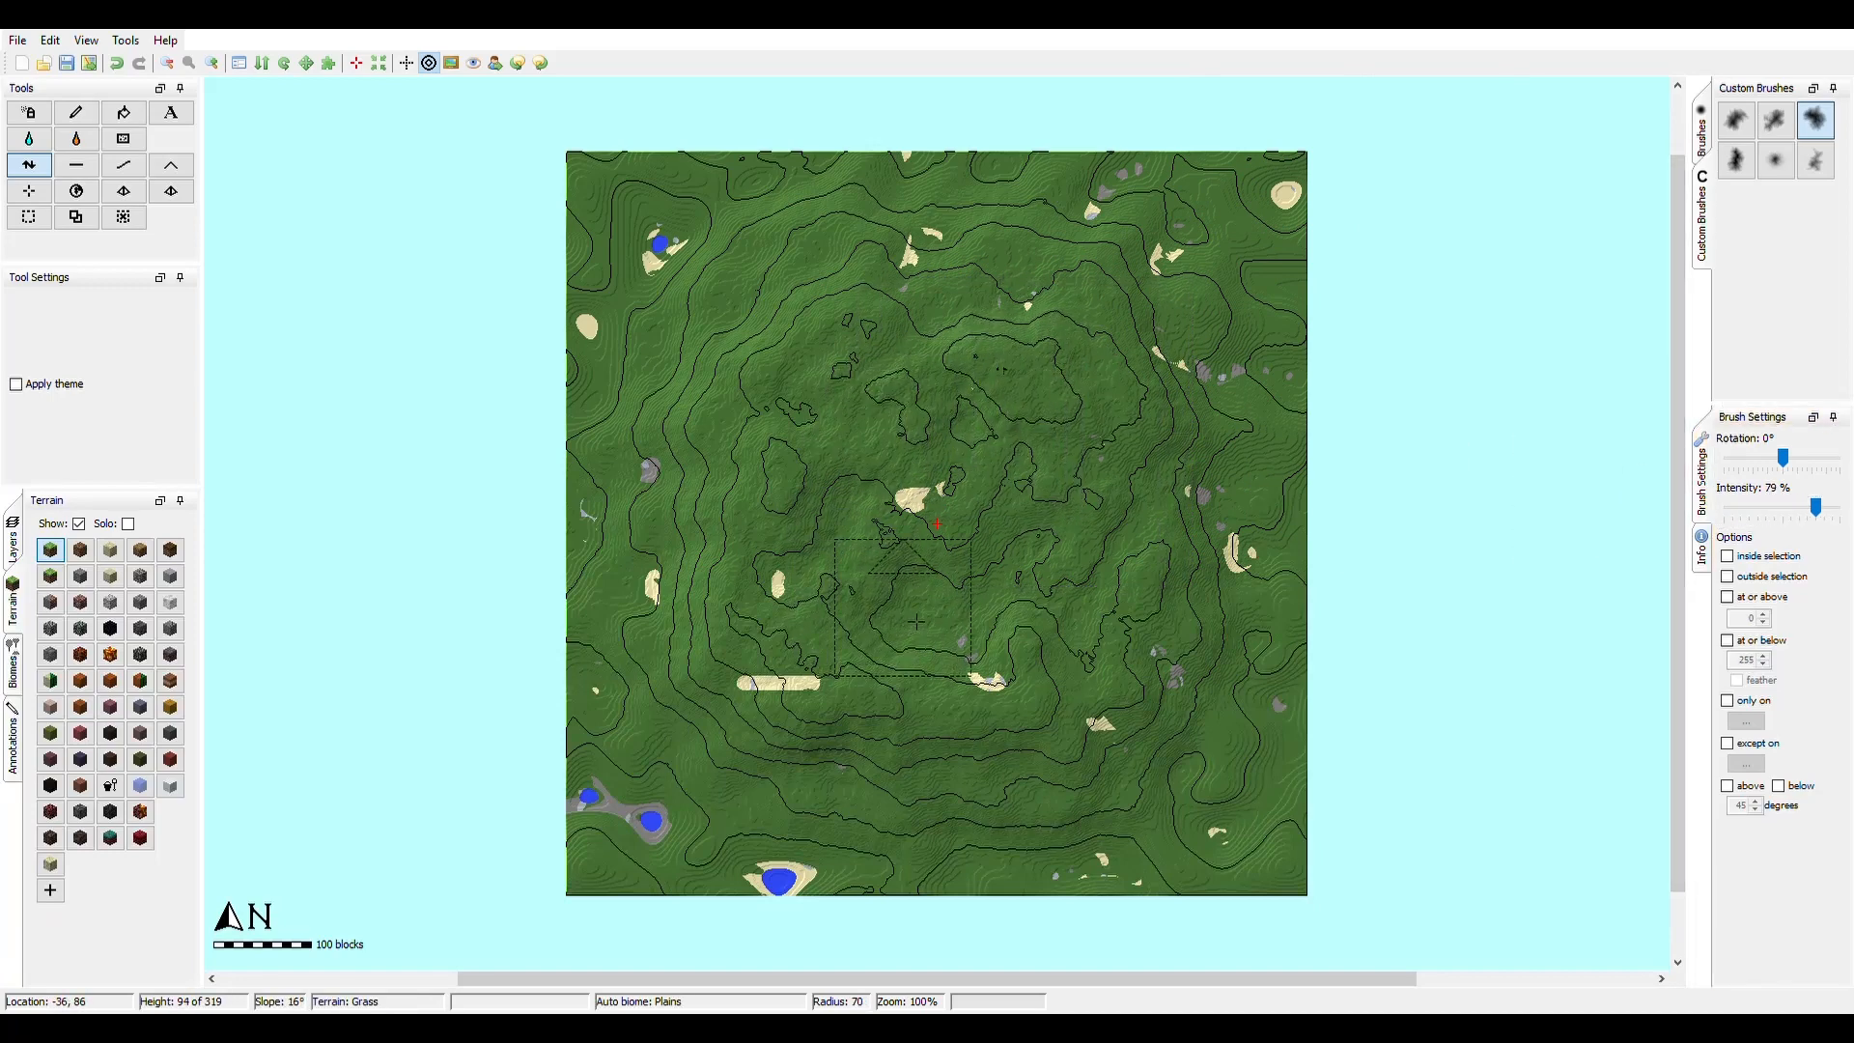
# - Raise the hill's summit at 100% intensity and carve a deep basin along the map's northwest edge with a radius of about 79
pyautogui.moveTo(1816, 508); pyautogui.dragTo(1840, 508)
pyautogui.scroll(6, 956, 468)
pyautogui.moveTo(958, 471)
pyautogui.mouseDown()
pyautogui.moveTo(954, 400)
pyautogui.moveTo(869, 464)
pyautogui.moveTo(912, 551)
pyautogui.moveTo(1019, 560)
pyautogui.moveTo(1005, 396)
pyautogui.moveTo(850, 376)
pyautogui.moveTo(859, 570)
pyautogui.moveTo(927, 521)
pyautogui.moveTo(891, 560)
pyautogui.moveTo(922, 443)
pyautogui.moveTo(831, 435)
pyautogui.mouseUp()
pyautogui.scroll(-4, 597, 198)
pyautogui.moveTo(608, 199)
pyautogui.mouseDown()
pyautogui.moveTo(639, 211)
pyautogui.moveTo(624, 204)
pyautogui.moveTo(645, 180)
pyautogui.moveTo(599, 220)
pyautogui.moveTo(584, 276)
pyautogui.moveTo(628, 290)
pyautogui.moveTo(637, 381)
pyautogui.moveTo(592, 393)
pyautogui.mouseUp()
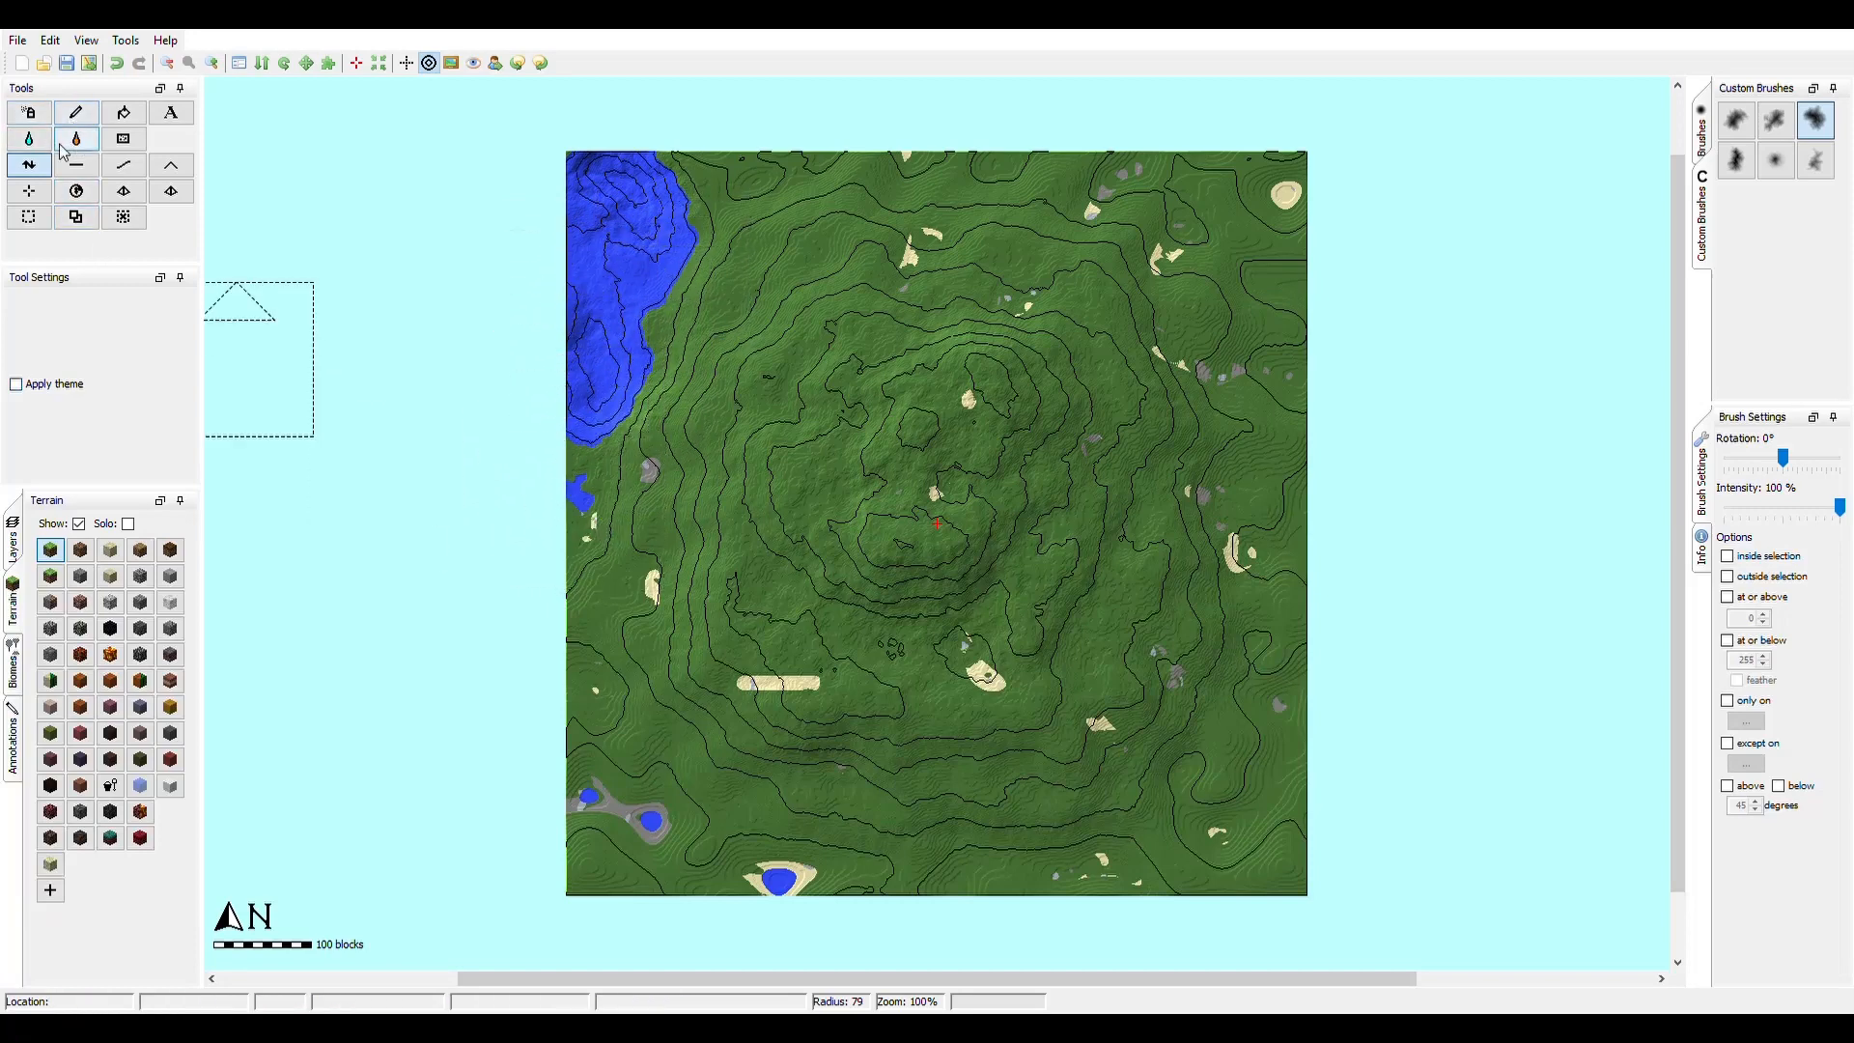
# - Flood the low ground around the hill with water up to level 80, forming an island
pyautogui.click(29, 138)
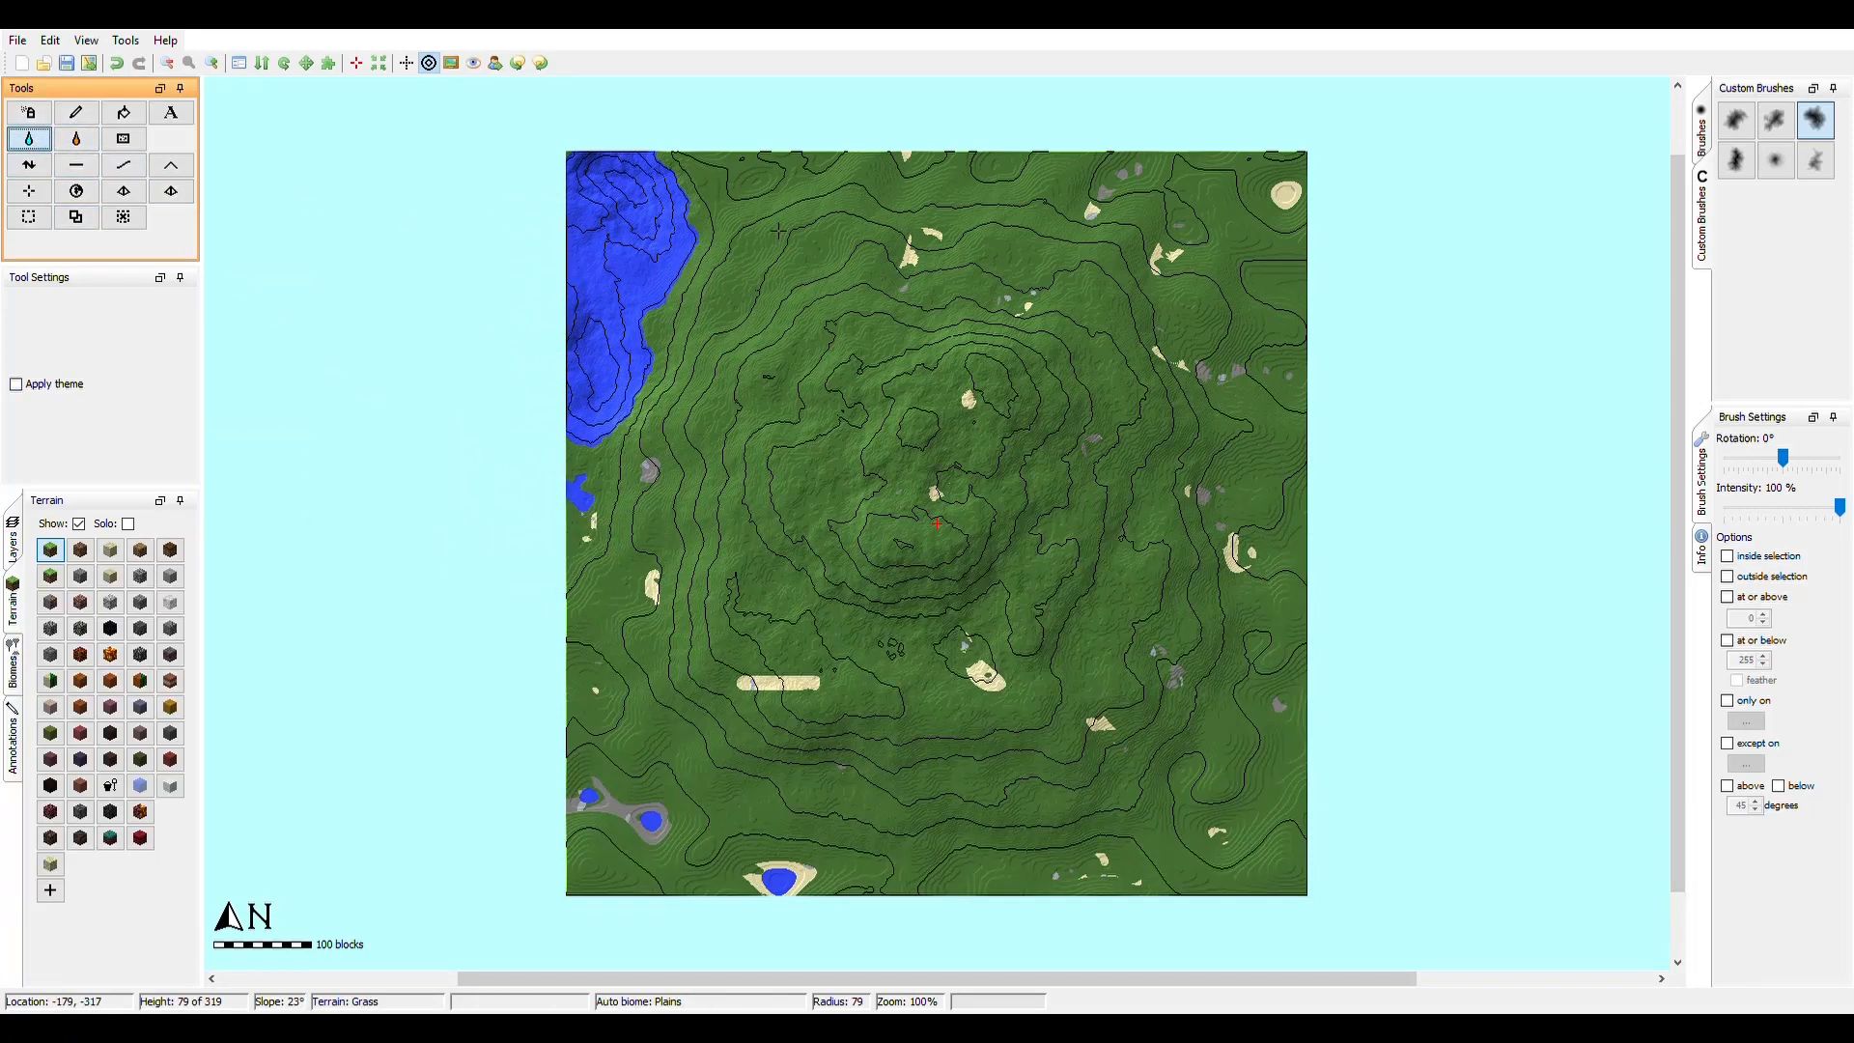
pyautogui.scroll(2, 937, 524)
pyautogui.scroll(-3, 937, 523)
pyautogui.scroll(2, 937, 524)
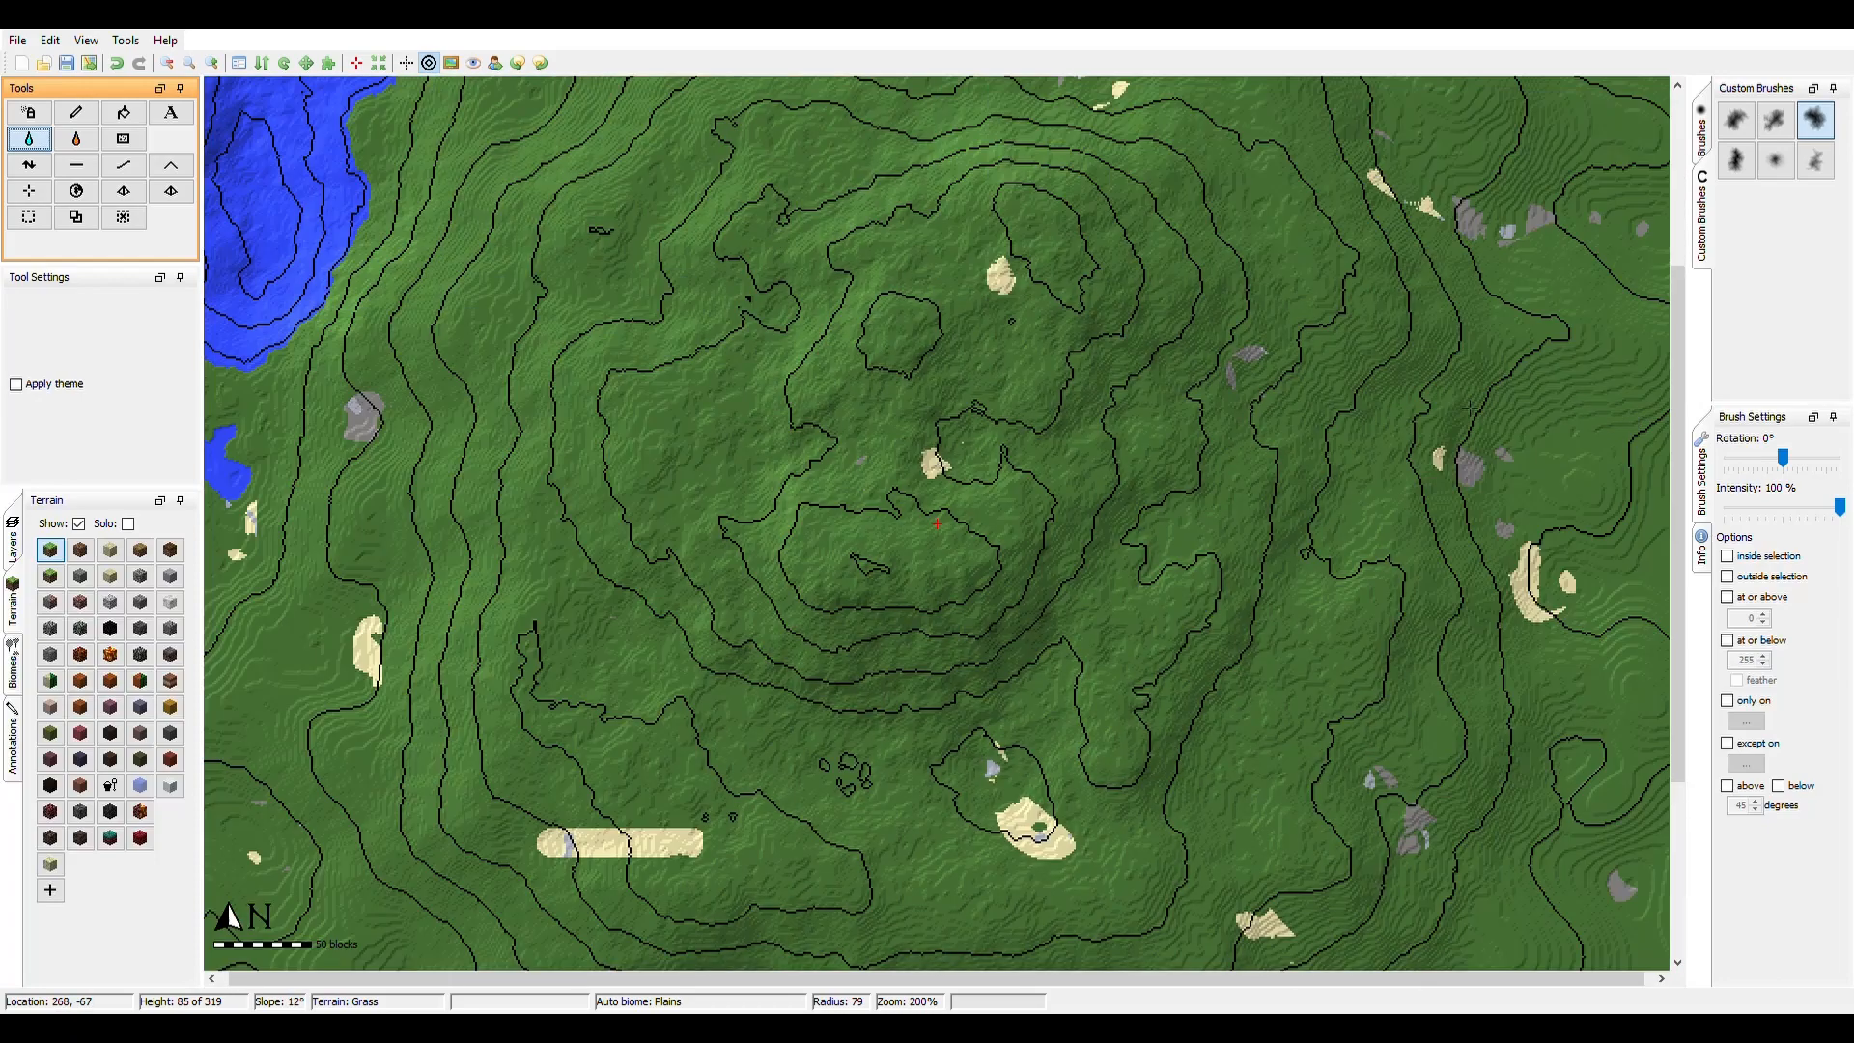
pyautogui.moveTo(1672, 384); pyautogui.dragTo(1679, 253)
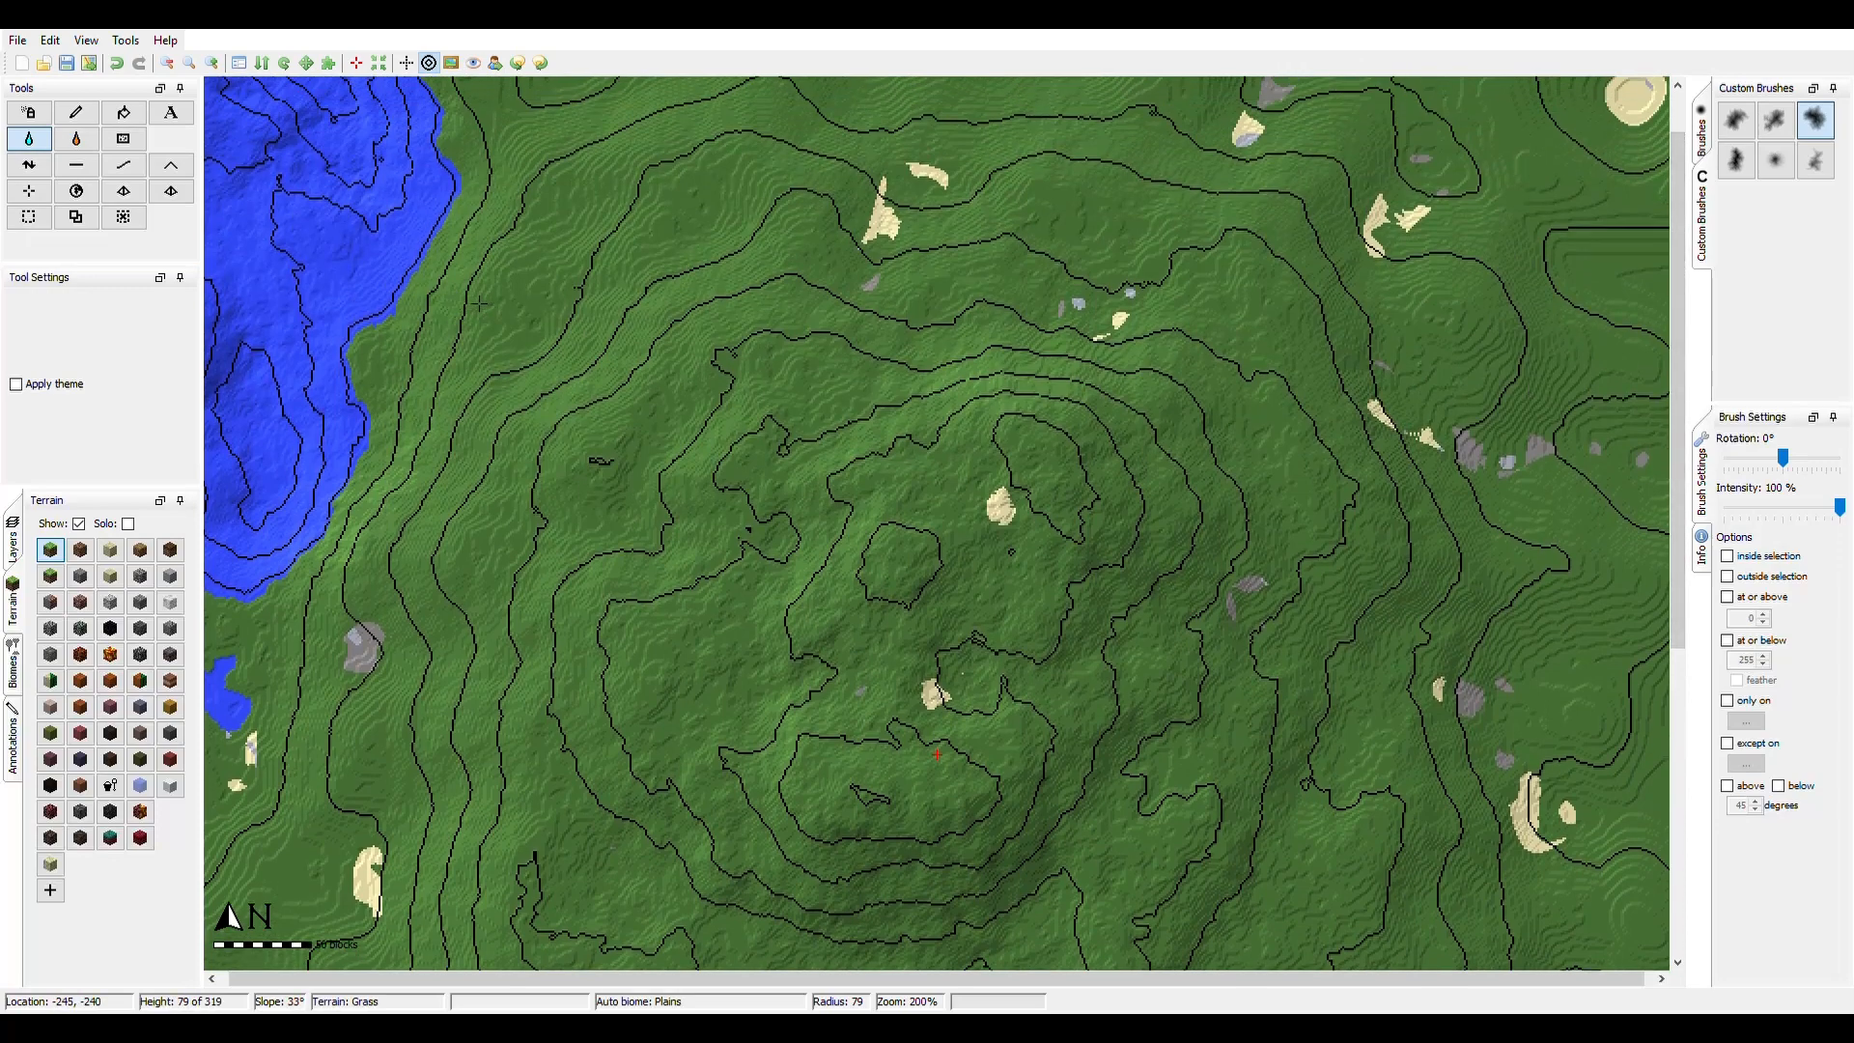
pyautogui.click(482, 358)
pyautogui.keyDown('ctrl'); pyautogui.scroll(-1, 1401, 460); pyautogui.keyUp('ctrl')
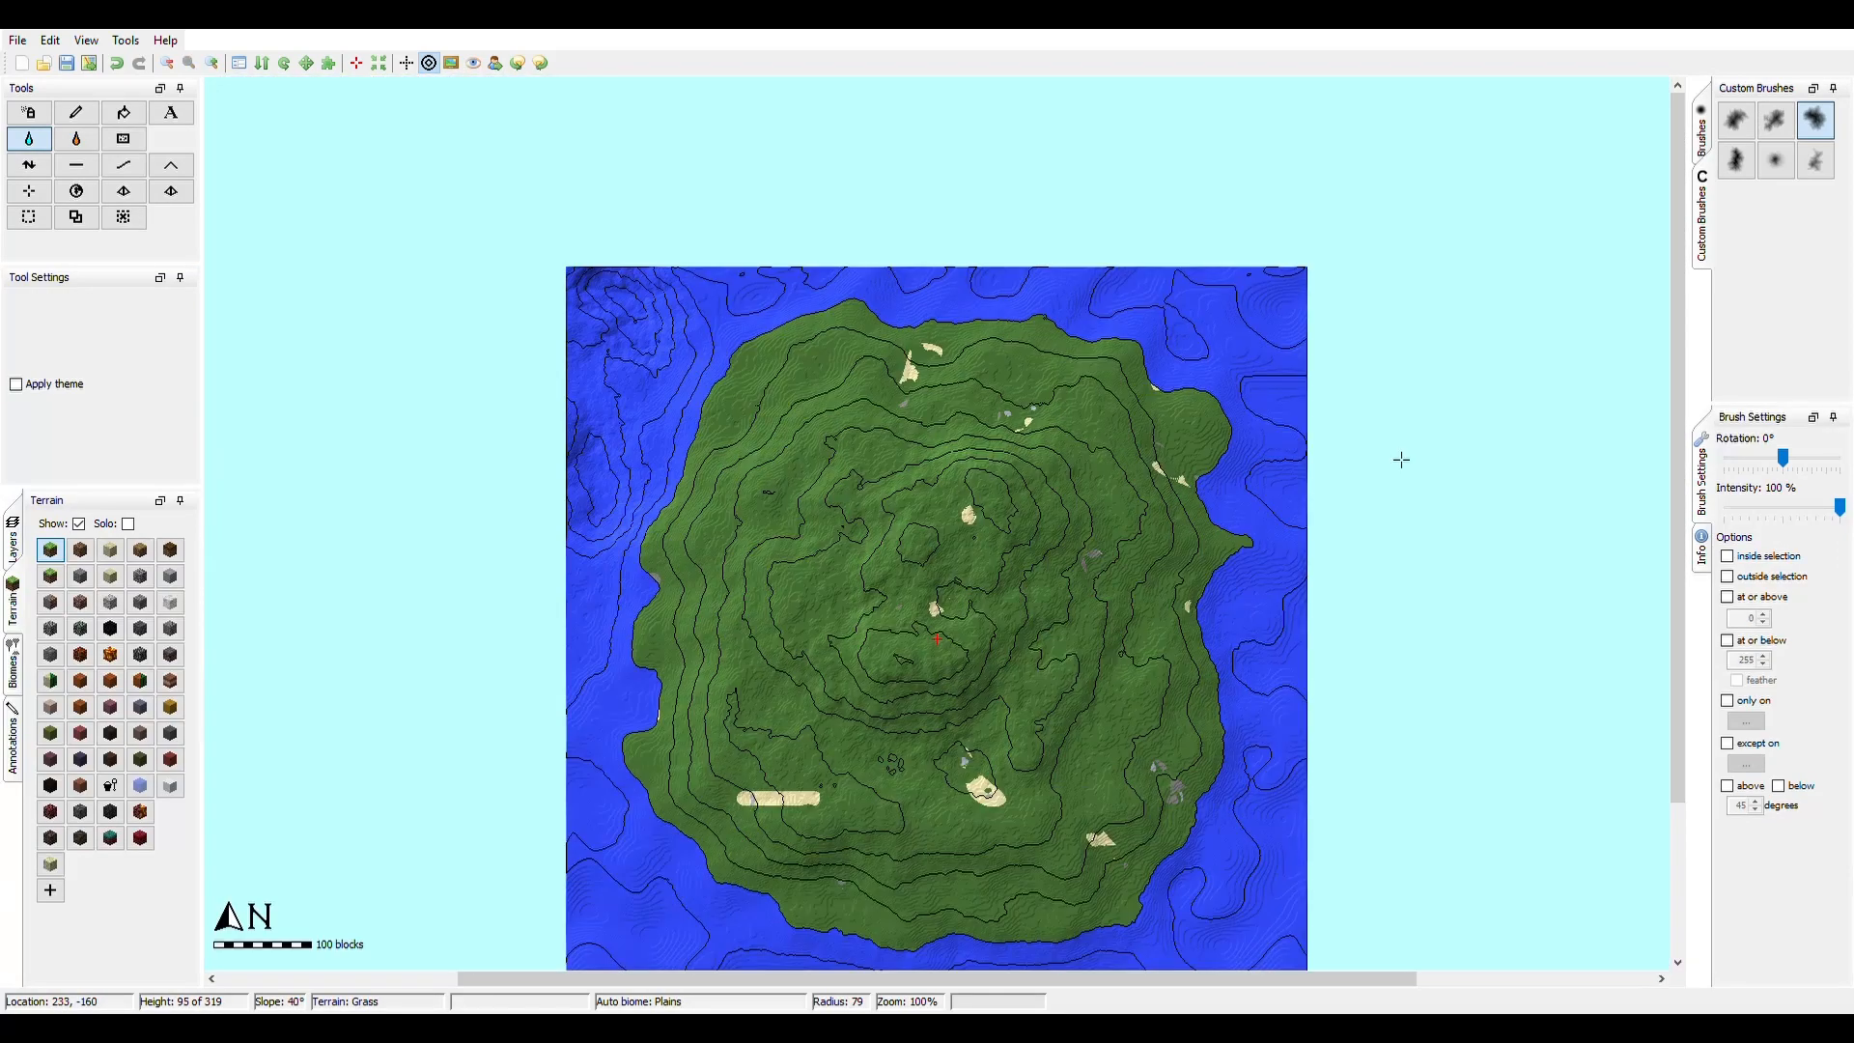
pyautogui.moveTo(1676, 326); pyautogui.dragTo(1677, 384)
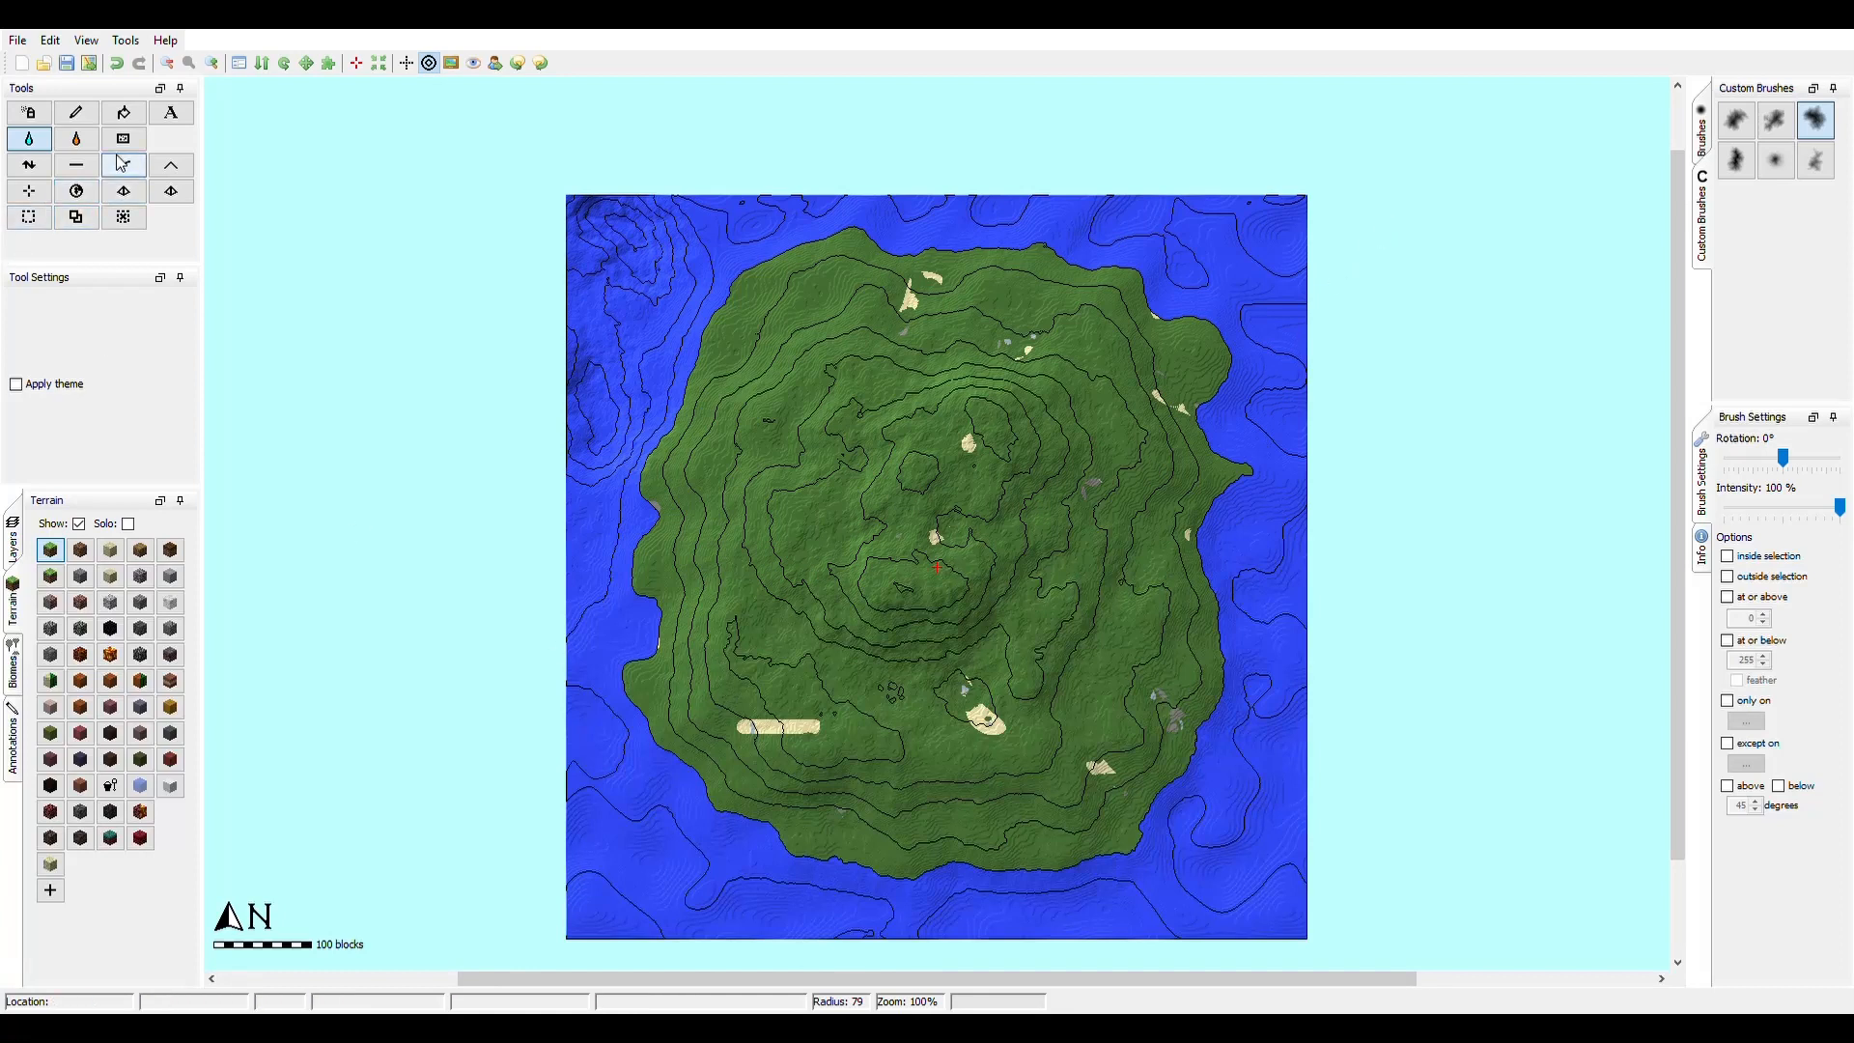
# - Flatten the island's outer slopes with radius 40, adjusting the intensity to 29% for the southwest side
pyautogui.click(76, 164)
pyautogui.click(1756, 515)
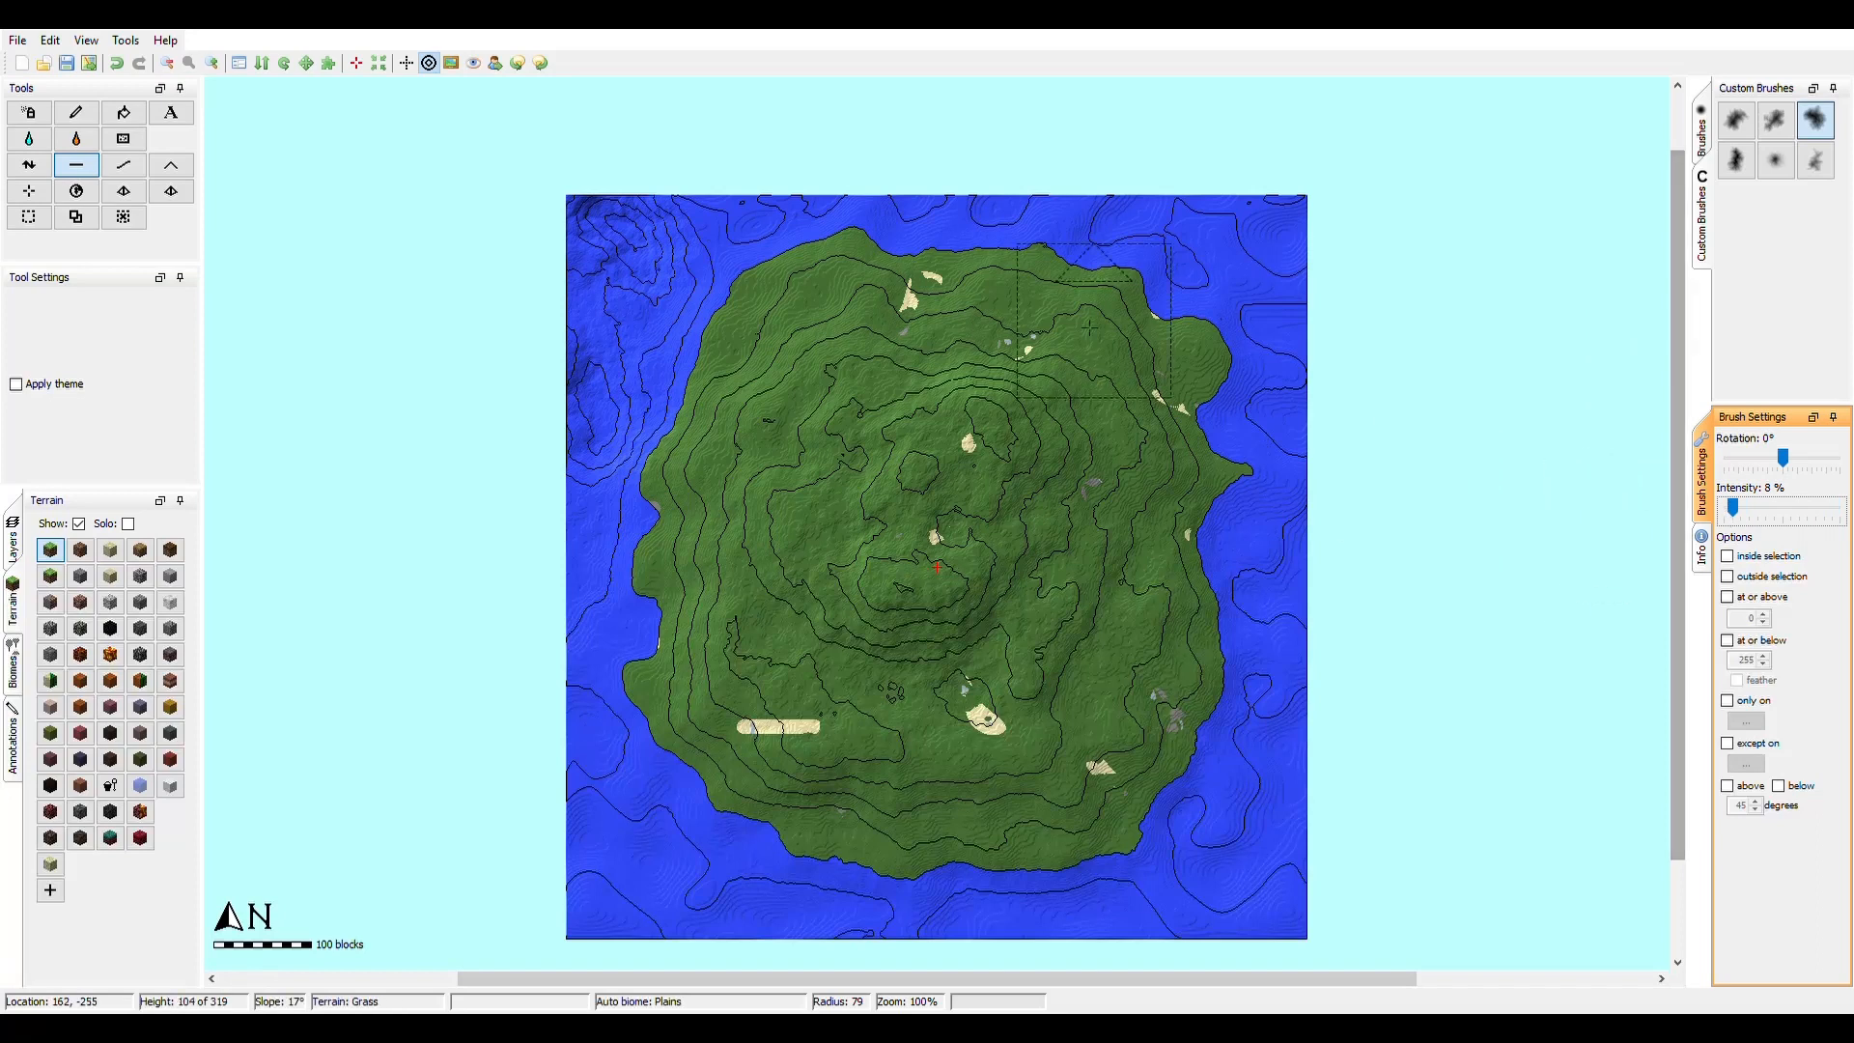
pyautogui.scroll(-6, 1005, 288)
pyautogui.moveTo(1046, 285)
pyautogui.mouseDown()
pyautogui.moveTo(836, 277)
pyautogui.moveTo(801, 311)
pyautogui.moveTo(711, 471)
pyautogui.moveTo(702, 724)
pyautogui.moveTo(736, 735)
pyautogui.moveTo(776, 796)
pyautogui.moveTo(894, 837)
pyautogui.moveTo(1082, 816)
pyautogui.moveTo(1182, 727)
pyautogui.moveTo(1173, 454)
pyautogui.moveTo(1111, 354)
pyautogui.moveTo(1063, 344)
pyautogui.moveTo(1118, 343)
pyautogui.moveTo(985, 305)
pyautogui.moveTo(763, 349)
pyautogui.moveTo(710, 503)
pyautogui.mouseUp()
pyautogui.click(1785, 509)
pyautogui.click(1784, 509)
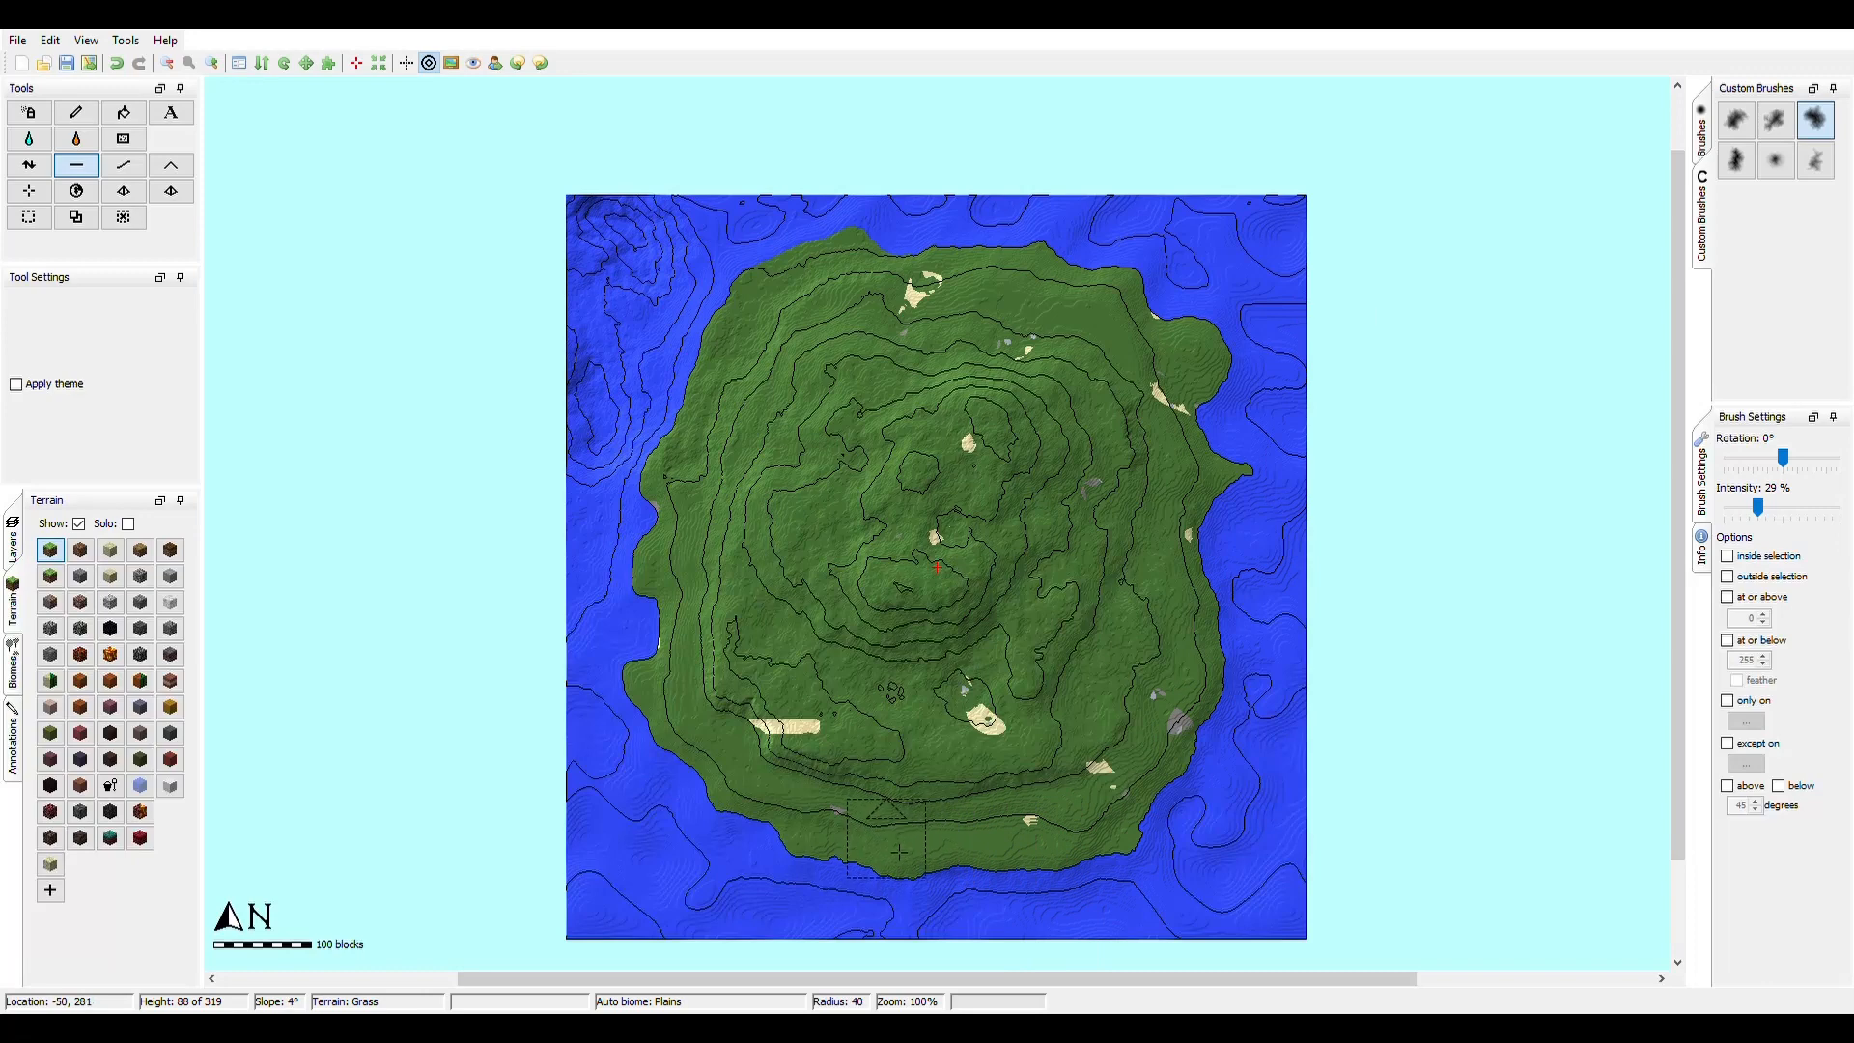
pyautogui.moveTo(780, 818)
pyautogui.mouseDown()
pyautogui.moveTo(705, 723)
pyautogui.moveTo(729, 765)
pyautogui.mouseUp()
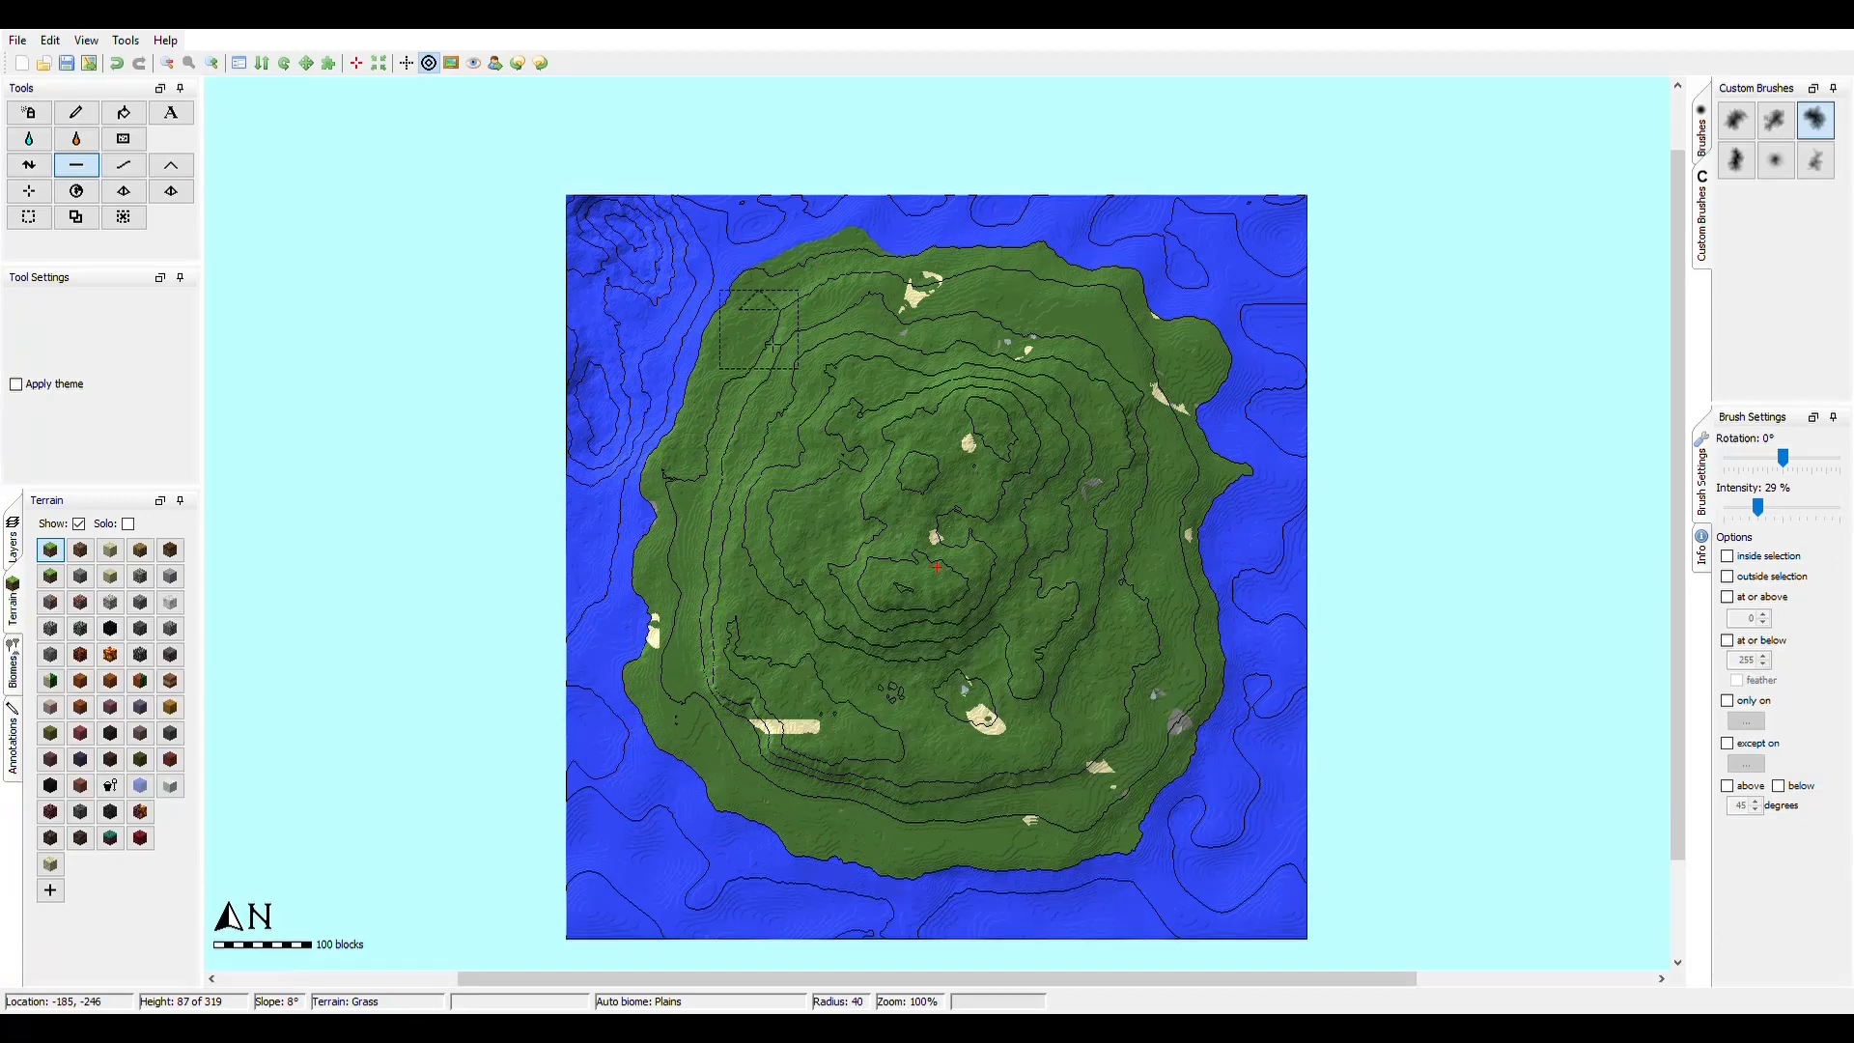
# - Flatten the northern and eastern slopes at 36% intensity, switching to a soft round brush for the southeast side
pyautogui.moveTo(1758, 507); pyautogui.dragTo(1767, 508)
pyautogui.moveTo(771, 243)
pyautogui.mouseDown()
pyautogui.moveTo(834, 287)
pyautogui.moveTo(1110, 319)
pyautogui.moveTo(1163, 363)
pyautogui.moveTo(1195, 517)
pyautogui.mouseUp()
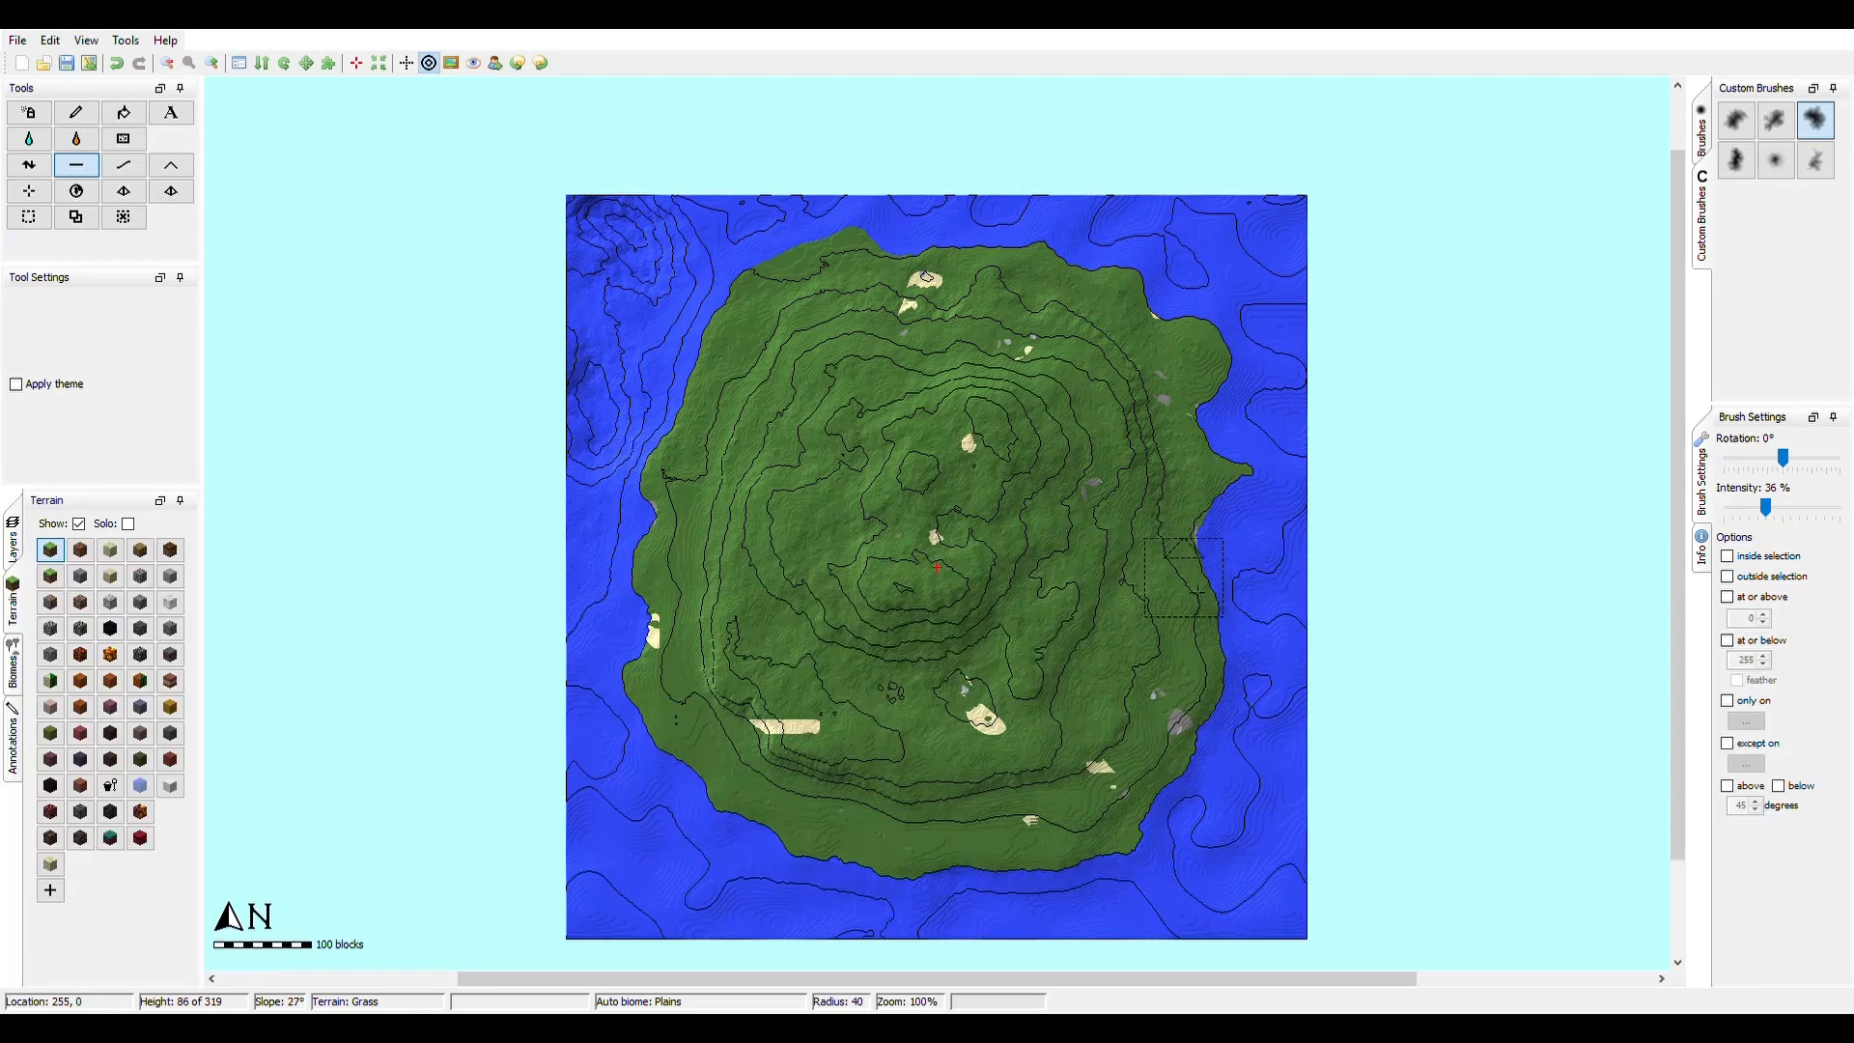
pyautogui.click(1701, 133)
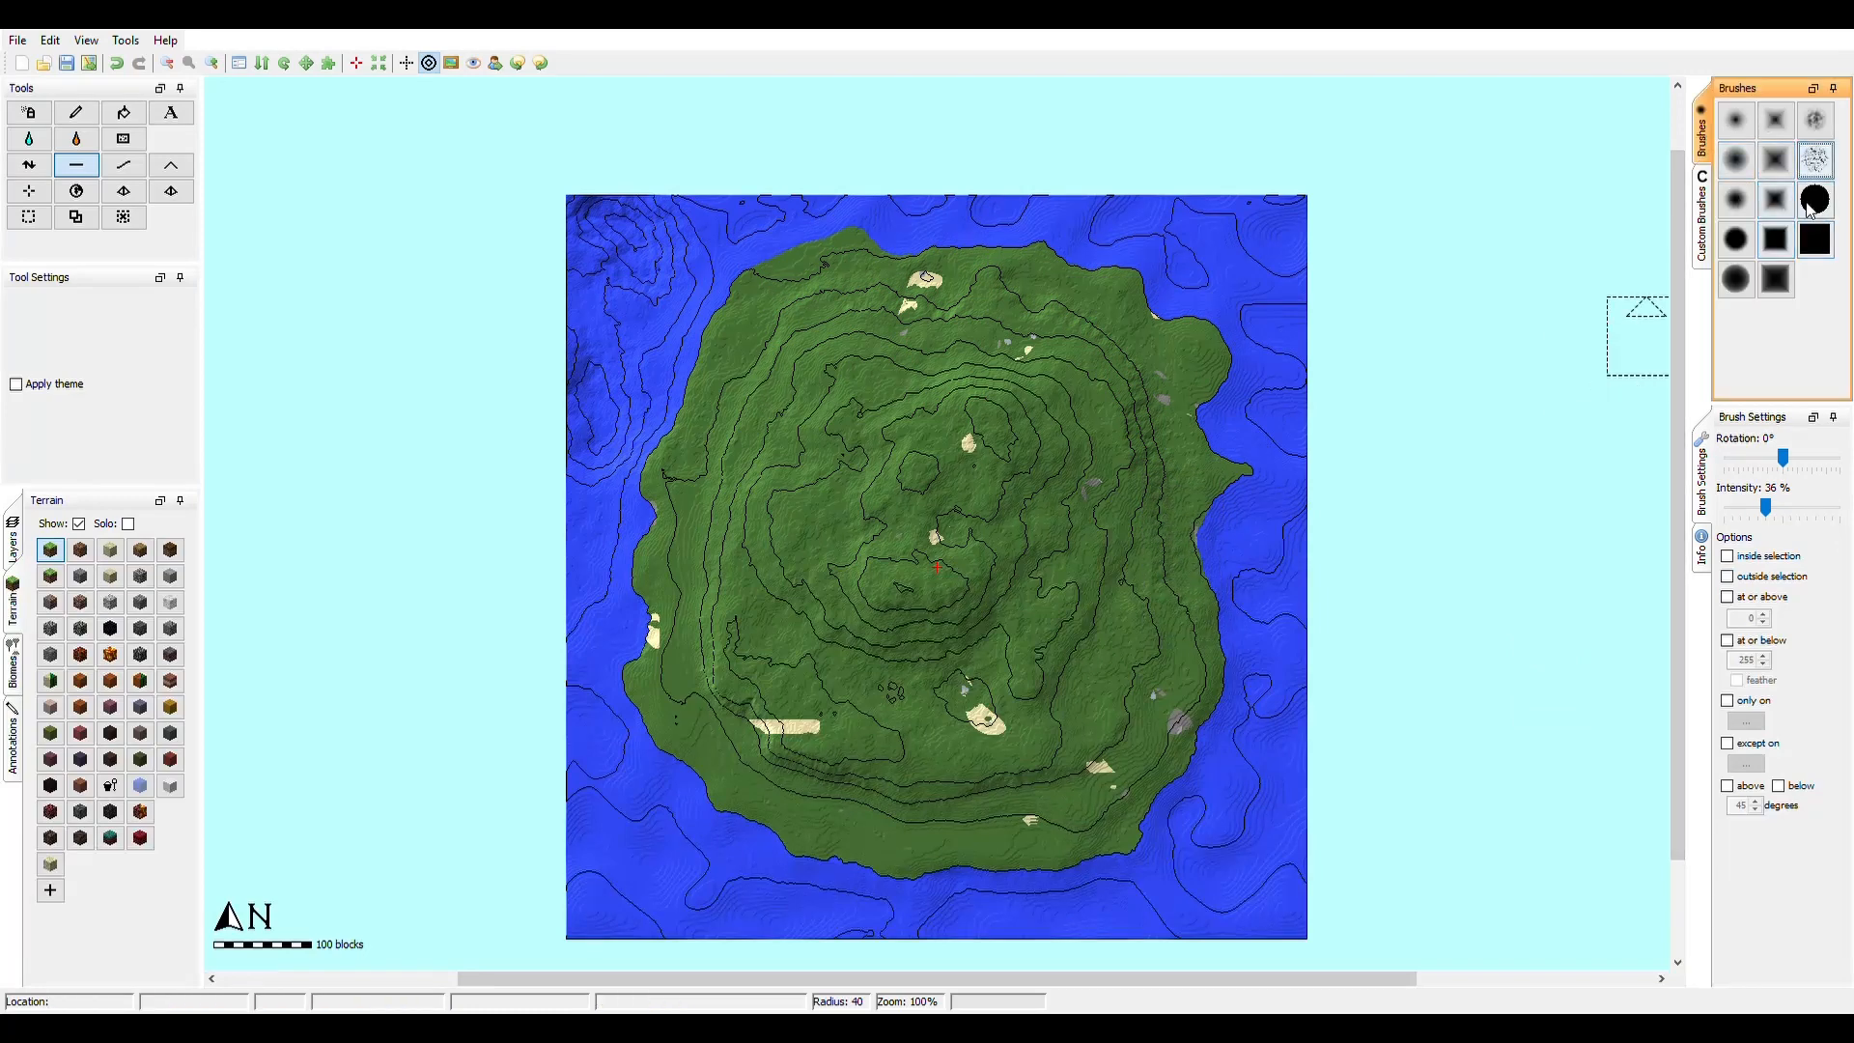
pyautogui.click(1735, 159)
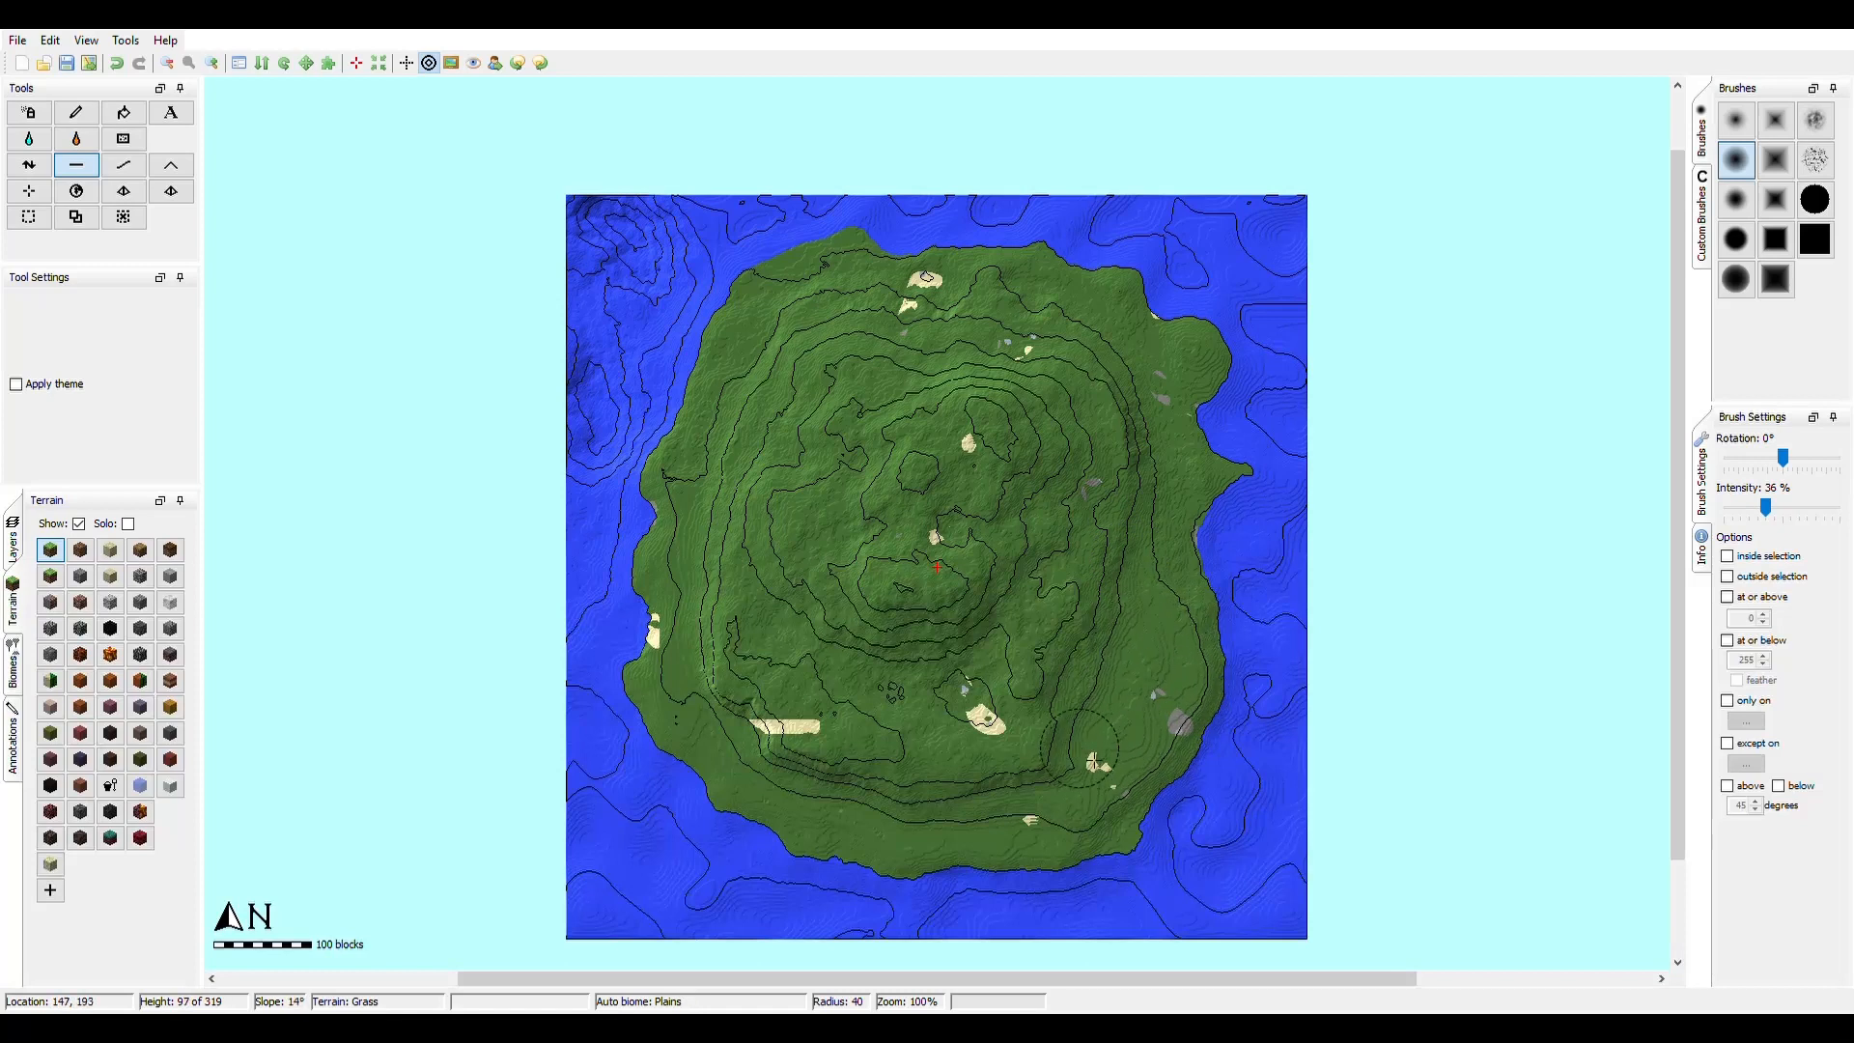
pyautogui.click(3, 163)
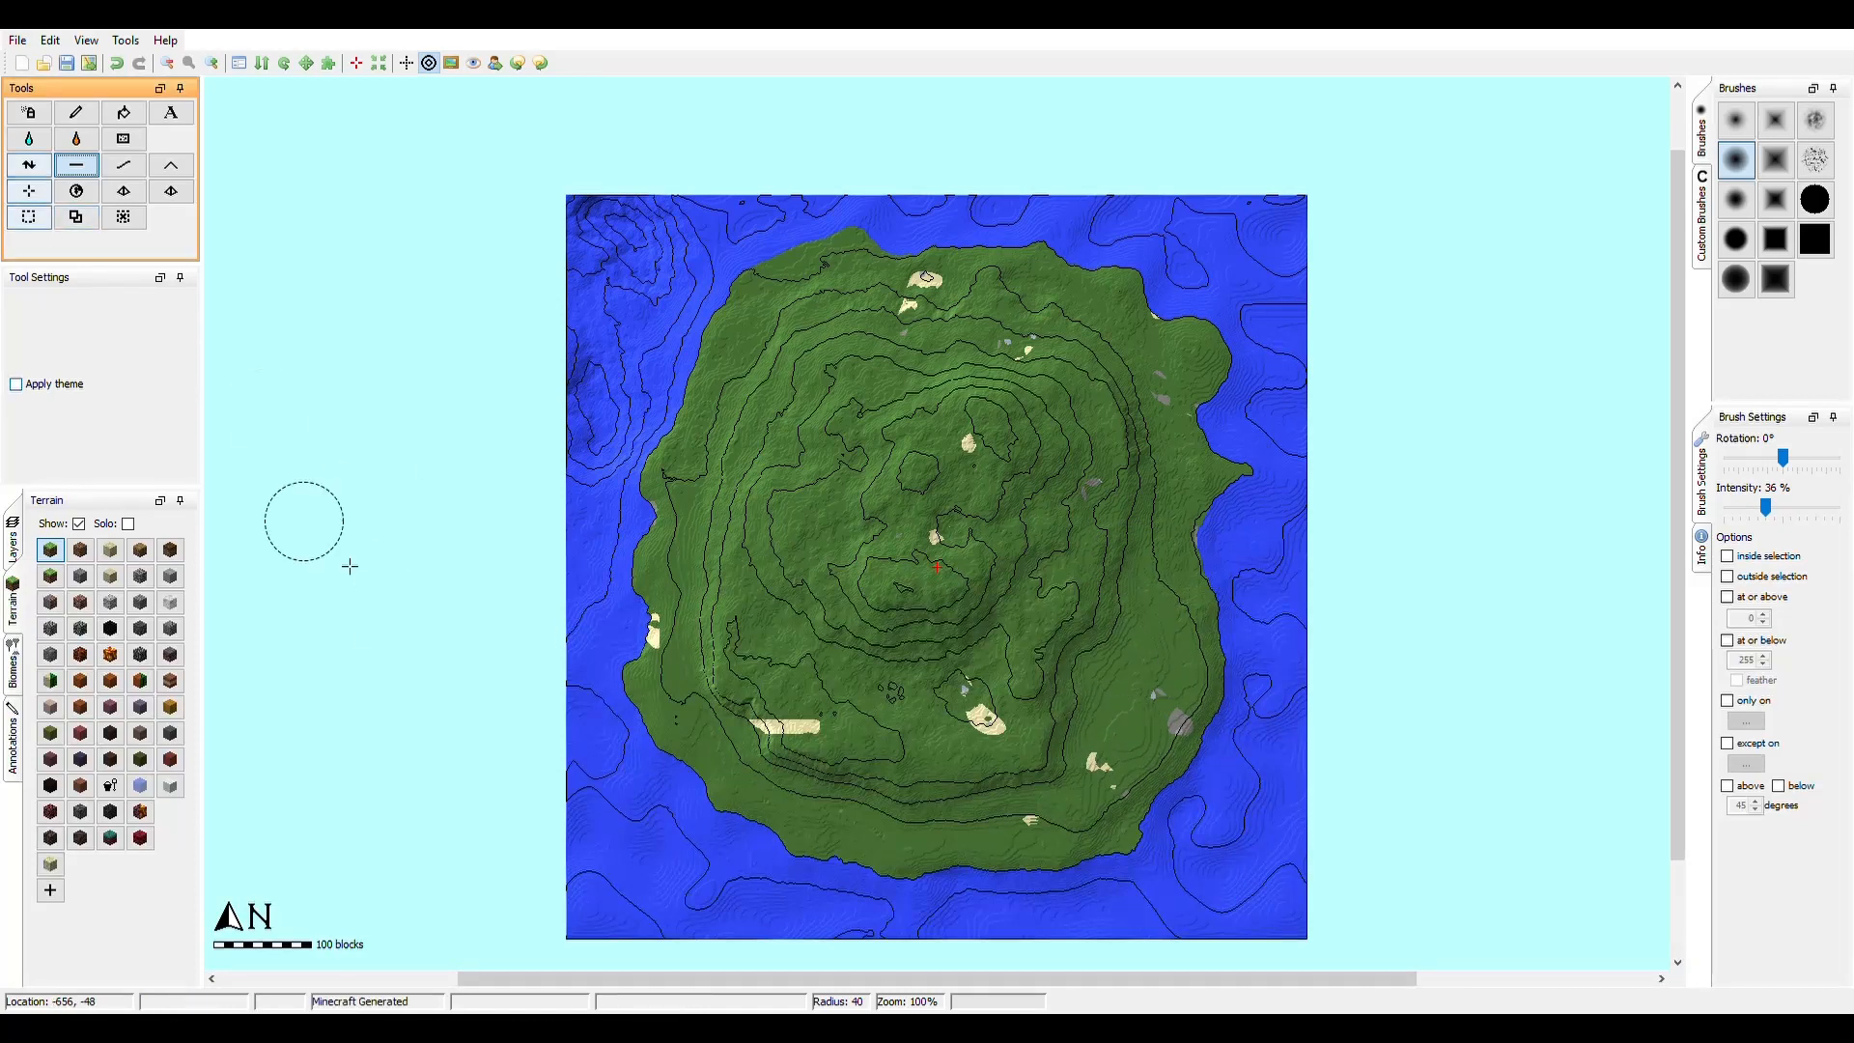
pyautogui.click(28, 162)
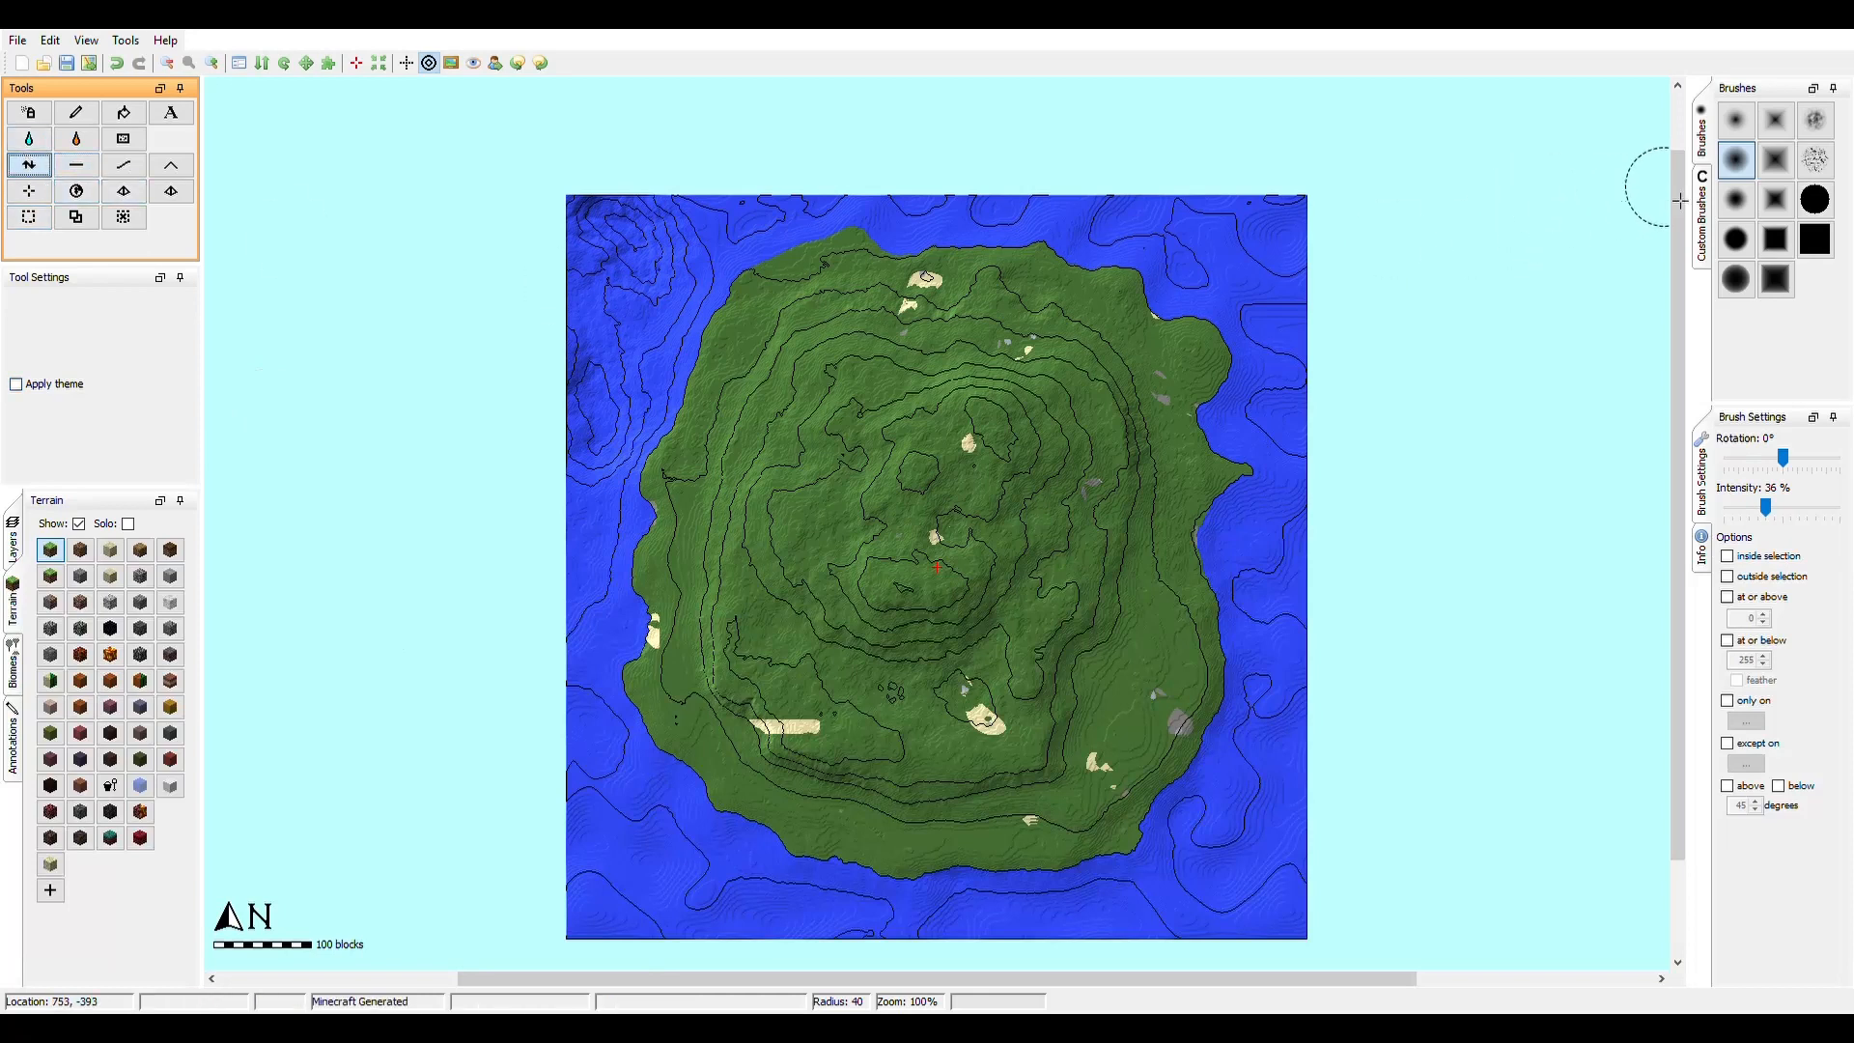
pyautogui.click(1701, 201)
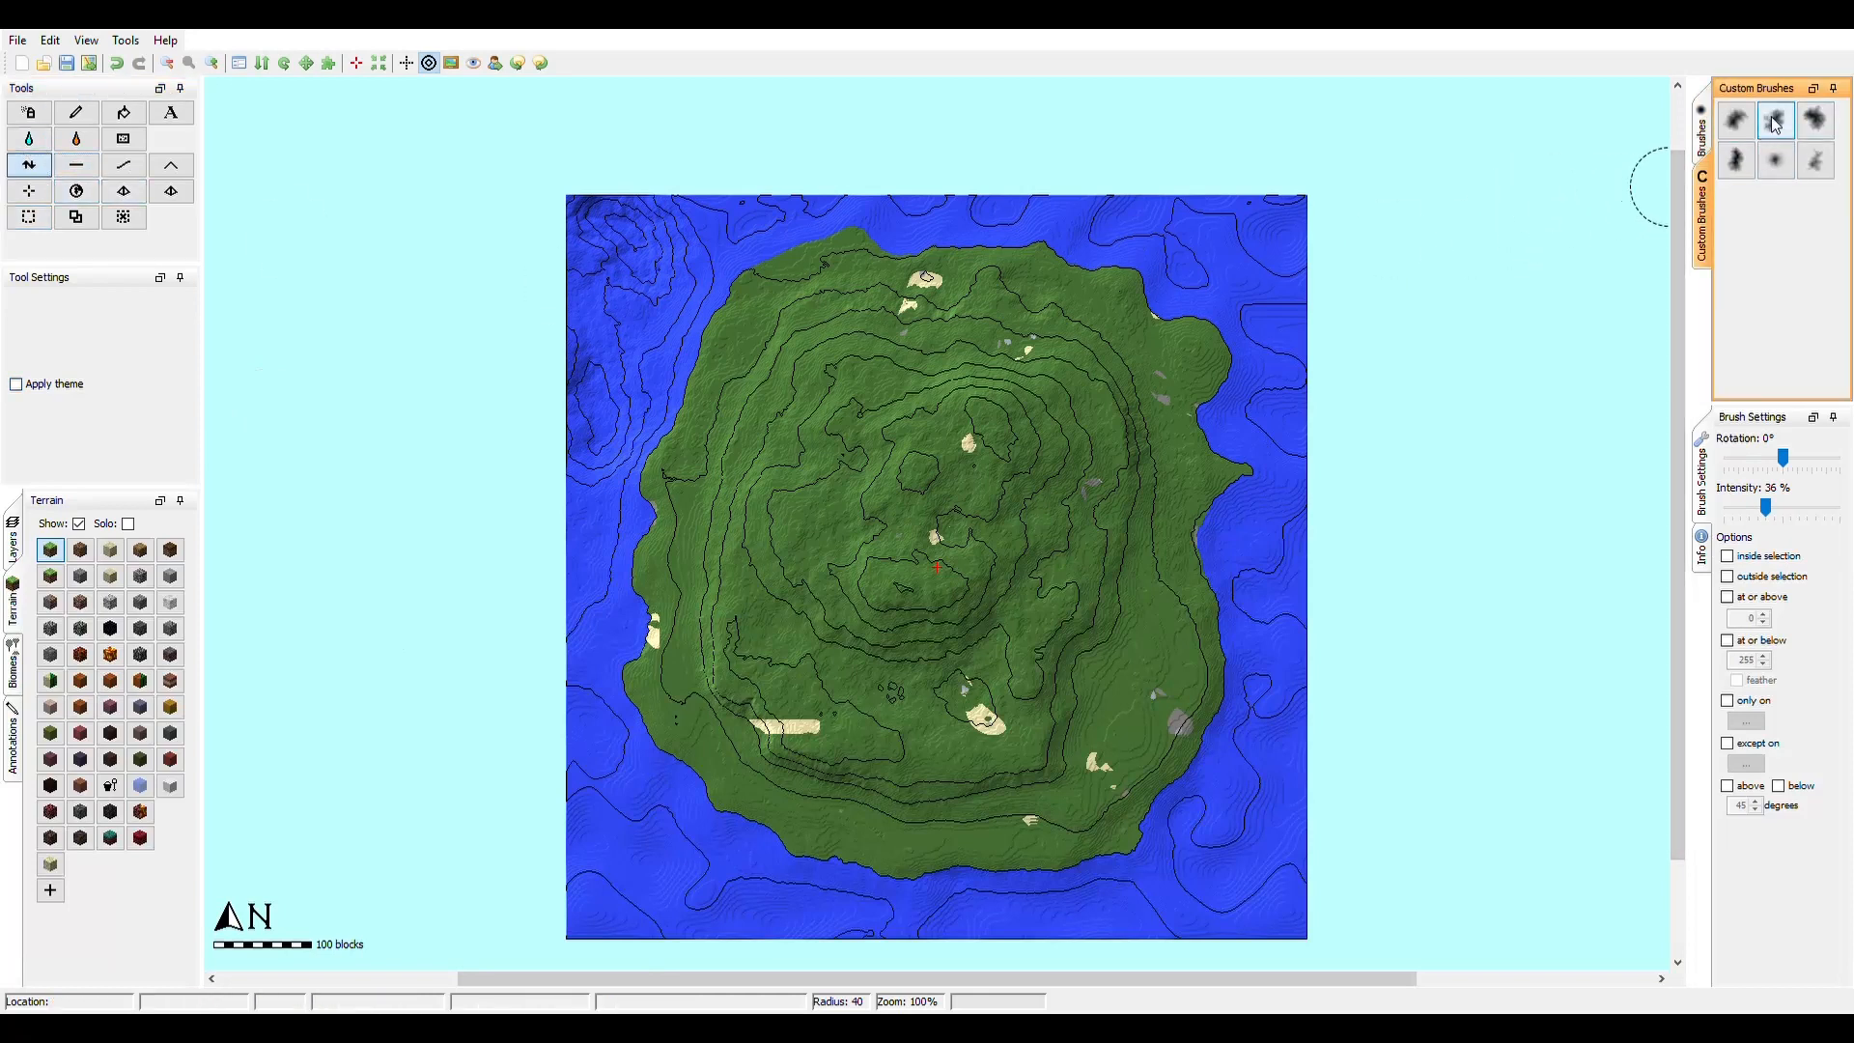
pyautogui.click(1816, 160)
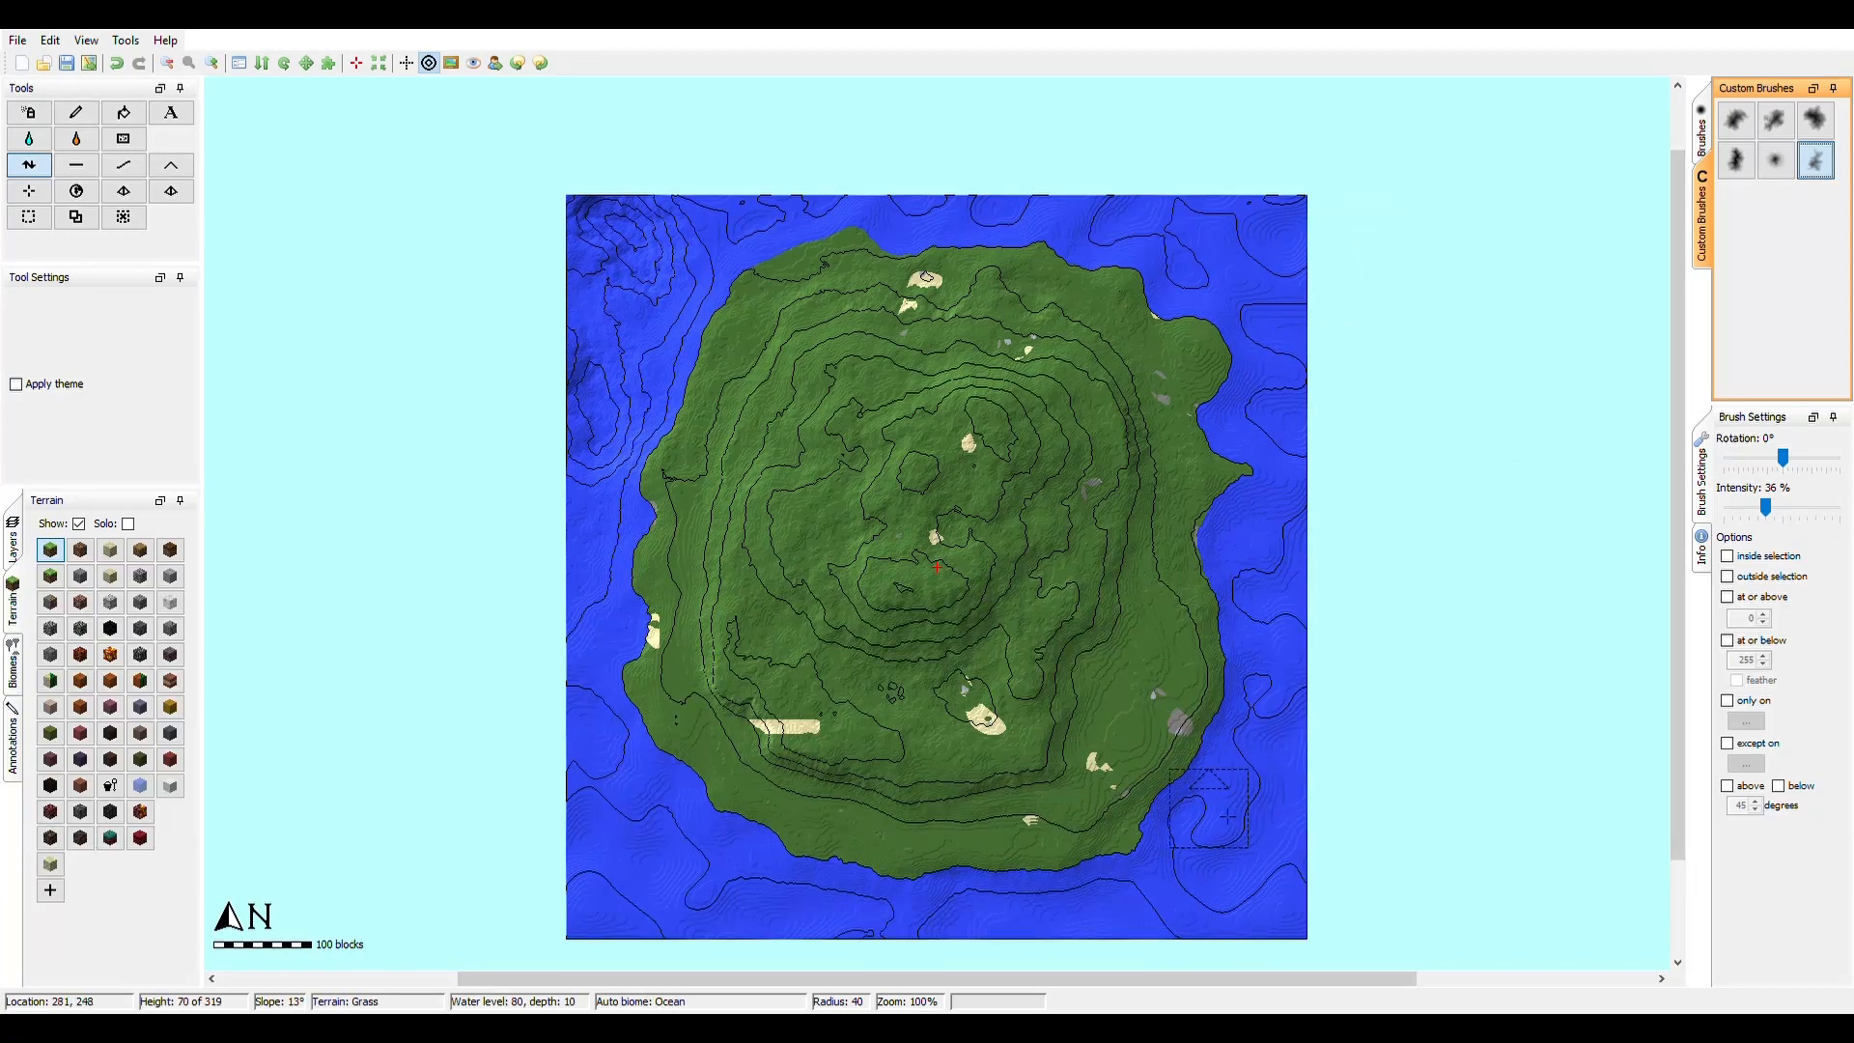
# - Spray-paint sand around the island's shoreline at 72% intensity at or below height 81, and widen the beach with the limit raised to 92
pyautogui.click(32, 118)
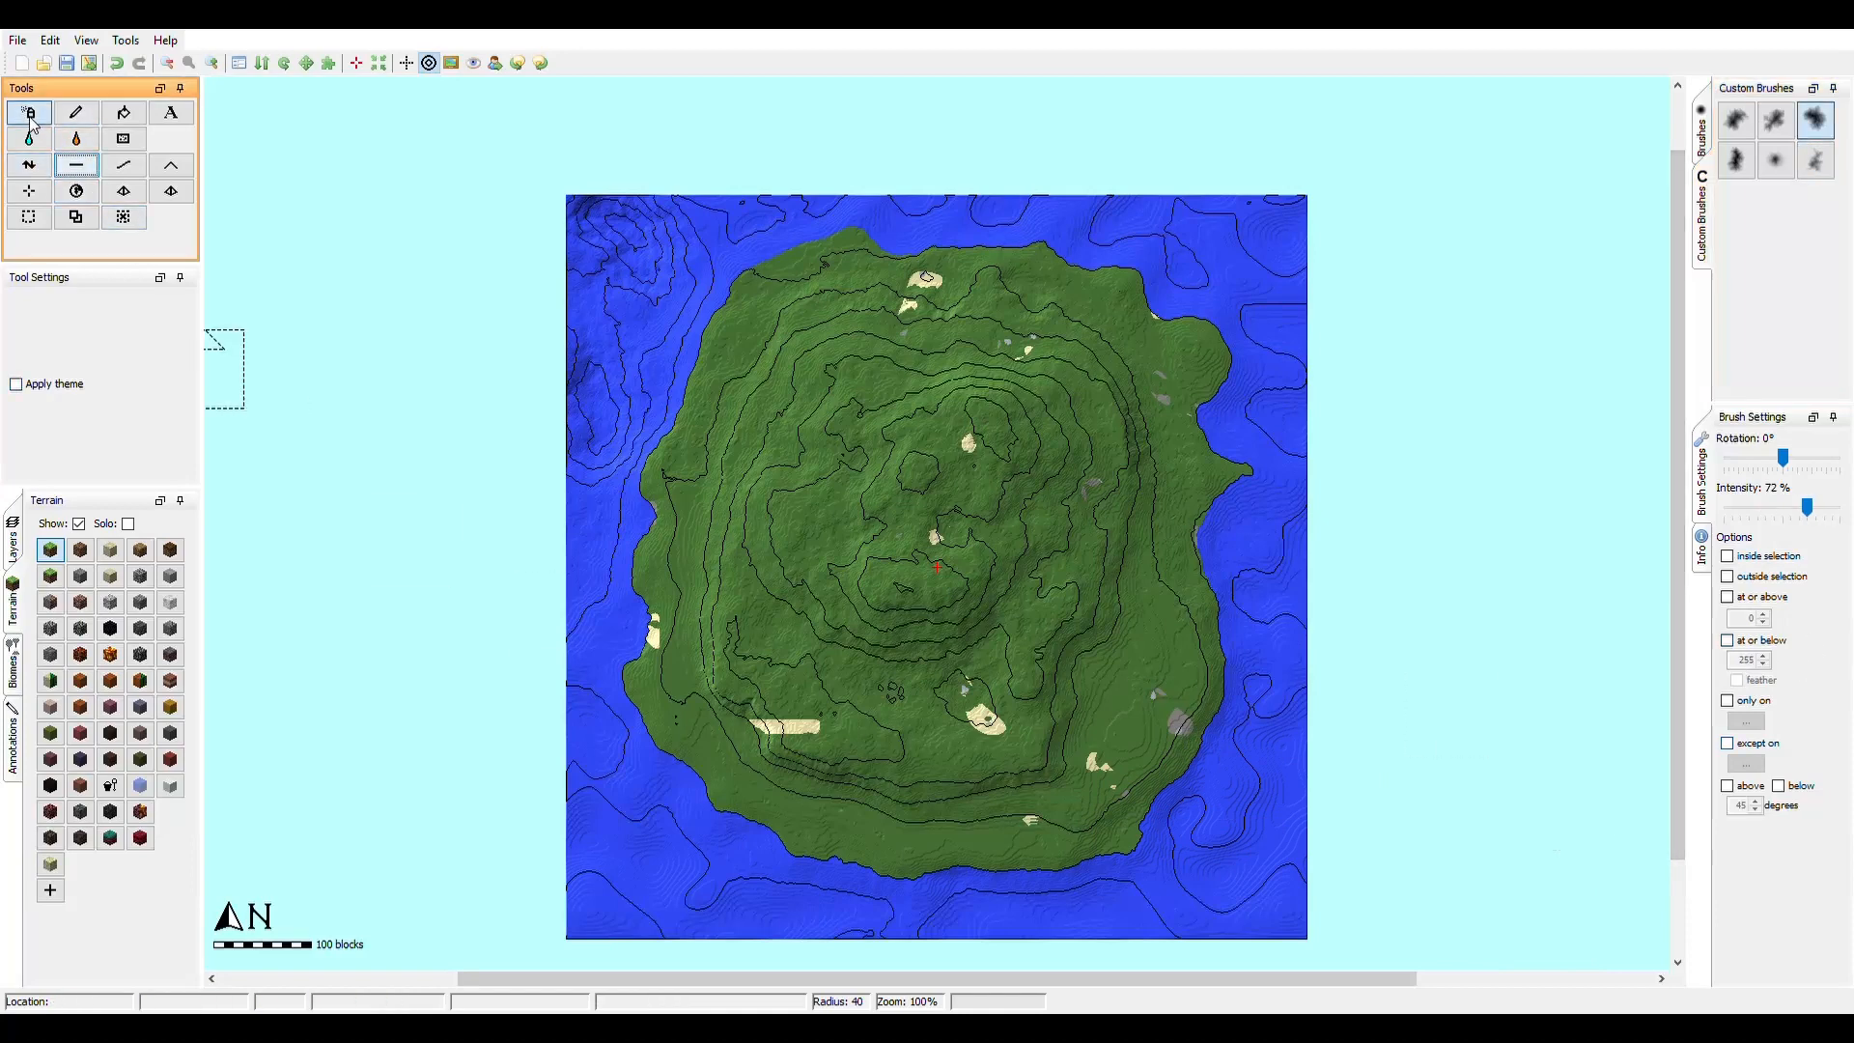
pyautogui.click(116, 555)
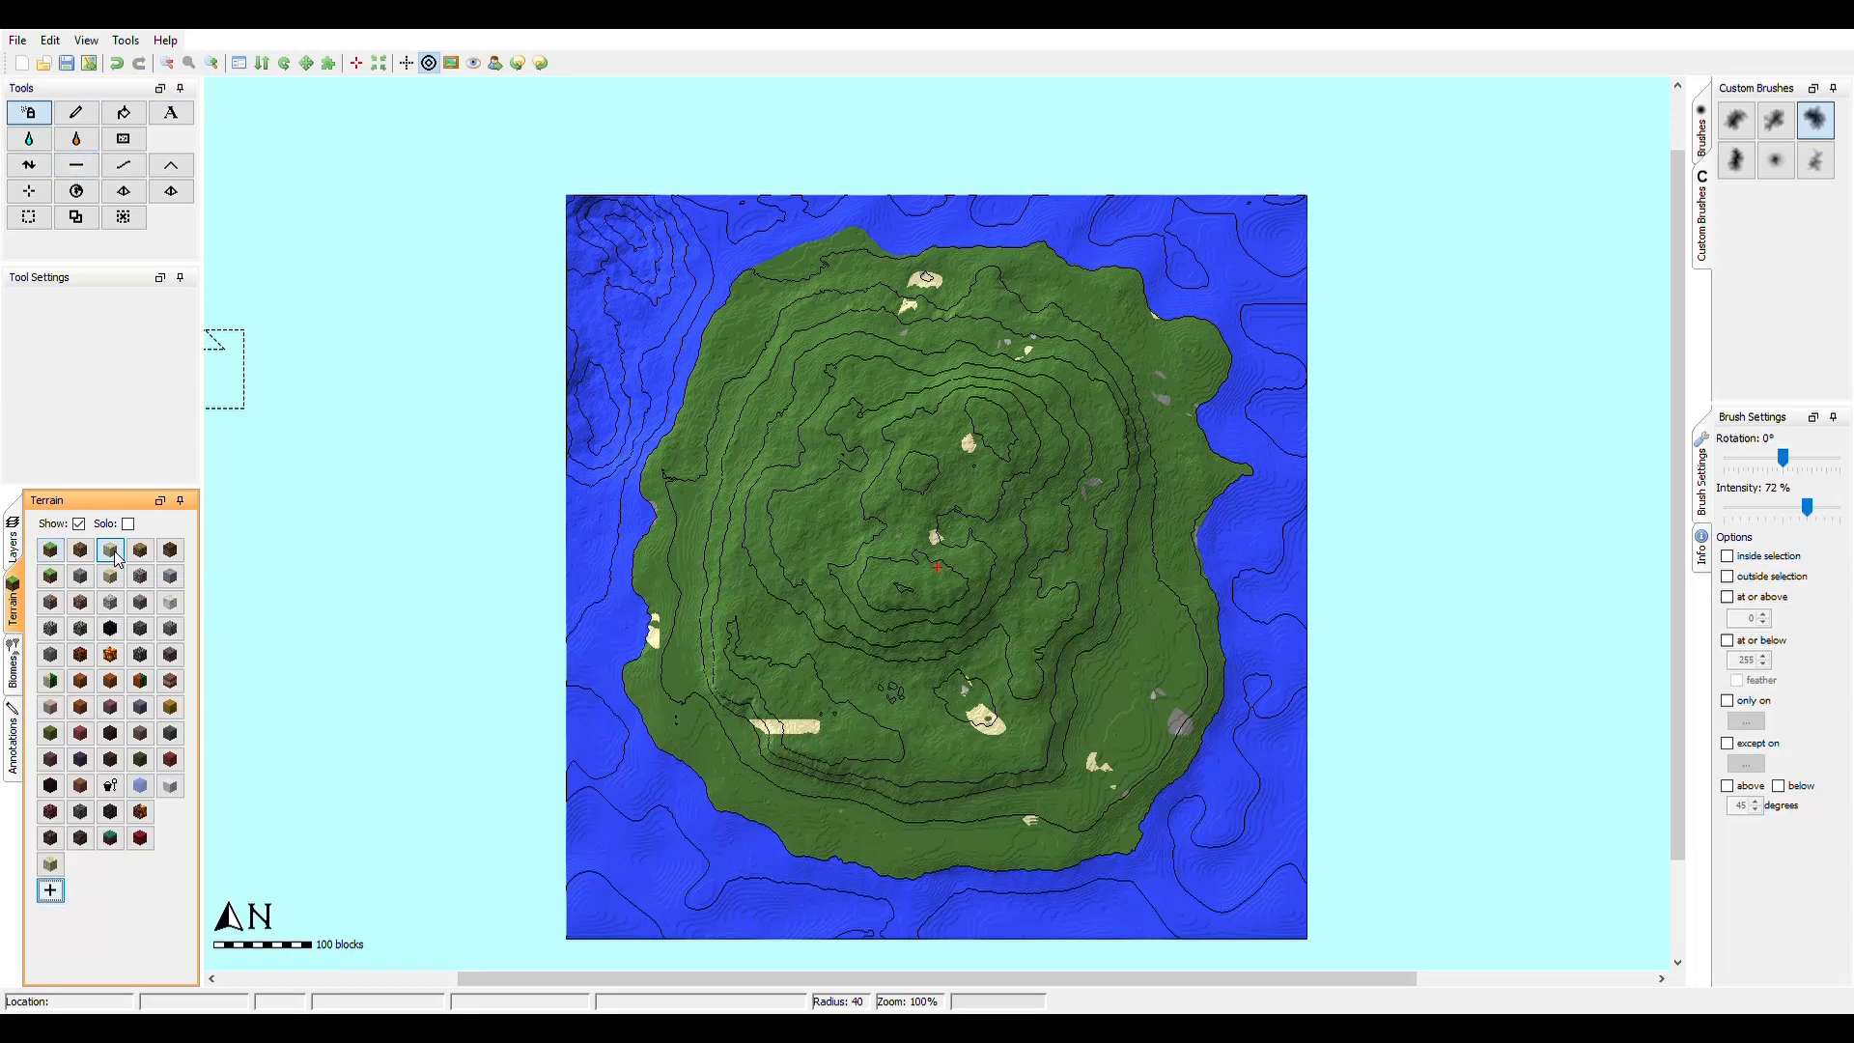
pyautogui.click(1748, 640)
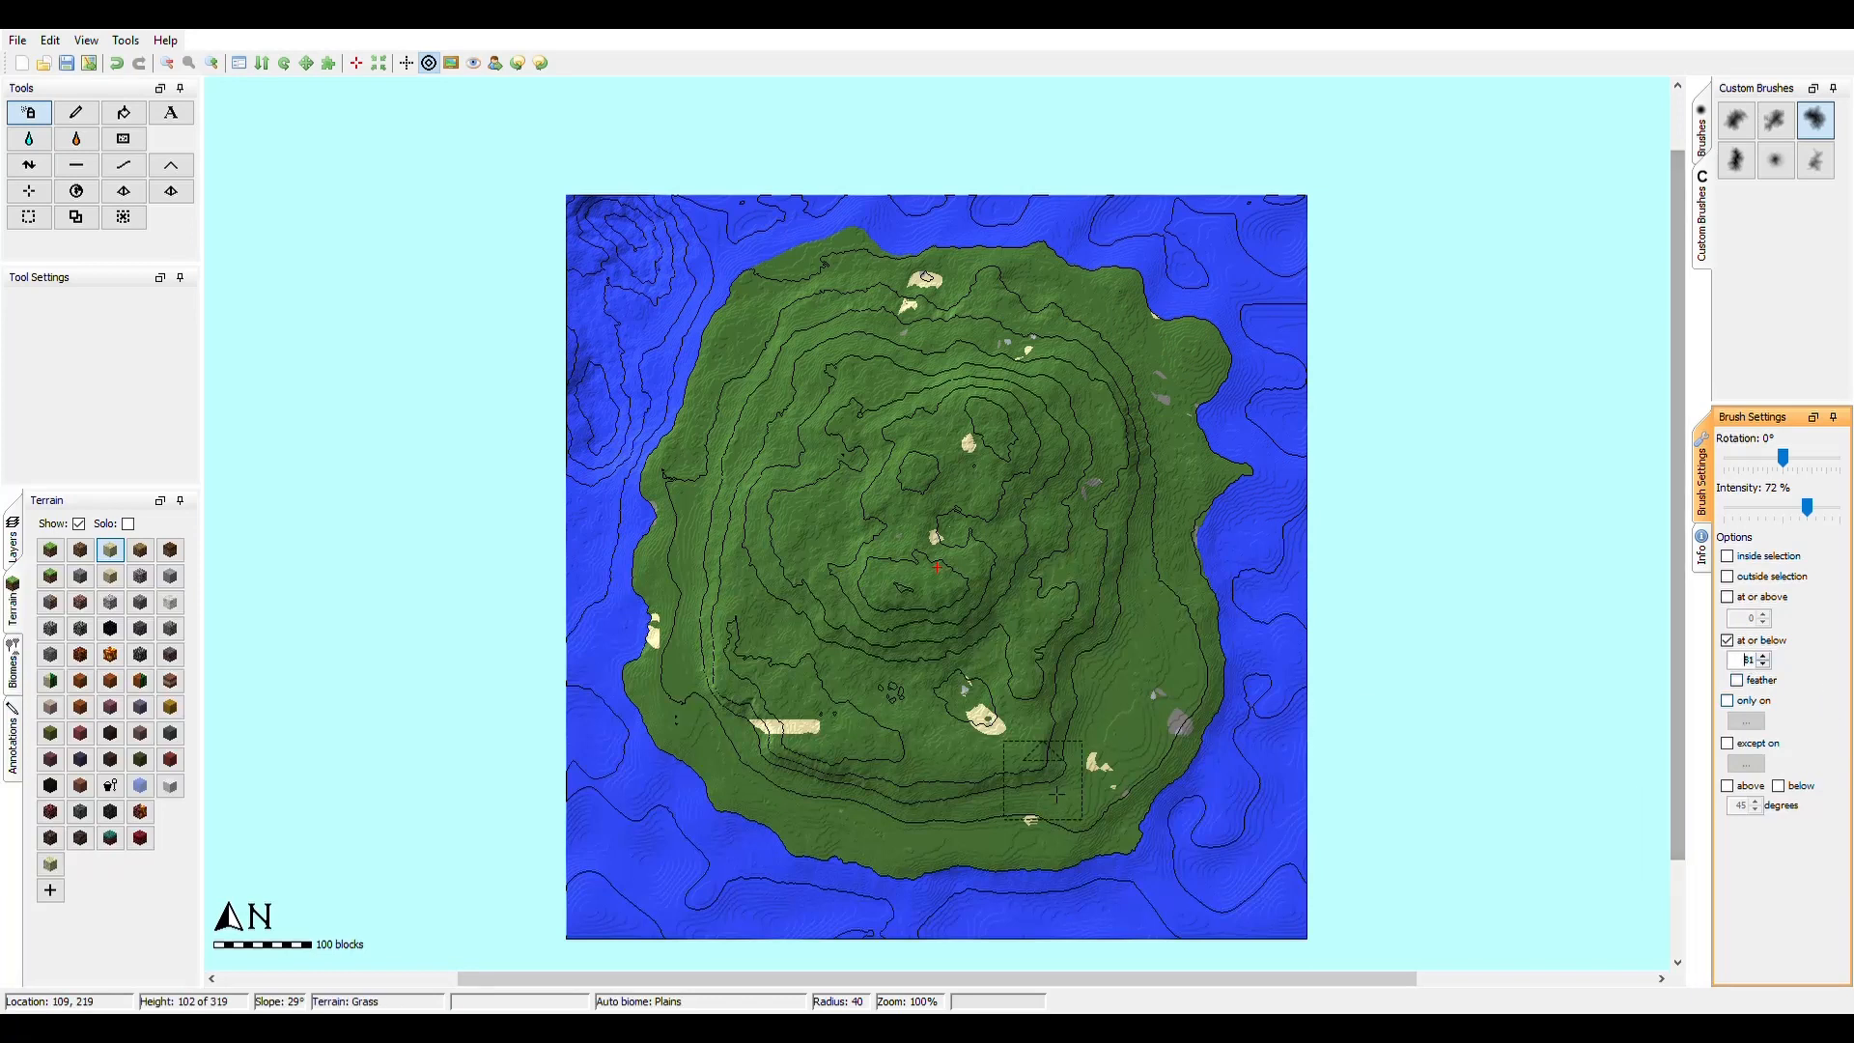
pyautogui.moveTo(1204, 738)
pyautogui.mouseDown()
pyautogui.moveTo(1203, 425)
pyautogui.moveTo(1154, 329)
pyautogui.moveTo(928, 309)
pyautogui.mouseUp()
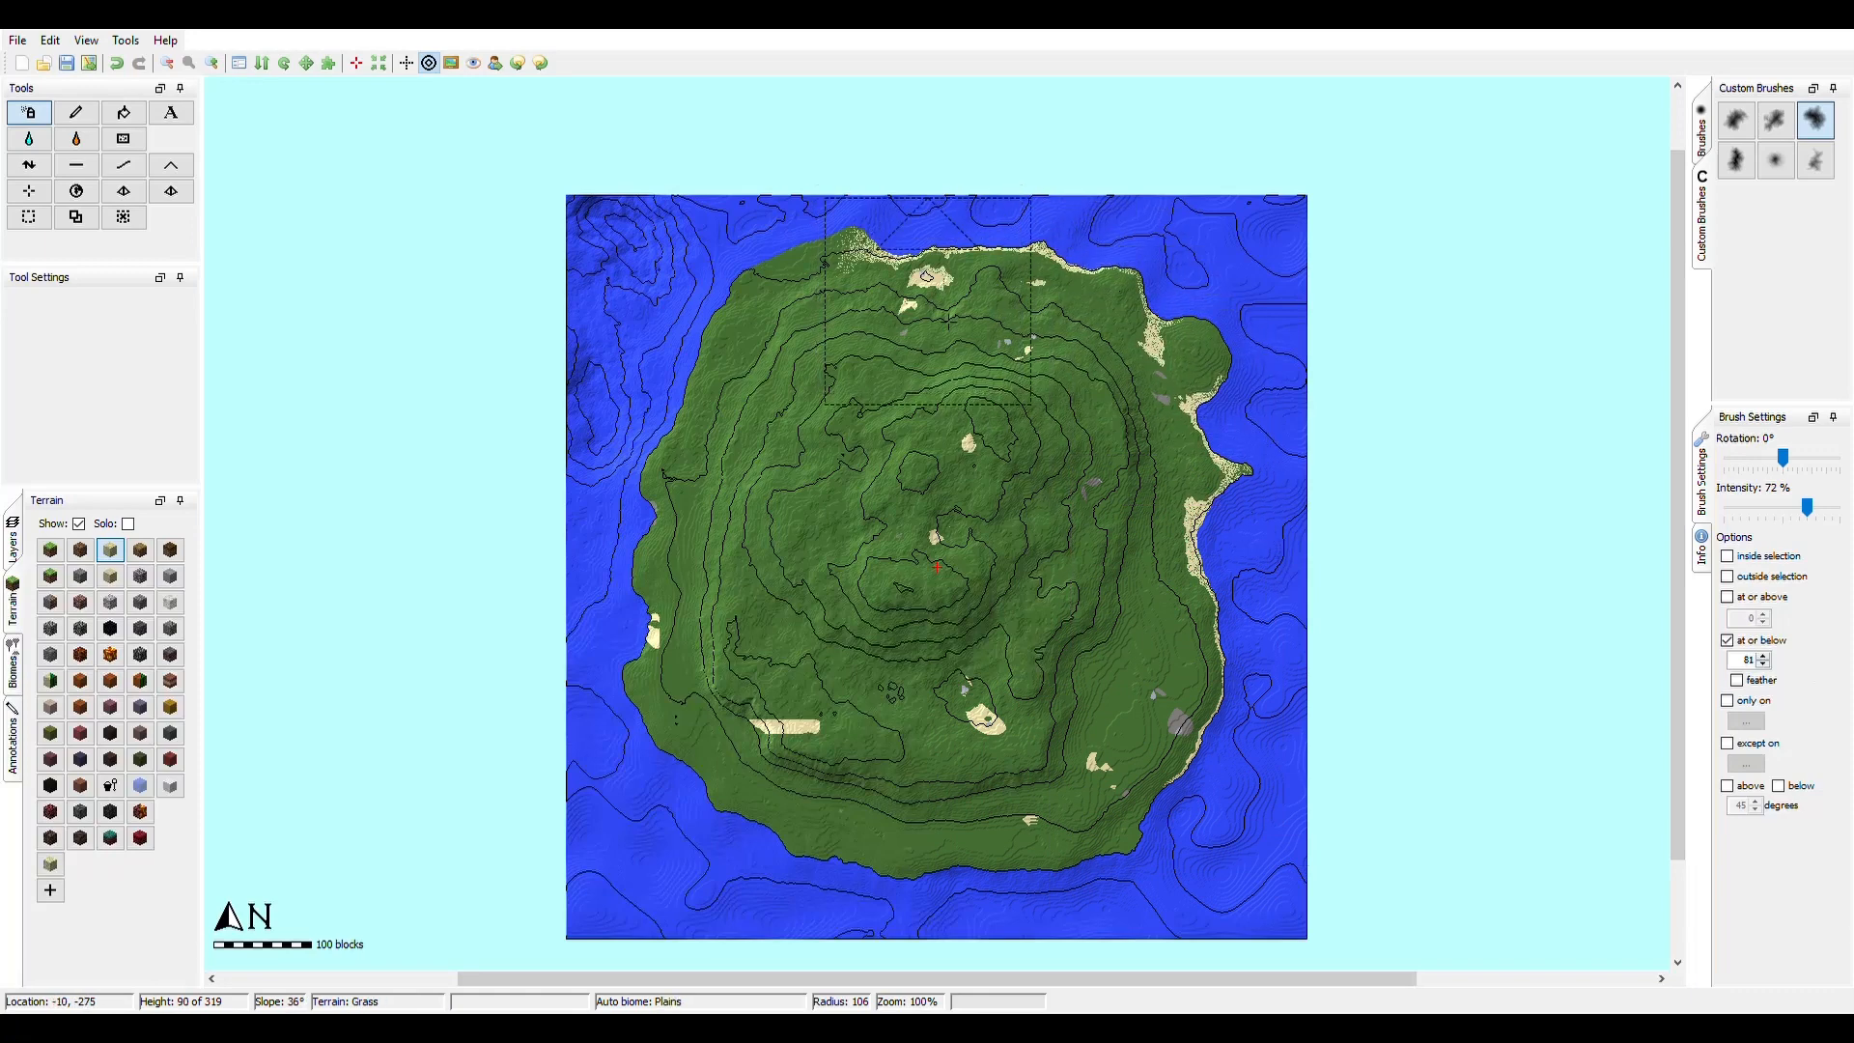
pyautogui.click(1765, 657)
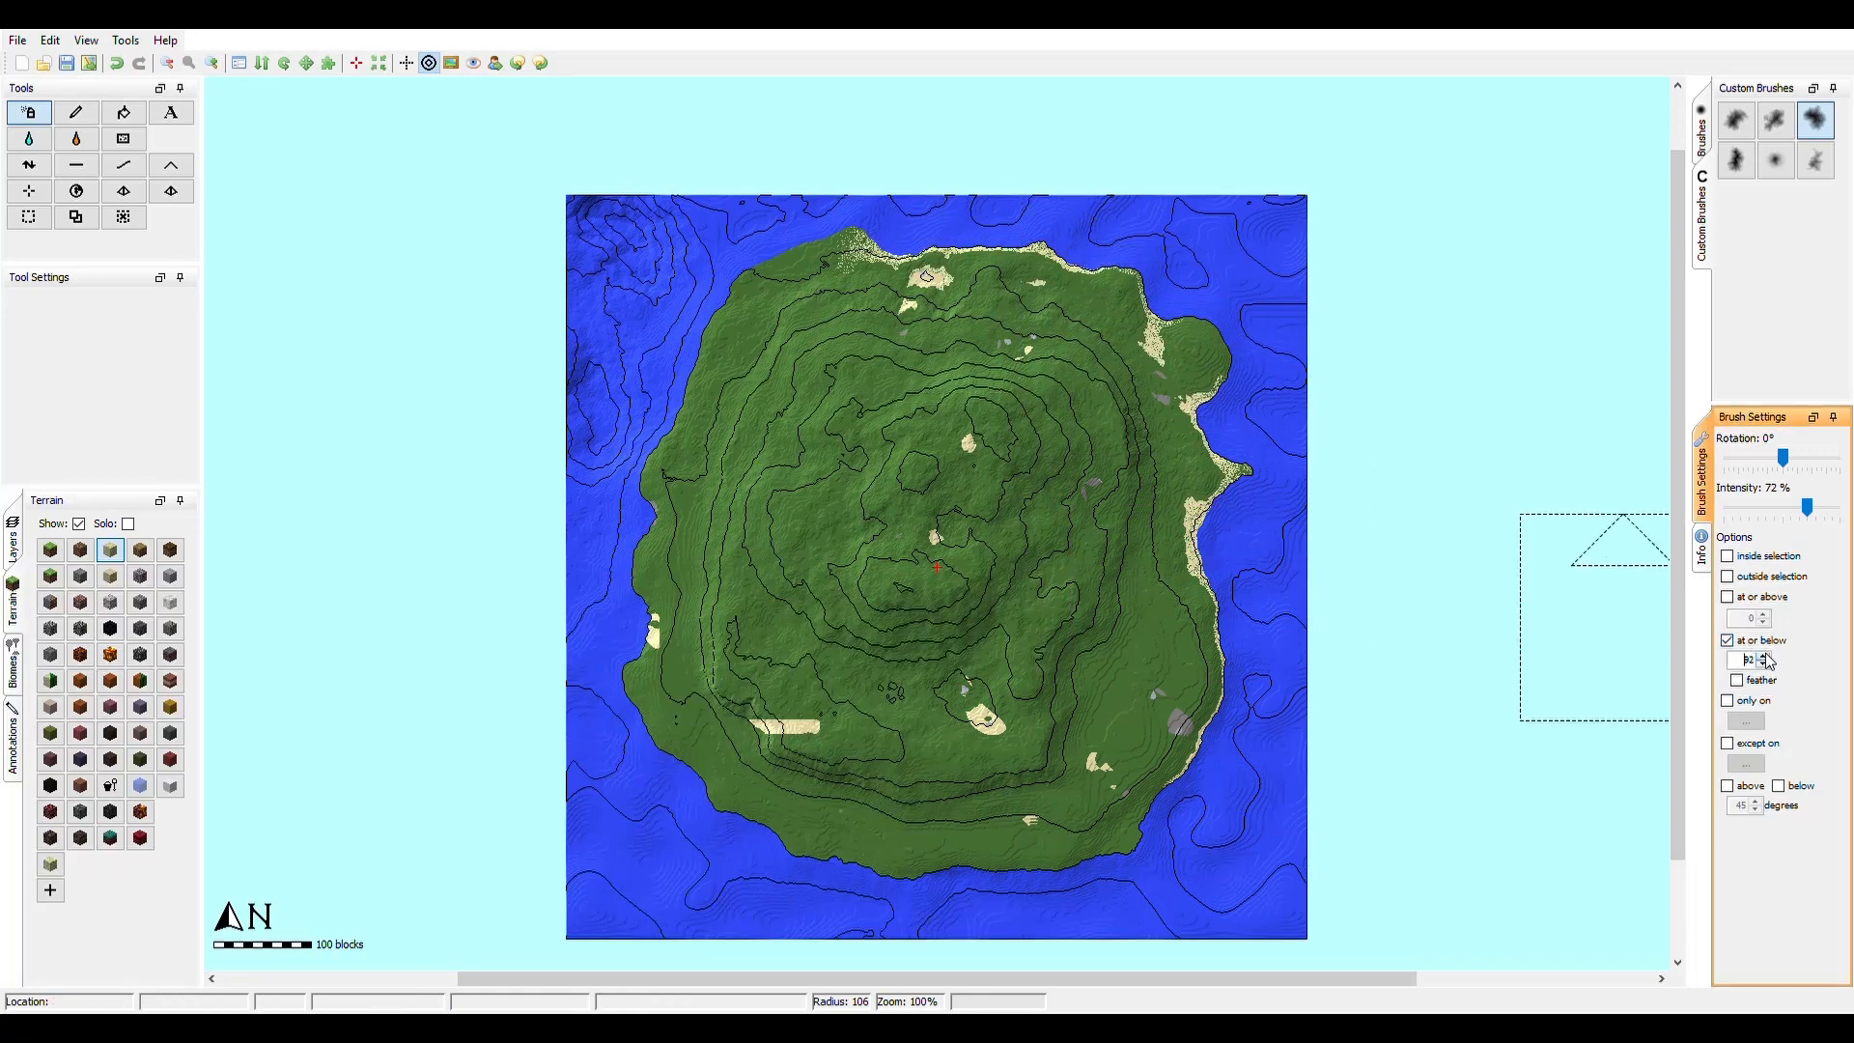
pyautogui.moveTo(1210, 449)
pyautogui.mouseDown()
pyautogui.moveTo(1177, 749)
pyautogui.moveTo(1110, 821)
pyautogui.moveTo(976, 864)
pyautogui.moveTo(708, 874)
pyautogui.moveTo(811, 864)
pyautogui.moveTo(691, 850)
pyautogui.moveTo(626, 763)
pyautogui.moveTo(621, 447)
pyautogui.moveTo(712, 278)
pyautogui.moveTo(814, 235)
pyautogui.moveTo(1022, 240)
pyautogui.moveTo(1137, 274)
pyautogui.moveTo(1204, 329)
pyautogui.moveTo(1223, 402)
pyautogui.mouseUp()
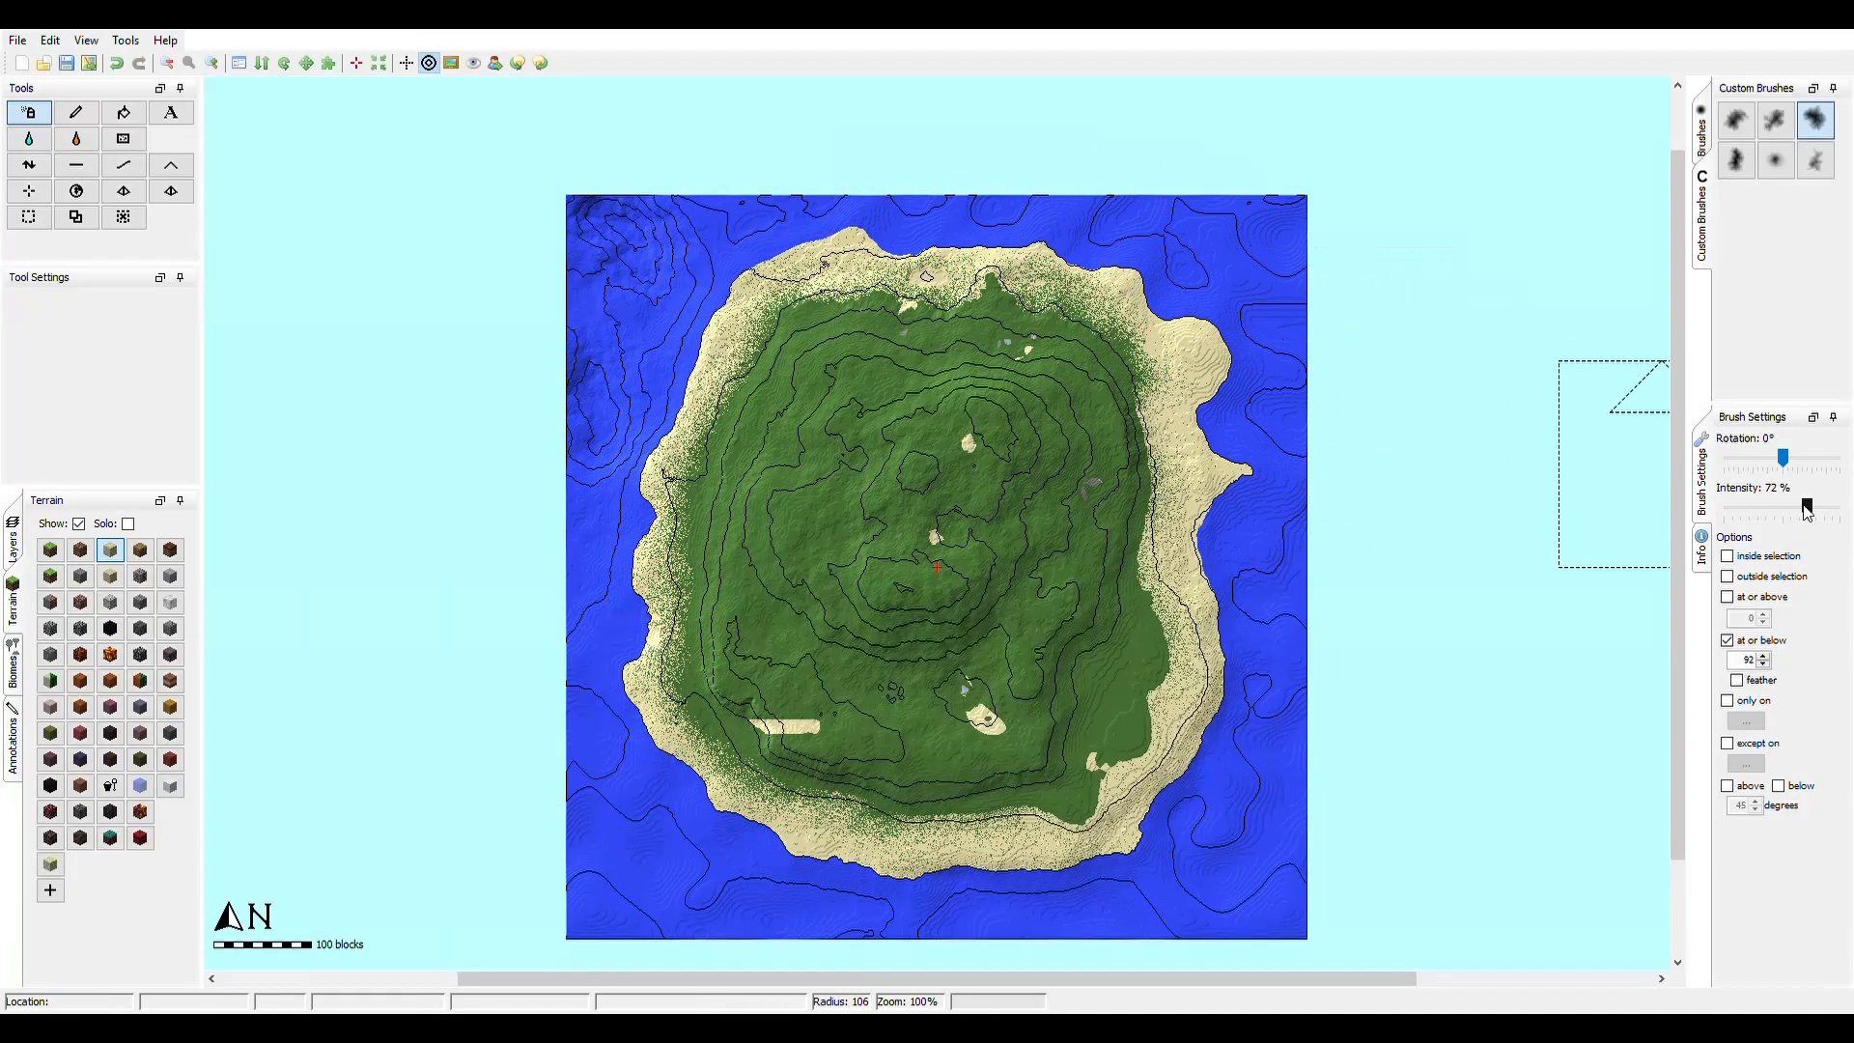
# - Fill in the sand along the northwest and west coast at 50% intensity, reducing the brush radius to 30
pyautogui.moveTo(1807, 512); pyautogui.dragTo(1783, 512)
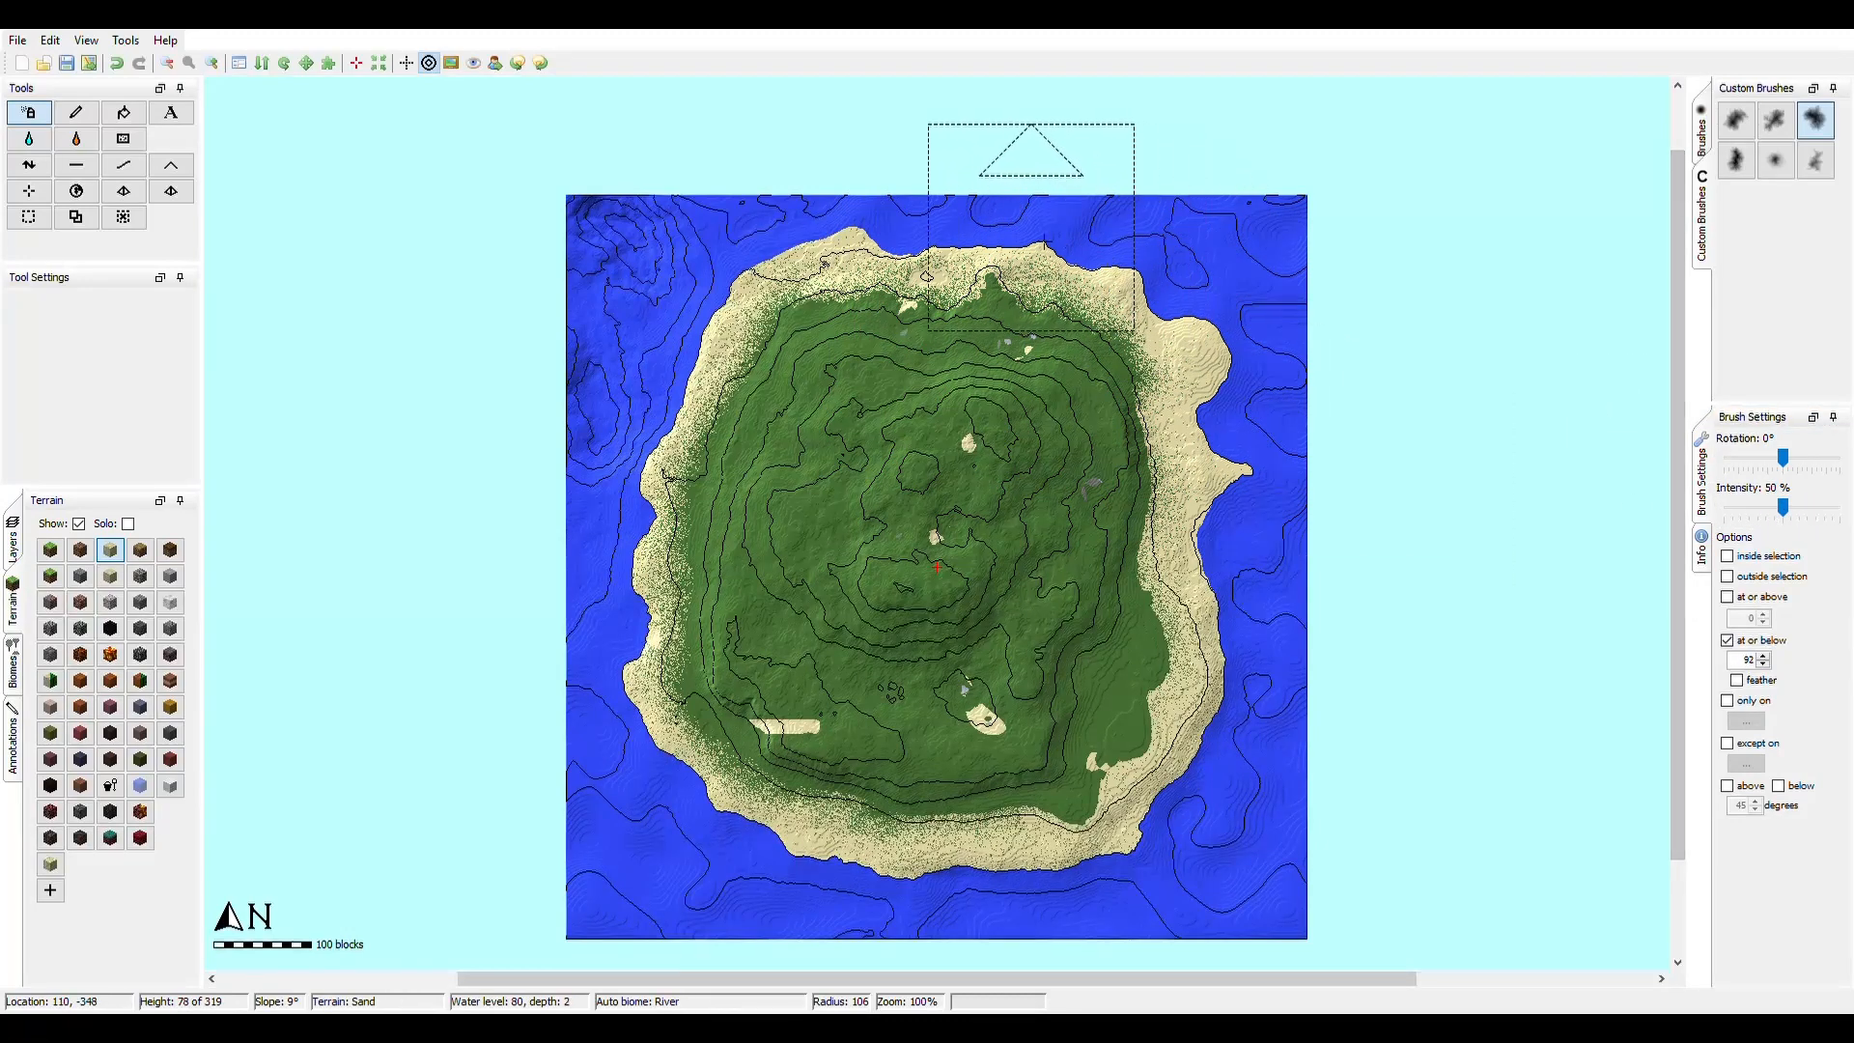
pyautogui.scroll(-6, 1032, 227)
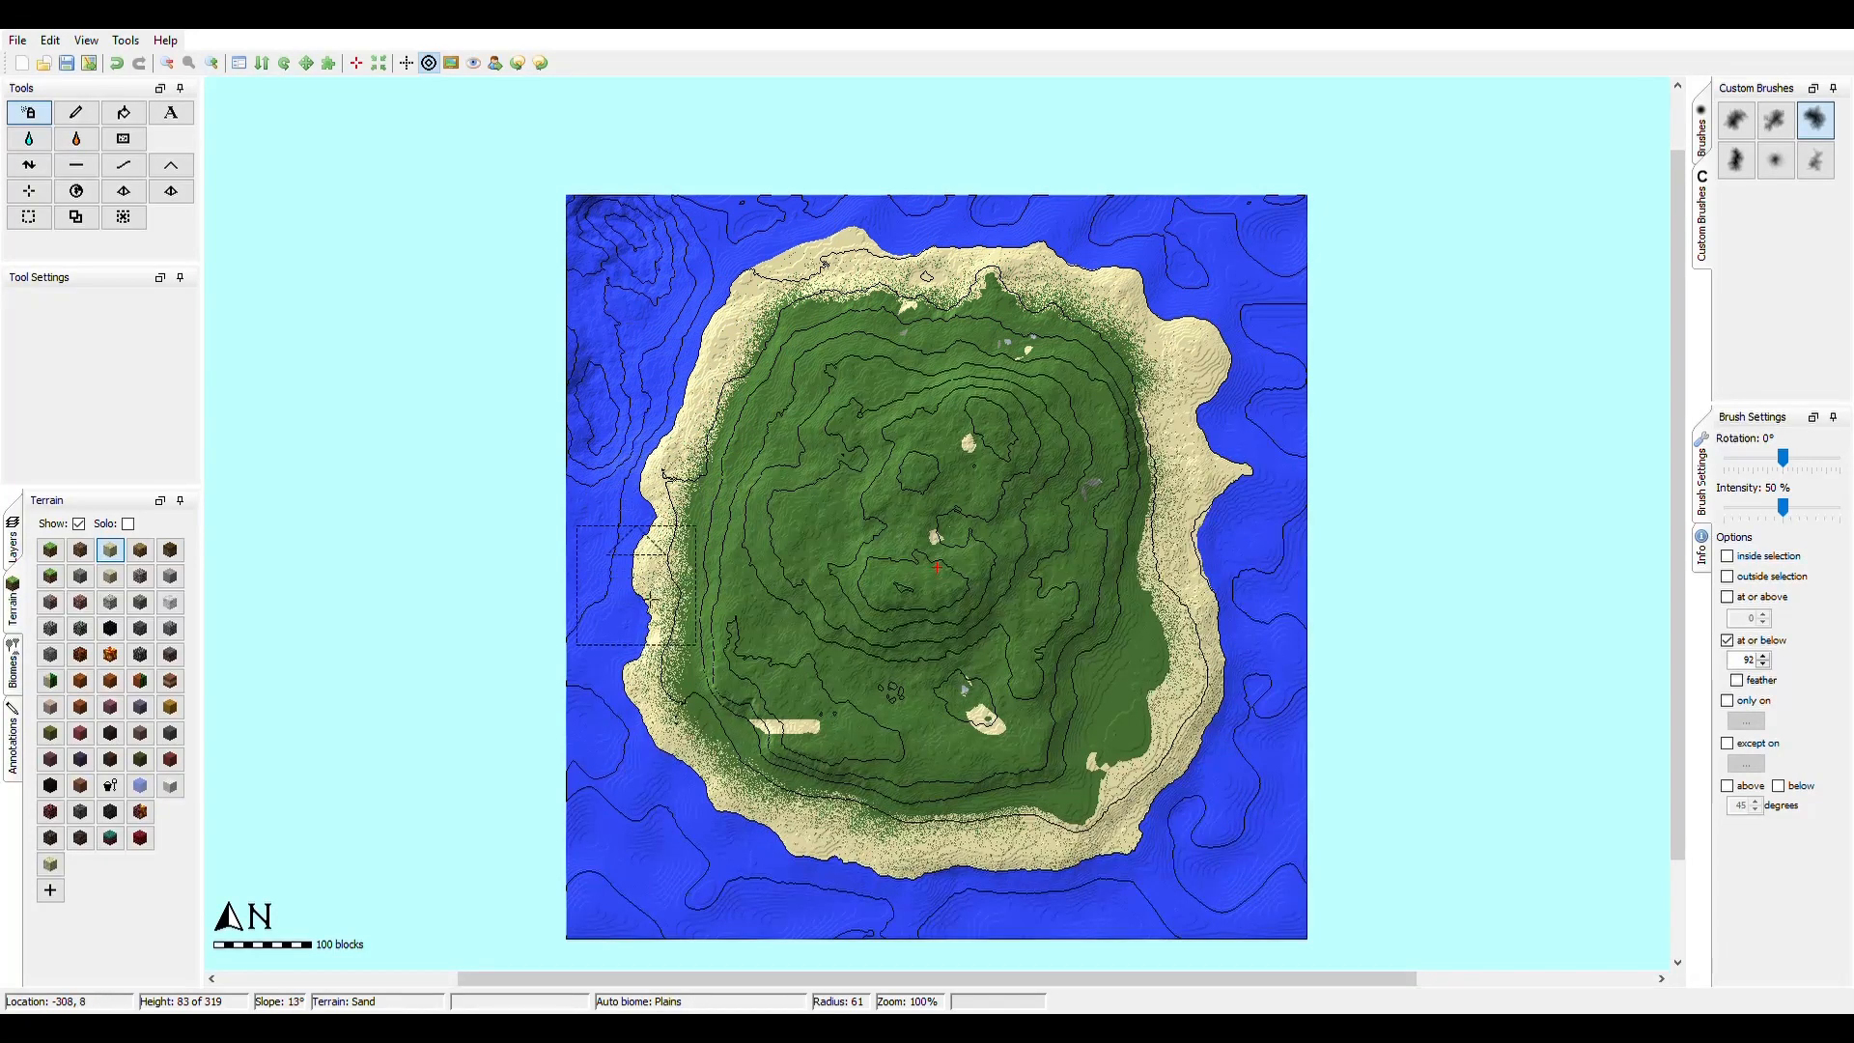
pyautogui.keyDown('ctrl'); pyautogui.scroll(2, 627, 634); pyautogui.keyUp('ctrl')
pyautogui.scroll(1, 623, 618)
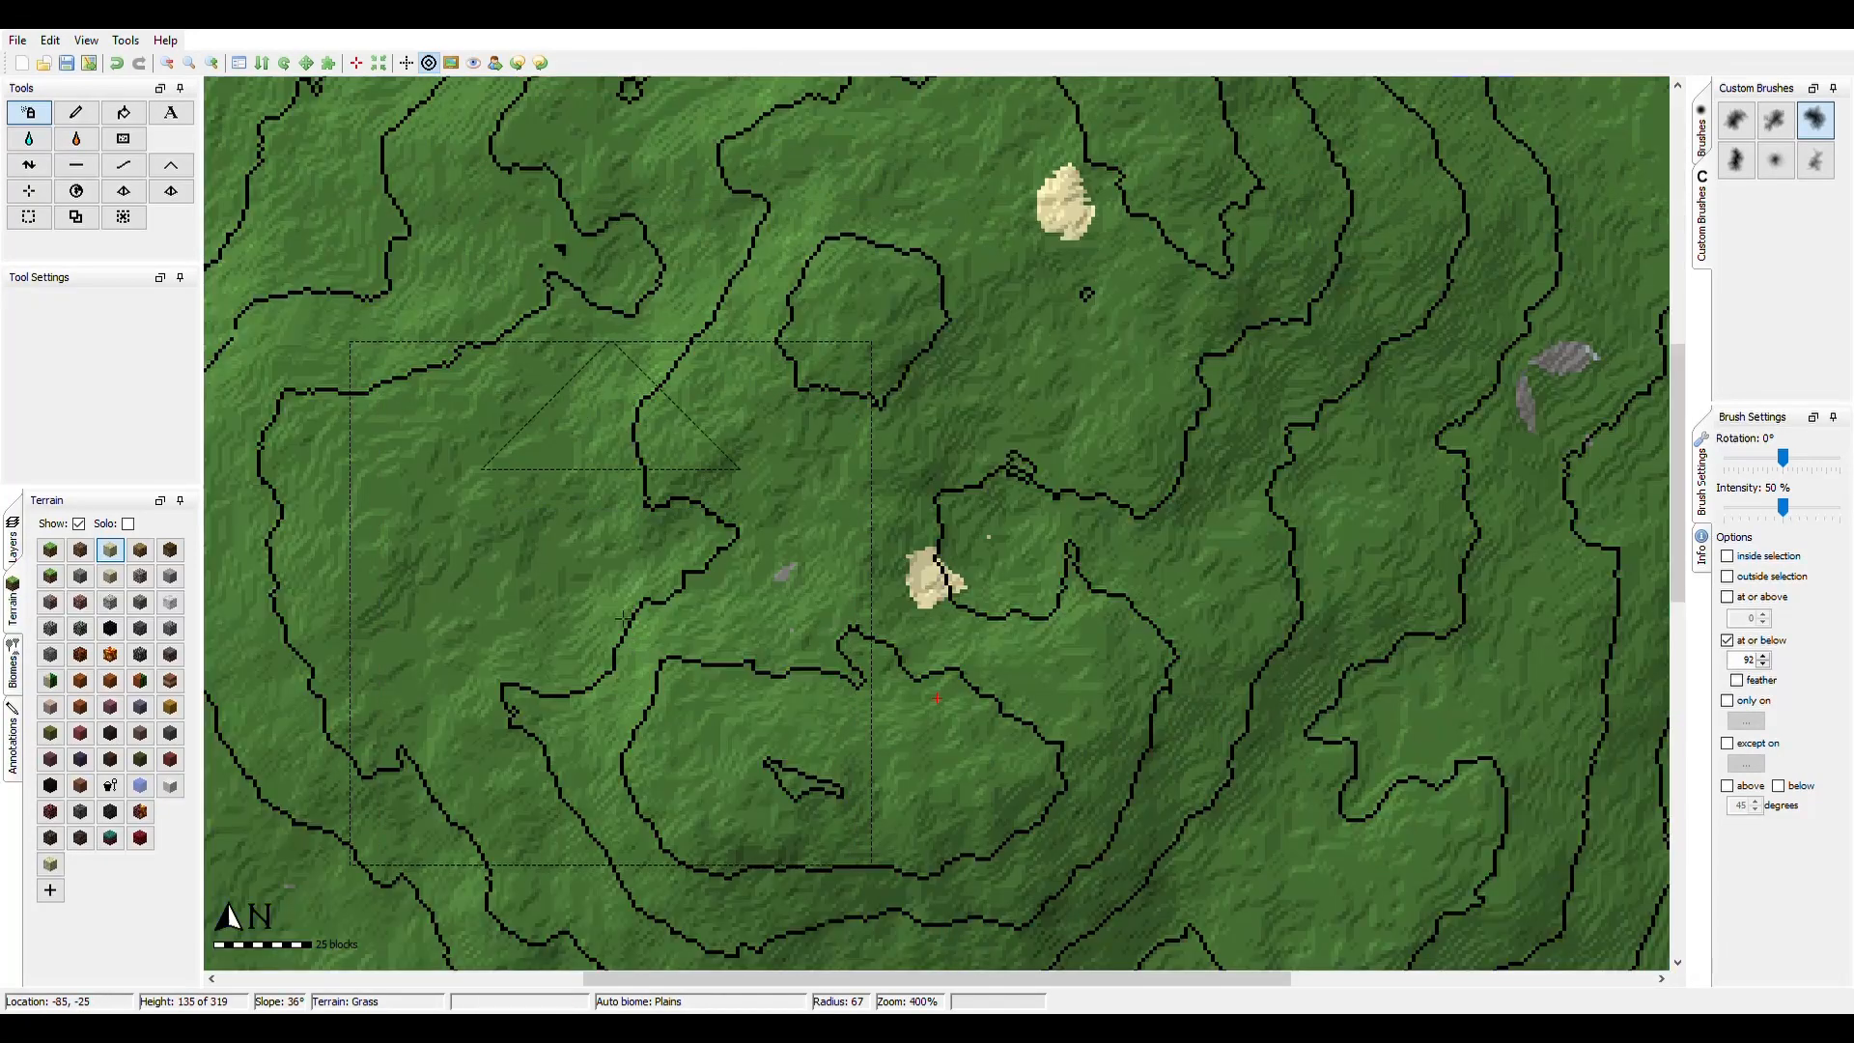
pyautogui.moveTo(763, 978); pyautogui.dragTo(398, 956)
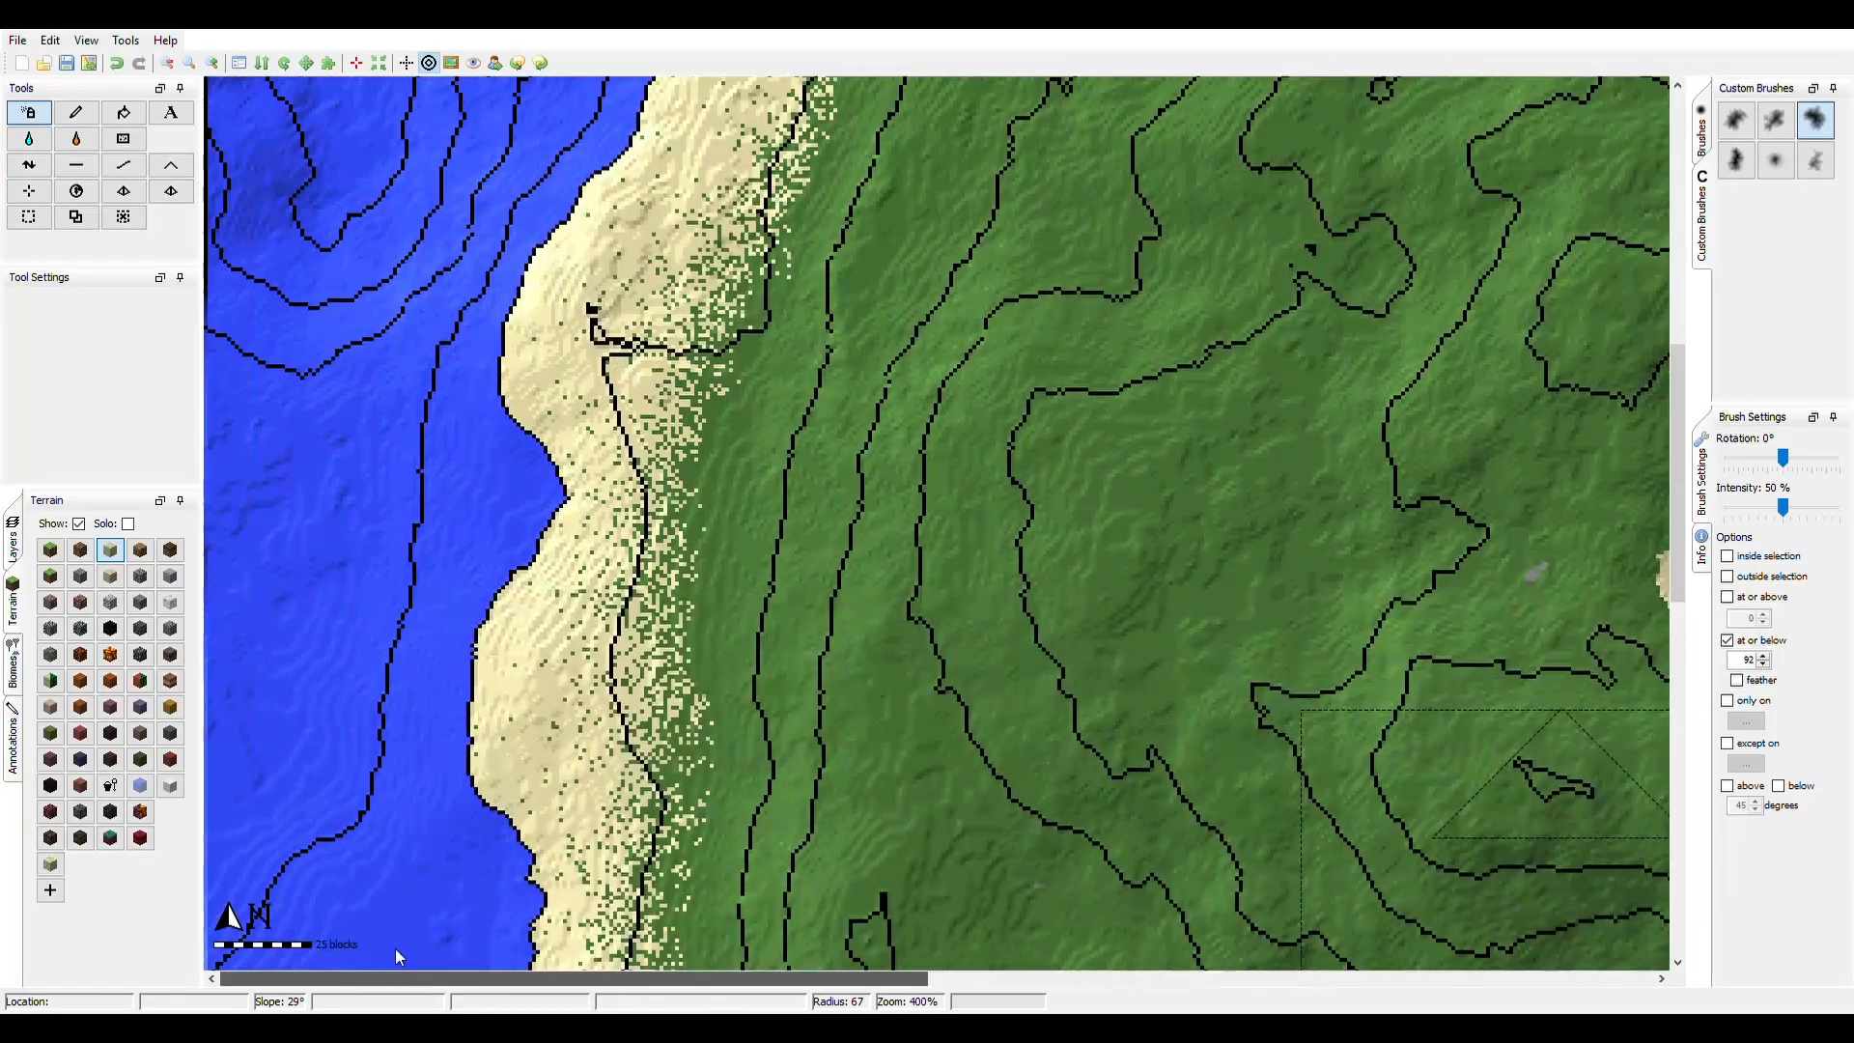
pyautogui.scroll(-8, 546, 338)
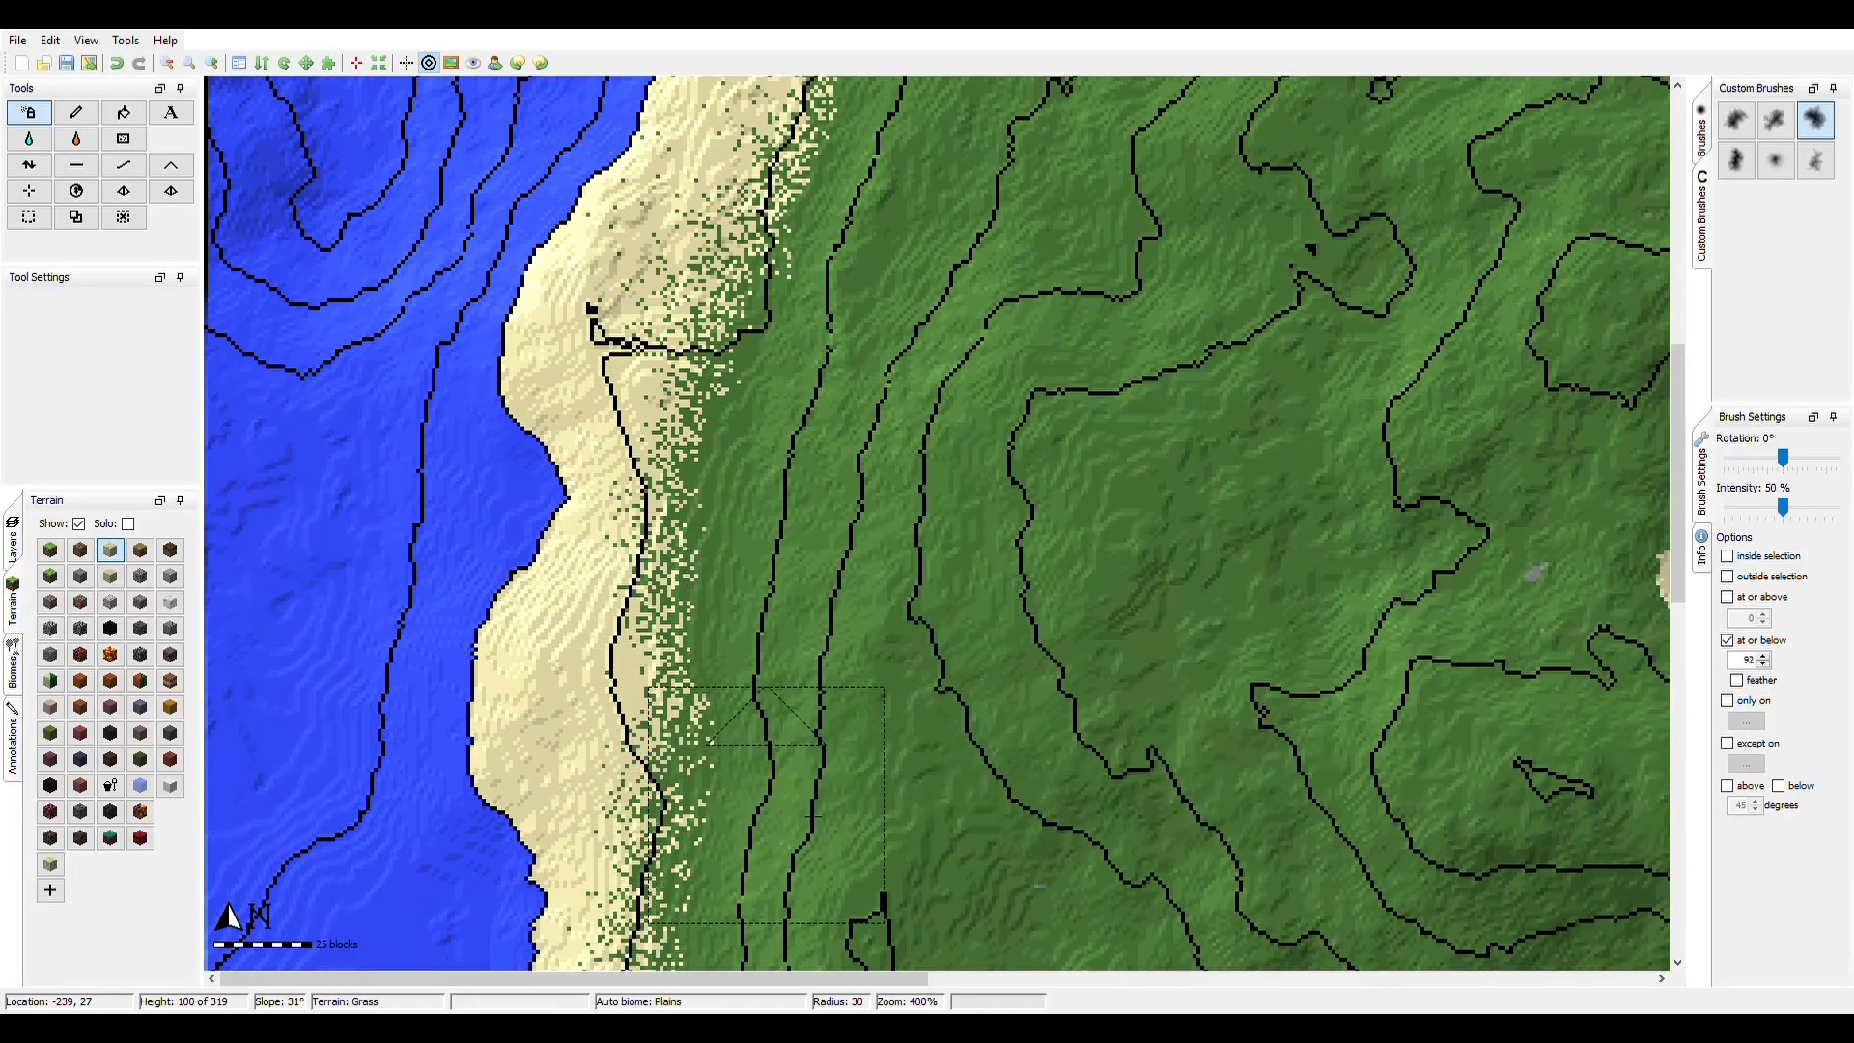
pyautogui.scroll(-1, 811, 819)
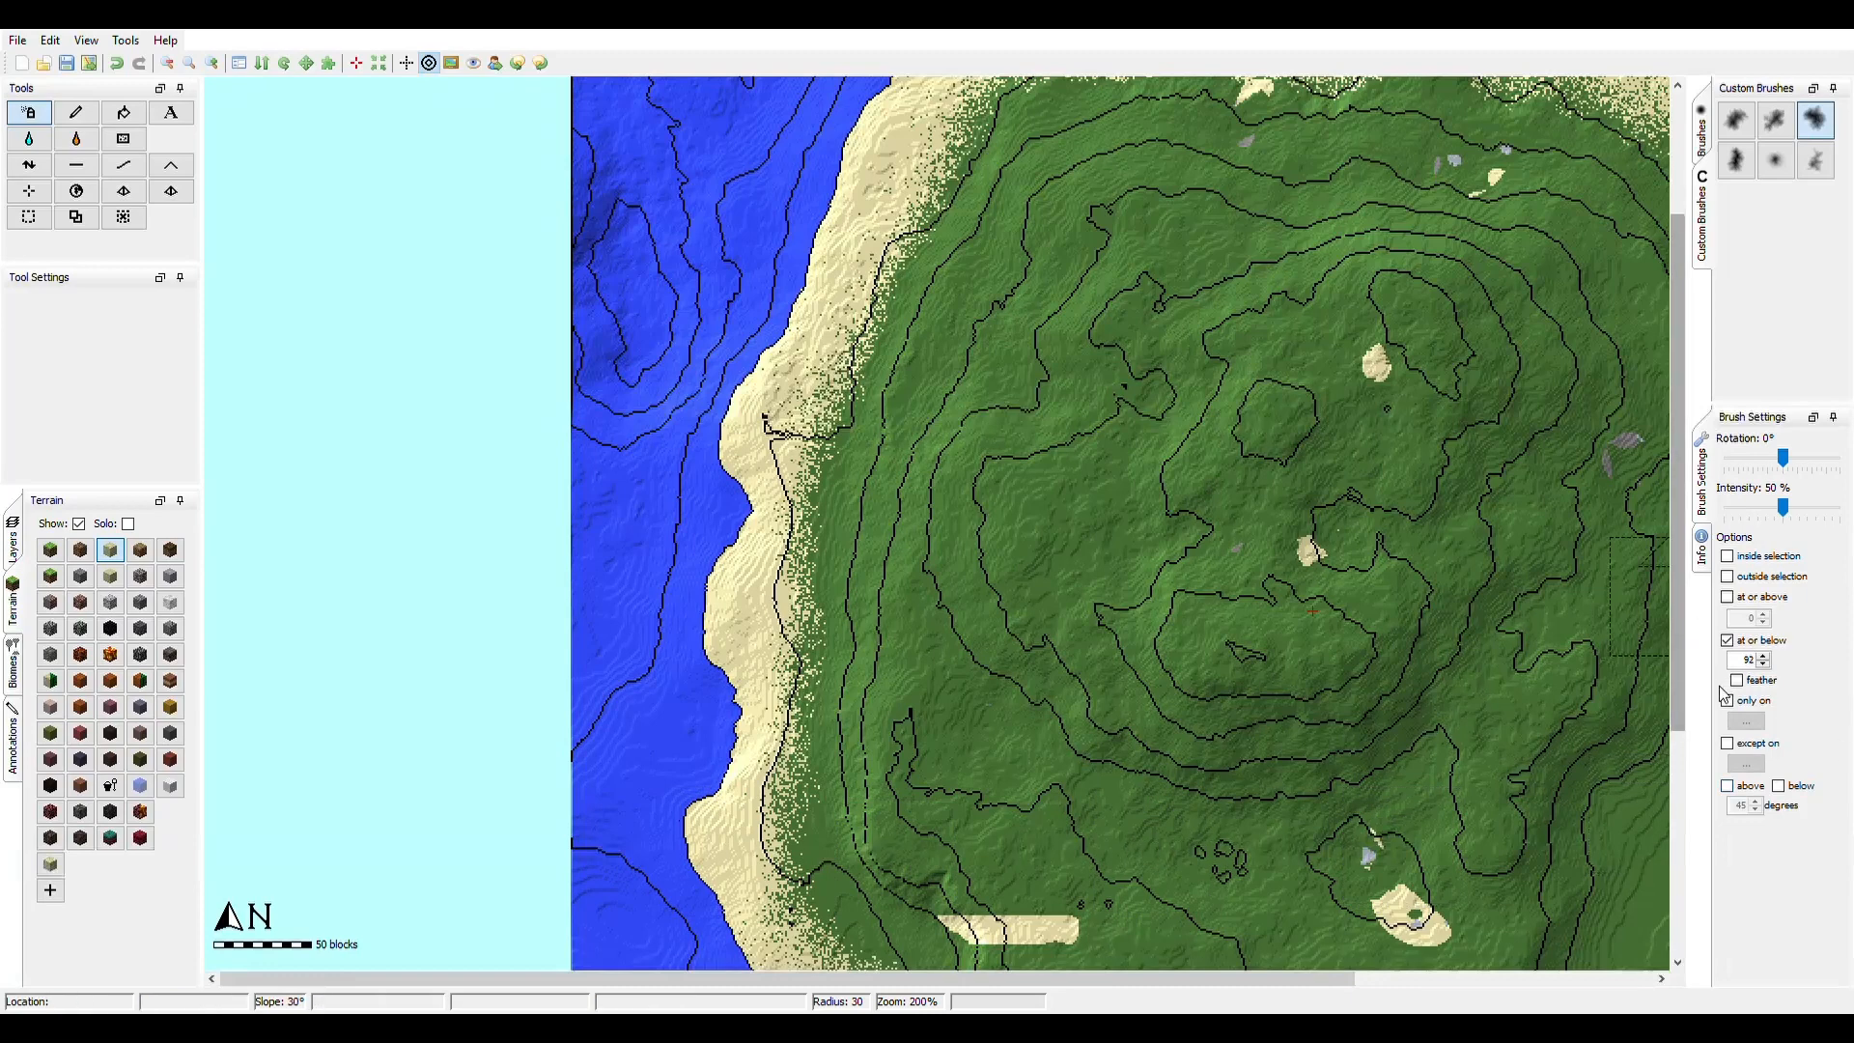
pyautogui.moveTo(1680, 715); pyautogui.dragTo(1678, 886)
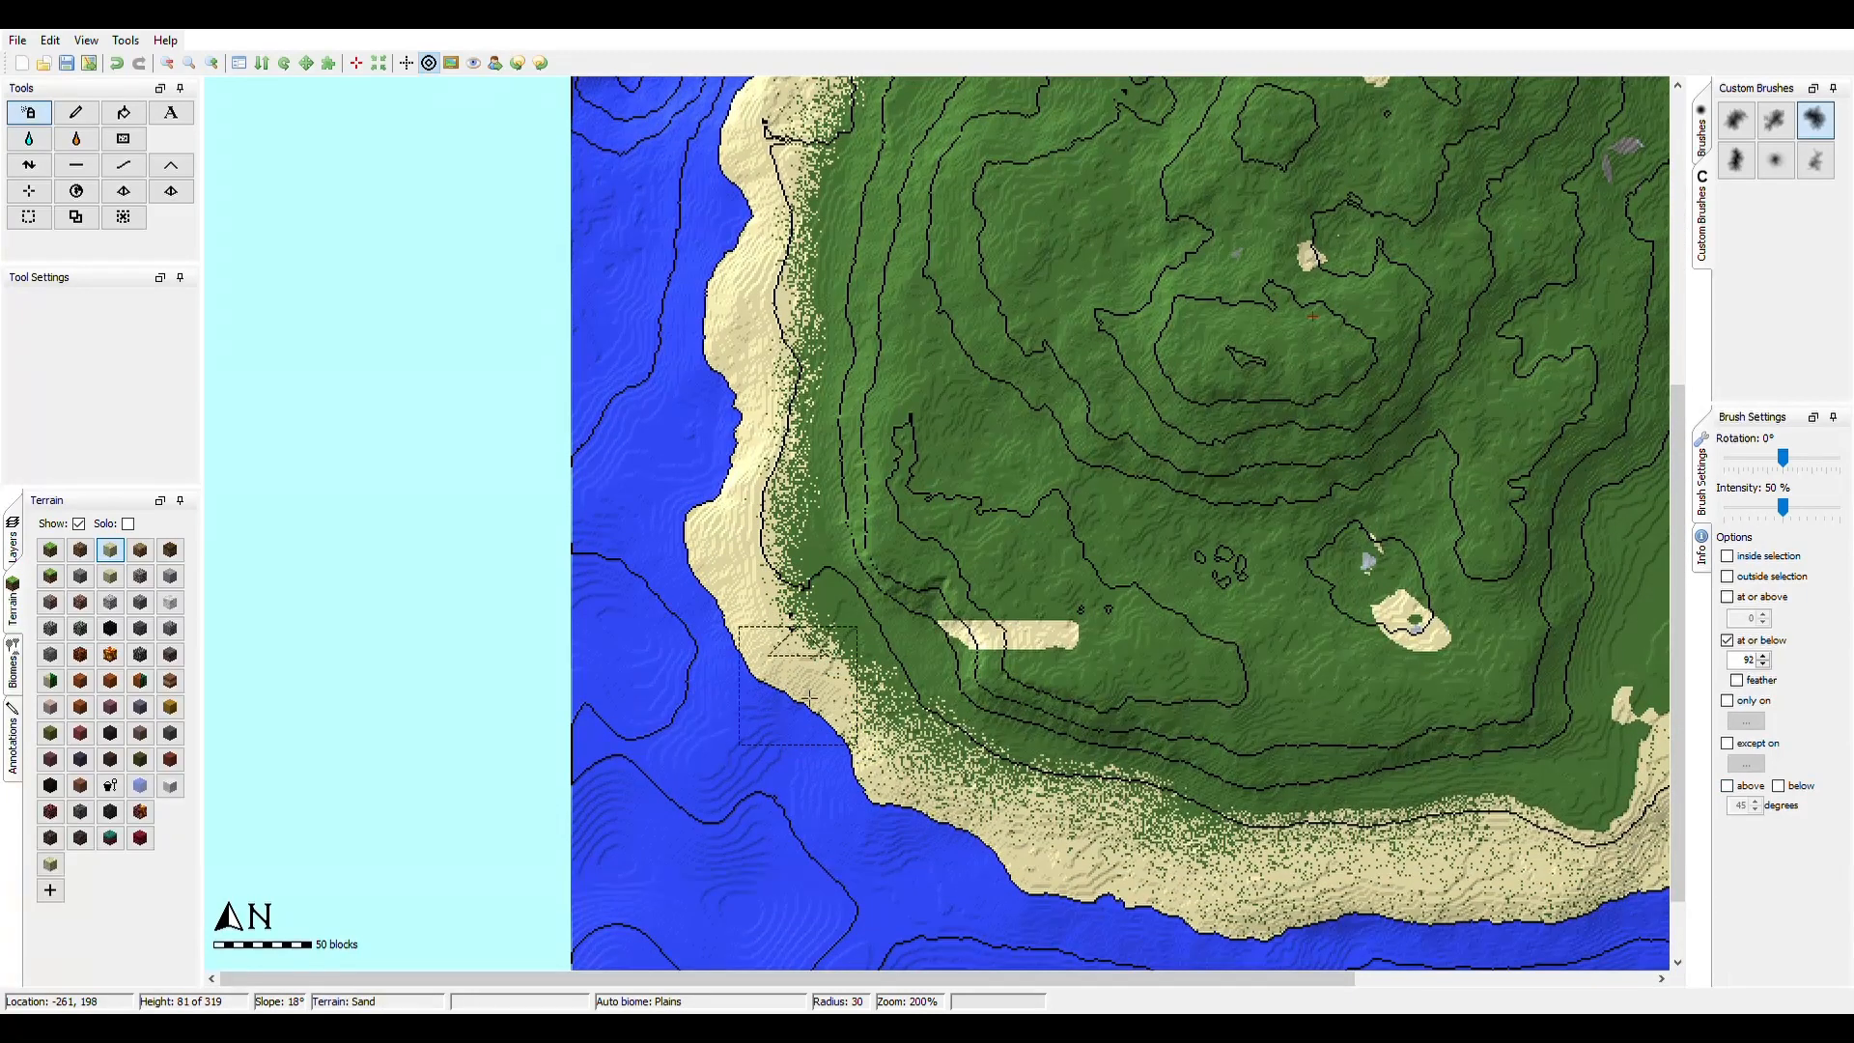
# - Fill in the sand along the southwest and south coast with the solid round brush, raising the intensity from 50% to 100%
pyautogui.click(1701, 128)
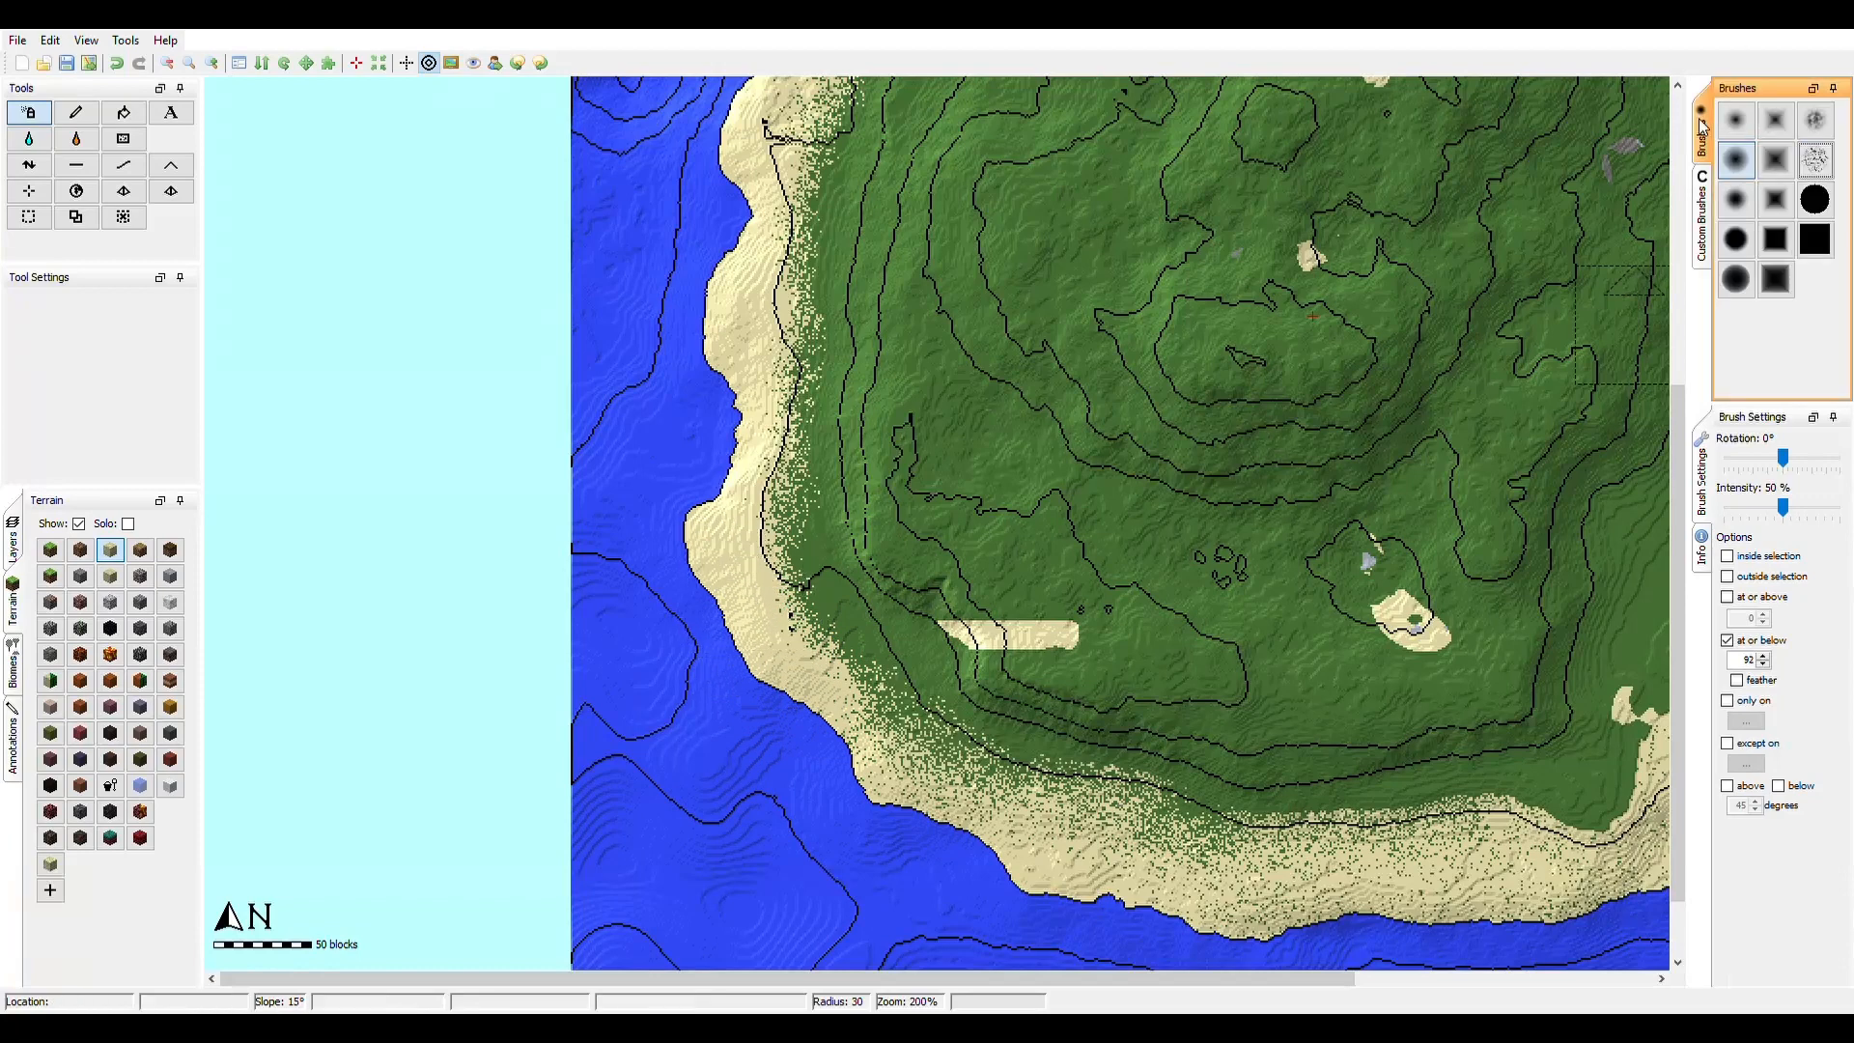
pyautogui.click(1815, 199)
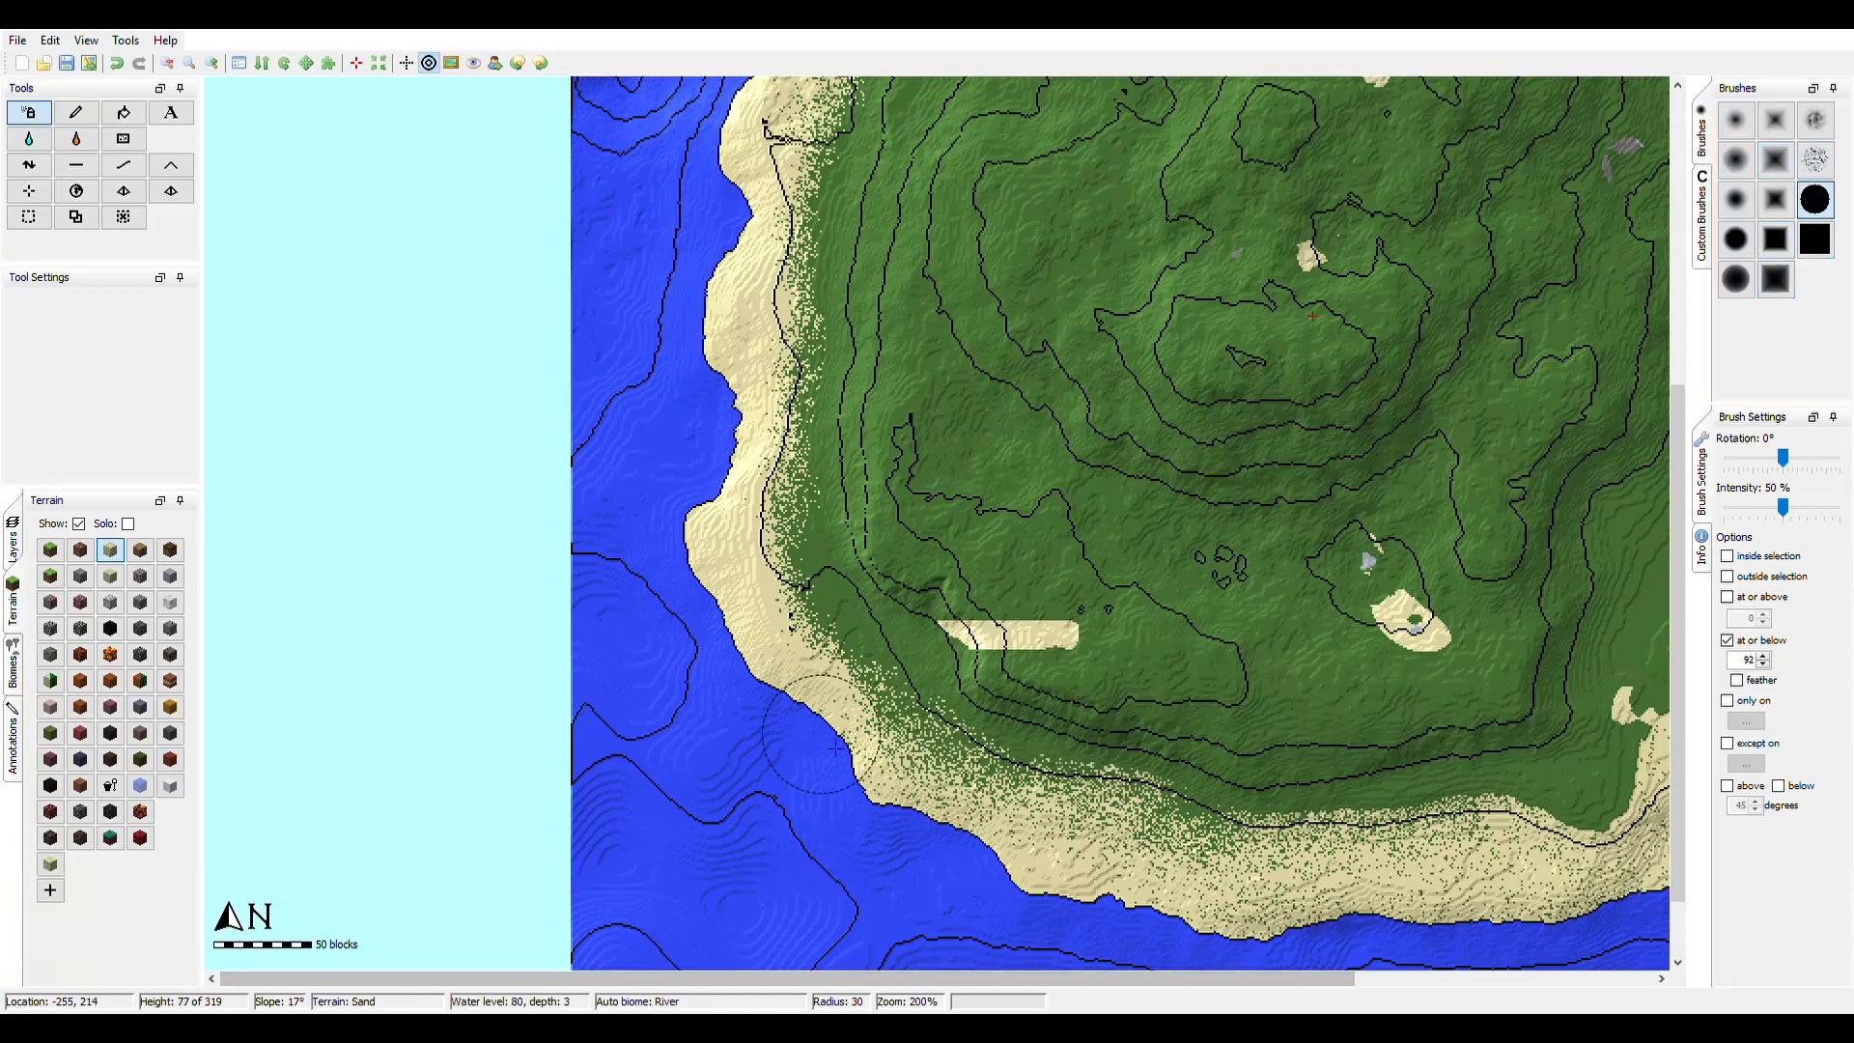
pyautogui.moveTo(894, 822); pyautogui.dragTo(970, 867)
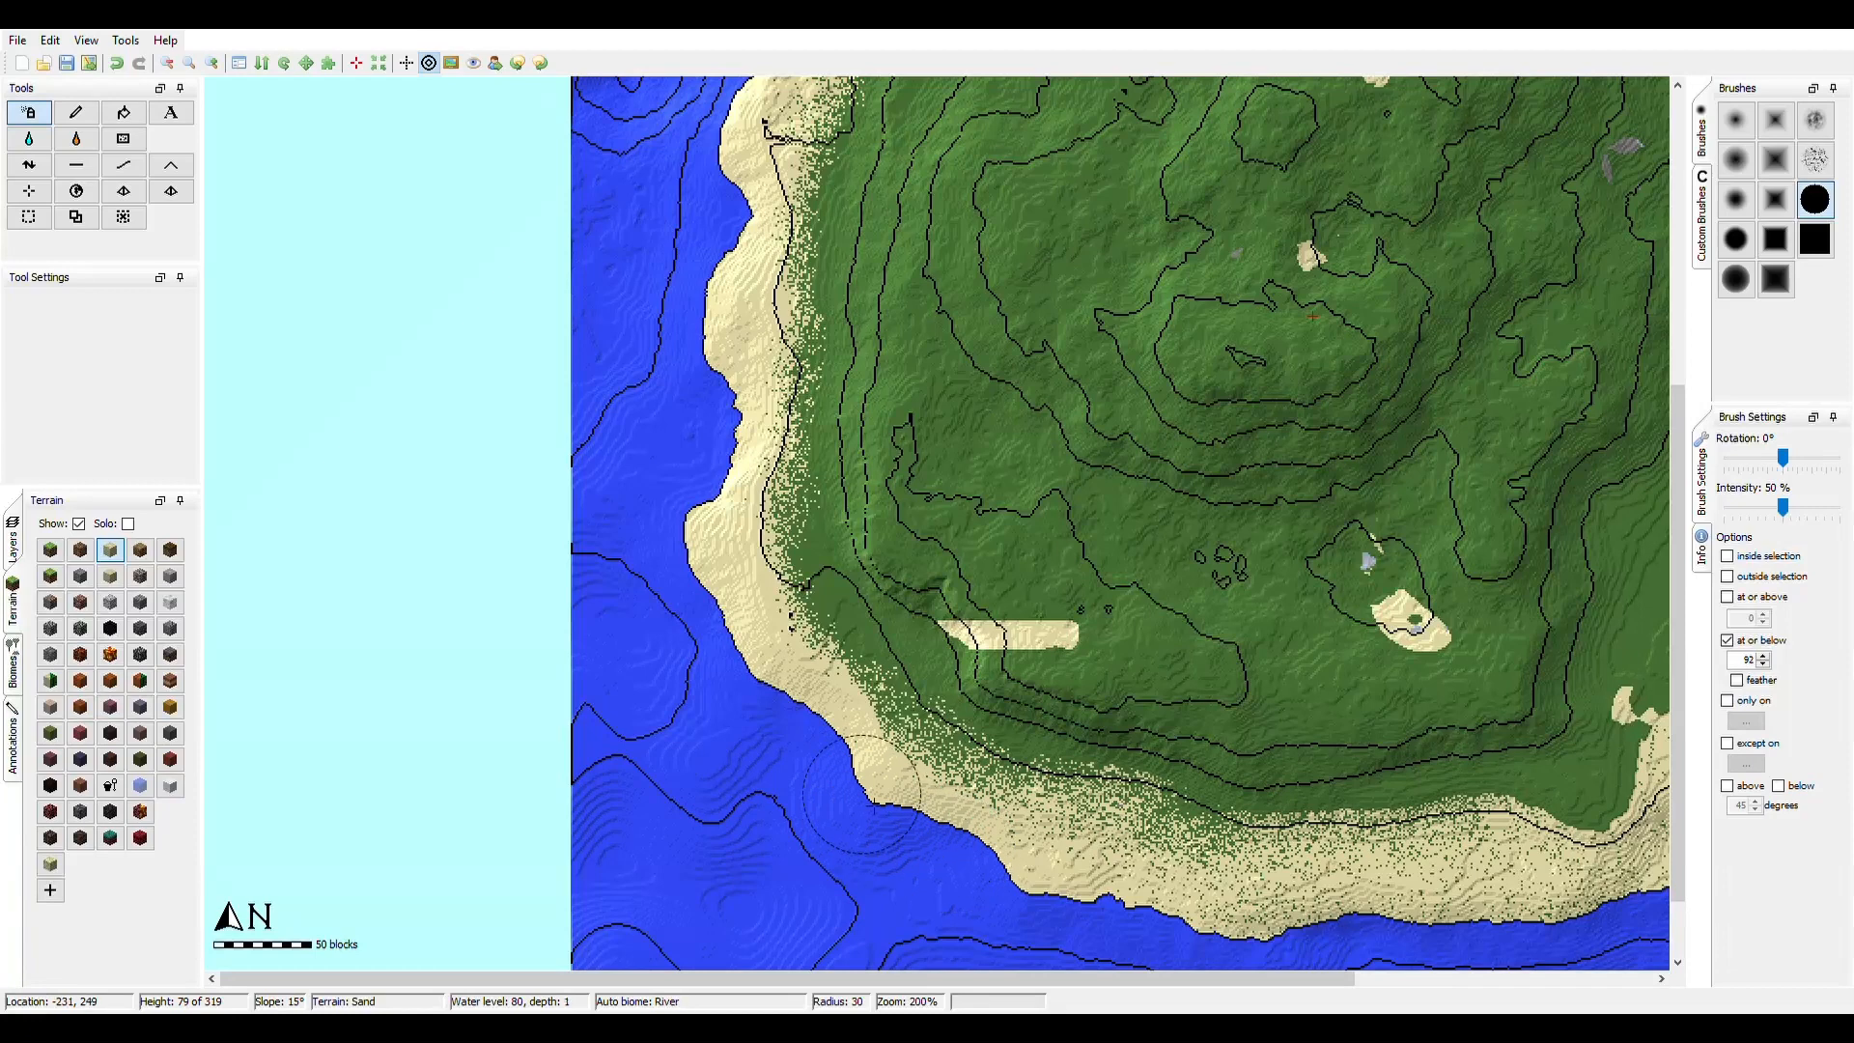
pyautogui.moveTo(865, 777)
pyautogui.mouseDown()
pyautogui.moveTo(1031, 880)
pyautogui.moveTo(1214, 917)
pyautogui.mouseUp()
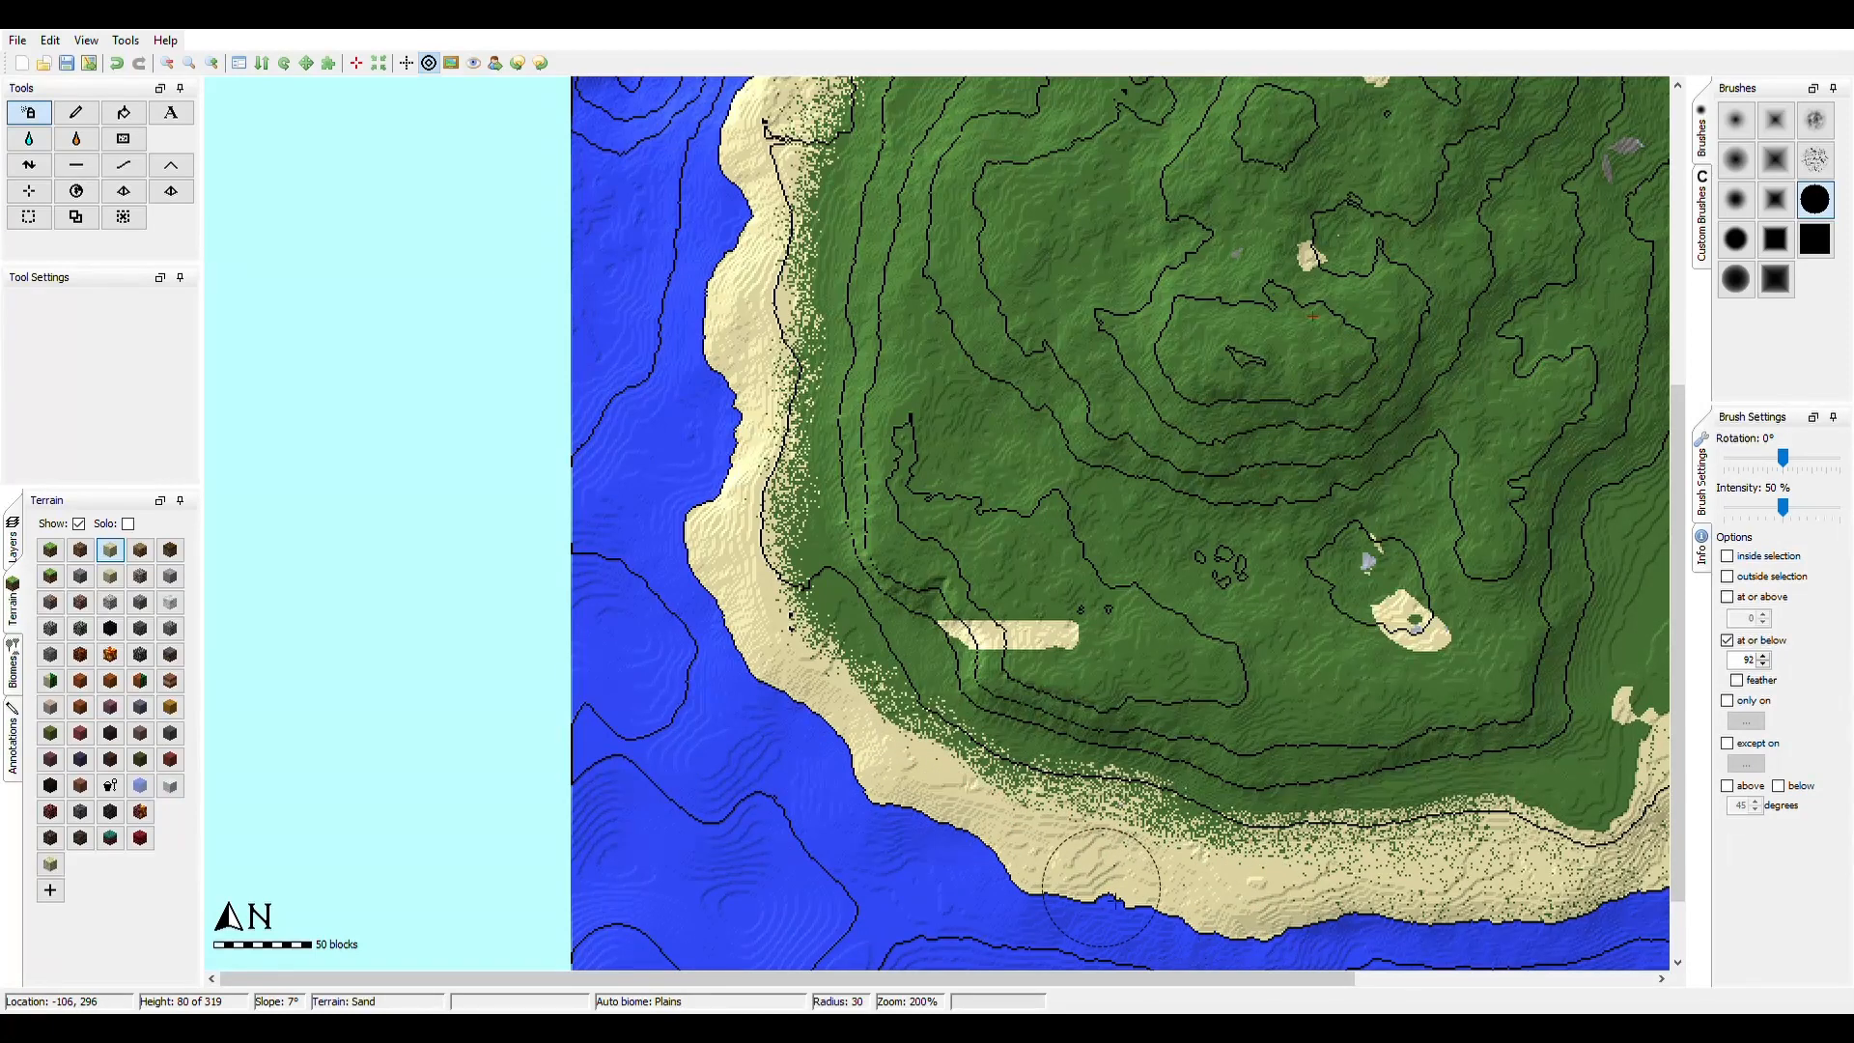
pyautogui.moveTo(1783, 509); pyautogui.dragTo(1839, 509)
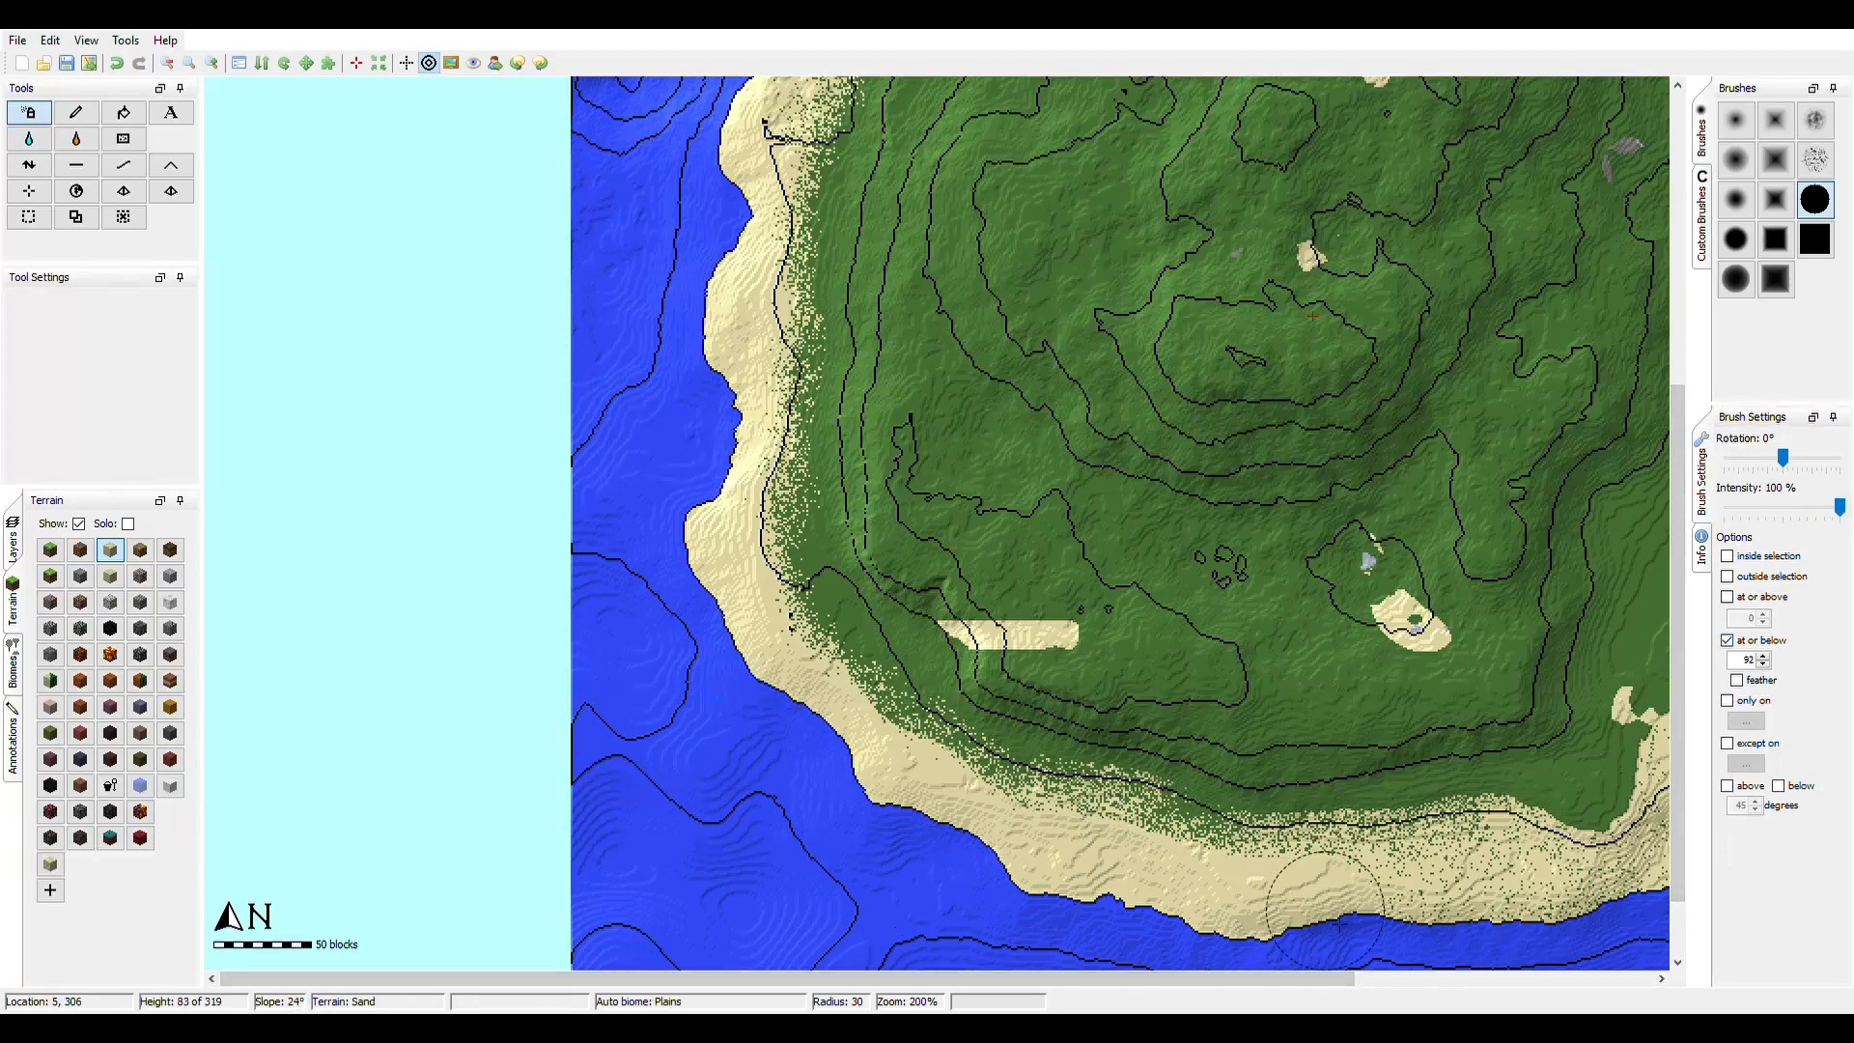
pyautogui.moveTo(1338, 922)
pyautogui.mouseDown()
pyautogui.moveTo(1391, 898)
pyautogui.moveTo(1564, 894)
pyautogui.moveTo(1642, 927)
pyautogui.mouseUp()
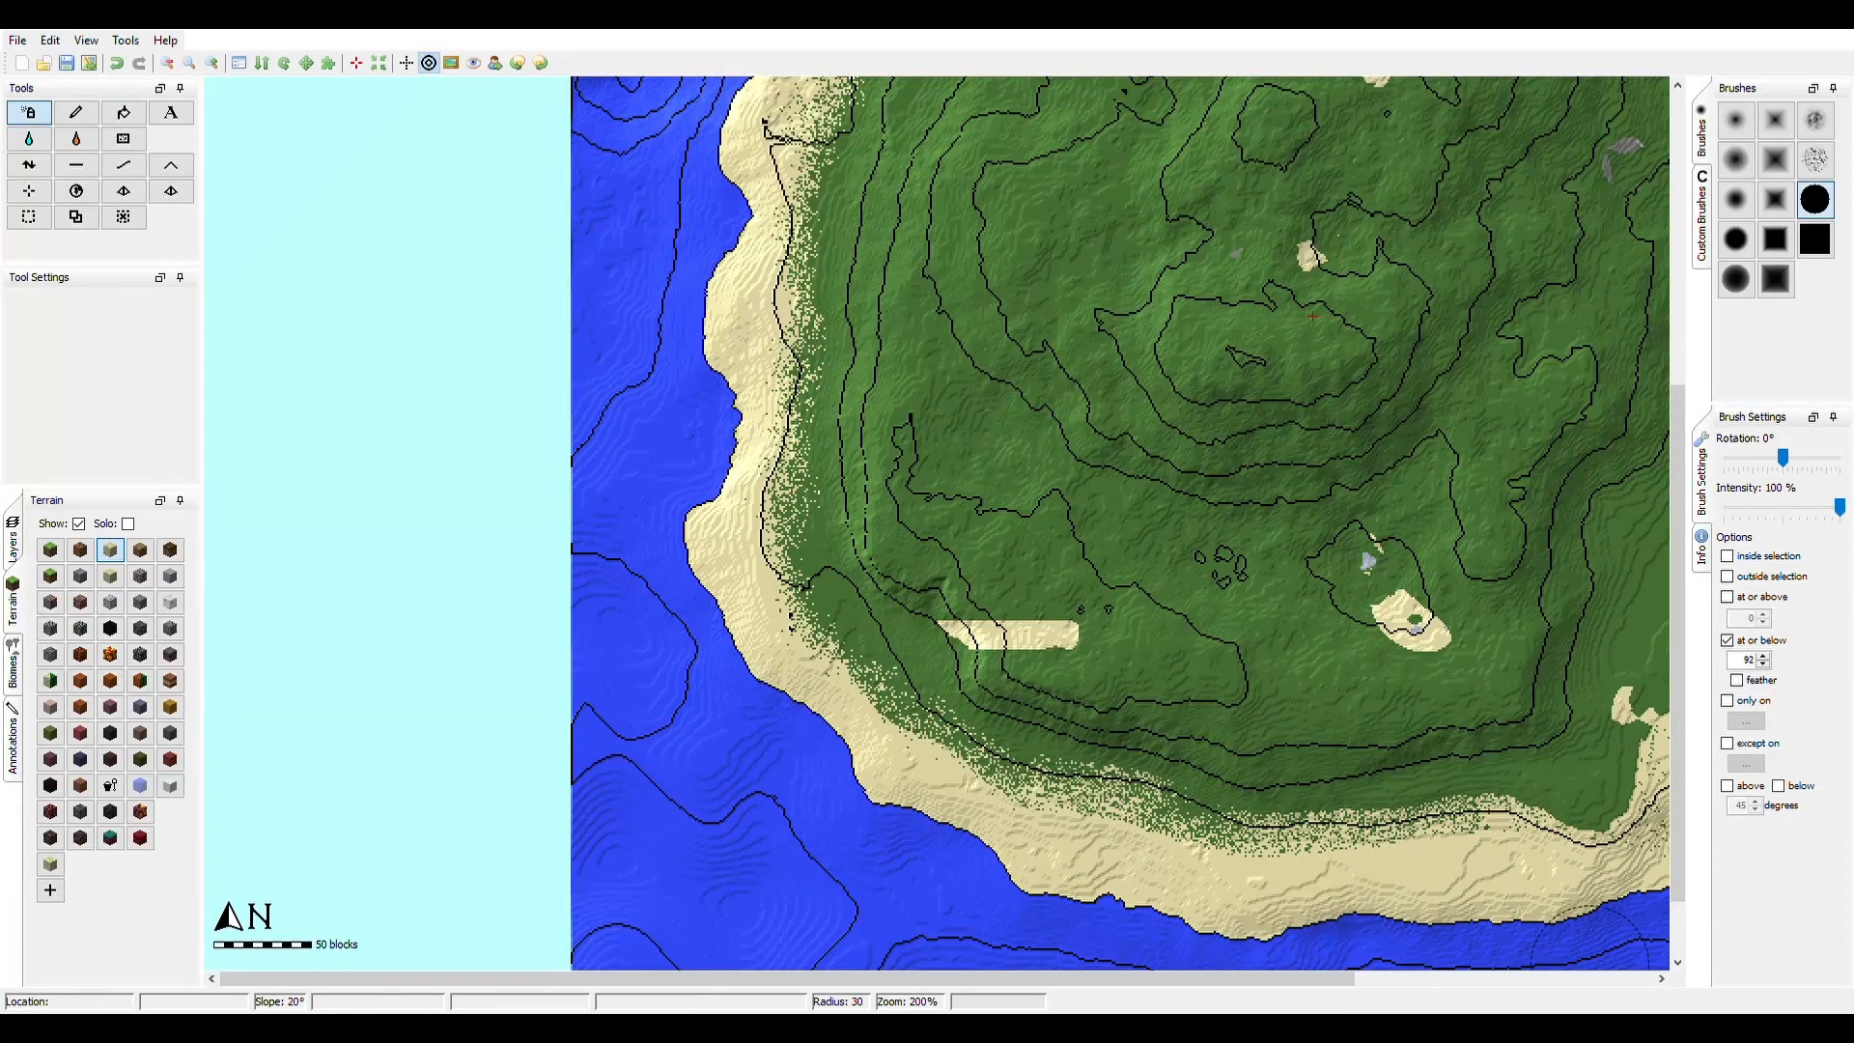
pyautogui.moveTo(785, 977); pyautogui.dragTo(1084, 977)
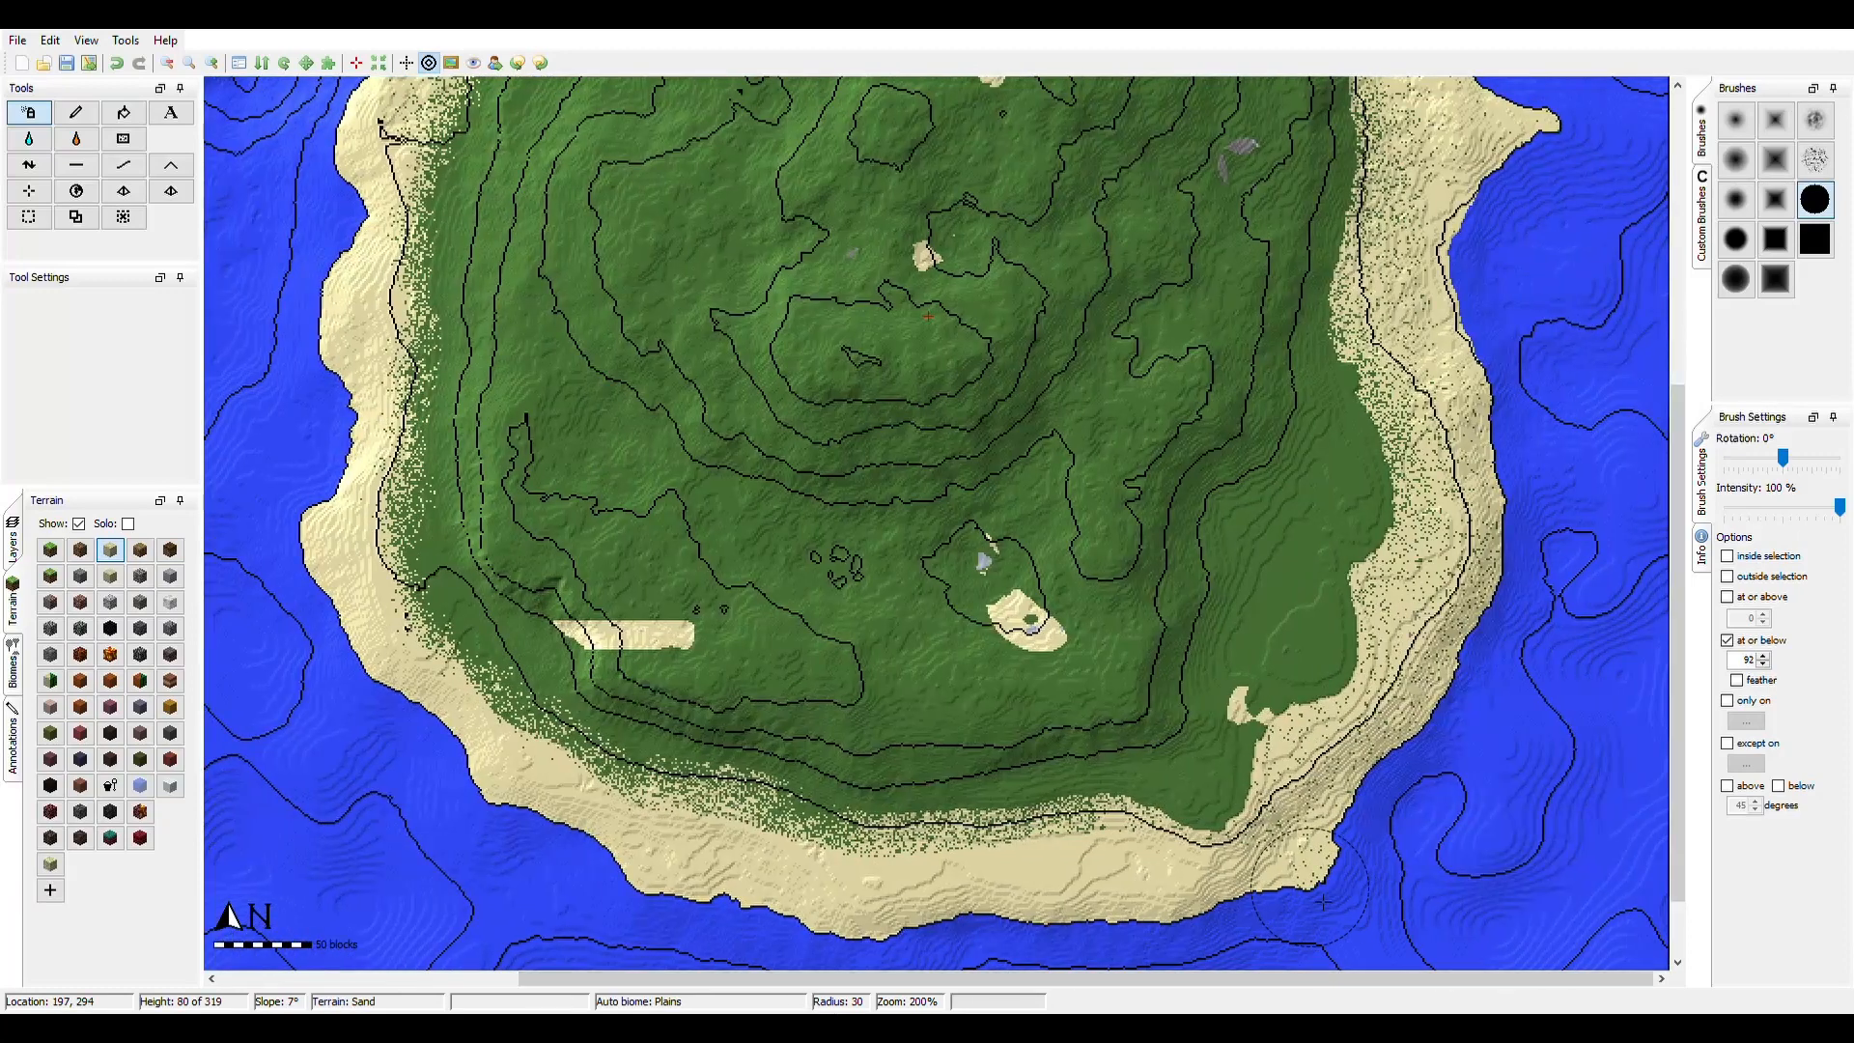
# - Paint solid sand up the east coast and along the north coast at 100% intensity with radius 30
pyautogui.moveTo(1329, 859)
pyautogui.mouseDown()
pyautogui.moveTo(1386, 763)
pyautogui.moveTo(1484, 458)
pyautogui.moveTo(1453, 337)
pyautogui.mouseUp()
pyautogui.moveTo(1425, 422); pyautogui.dragTo(1453, 201)
pyautogui.moveTo(1679, 487); pyautogui.dragTo(1661, 252)
pyautogui.moveTo(1500, 519)
pyautogui.mouseDown()
pyautogui.moveTo(1450, 307)
pyautogui.moveTo(1341, 198)
pyautogui.mouseUp()
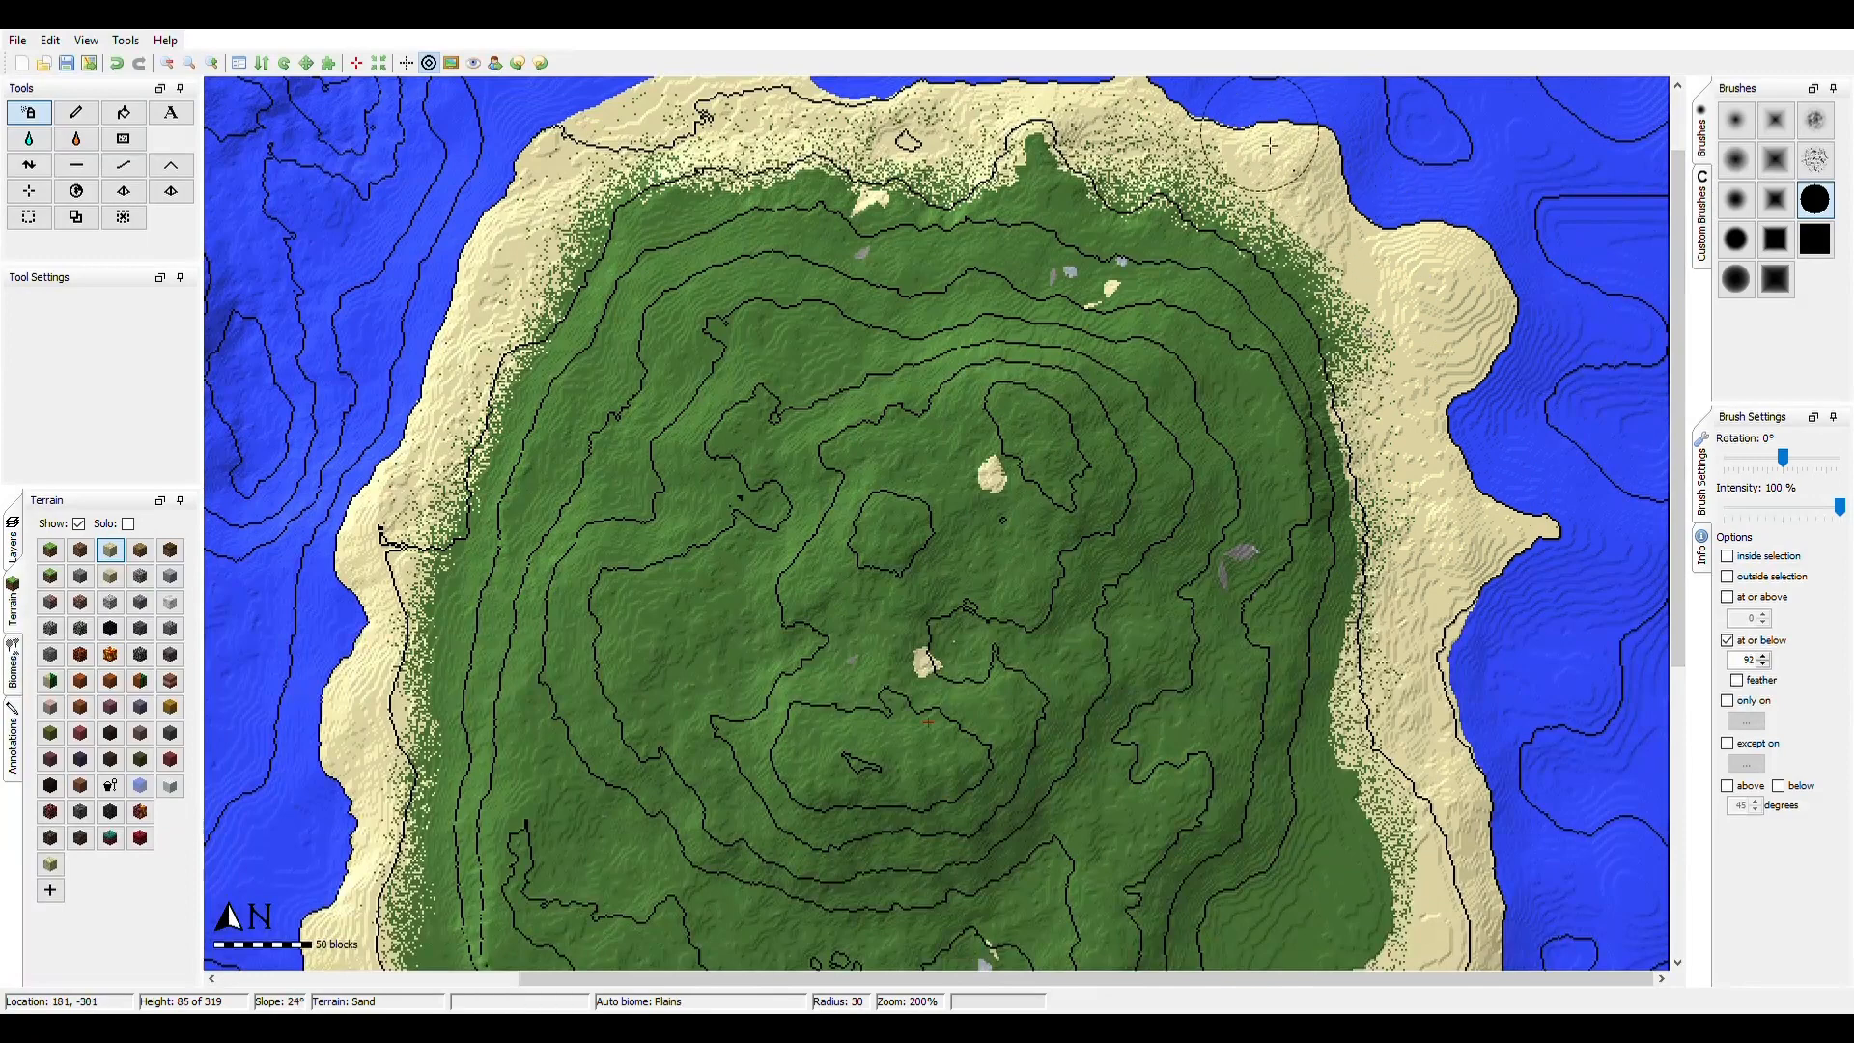
pyautogui.moveTo(1270, 145)
pyautogui.mouseDown()
pyautogui.moveTo(1237, 152)
pyautogui.moveTo(1184, 116)
pyautogui.moveTo(1200, 113)
pyautogui.moveTo(1109, 77)
pyautogui.mouseUp()
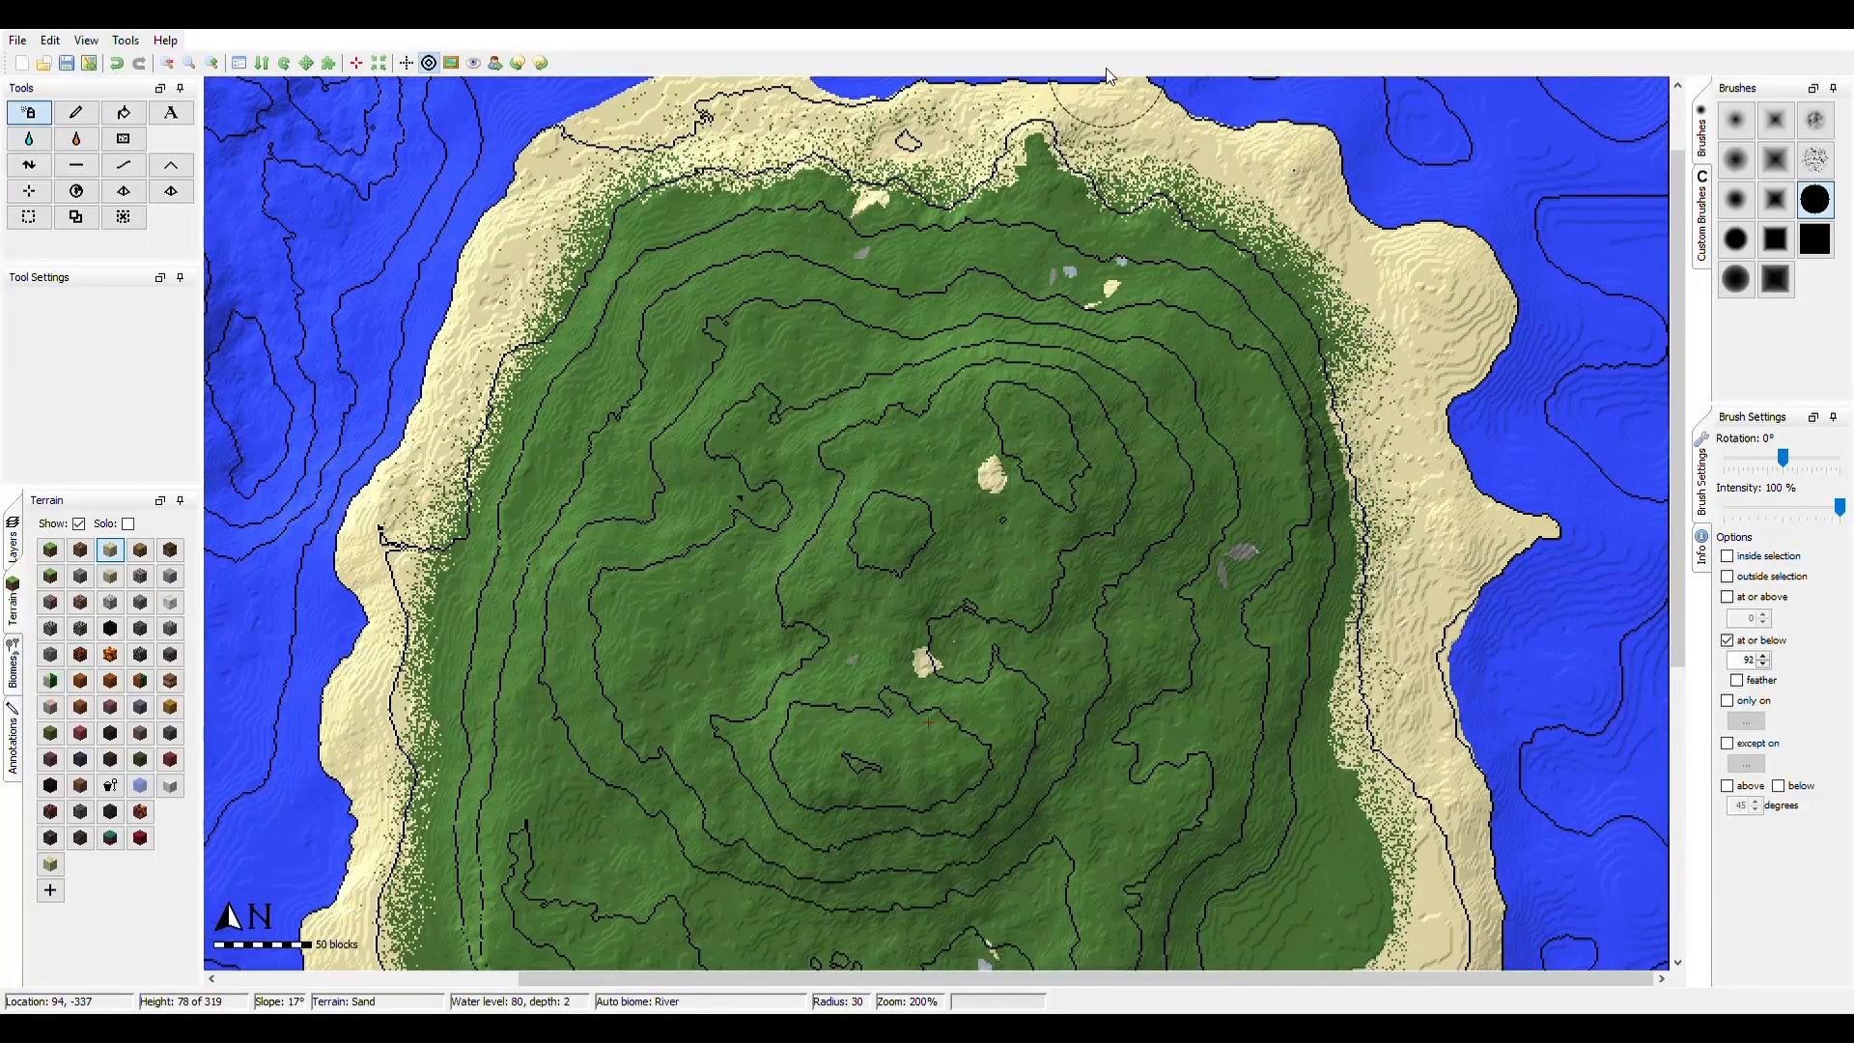
pyautogui.moveTo(797, 77); pyautogui.dragTo(668, 93)
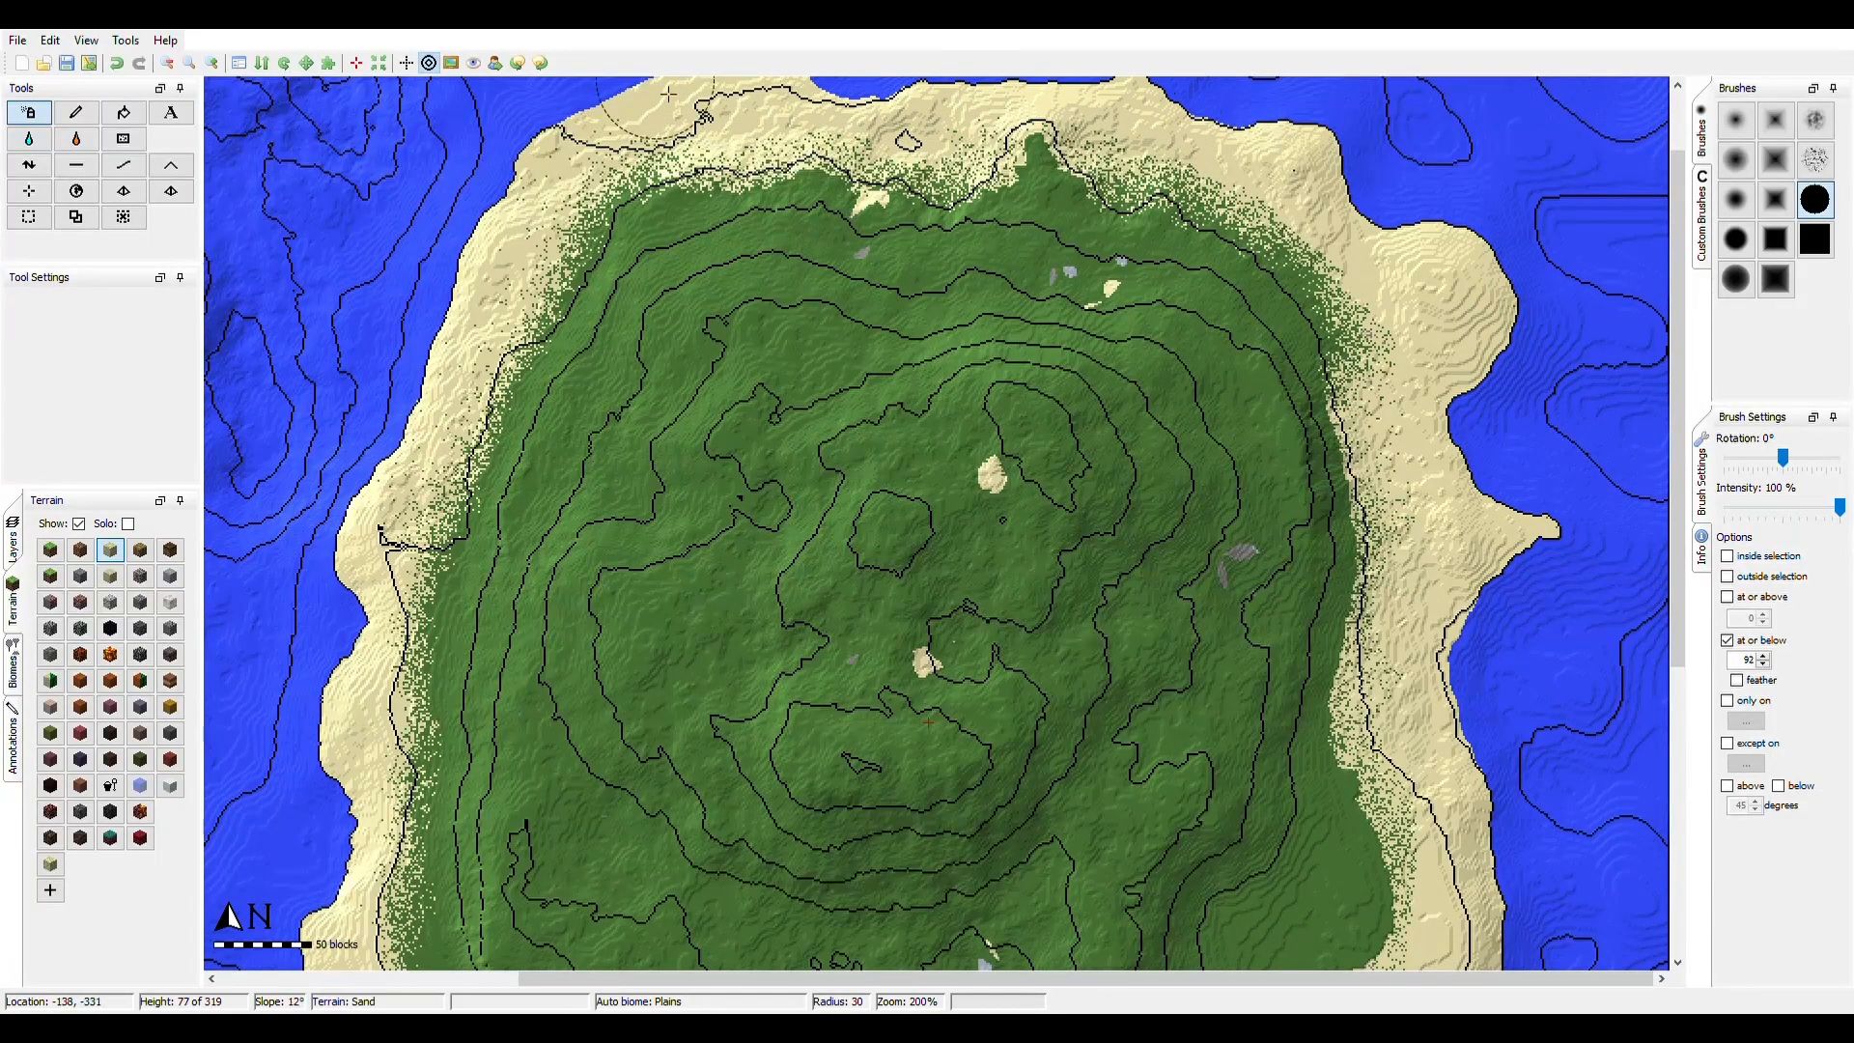
pyautogui.hotkey('ctrl', '-')
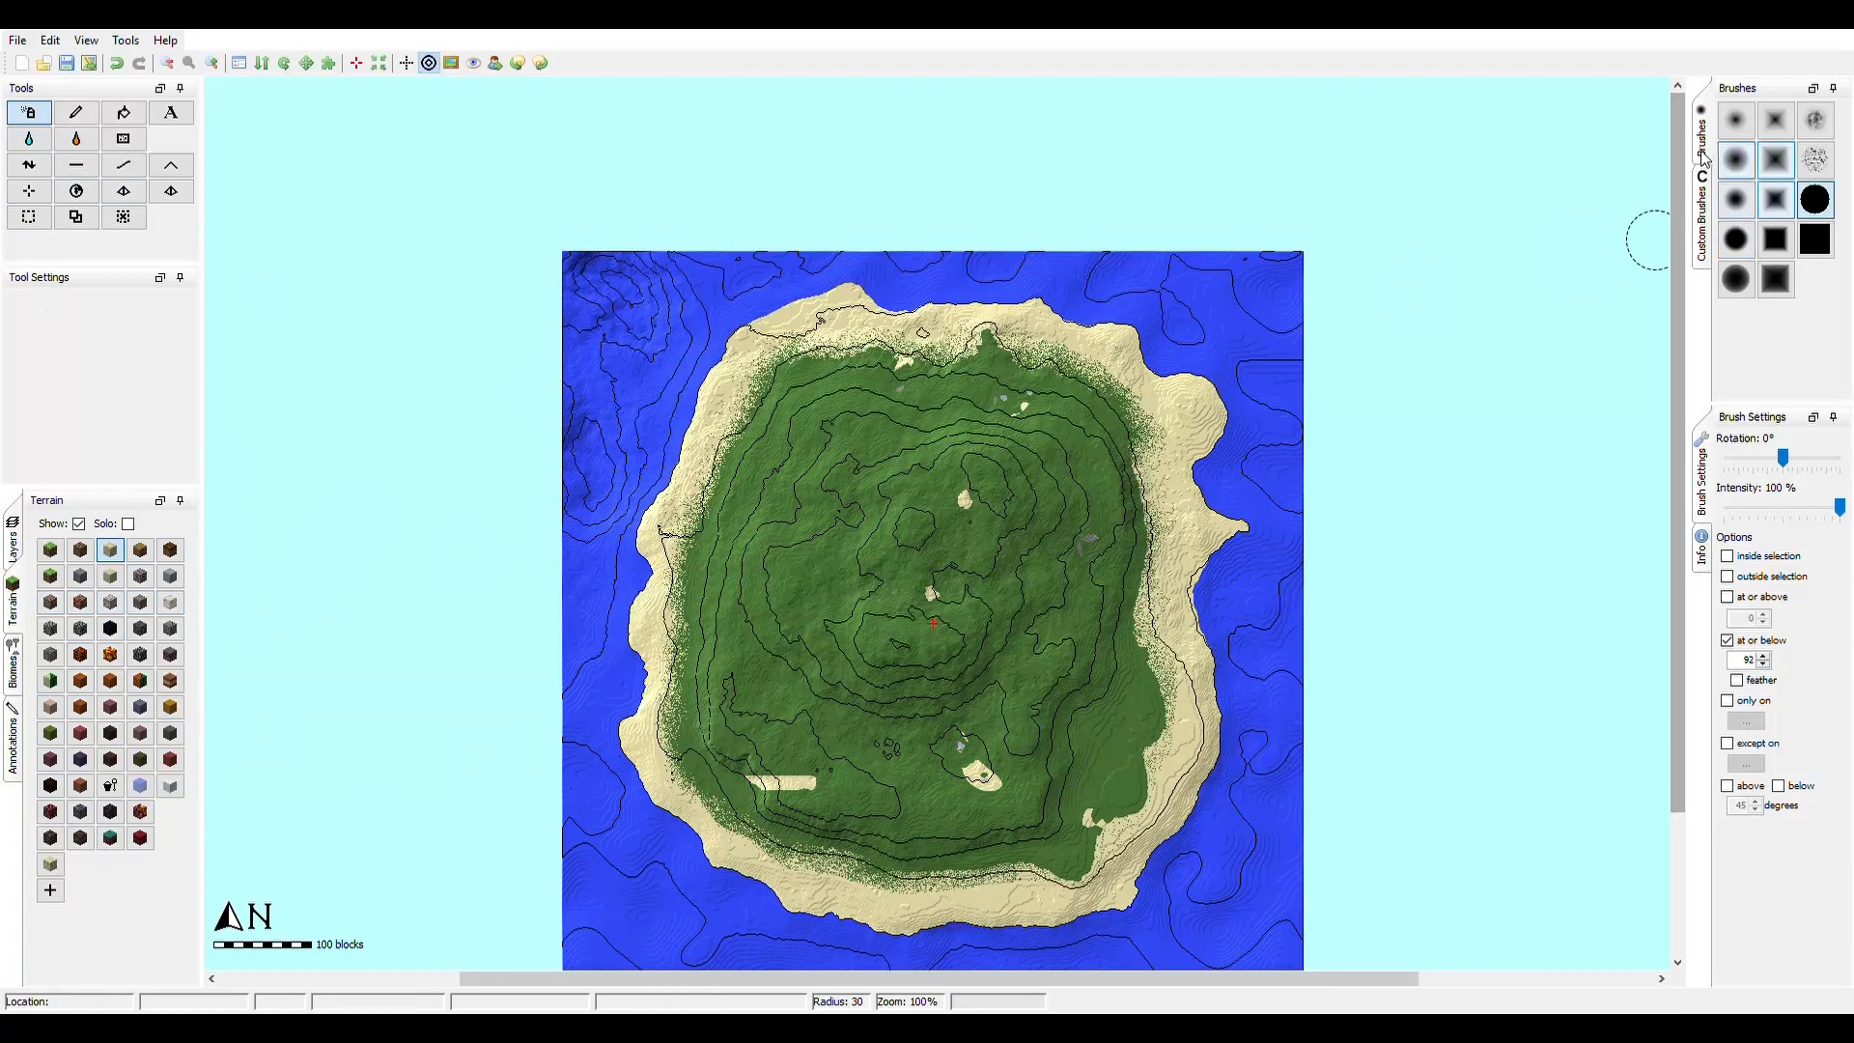
# - Scatter sand along the beach's inner edge with an irregular custom brush, radius 21, at or below 96, trying 22% and 43% intensity
pyautogui.click(1702, 217)
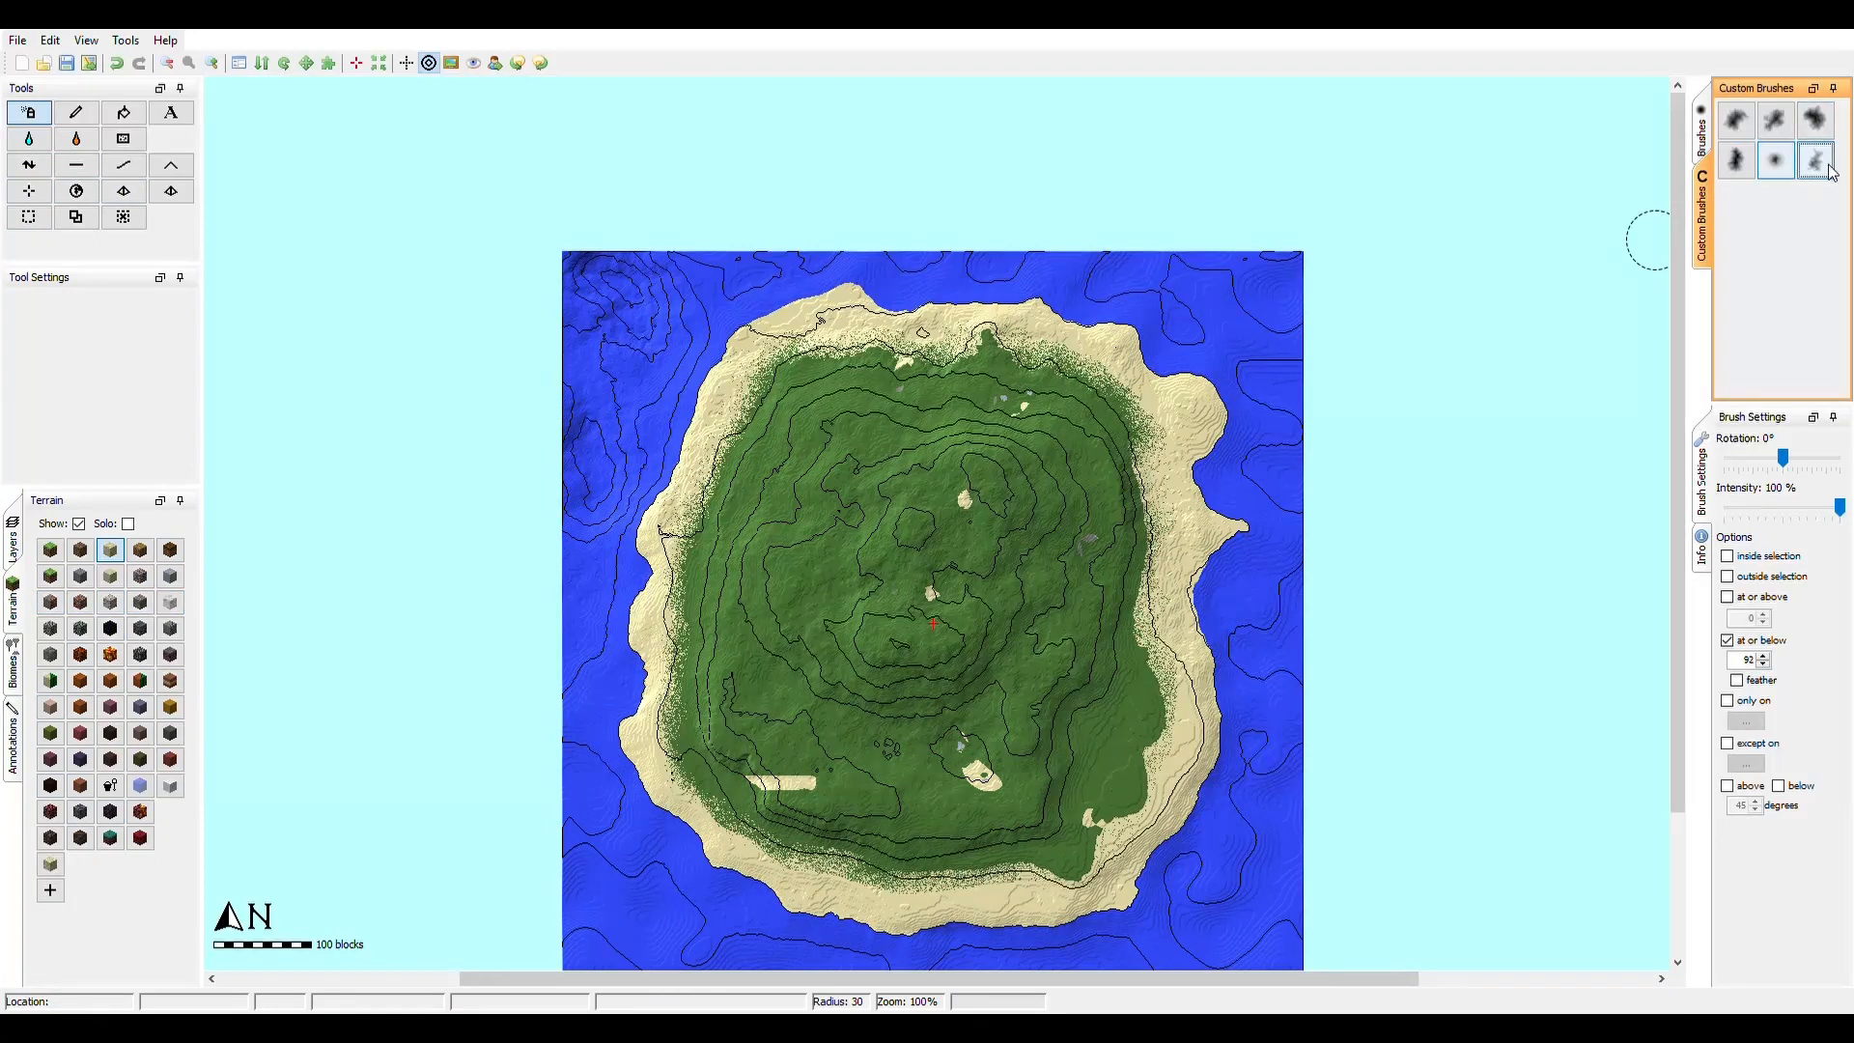
pyautogui.click(1735, 512)
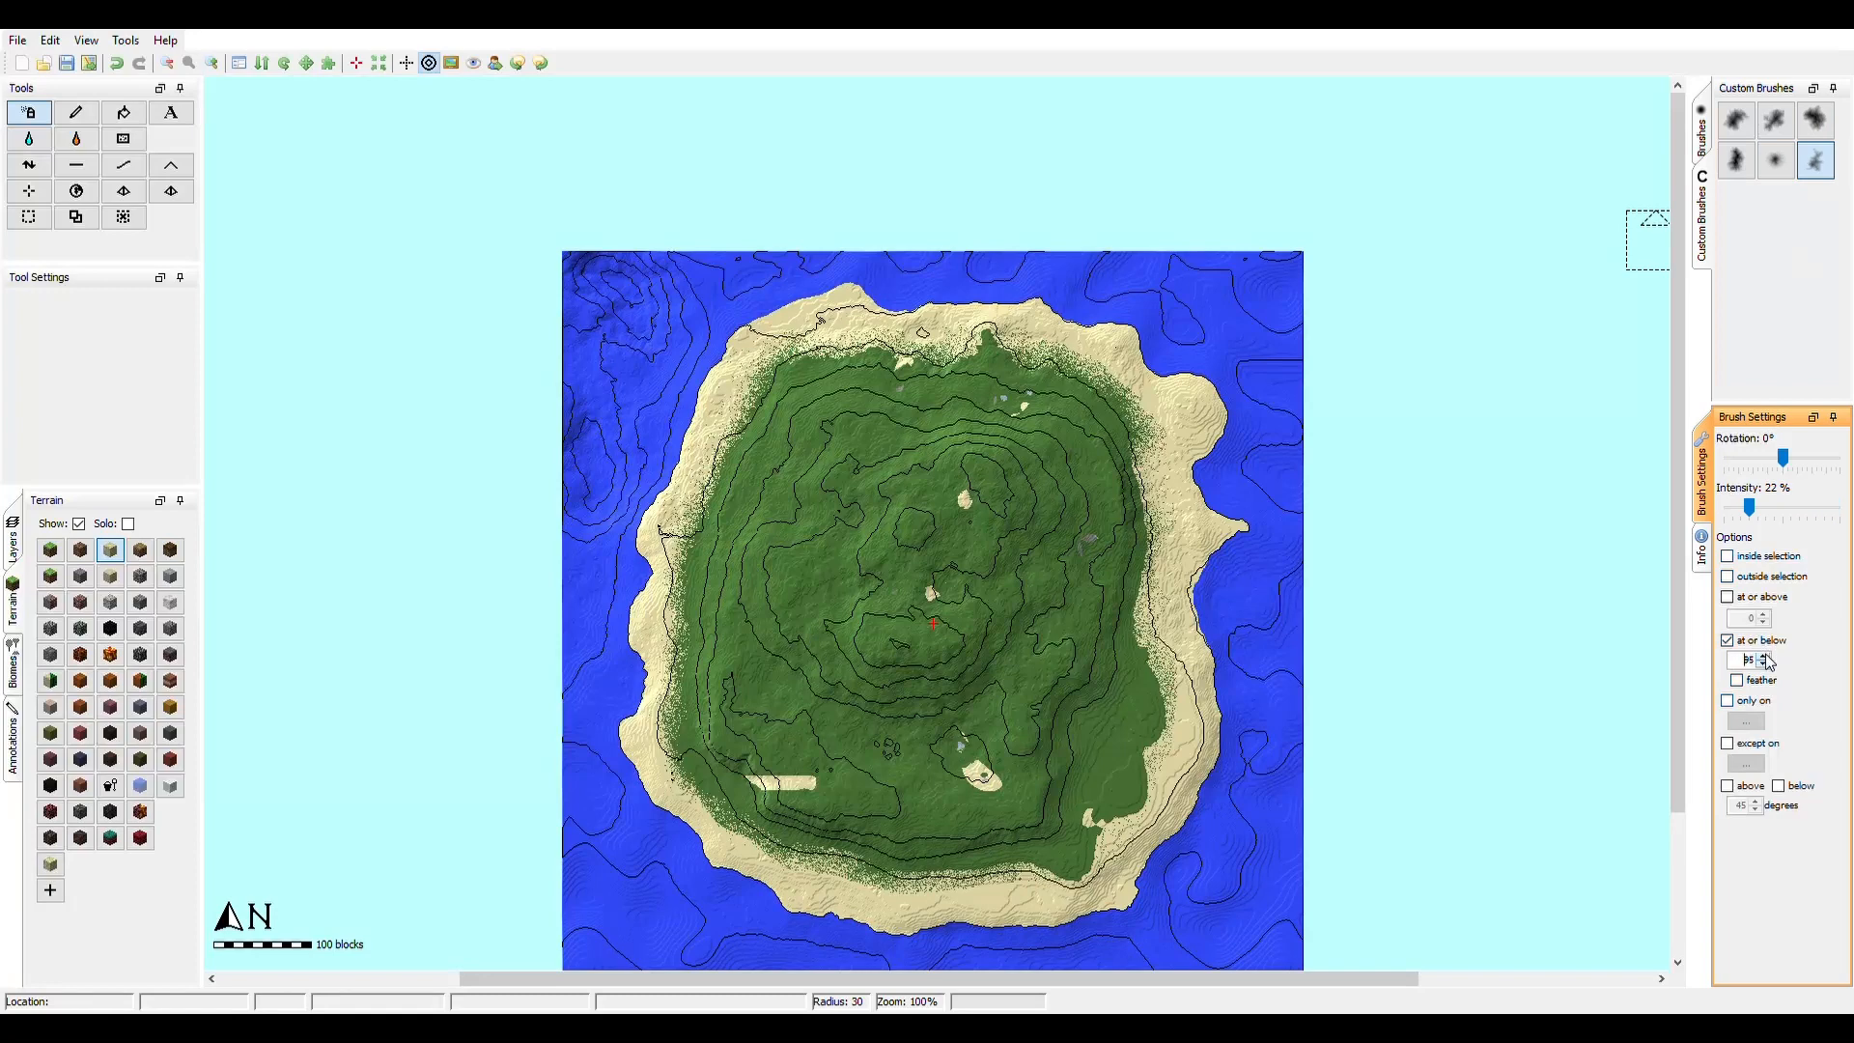
pyautogui.moveTo(1037, 912); pyautogui.dragTo(1070, 902)
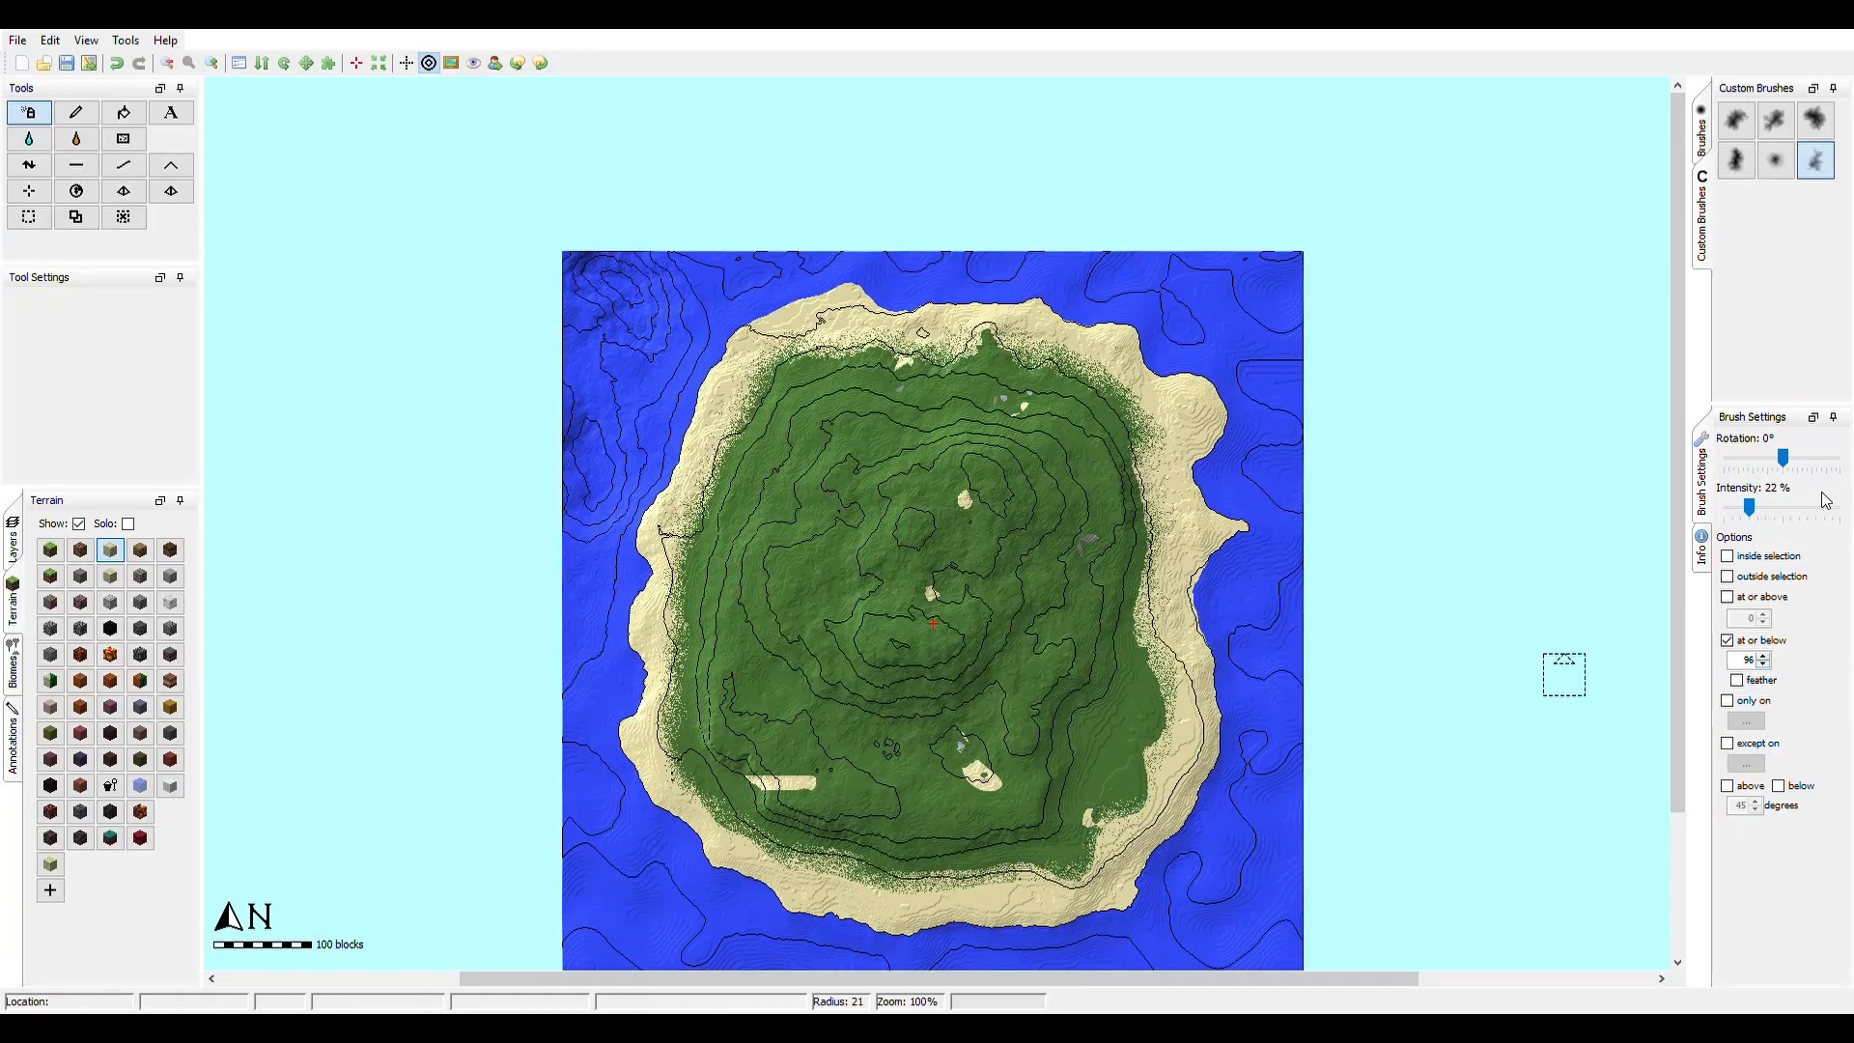
pyautogui.moveTo(1748, 507); pyautogui.dragTo(1774, 507)
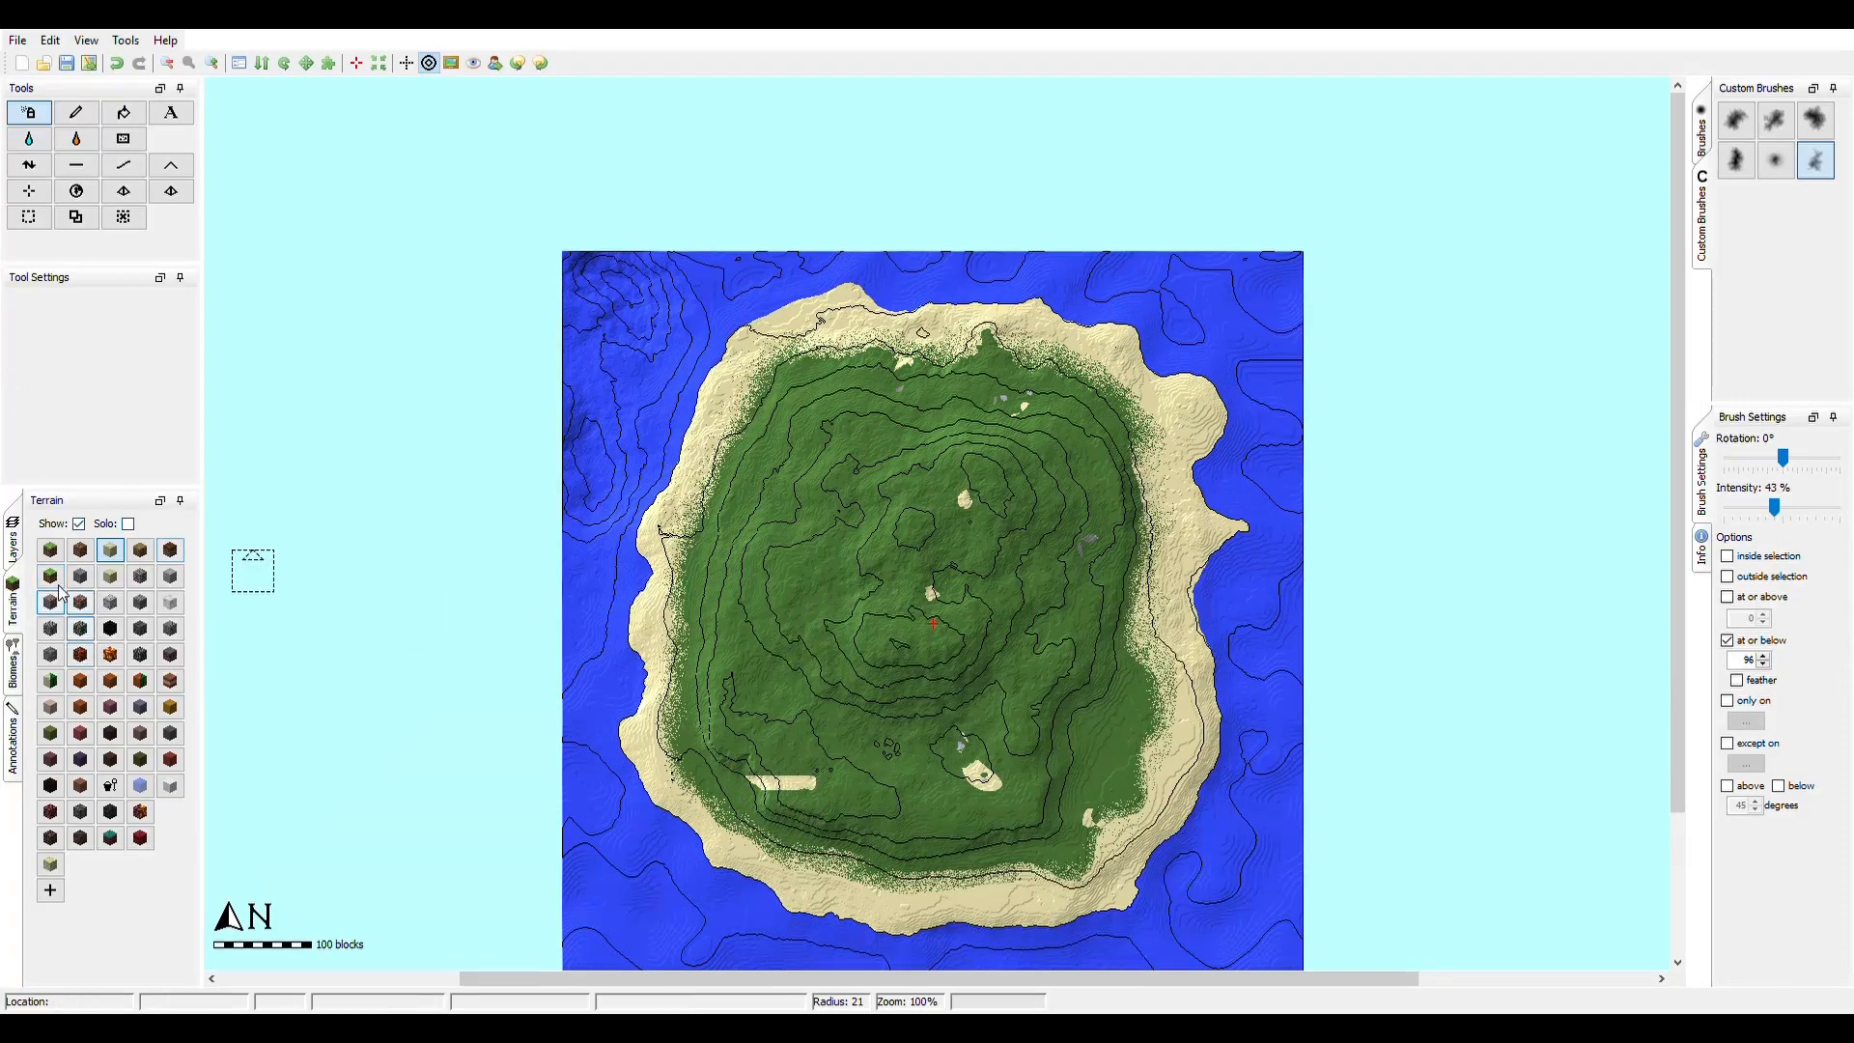
# - Paint grass over the stray sand and stone patches inland at 100% intensity with the solid round brush and no height limit
pyautogui.click(1728, 640)
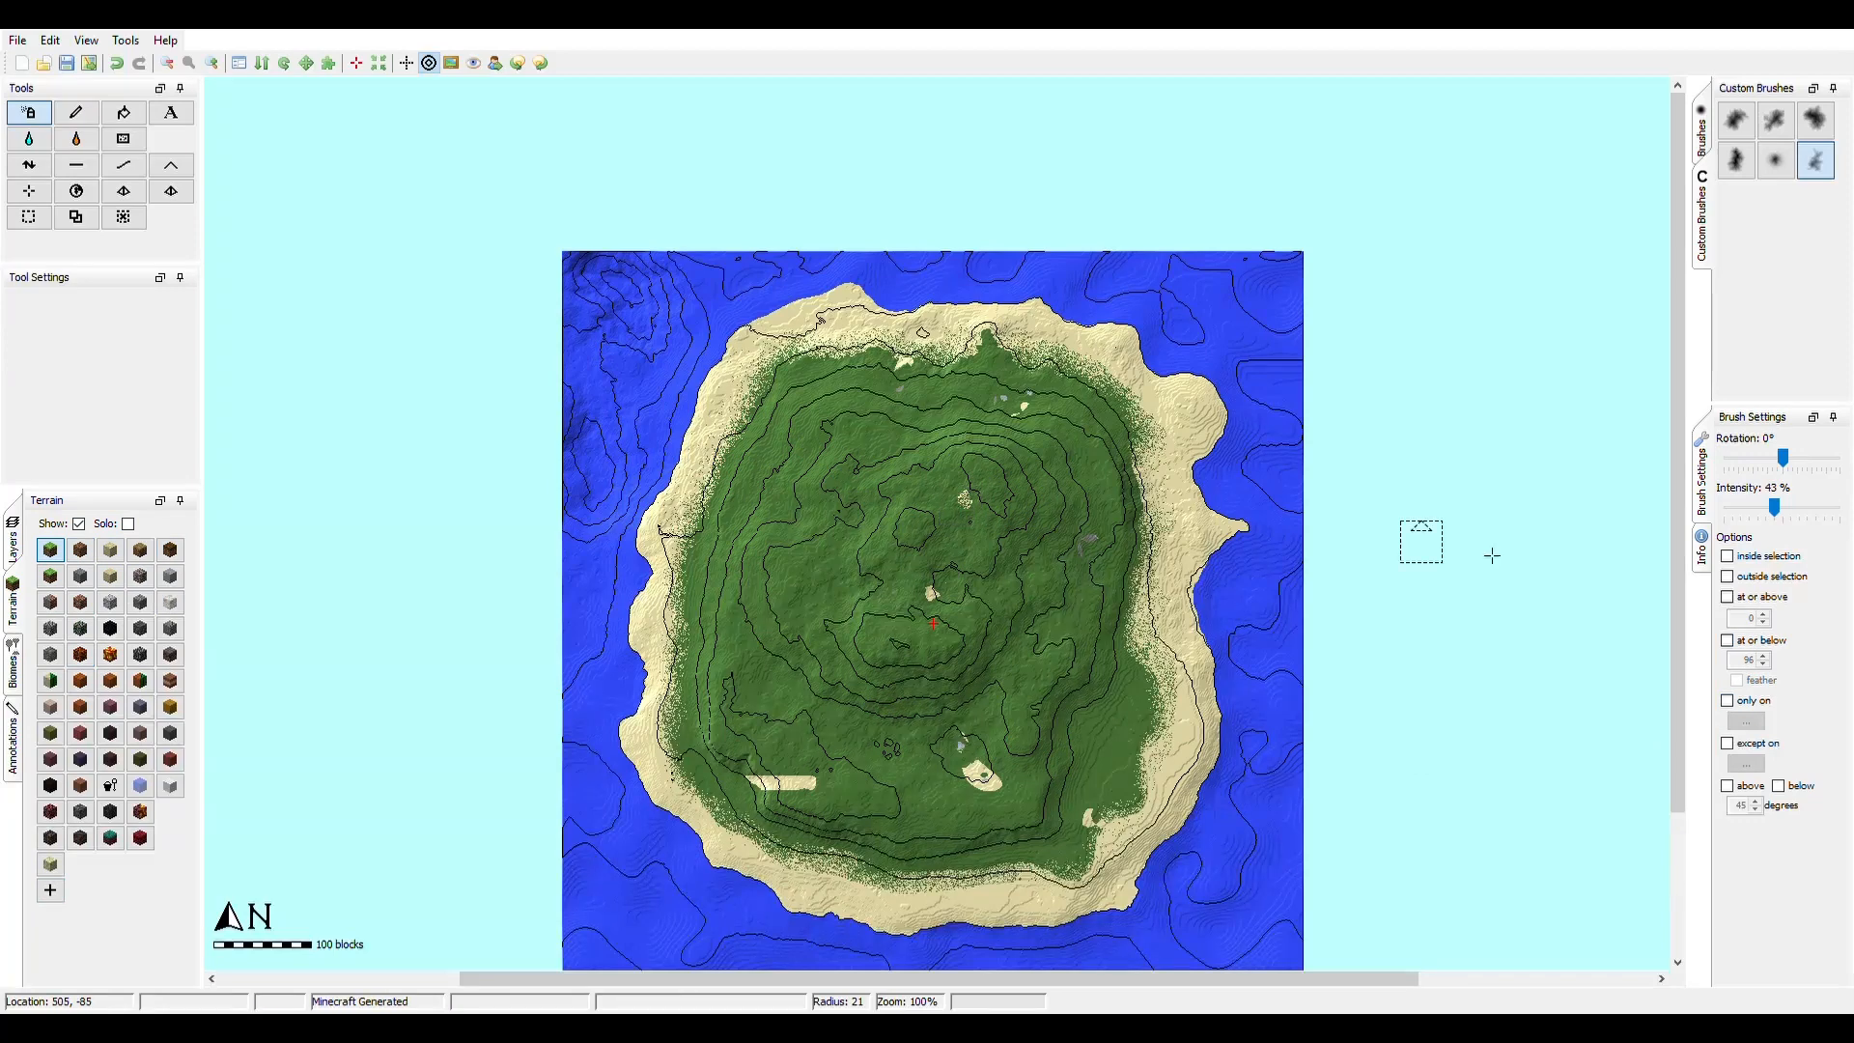
pyautogui.moveTo(1774, 507); pyautogui.dragTo(1840, 507)
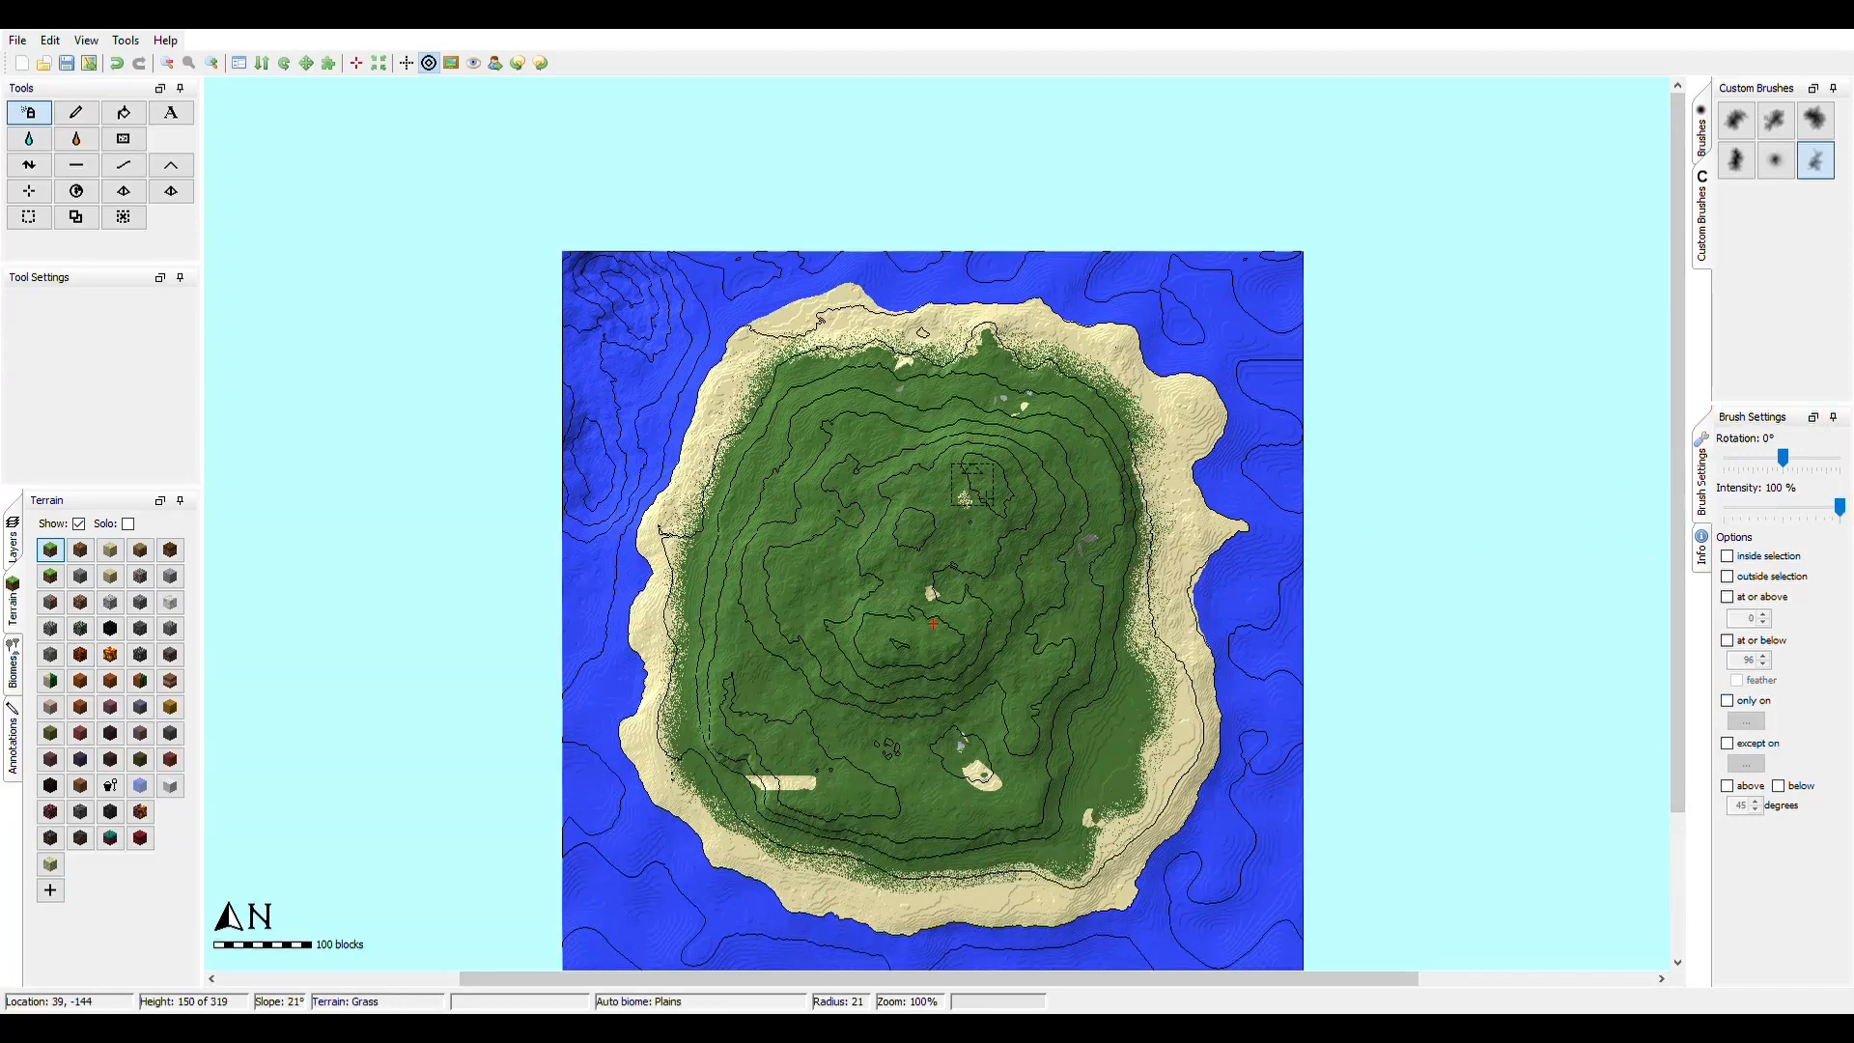
pyautogui.click(1702, 130)
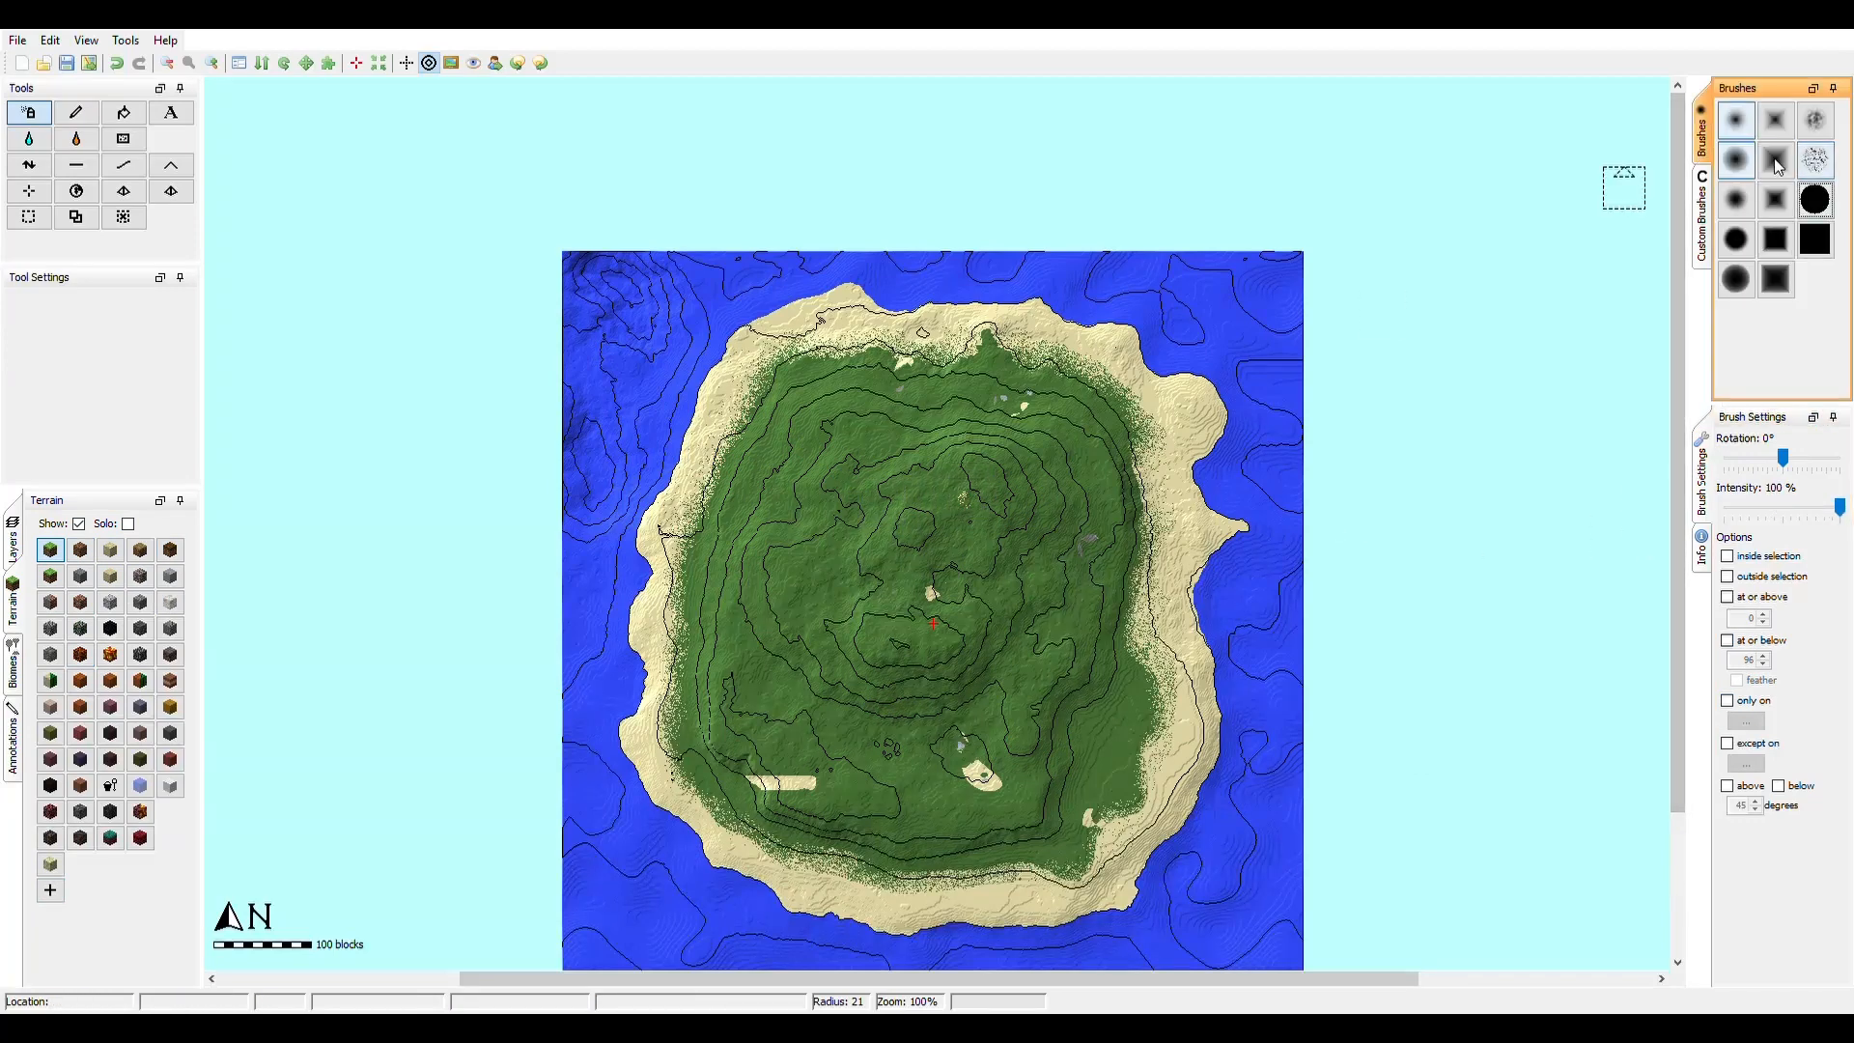
pyautogui.click(1816, 199)
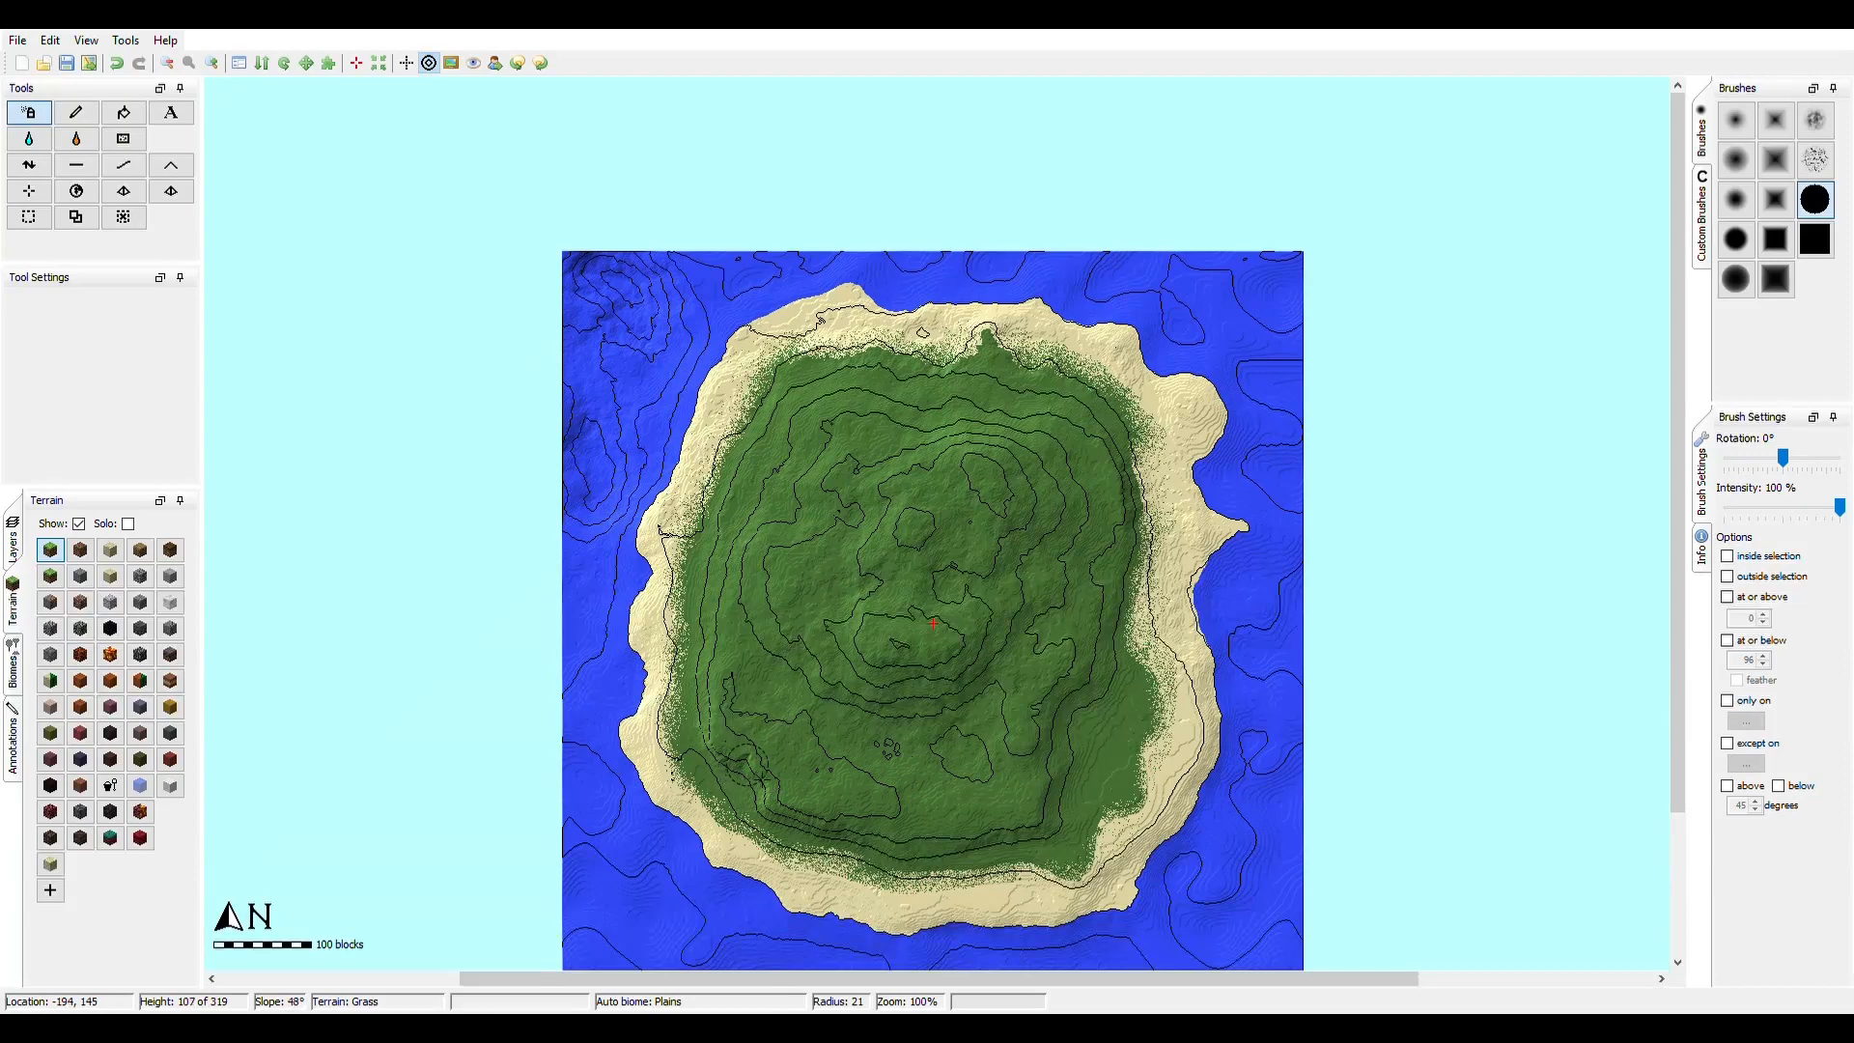
# - Raise the island's central mountain with the Height tool and an irregular custom brush at 86% intensity, using radius 106 and 99
pyautogui.click(29, 164)
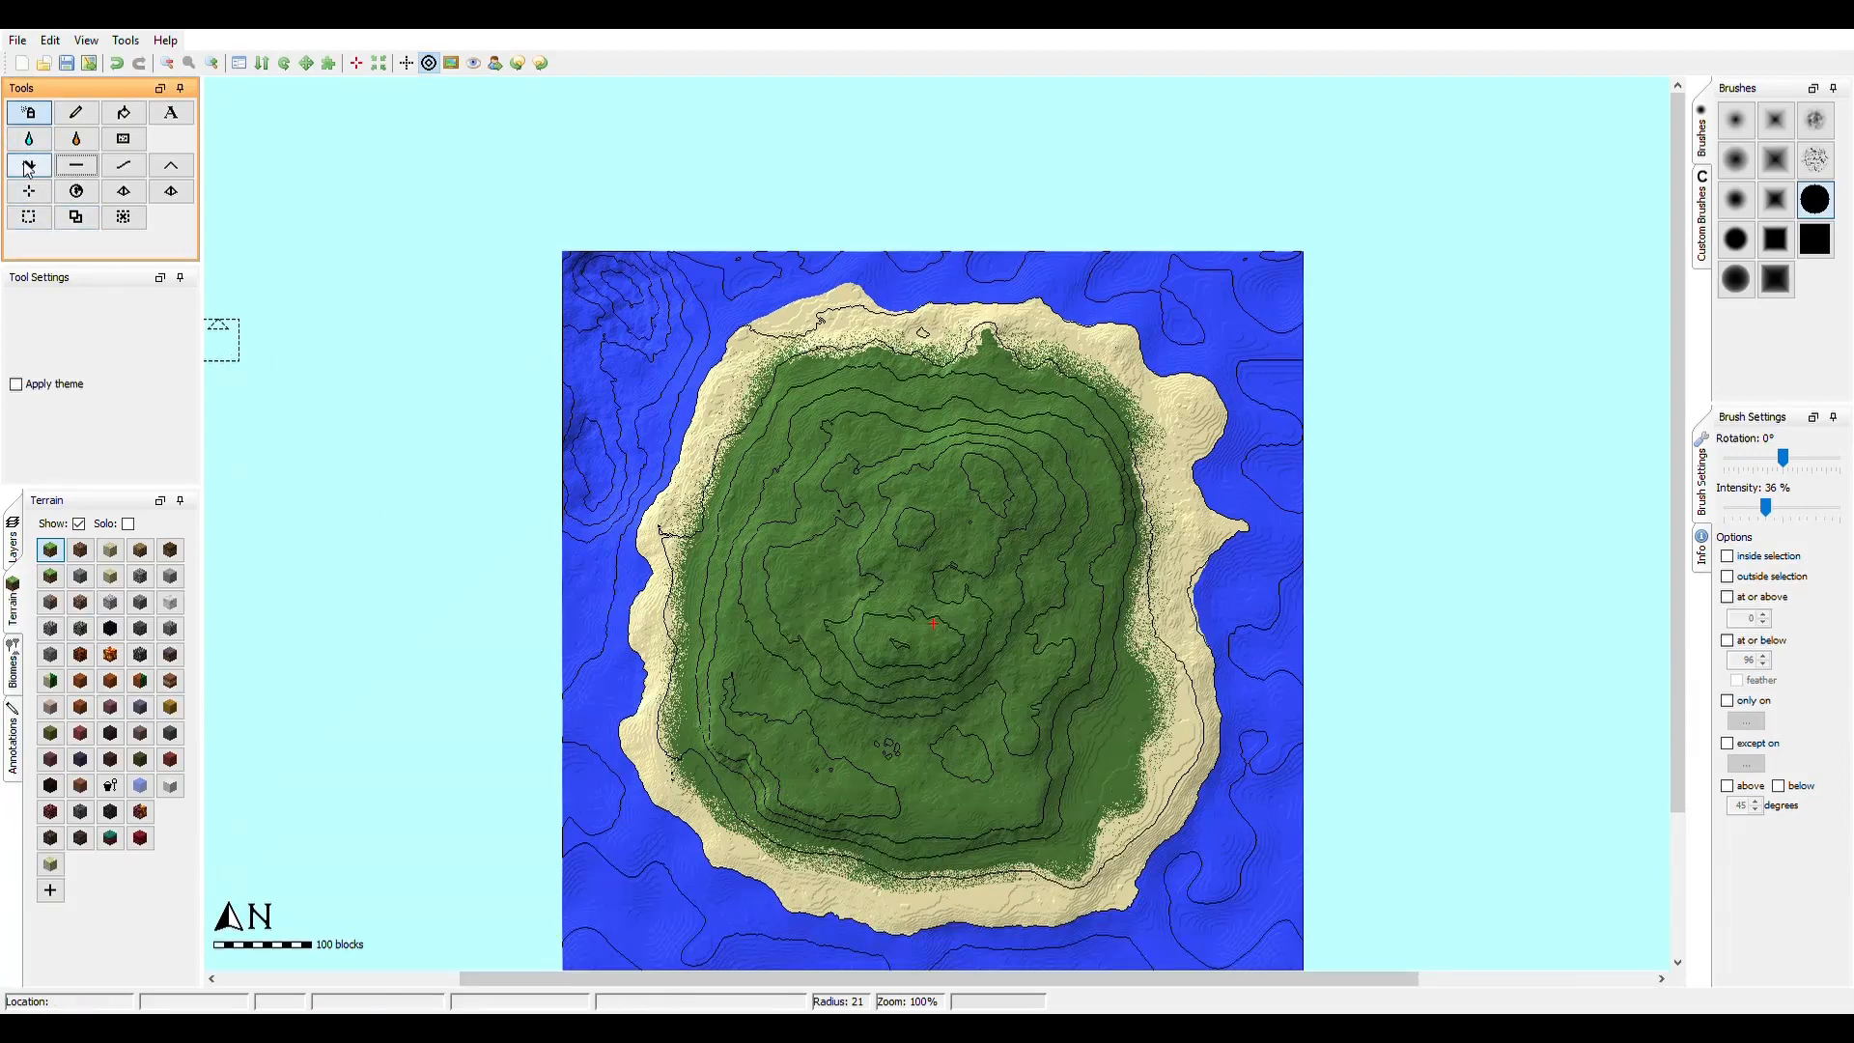
pyautogui.click(1699, 211)
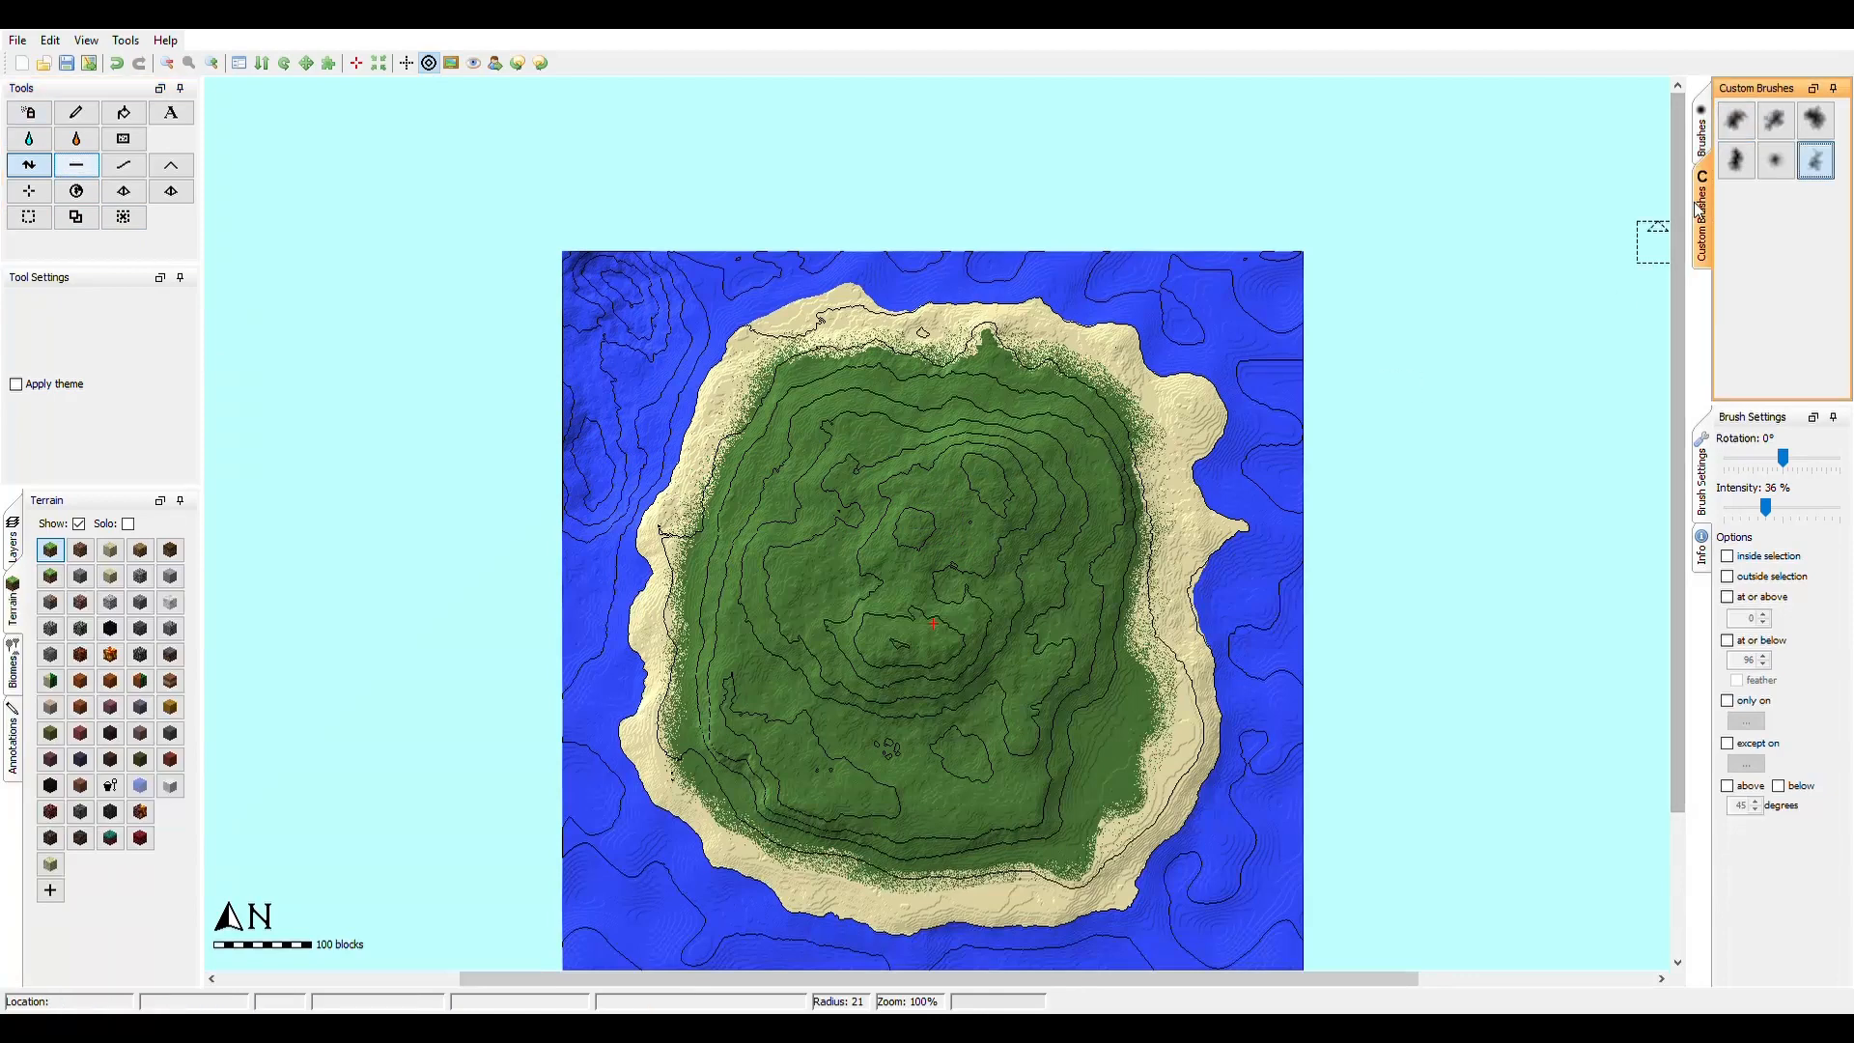
pyautogui.click(1775, 120)
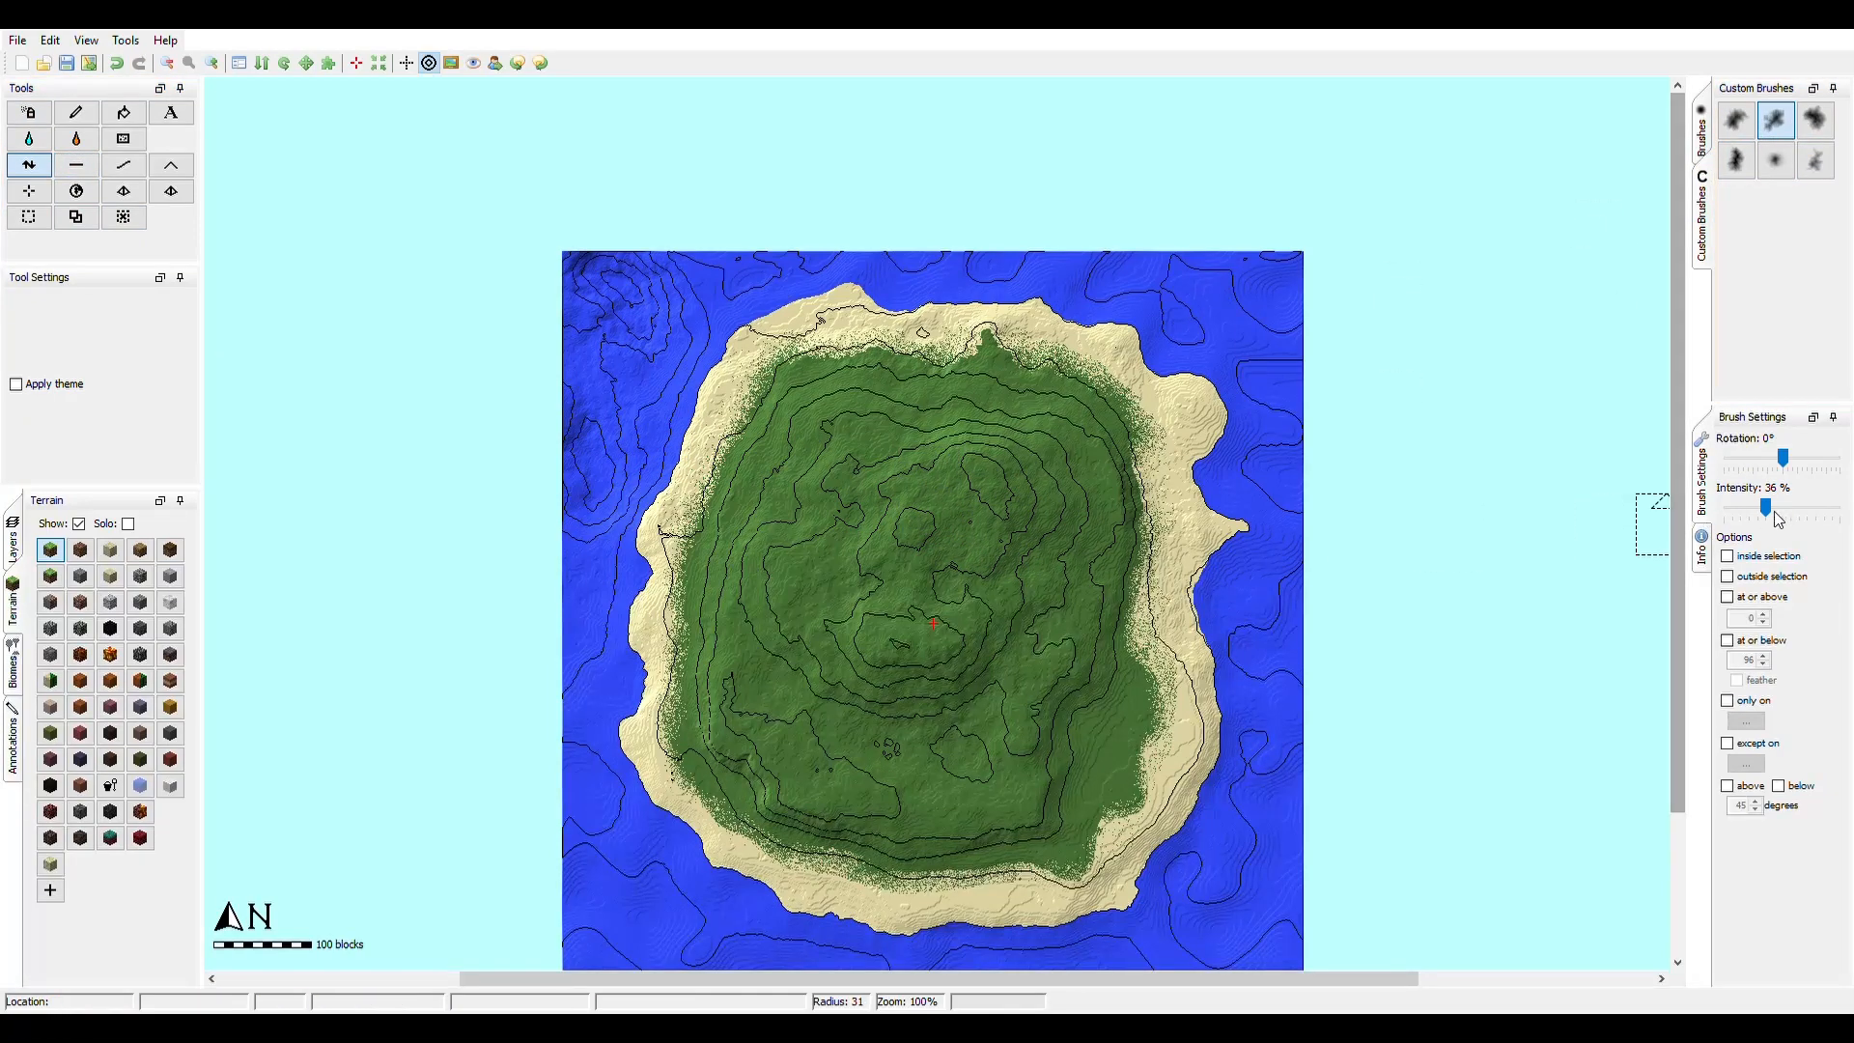
pyautogui.moveTo(1767, 509); pyautogui.dragTo(1825, 510)
pyautogui.scroll(-8, 1008, 557)
pyautogui.scroll(-8, 1008, 557)
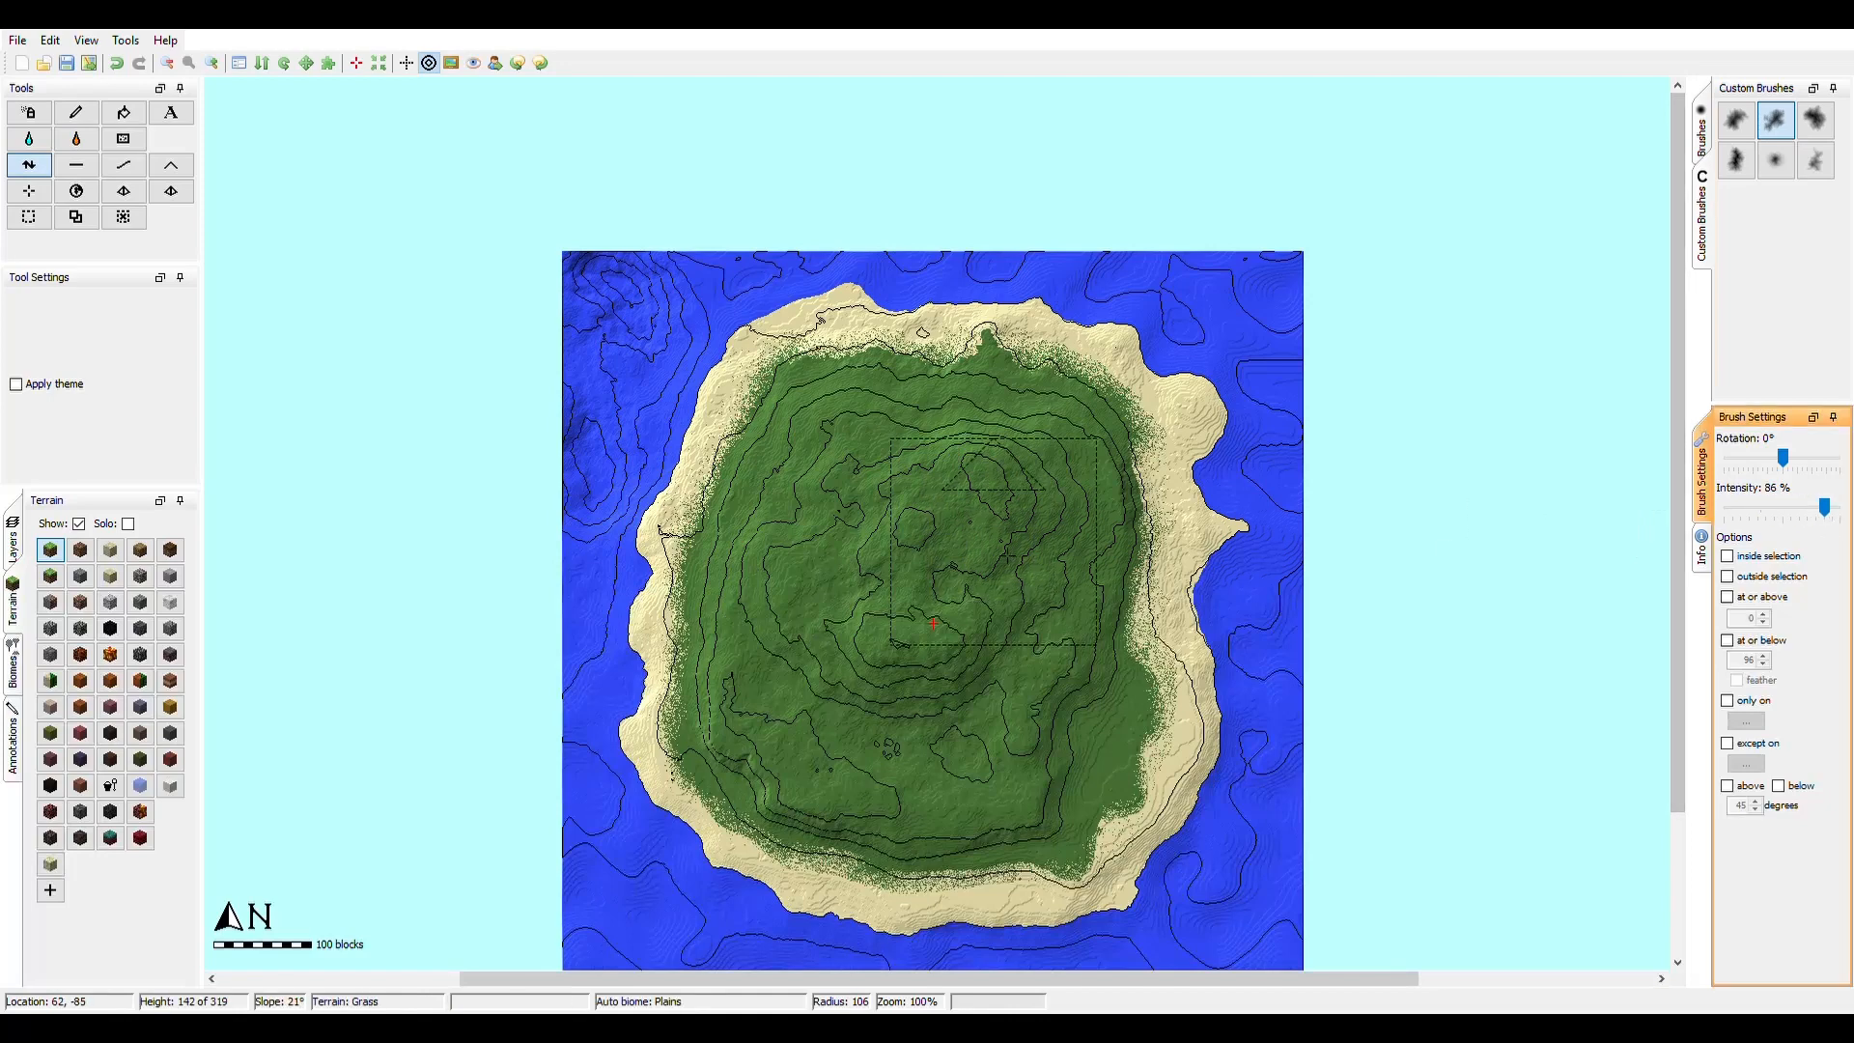
pyautogui.moveTo(994, 530)
pyautogui.mouseDown()
pyautogui.moveTo(1035, 558)
pyautogui.moveTo(1032, 581)
pyautogui.mouseUp()
pyautogui.scroll(2, 1035, 557)
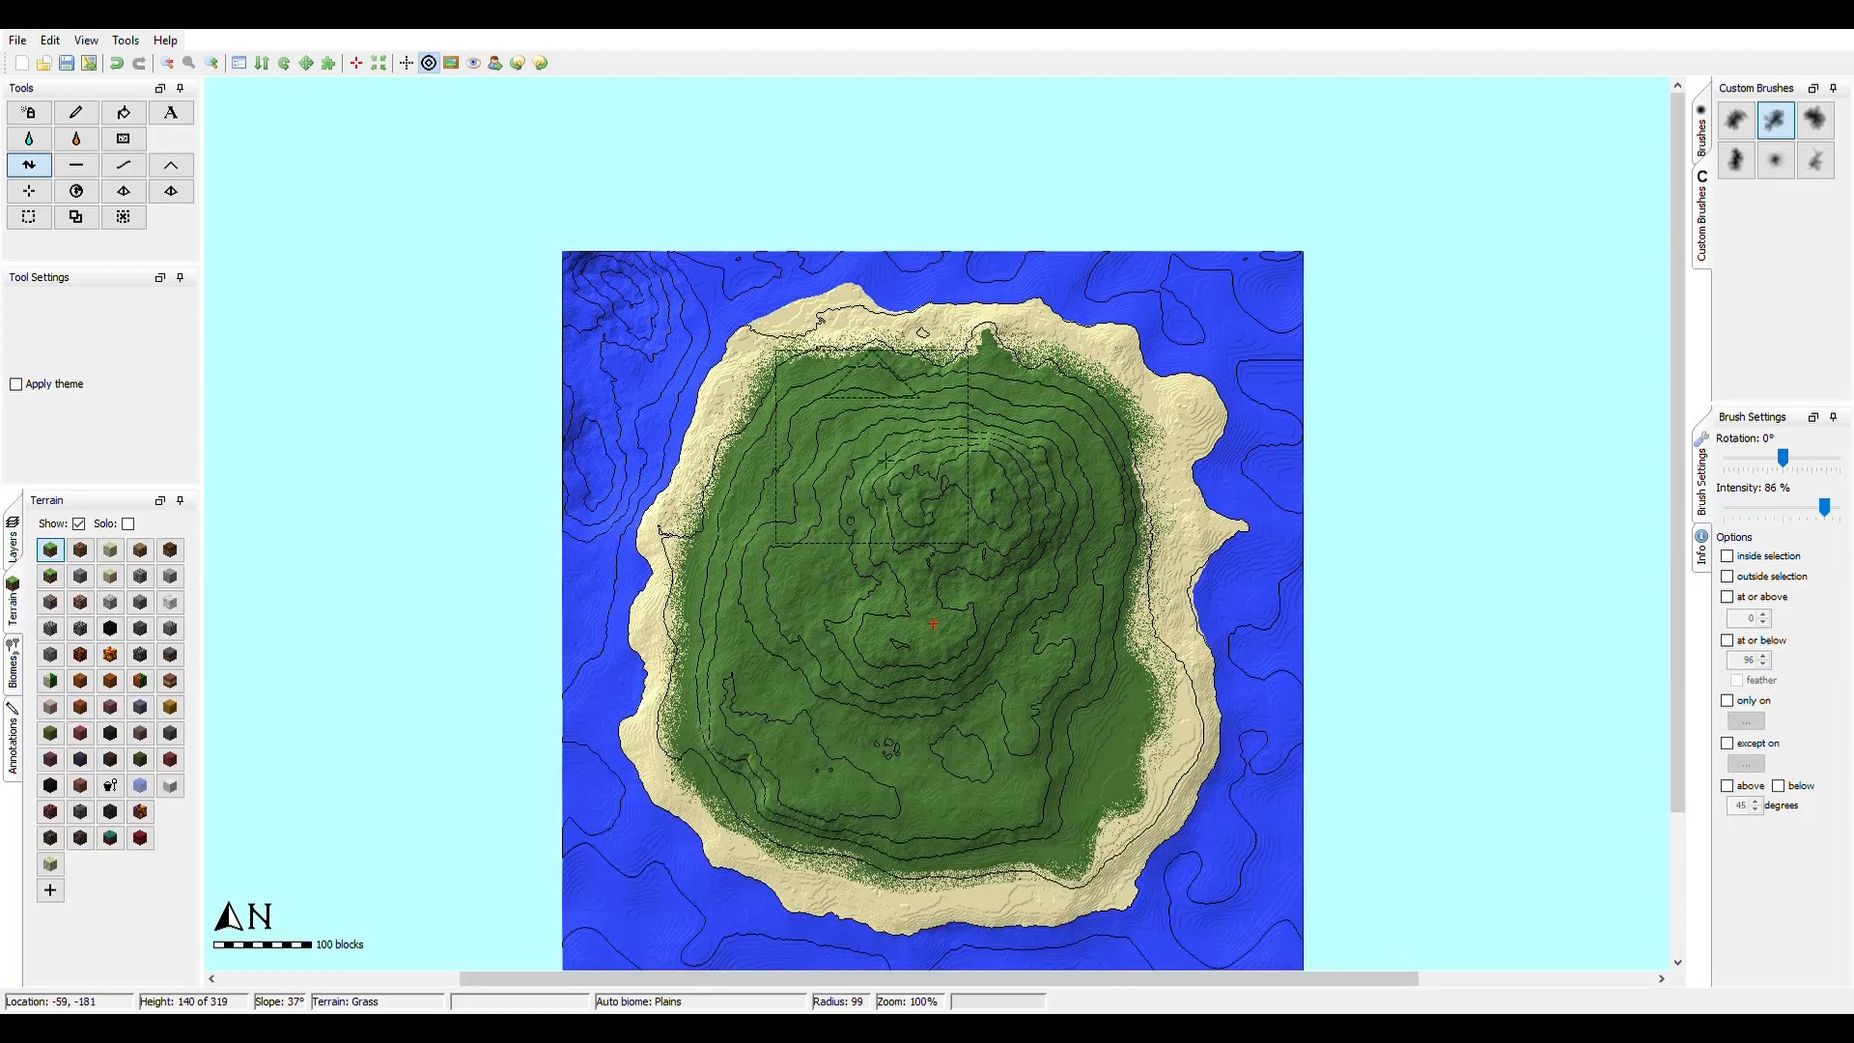
pyautogui.moveTo(860, 570)
pyautogui.mouseDown()
pyautogui.moveTo(857, 591)
pyautogui.moveTo(914, 591)
pyautogui.moveTo(1053, 660)
pyautogui.moveTo(1082, 512)
pyautogui.moveTo(1072, 435)
pyautogui.moveTo(860, 435)
pyautogui.moveTo(835, 478)
pyautogui.moveTo(874, 570)
pyautogui.moveTo(937, 555)
pyautogui.moveTo(961, 509)
pyautogui.moveTo(898, 522)
pyautogui.moveTo(956, 589)
pyautogui.moveTo(1014, 483)
pyautogui.moveTo(803, 449)
pyautogui.moveTo(782, 536)
pyautogui.moveTo(869, 680)
pyautogui.moveTo(1072, 656)
pyautogui.moveTo(1077, 526)
pyautogui.moveTo(995, 550)
pyautogui.moveTo(898, 537)
pyautogui.mouseUp()
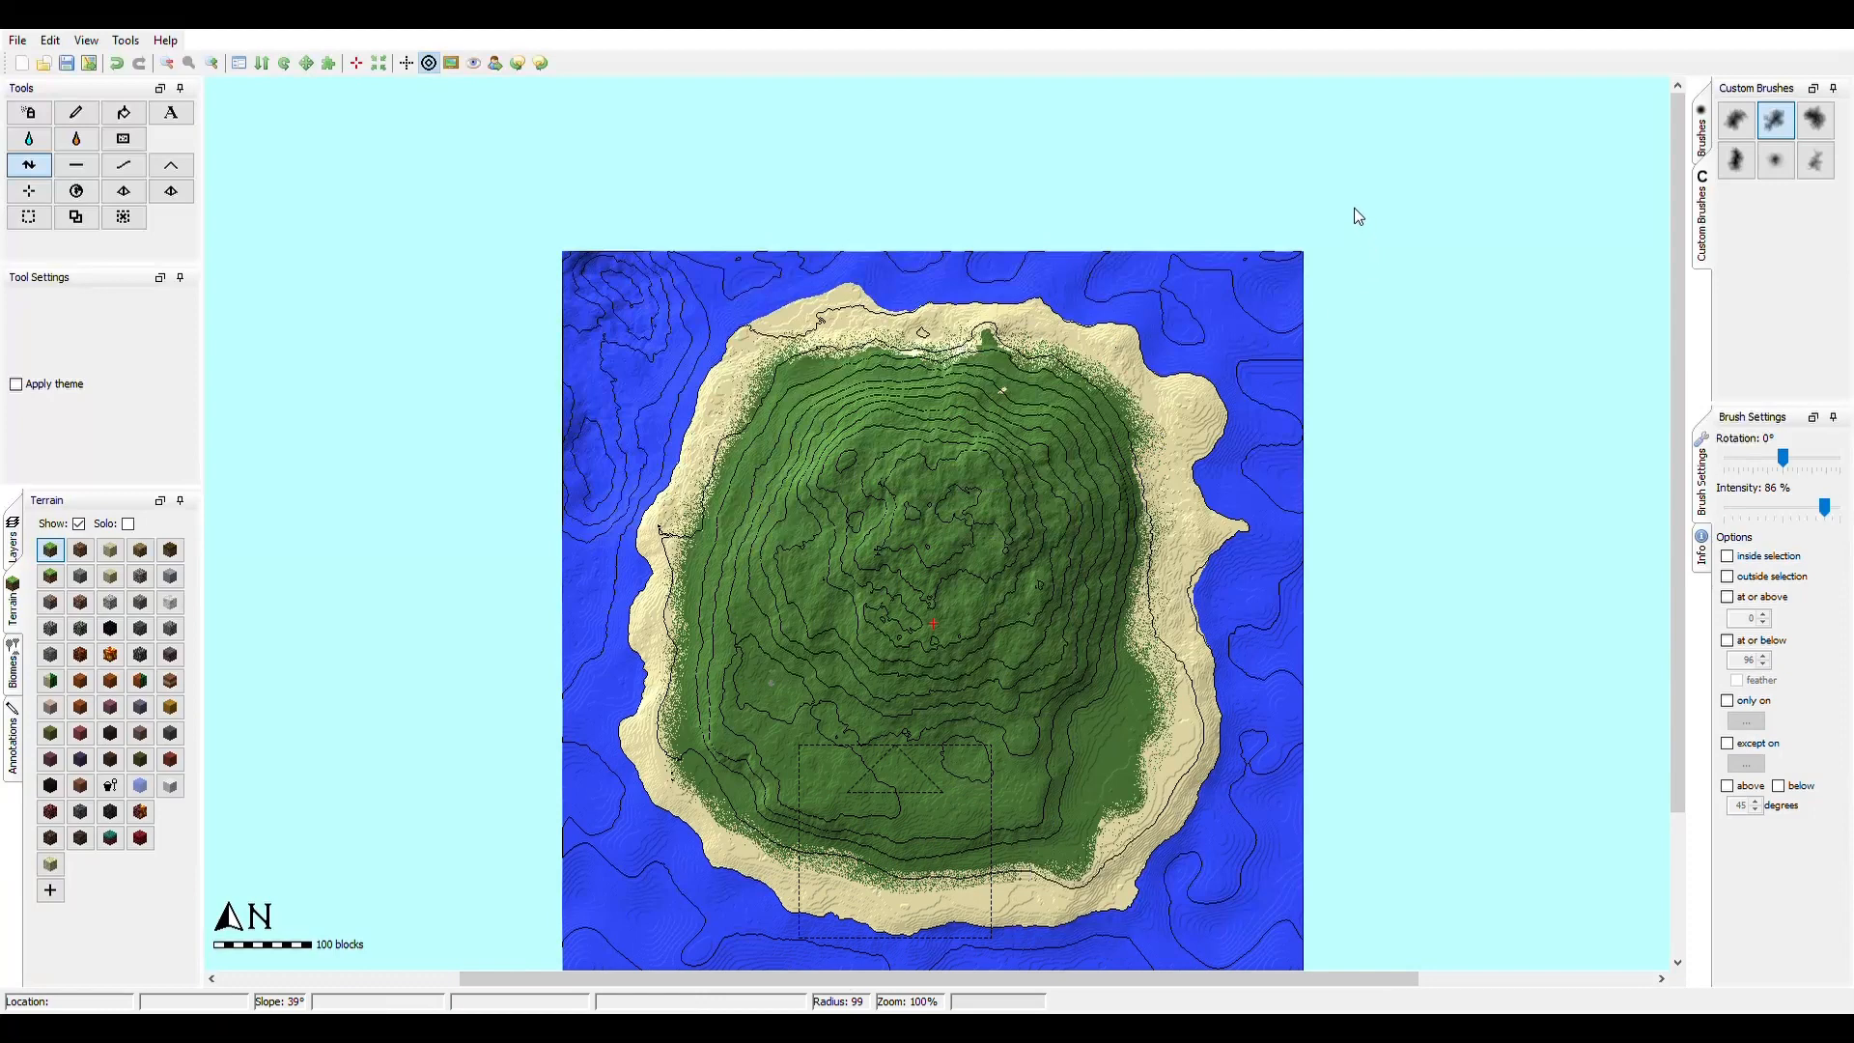
# - Smooth the raised mountain with the Smooth tool at radius 87
pyautogui.scroll(-2, 927, 464)
pyautogui.moveTo(948, 547)
pyautogui.mouseDown()
pyautogui.moveTo(1001, 532)
pyautogui.moveTo(883, 499)
pyautogui.moveTo(917, 573)
pyautogui.moveTo(912, 446)
pyautogui.moveTo(951, 397)
pyautogui.moveTo(772, 526)
pyautogui.moveTo(637, 329)
pyautogui.mouseUp()
pyautogui.click(124, 164)
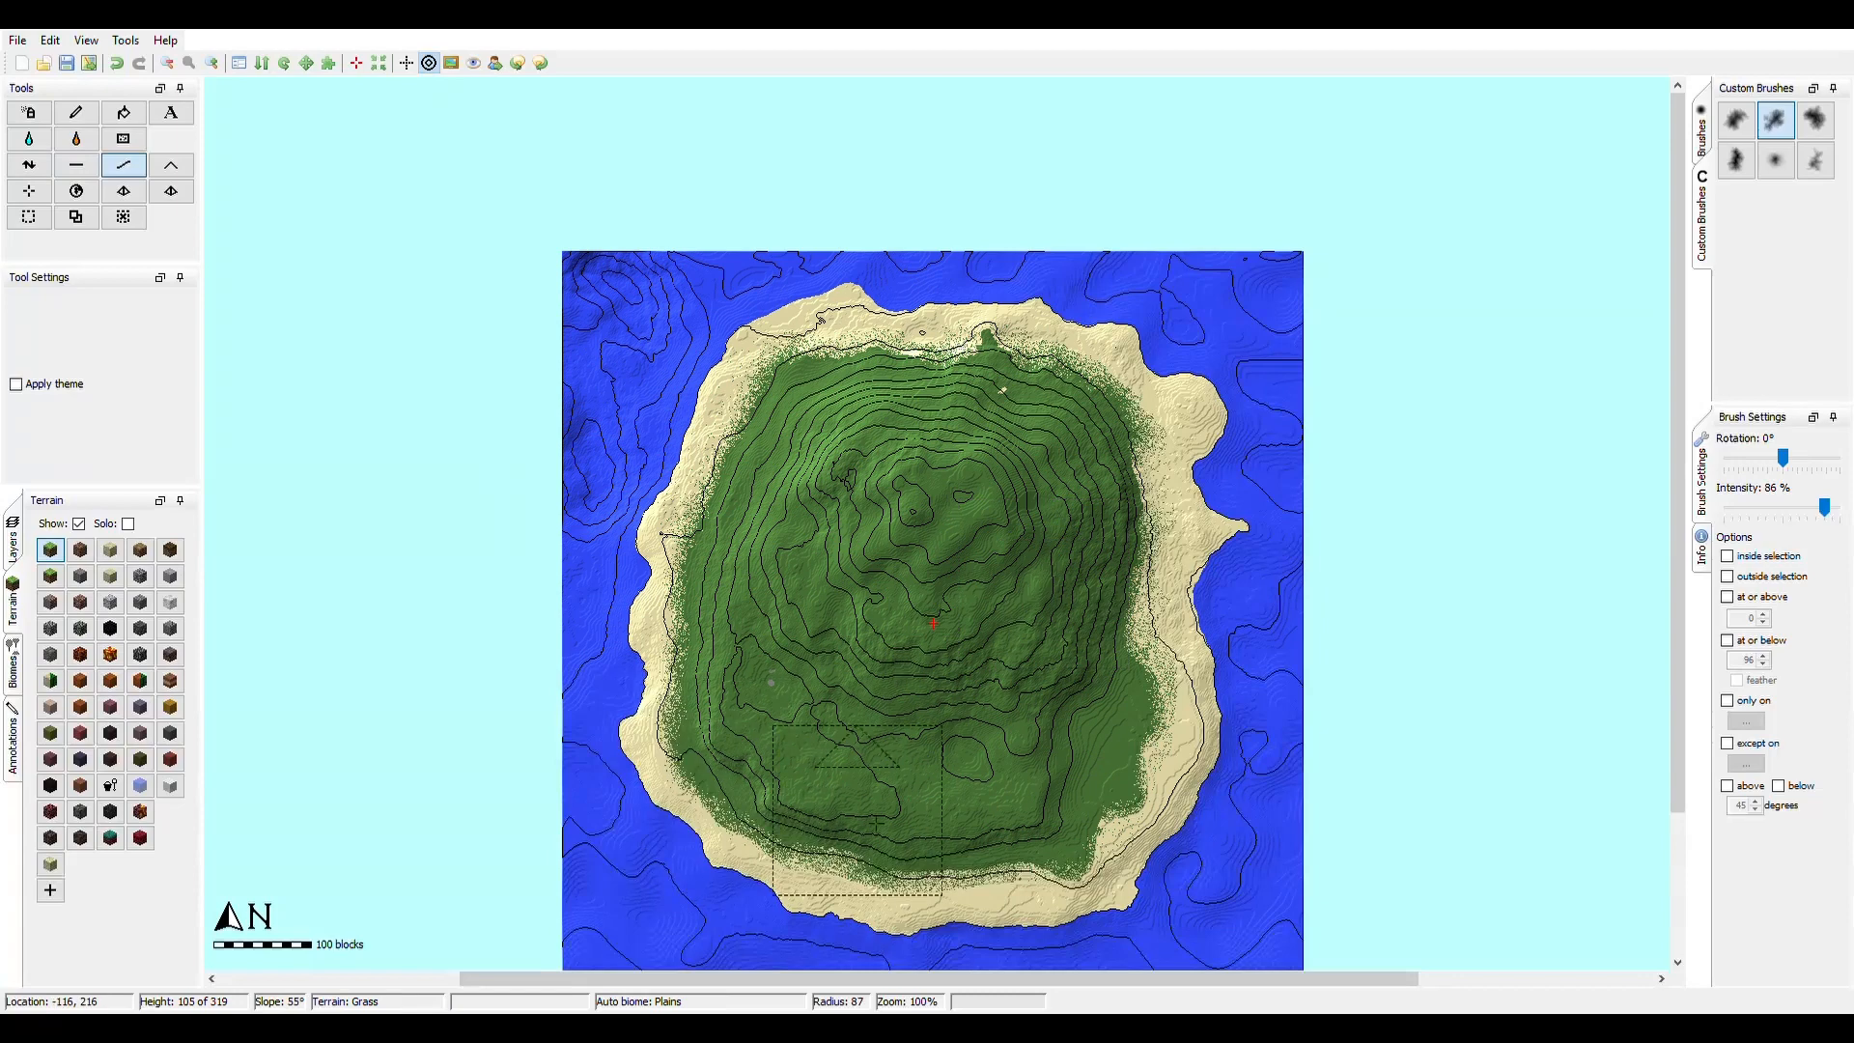
# - Rework the sea floor along the map's west, south and east sides with the Height tool at radius 87
pyautogui.click(44, 164)
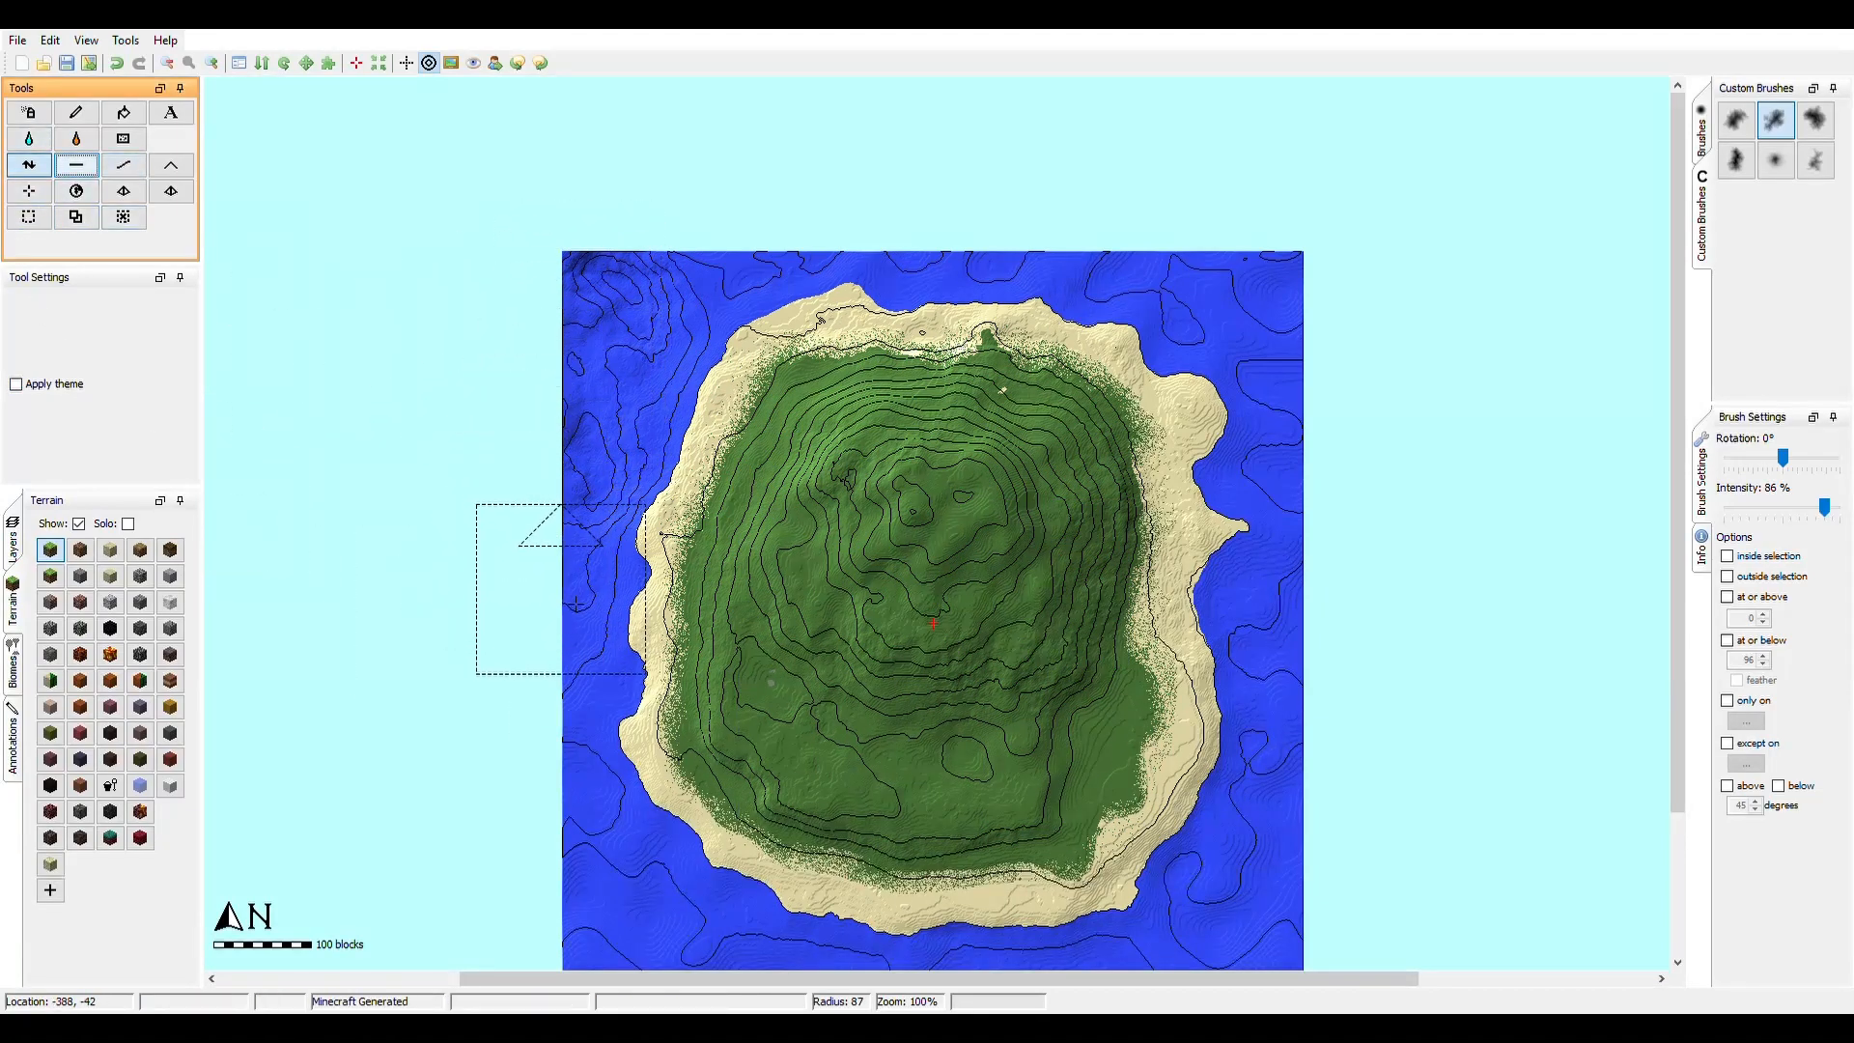
pyautogui.moveTo(576, 604); pyautogui.dragTo(604, 958)
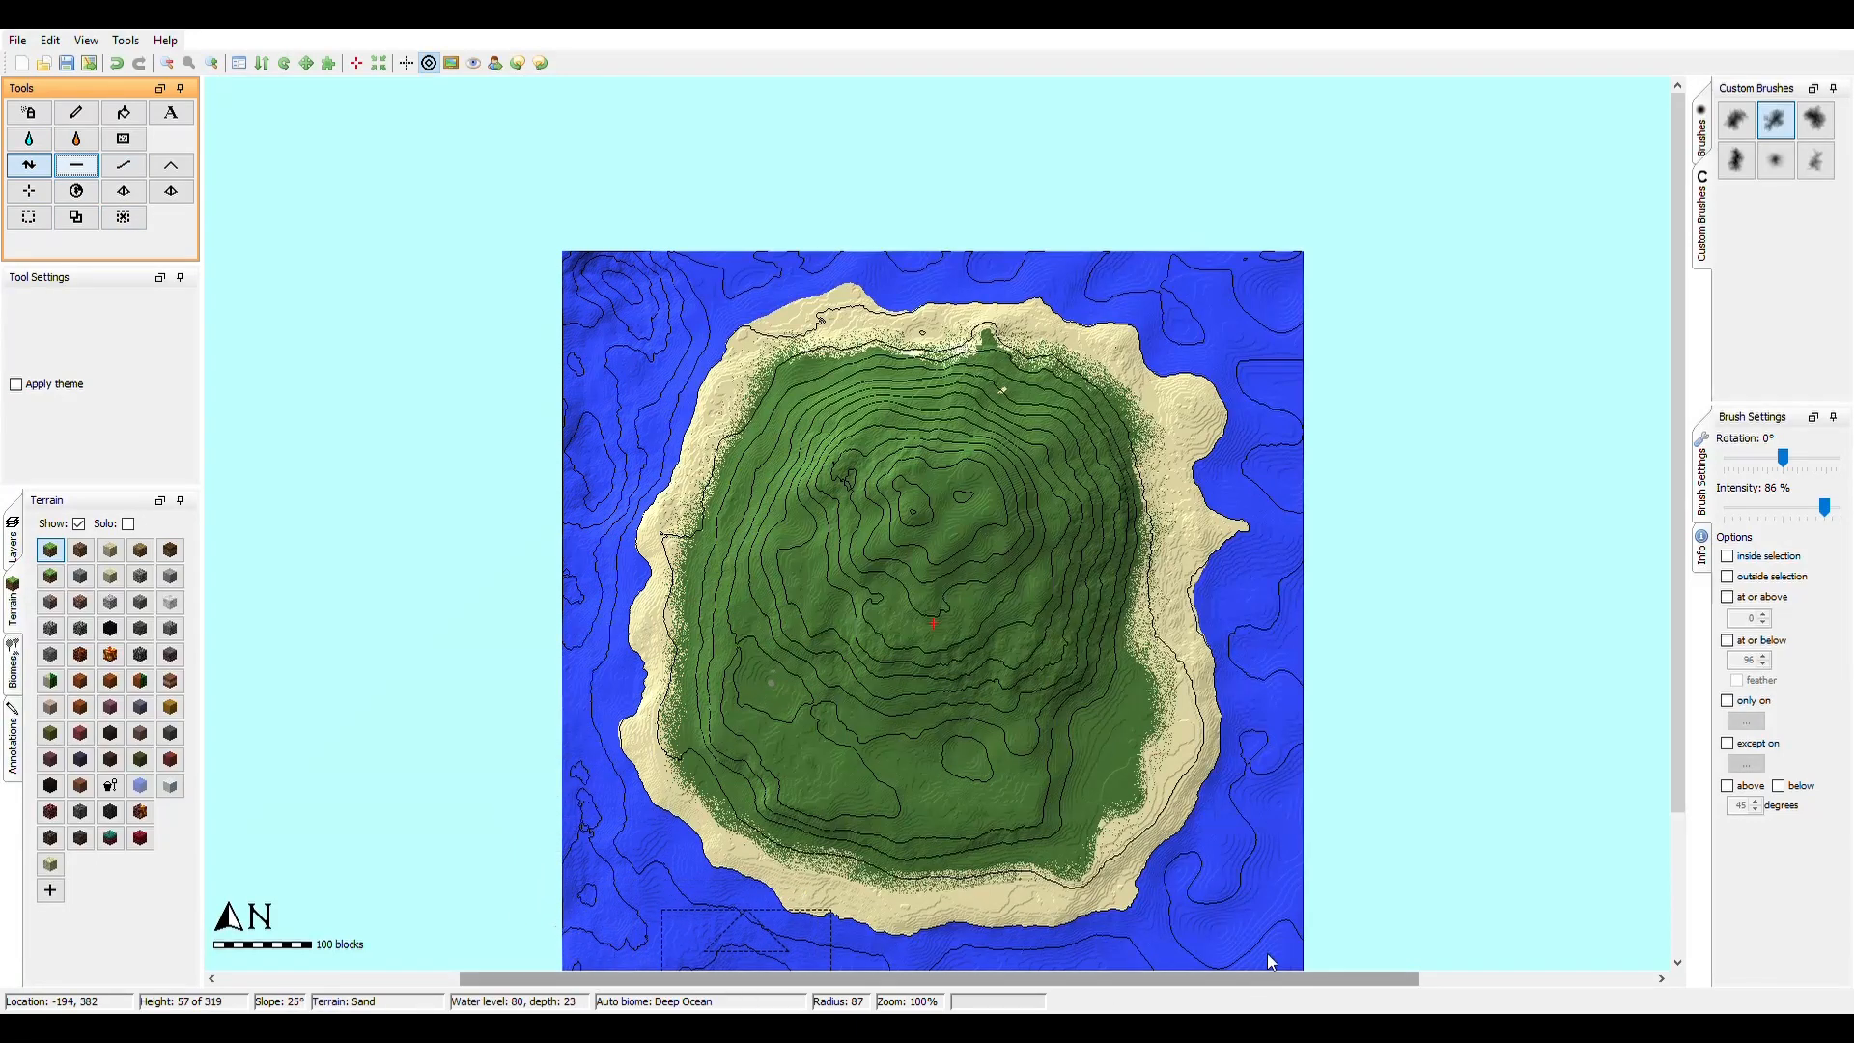
pyautogui.moveTo(1307, 620)
pyautogui.mouseDown()
pyautogui.moveTo(1275, 363)
pyautogui.moveTo(1324, 468)
pyautogui.mouseUp()
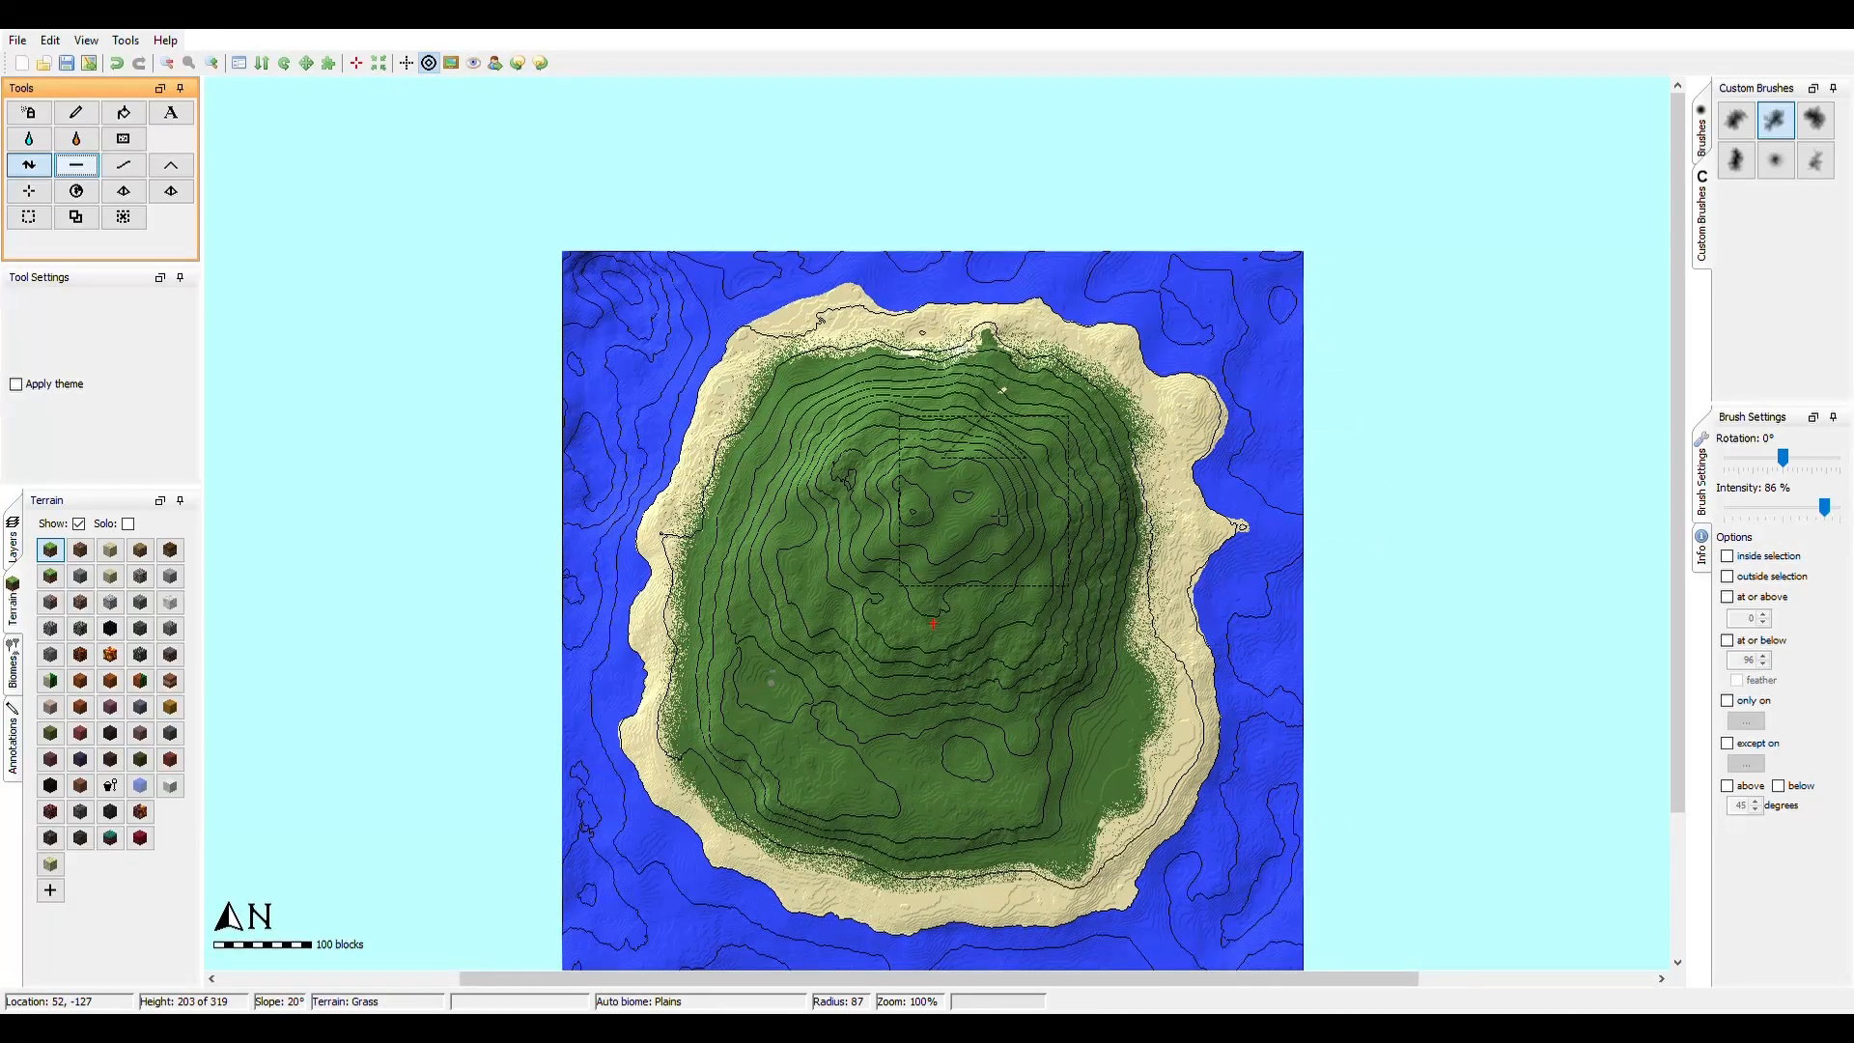
# - Raise the mountain's summit into a rugged peak with brush radius 70, increasing the intensity from 86% to 100%
pyautogui.scroll(2, 997, 512)
pyautogui.moveTo(996, 503)
pyautogui.mouseDown()
pyautogui.moveTo(889, 478)
pyautogui.moveTo(902, 565)
pyautogui.moveTo(961, 579)
pyautogui.moveTo(1036, 530)
pyautogui.moveTo(994, 473)
pyautogui.moveTo(879, 454)
pyautogui.moveTo(928, 519)
pyautogui.mouseUp()
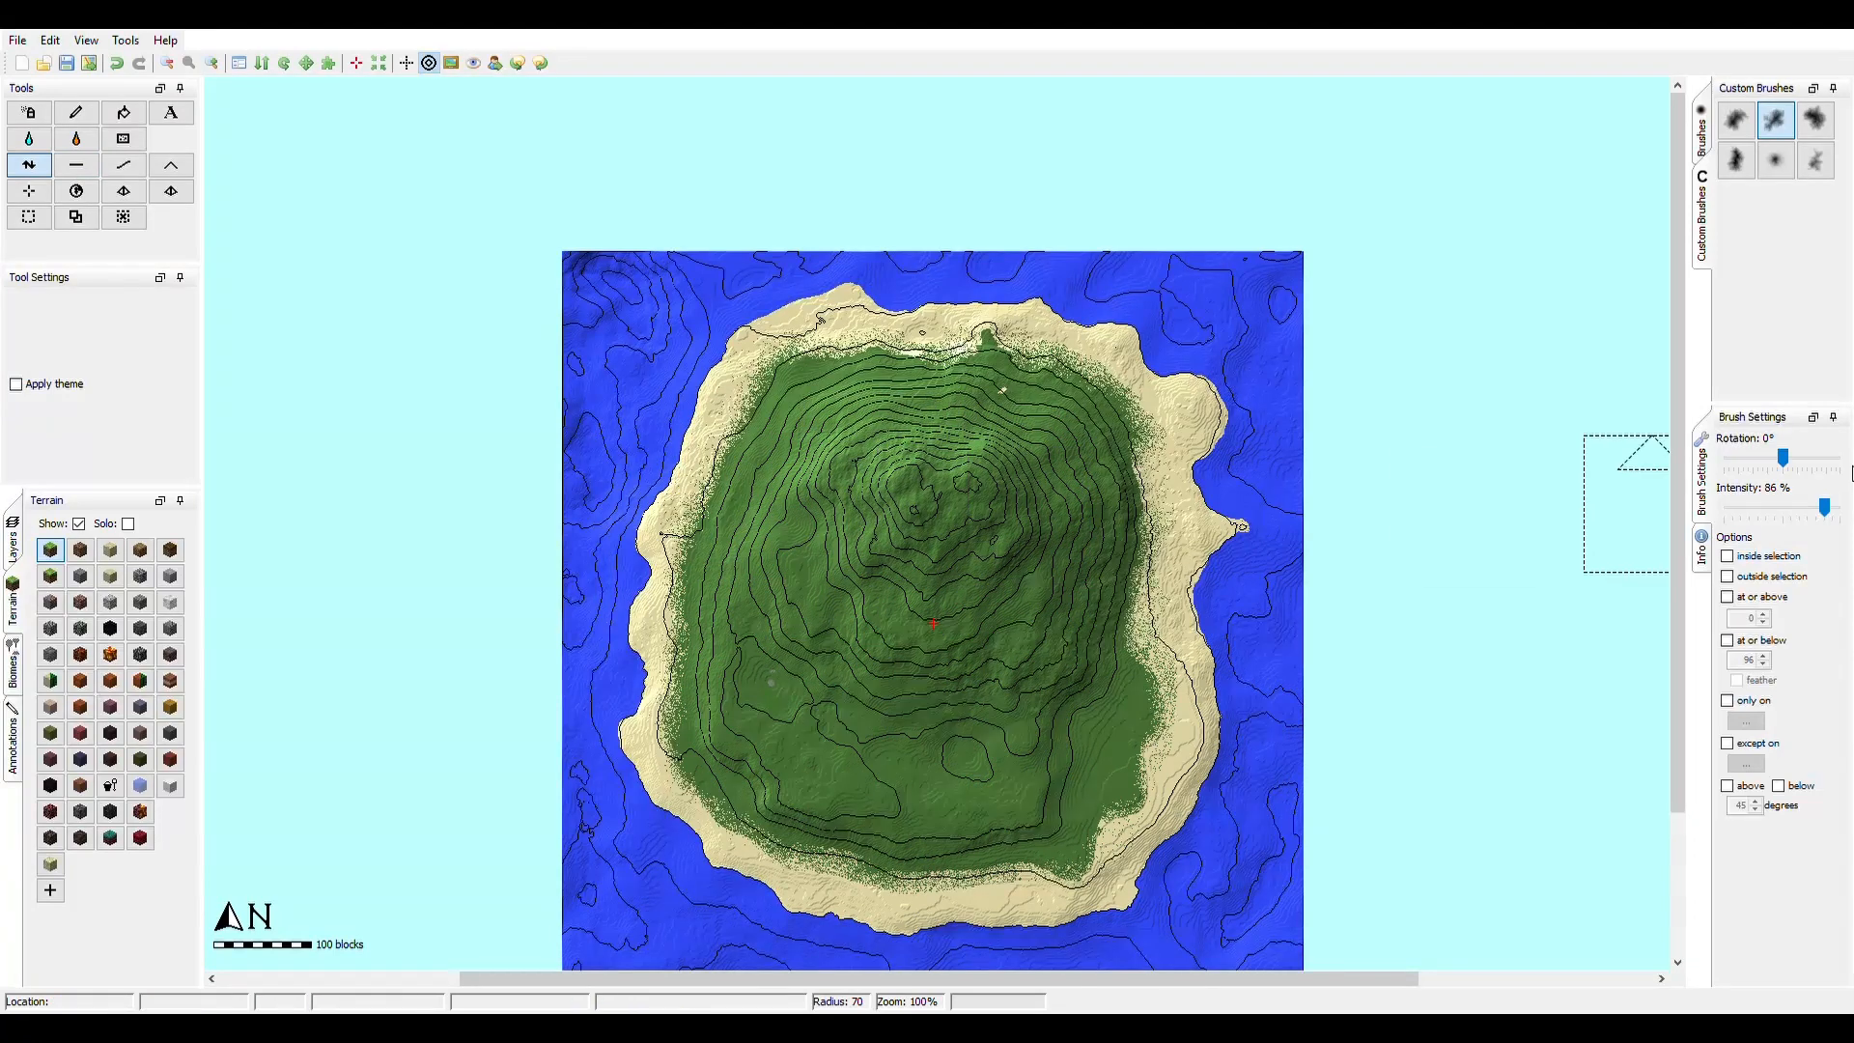
pyautogui.moveTo(1824, 507); pyautogui.dragTo(1842, 508)
pyautogui.moveTo(881, 529)
pyautogui.mouseDown()
pyautogui.moveTo(970, 496)
pyautogui.moveTo(913, 509)
pyautogui.moveTo(1048, 541)
pyautogui.moveTo(1028, 439)
pyautogui.moveTo(985, 415)
pyautogui.moveTo(850, 425)
pyautogui.moveTo(840, 528)
pyautogui.moveTo(869, 570)
pyautogui.moveTo(1010, 594)
pyautogui.moveTo(1058, 527)
pyautogui.moveTo(989, 449)
pyautogui.moveTo(894, 473)
pyautogui.moveTo(956, 541)
pyautogui.moveTo(952, 459)
pyautogui.moveTo(884, 454)
pyautogui.moveTo(937, 488)
pyautogui.mouseUp()
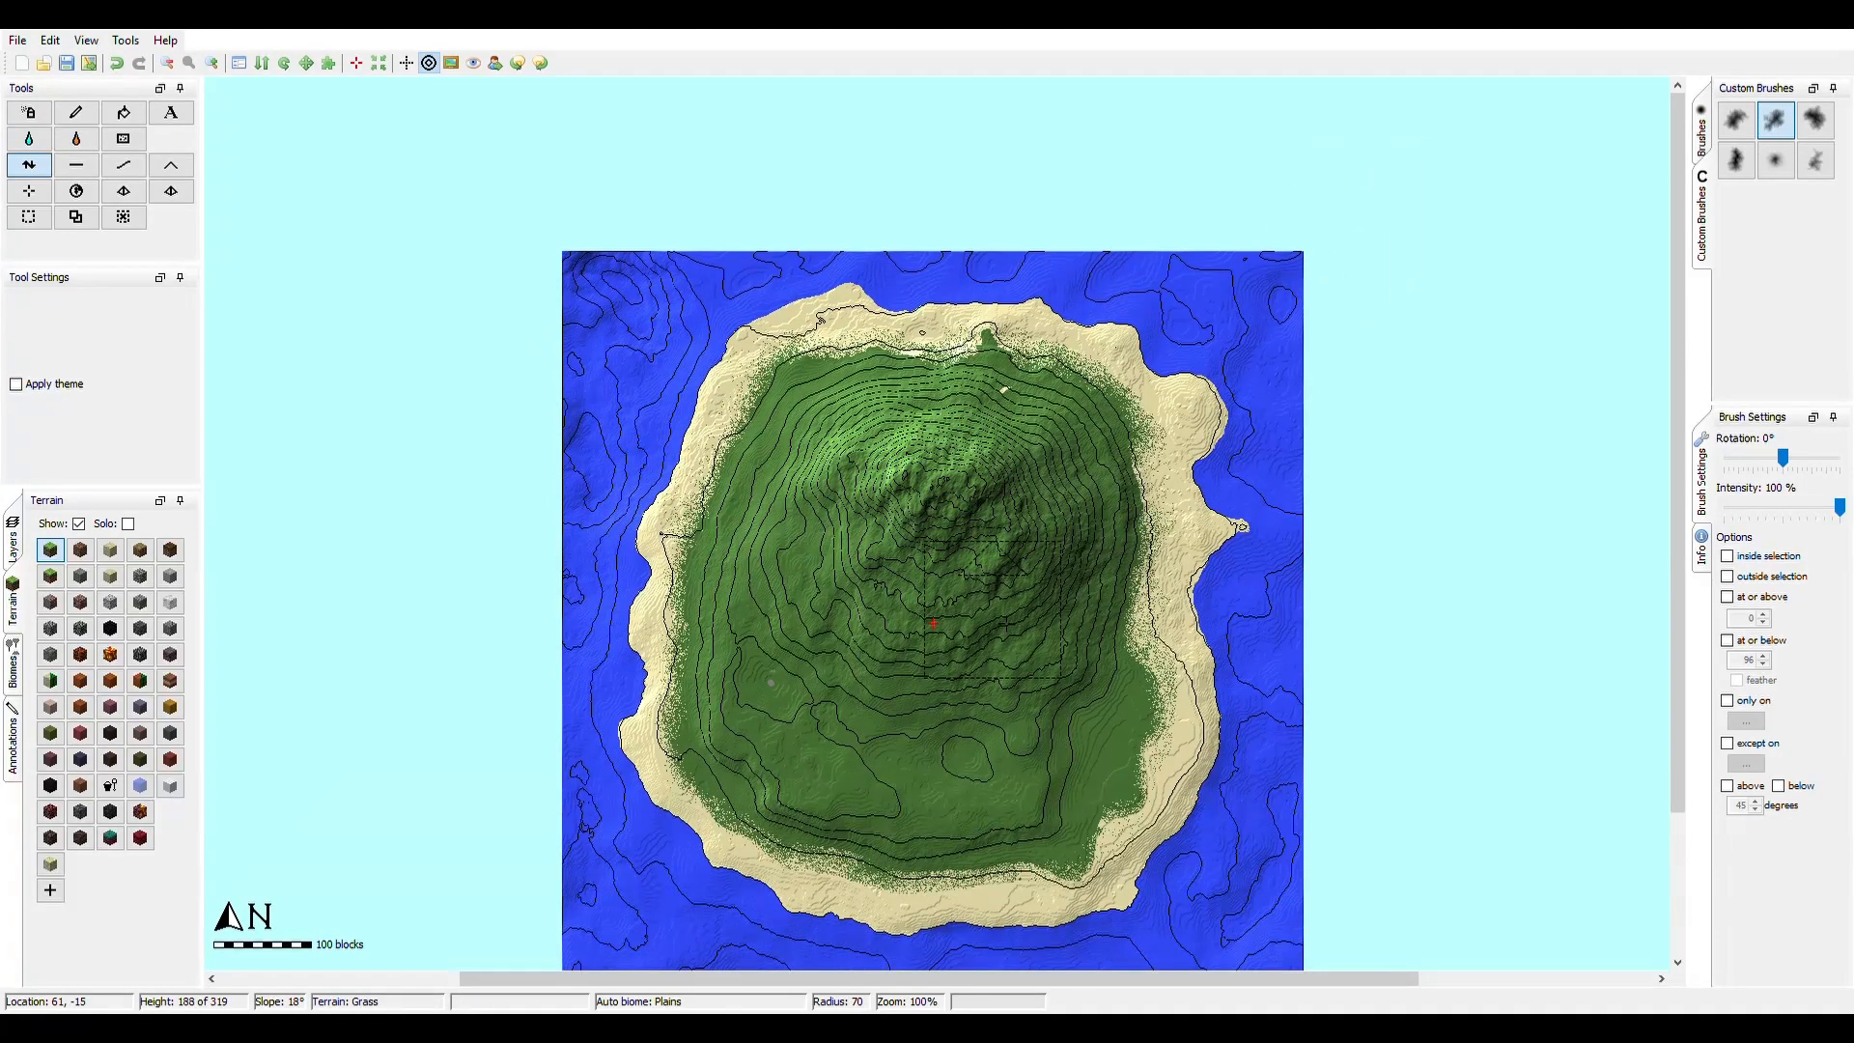
# - Build up rugged southern, eastern and southwestern slopes with varying brush radii, and raise a secondary peak in the southeast with radius 55
pyautogui.moveTo(997, 683)
pyautogui.mouseDown()
pyautogui.moveTo(980, 710)
pyautogui.moveTo(1004, 571)
pyautogui.moveTo(922, 678)
pyautogui.moveTo(865, 657)
pyautogui.moveTo(879, 652)
pyautogui.mouseUp()
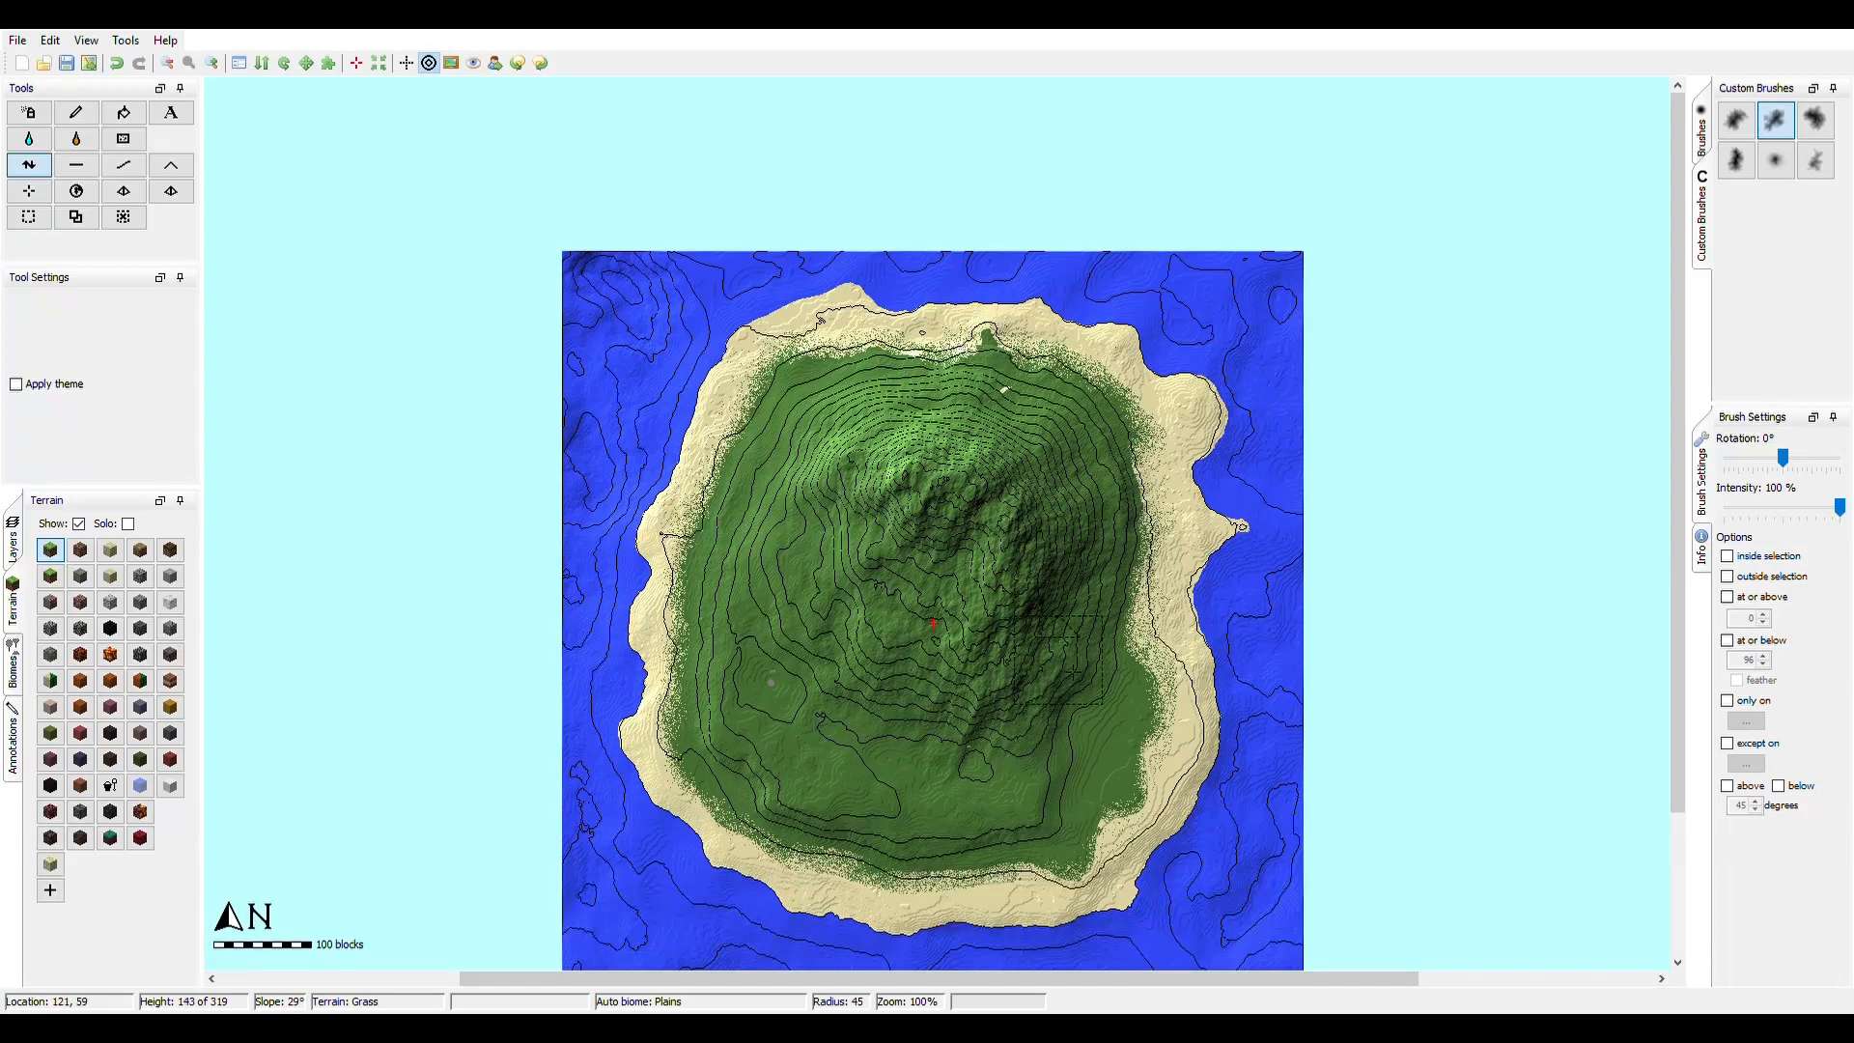
pyautogui.moveTo(1079, 584)
pyautogui.mouseDown()
pyautogui.moveTo(1094, 742)
pyautogui.moveTo(1106, 703)
pyautogui.moveTo(1091, 730)
pyautogui.moveTo(1028, 723)
pyautogui.moveTo(1054, 732)
pyautogui.moveTo(903, 758)
pyautogui.moveTo(828, 676)
pyautogui.moveTo(816, 587)
pyautogui.mouseUp()
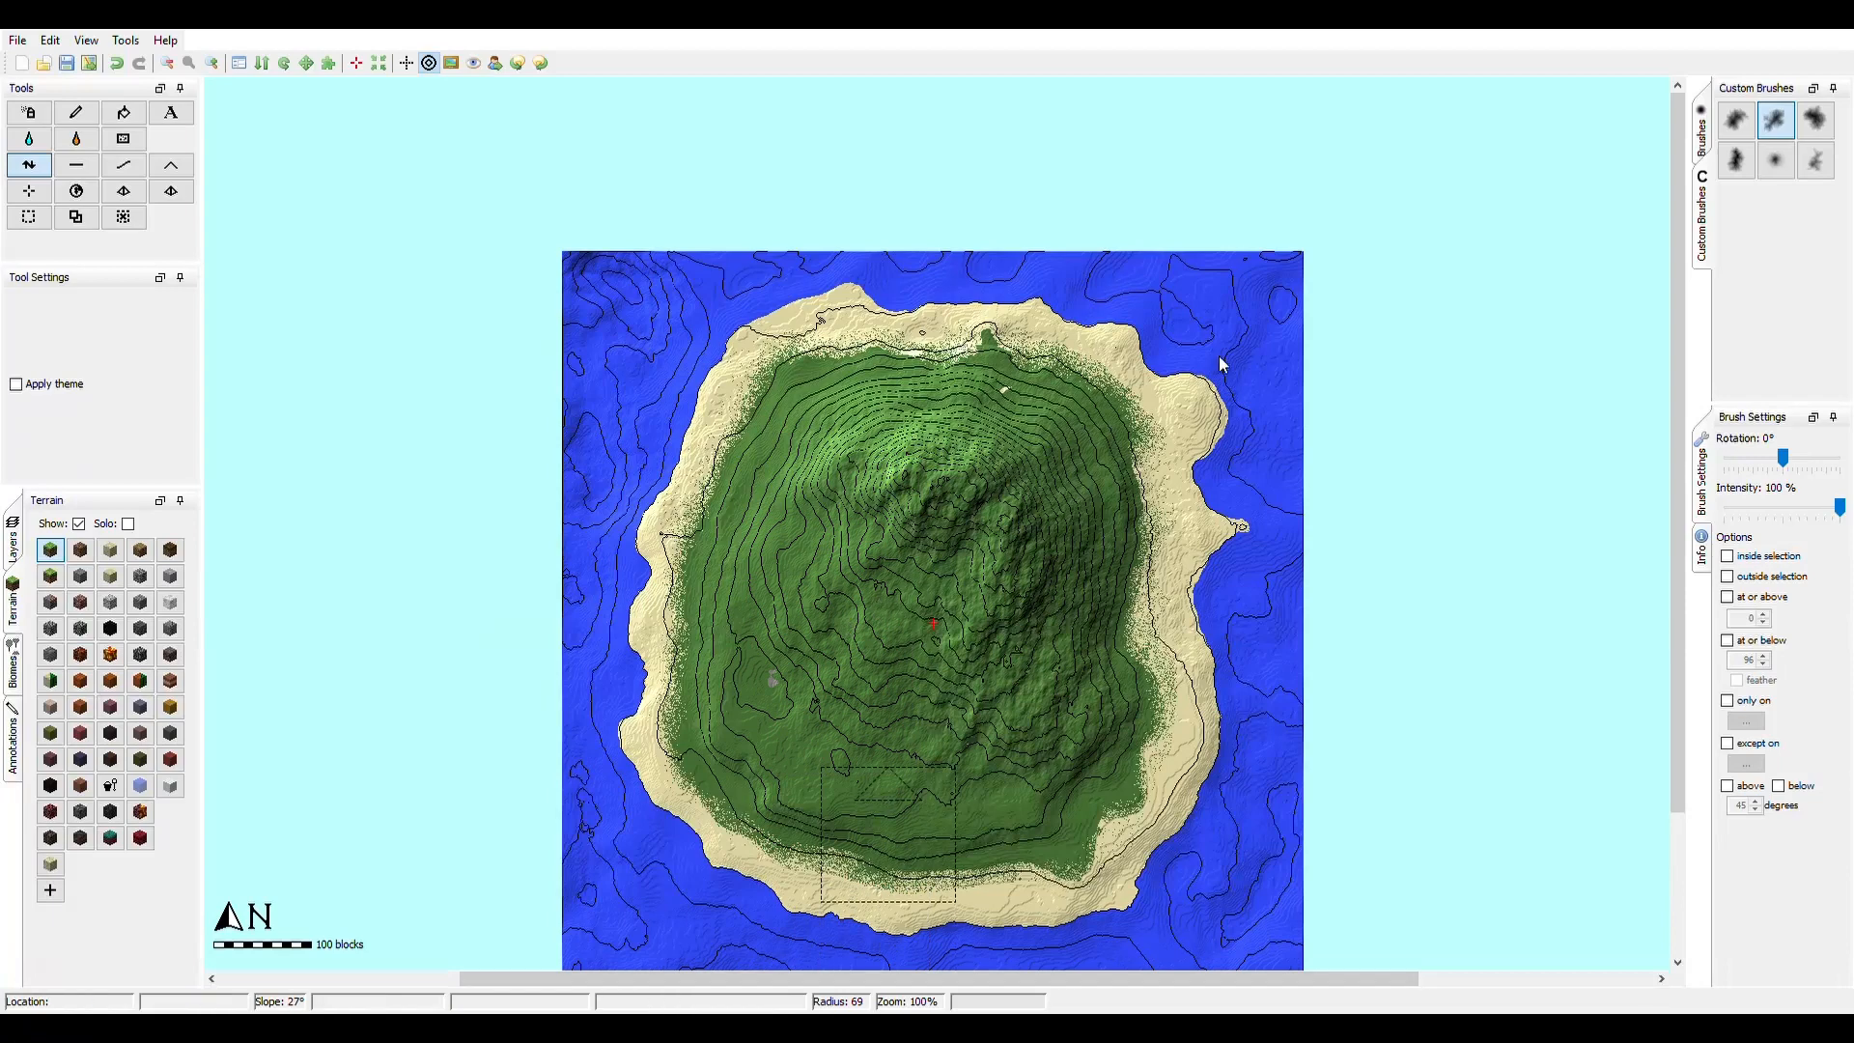
pyautogui.moveTo(850, 618)
pyautogui.mouseDown()
pyautogui.moveTo(896, 636)
pyautogui.moveTo(916, 679)
pyautogui.moveTo(872, 683)
pyautogui.moveTo(829, 599)
pyautogui.moveTo(827, 573)
pyautogui.moveTo(889, 578)
pyautogui.moveTo(831, 642)
pyautogui.moveTo(806, 628)
pyautogui.moveTo(869, 687)
pyautogui.mouseUp()
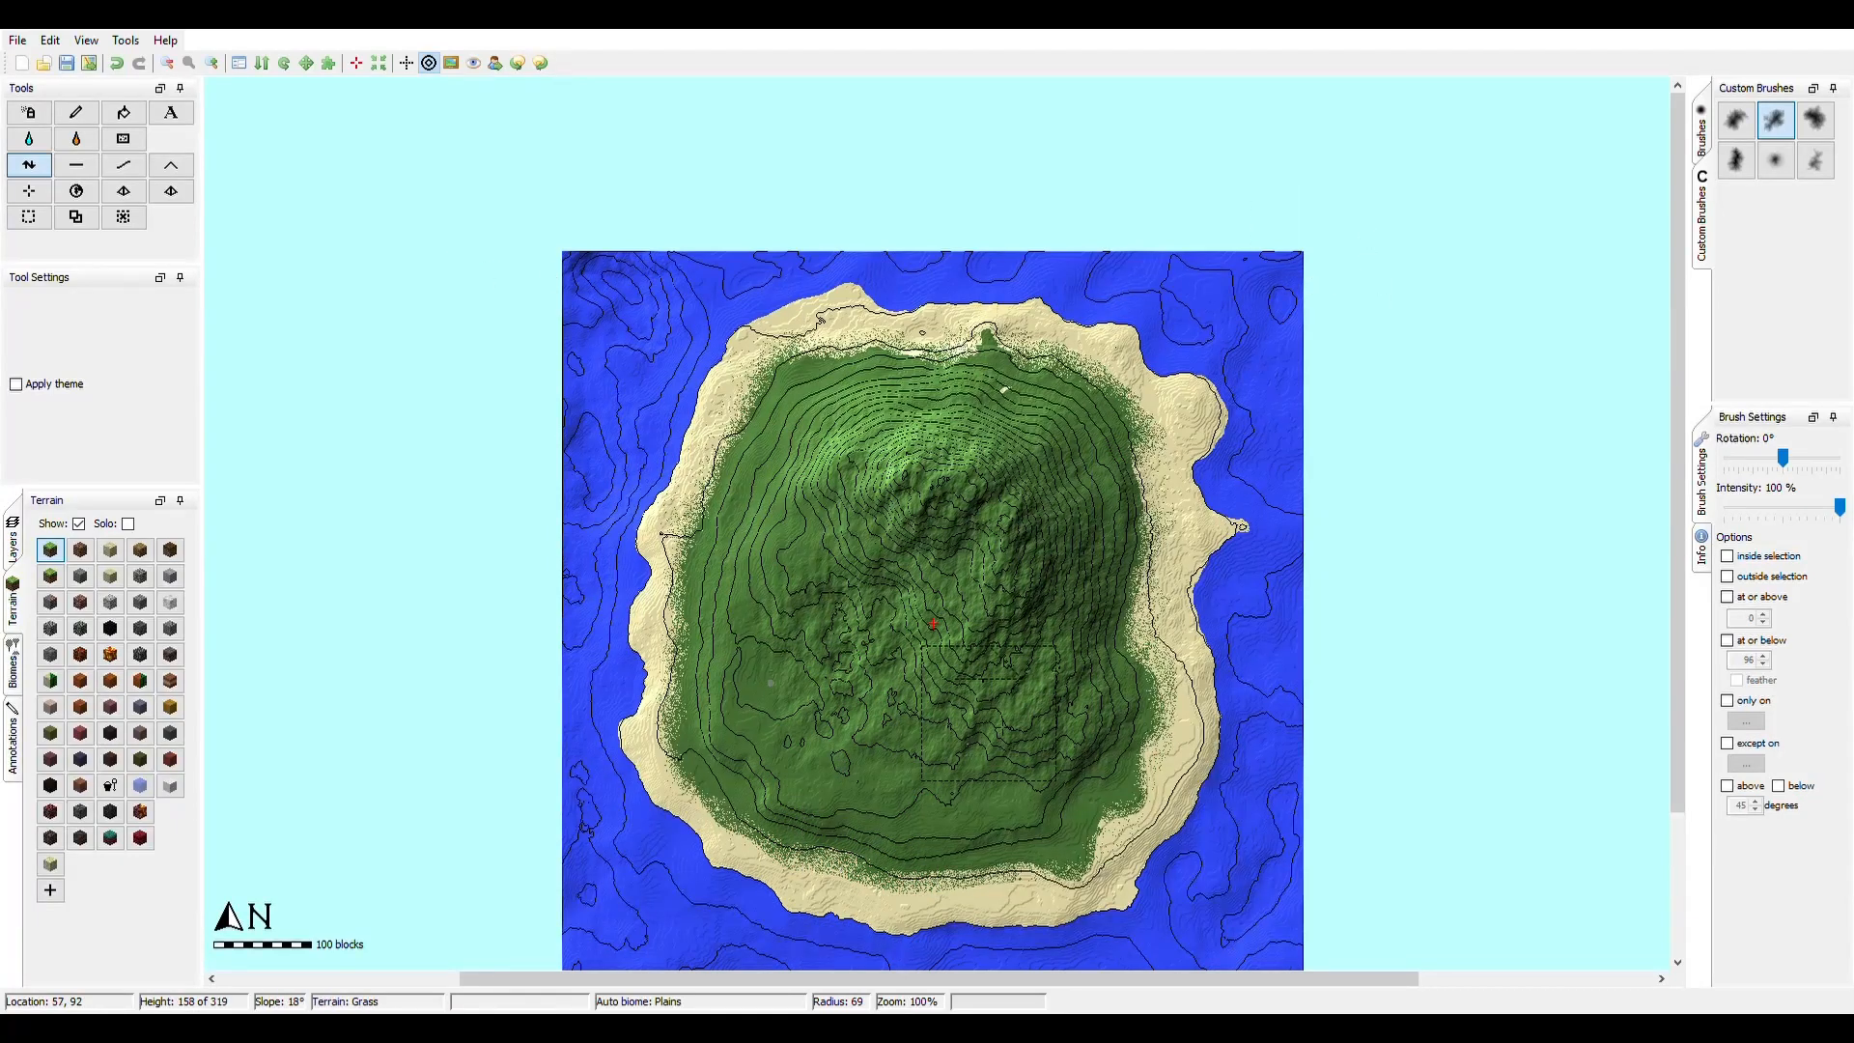
pyautogui.moveTo(1014, 702)
pyautogui.mouseDown()
pyautogui.moveTo(998, 691)
pyautogui.moveTo(1007, 712)
pyautogui.mouseUp()
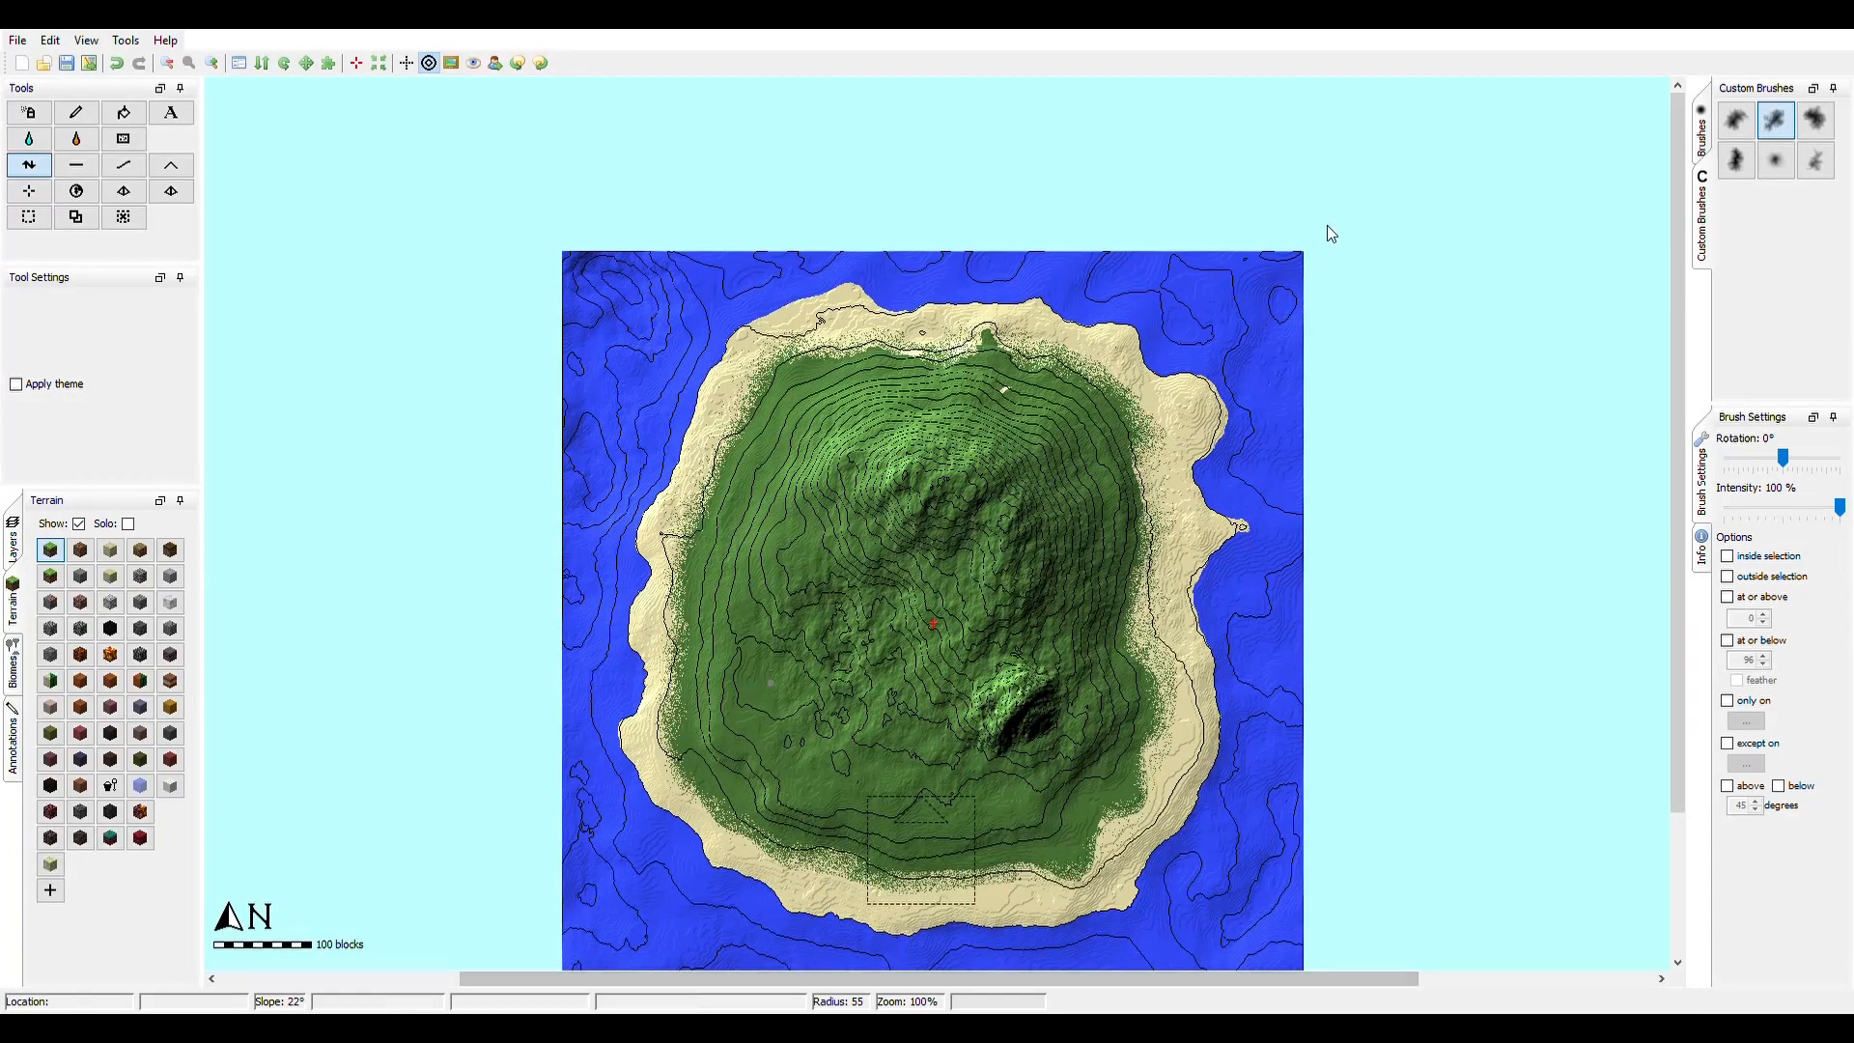
# - Raise more rugged terrain around the southeastern peak, and flatten the southwestern plateau with the Flatten tool at radius 39 and 29% intensity
pyautogui.moveTo(976, 644); pyautogui.dragTo(982, 674)
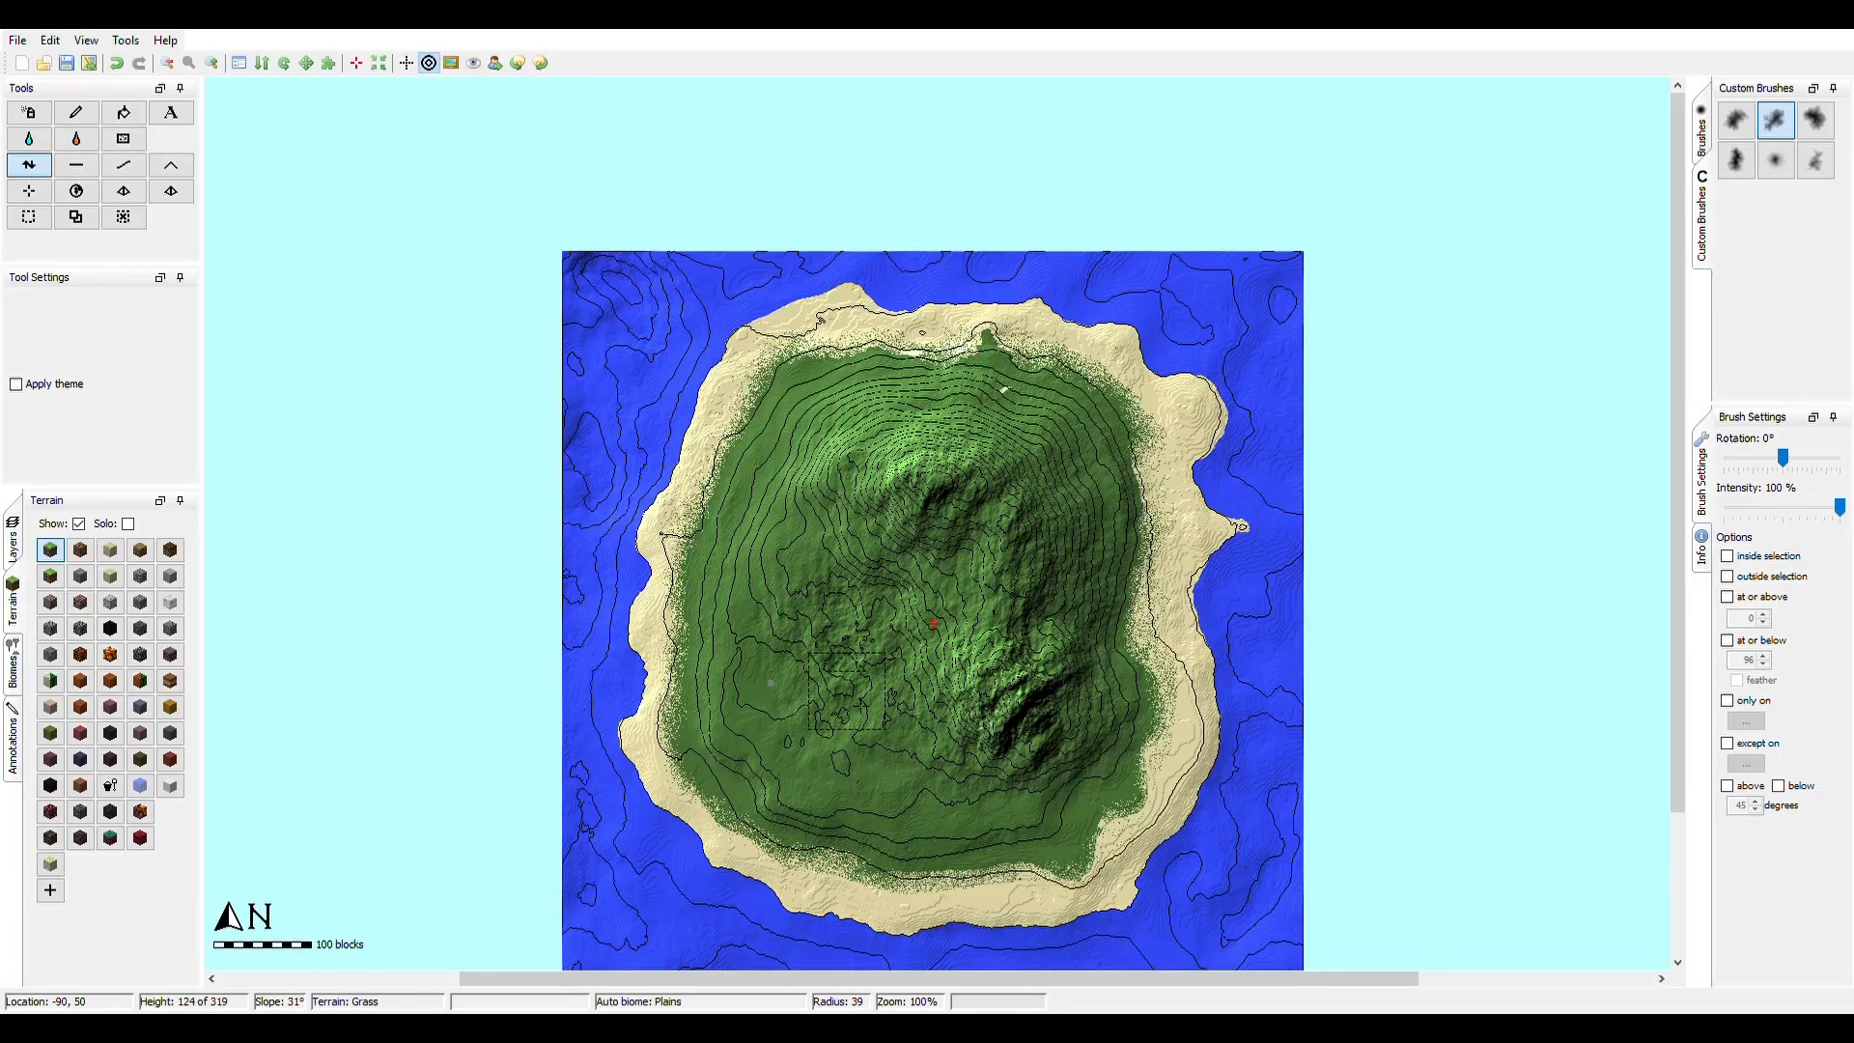
pyautogui.click(79, 164)
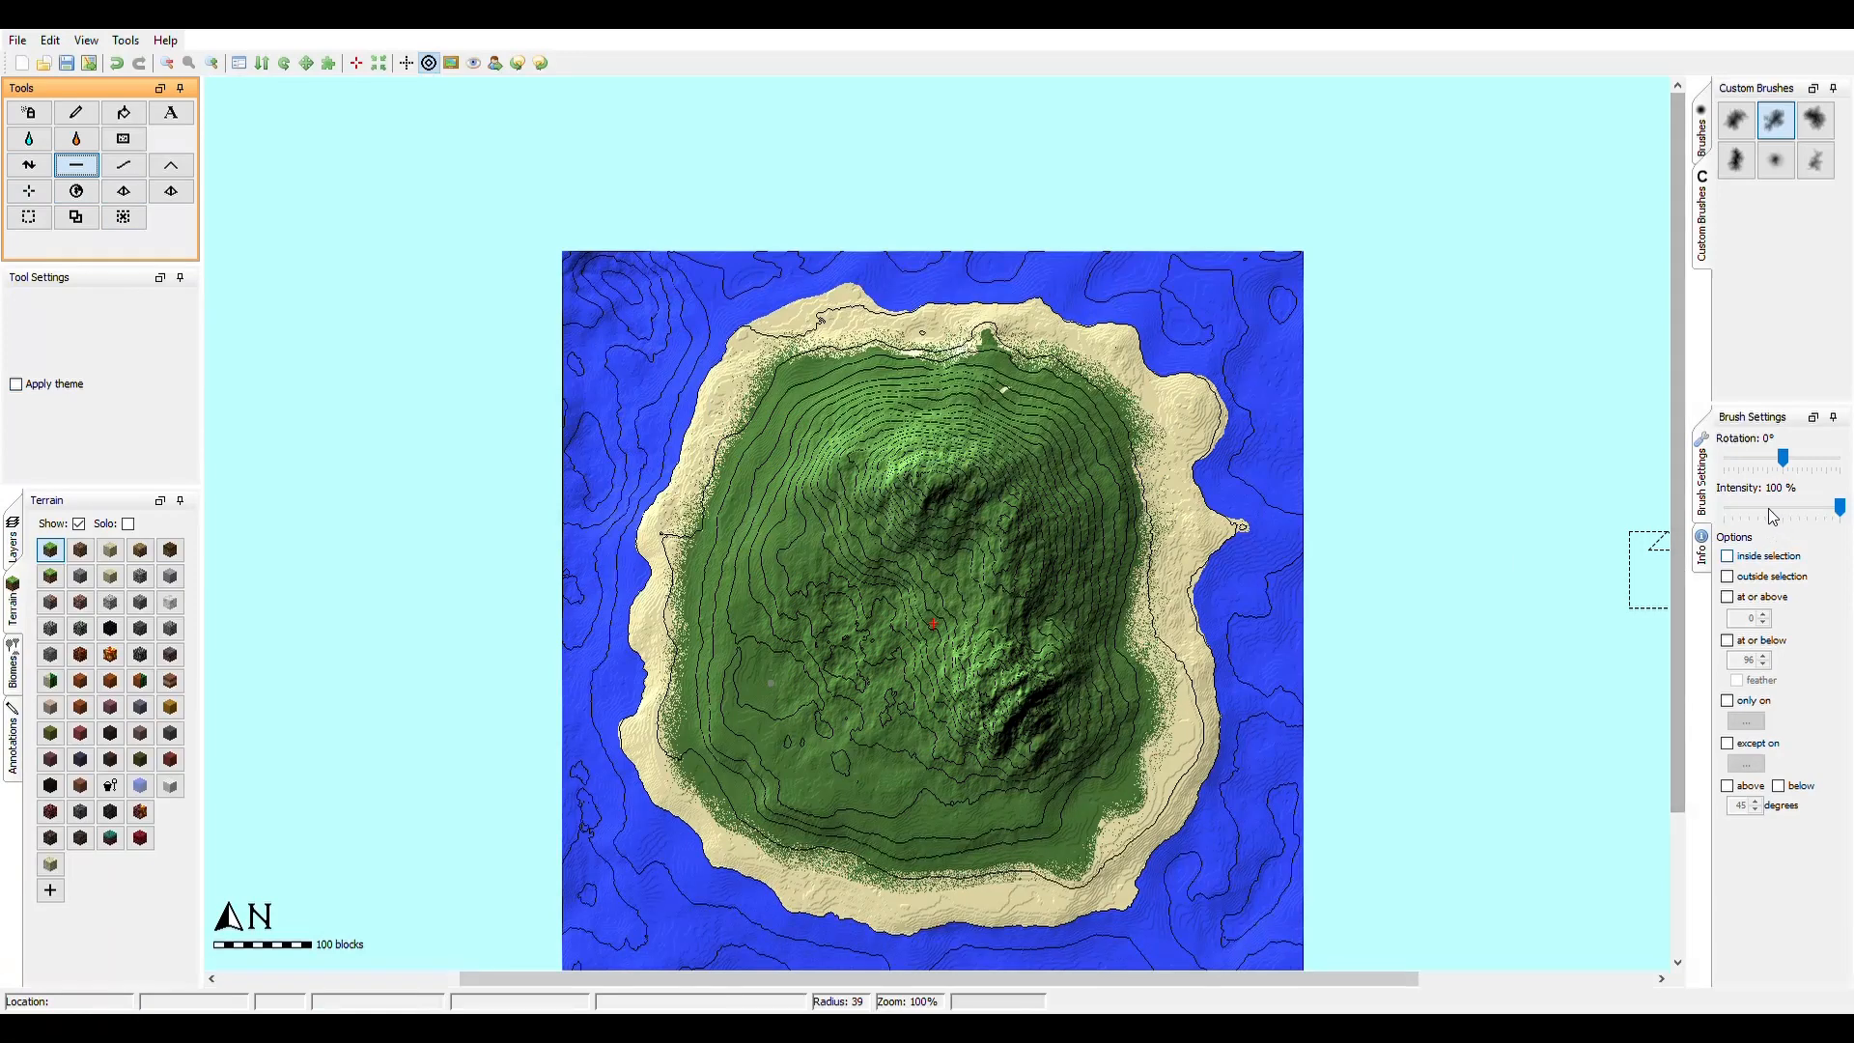
pyautogui.click(1719, 512)
pyautogui.click(1731, 513)
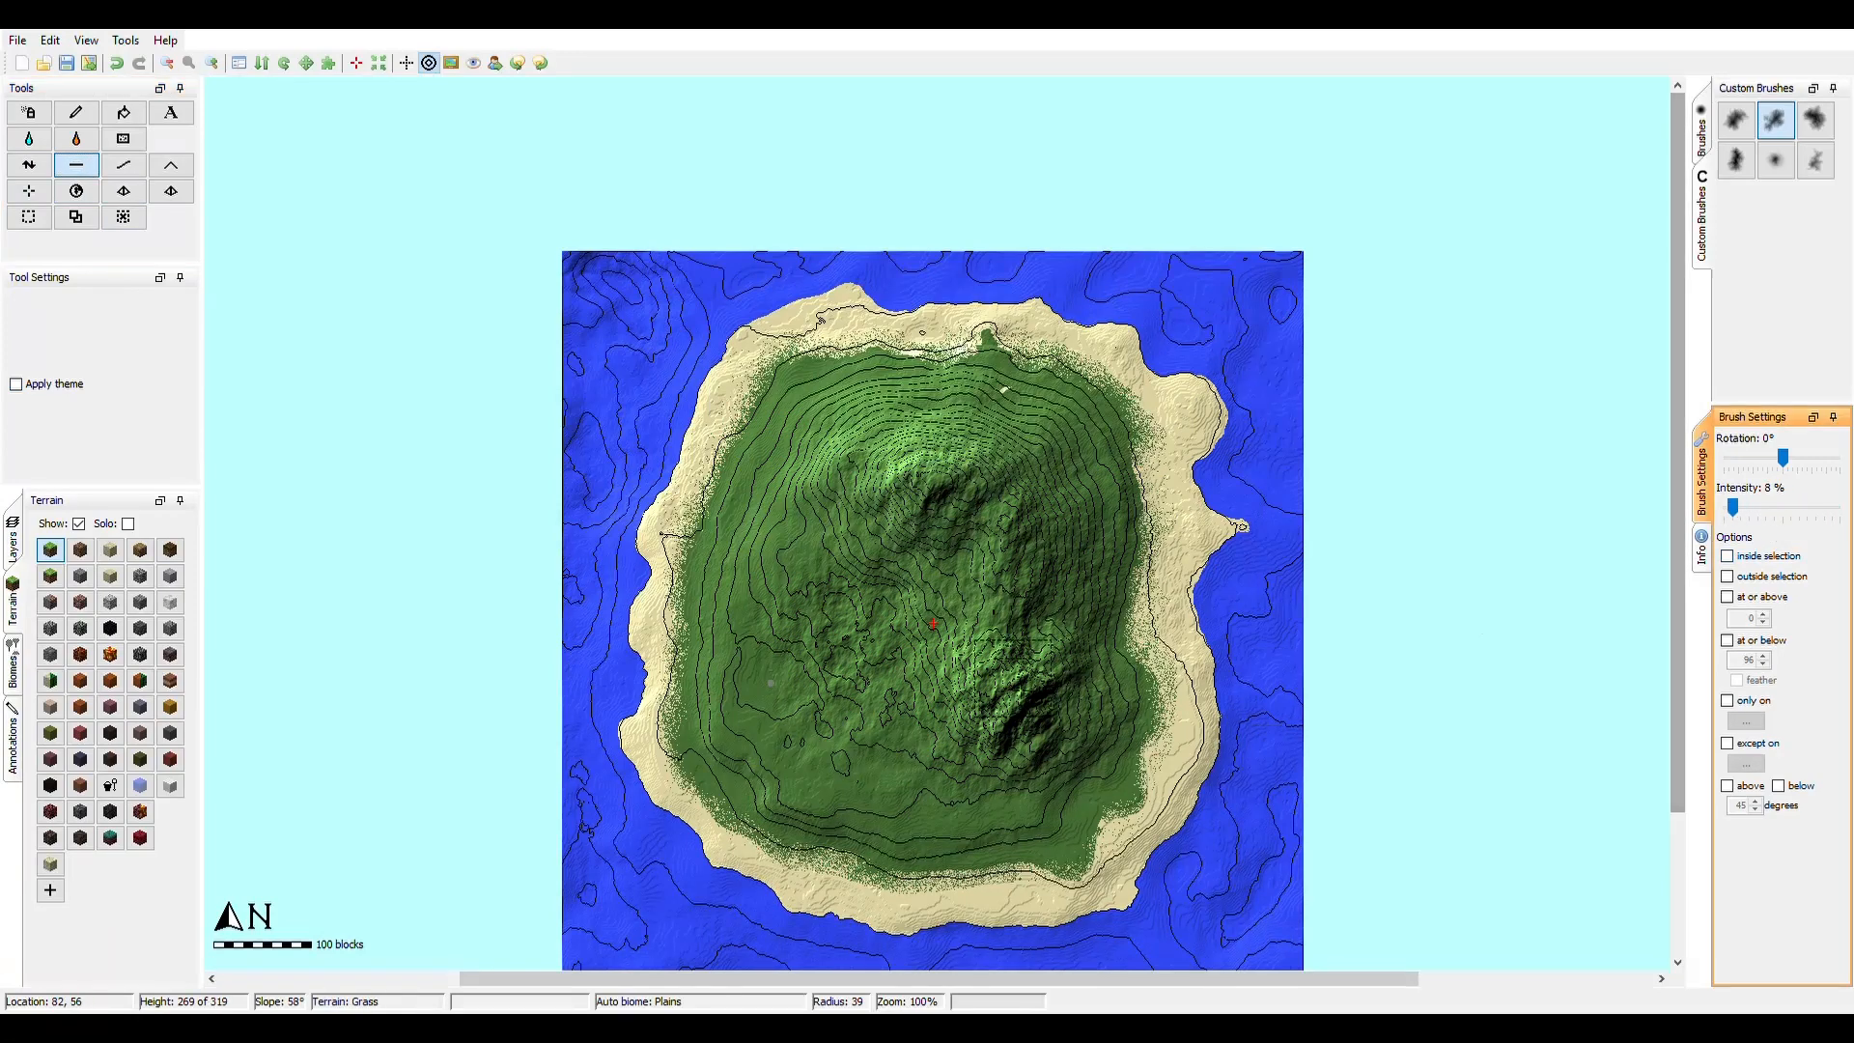
pyautogui.click(1781, 506)
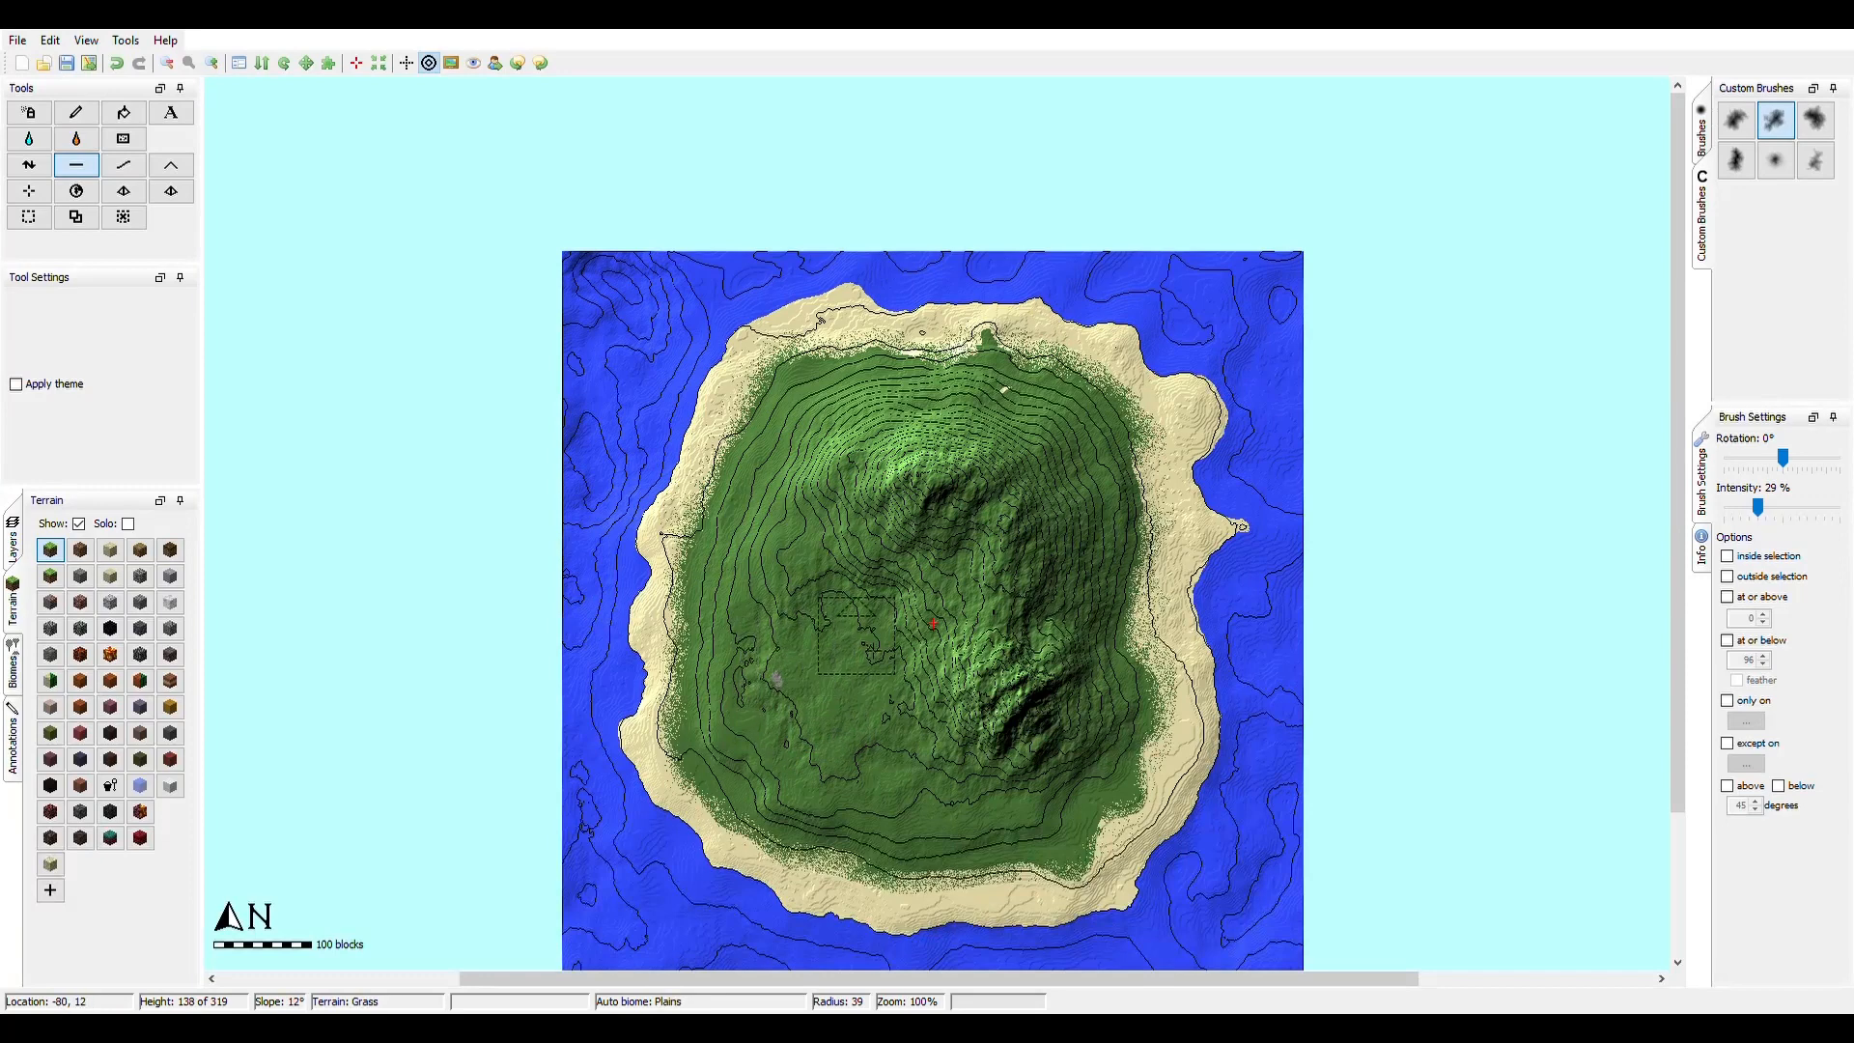
# - Smooth the rugged mountain from the summit to the southeastern peak with the Smooth tool at radius 124 and 100% intensity
pyautogui.click(124, 165)
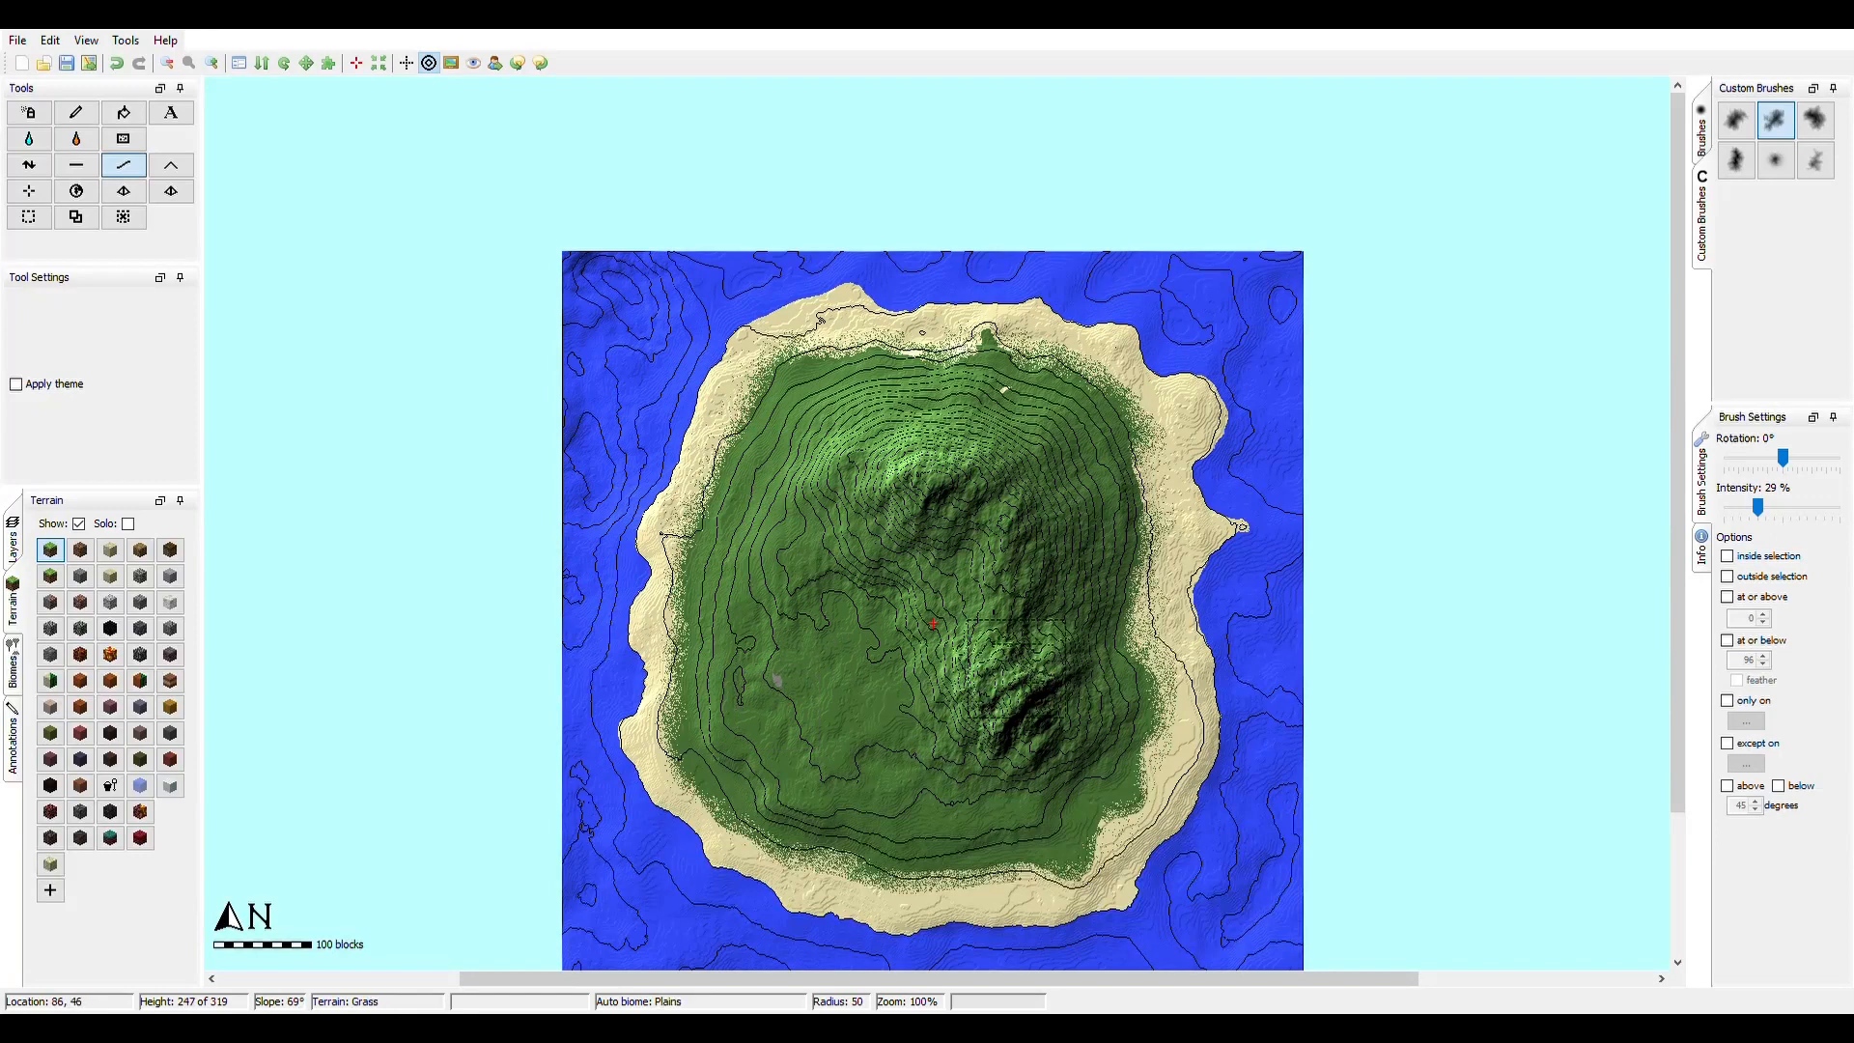
pyautogui.scroll(-10, 1016, 668)
pyautogui.moveTo(1757, 507); pyautogui.dragTo(1841, 507)
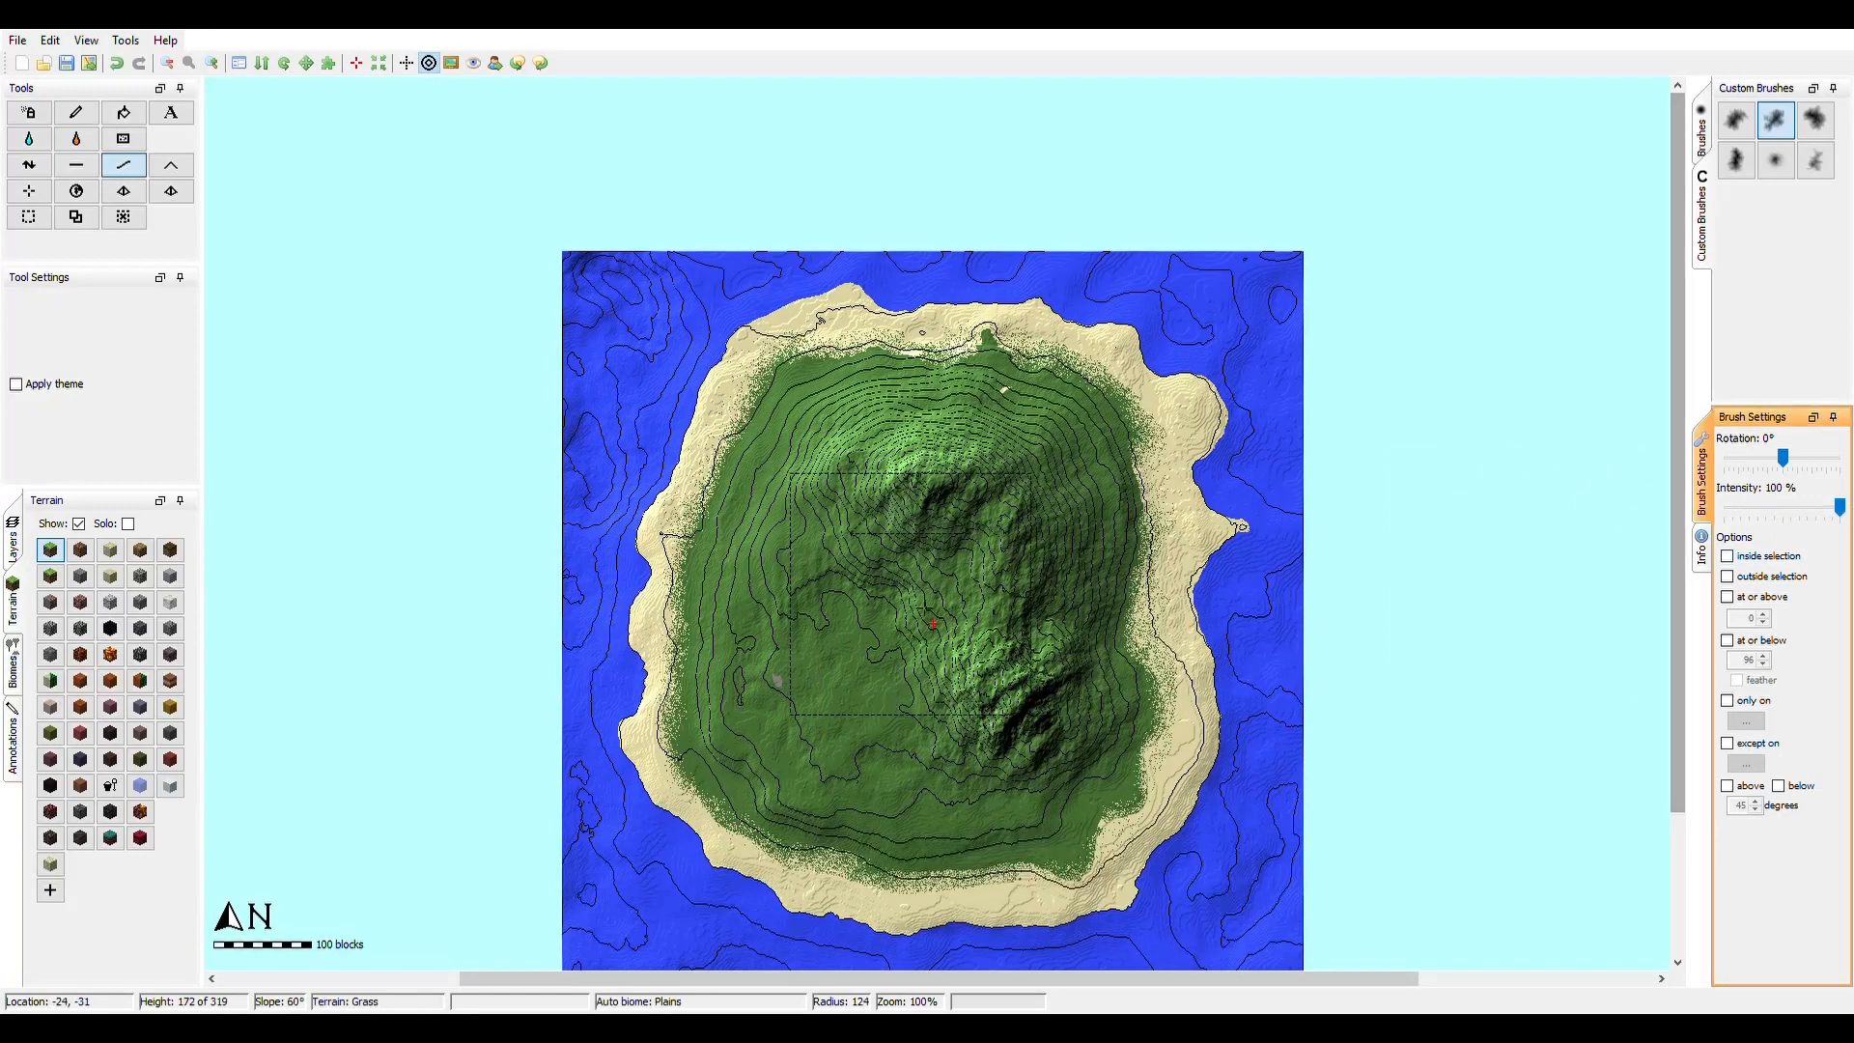
pyautogui.moveTo(924, 609)
pyautogui.mouseDown()
pyautogui.moveTo(938, 502)
pyautogui.moveTo(995, 628)
pyautogui.moveTo(1033, 657)
pyautogui.moveTo(992, 634)
pyautogui.mouseUp()
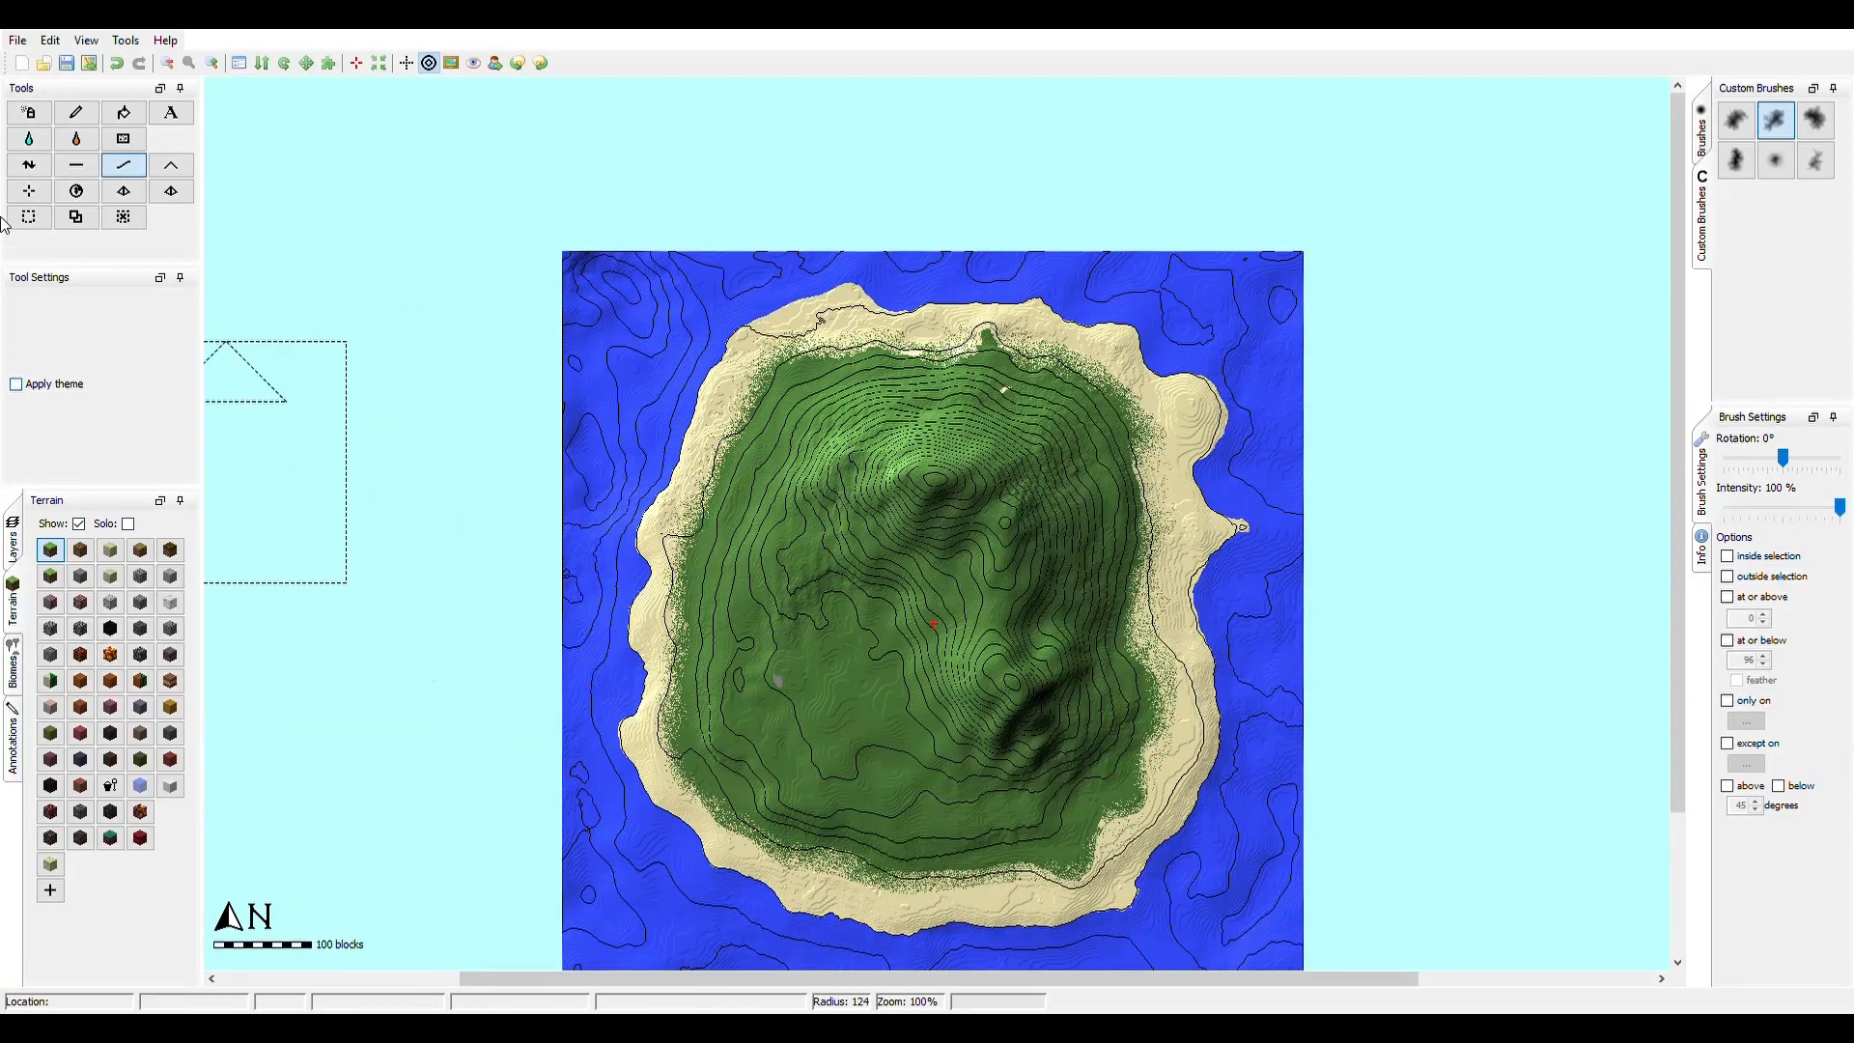
# - Spray rock terrain over the main summit, ridge and southeastern peak, limited to heights at or above 208, at radius 124
pyautogui.click(30, 113)
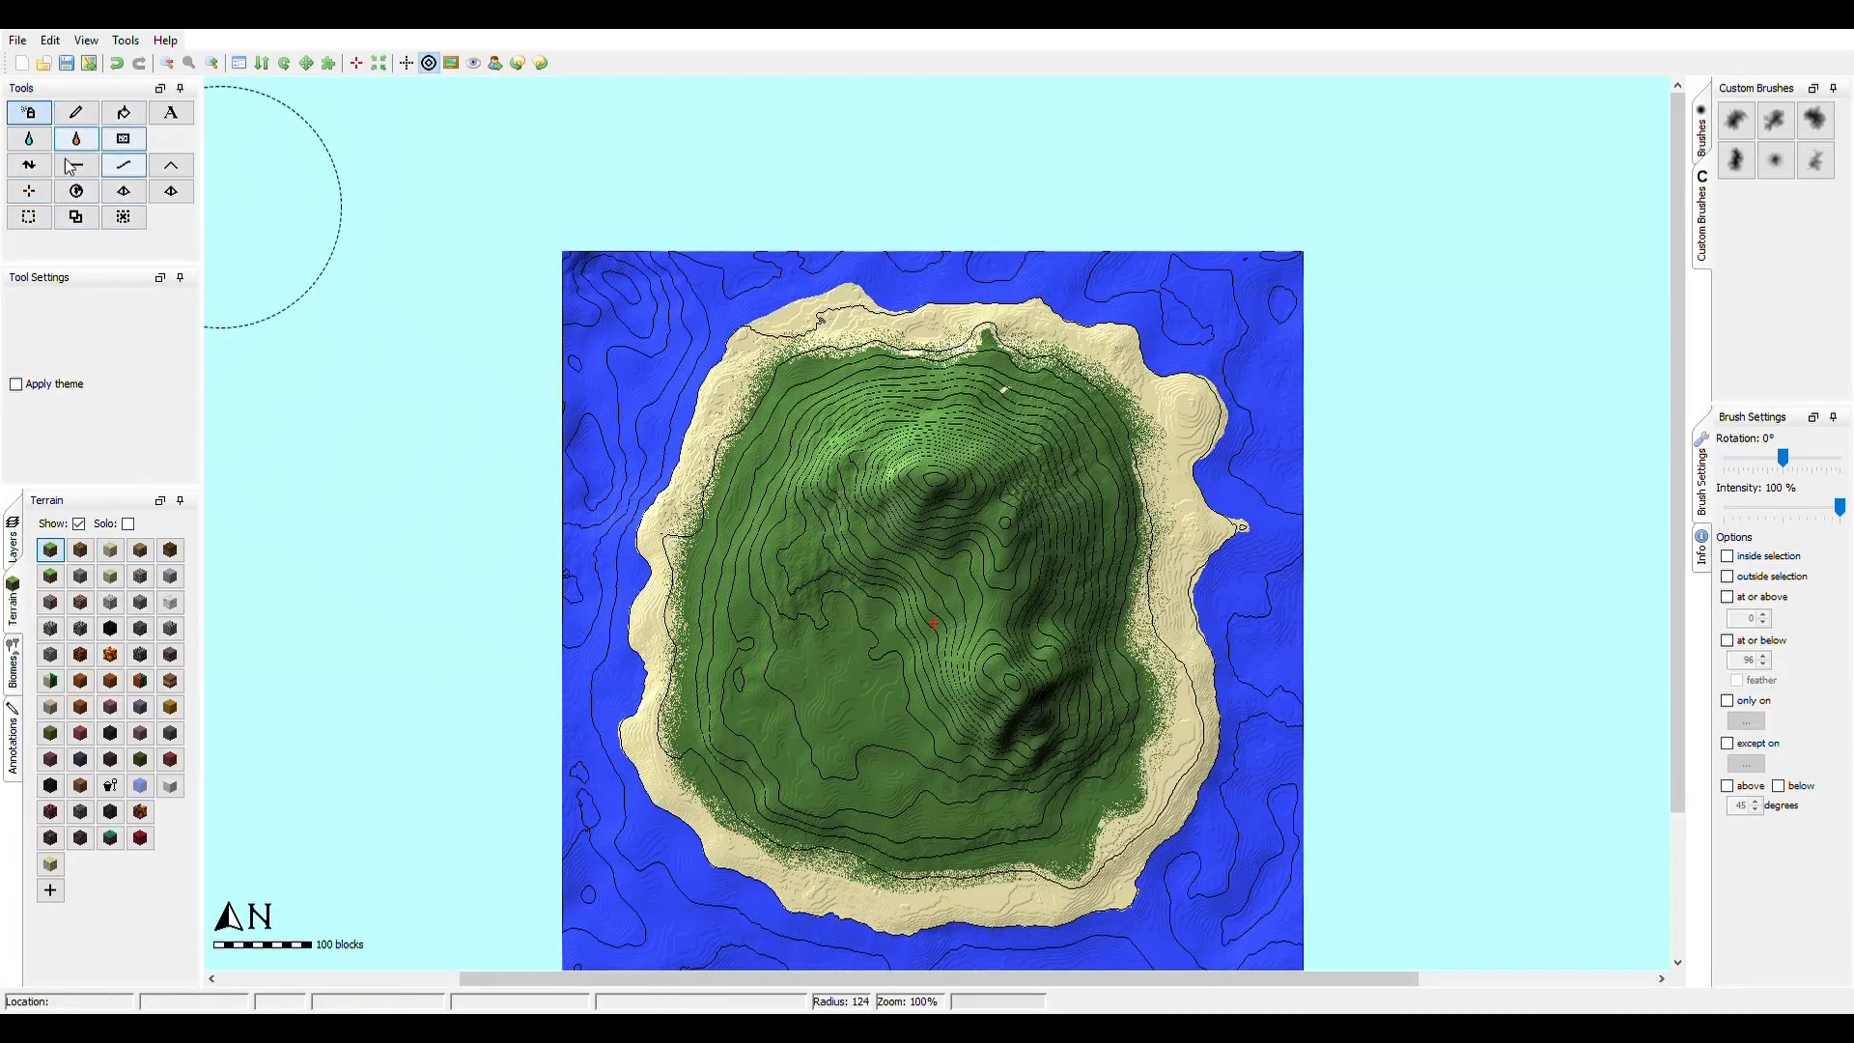
pyautogui.click(1733, 597)
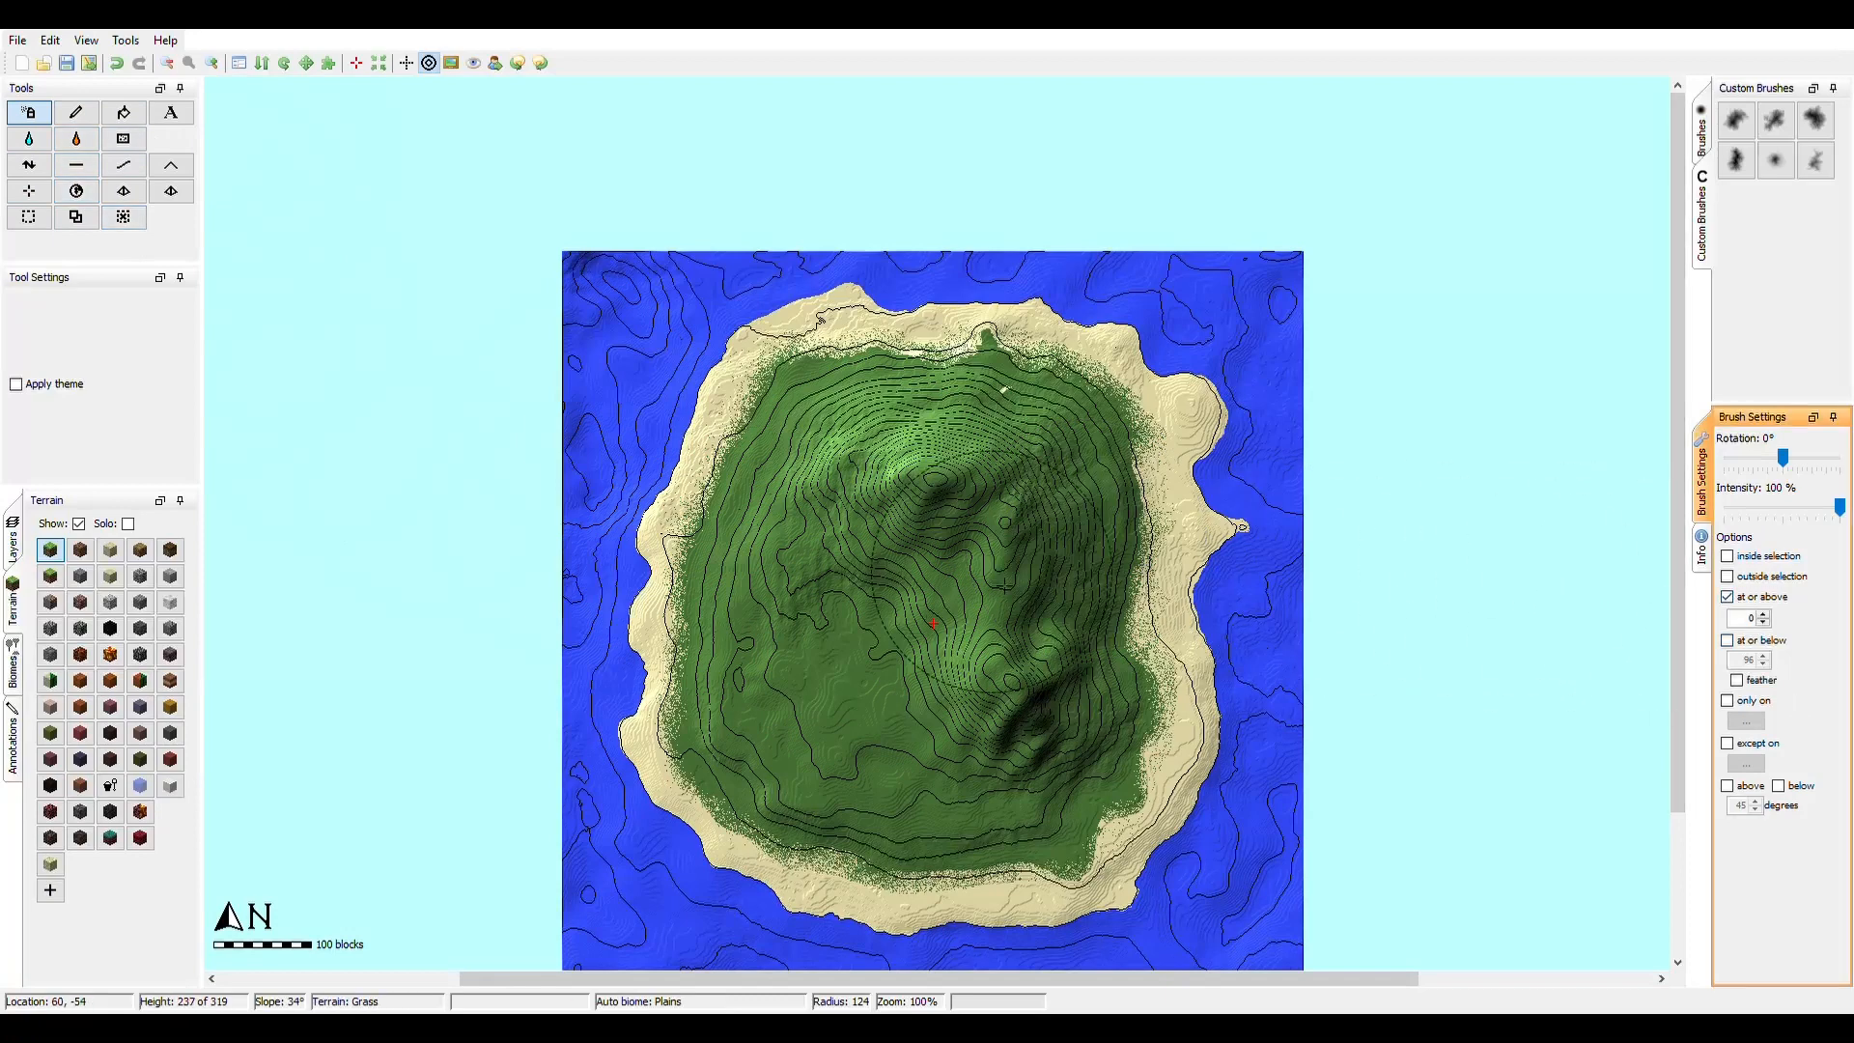
pyautogui.moveTo(886, 558); pyautogui.dragTo(881, 541)
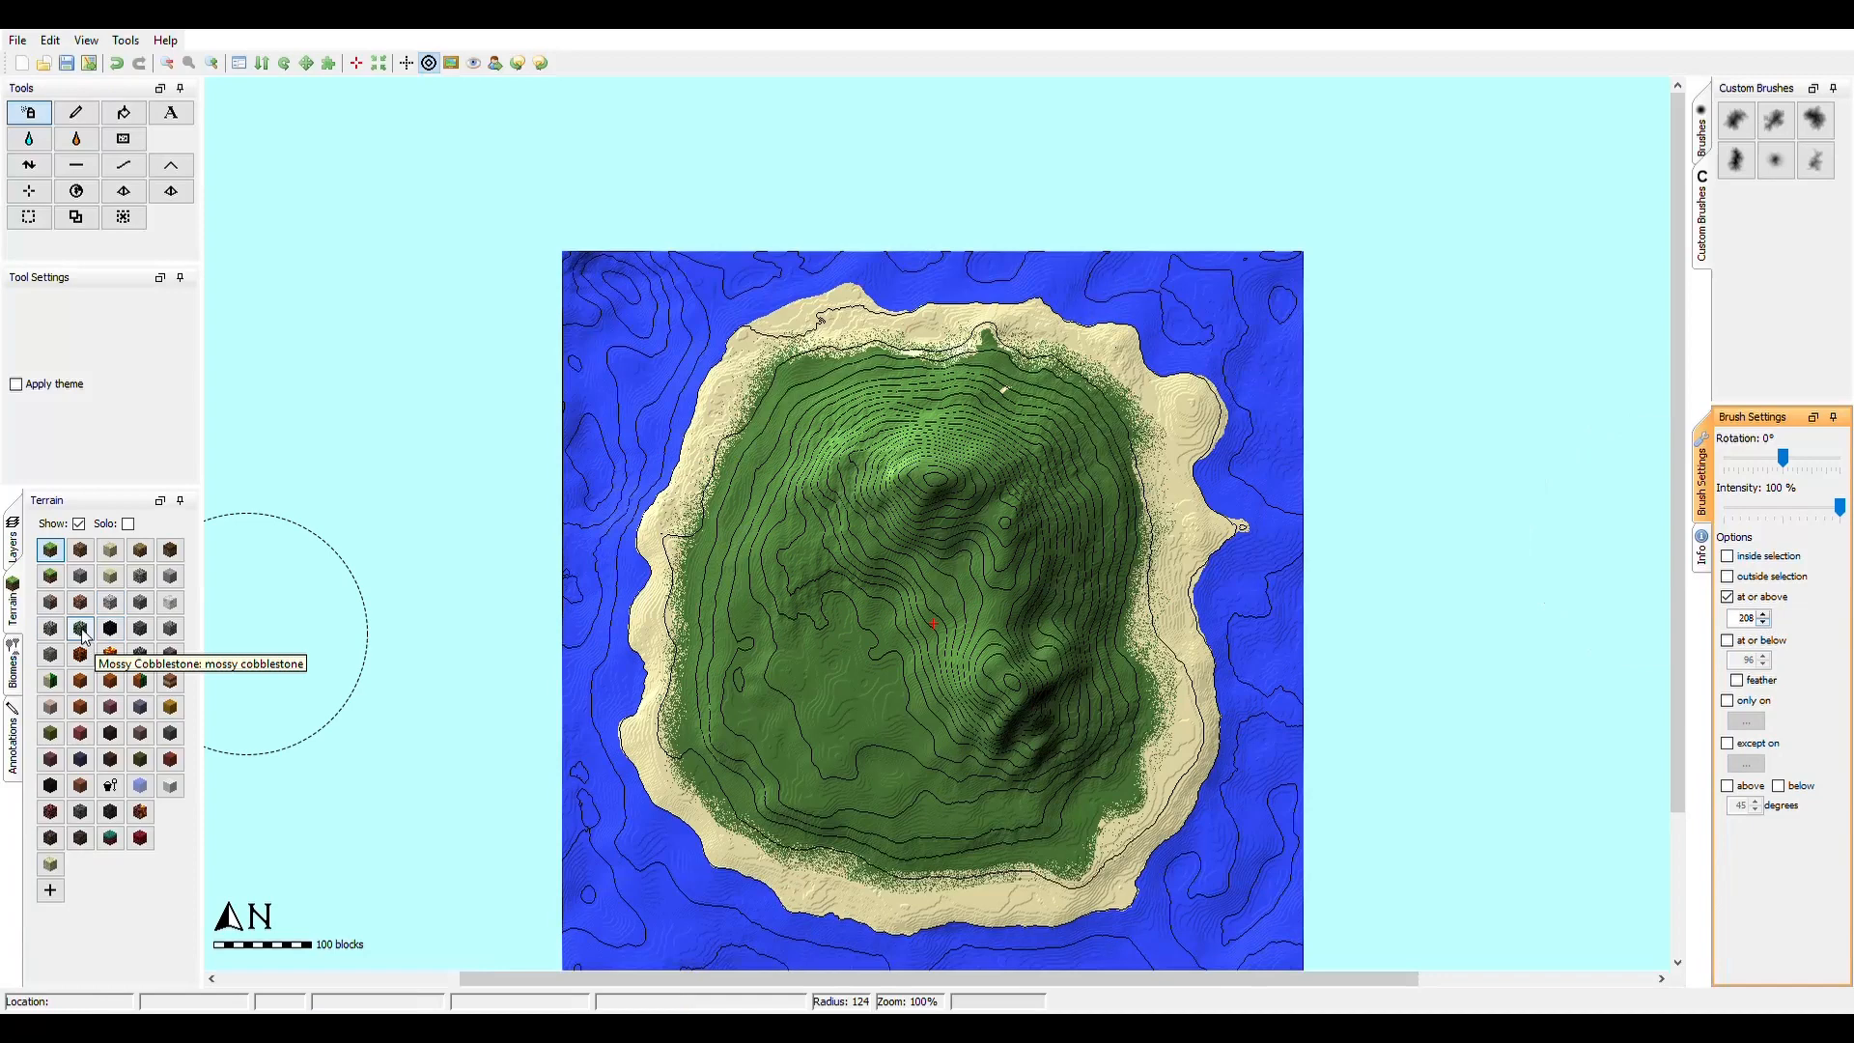
pyautogui.click(143, 577)
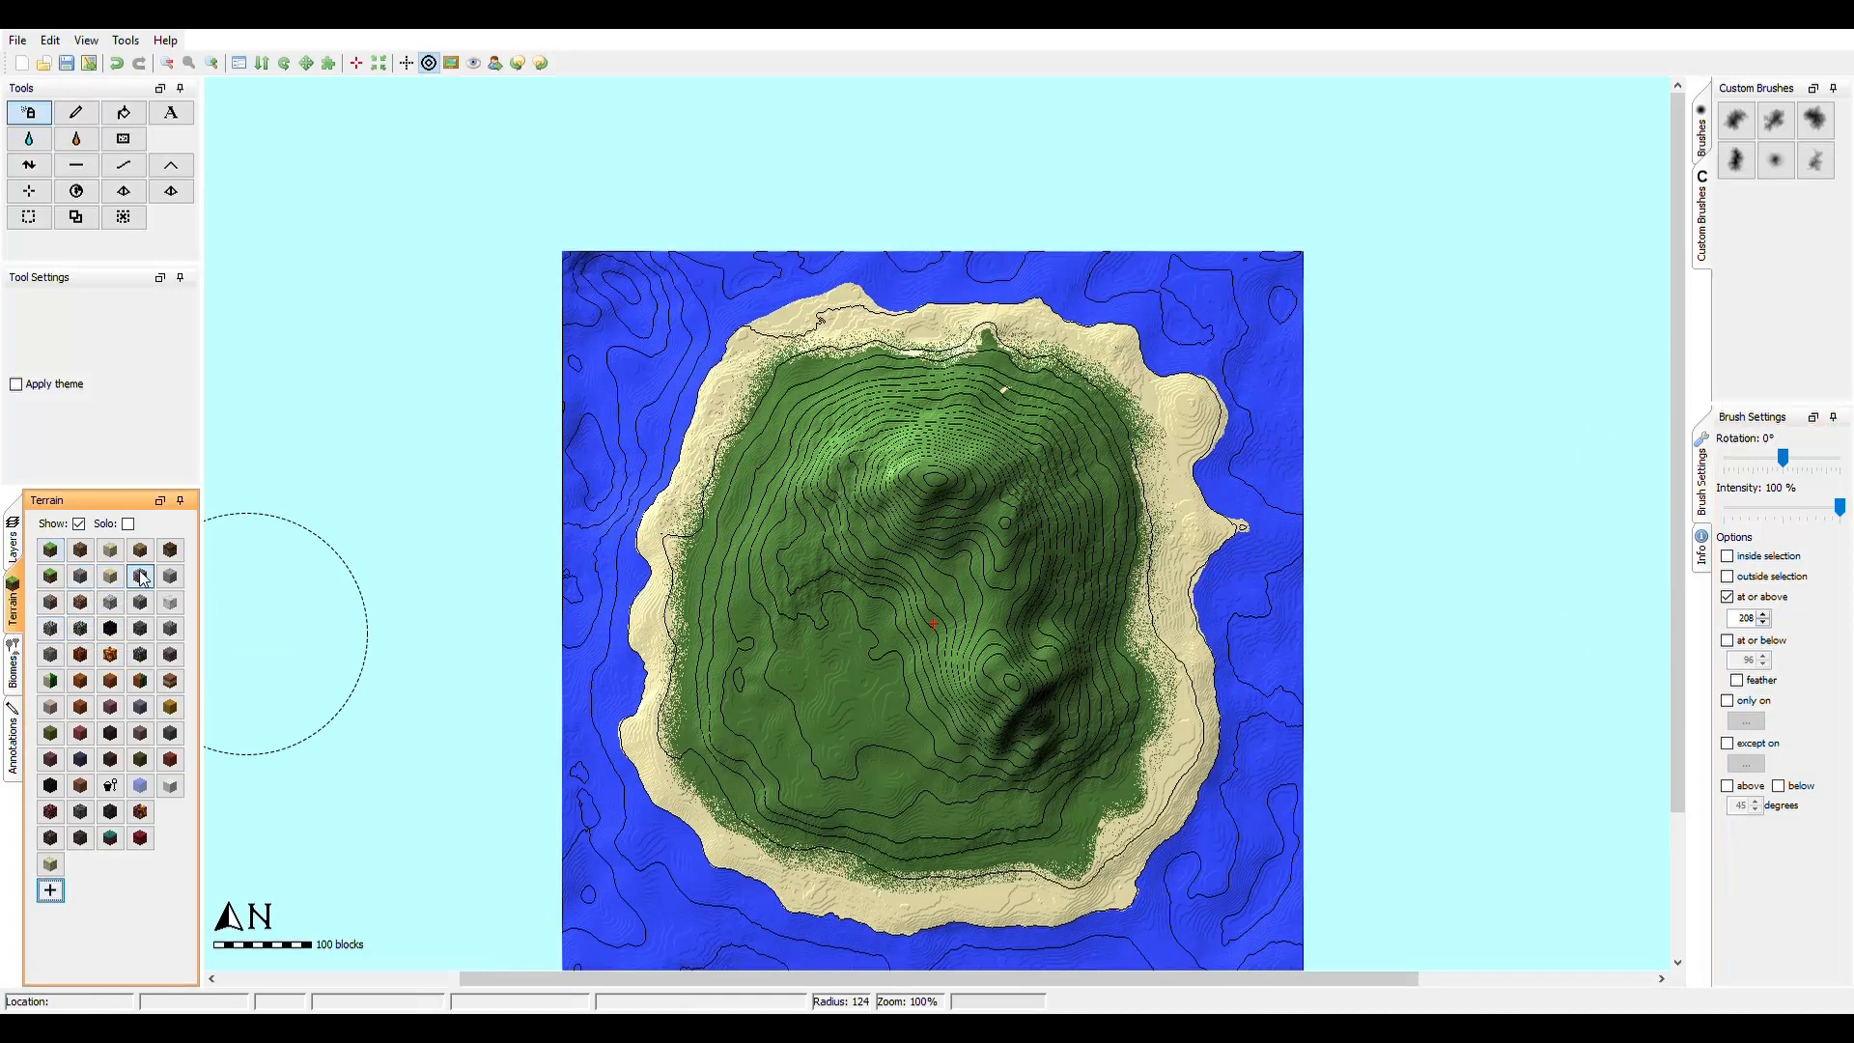
pyautogui.click(166, 635)
pyautogui.click(958, 487)
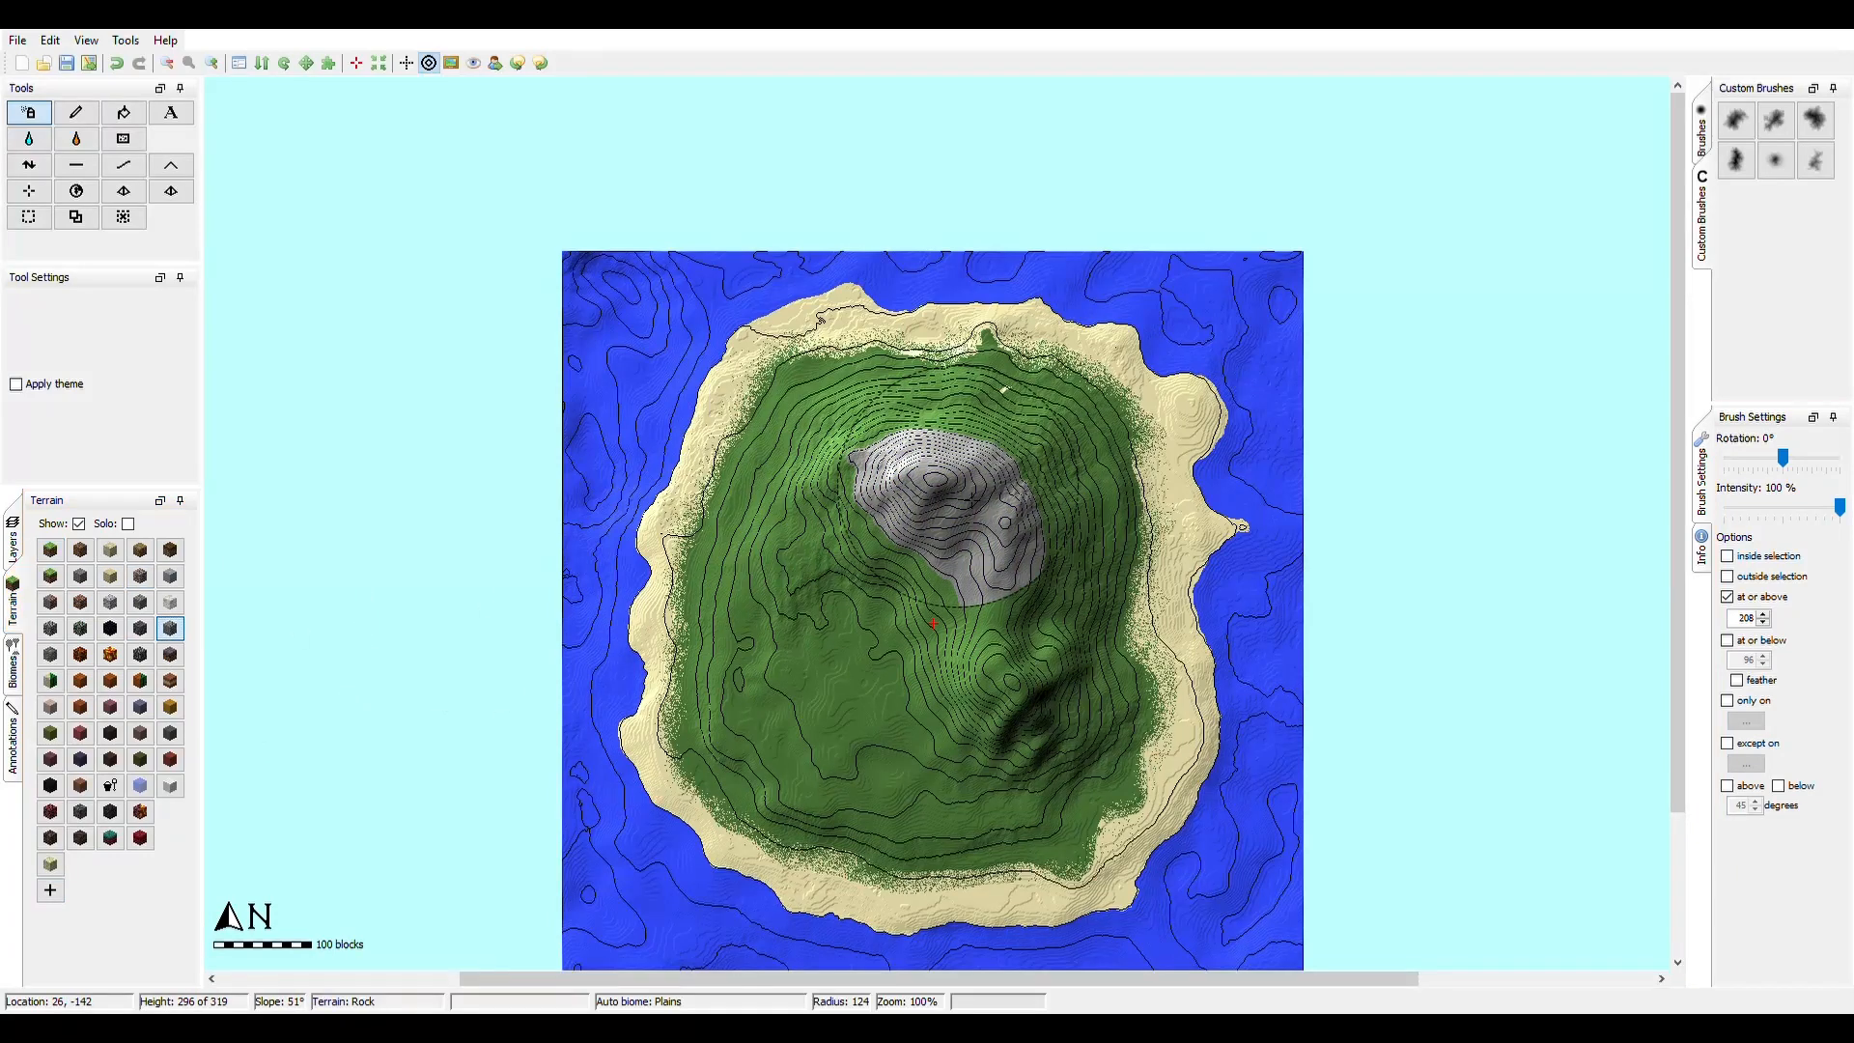
pyautogui.moveTo(946, 478); pyautogui.dragTo(998, 604)
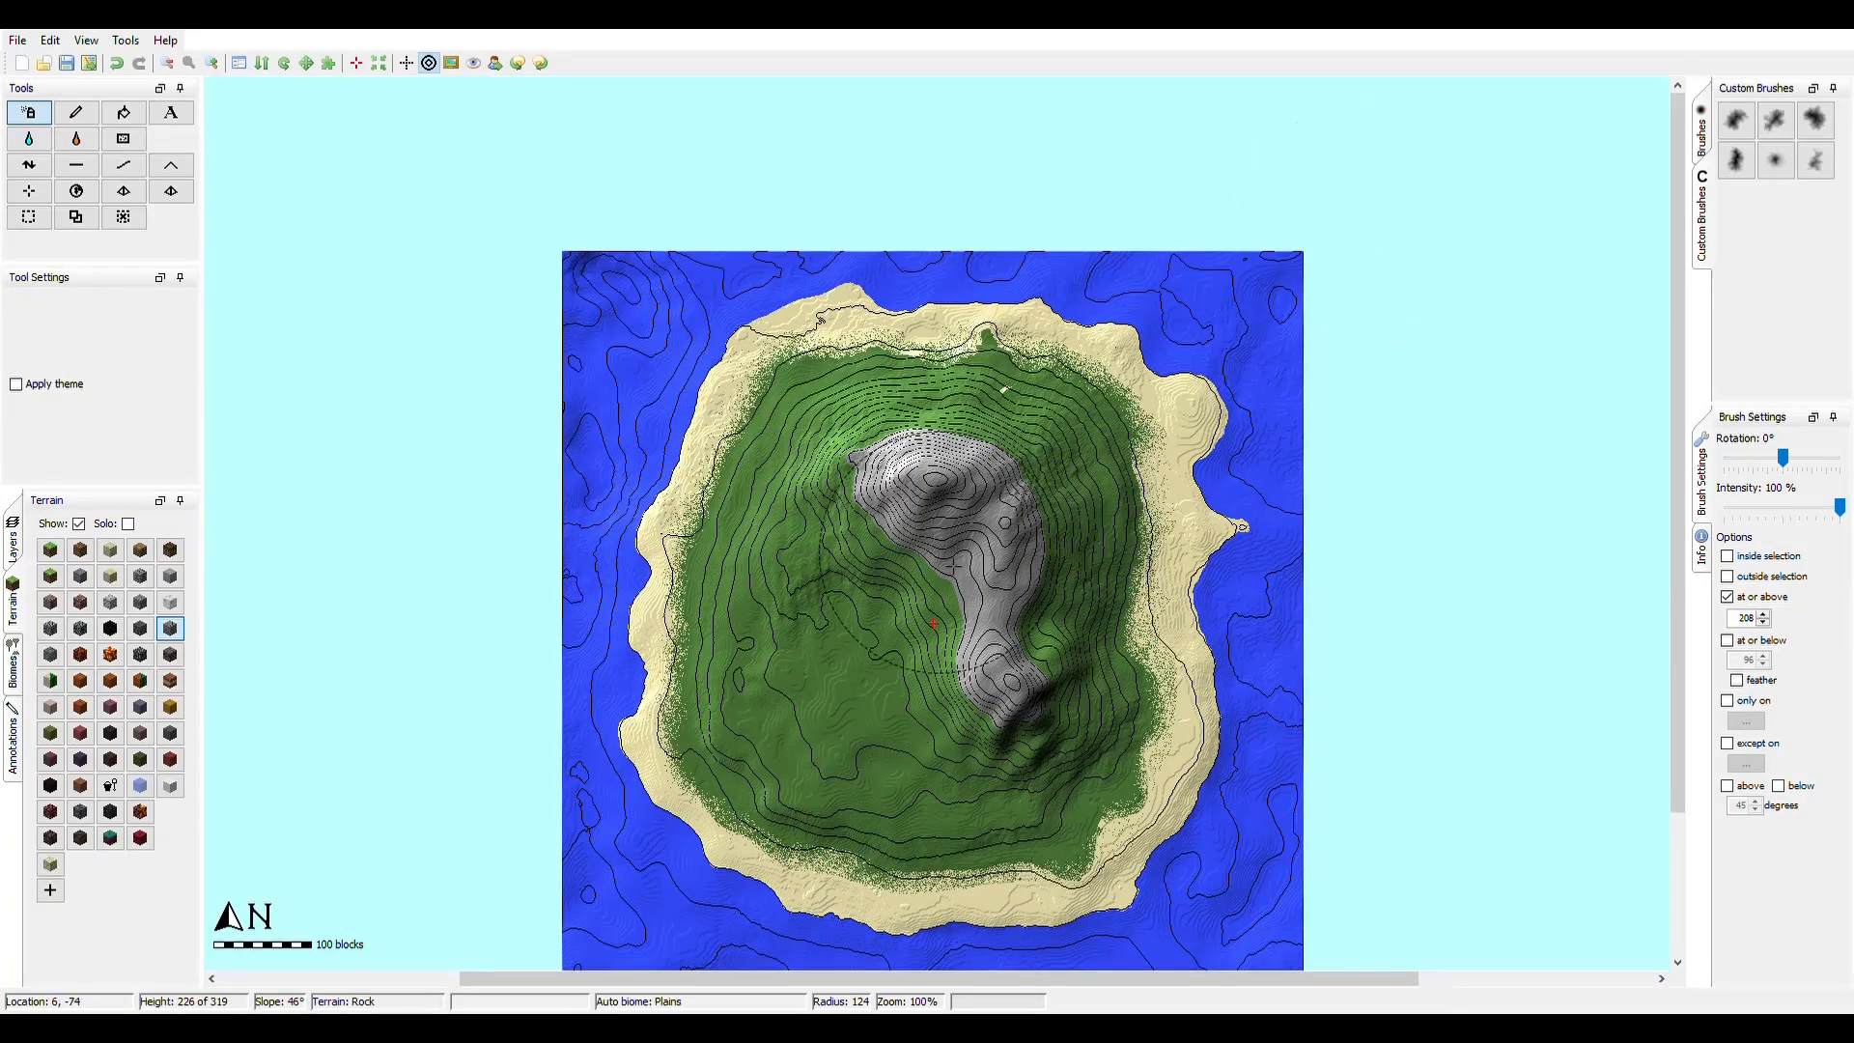
# - Extend the rock slightly downslope with an irregular custom brush at 36% intensity, limited to heights at or above 201
pyautogui.click(1735, 159)
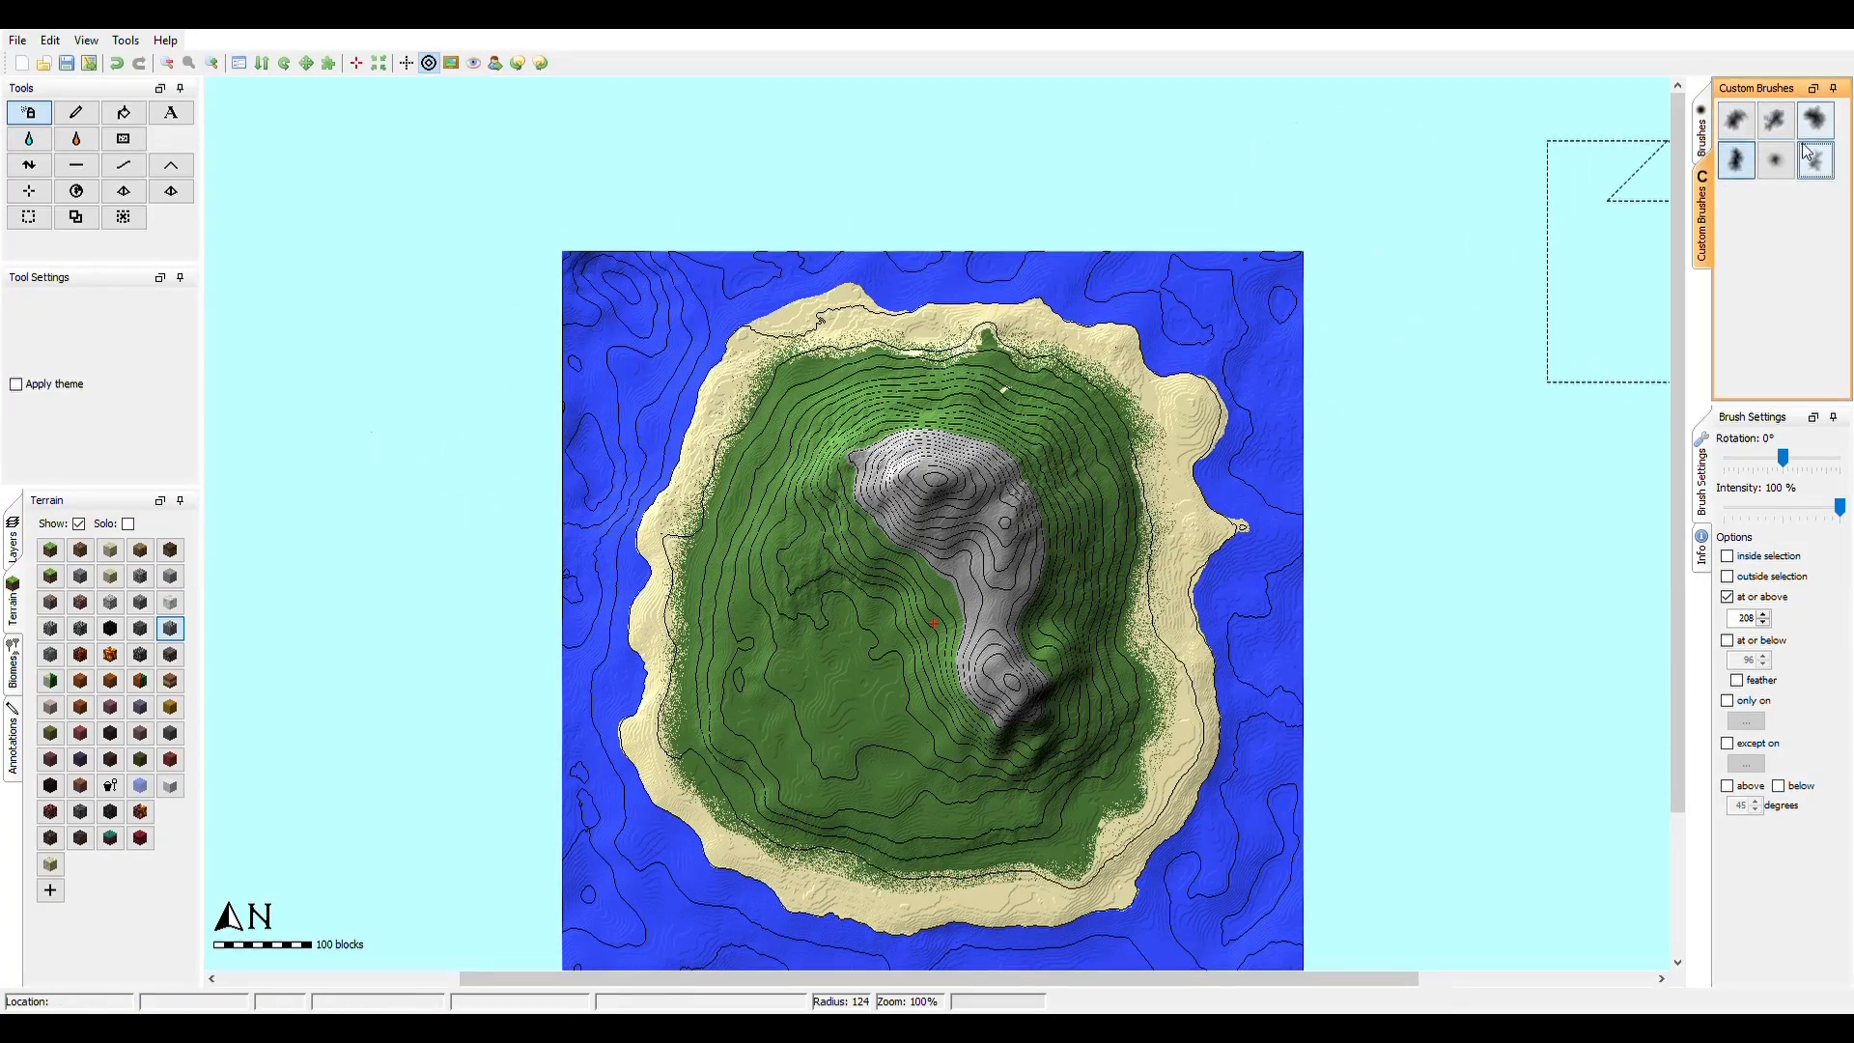
pyautogui.click(1746, 509)
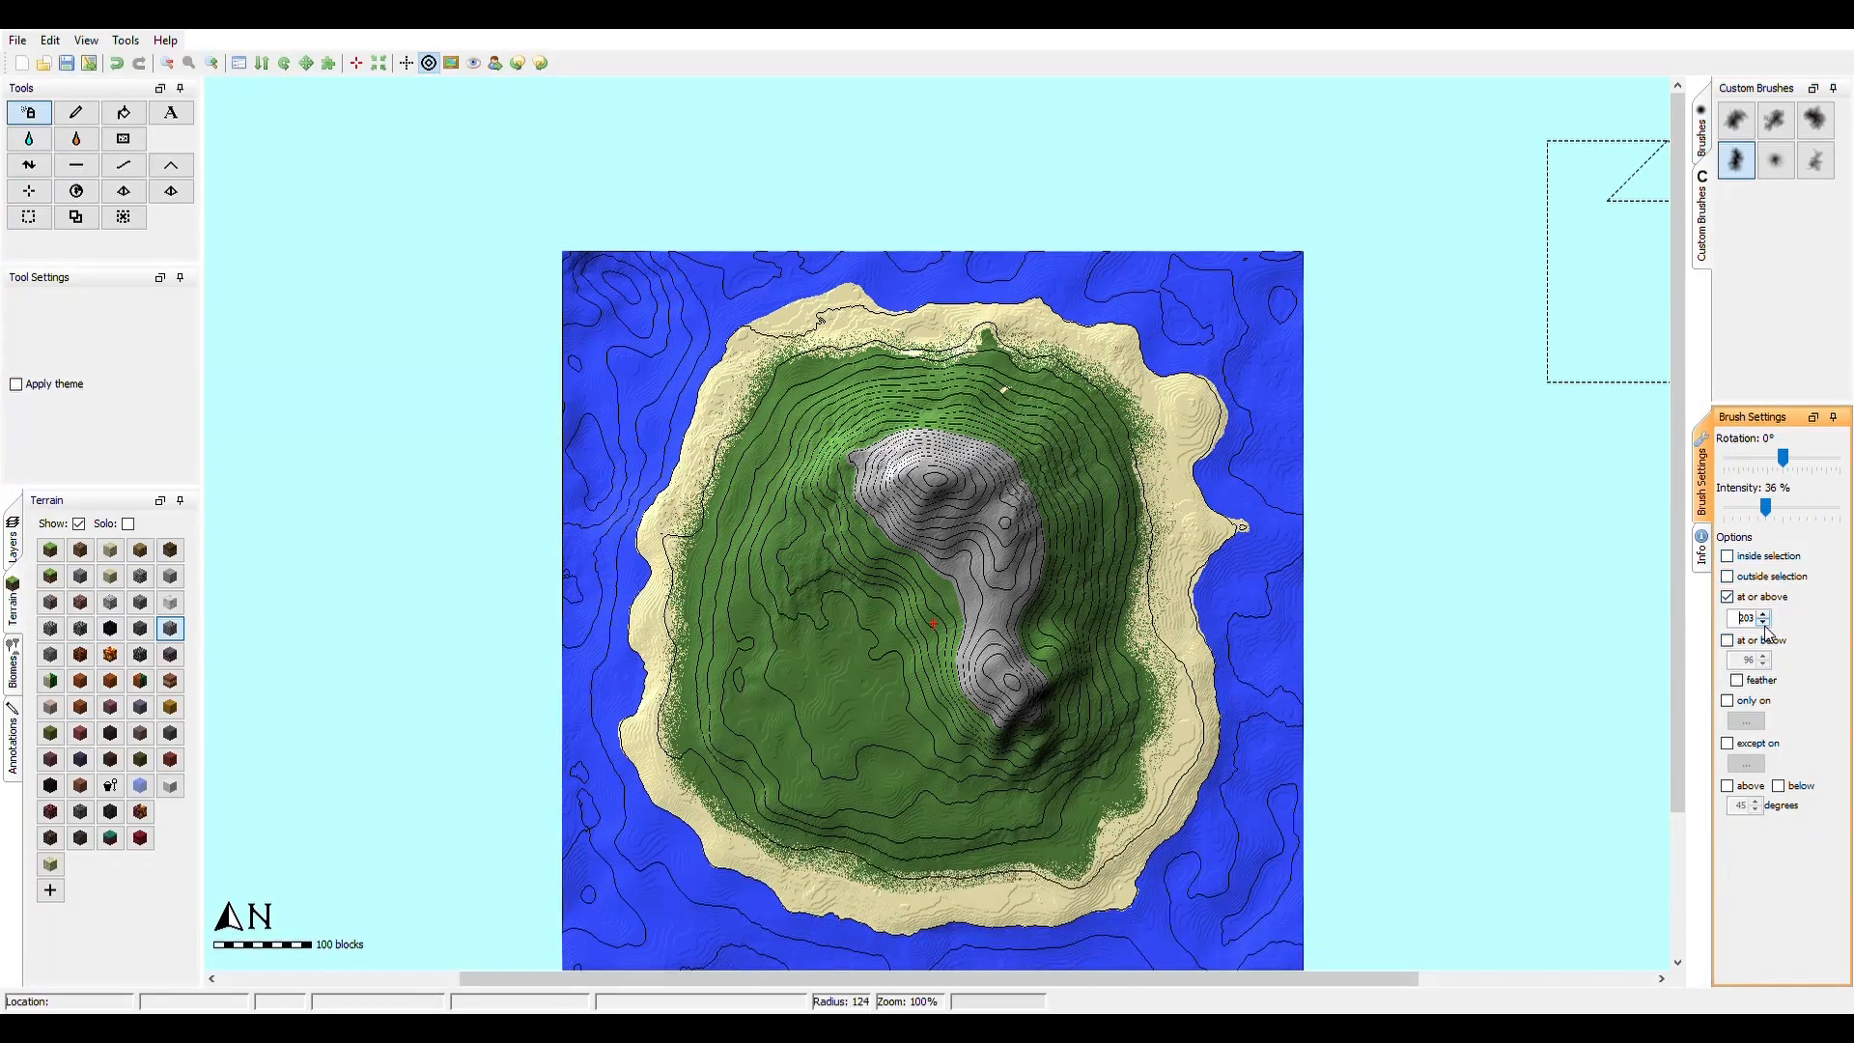
pyautogui.click(930, 486)
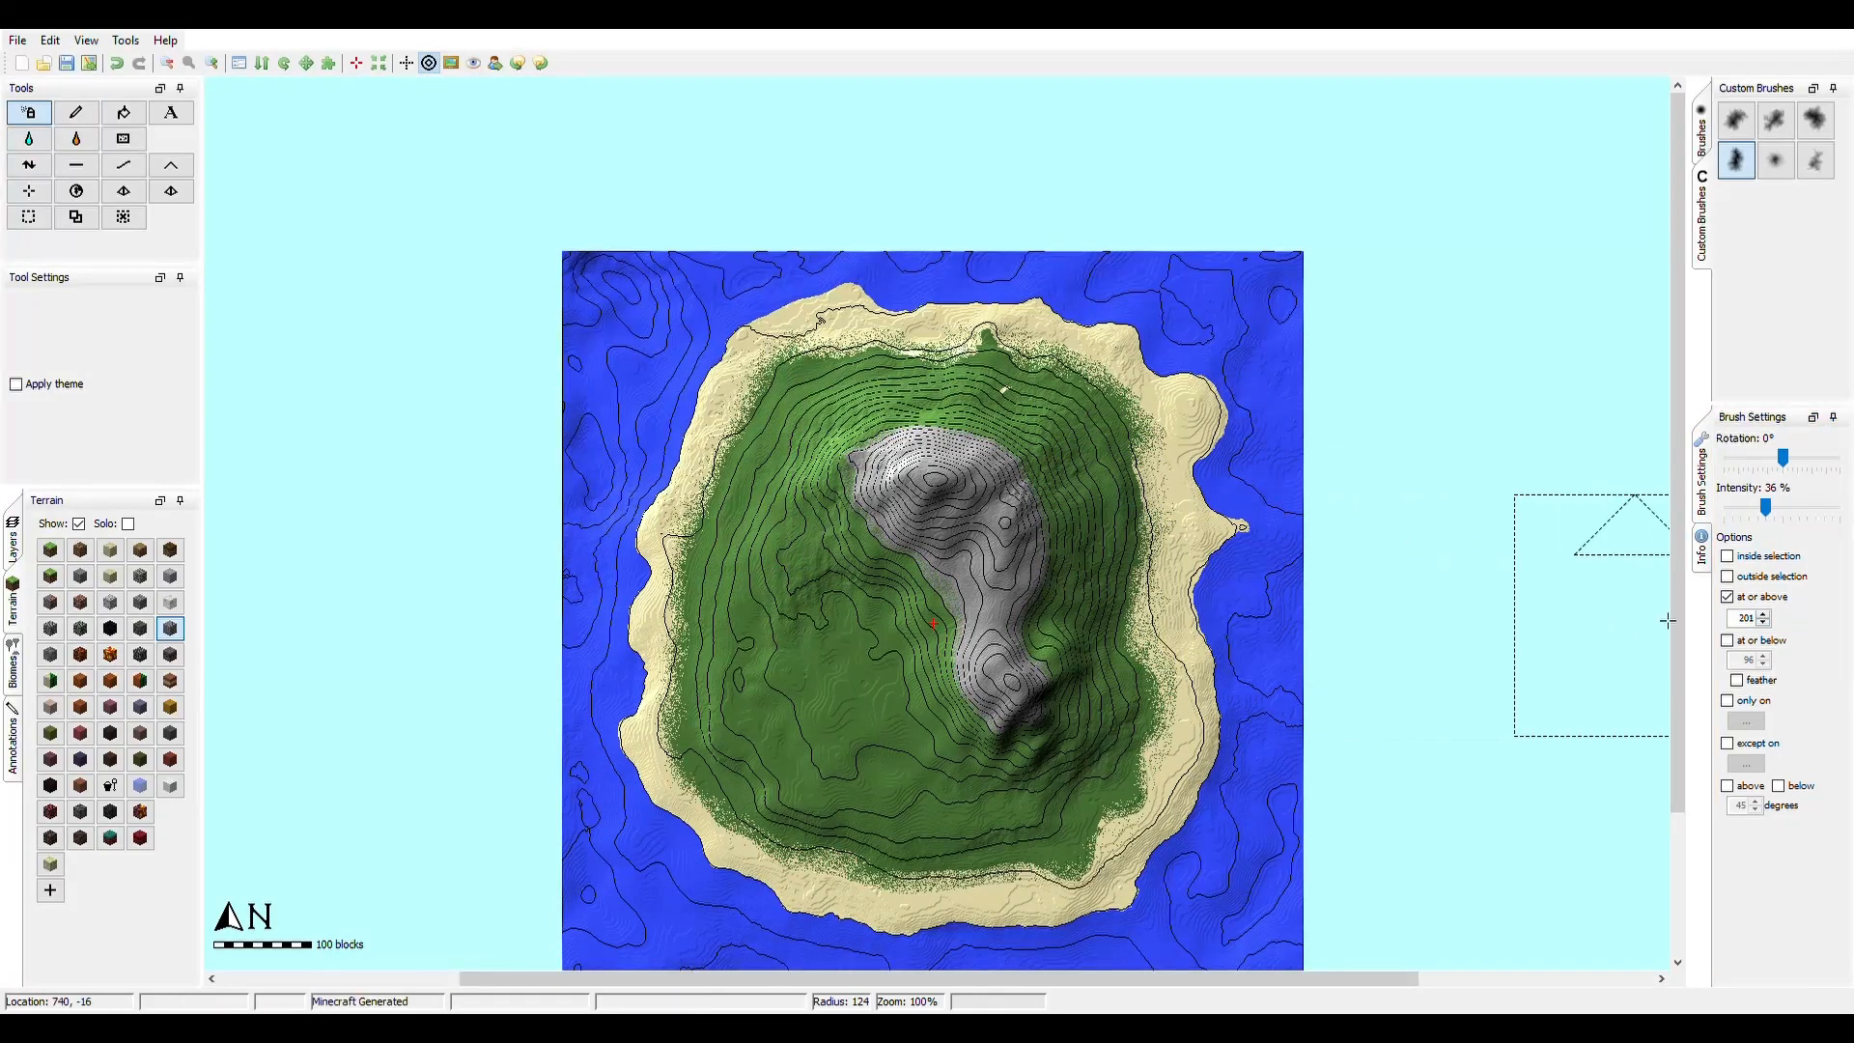
# - Speckle rock along the mountain's lower rock boundary at 8% intensity and radius 80, limited to heights at or above 189
pyautogui.click(1762, 623)
pyautogui.click(1762, 623)
pyautogui.click(1762, 623)
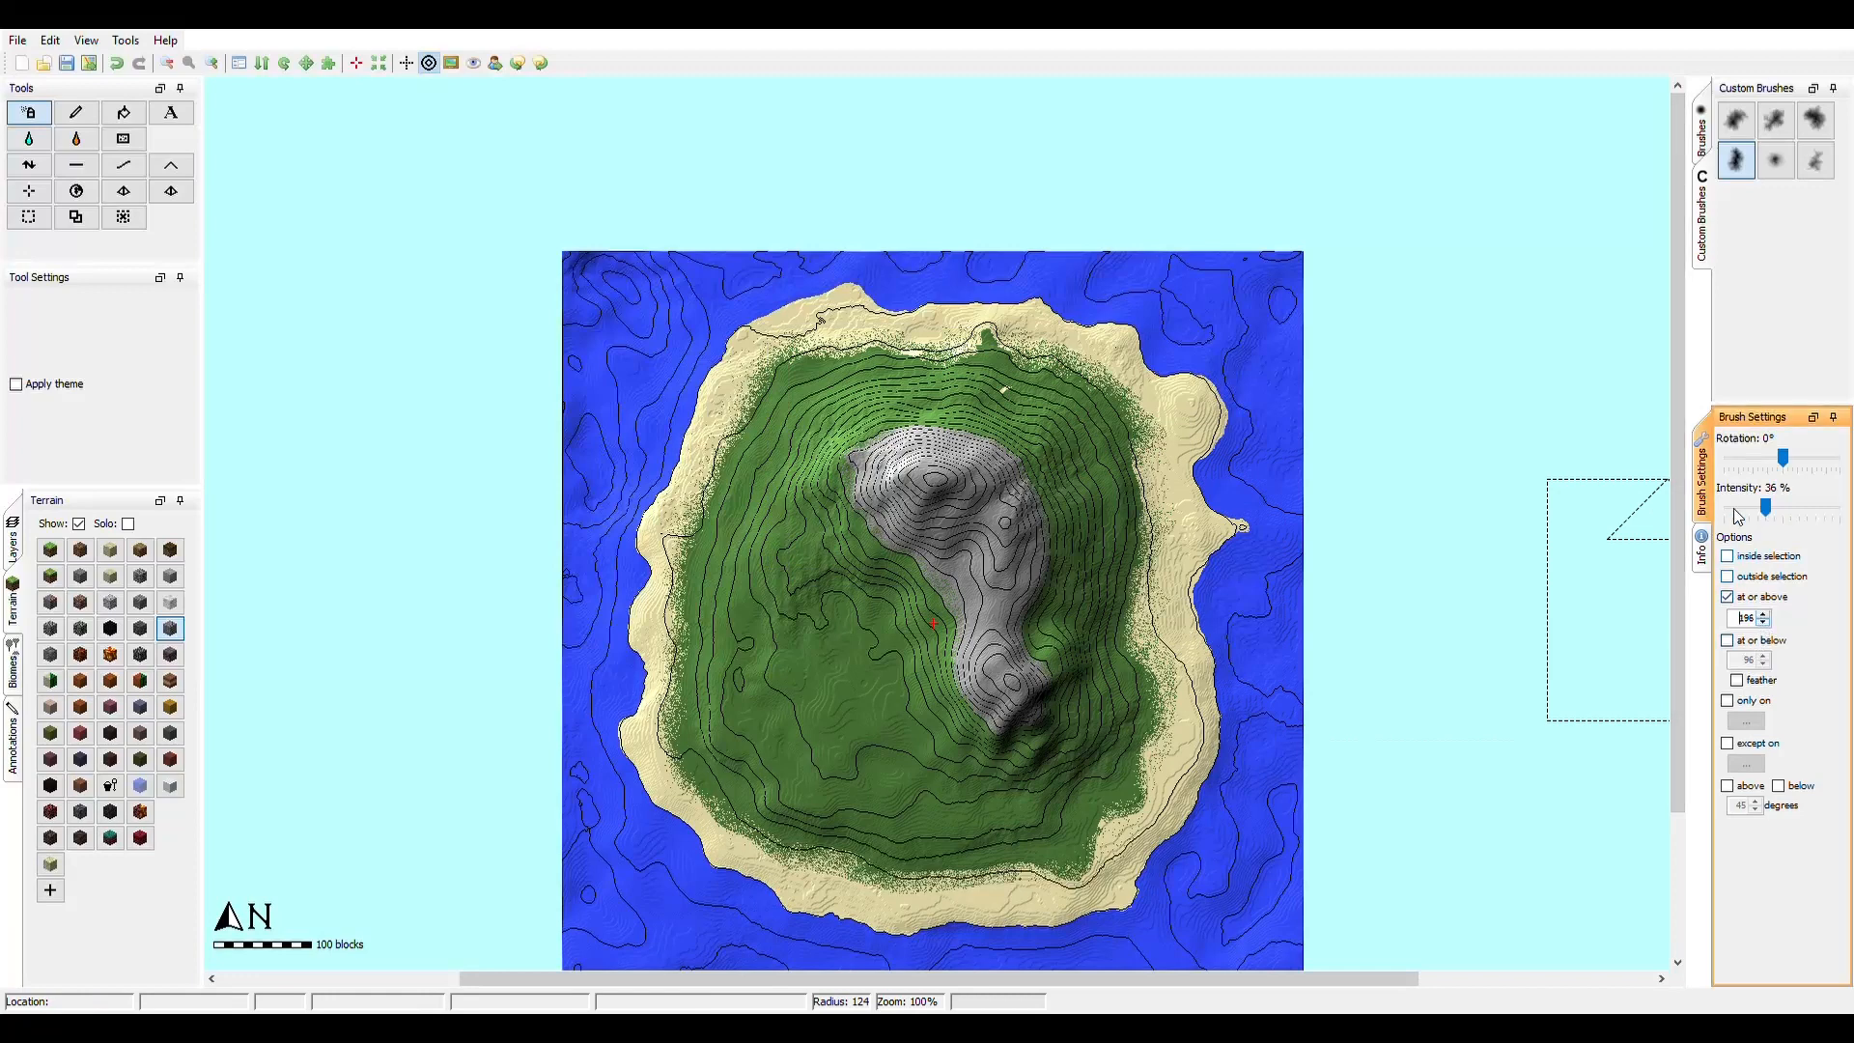
pyautogui.moveTo(1749, 508); pyautogui.dragTo(1732, 508)
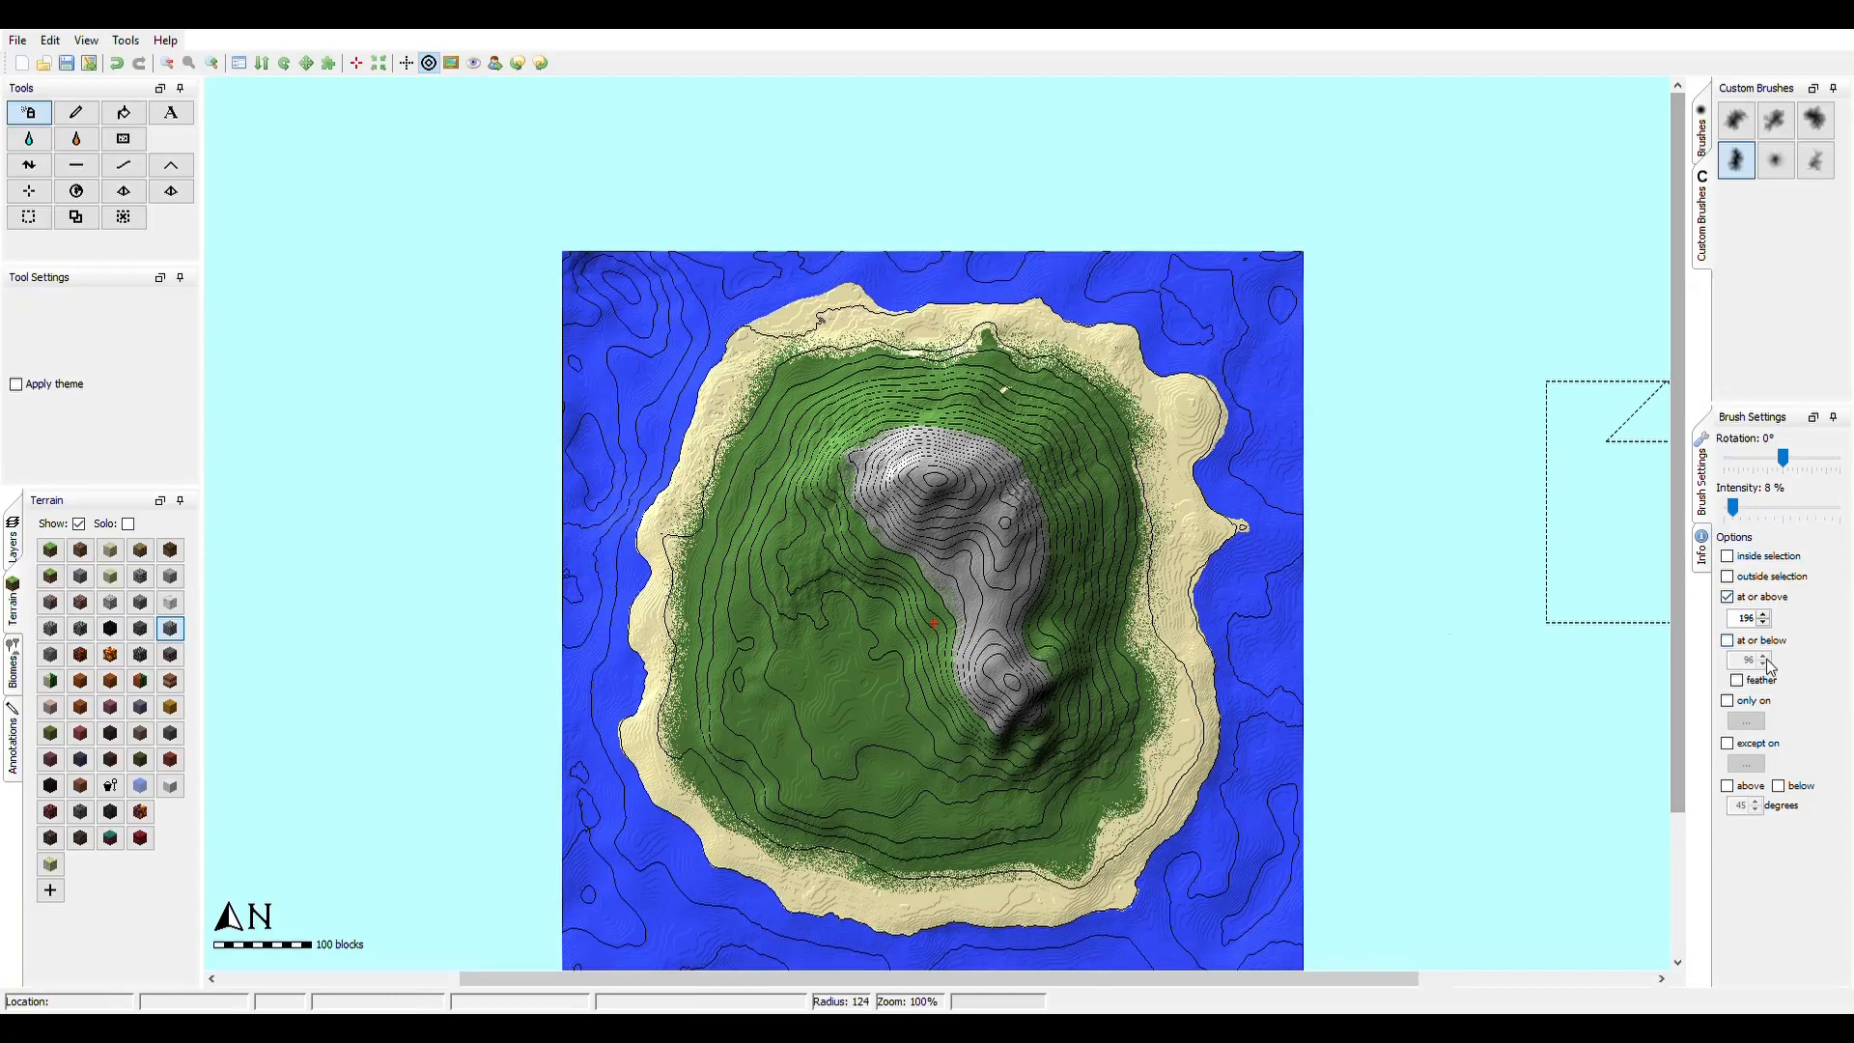
pyautogui.click(1764, 623)
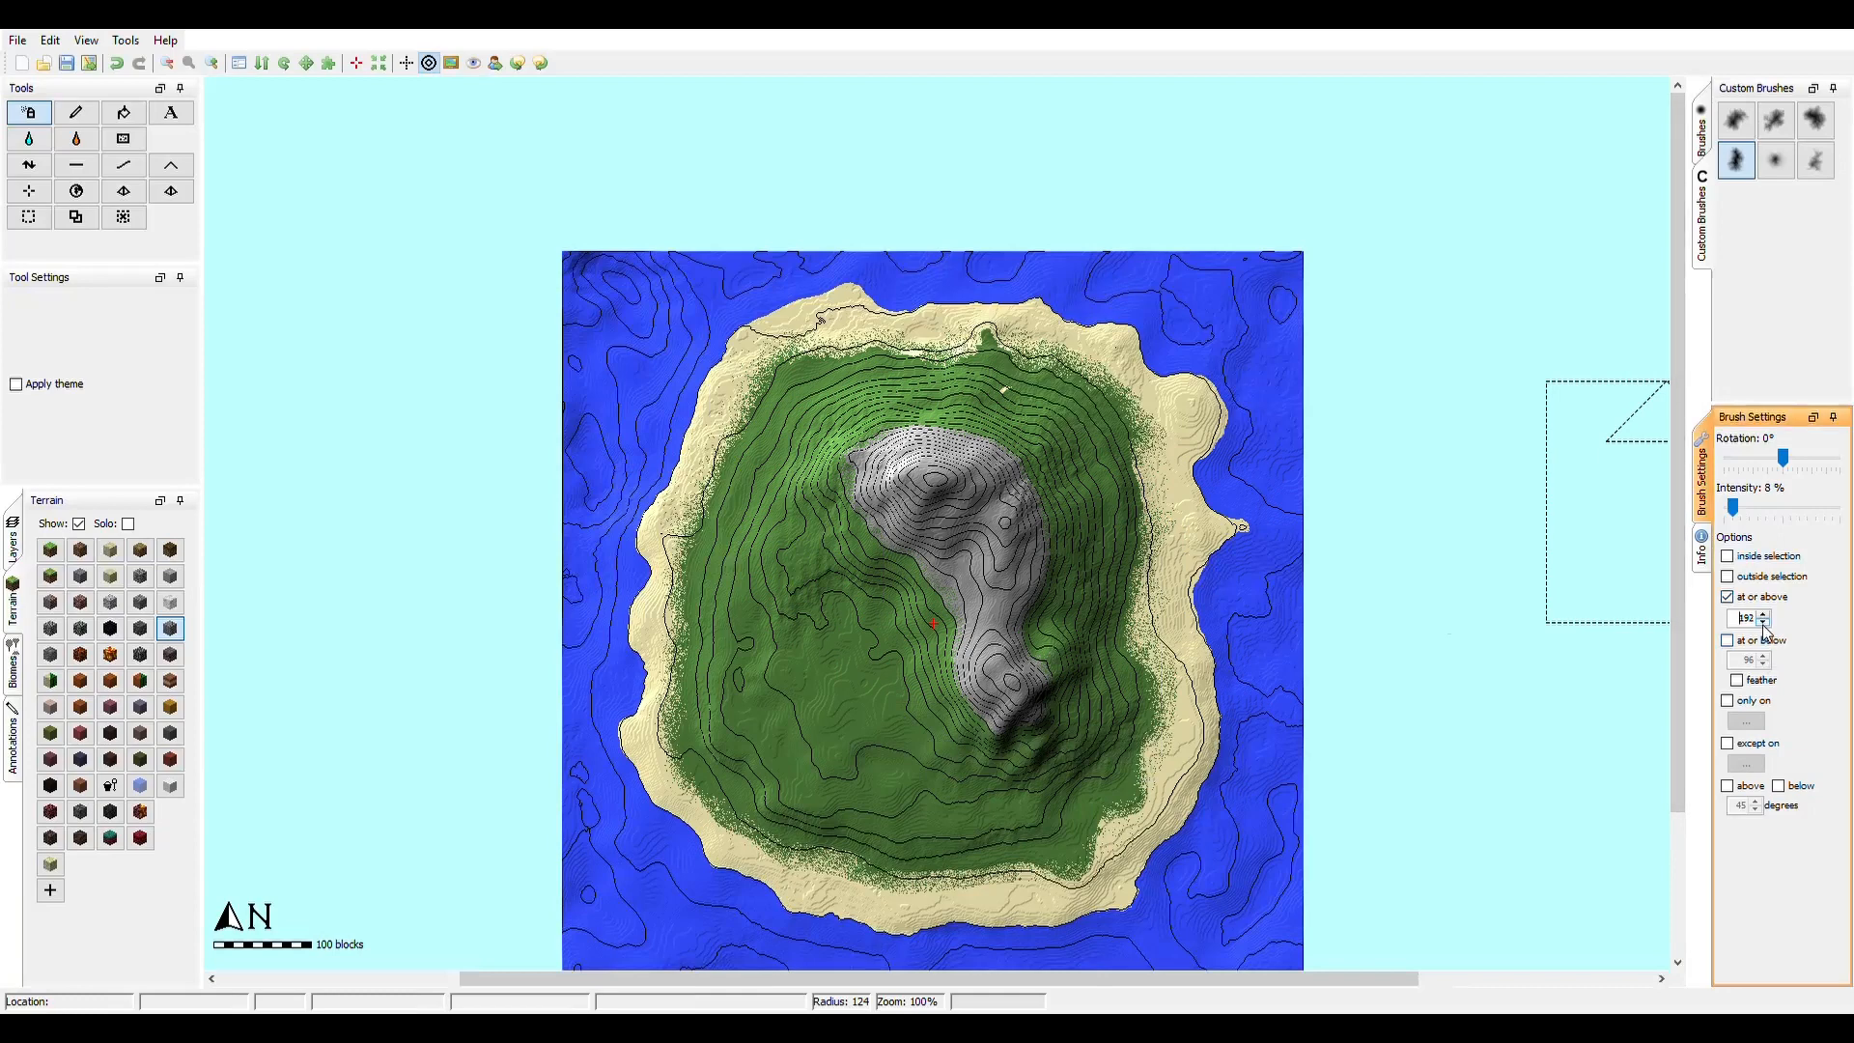
pyautogui.click(1765, 622)
pyautogui.click(1764, 623)
pyautogui.click(1764, 623)
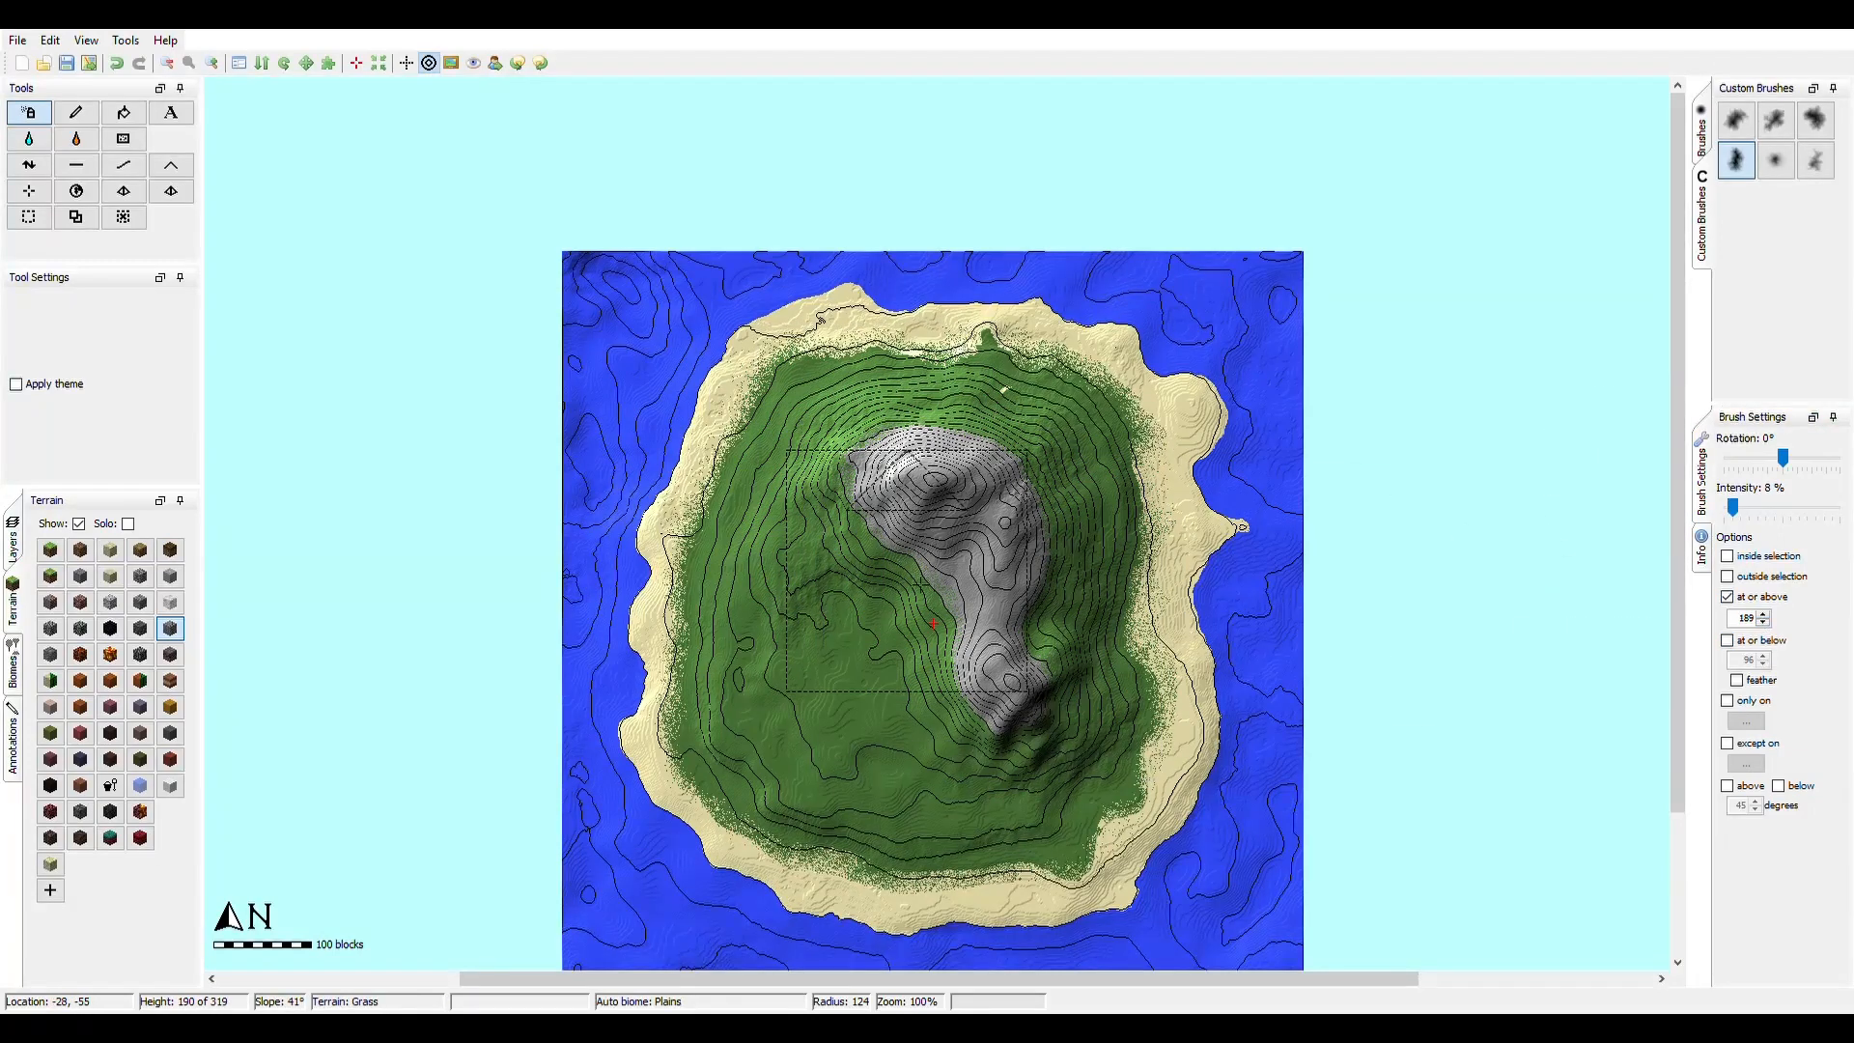
pyautogui.scroll(4, 920, 580)
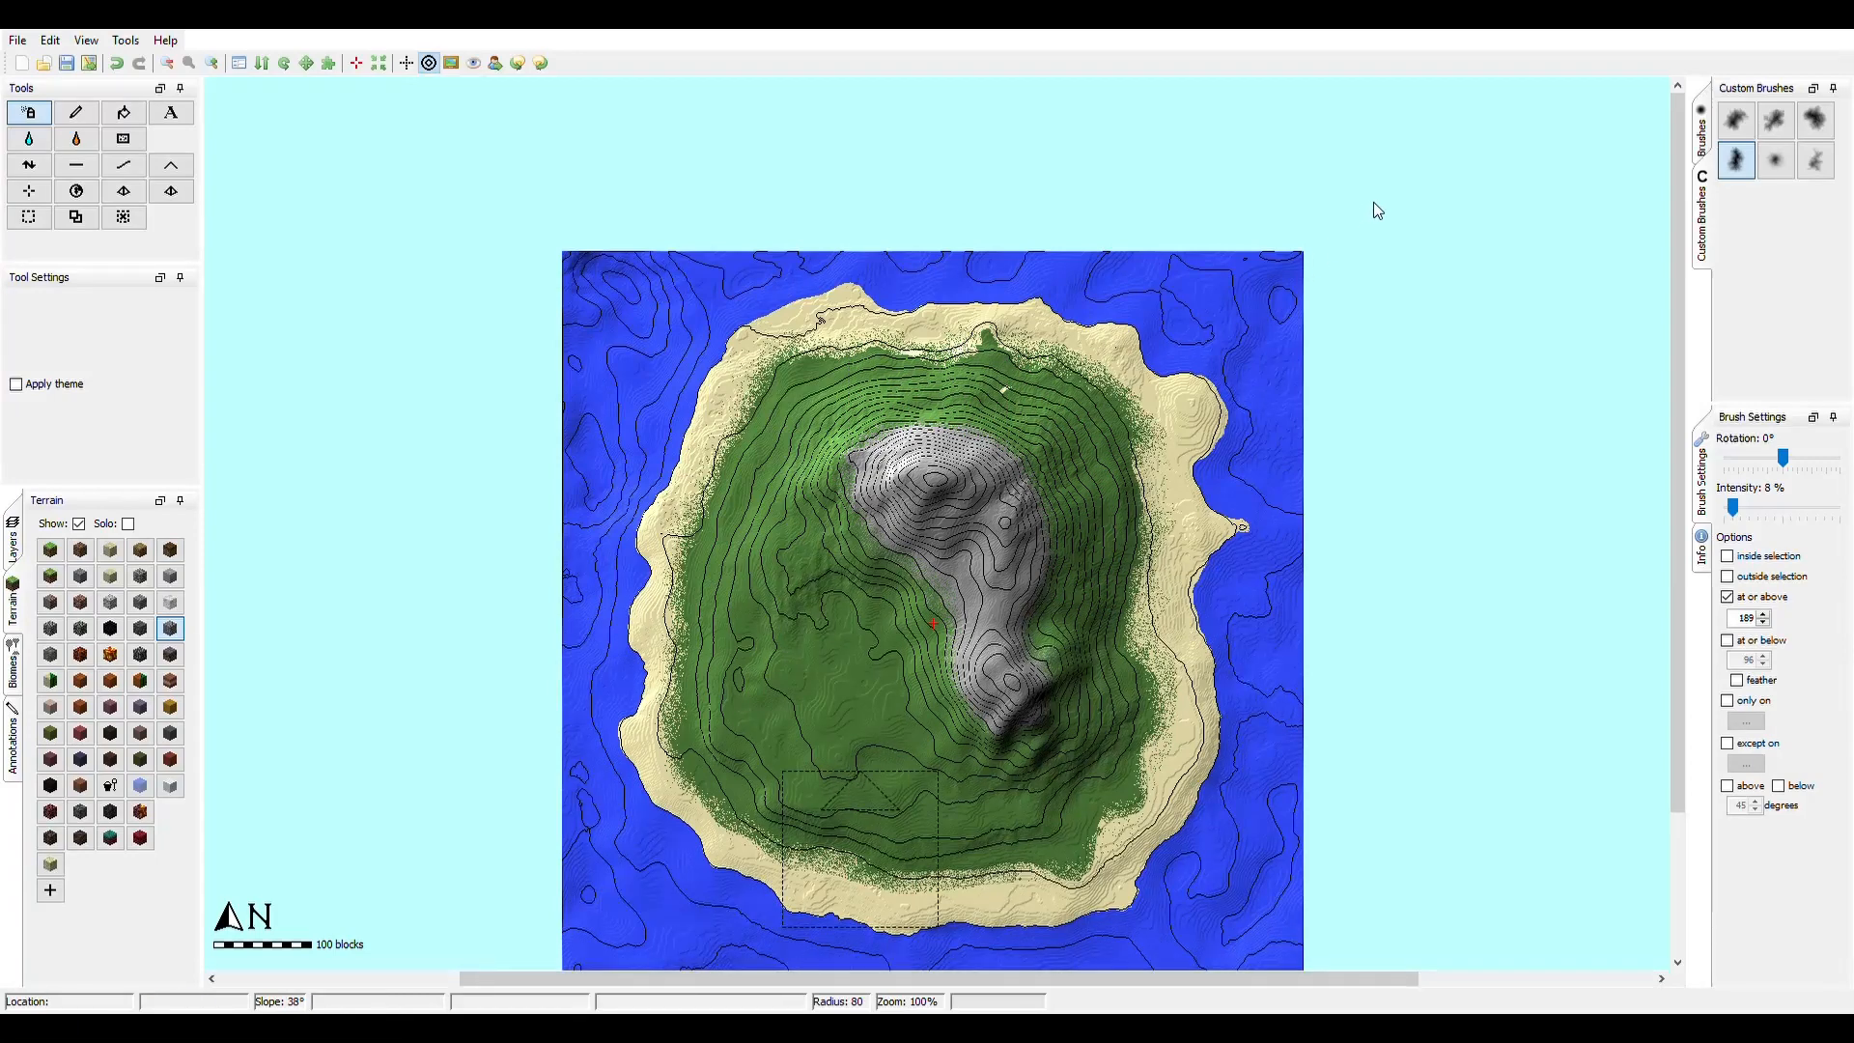
# - Touch up the rock-to-grass transition with a radius 22 brush, increasing the intensity to 22%
pyautogui.keyDown('ctrl'); pyautogui.scroll(1, 966, 583); pyautogui.keyUp('ctrl')
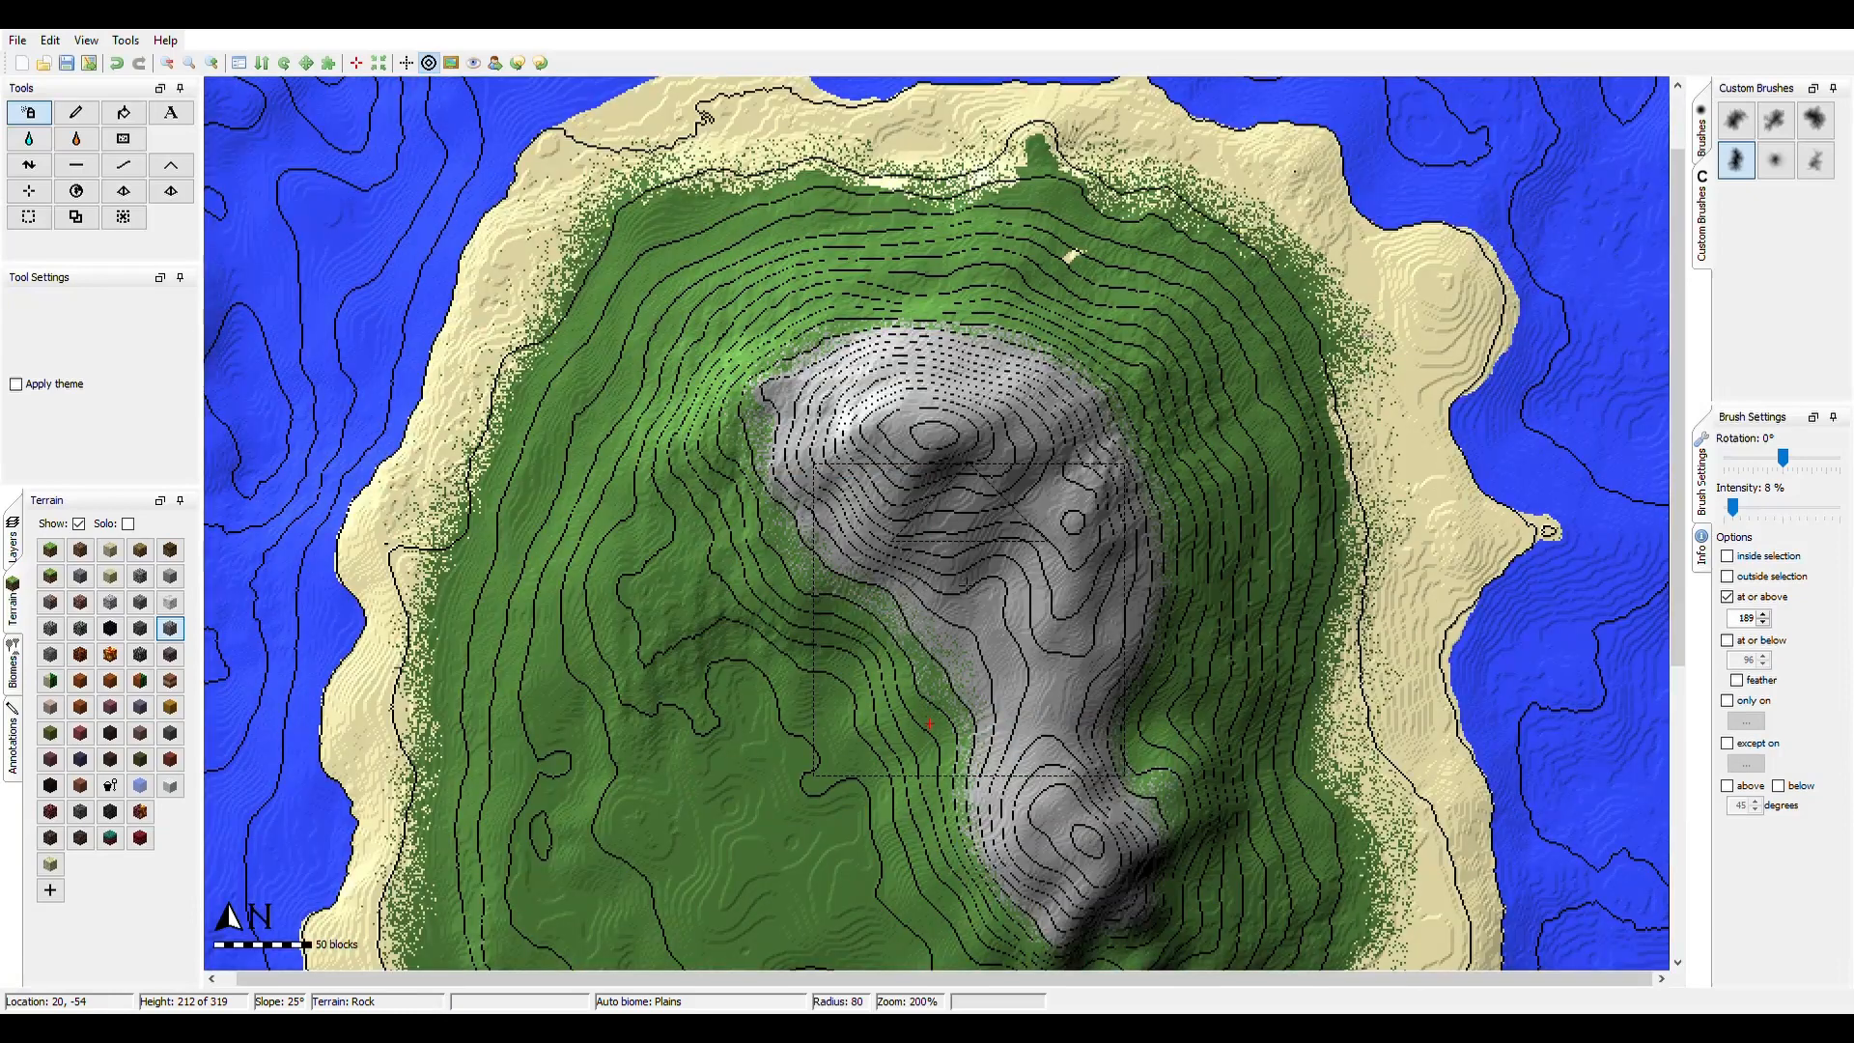
pyautogui.scroll(-11, 972, 604)
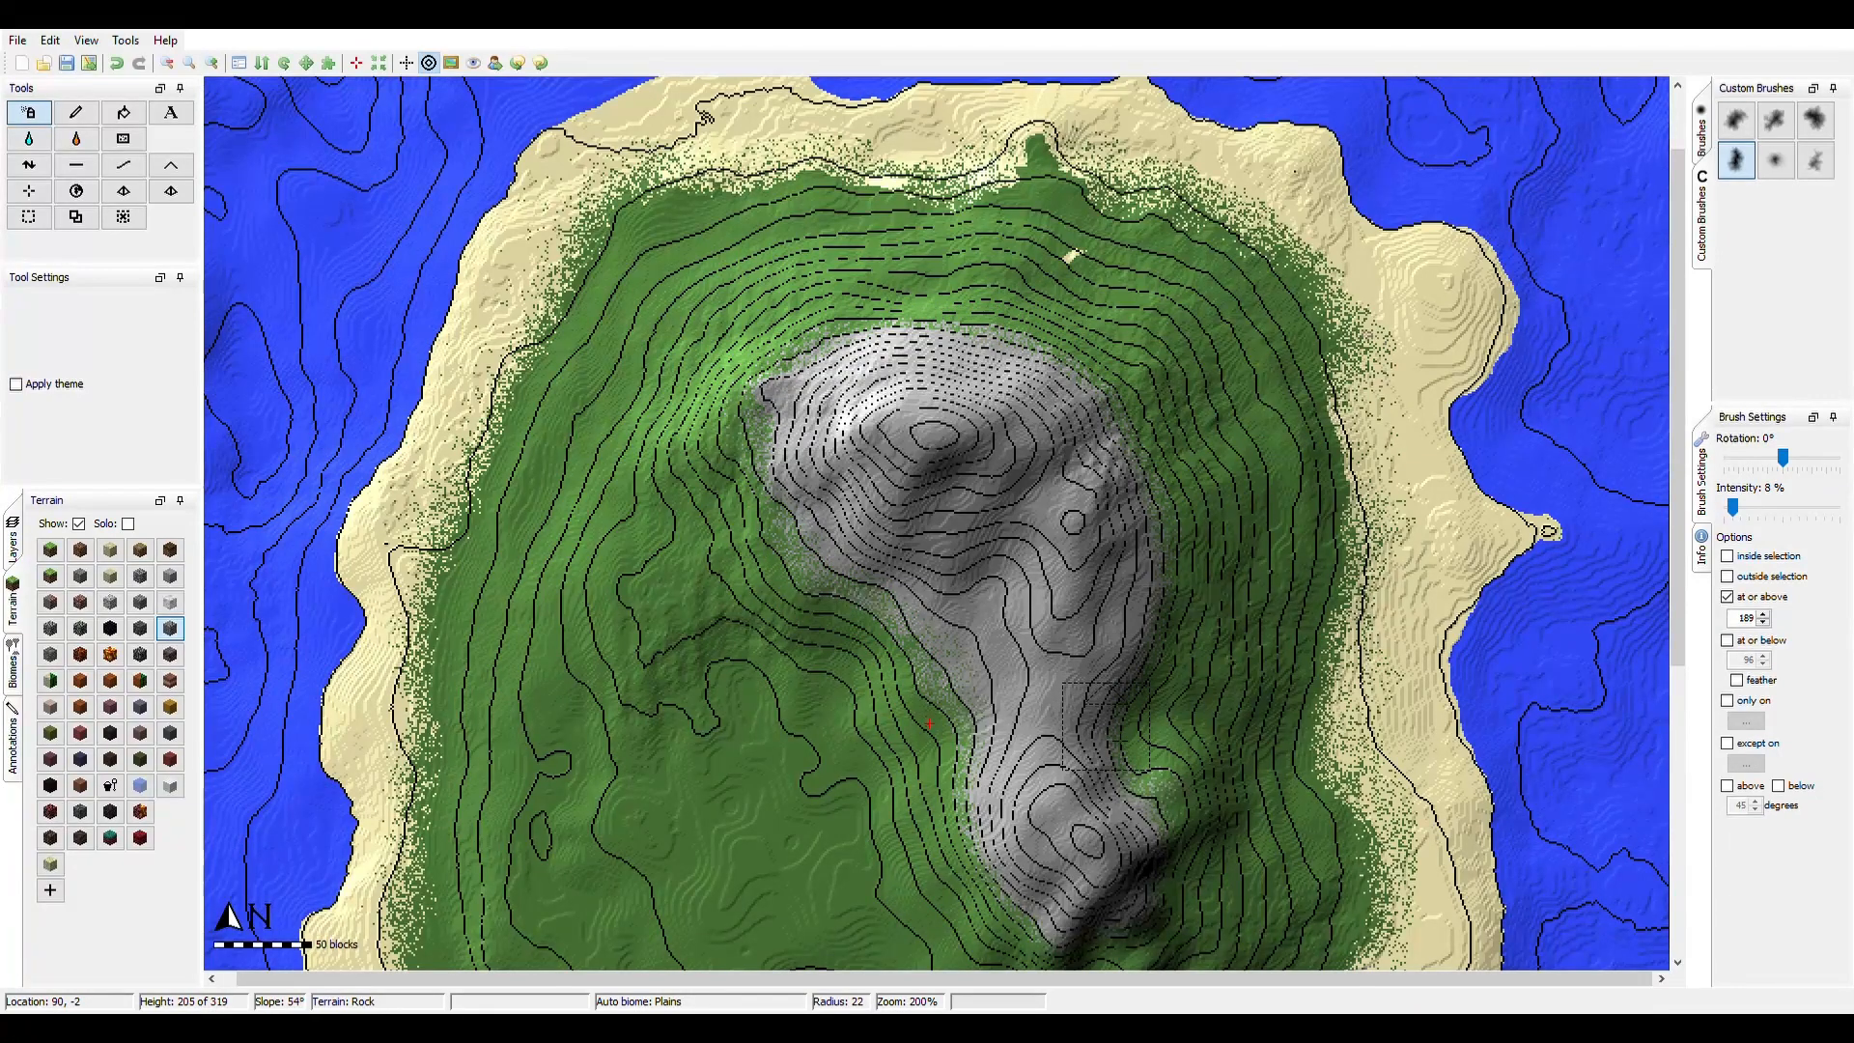
pyautogui.click(1809, 514)
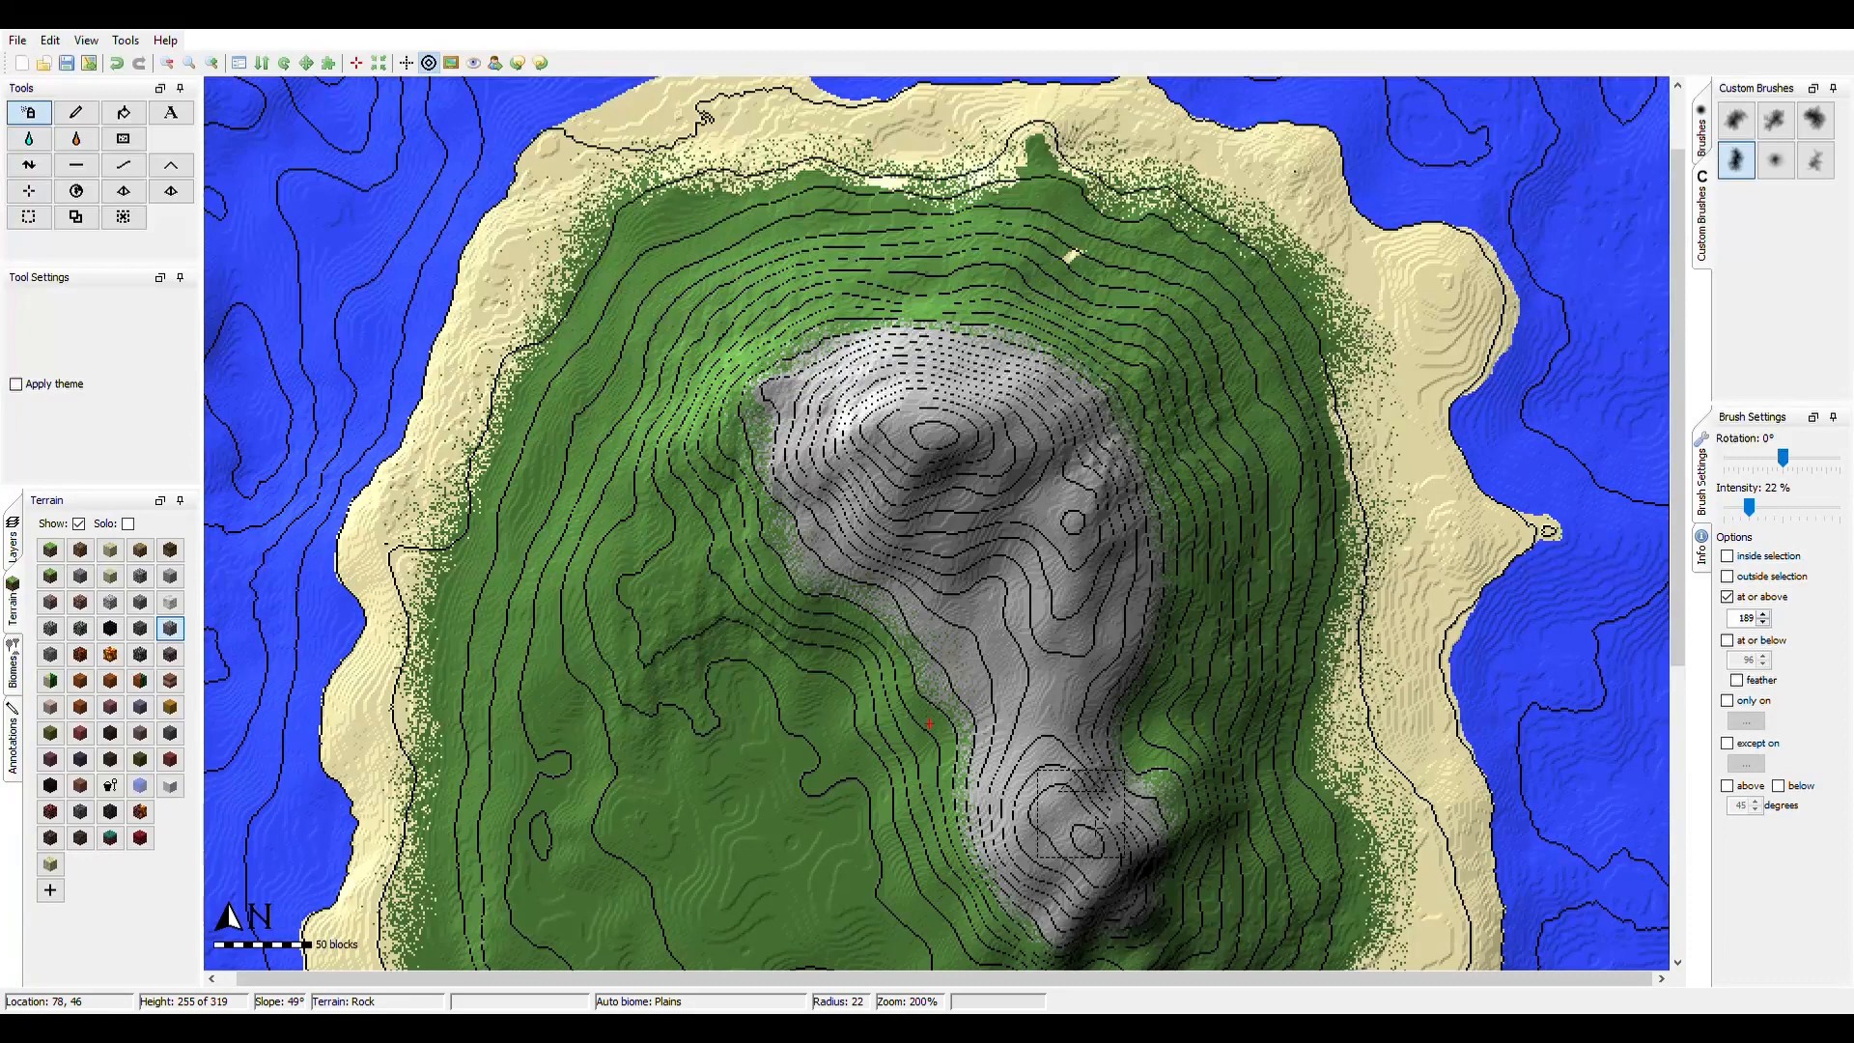
# - Spray deep snow onto the main summit and southeastern peak at 22% intensity and radius 39, limited to heights at or above 255
pyautogui.scroll(-1, 1079, 818)
pyautogui.click(1754, 619)
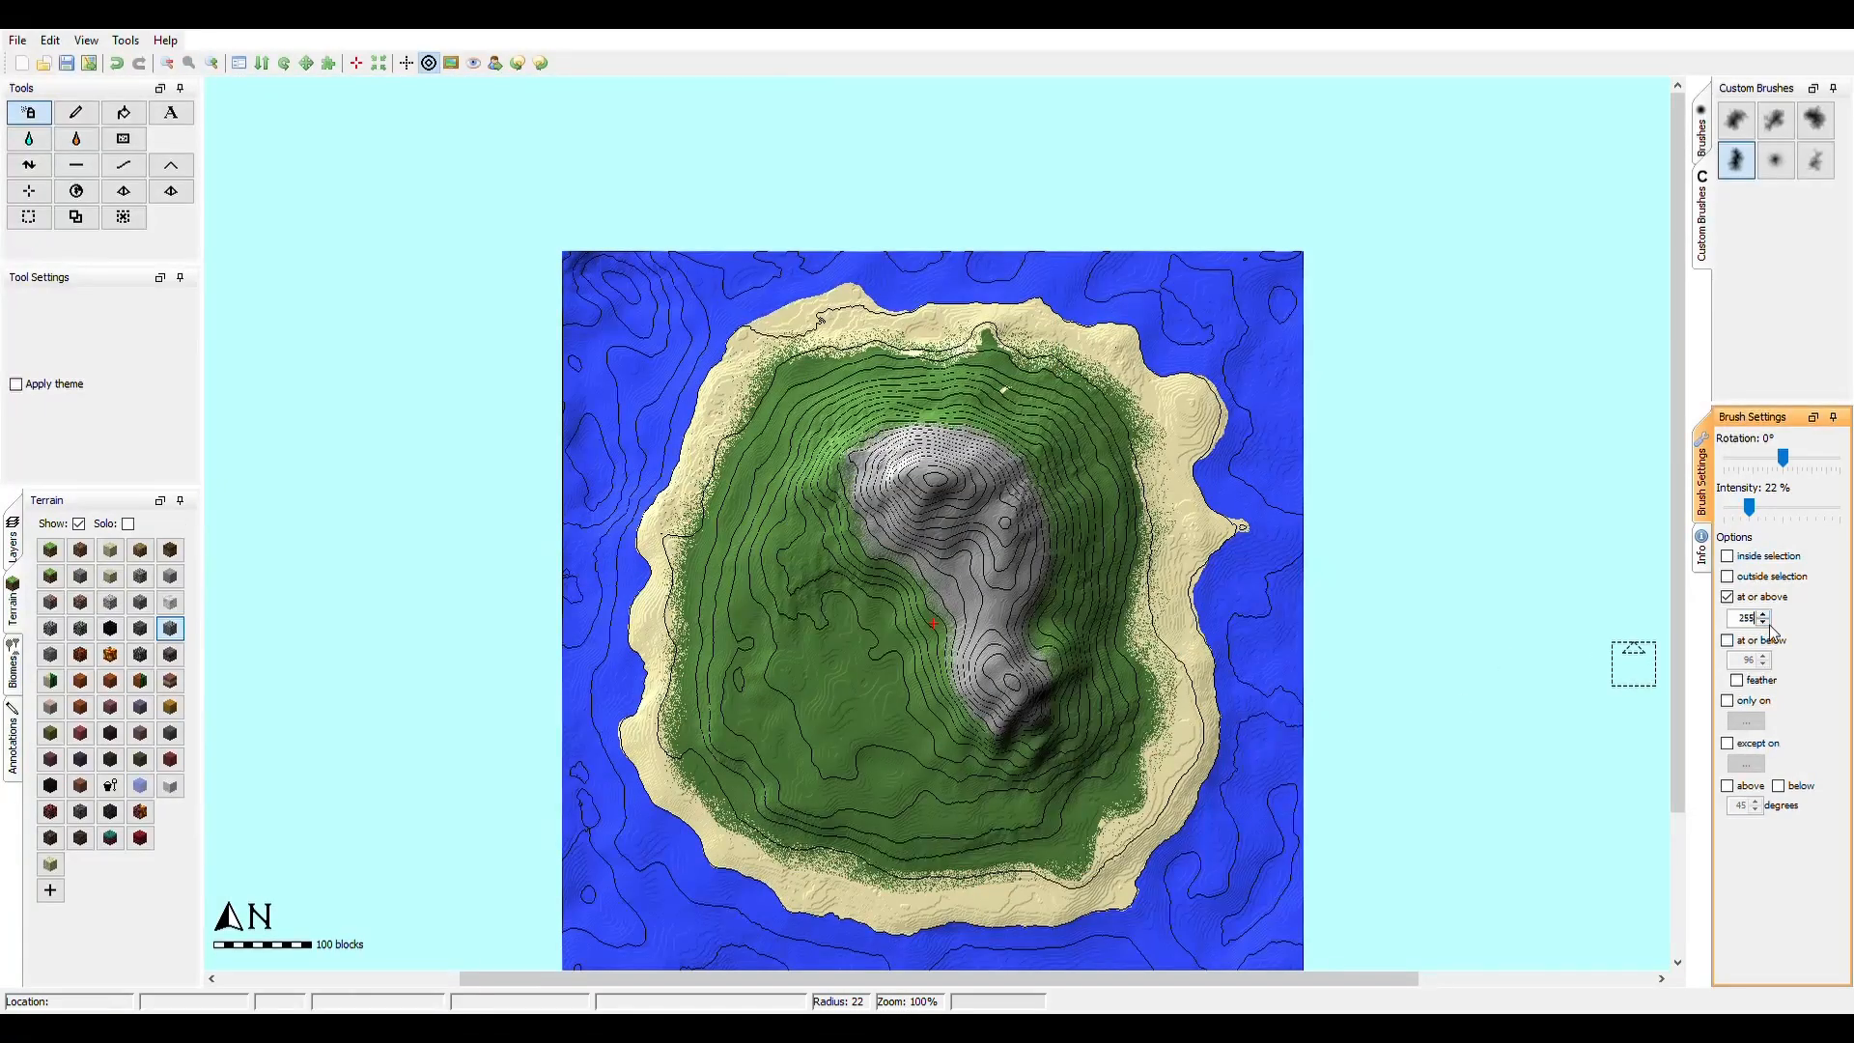
pyautogui.click(171, 787)
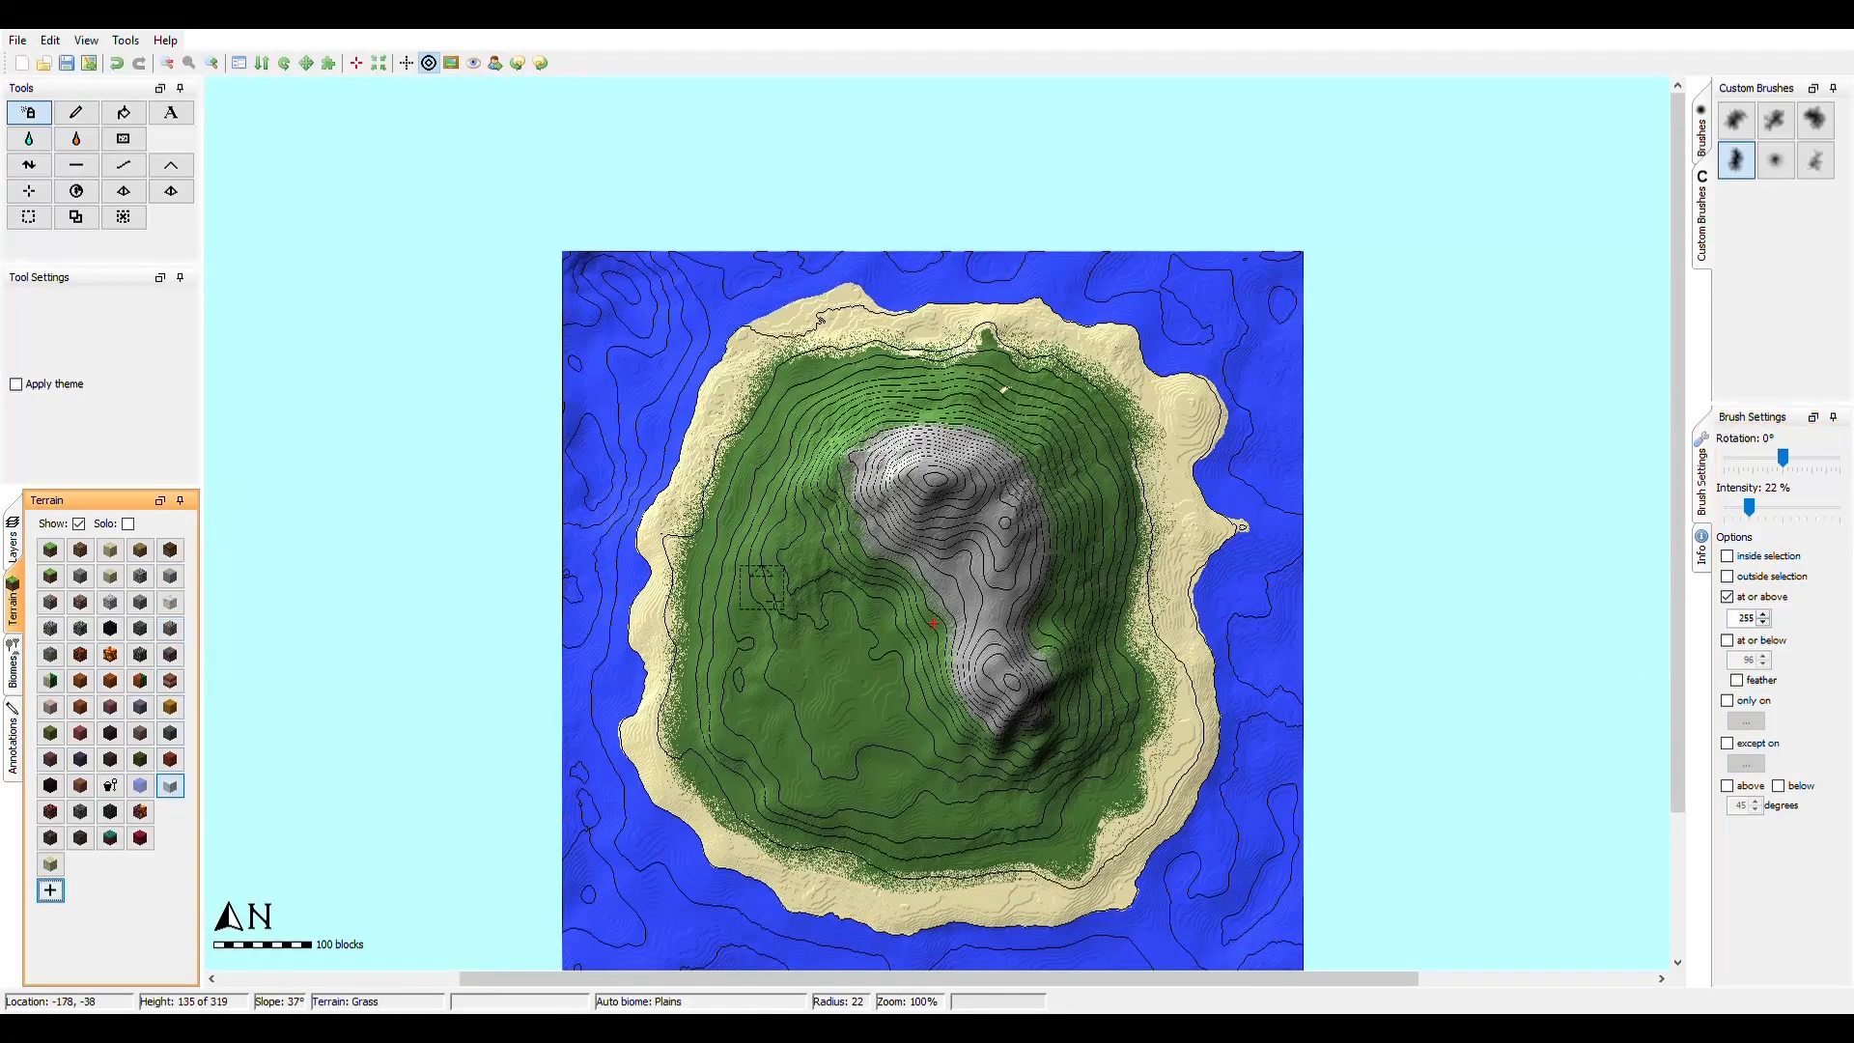
pyautogui.moveTo(951, 465); pyautogui.dragTo(938, 487)
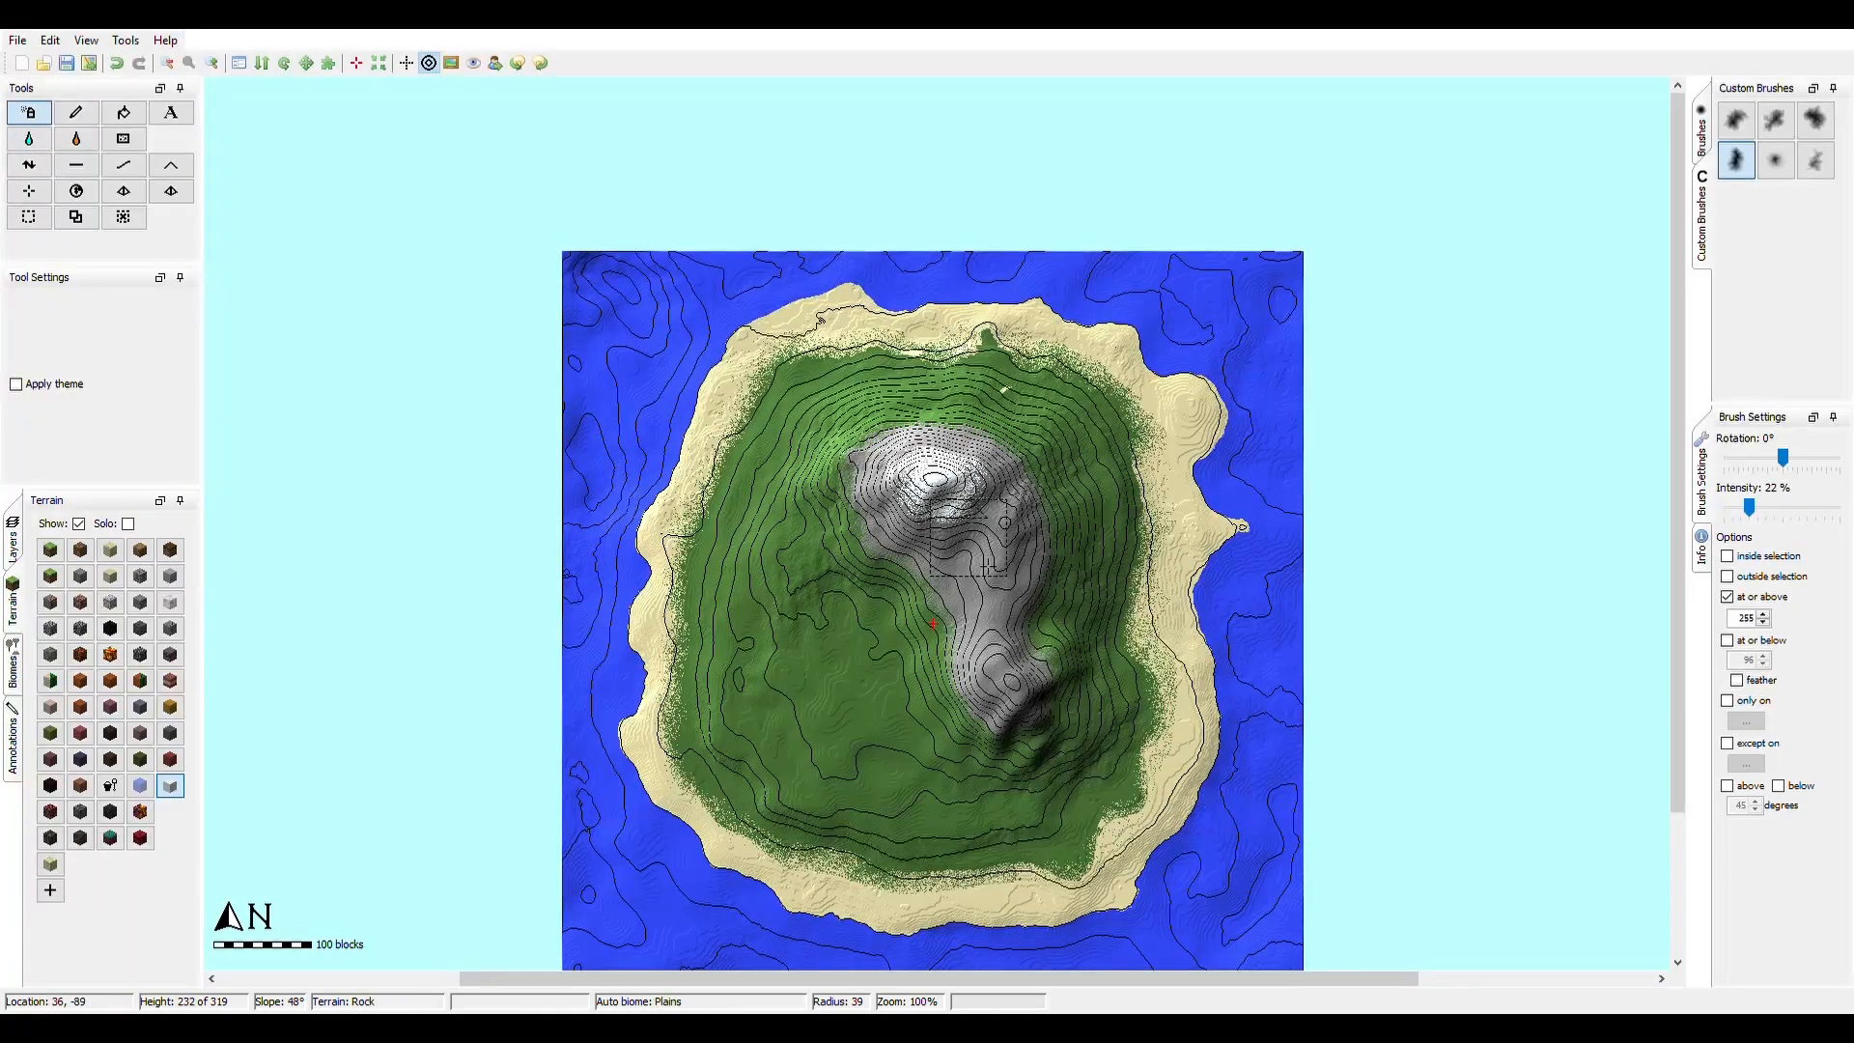
pyautogui.moveTo(1029, 689); pyautogui.dragTo(1010, 682)
# - Lower the height limit to 239 and scatter deep snow farther down both peaks with brush radii 39 and 18
pyautogui.click(1766, 623)
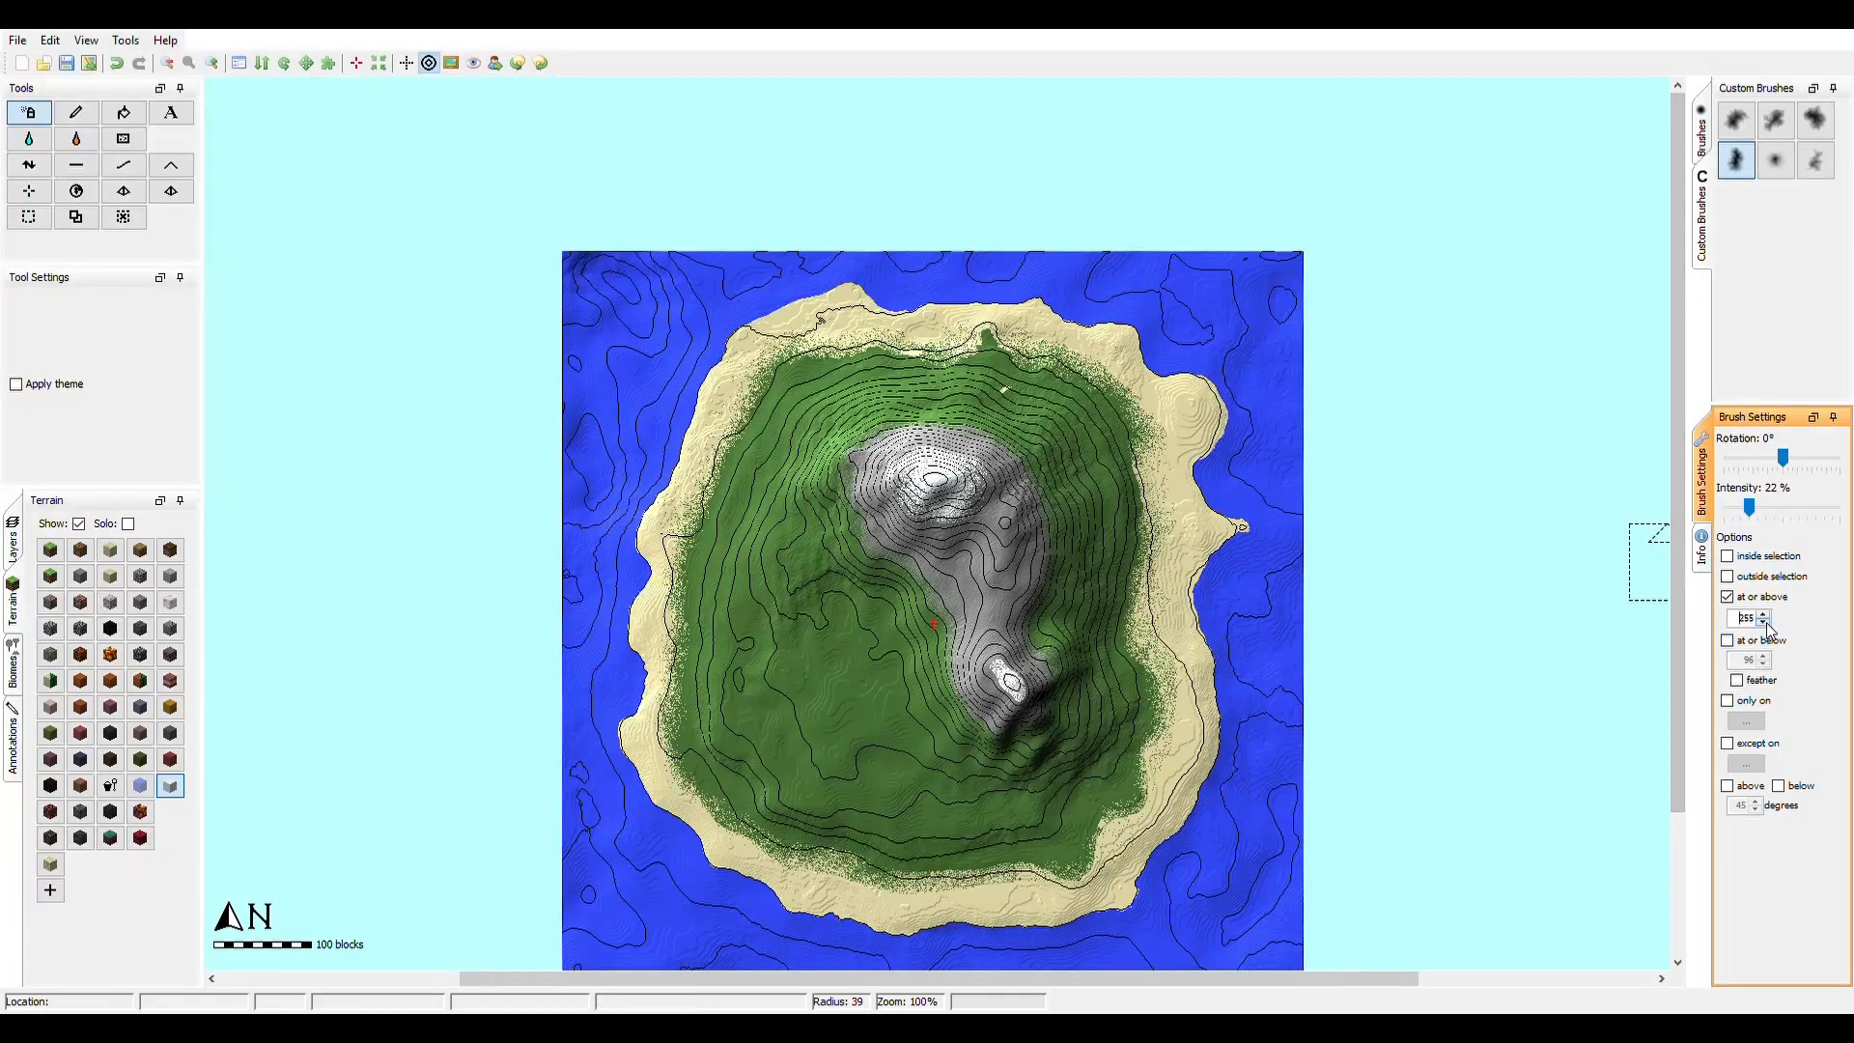
pyautogui.click(1765, 623)
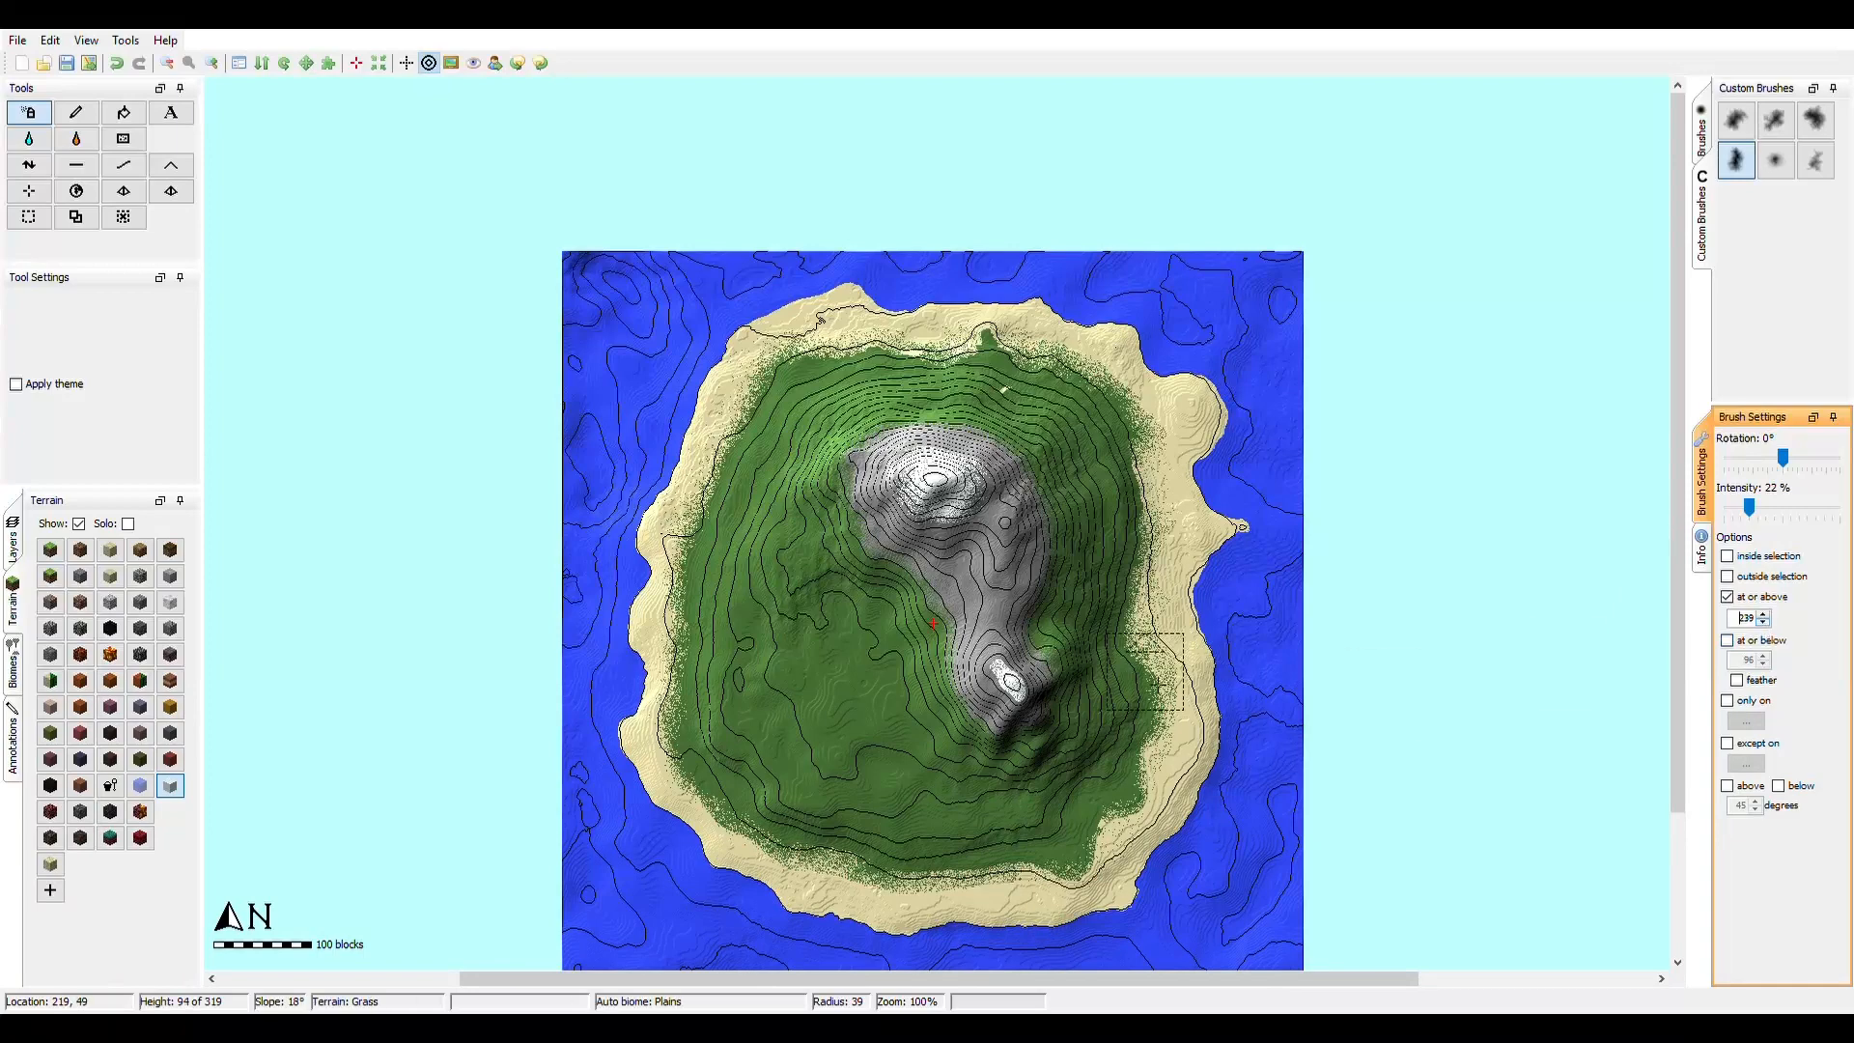
pyautogui.moveTo(1023, 687); pyautogui.dragTo(1012, 681)
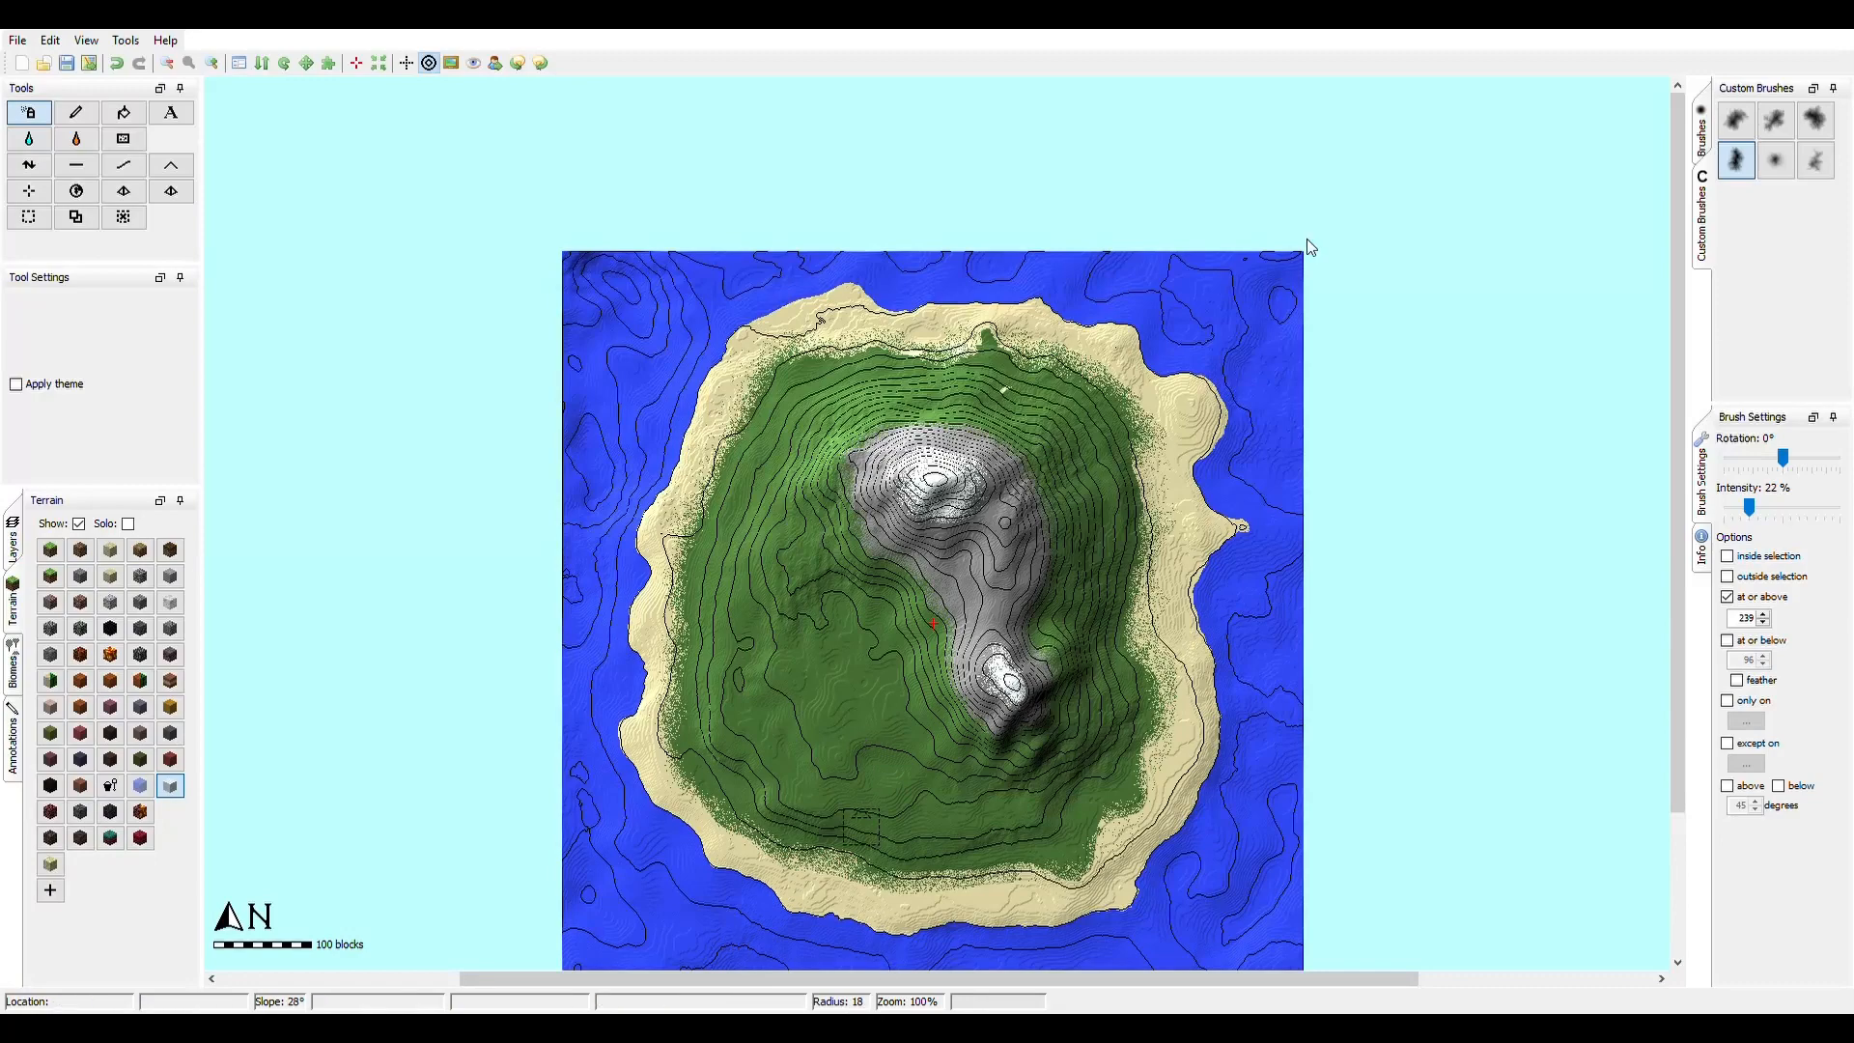
# - Fill in the southeastern peak's snow cap with small brush strokes, ending at radius 9 and 100% intensity
pyautogui.keyDown('ctrl'); pyautogui.scroll(2, 1159, 531); pyautogui.keyUp('ctrl')
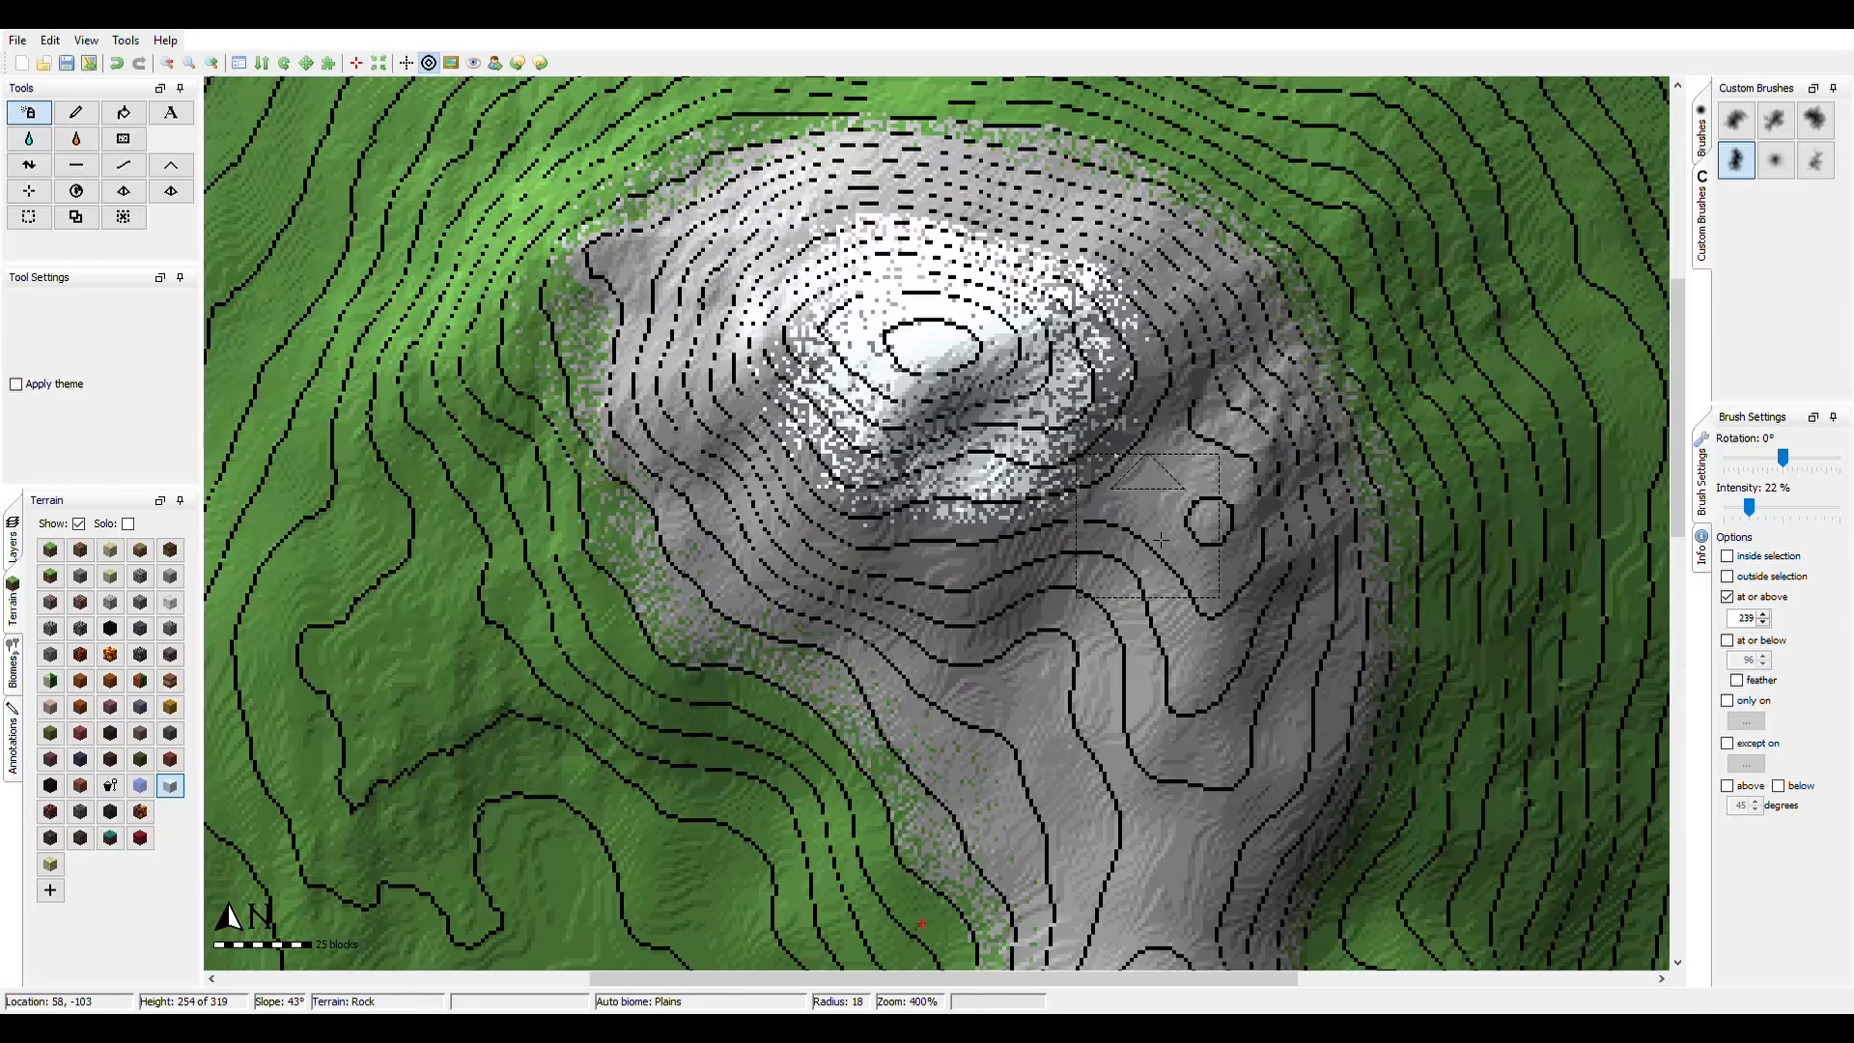
pyautogui.scroll(-5, 1275, 299)
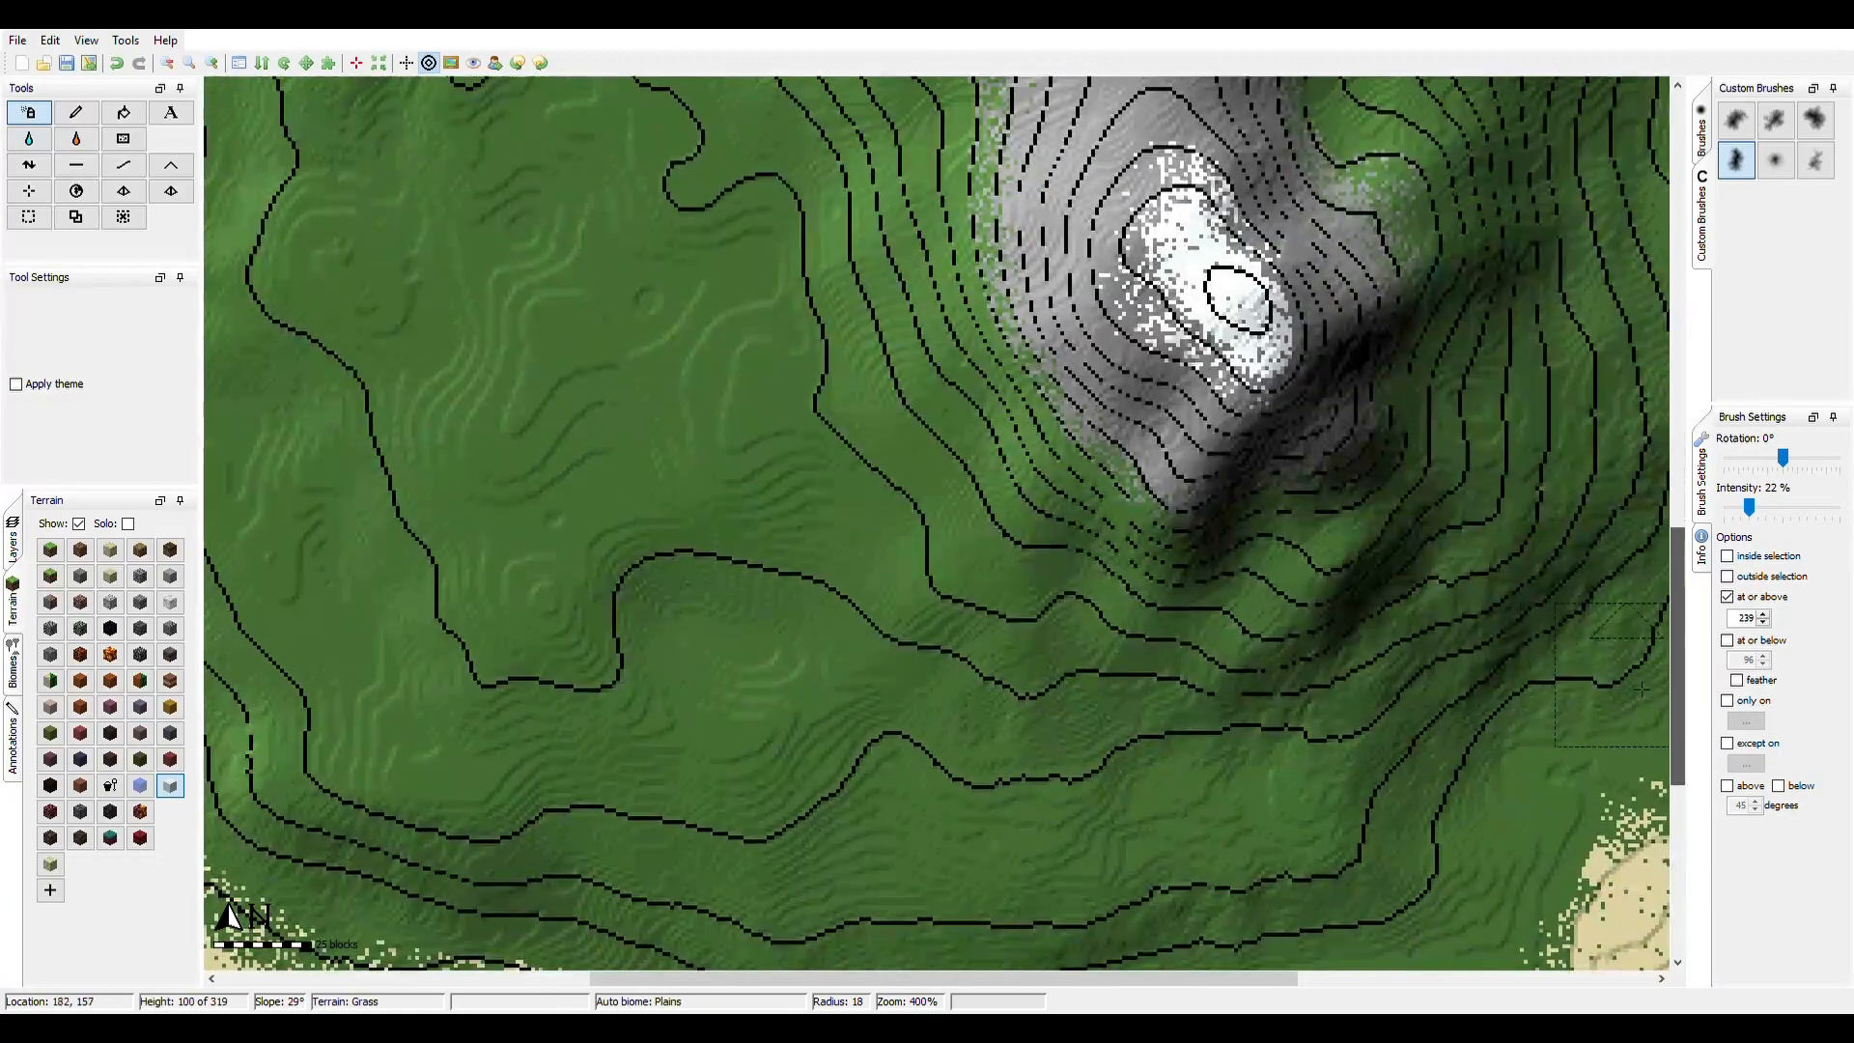
pyautogui.scroll(1, 1236, 224)
pyautogui.moveTo(1220, 222)
pyautogui.mouseDown()
pyautogui.moveTo(1295, 341)
pyautogui.moveTo(1173, 265)
pyautogui.moveTo(1162, 237)
pyautogui.moveTo(1125, 251)
pyautogui.moveTo(1140, 290)
pyautogui.moveTo(1207, 281)
pyautogui.moveTo(1255, 299)
pyautogui.mouseUp()
pyautogui.moveTo(1751, 508); pyautogui.dragTo(1840, 508)
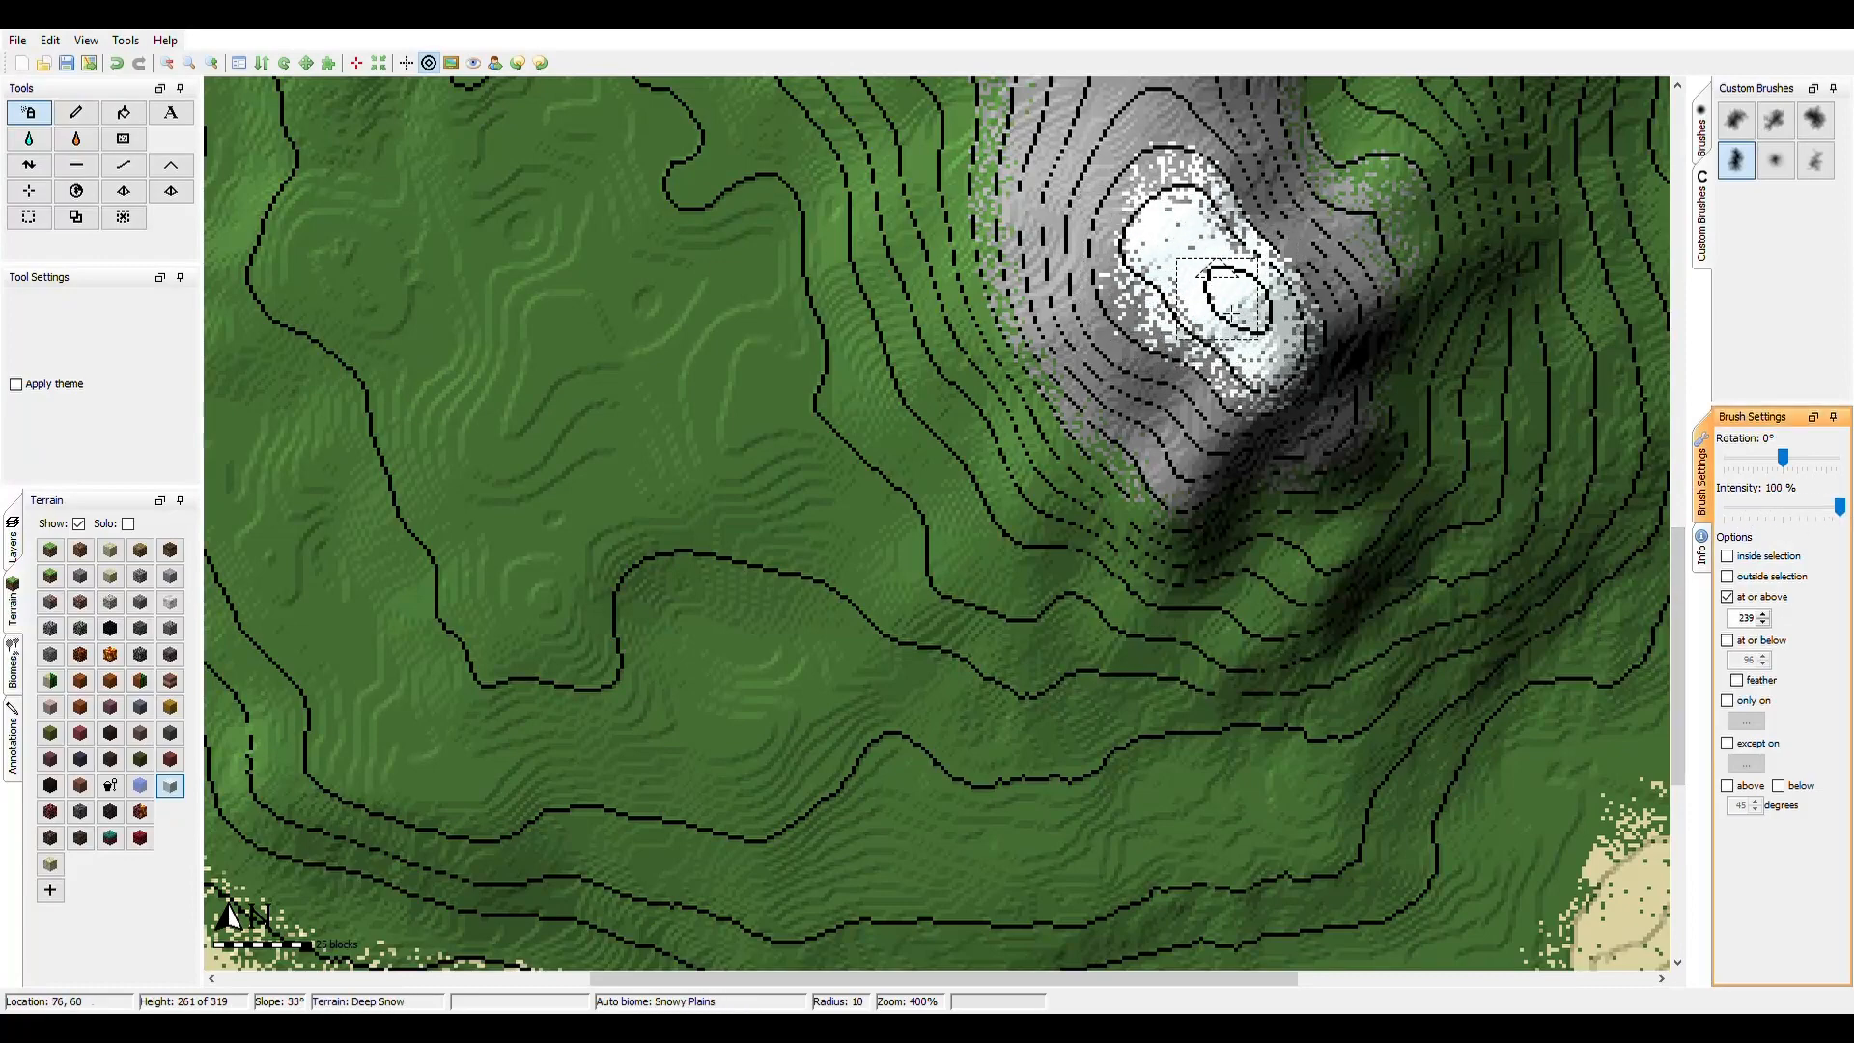
pyautogui.scroll(5, 1246, 317)
pyautogui.moveTo(1202, 267)
pyautogui.mouseDown()
pyautogui.moveTo(1193, 249)
pyautogui.moveTo(1217, 263)
pyautogui.moveTo(1196, 251)
pyautogui.moveTo(1195, 267)
pyautogui.moveTo(1271, 268)
pyautogui.moveTo(1282, 319)
pyautogui.mouseUp()
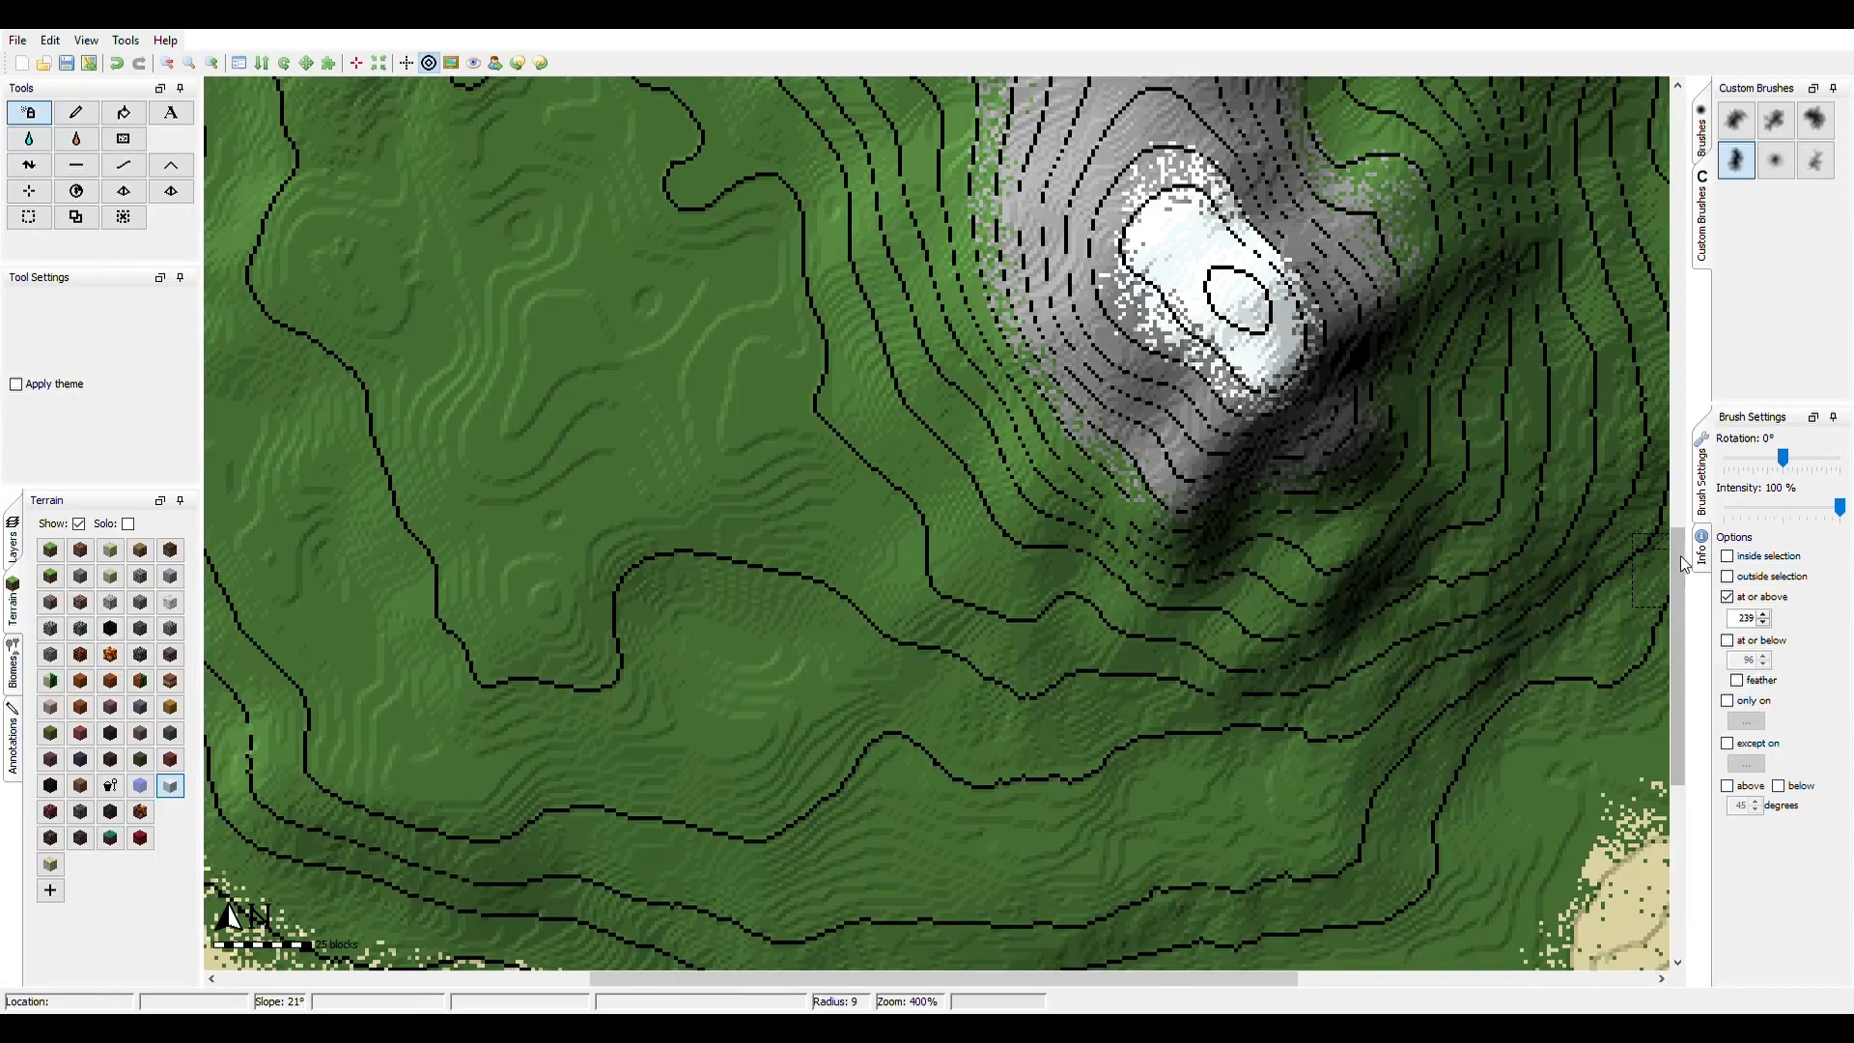
pyautogui.moveTo(1678, 569); pyautogui.dragTo(1646, 233)
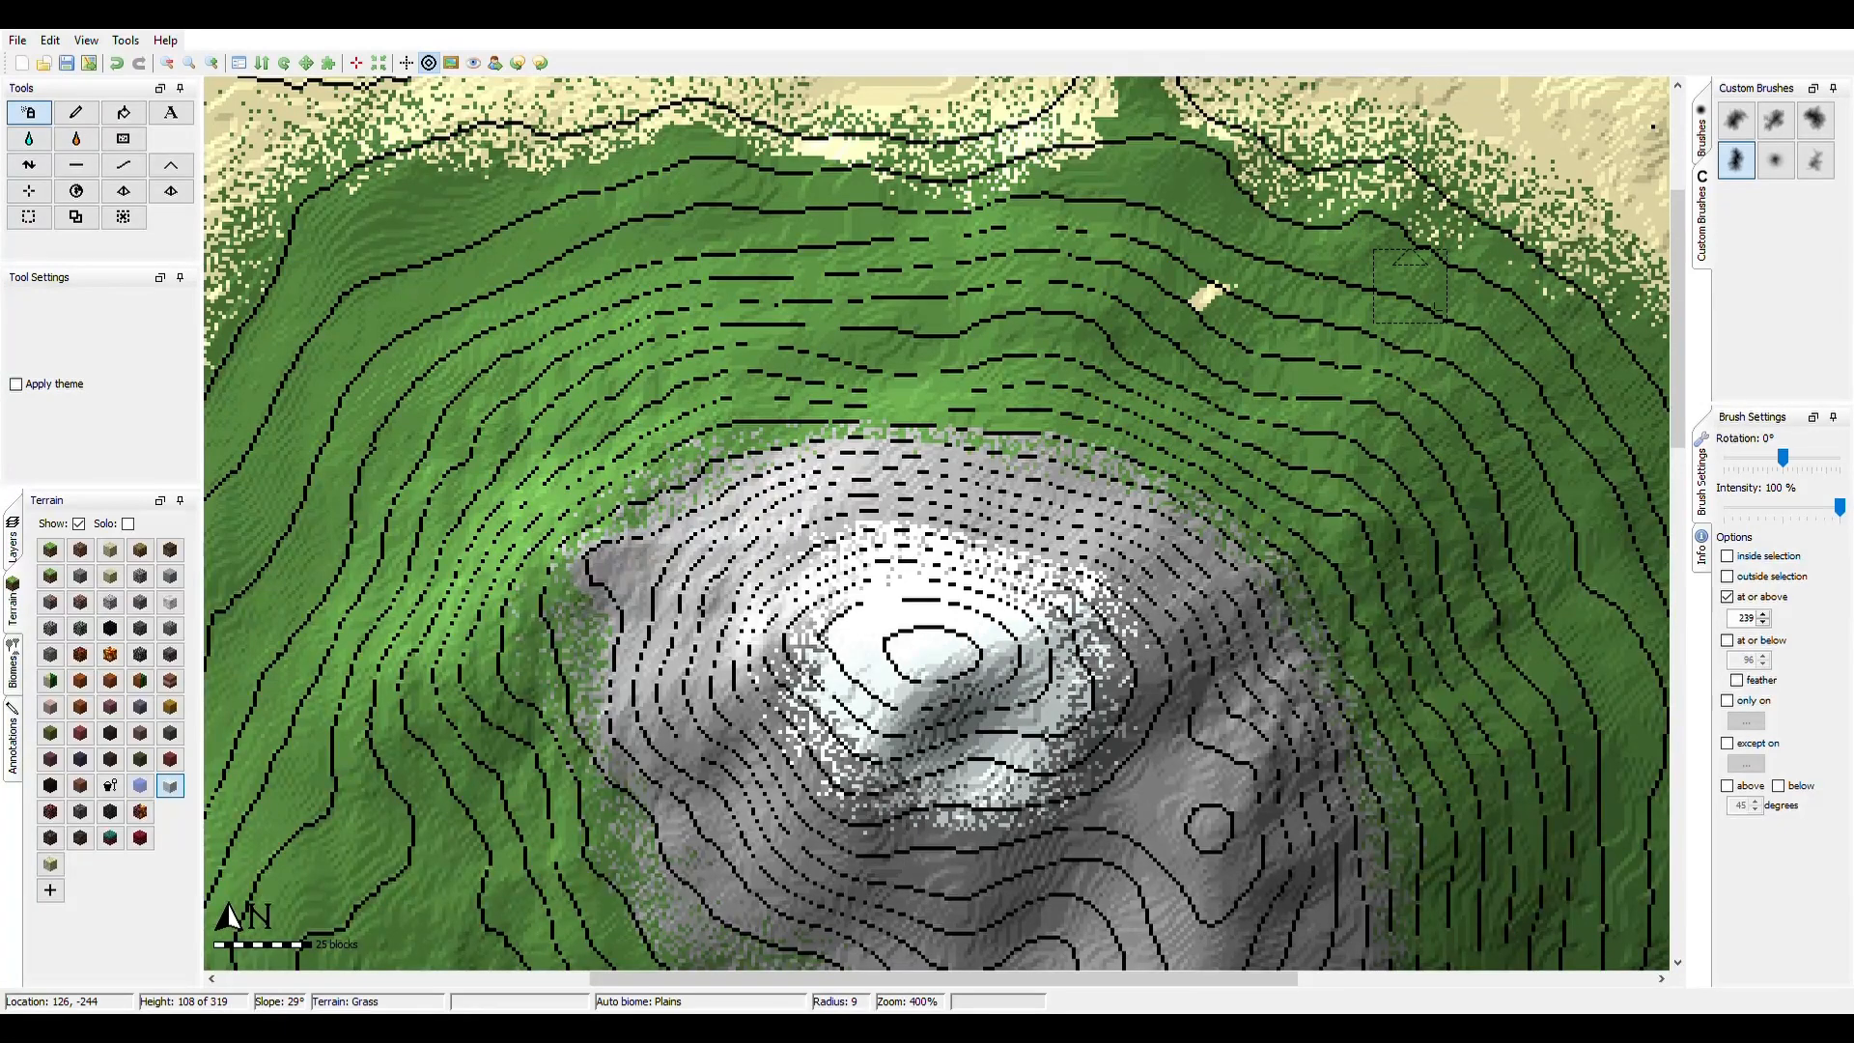
# - Turn off the minimum height limit and spray the Deciduous layer over the western slopes at 100% intensity, starting with radius 22 and enlarging to 94
pyautogui.keyDown('ctrl'); pyautogui.scroll(-1, 1411, 360); pyautogui.keyUp('ctrl')
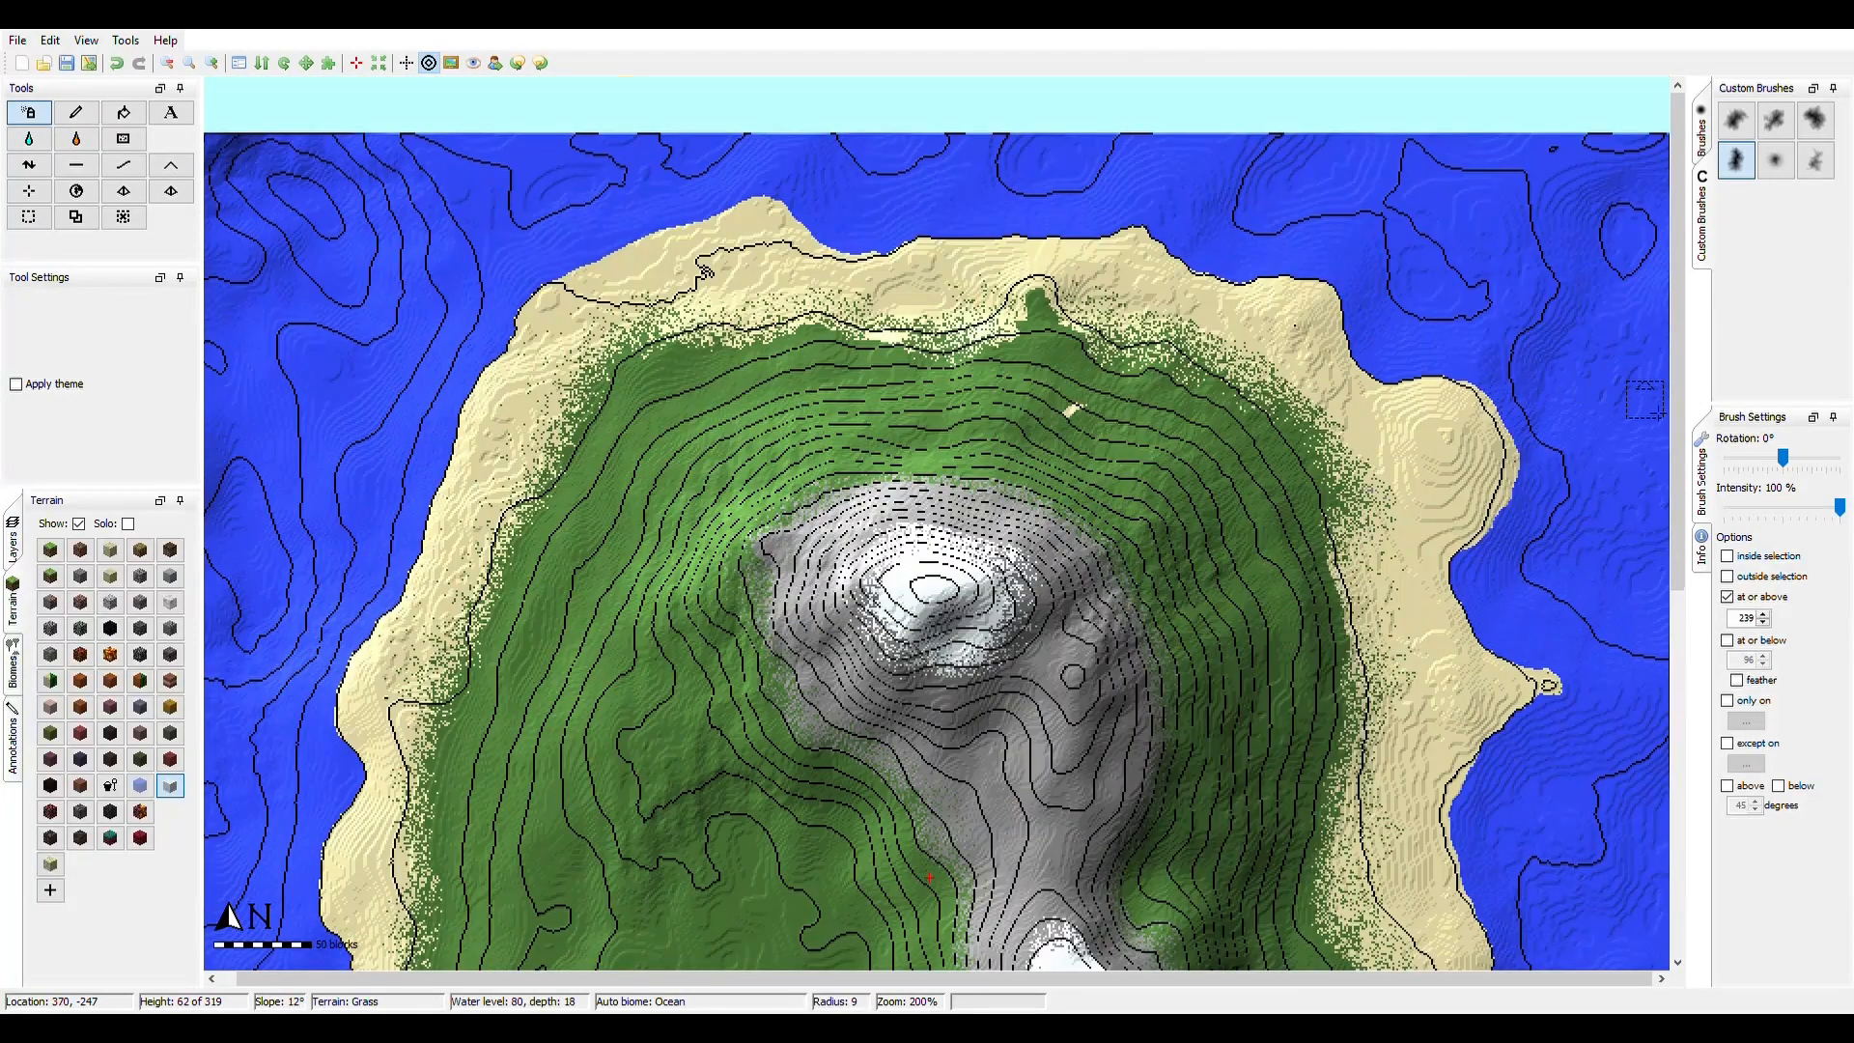
pyautogui.moveTo(1678, 420); pyautogui.dragTo(1679, 580)
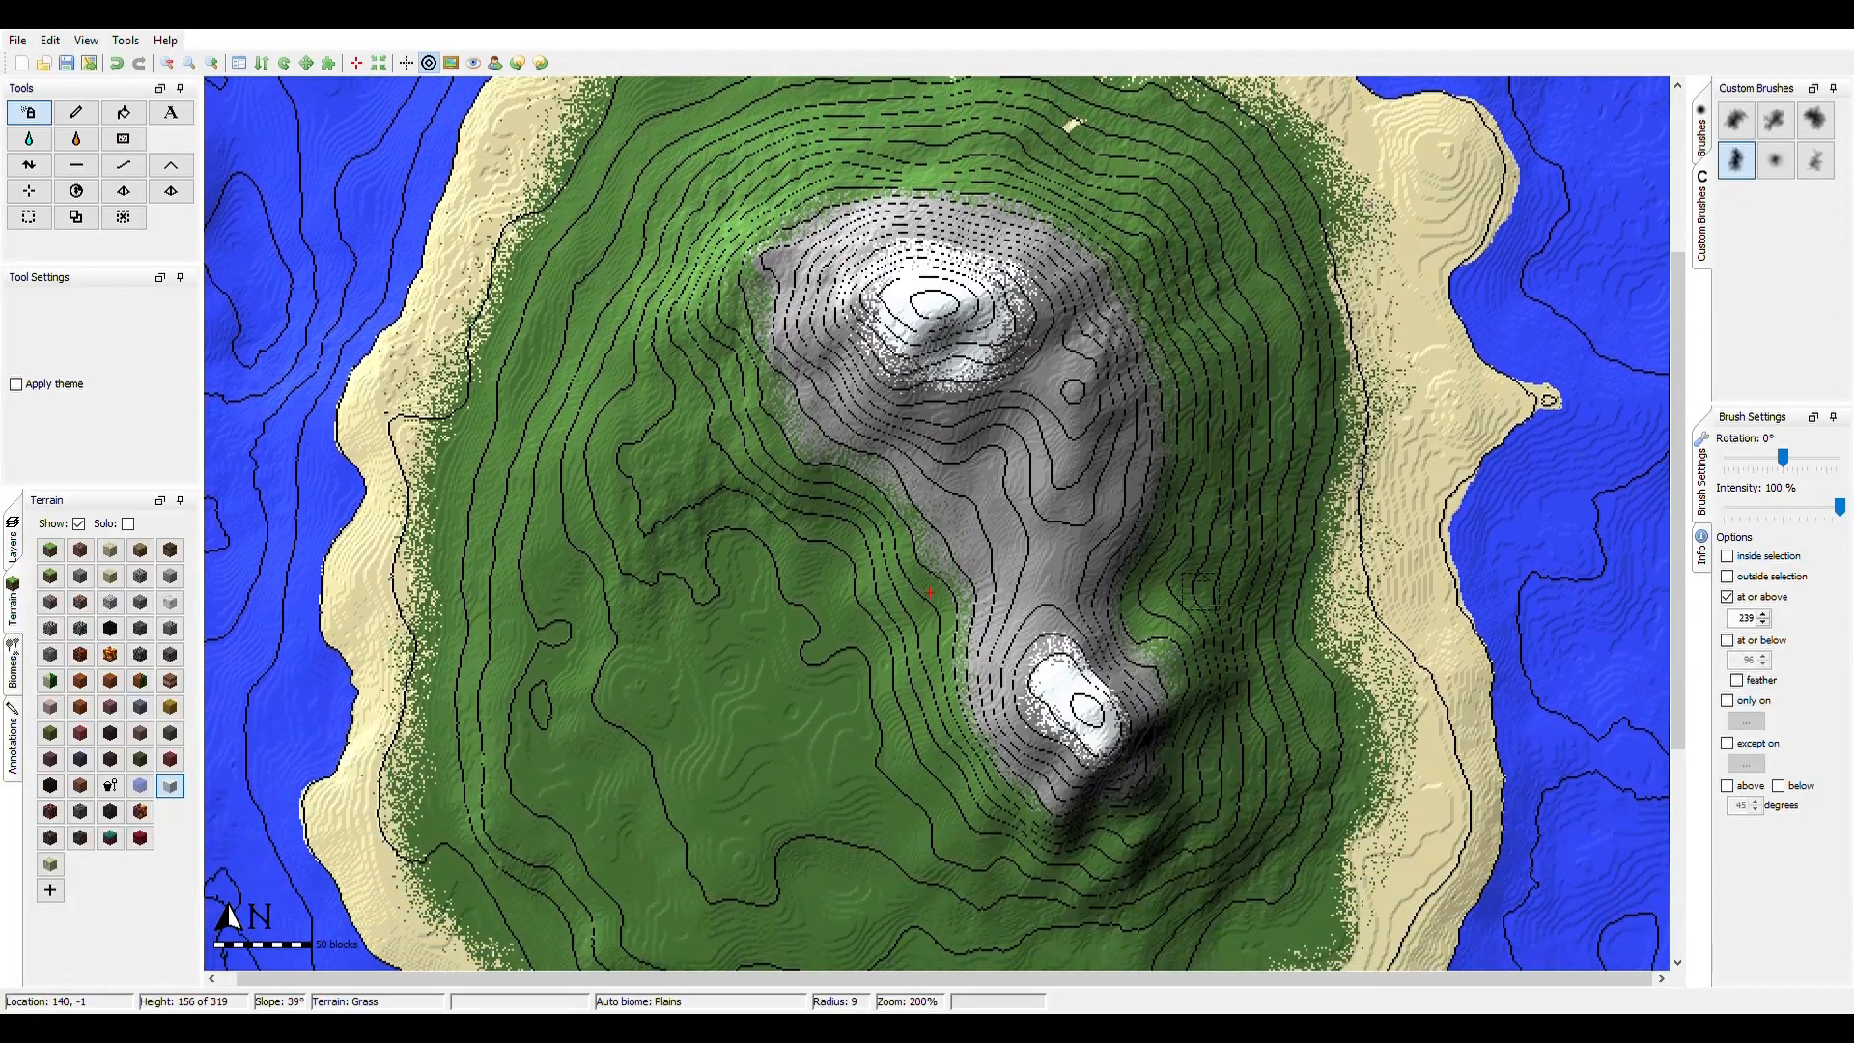
pyautogui.click(1726, 597)
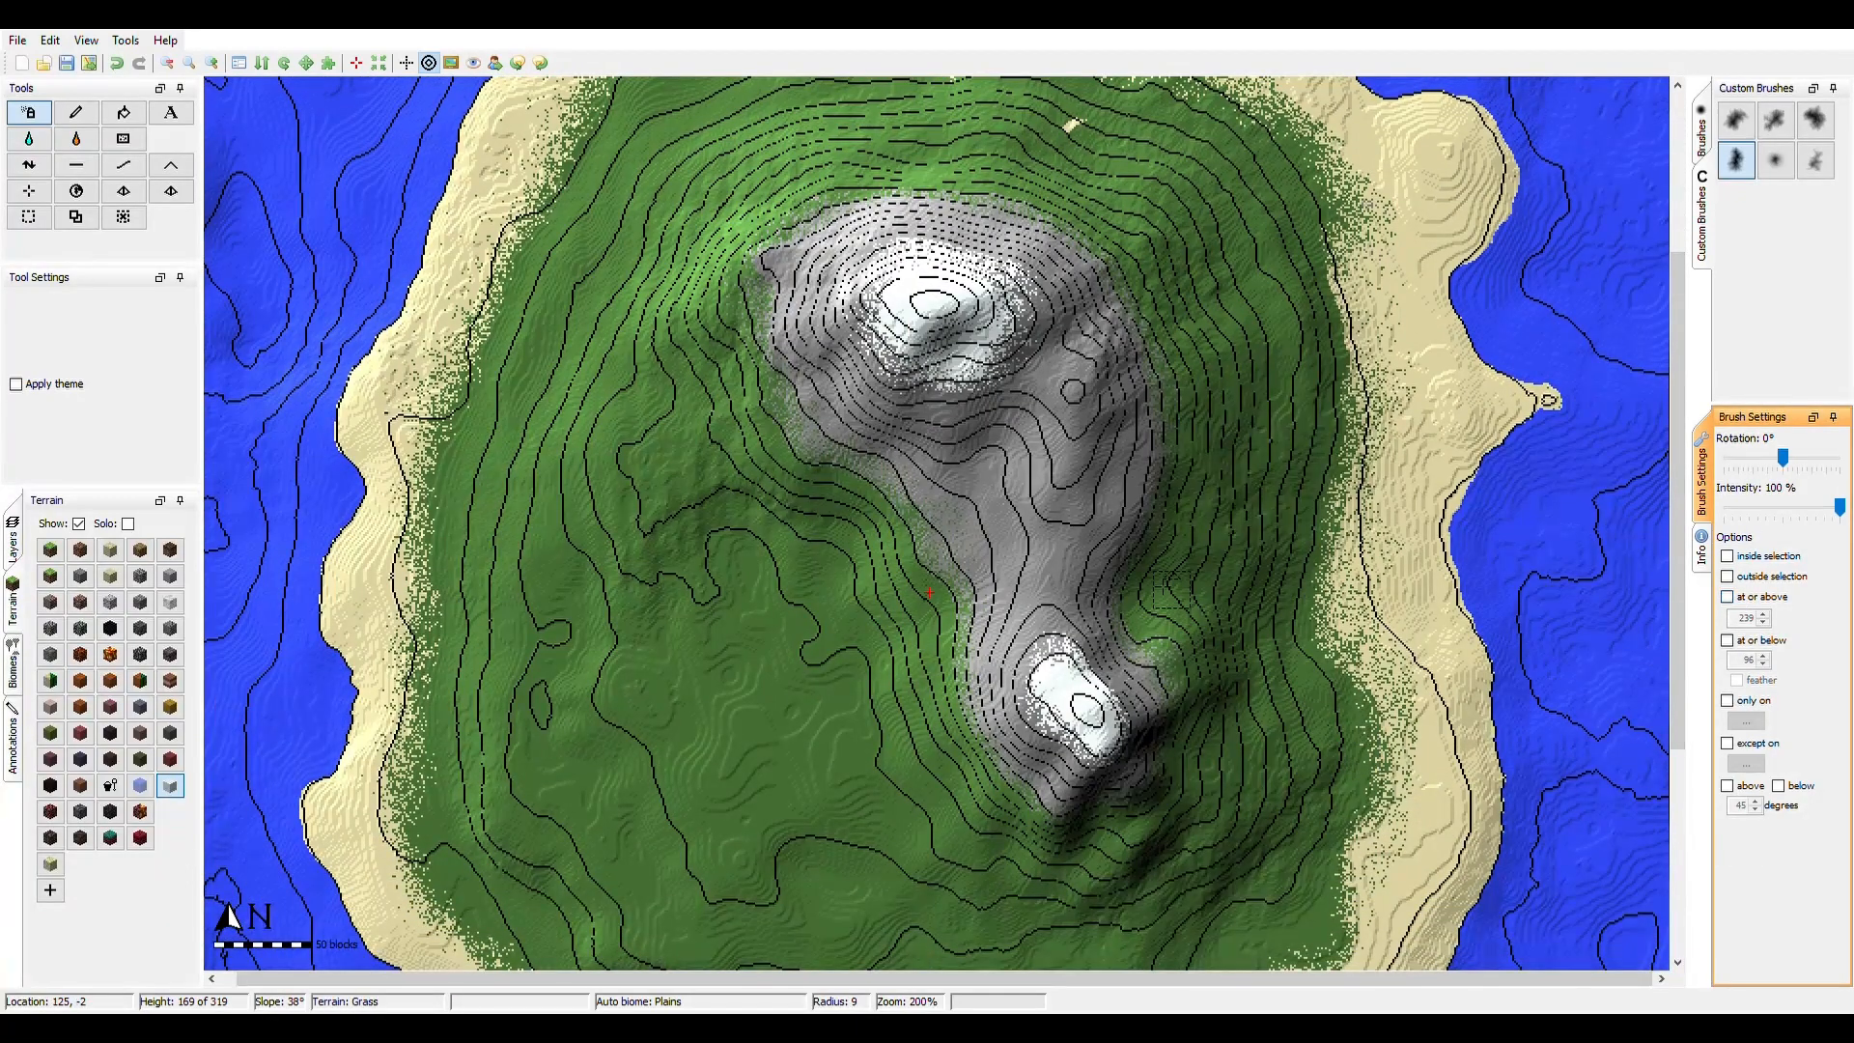
pyautogui.click(10, 536)
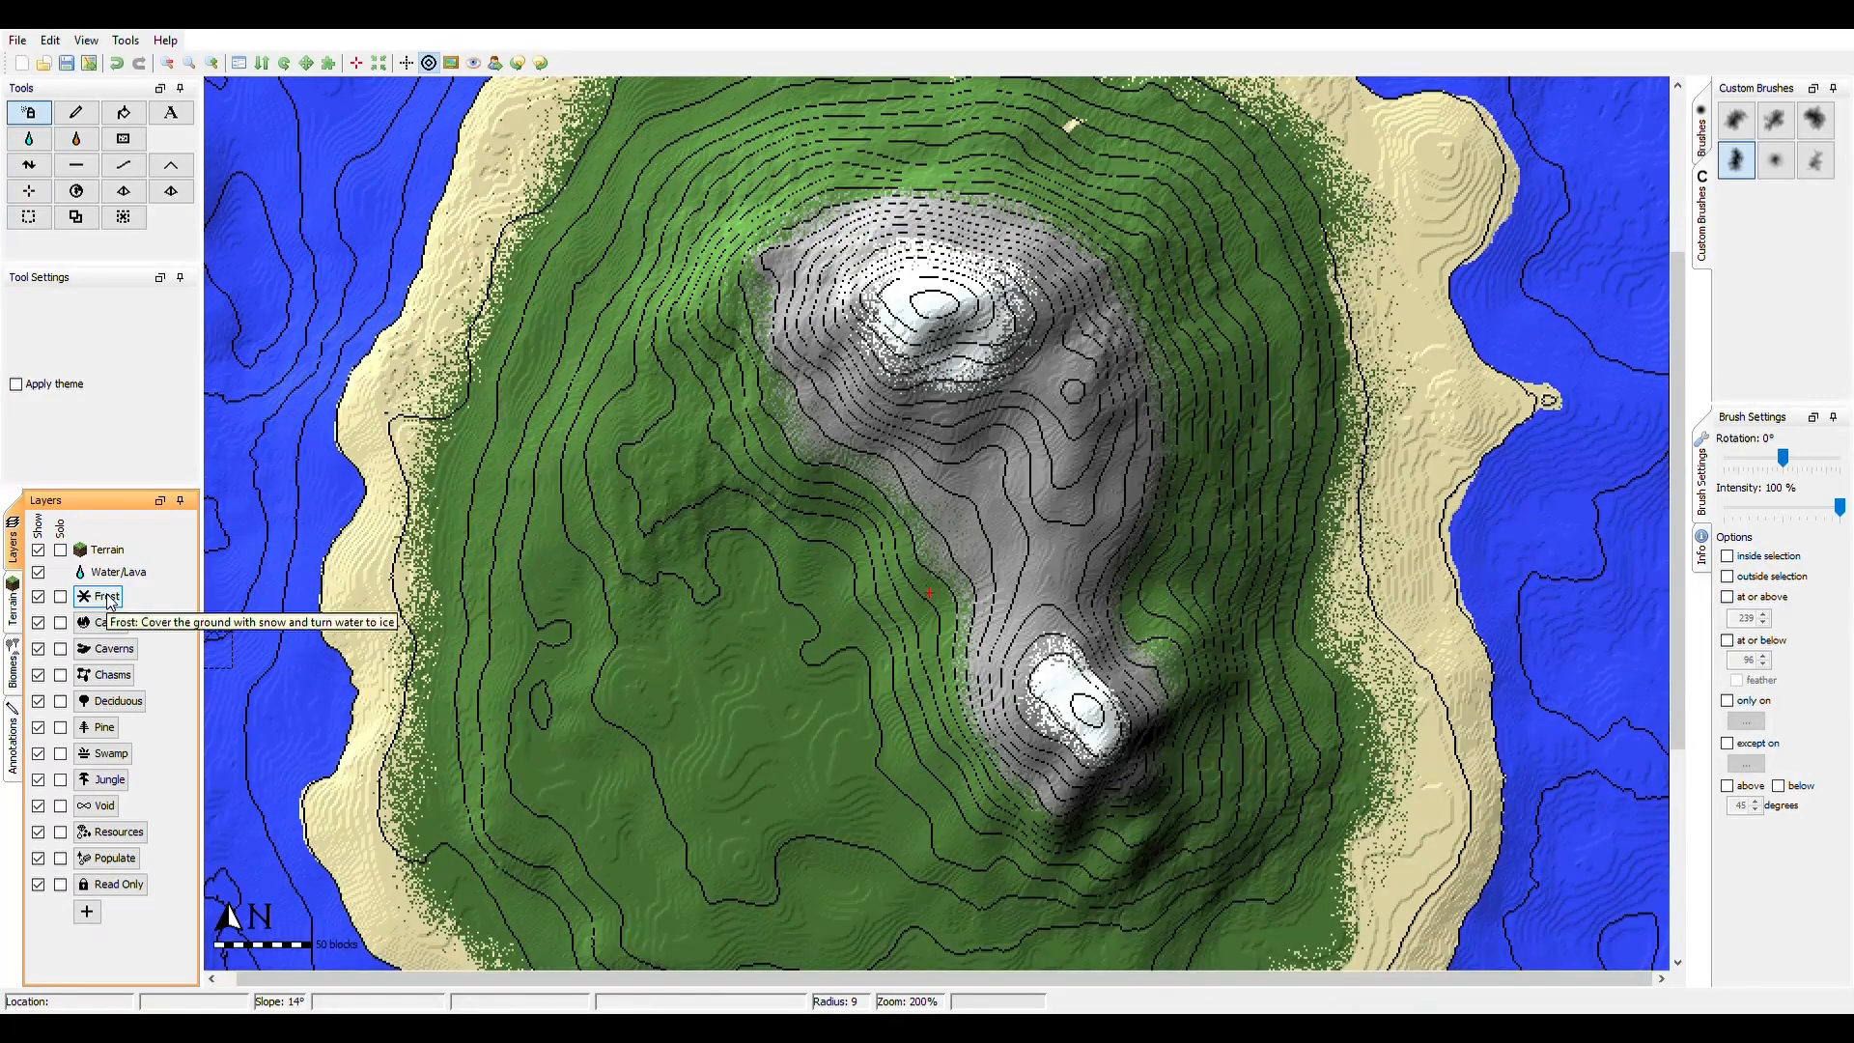
pyautogui.click(124, 708)
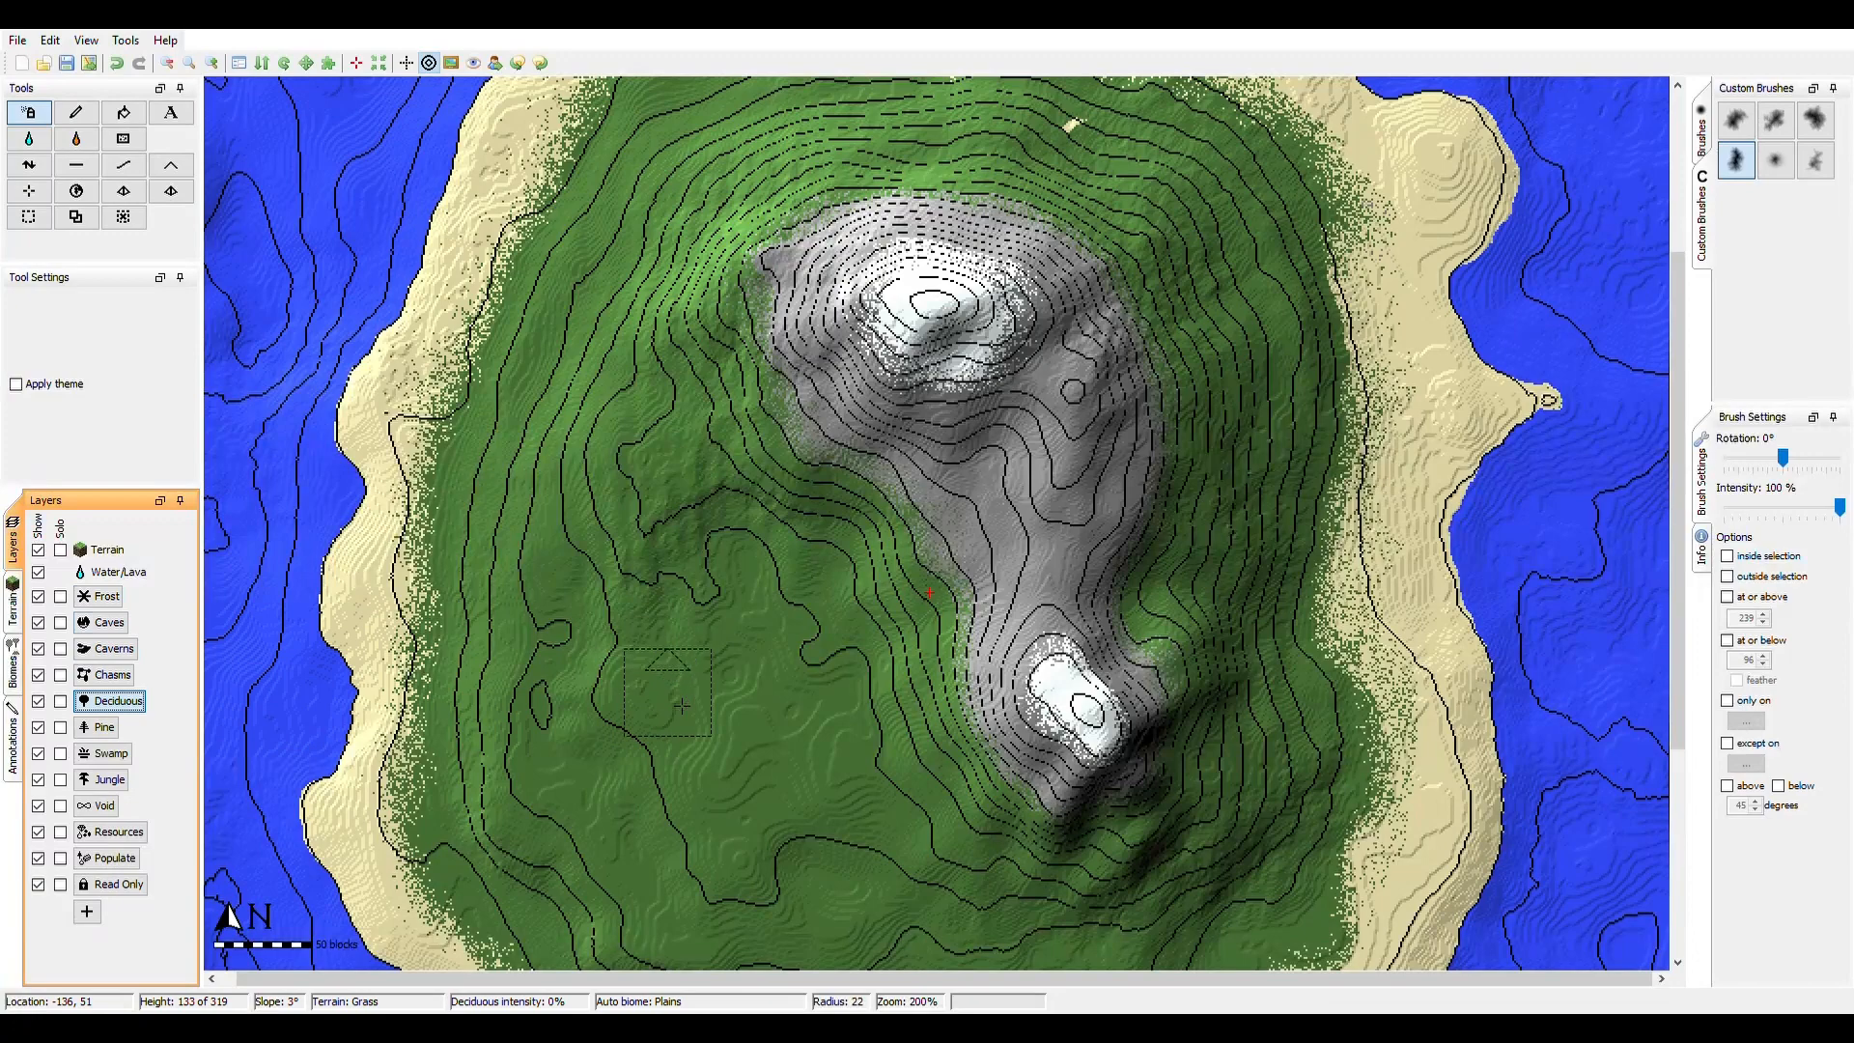
pyautogui.moveTo(666, 693)
pyautogui.mouseDown()
pyautogui.moveTo(647, 392)
pyautogui.moveTo(733, 676)
pyautogui.moveTo(753, 628)
pyautogui.moveTo(708, 754)
pyautogui.mouseUp()
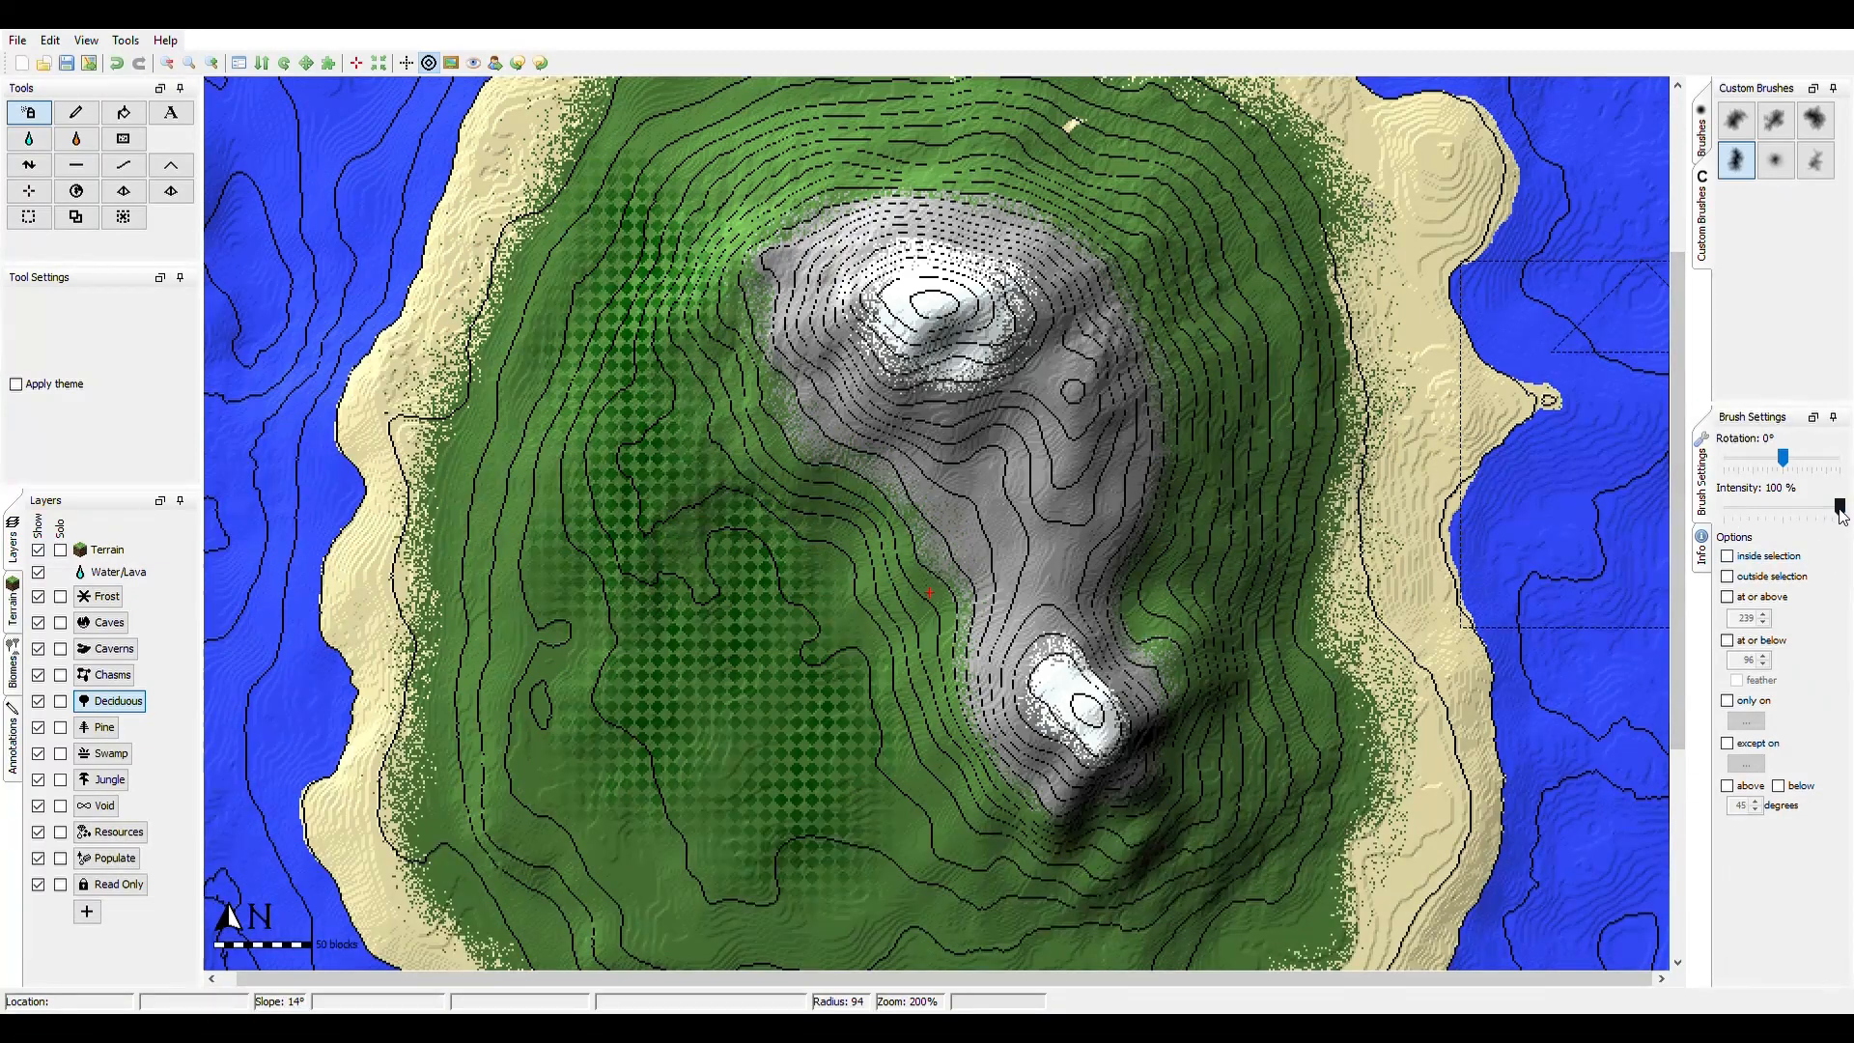
# - Lower the intensity to 43% and spray sparser Deciduous forest over the southern, northern and eastern slopes with a radius 34 brush
pyautogui.moveTo(1840, 508); pyautogui.dragTo(1774, 507)
pyautogui.moveTo(1677, 383); pyautogui.dragTo(1678, 547)
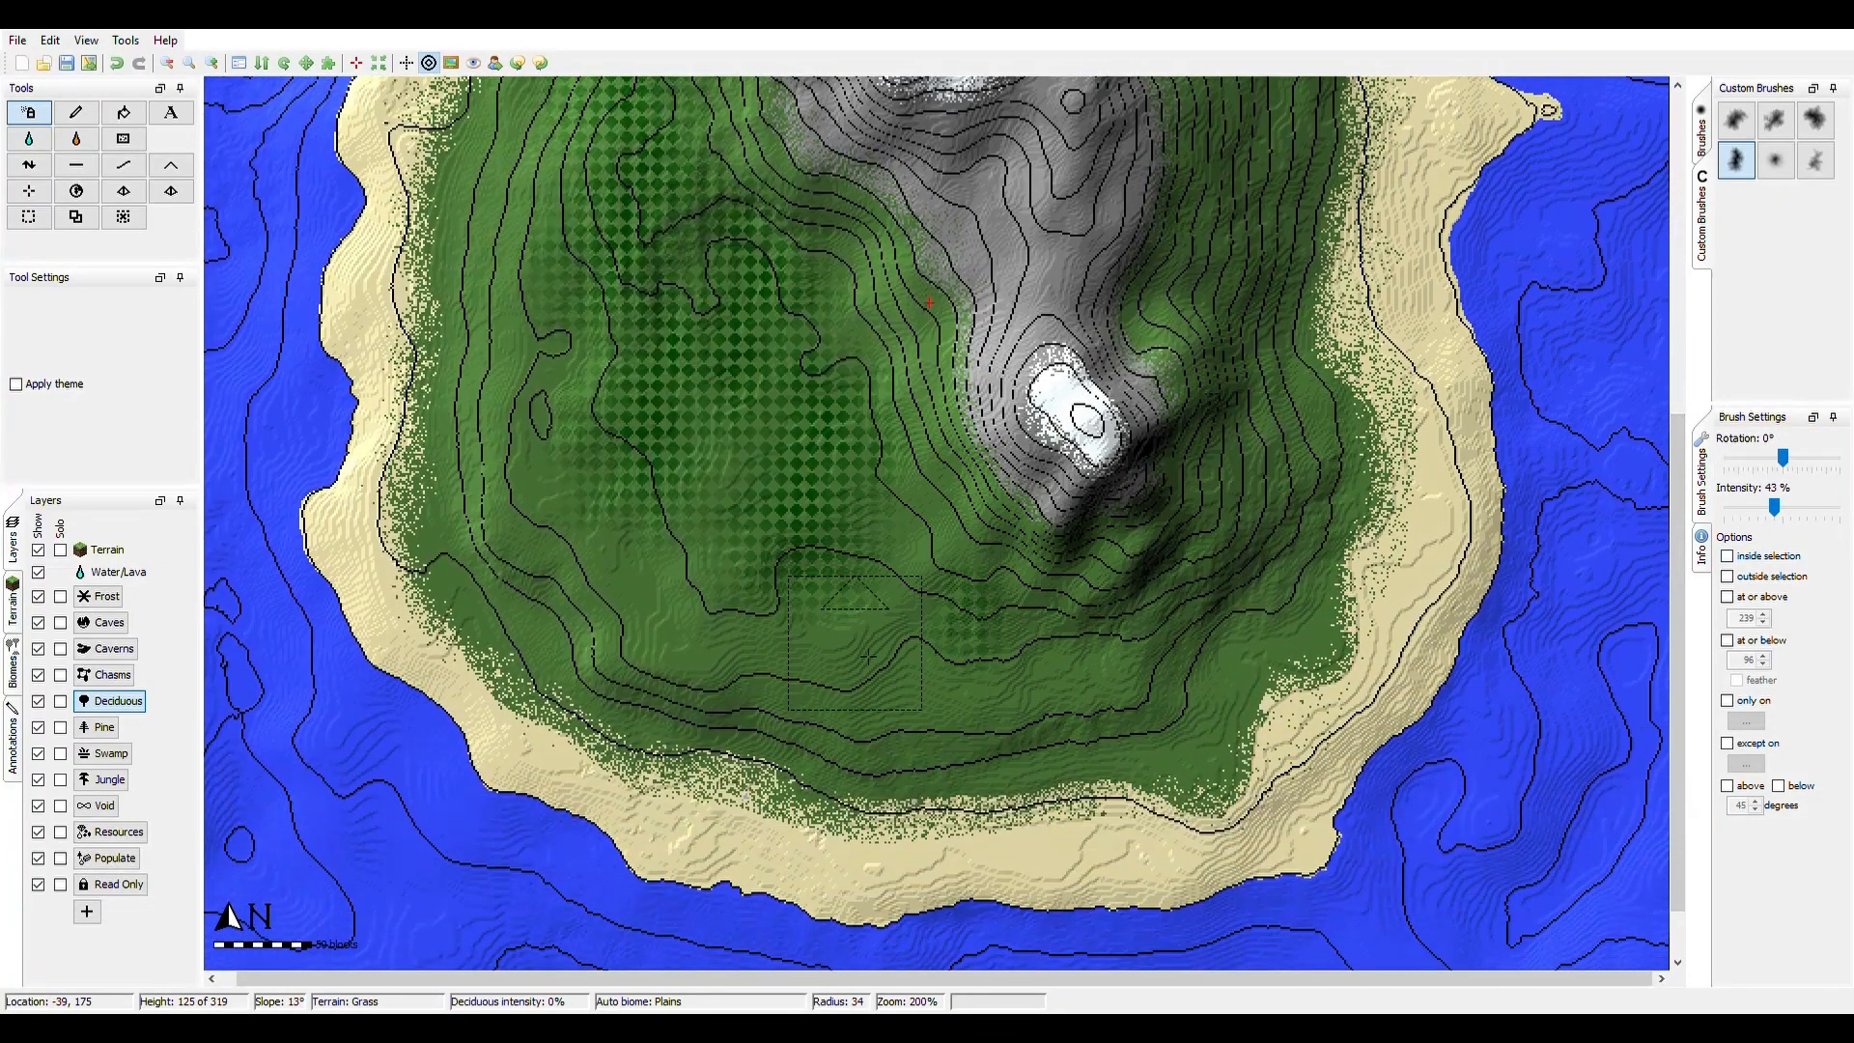
pyautogui.click(1111, 669)
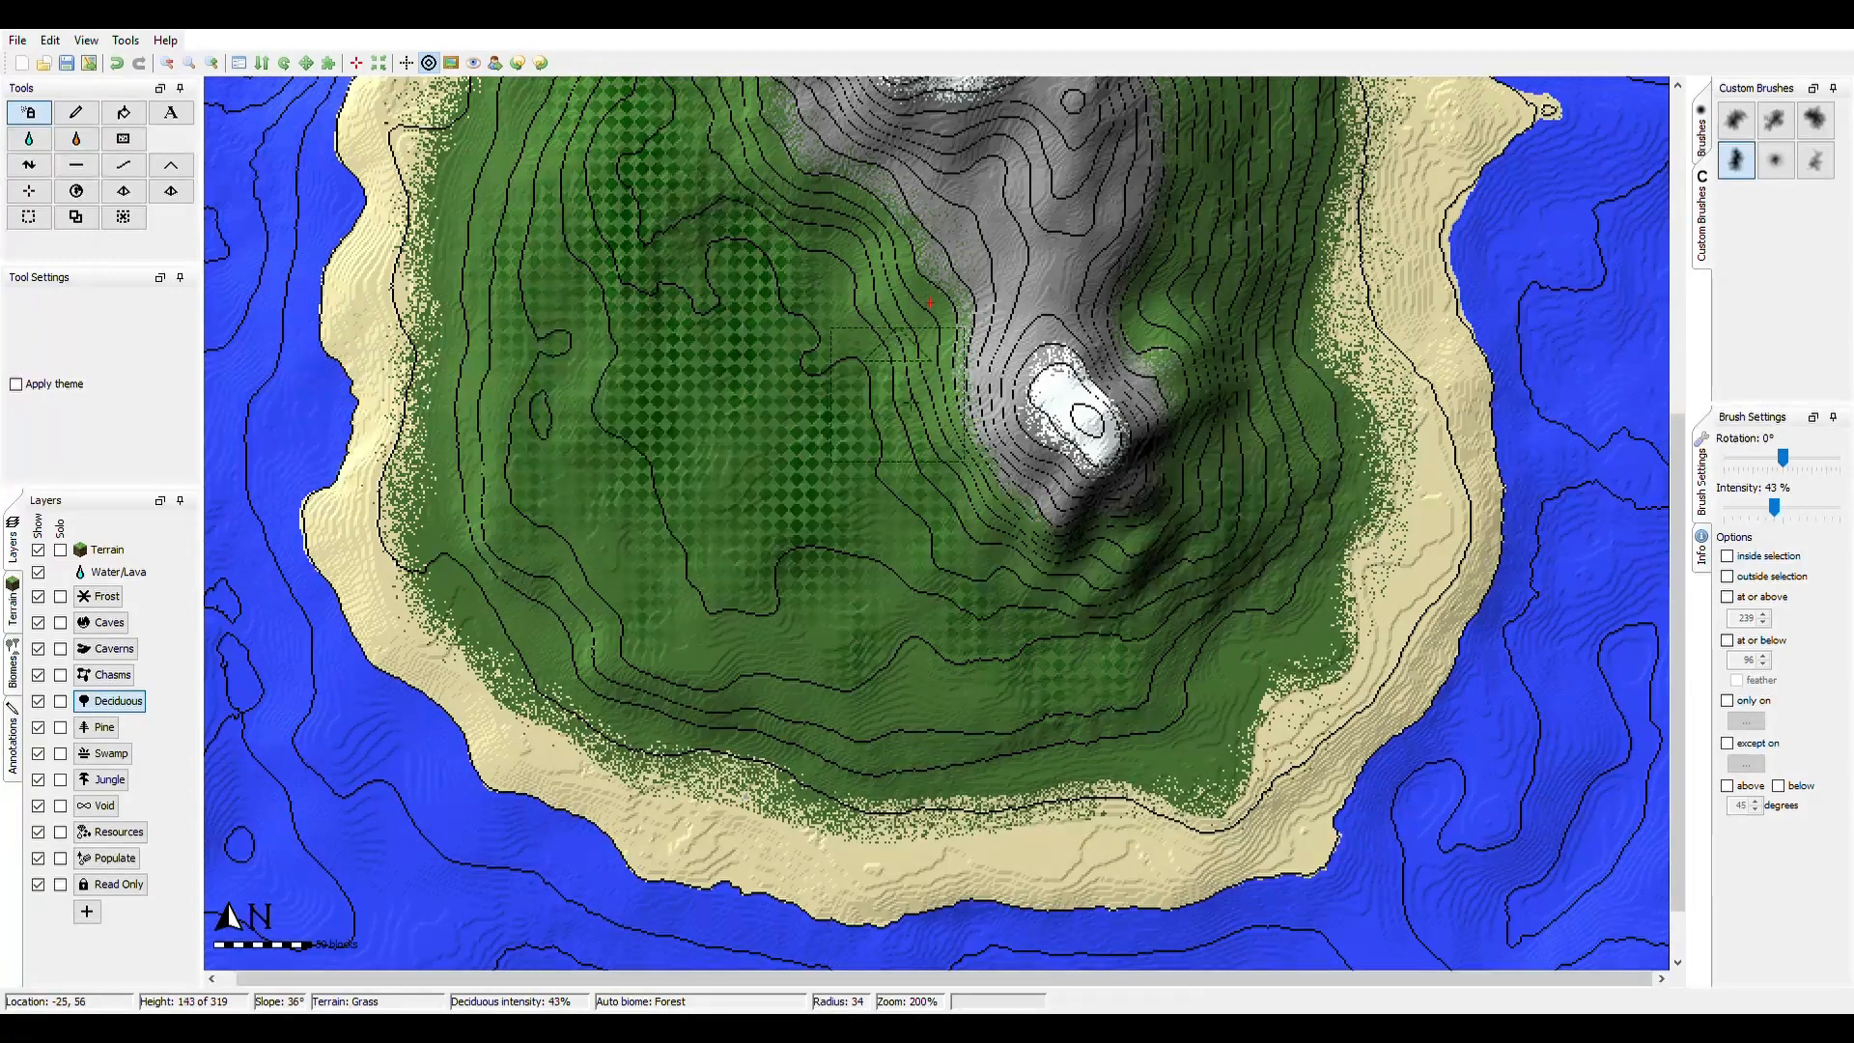
pyautogui.moveTo(1683, 456); pyautogui.dragTo(1685, 229)
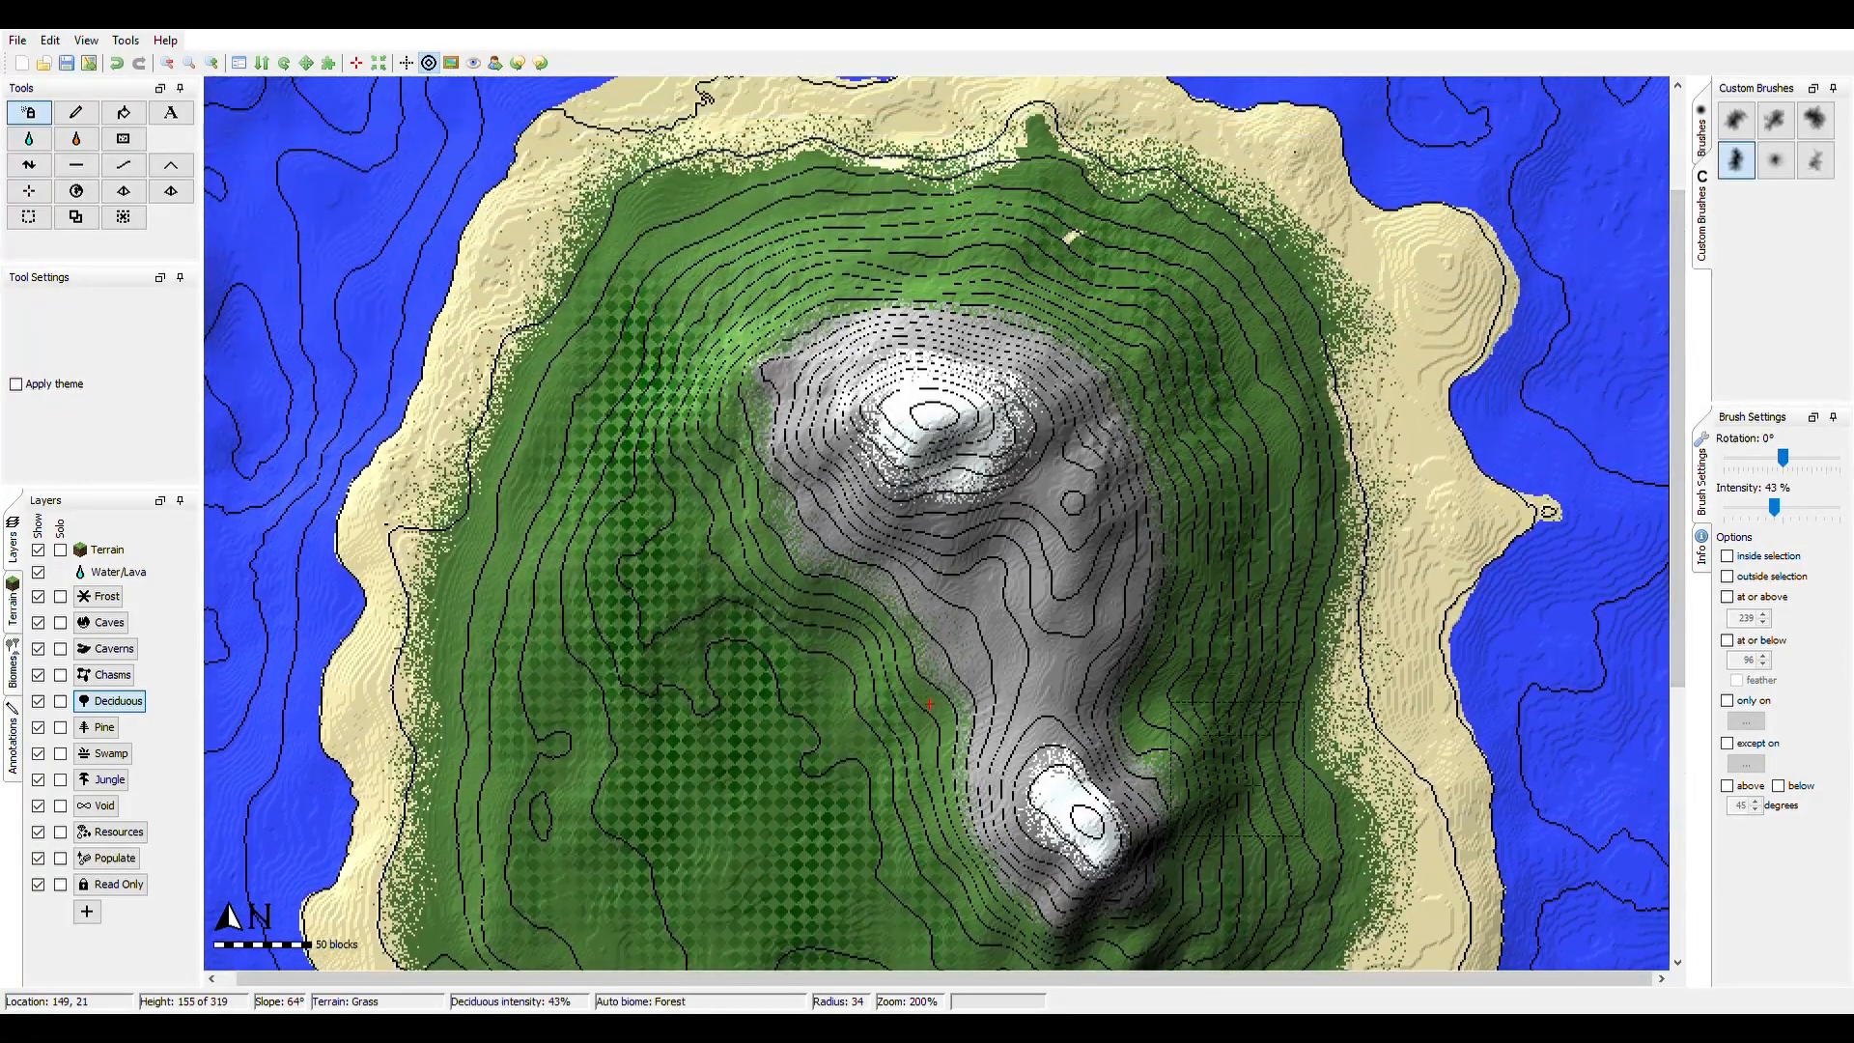
pyautogui.moveTo(956, 309)
pyautogui.mouseDown()
pyautogui.moveTo(725, 244)
pyautogui.moveTo(809, 290)
pyautogui.moveTo(982, 265)
pyautogui.mouseUp()
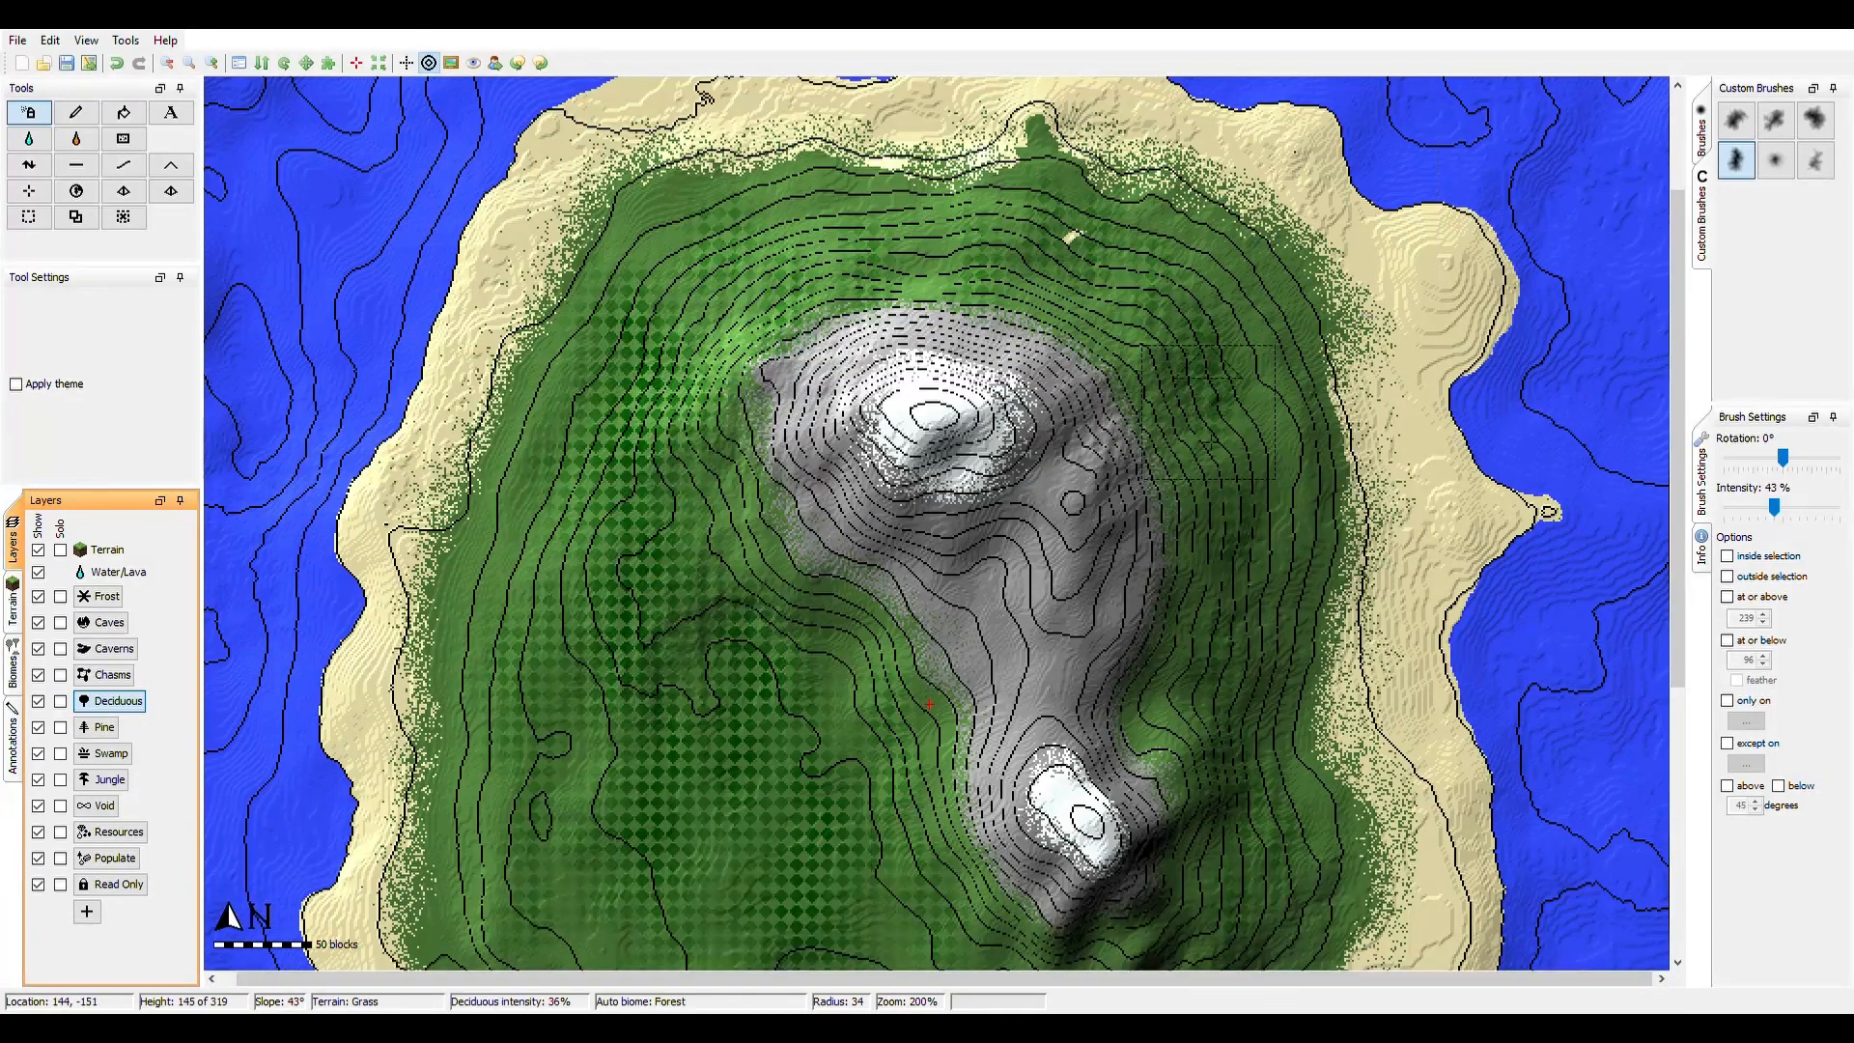
# - Spray deep snow onto the small middle peak east of the ridge with a radius 18 brush at 43% intensity
pyautogui.click(12, 584)
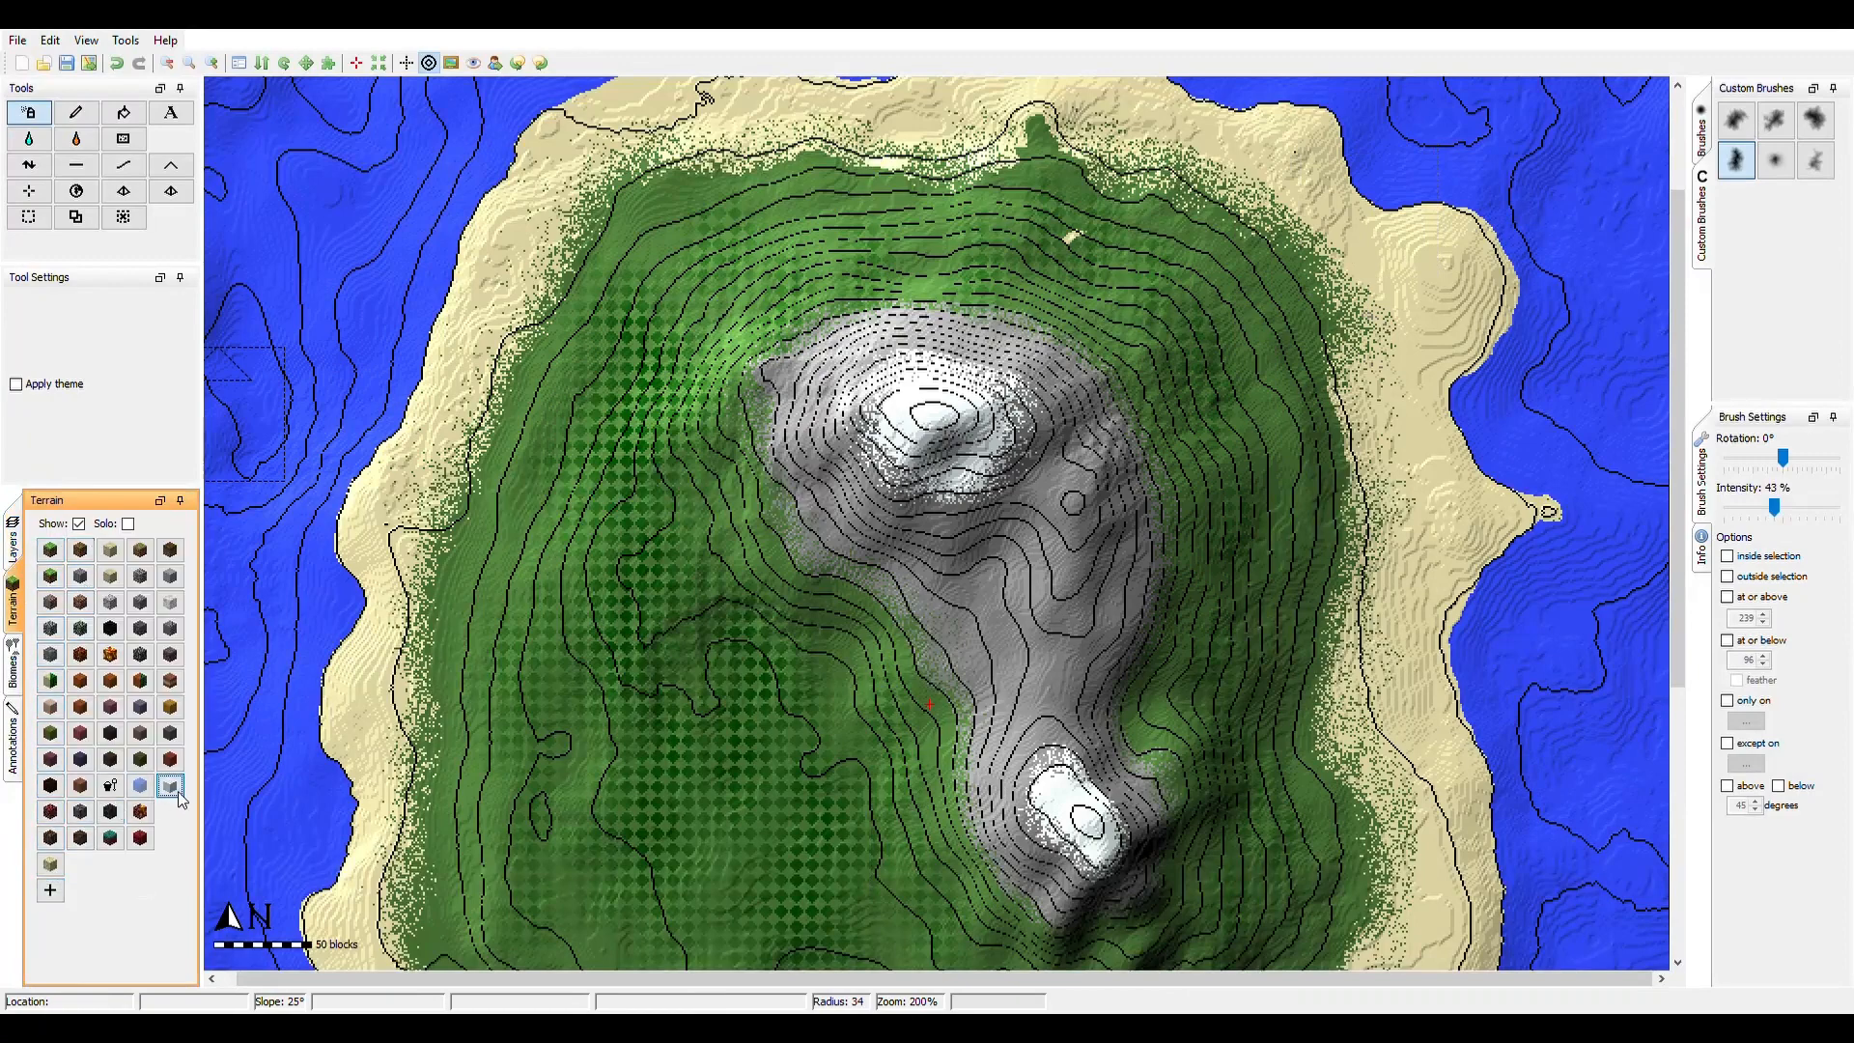
pyautogui.scroll(5, 1062, 504)
pyautogui.moveTo(1073, 500); pyautogui.dragTo(1075, 525)
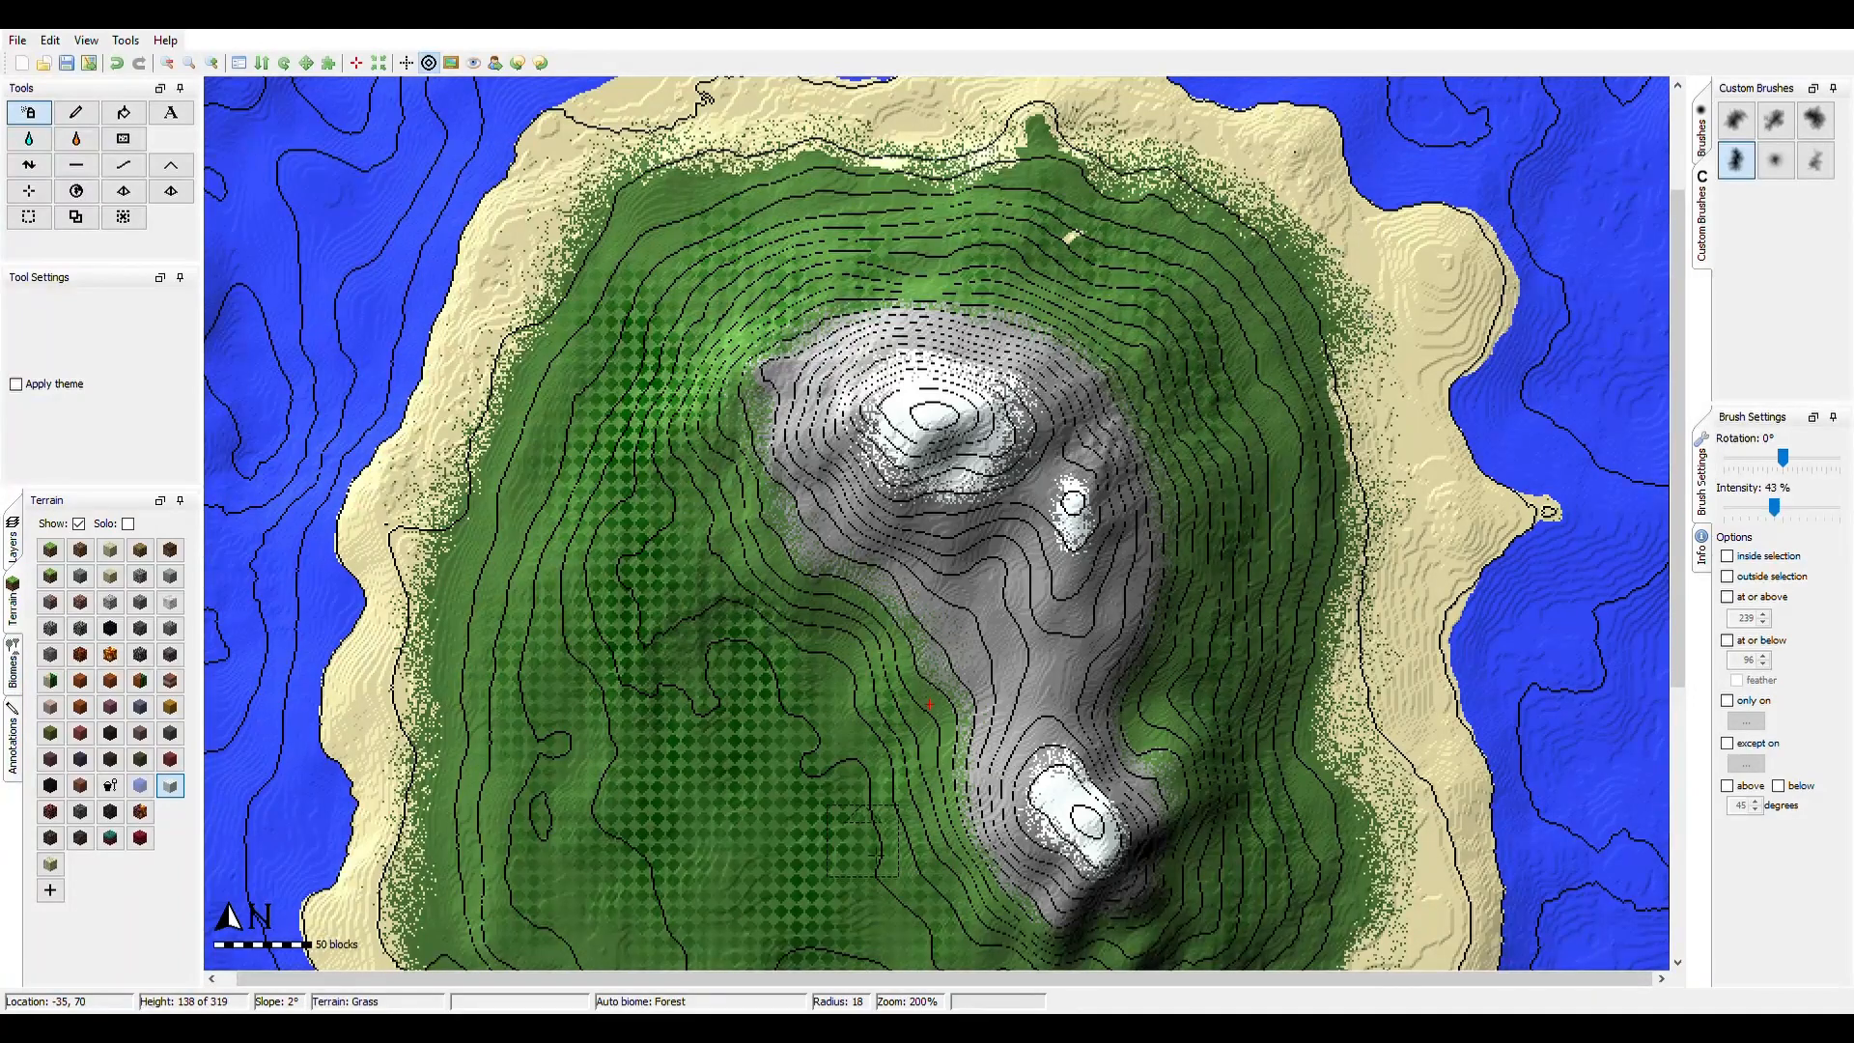
# - Raise a small islet in the water off the southeastern coast with the Height tool and a radius 45 brush
pyautogui.moveTo(1684, 285); pyautogui.dragTo(1661, 323)
pyautogui.keyDown('ctrl'); pyautogui.scroll(-1, 1303, 461); pyautogui.keyUp('ctrl')
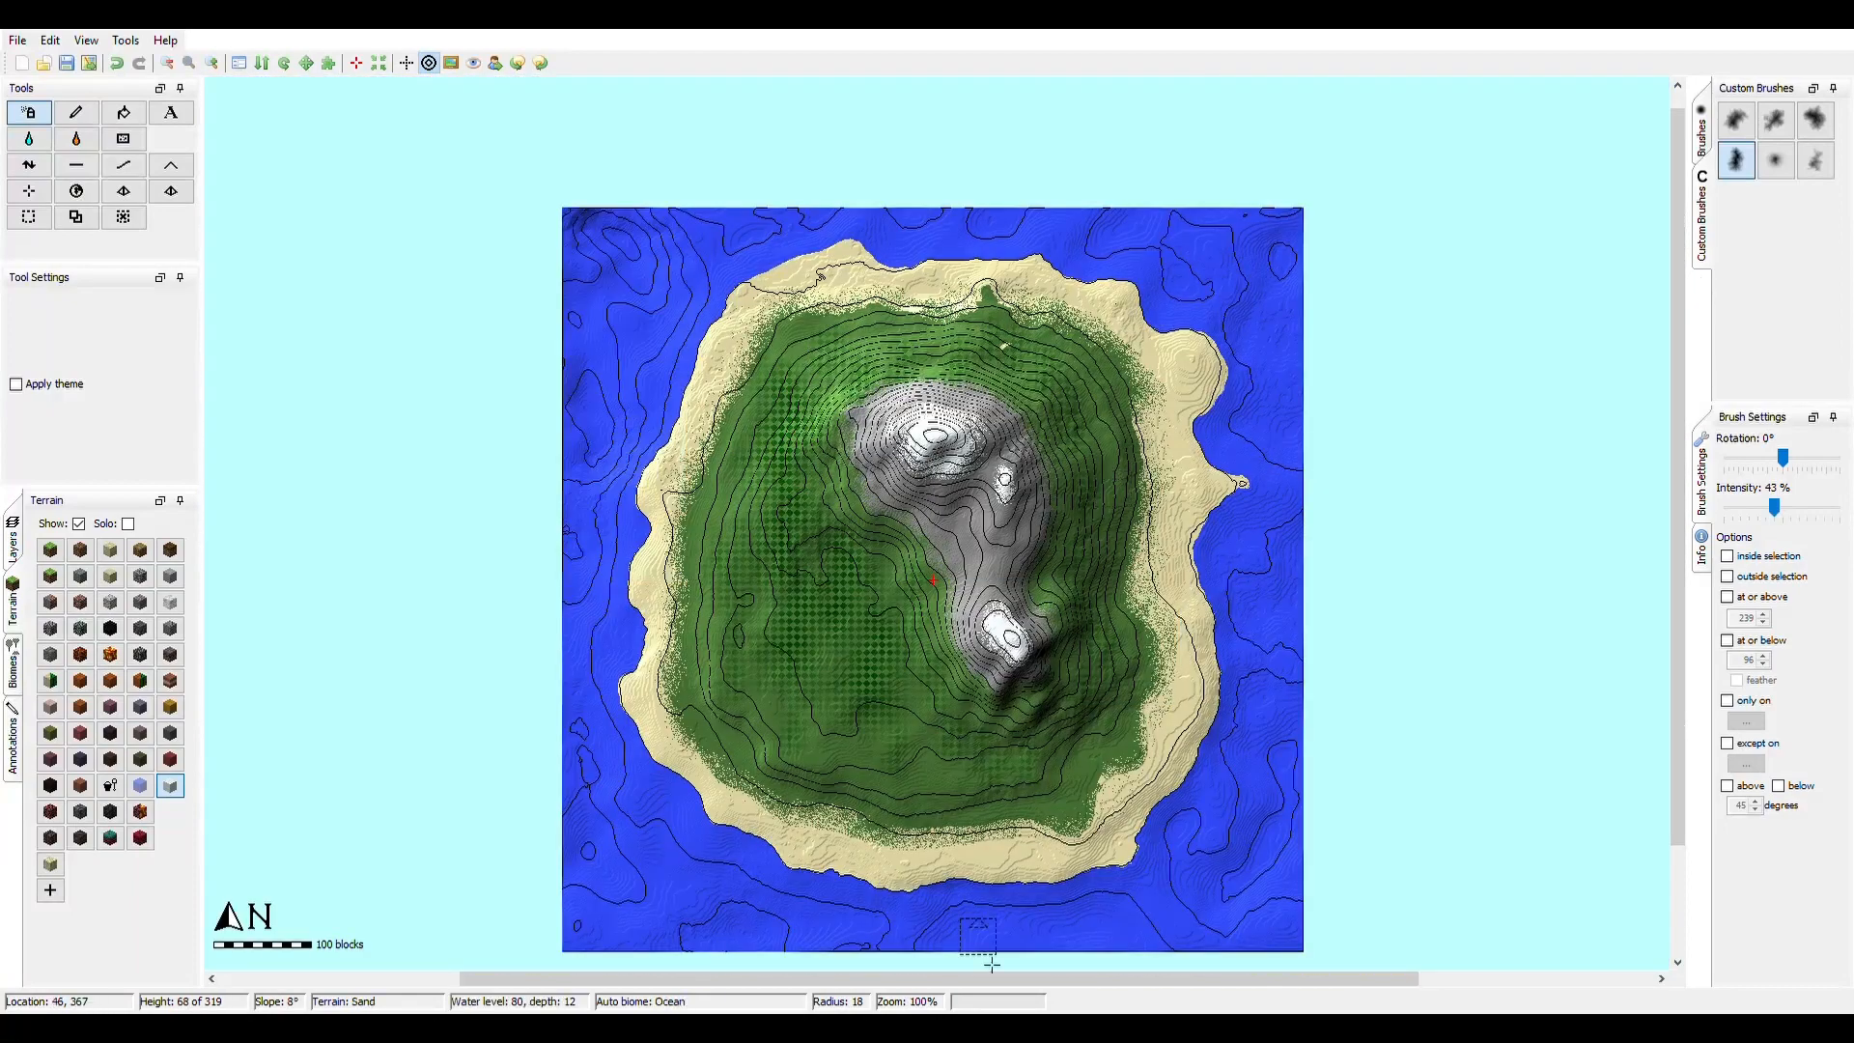
pyautogui.click(29, 164)
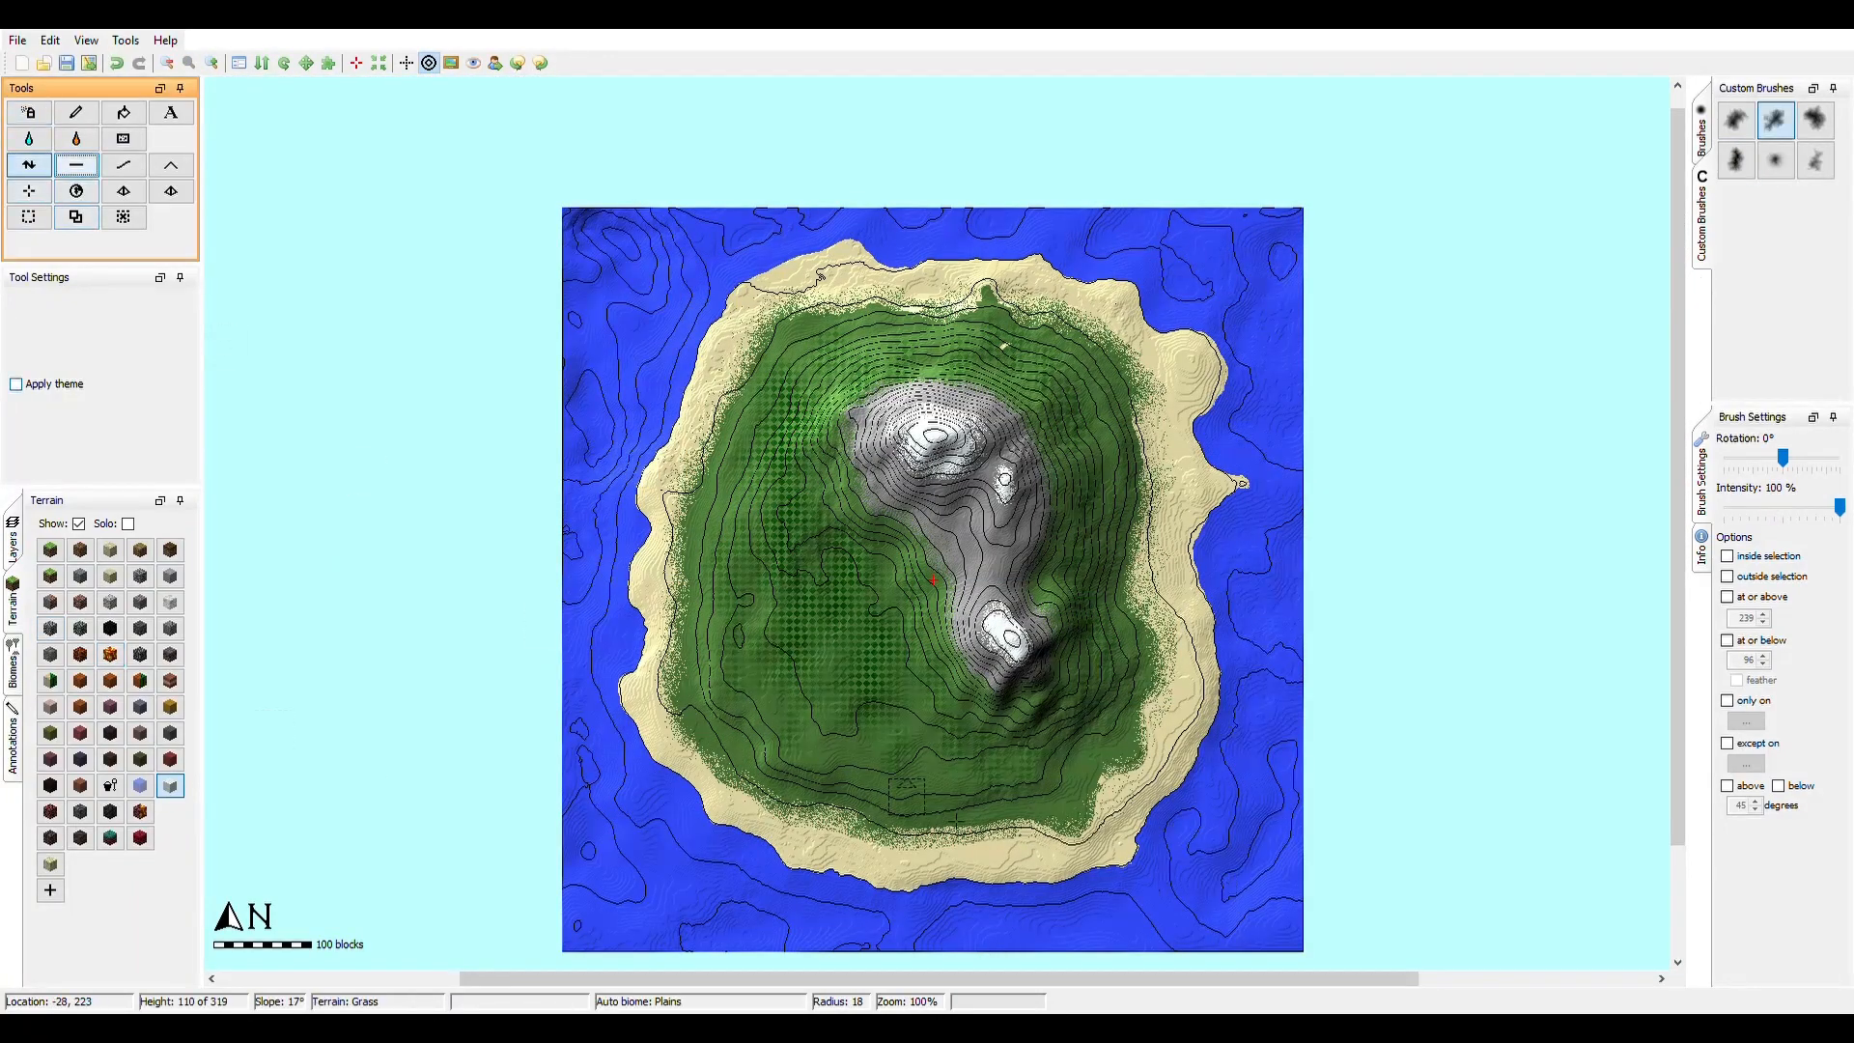
pyautogui.scroll(7, 1246, 855)
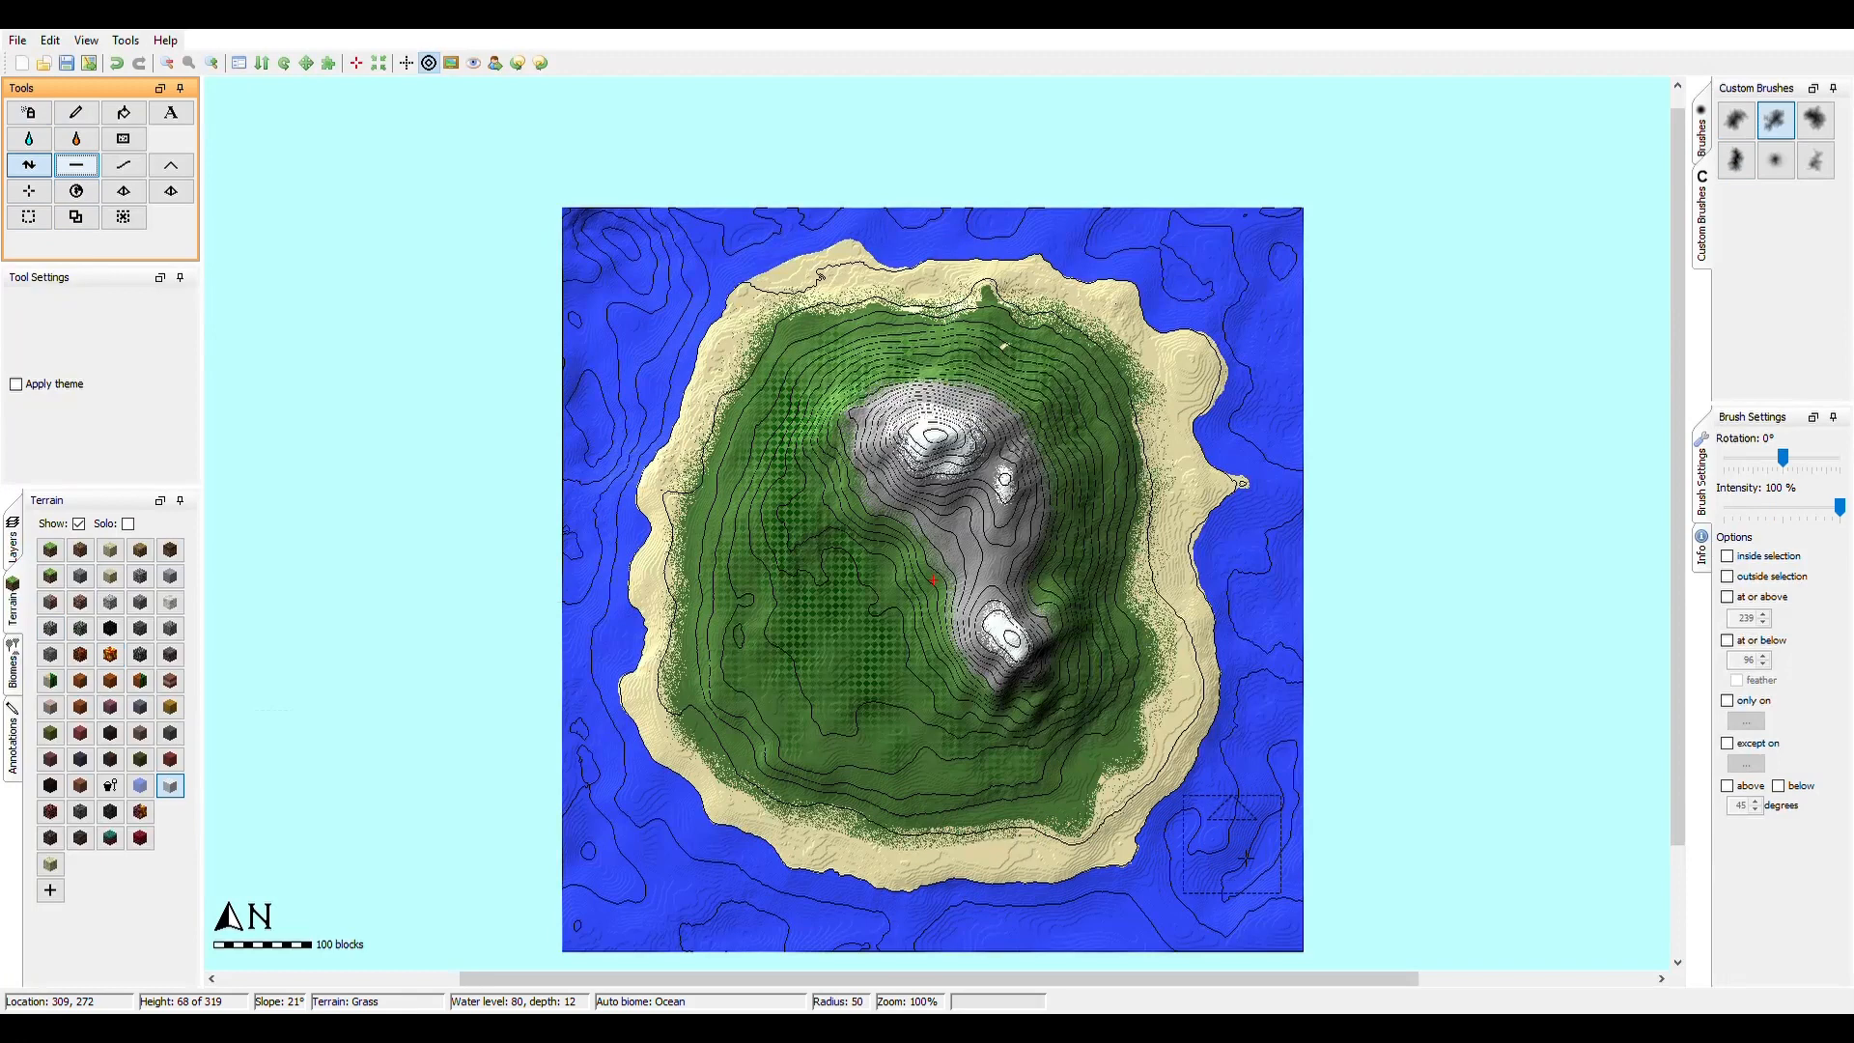
pyautogui.scroll(-1, 1223, 846)
pyautogui.moveTo(1222, 842)
pyautogui.mouseDown()
pyautogui.moveTo(1209, 829)
pyautogui.moveTo(1246, 821)
pyautogui.moveTo(1218, 821)
pyautogui.mouseUp()
# - Set up sand spraying with a solid square brush, radius 300 and 100% intensity, limited to heights at or below 100
pyautogui.click(117, 557)
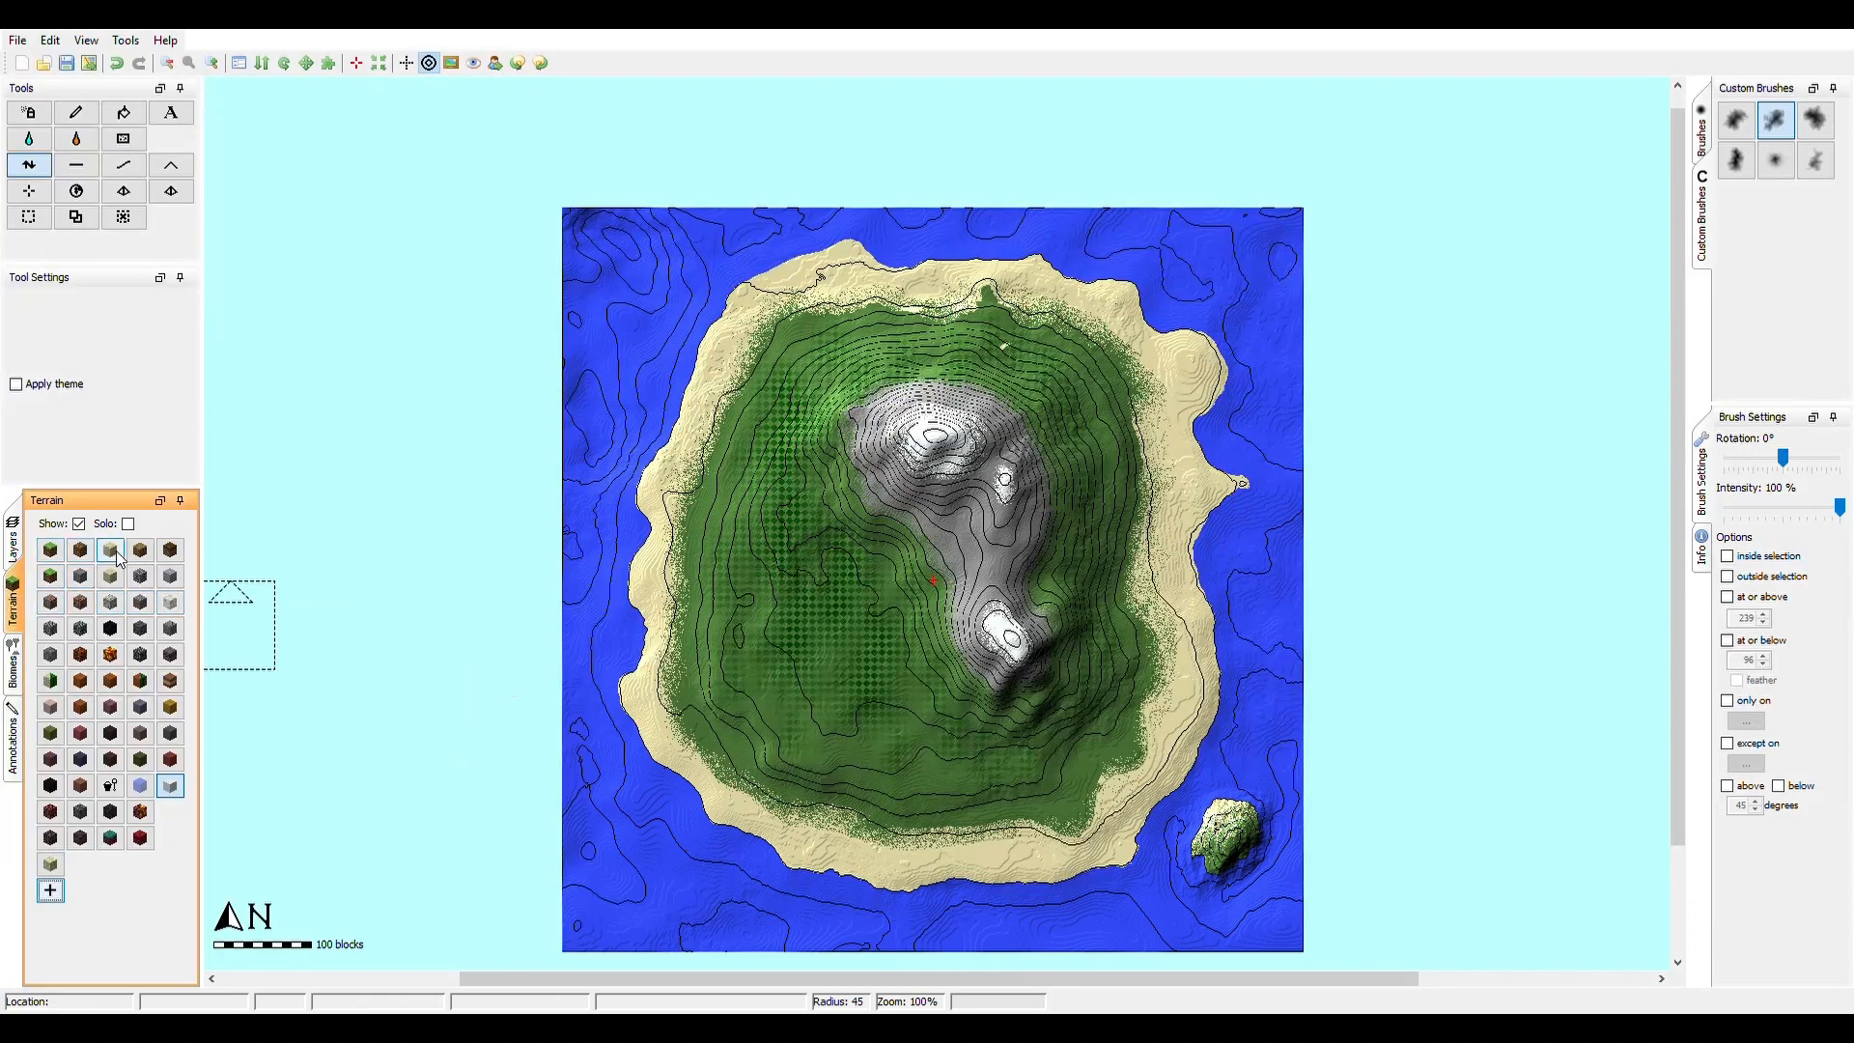
pyautogui.click(32, 116)
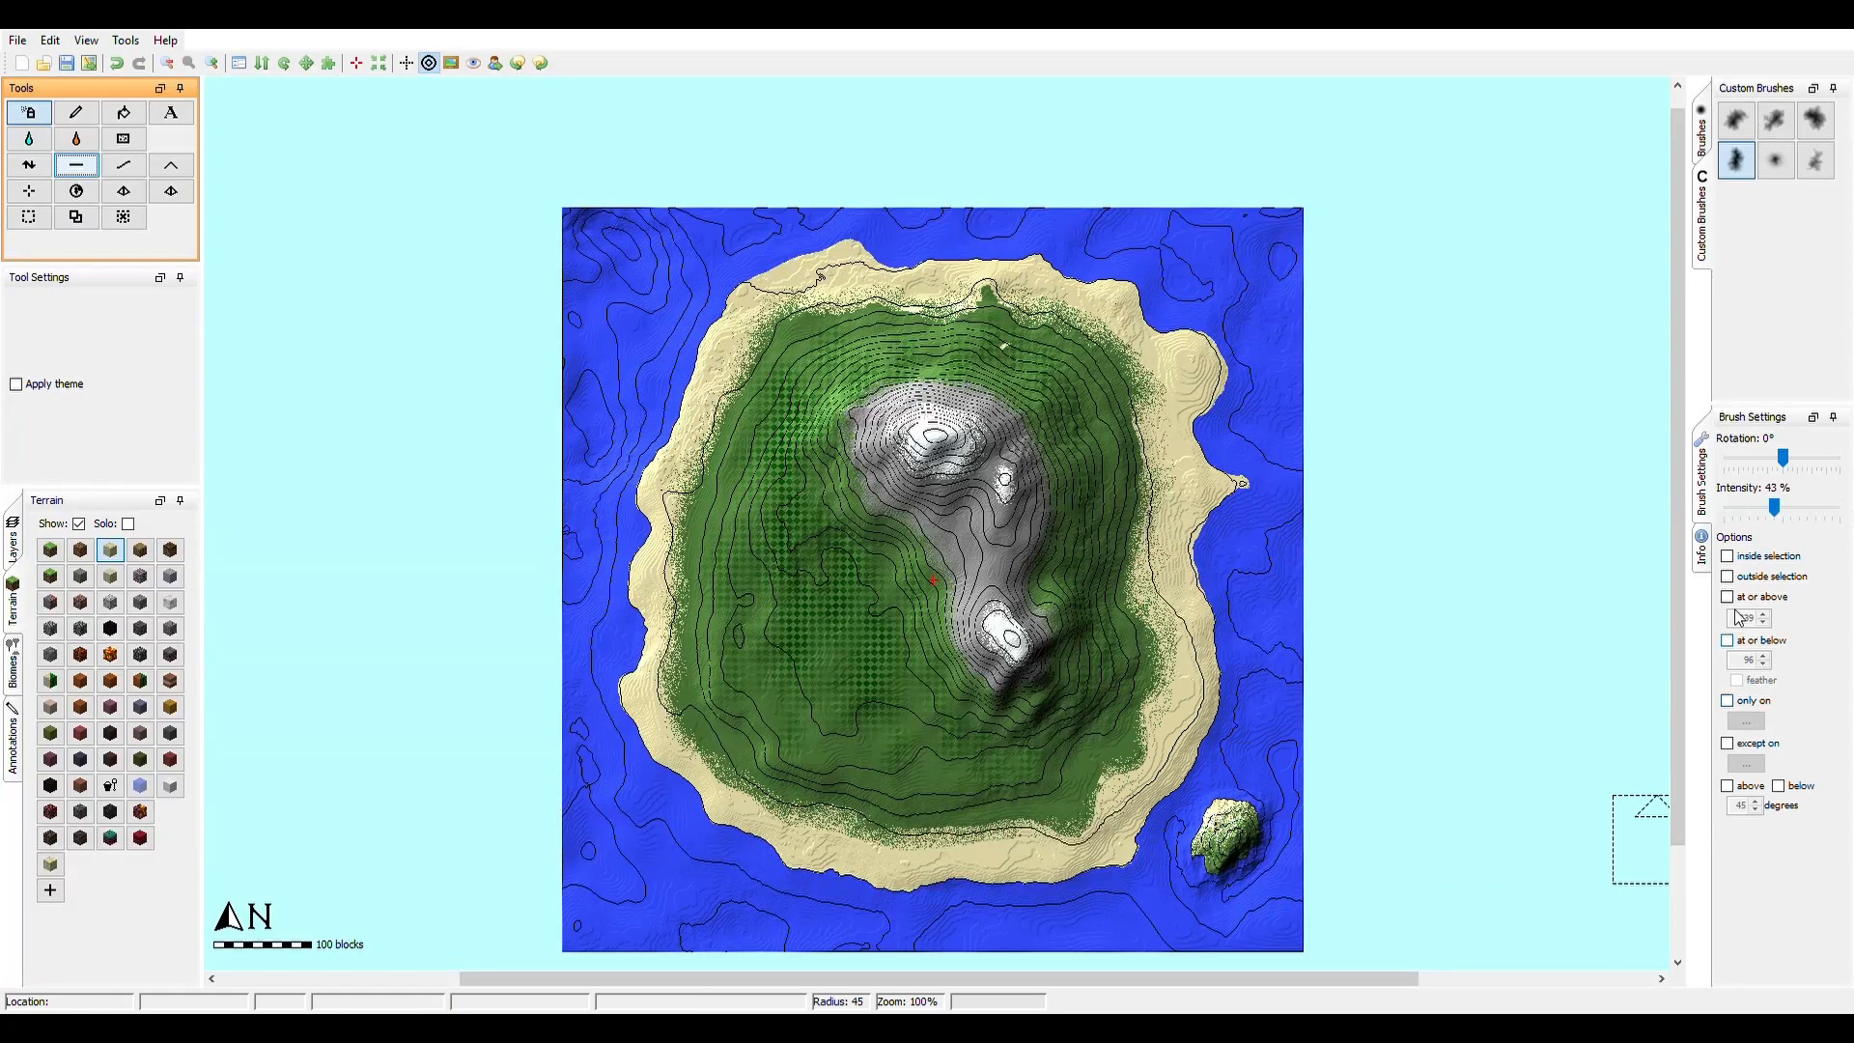
pyautogui.click(1727, 640)
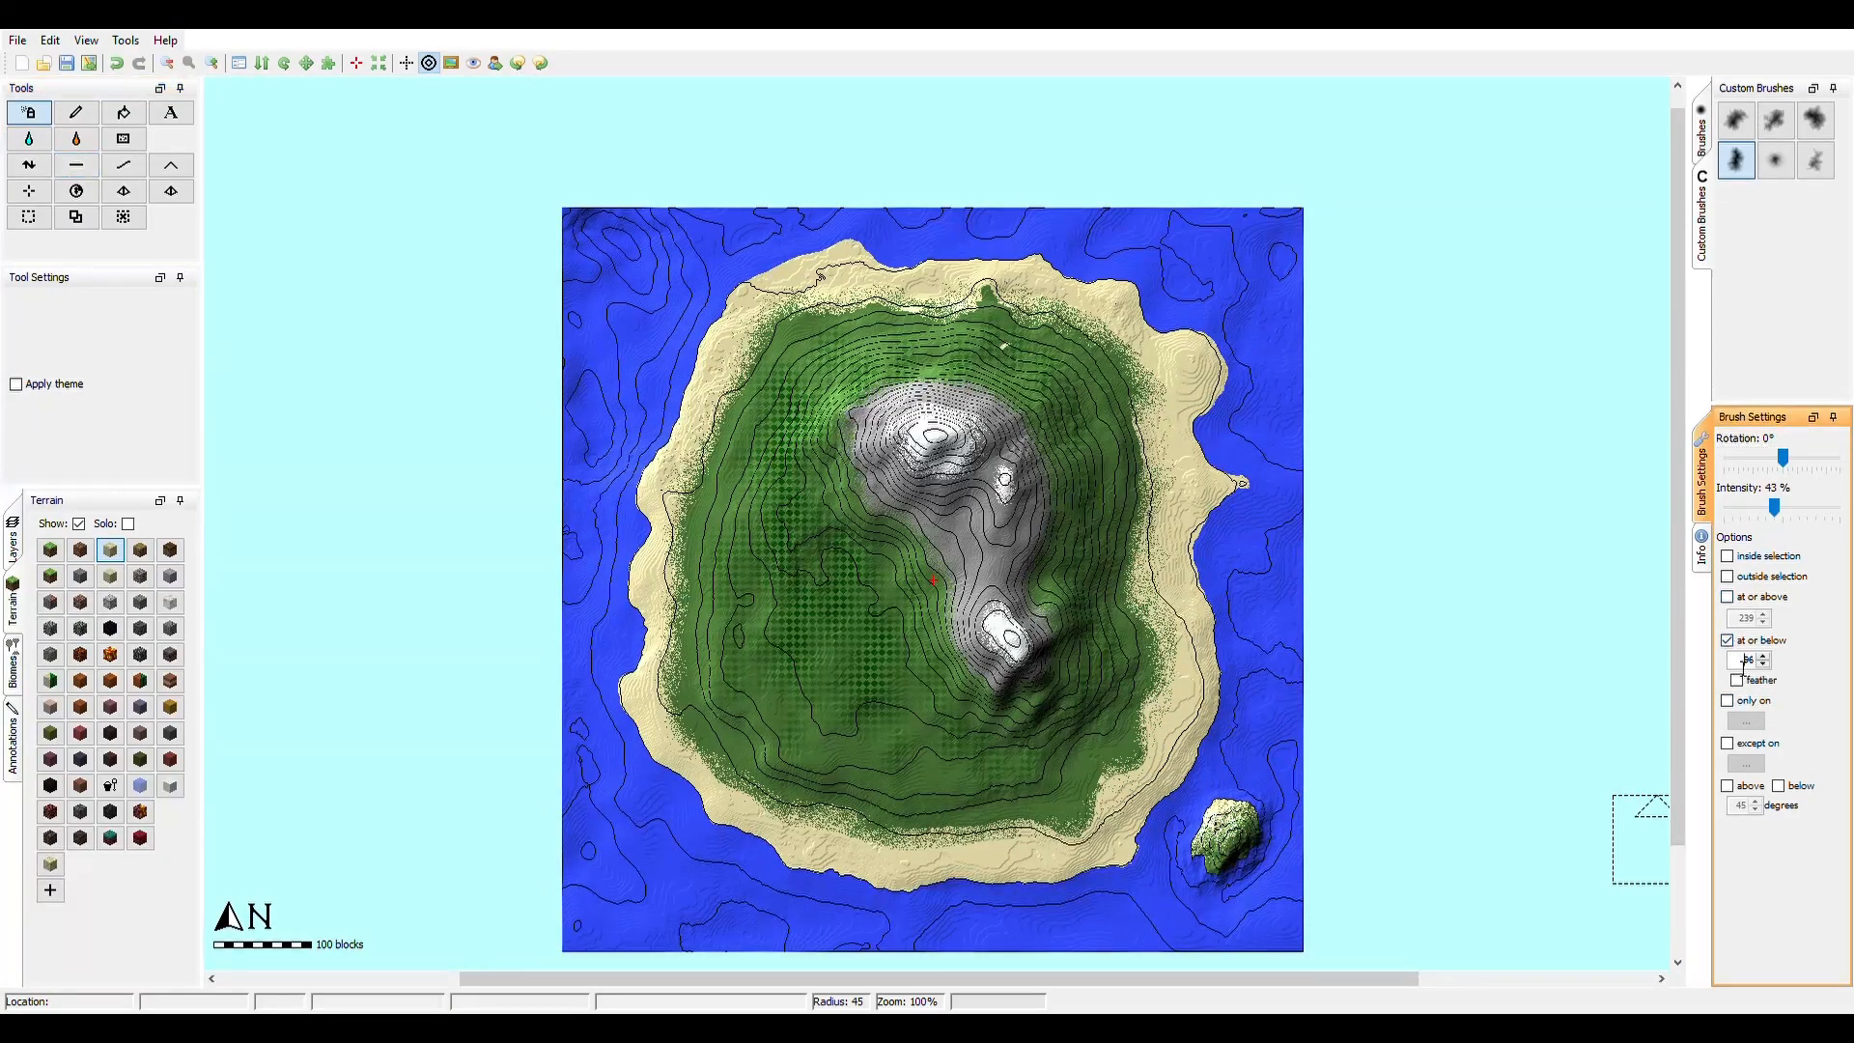
pyautogui.doubleClick(1747, 659)
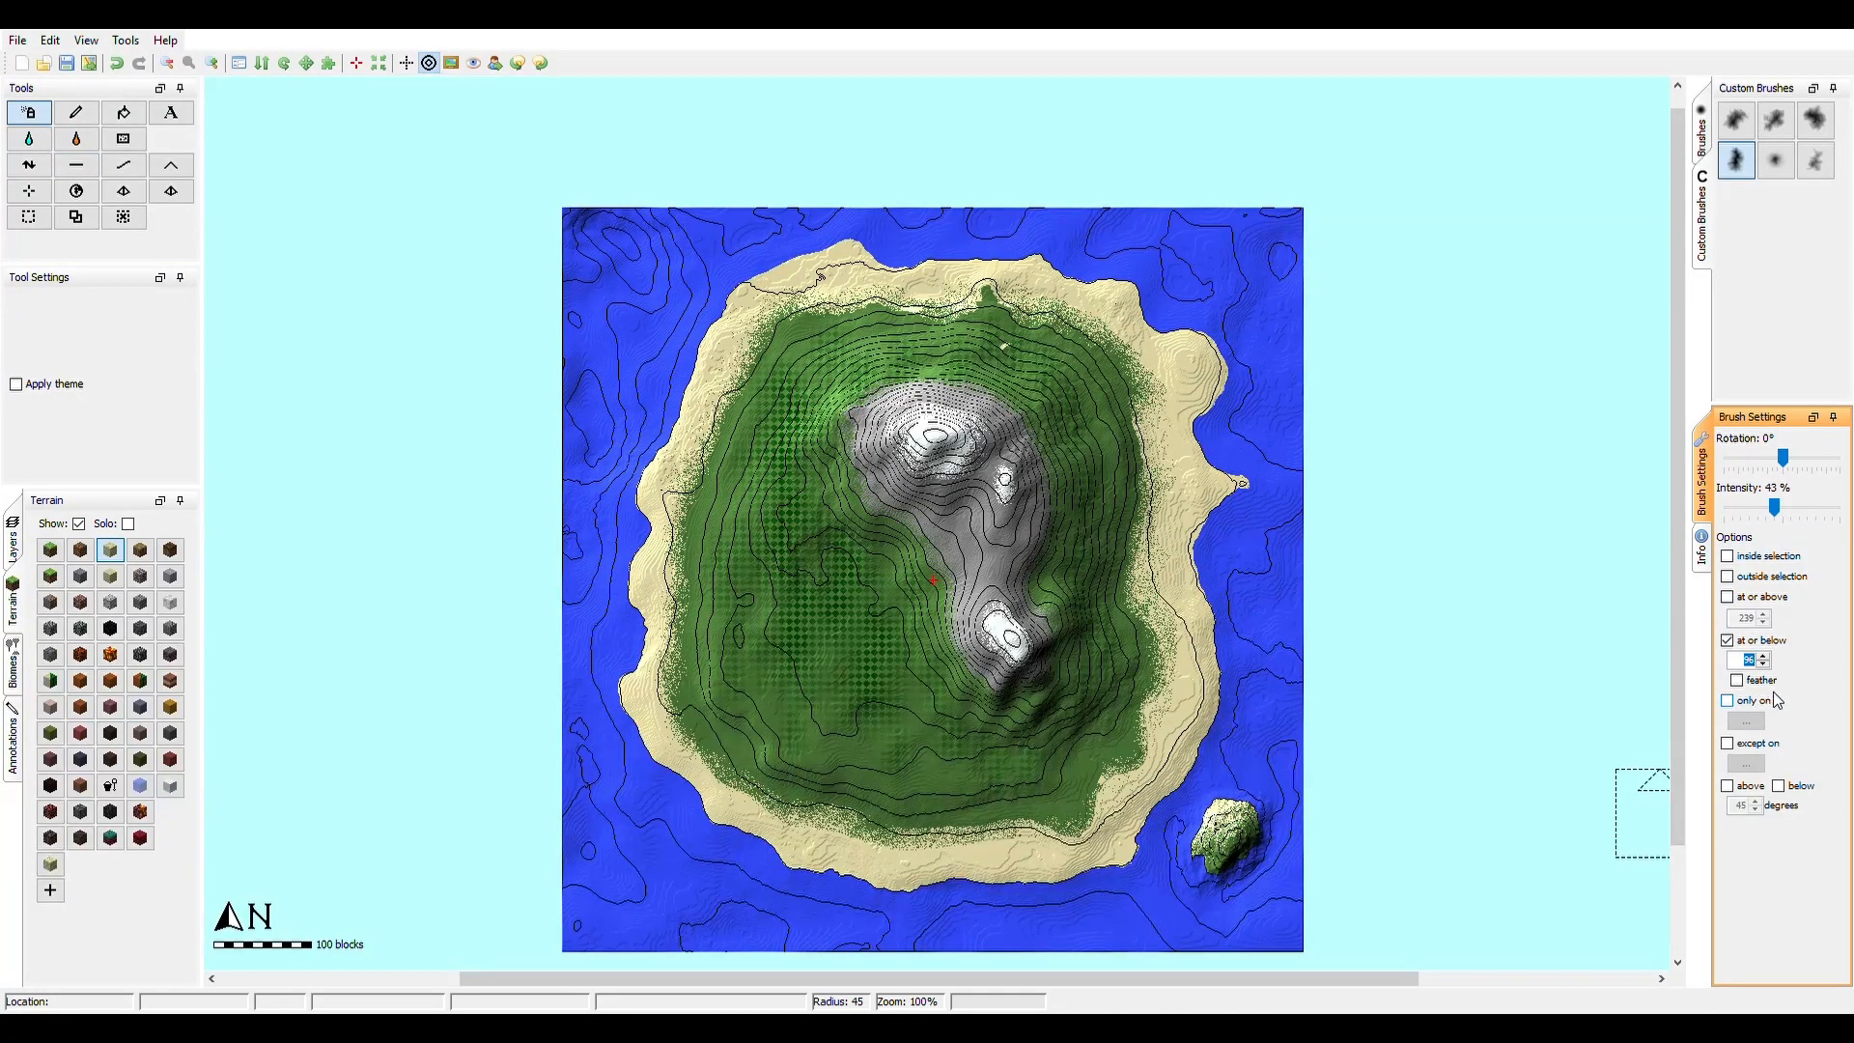
pyautogui.write('100')
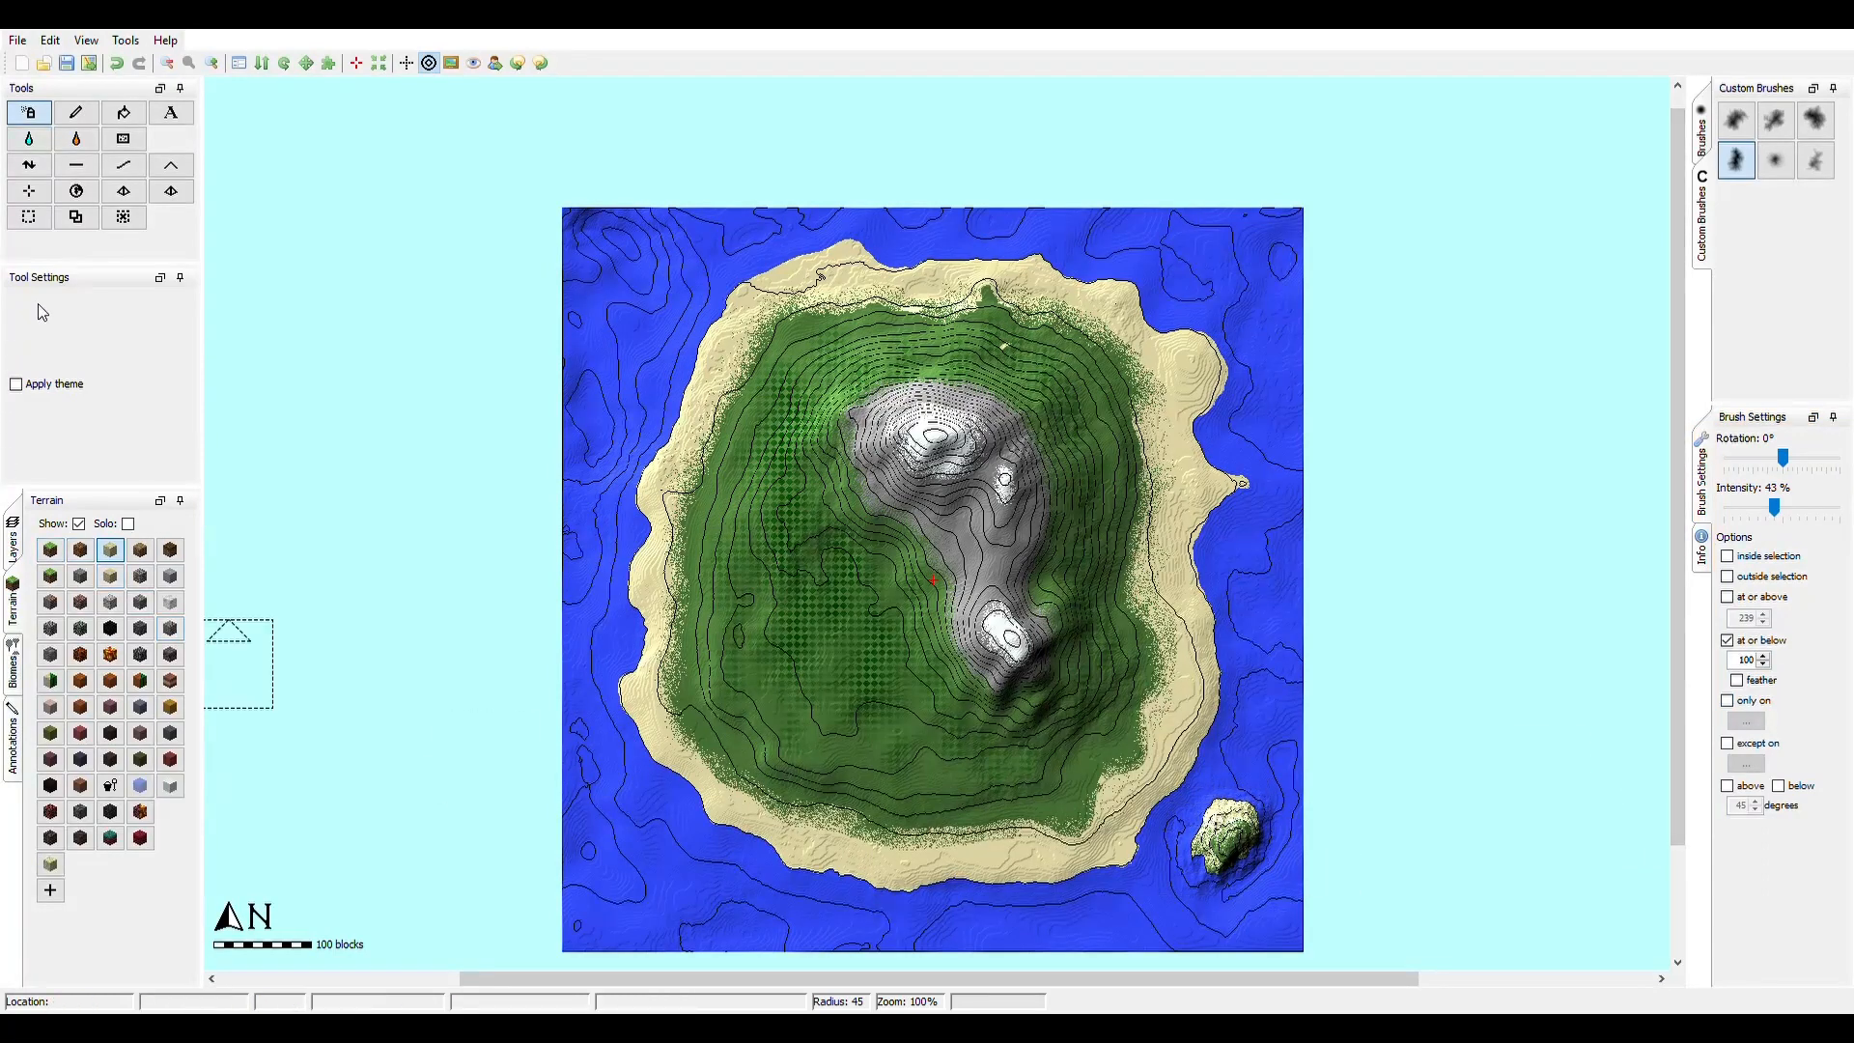
pyautogui.moveTo(1783, 519); pyautogui.dragTo(1840, 512)
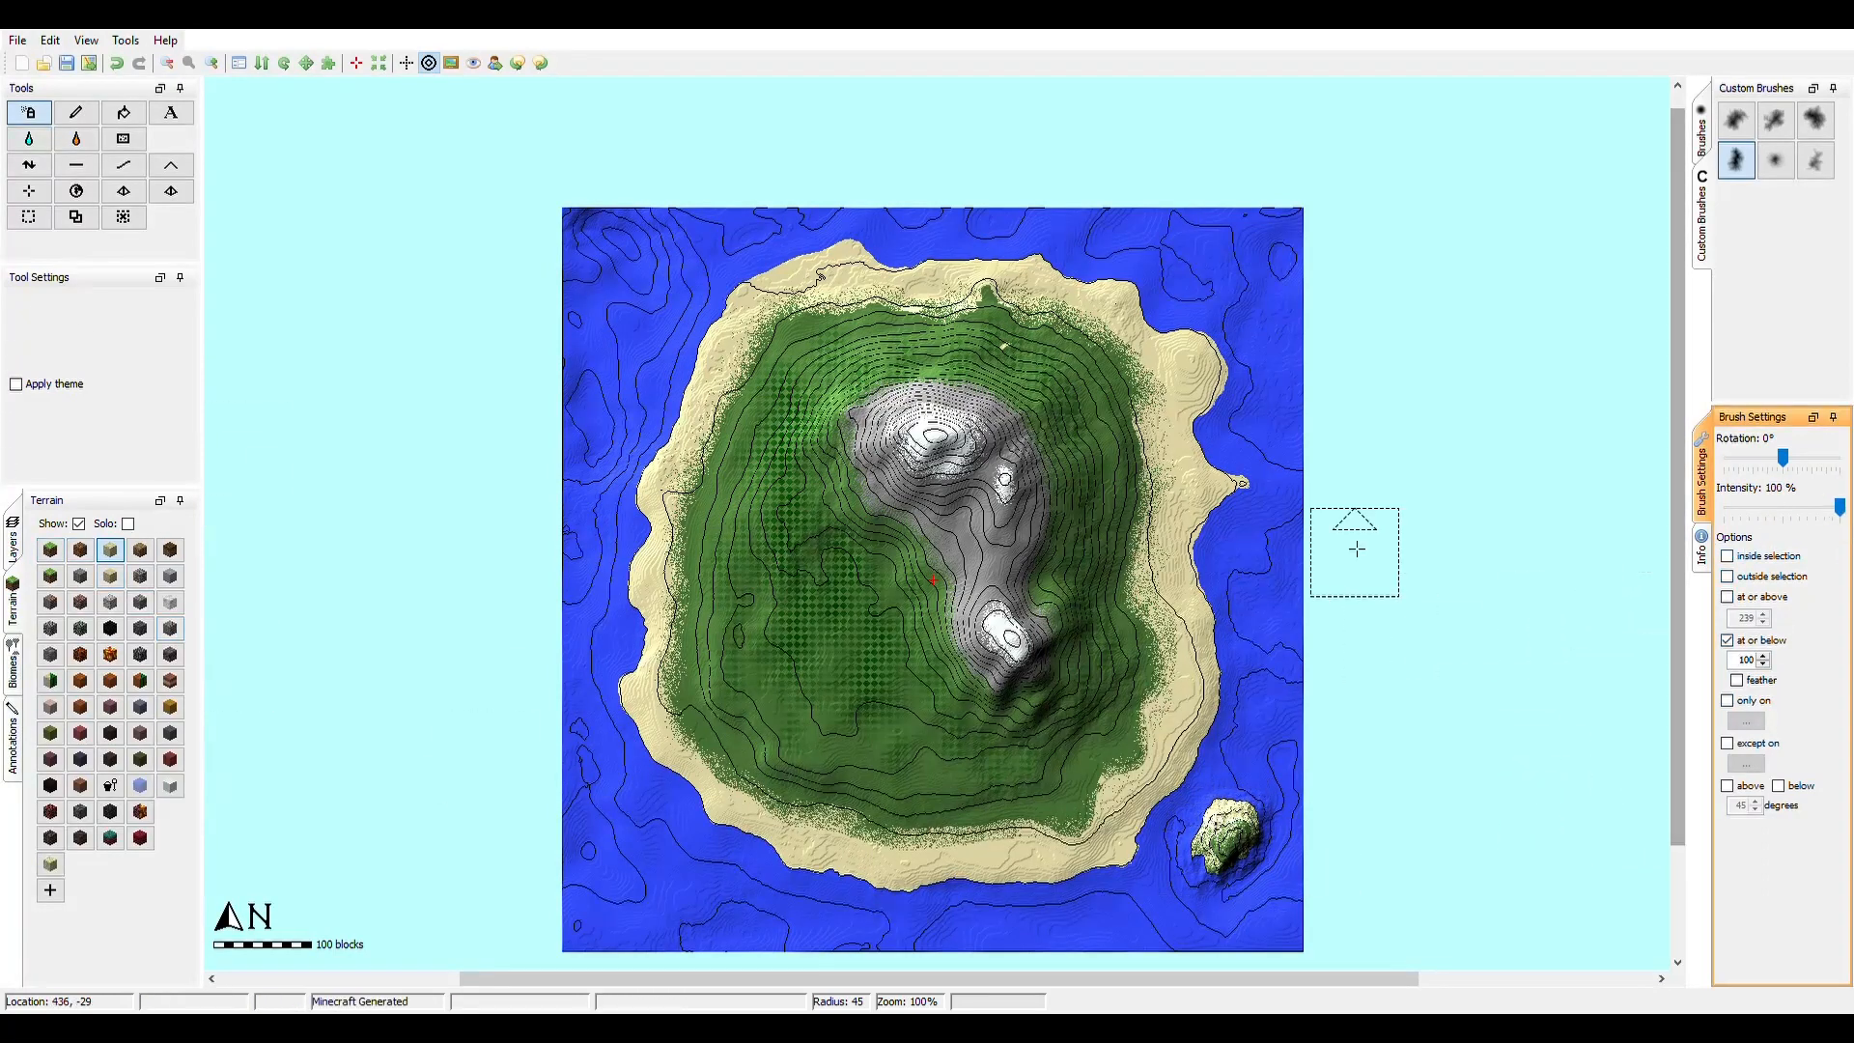
pyautogui.scroll(15, 1352, 550)
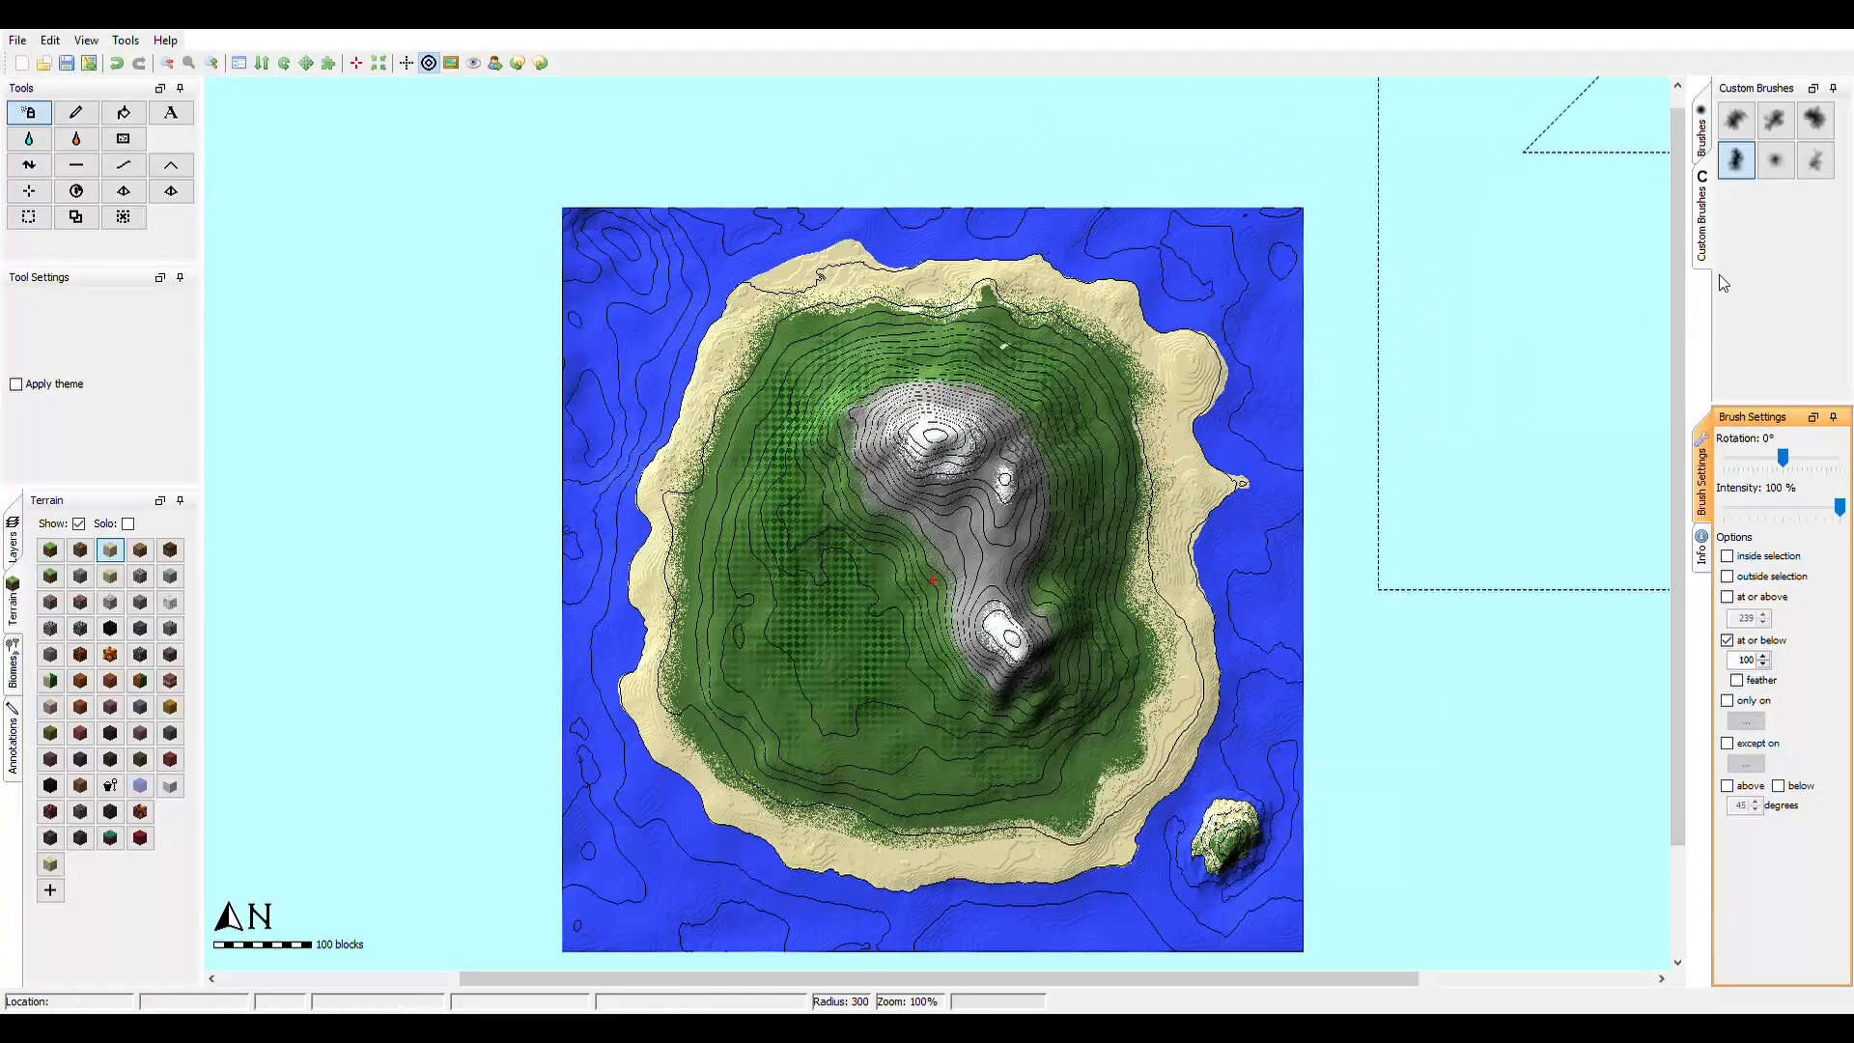
pyautogui.click(1703, 126)
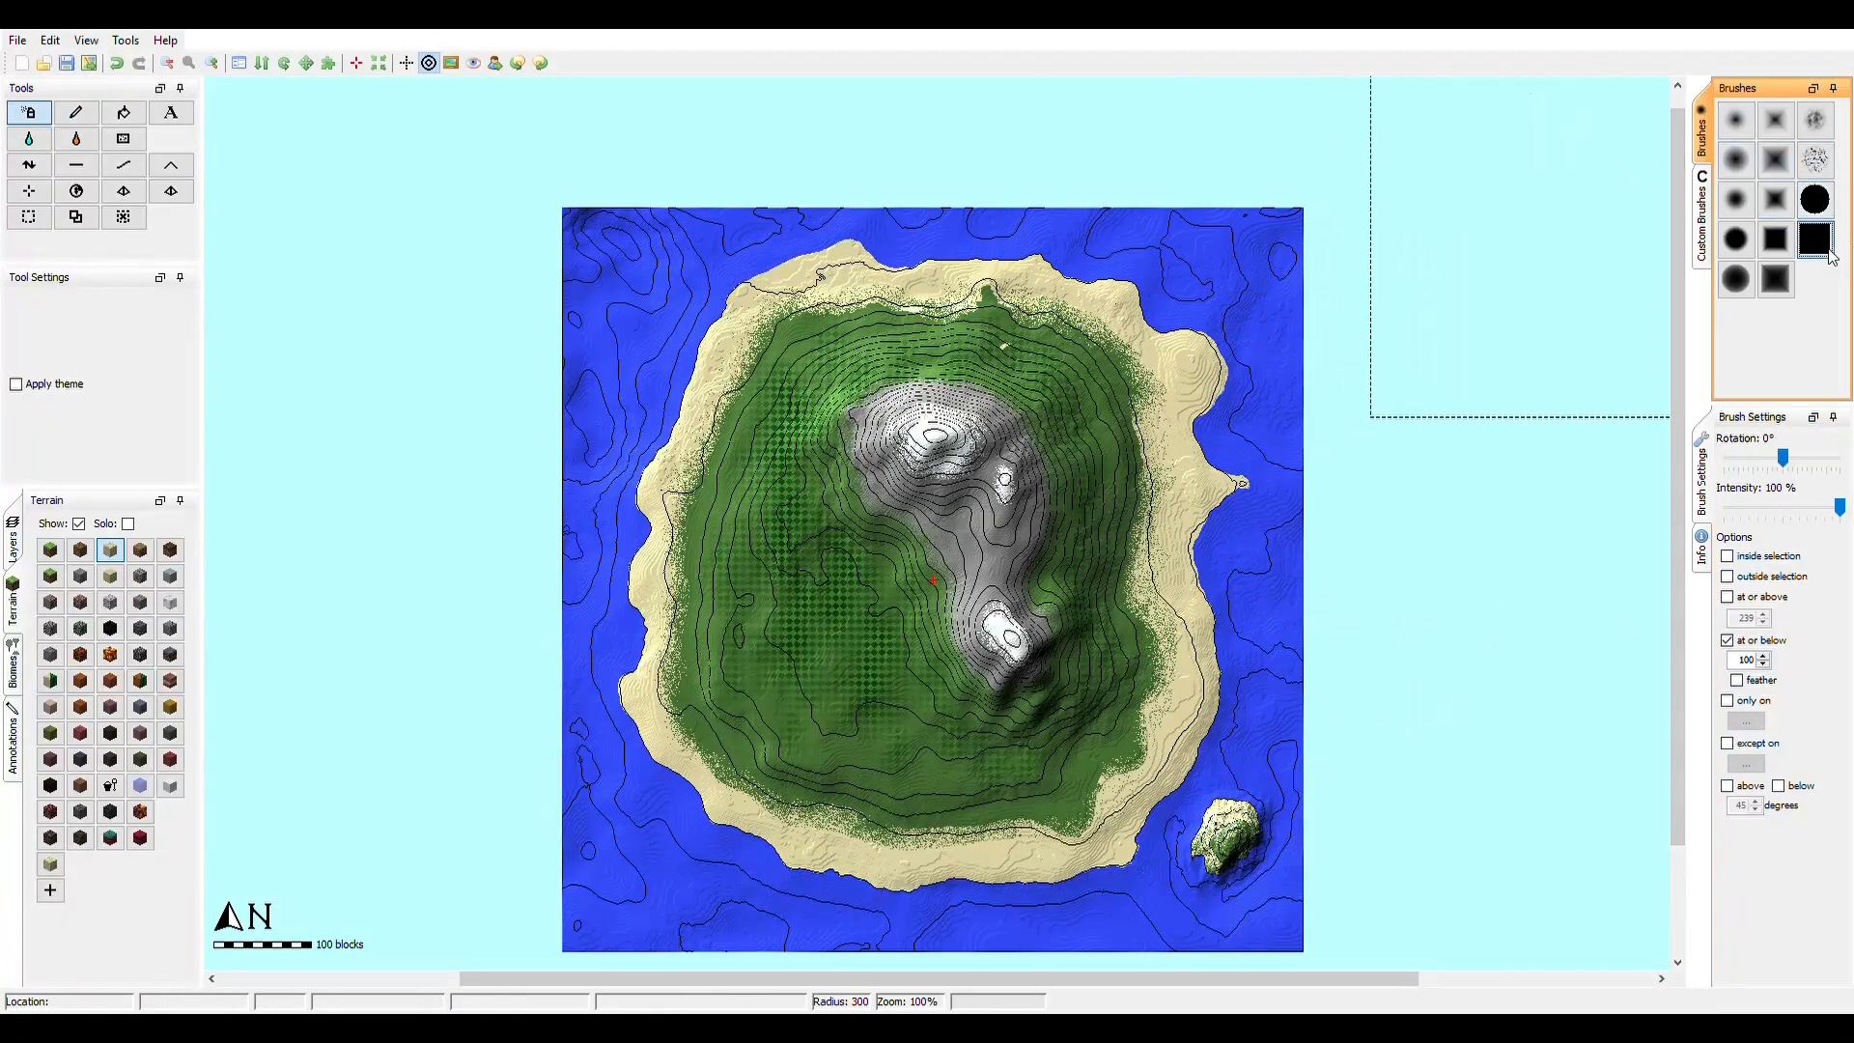
# - Undo a trial sand spray at limit 100, and respray the surrounding seabed with the height limit lowered to 88 and finally 80
pyautogui.click(1257, 360)
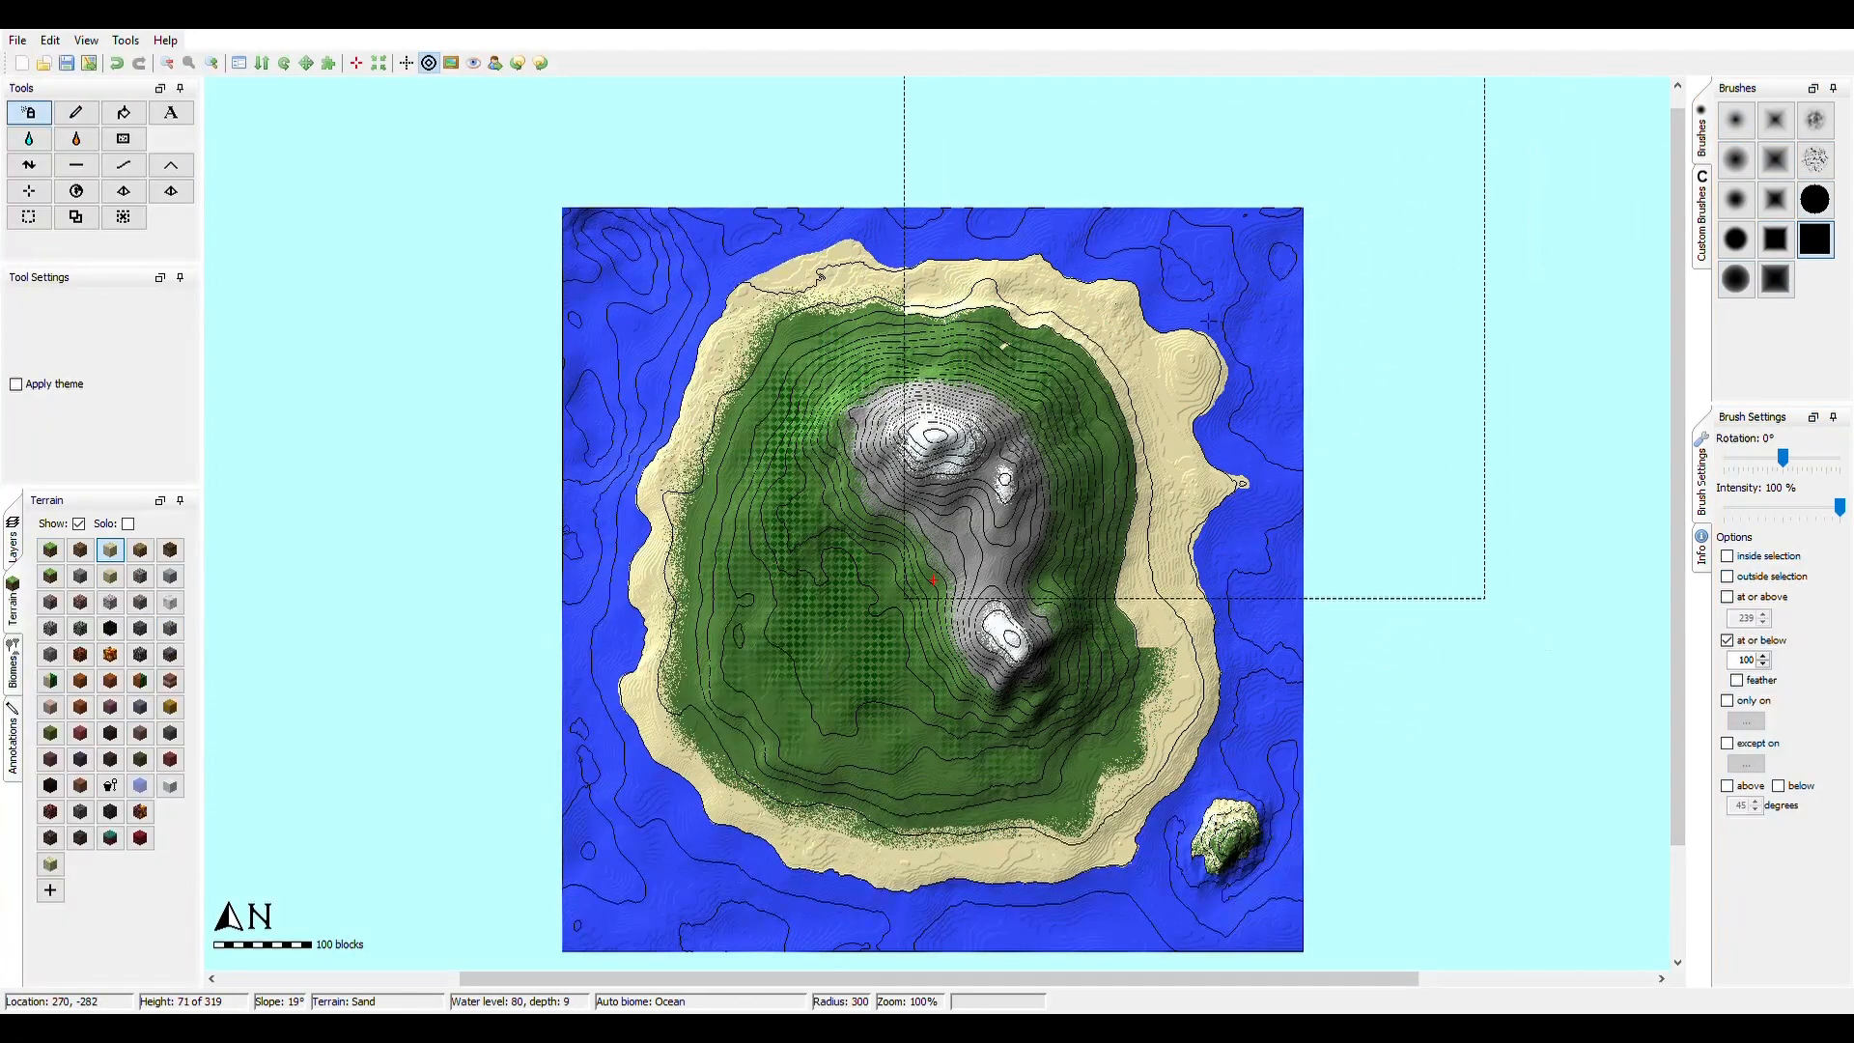
pyautogui.hotkey('ctrl', 'z')
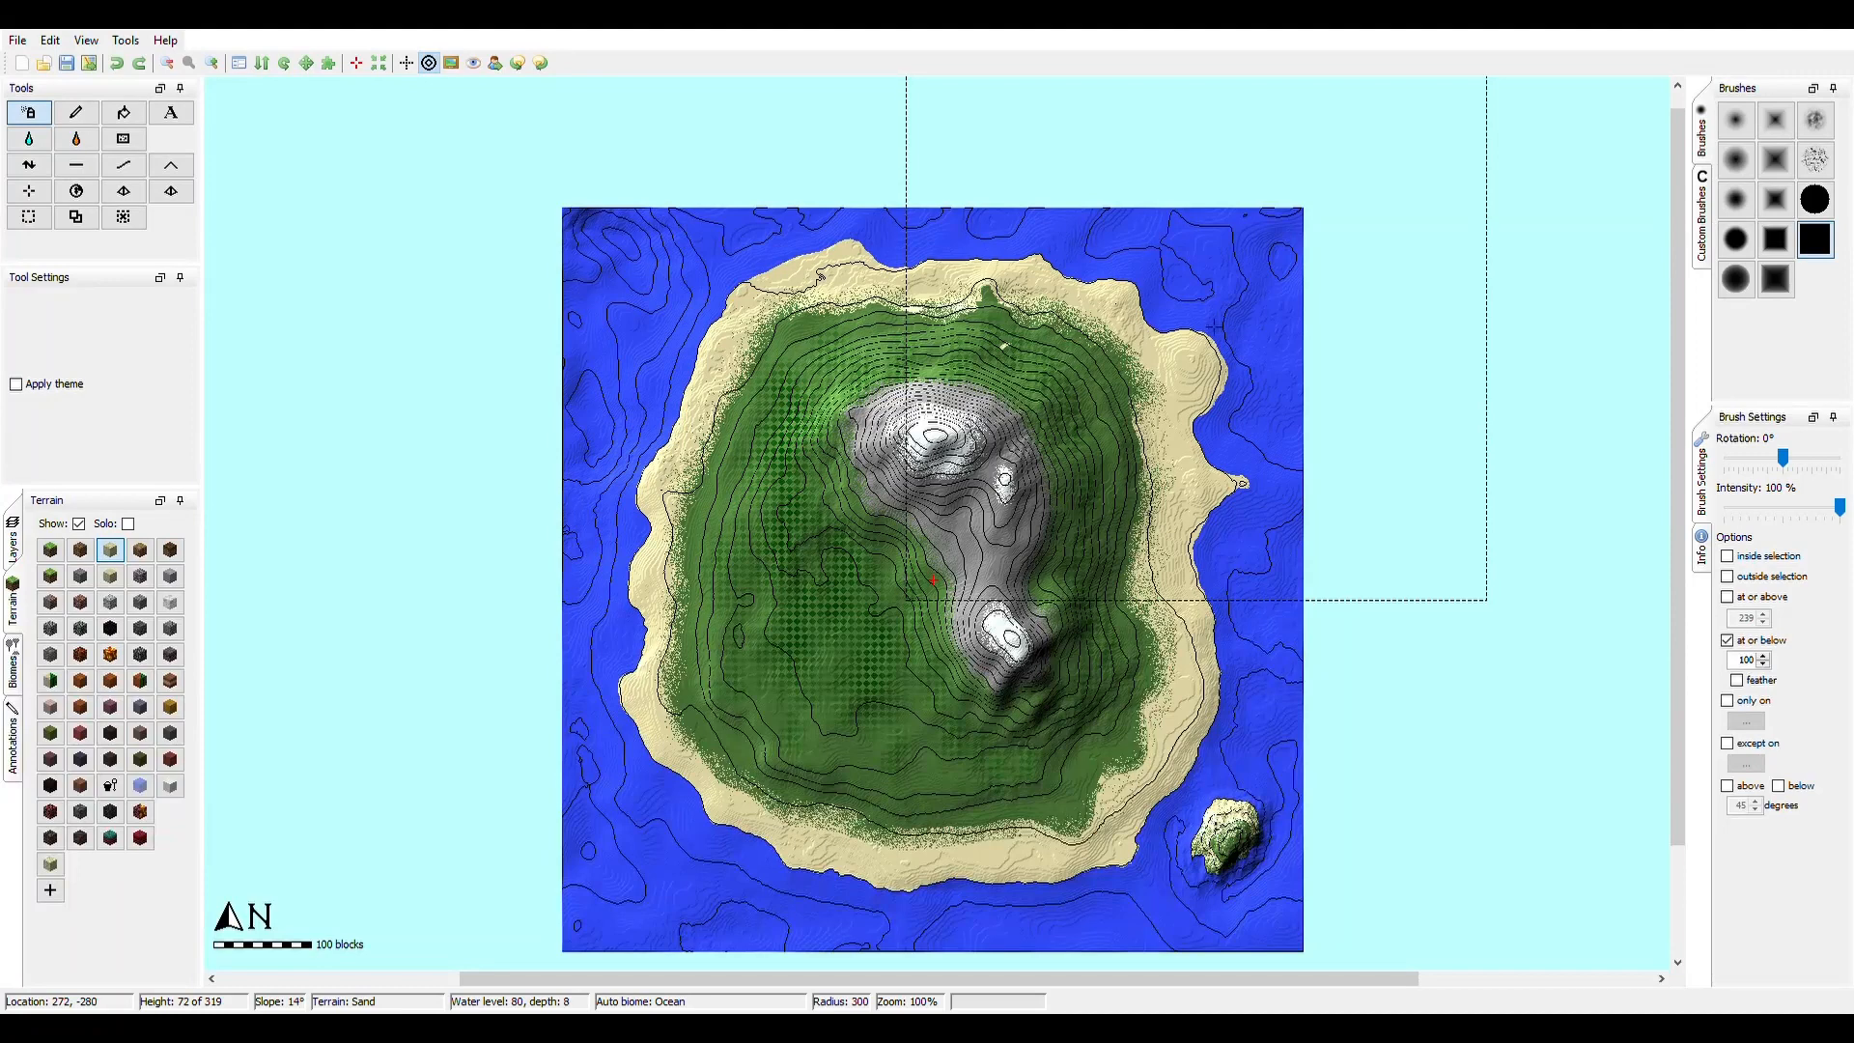
pyautogui.click(1764, 661)
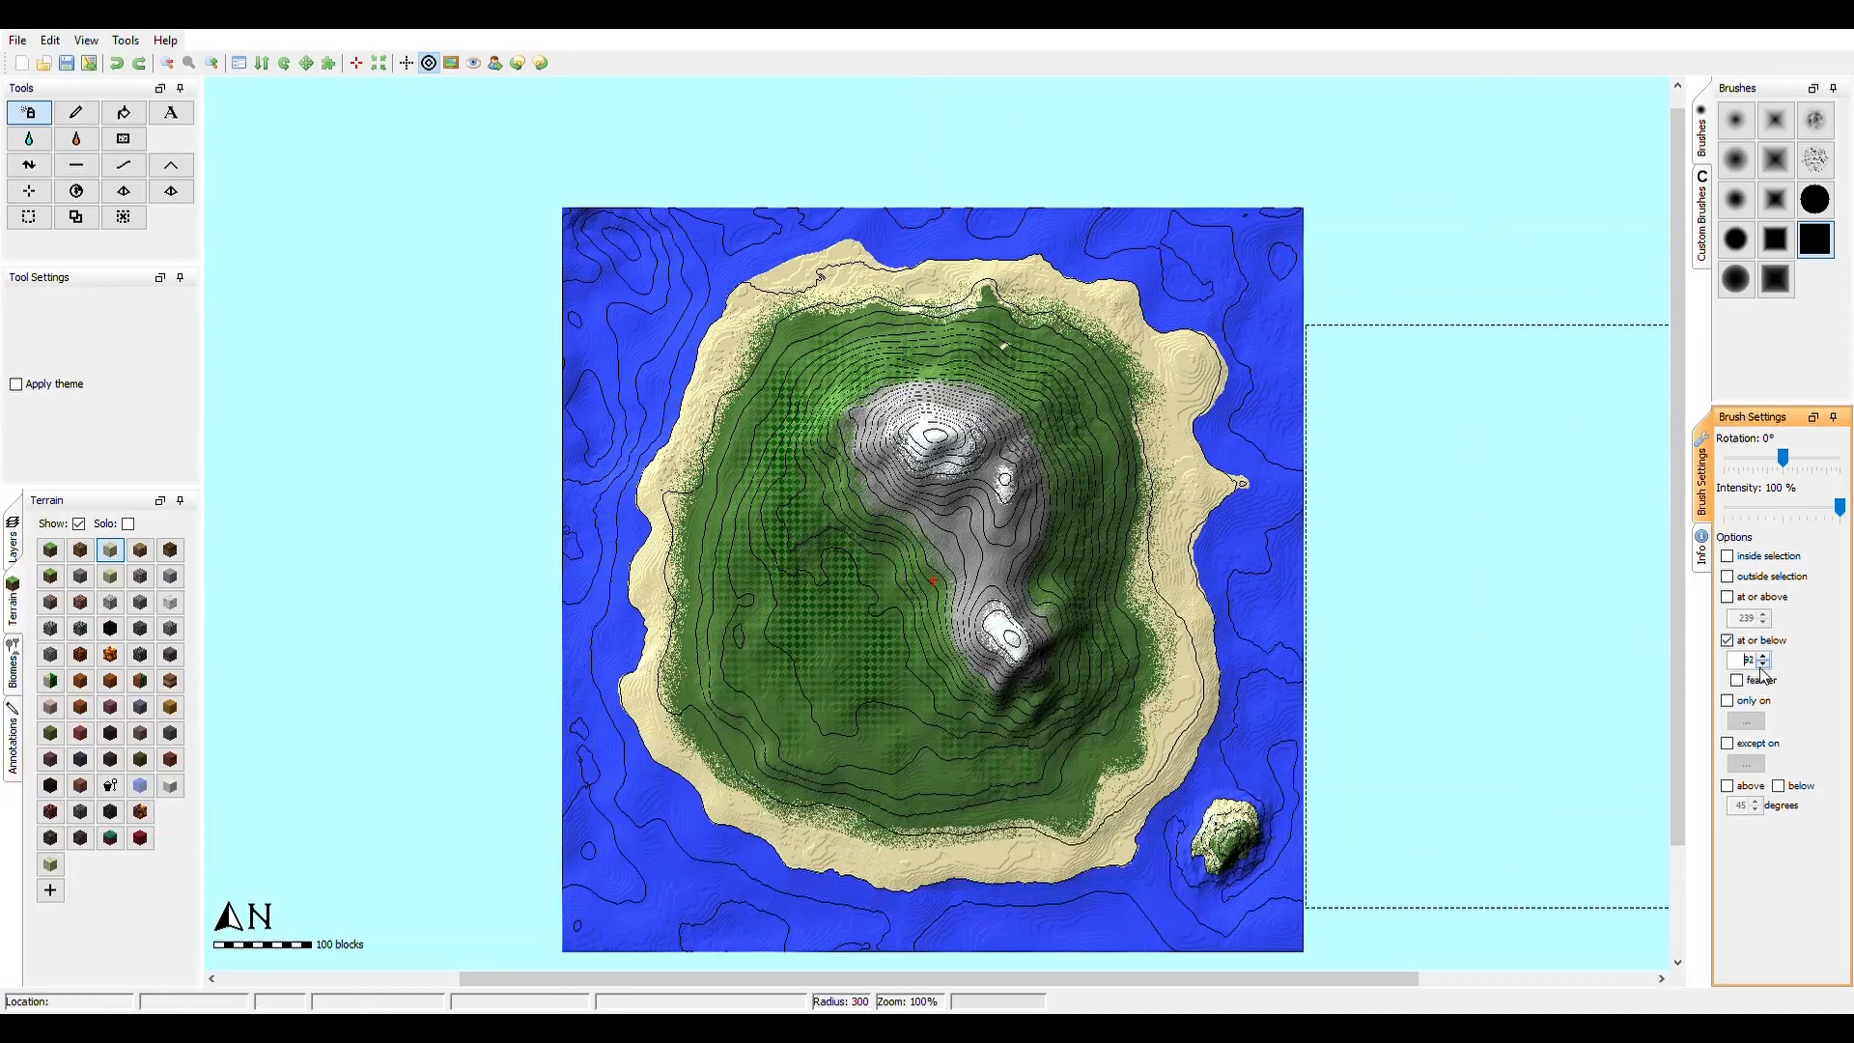
pyautogui.click(1272, 270)
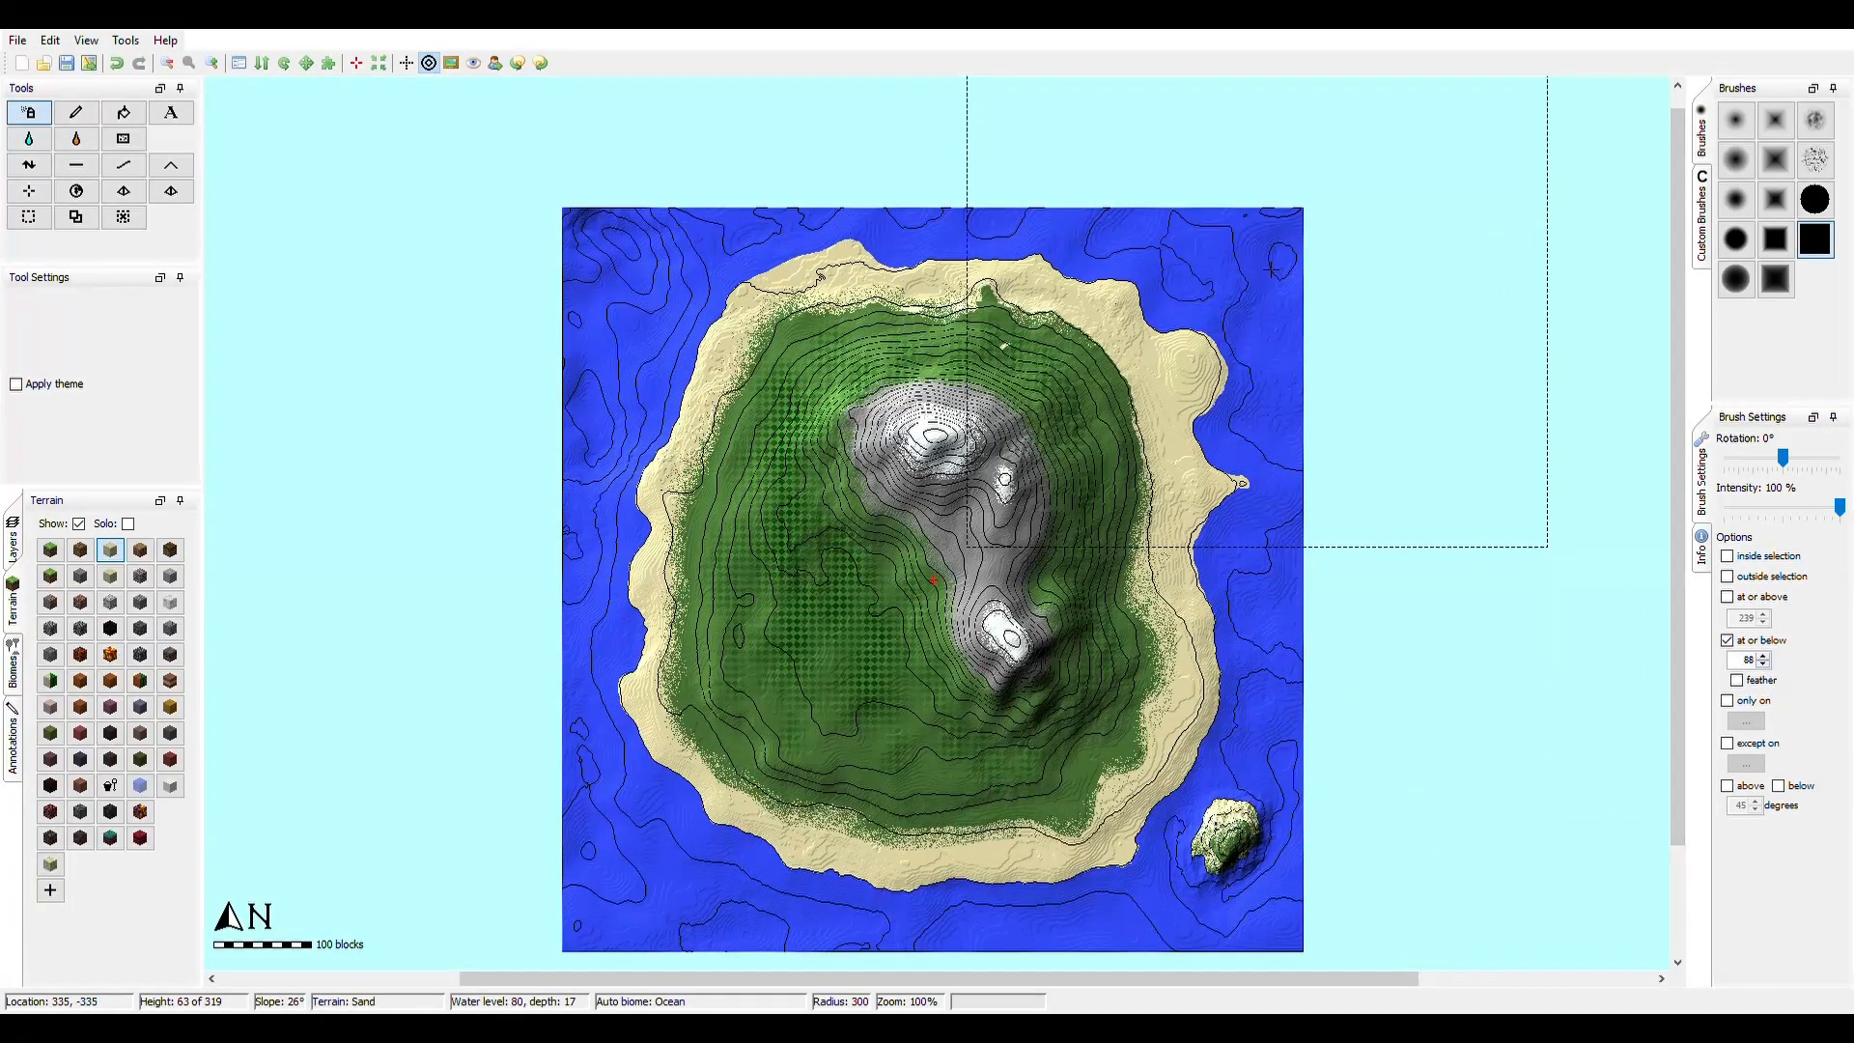
pyautogui.click(1764, 664)
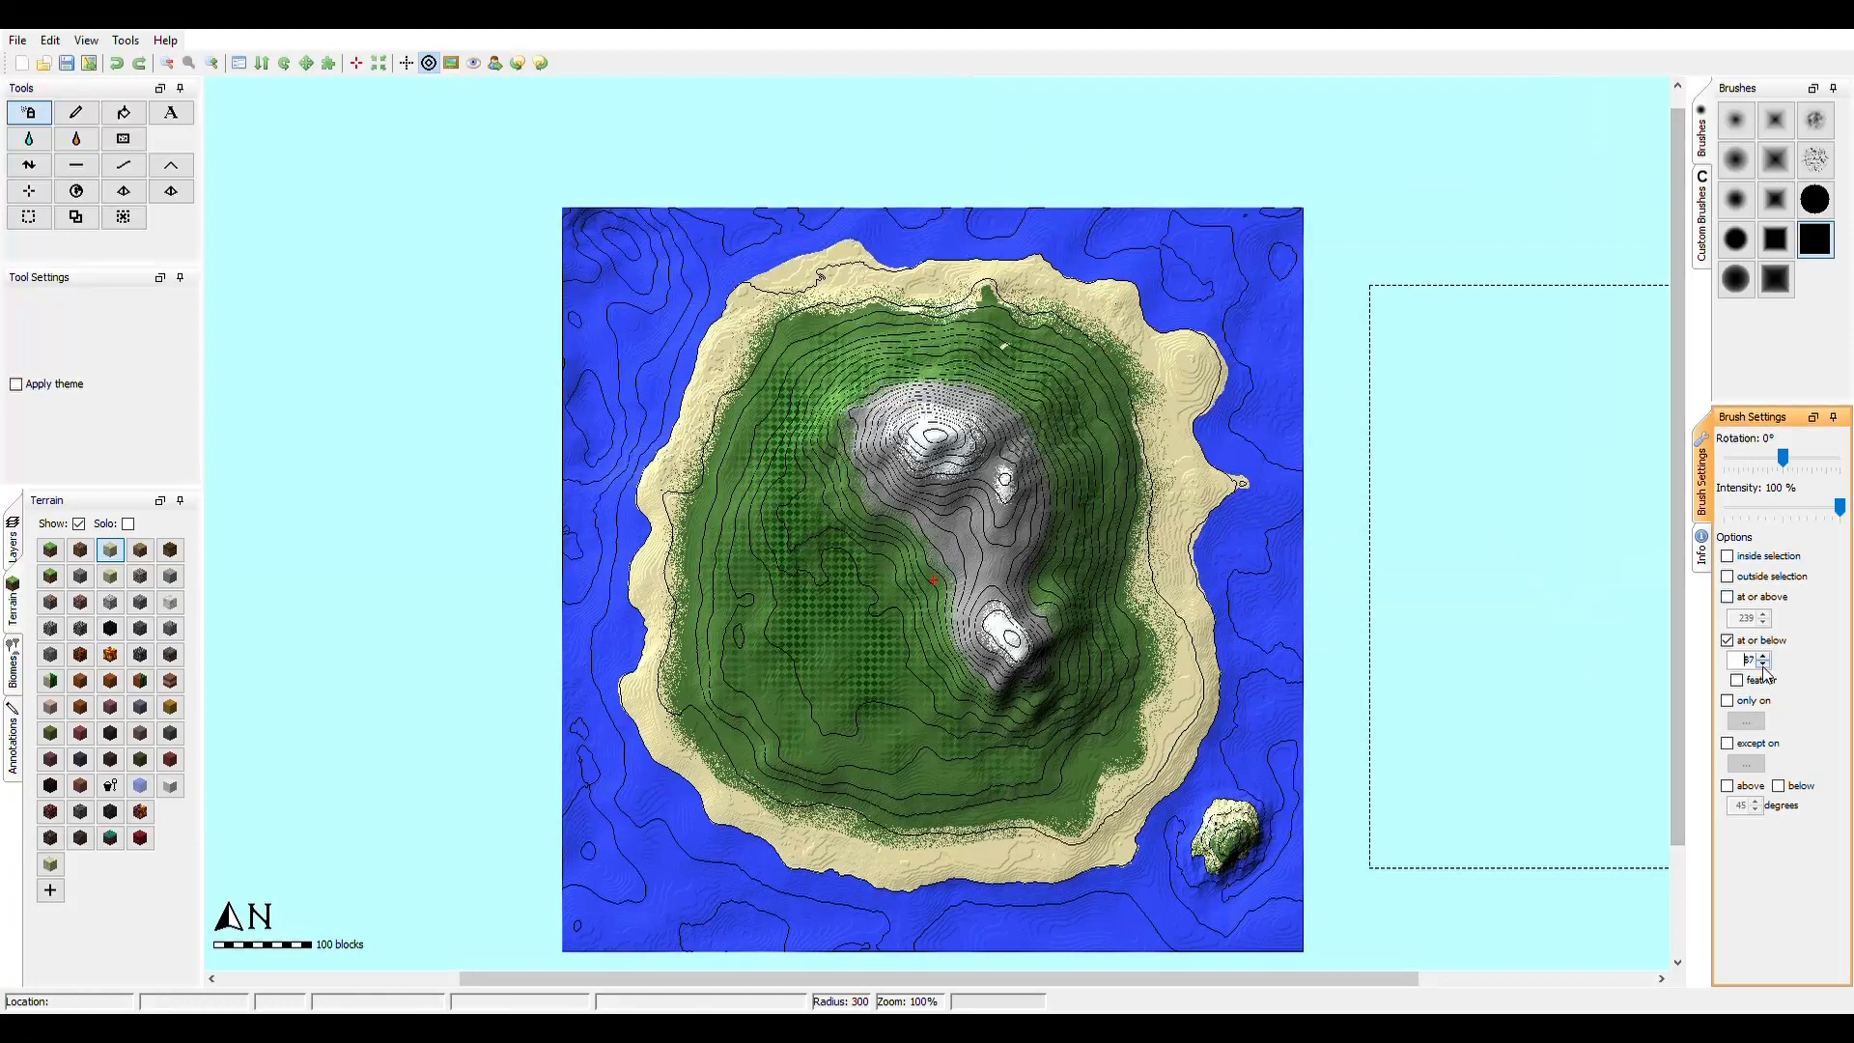
pyautogui.click(1764, 664)
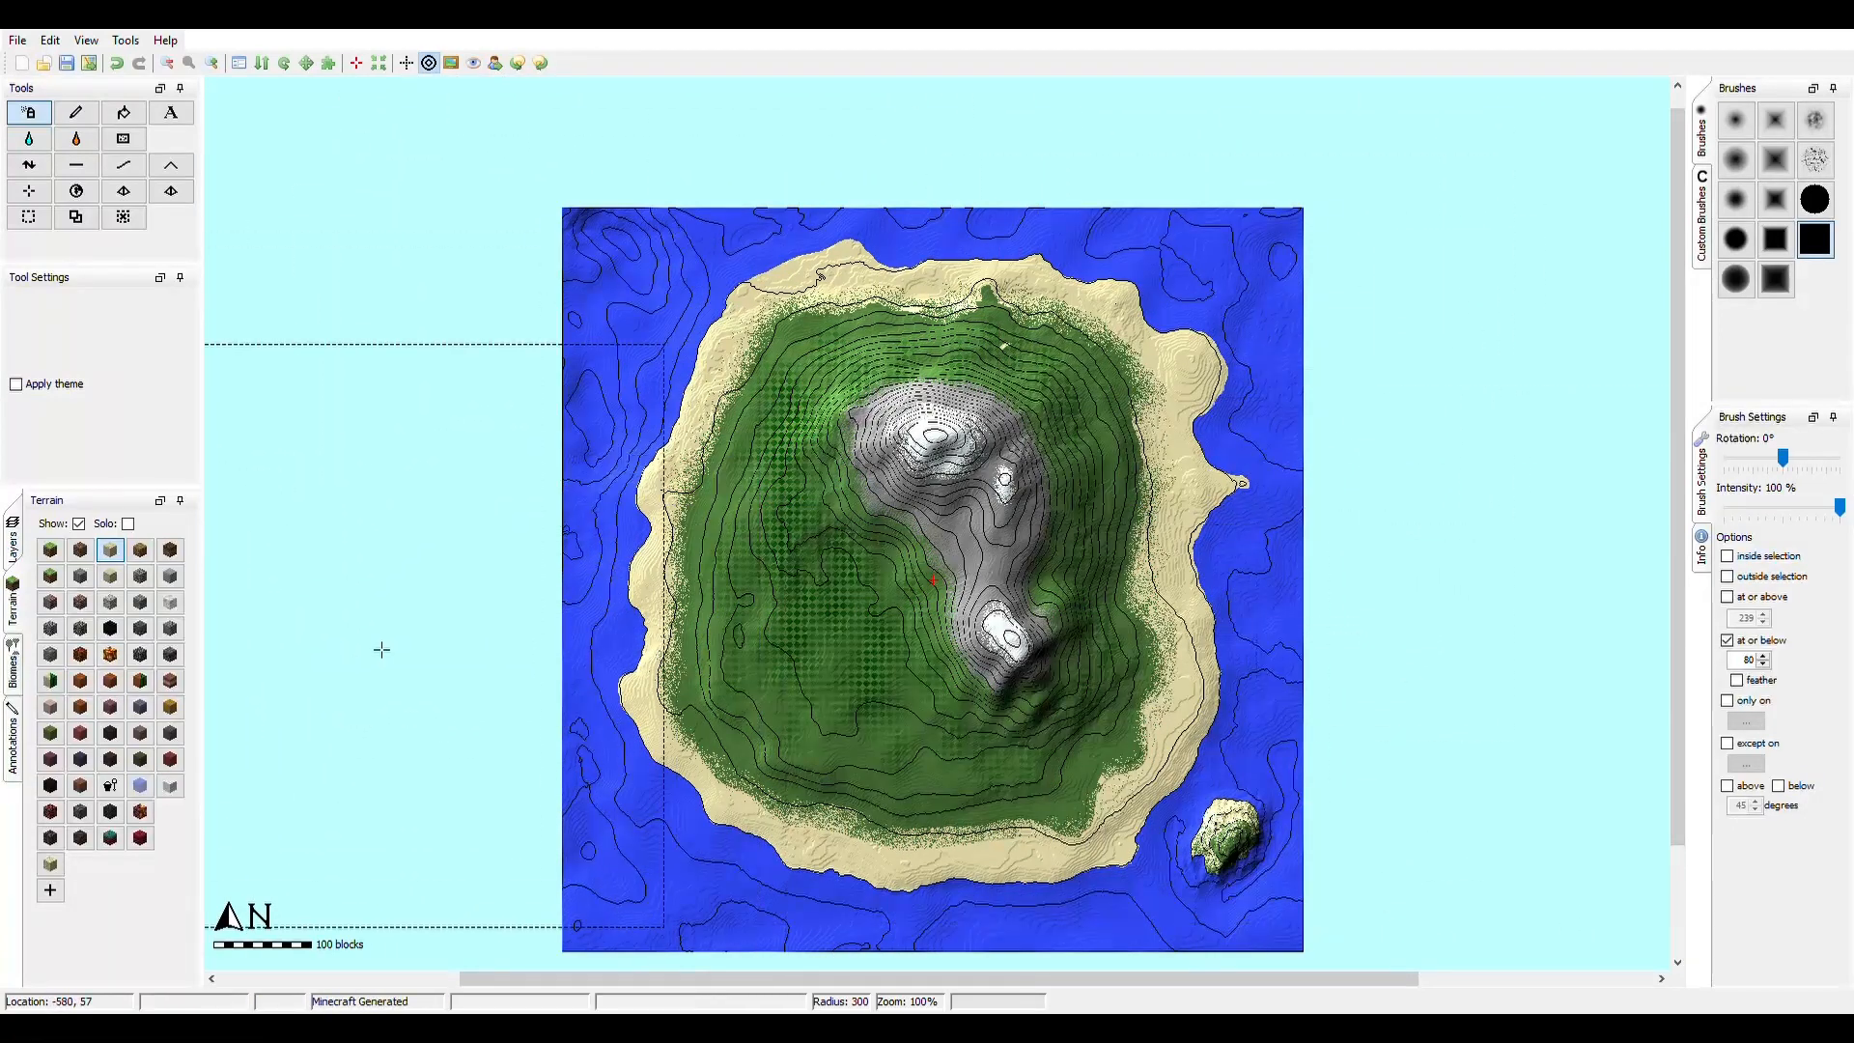
# - Turn off the maximum height limit, reduce the brush radius to 45, and cover the southeastern islet entirely with sand
pyautogui.click(1727, 640)
pyautogui.scroll(-15, 1246, 860)
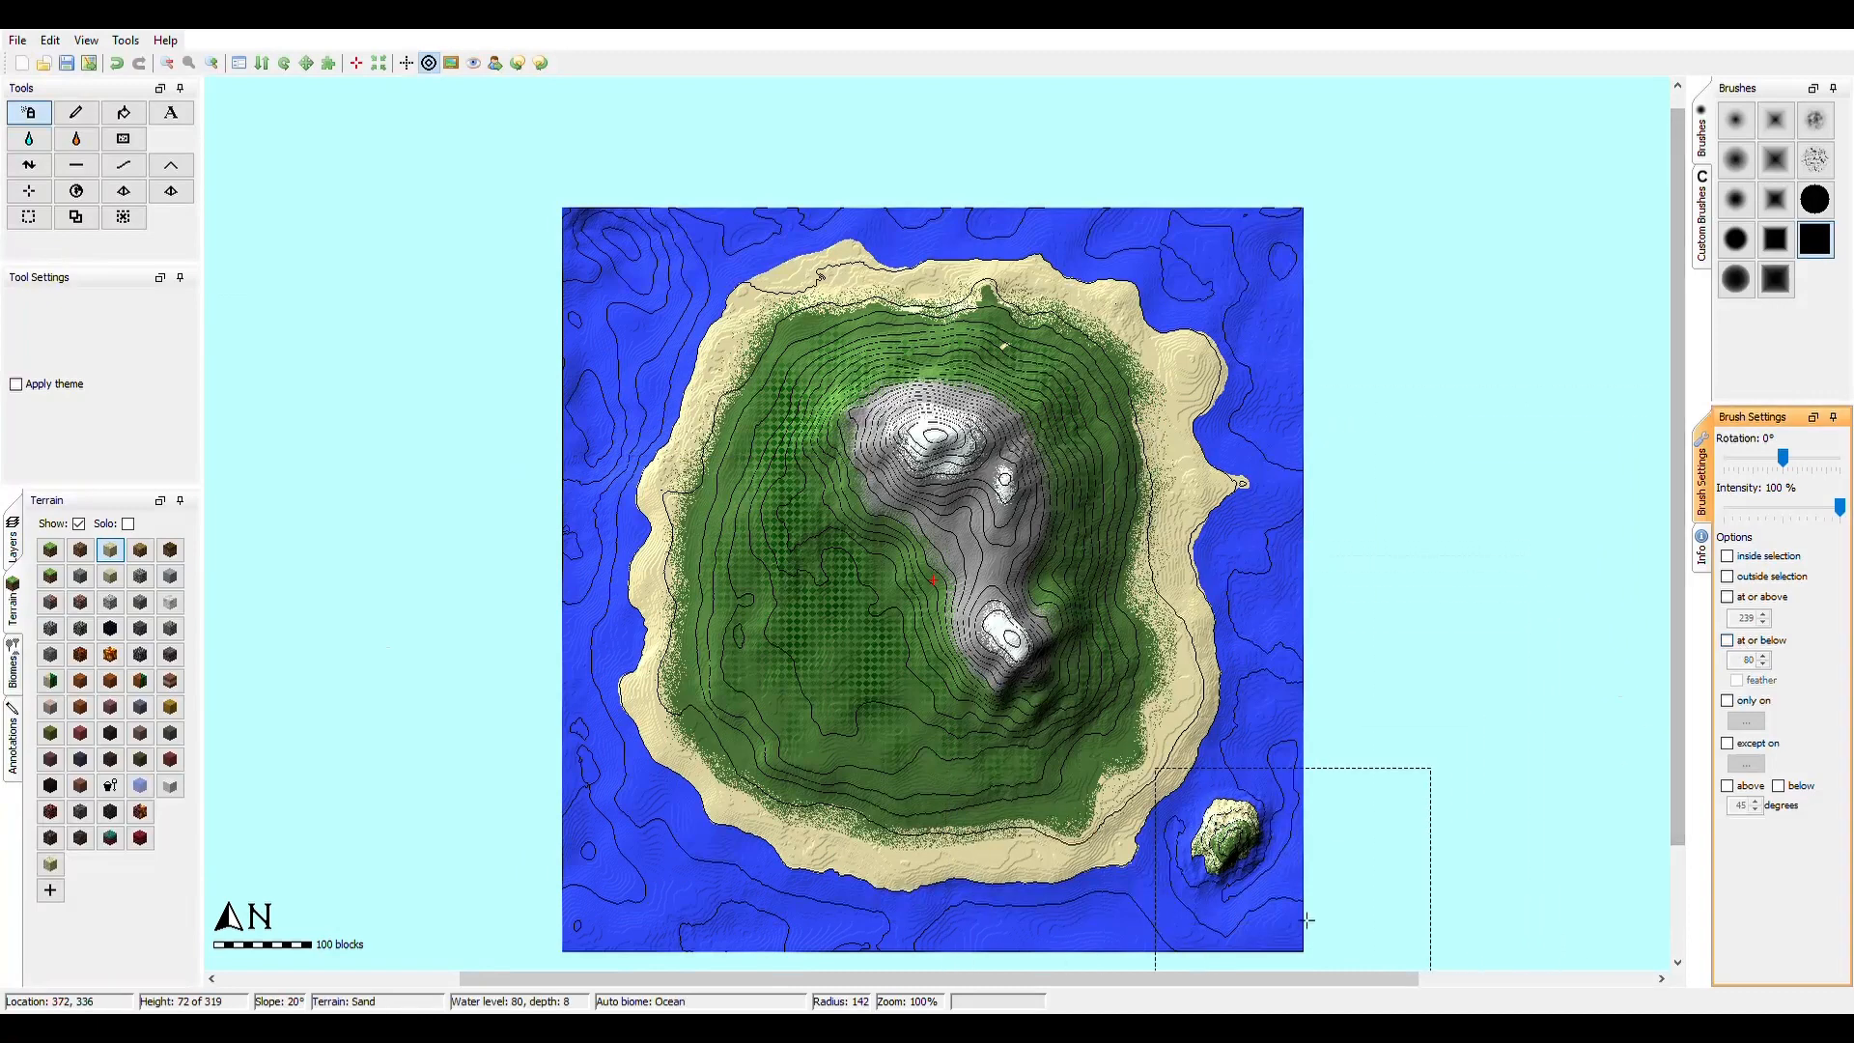
pyautogui.moveTo(1260, 875); pyautogui.dragTo(1268, 874)
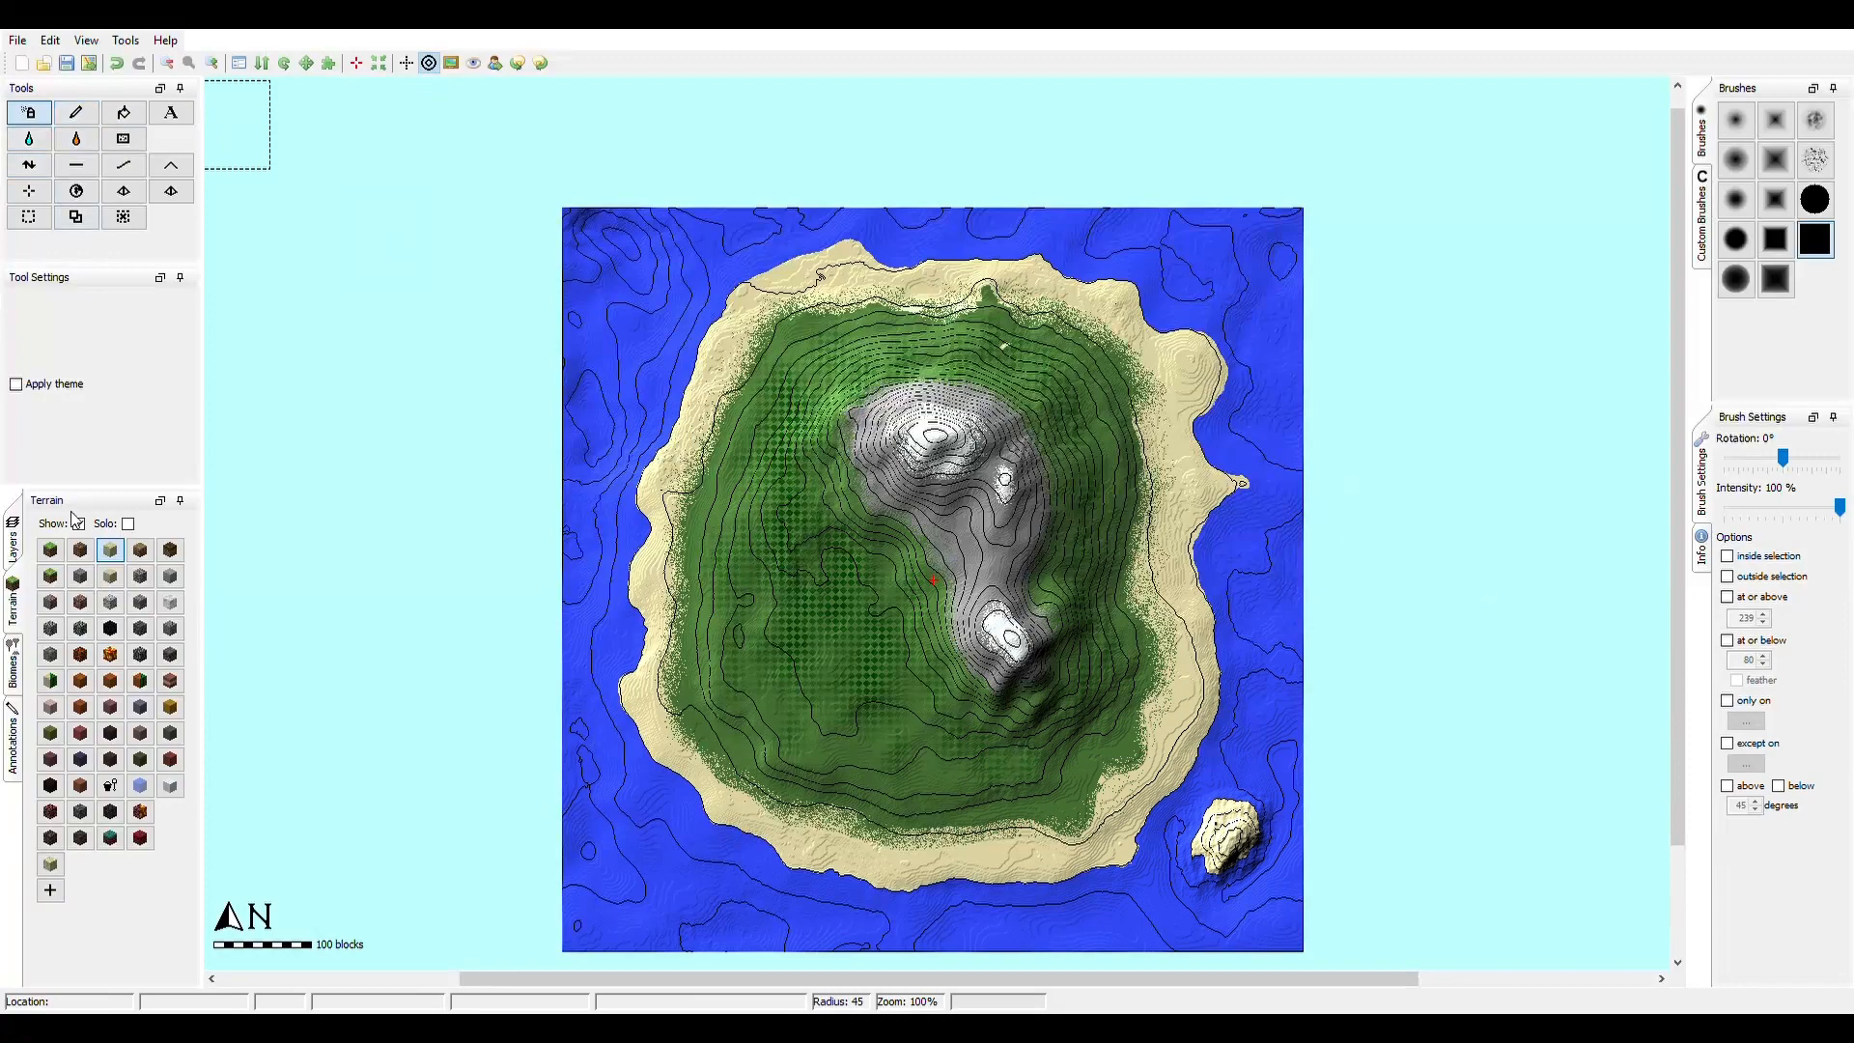
# - Spray a light patch of grass on the southeastern islet's summit with the third custom brush at radius 13 and 22% intensity
pyautogui.click(49, 555)
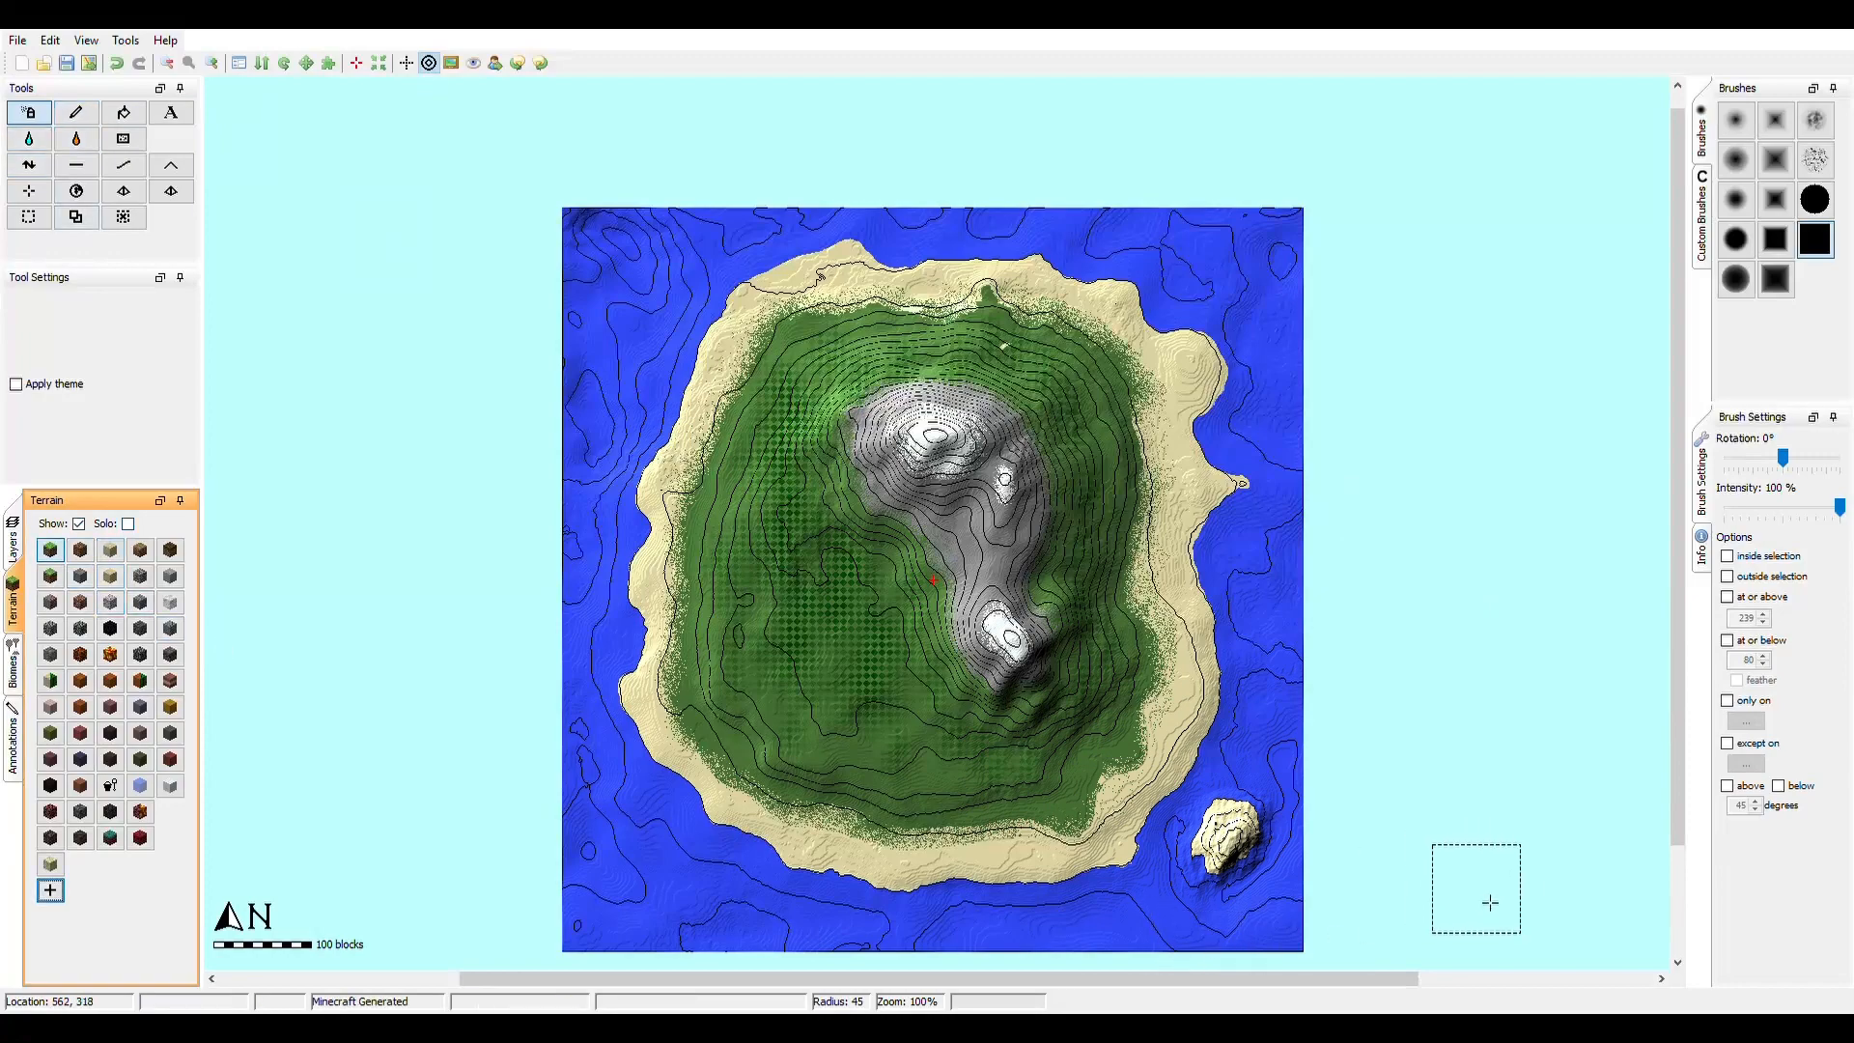
pyautogui.keyDown('ctrl'); pyautogui.scroll(2, 1492, 903); pyautogui.keyUp('ctrl')
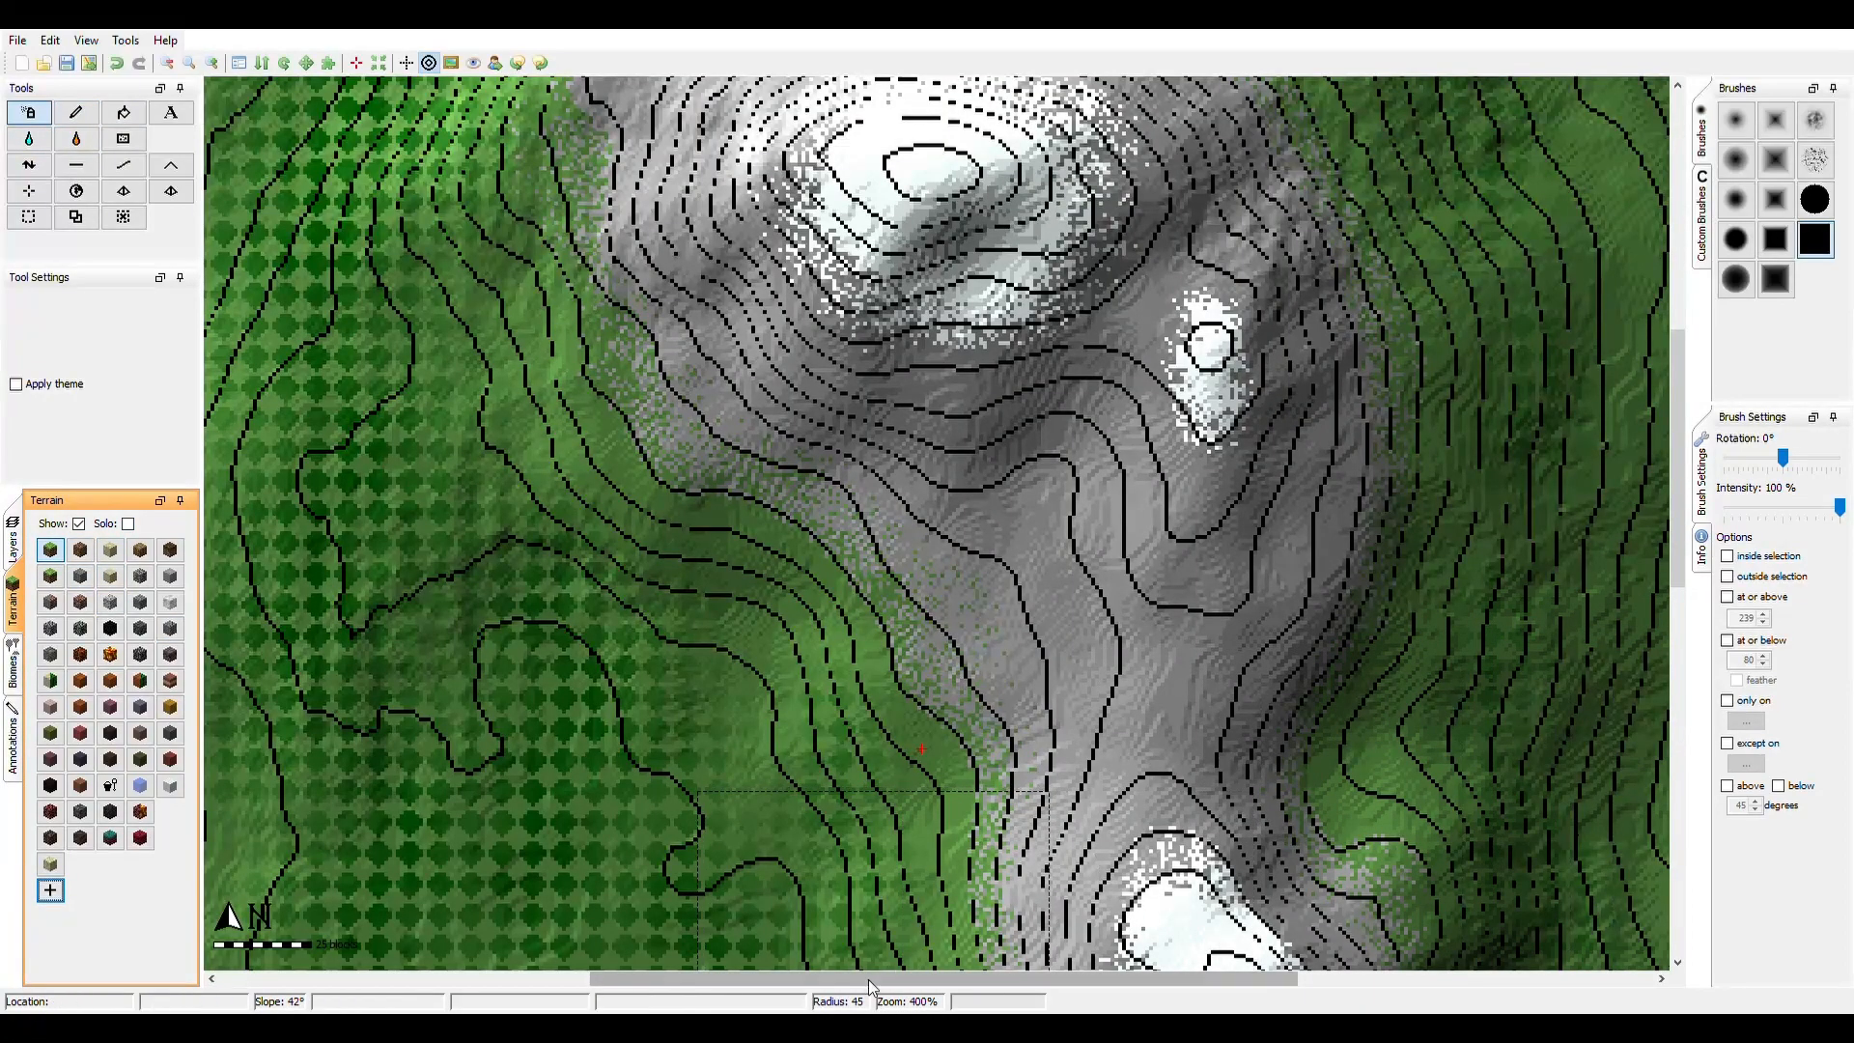
pyautogui.moveTo(886, 978); pyautogui.dragTo(1702, 813)
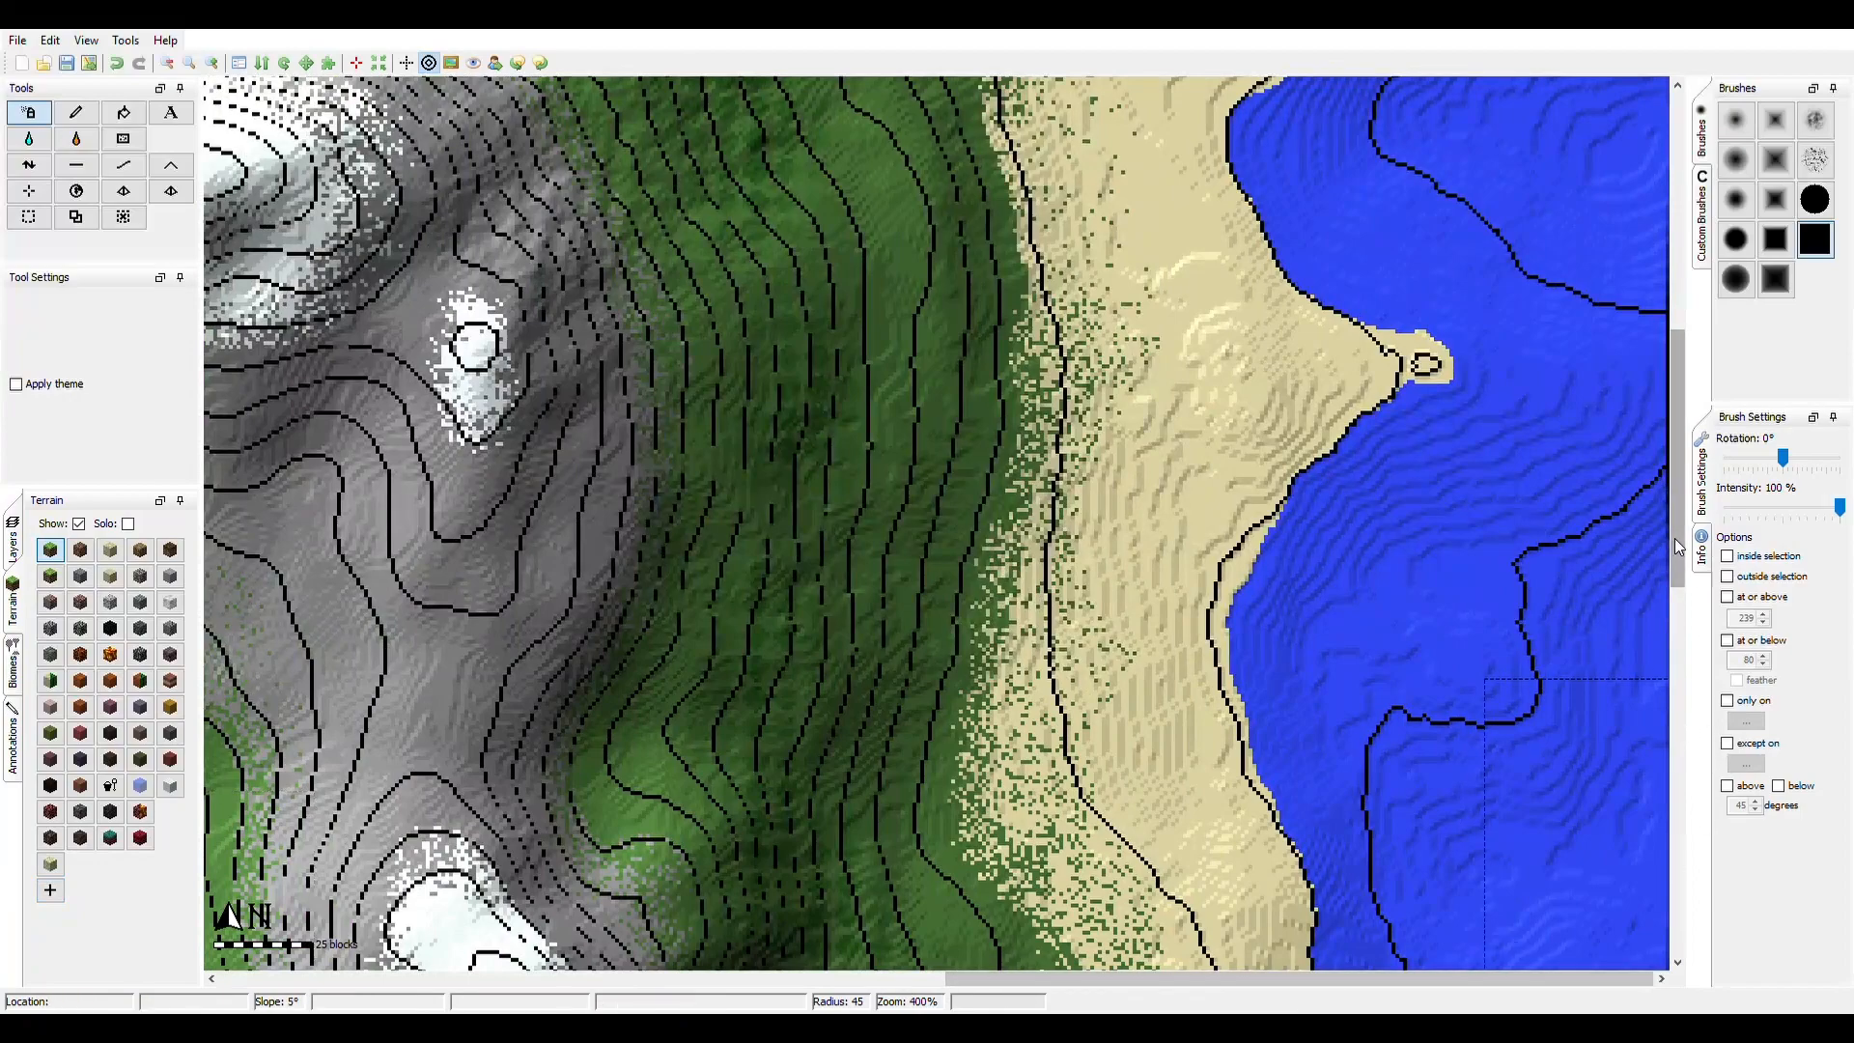
pyautogui.moveTo(1676, 537); pyautogui.dragTo(1686, 889)
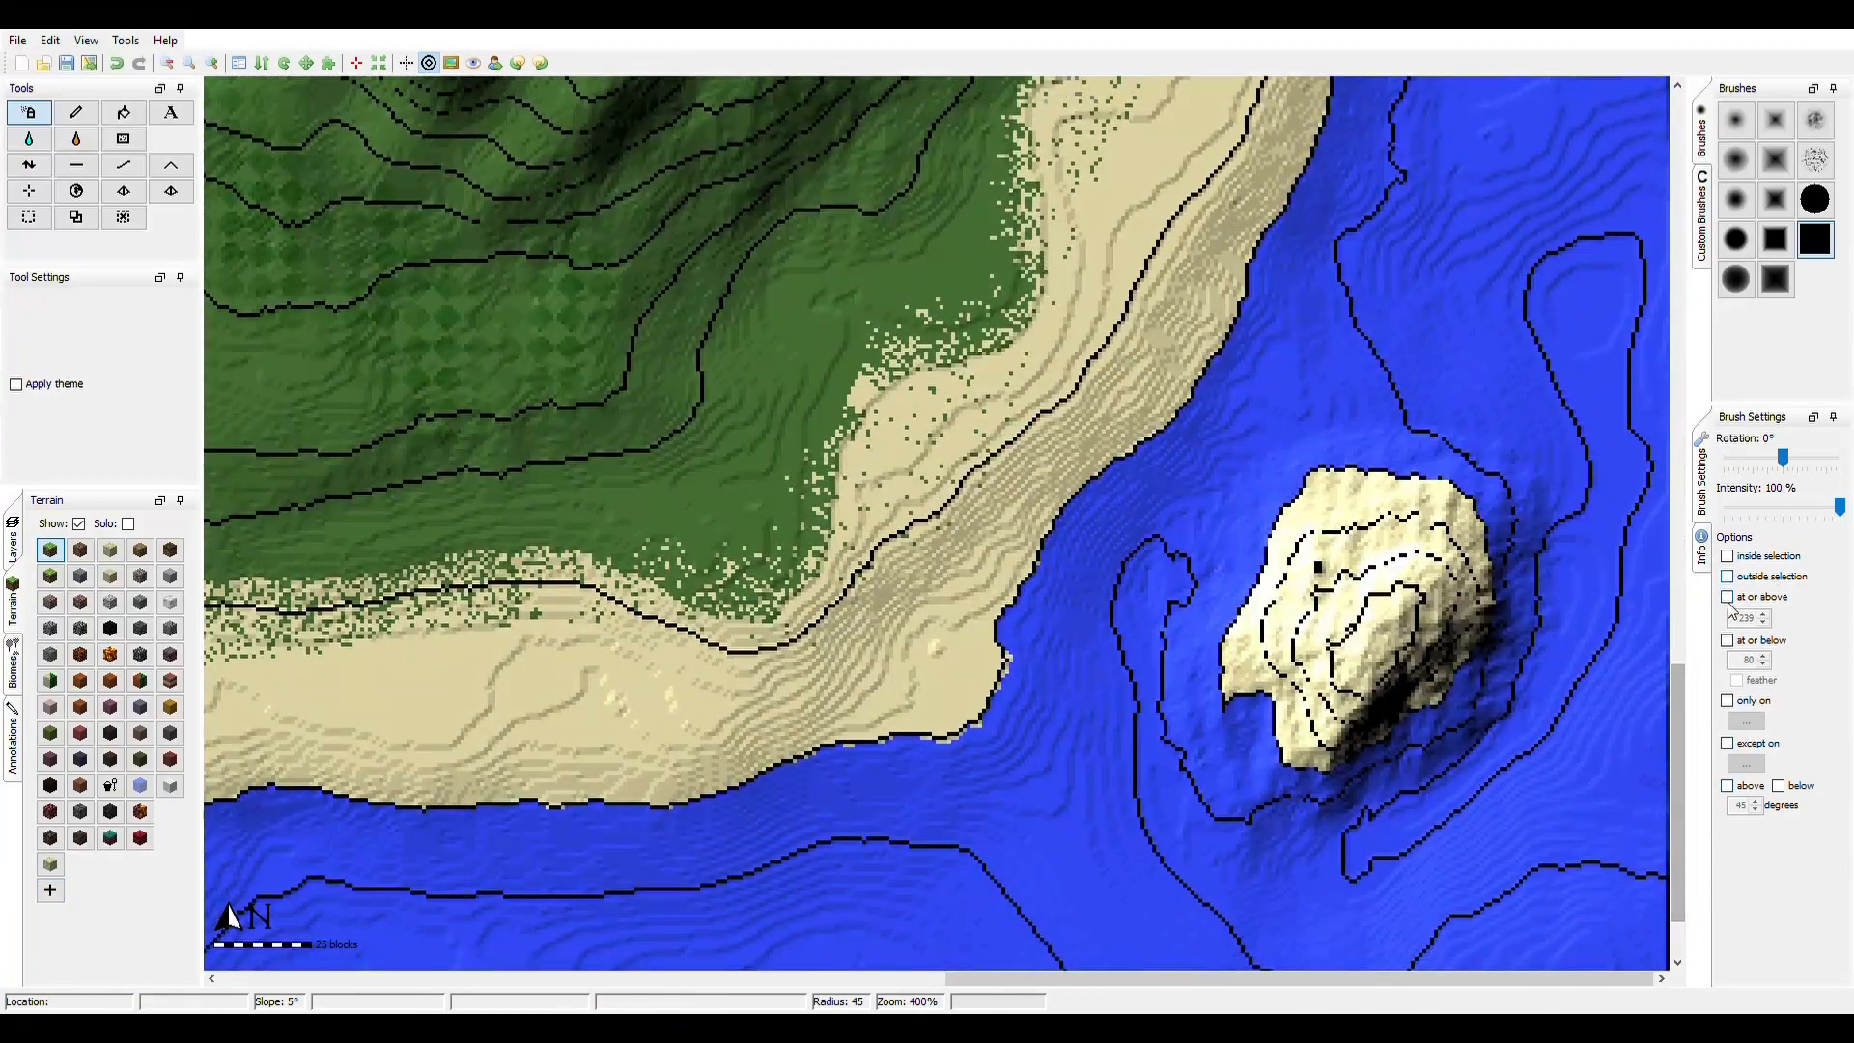
pyautogui.scroll(-10, 1343, 578)
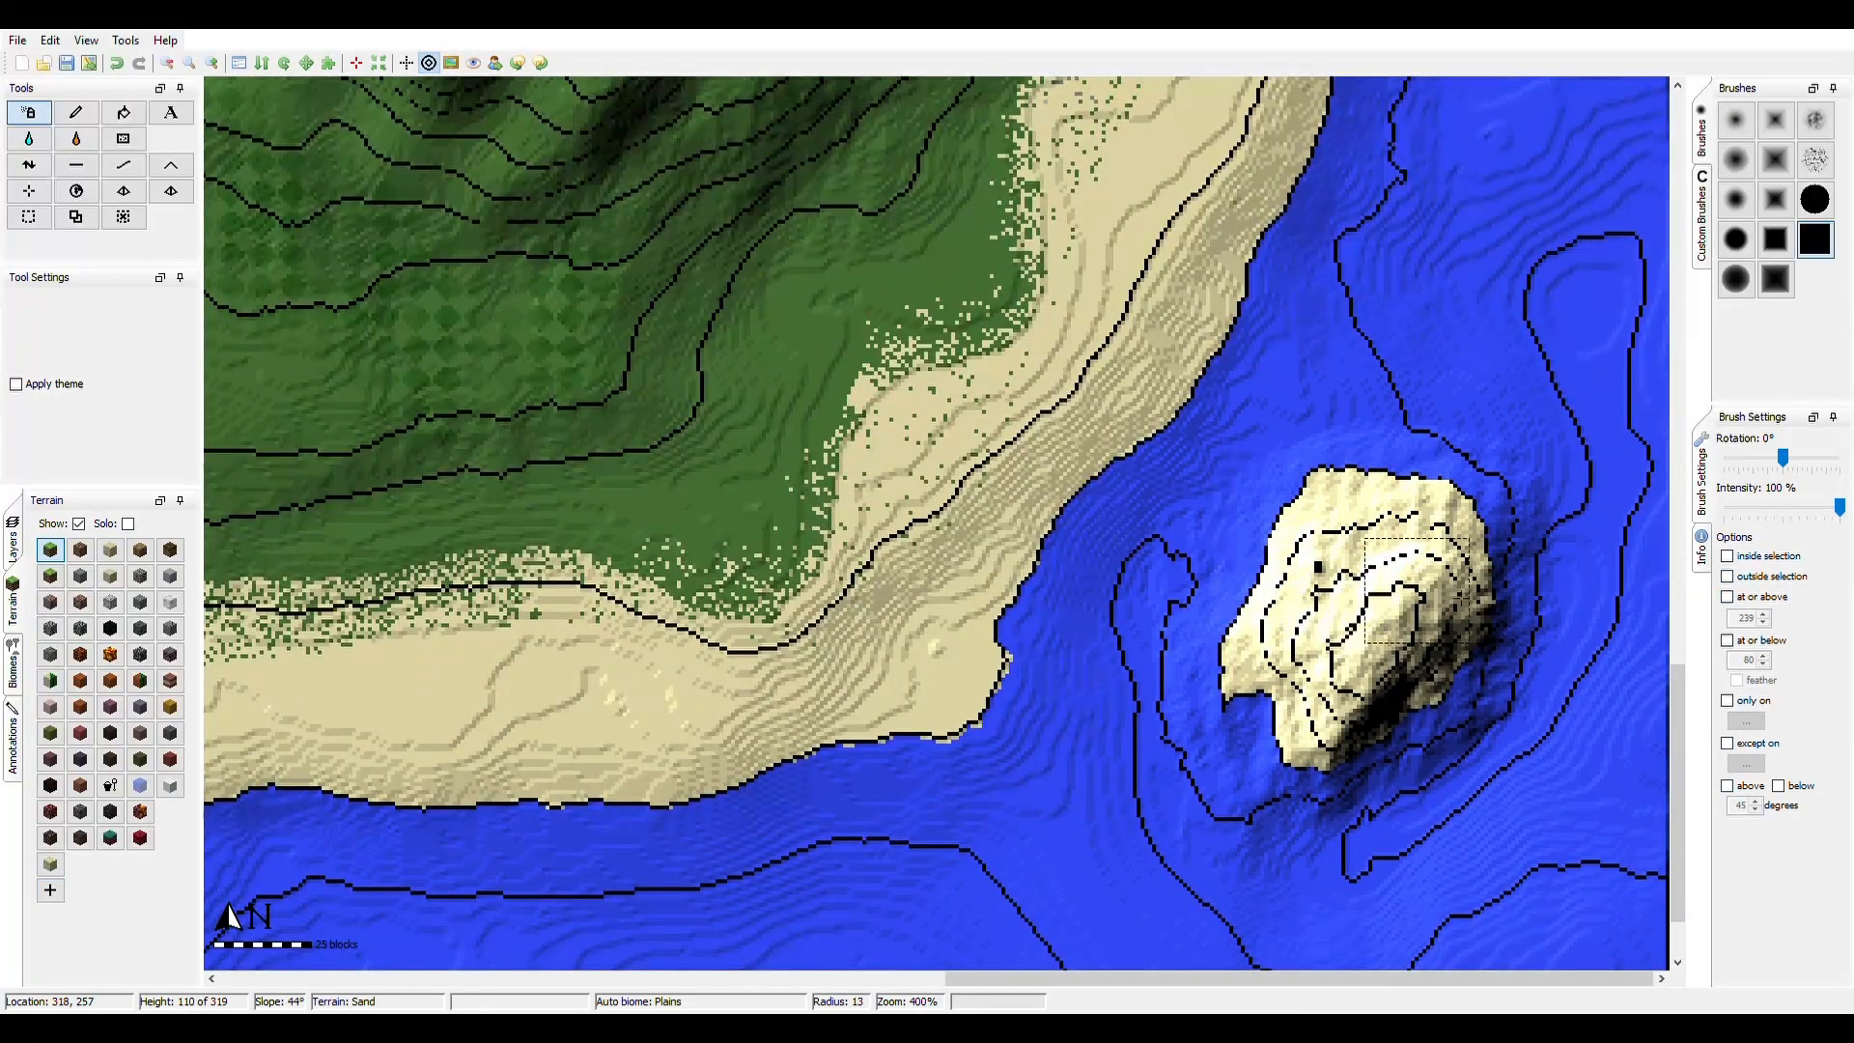
pyautogui.click(1727, 513)
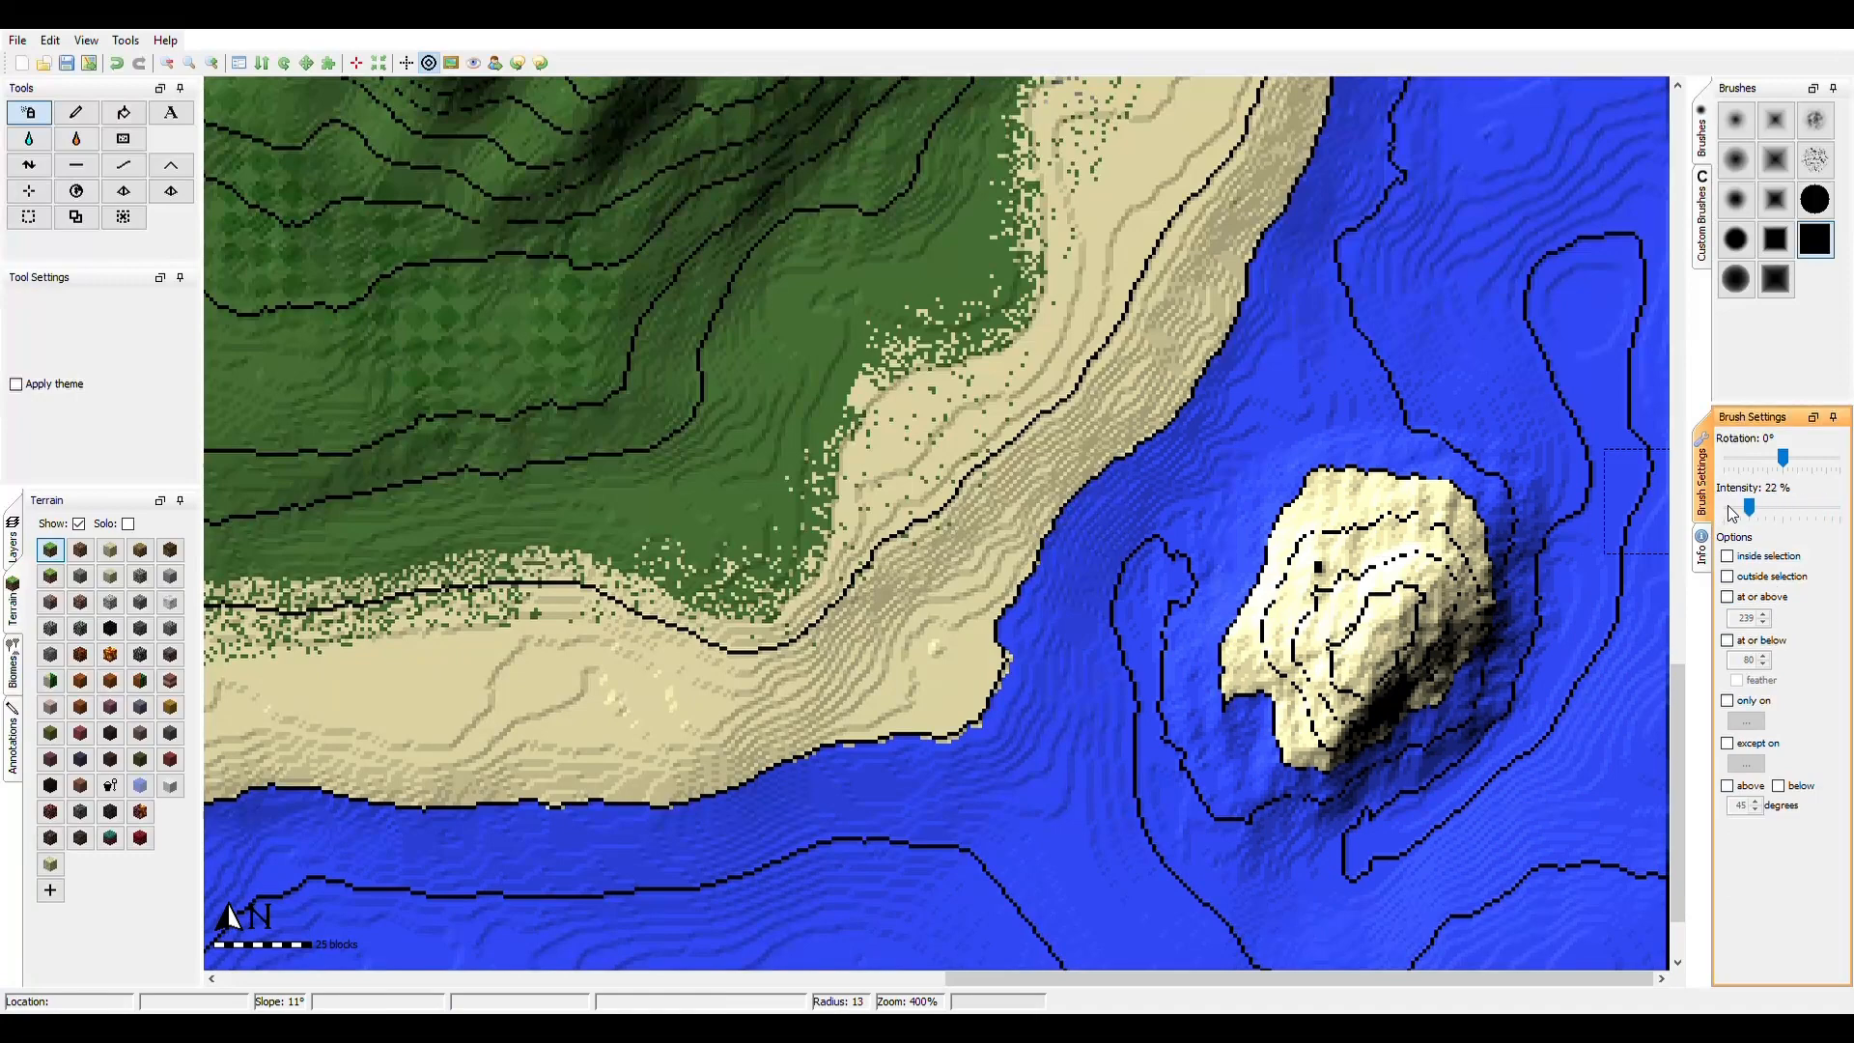
pyautogui.click(1702, 218)
pyautogui.click(1816, 119)
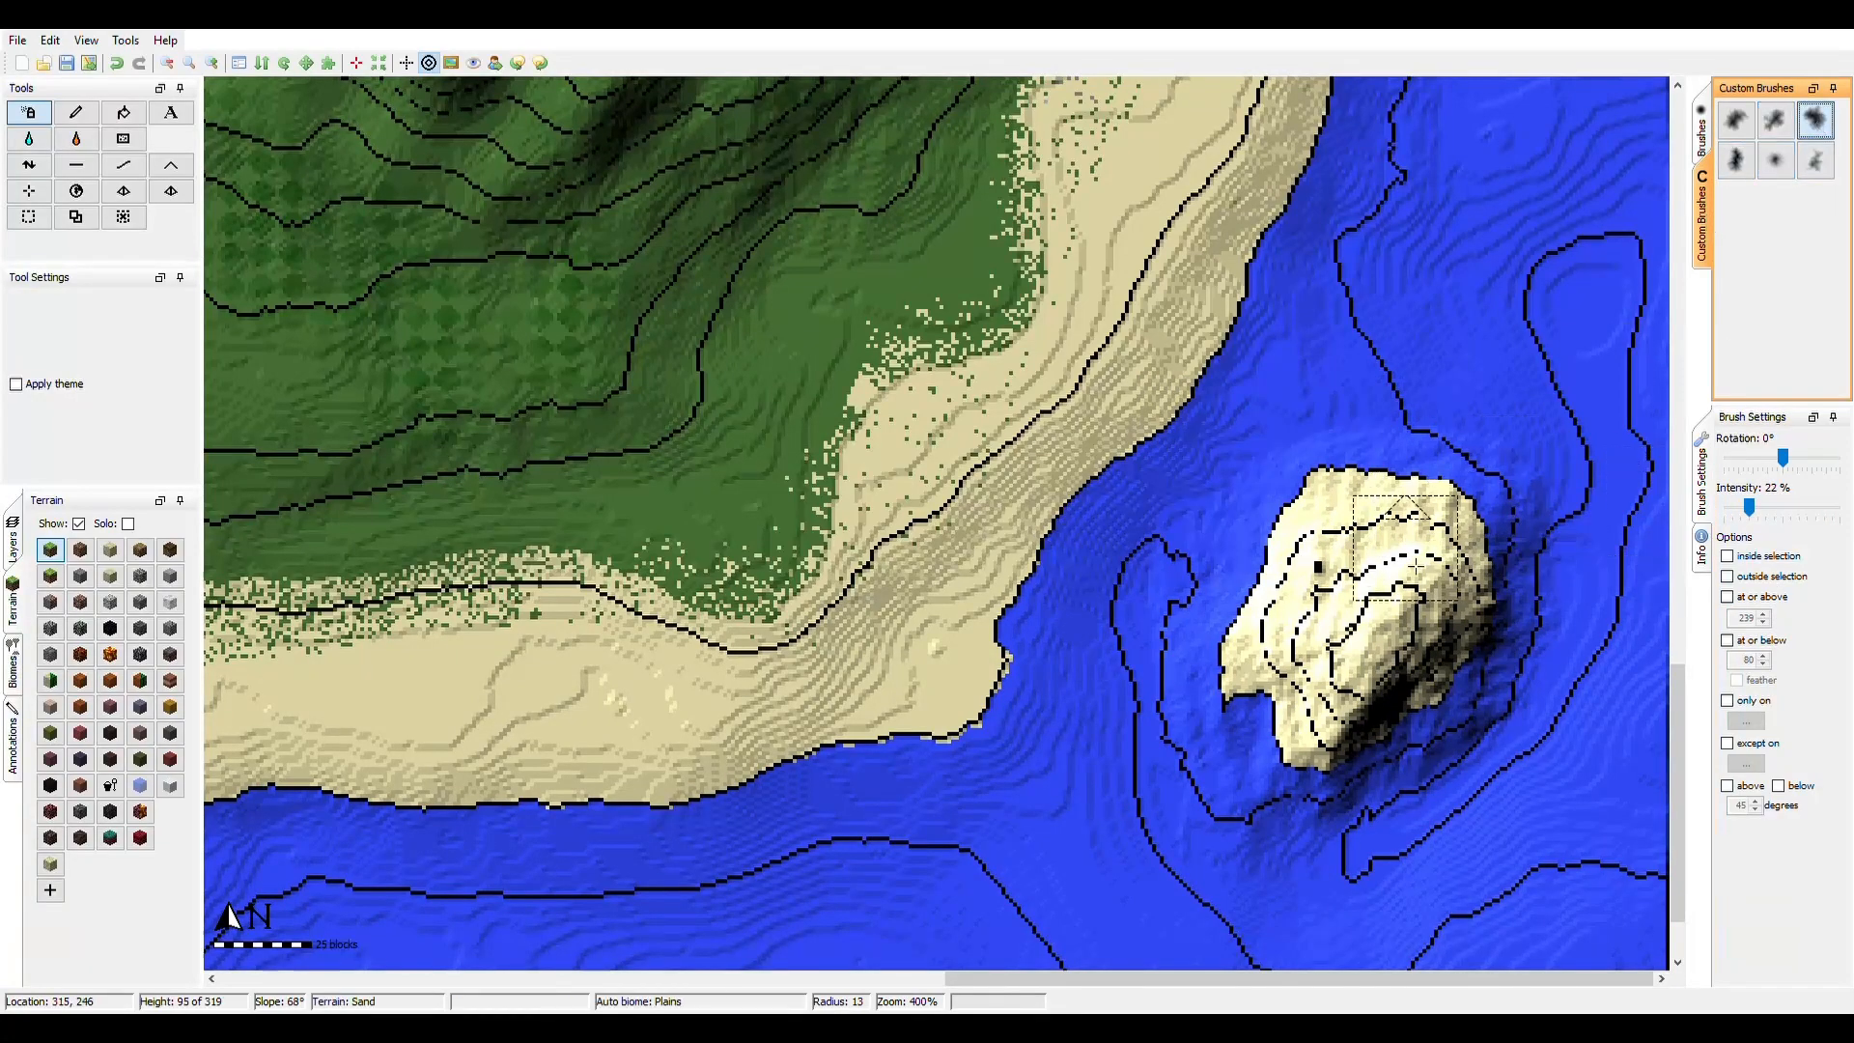
pyautogui.moveTo(1414, 568); pyautogui.dragTo(1371, 626)
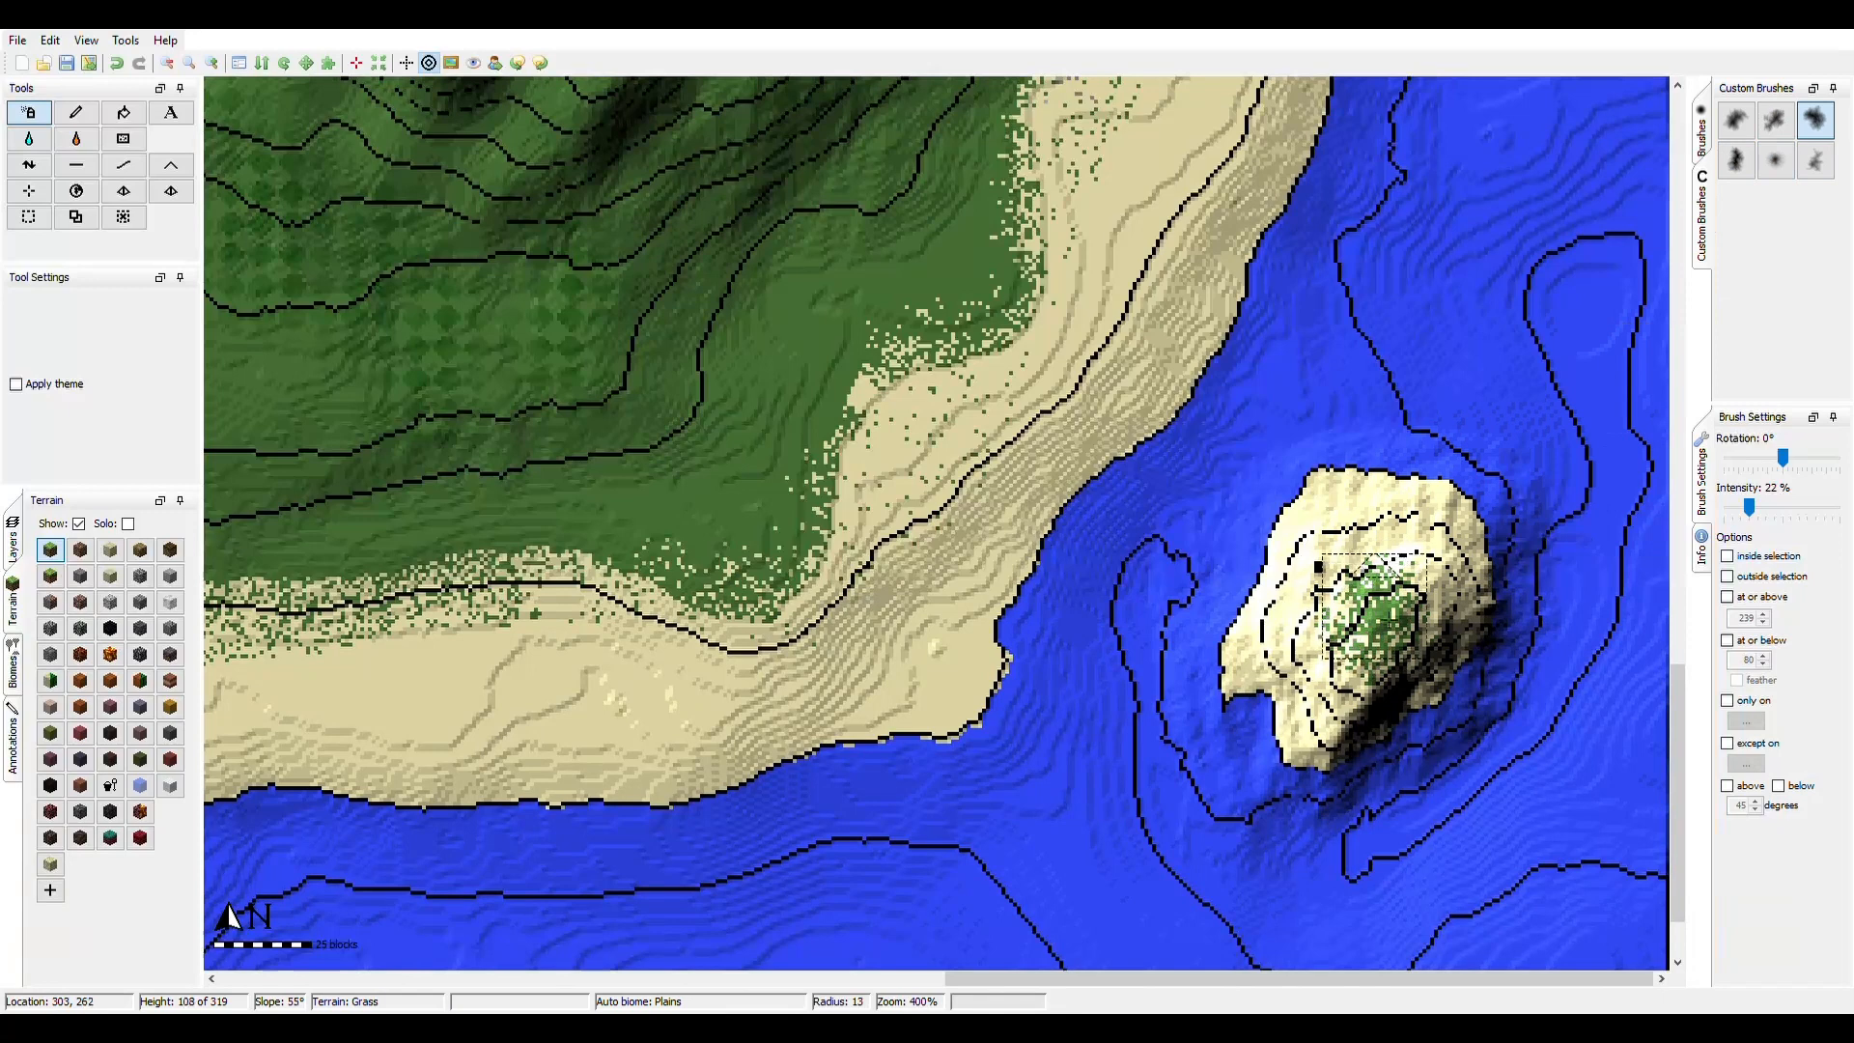
# - Raise the brush intensity to 58% and spread denser grass over the upper part of the islet
pyautogui.moveTo(1750, 507); pyautogui.dragTo(1792, 507)
pyautogui.moveTo(1294, 604)
pyautogui.mouseDown()
pyautogui.moveTo(1352, 580)
pyautogui.moveTo(1332, 618)
pyautogui.moveTo(1394, 574)
pyautogui.moveTo(1410, 589)
pyautogui.moveTo(1371, 637)
pyautogui.moveTo(1323, 608)
pyautogui.moveTo(1345, 615)
pyautogui.moveTo(1323, 637)
pyautogui.moveTo(1371, 676)
pyautogui.moveTo(1381, 647)
pyautogui.mouseUp()
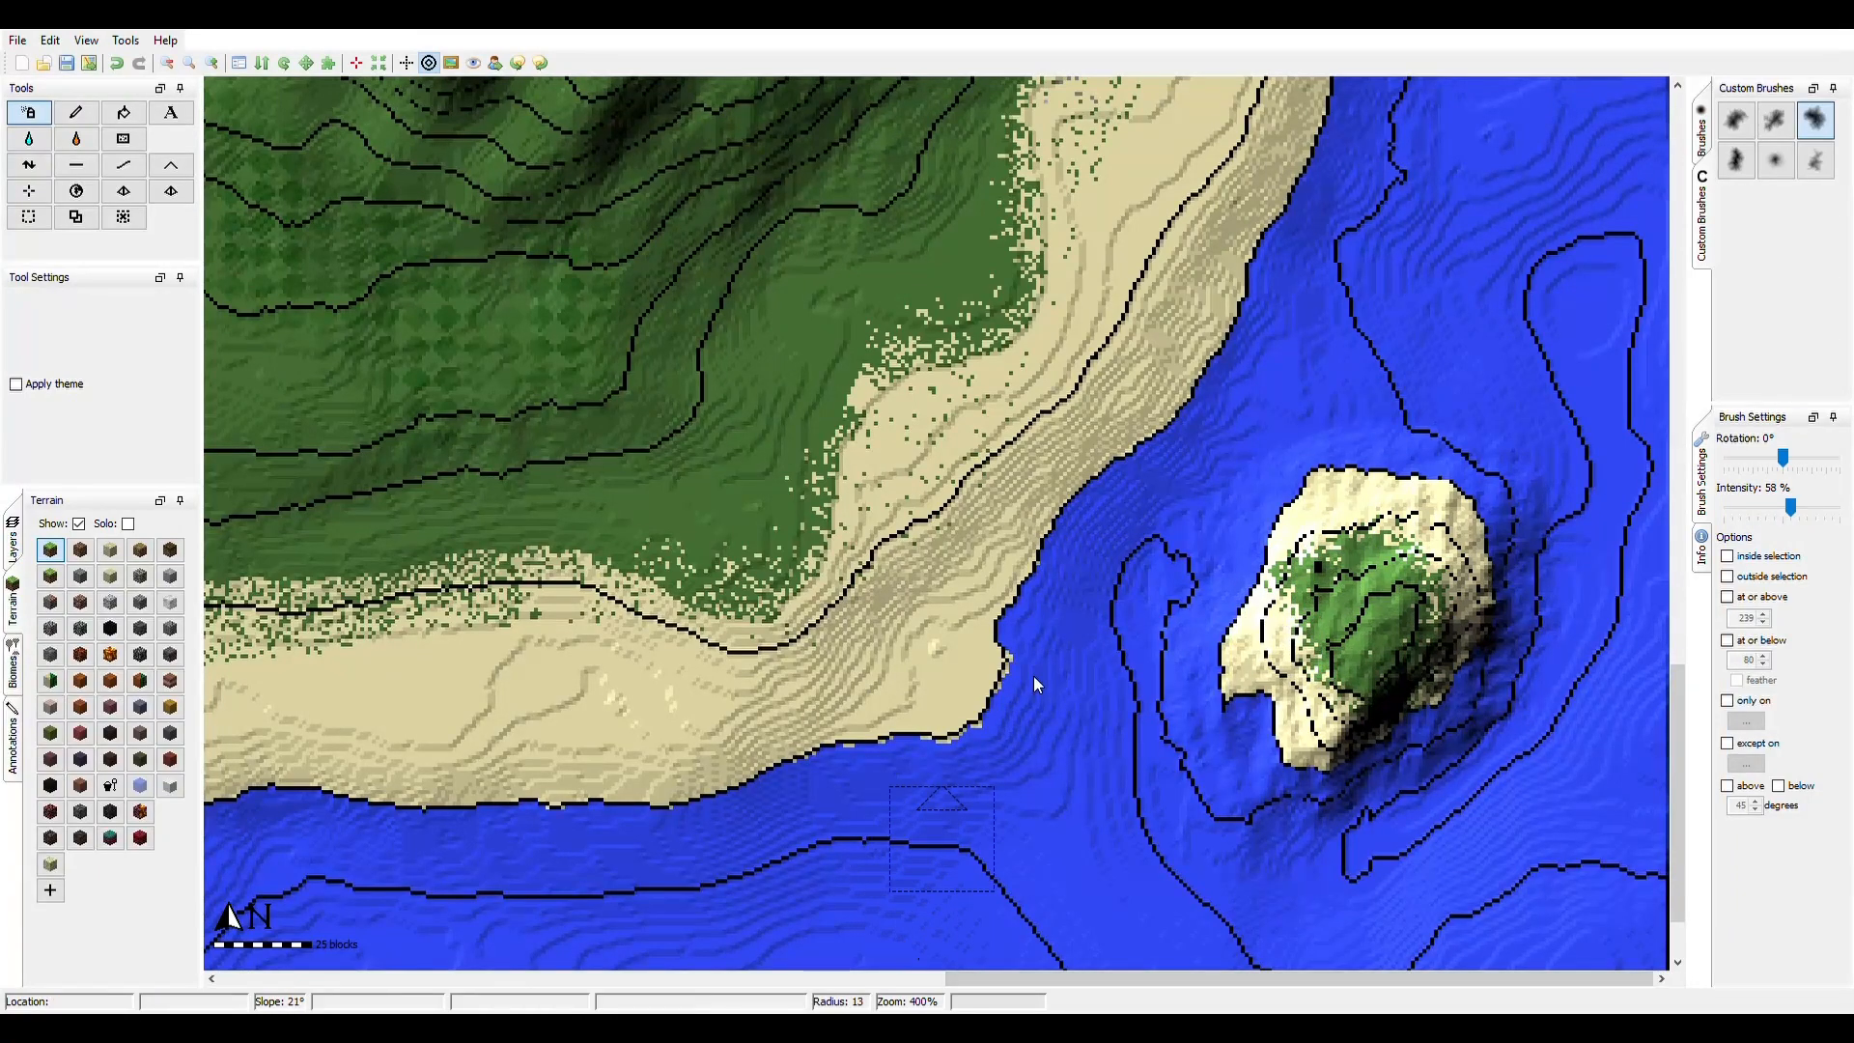
pyautogui.moveTo(1341, 667)
pyautogui.mouseDown()
pyautogui.moveTo(1321, 683)
pyautogui.moveTo(1314, 657)
pyautogui.moveTo(1352, 608)
pyautogui.moveTo(1429, 570)
pyautogui.moveTo(1395, 600)
pyautogui.mouseUp()
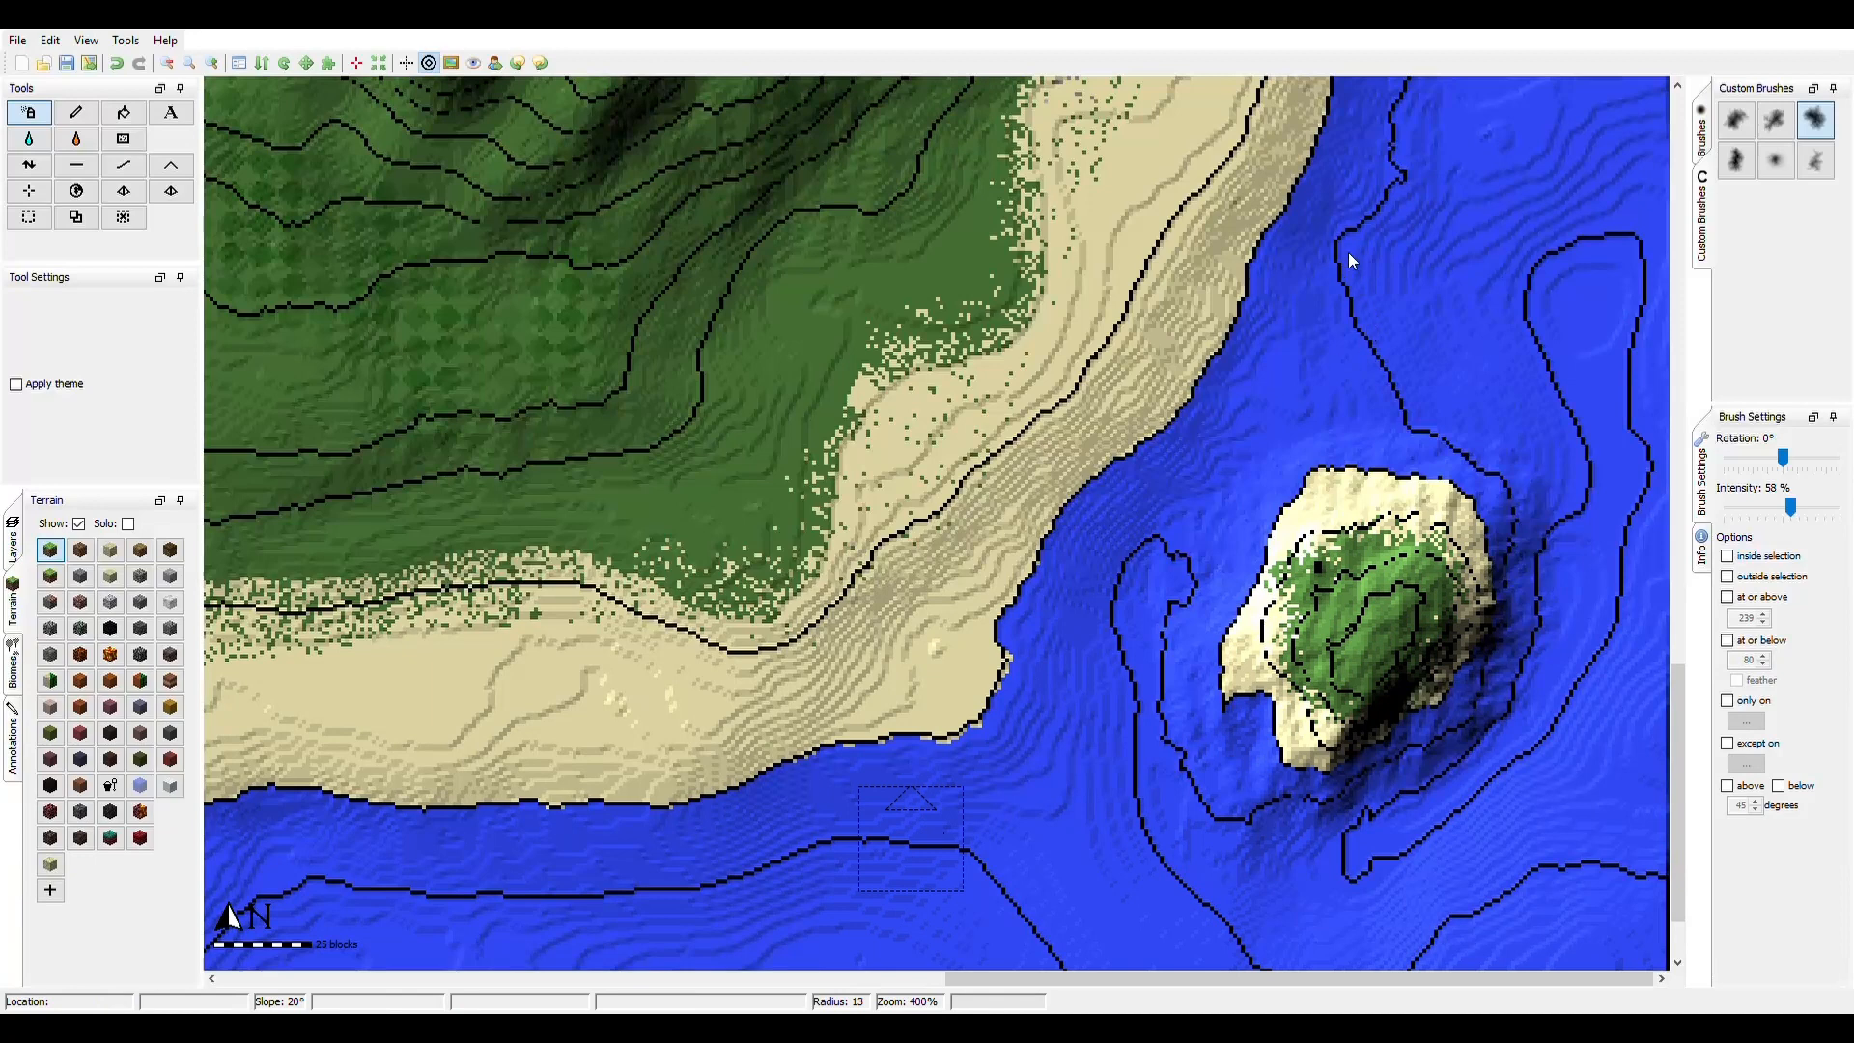
# - Restrict the brush to act only on Grass, enlarge its radius to 42, and replace the islet's grass with Rock terrain
pyautogui.click(165, 622)
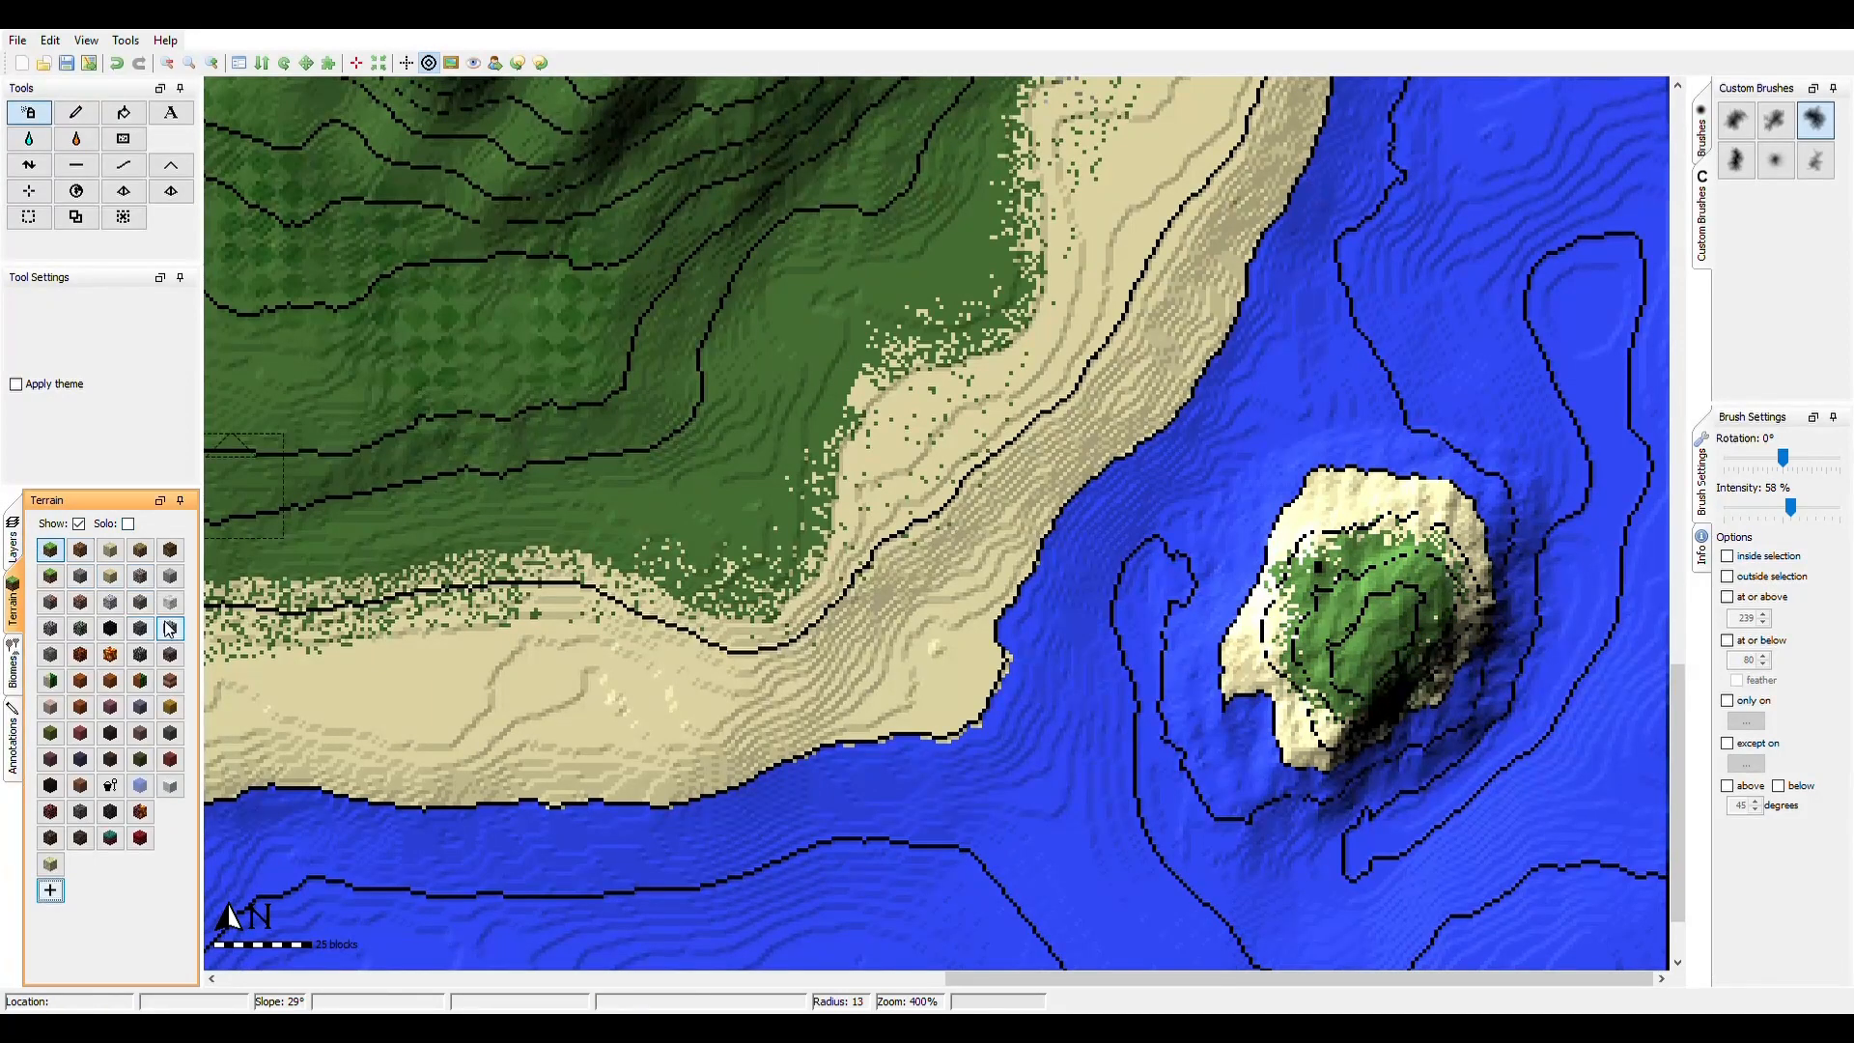
pyautogui.click(1752, 723)
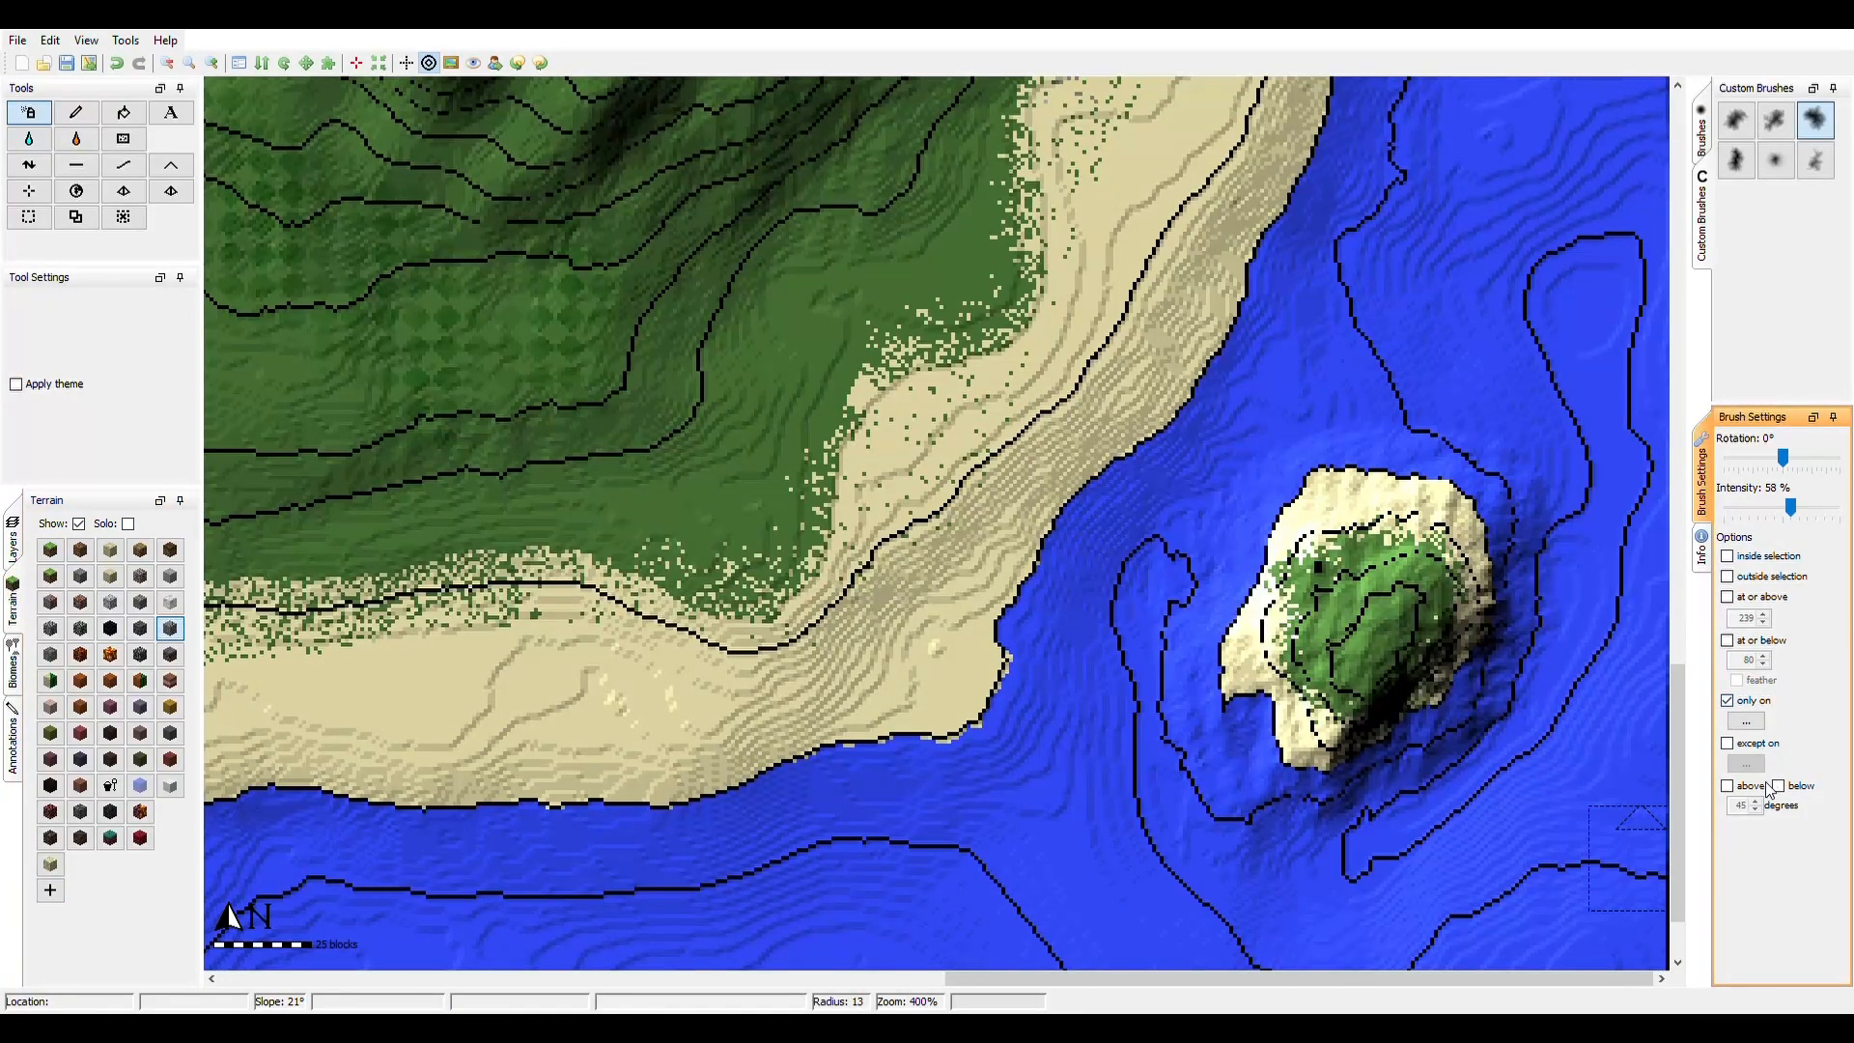
pyautogui.click(1638, 279)
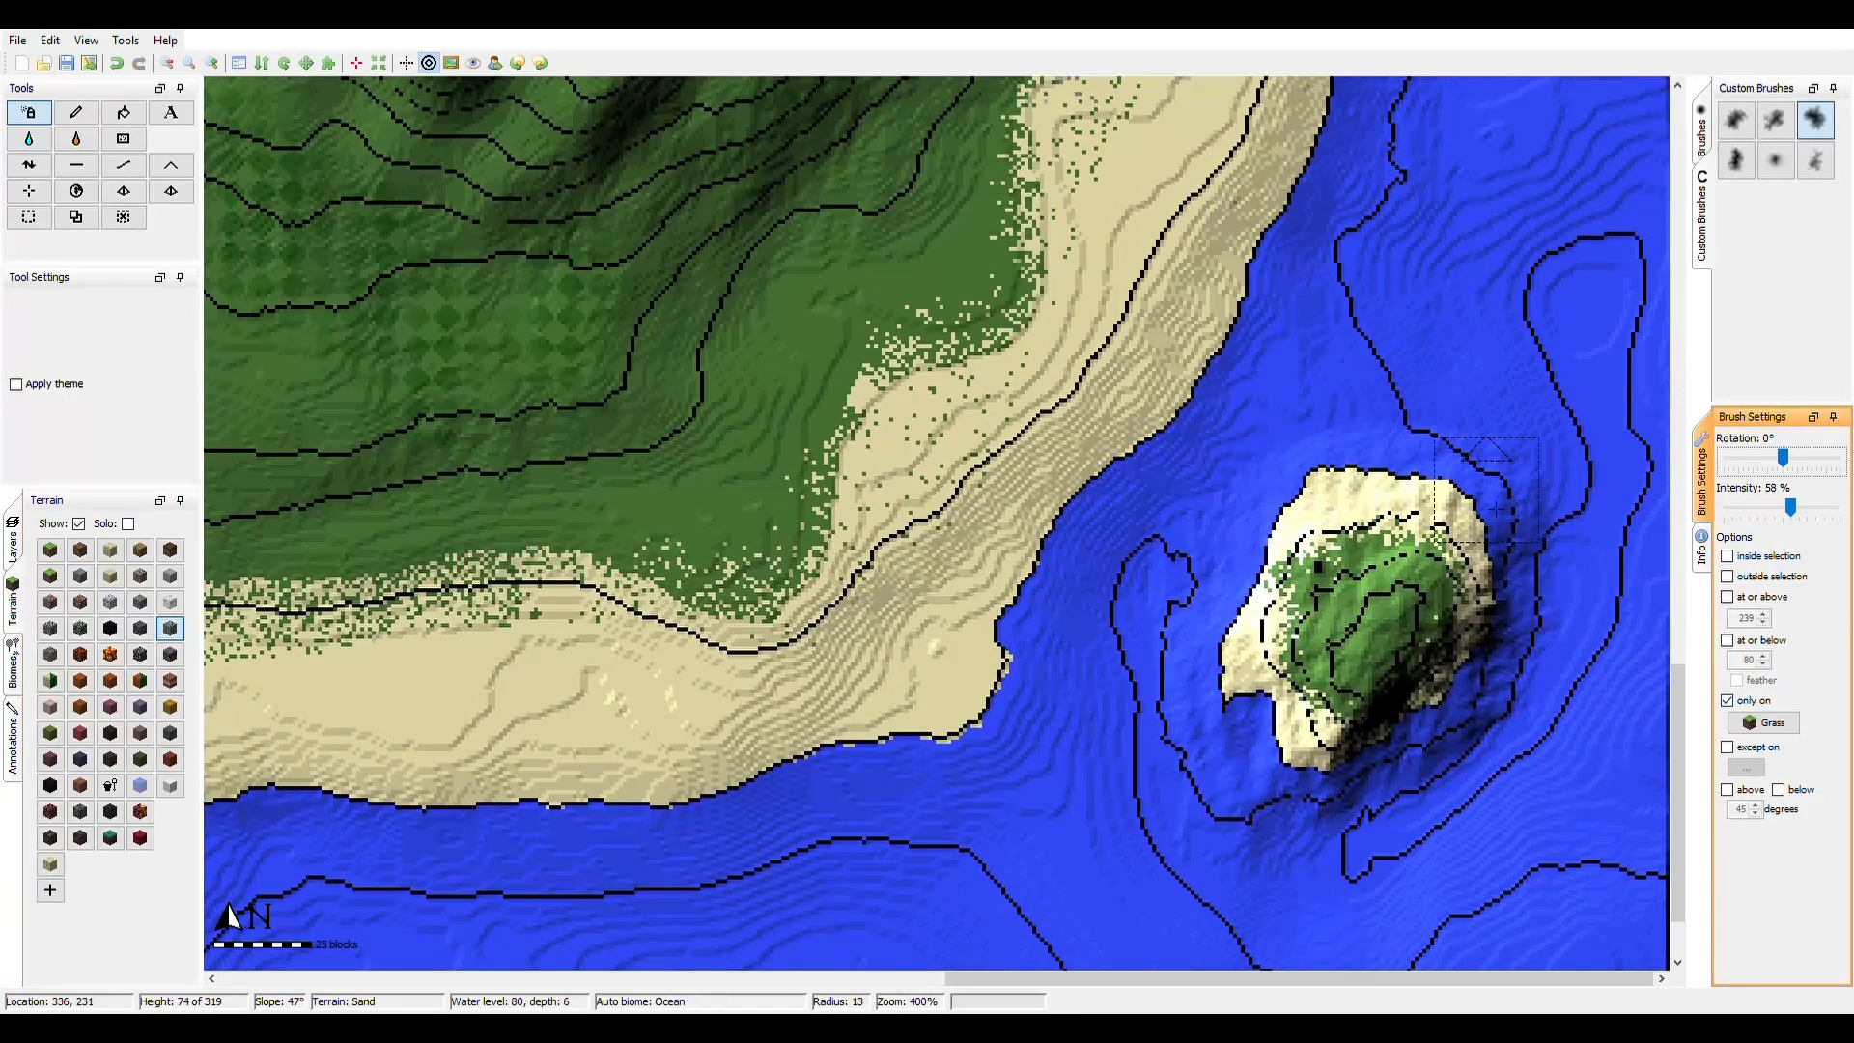
pyautogui.scroll(-12, 1392, 618)
pyautogui.moveTo(1391, 618); pyautogui.dragTo(1323, 667)
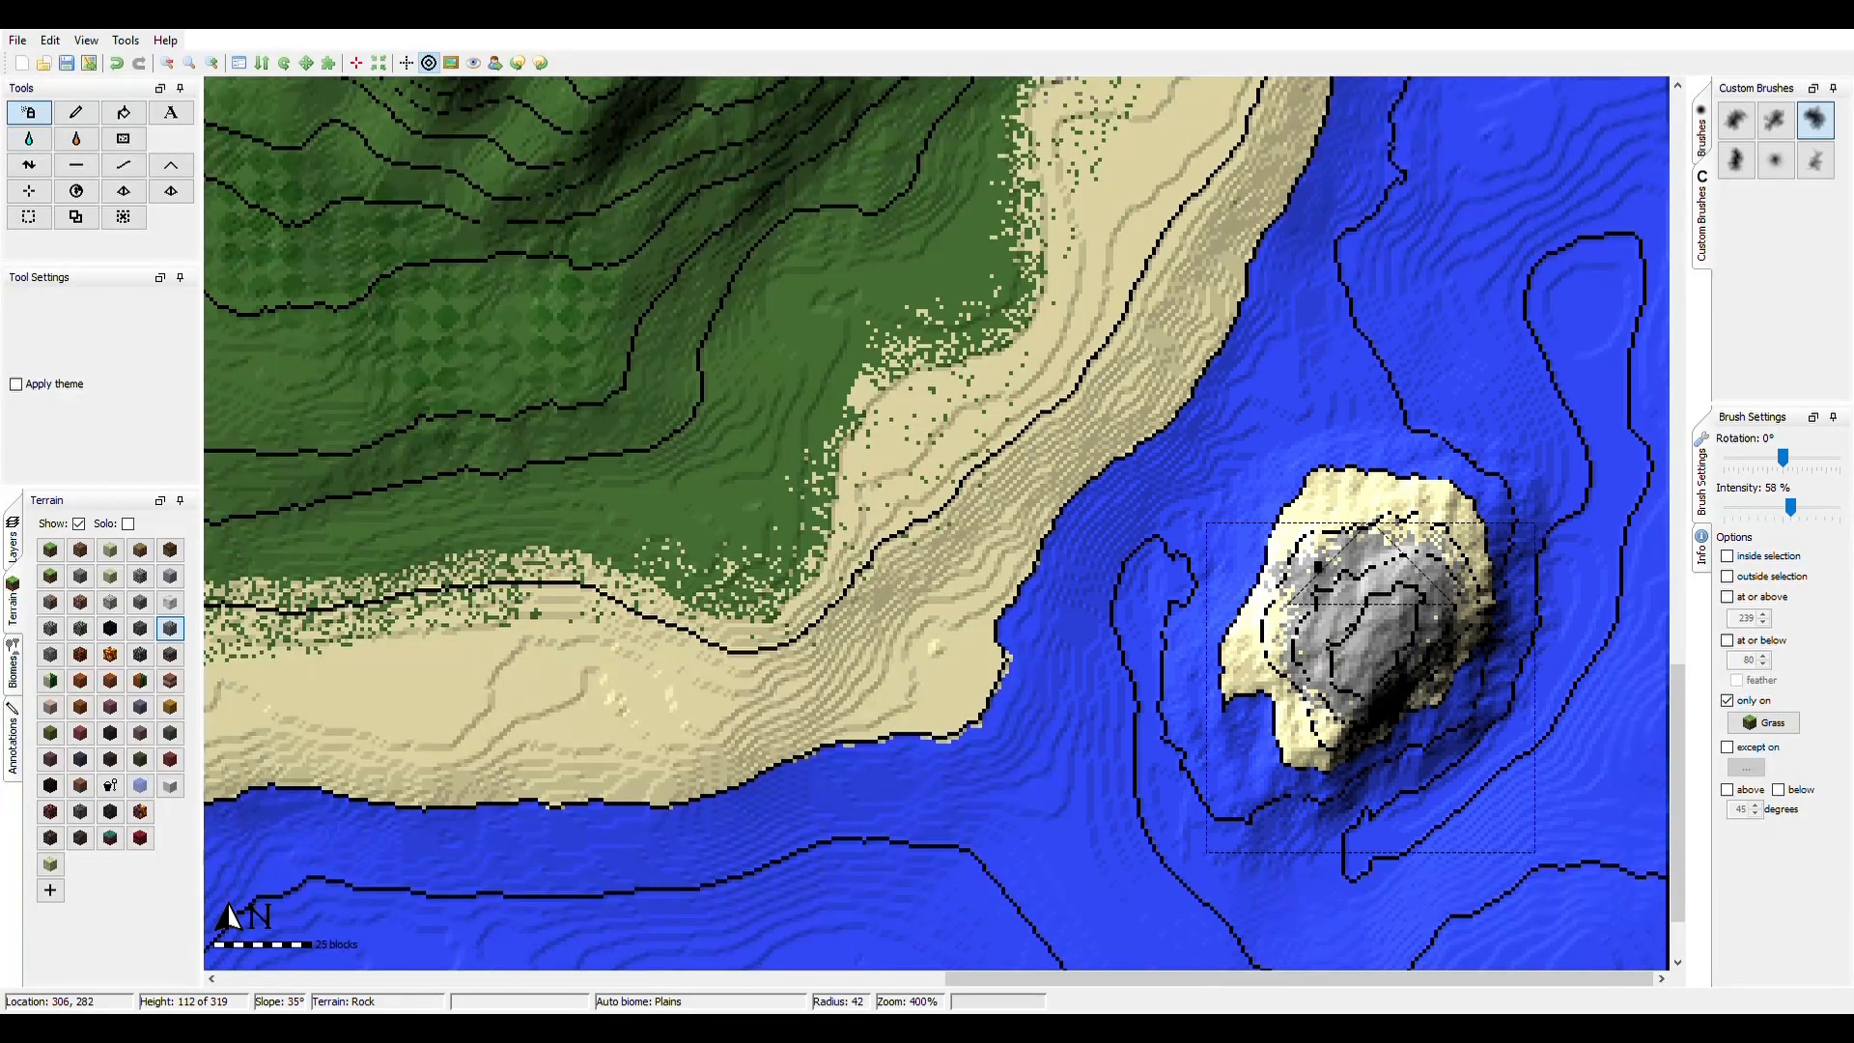
# - Save the world with the whole island in view at 100% zoom
pyautogui.scroll(-1, 1371, 653)
pyautogui.moveTo(1025, 987); pyautogui.dragTo(855, 956)
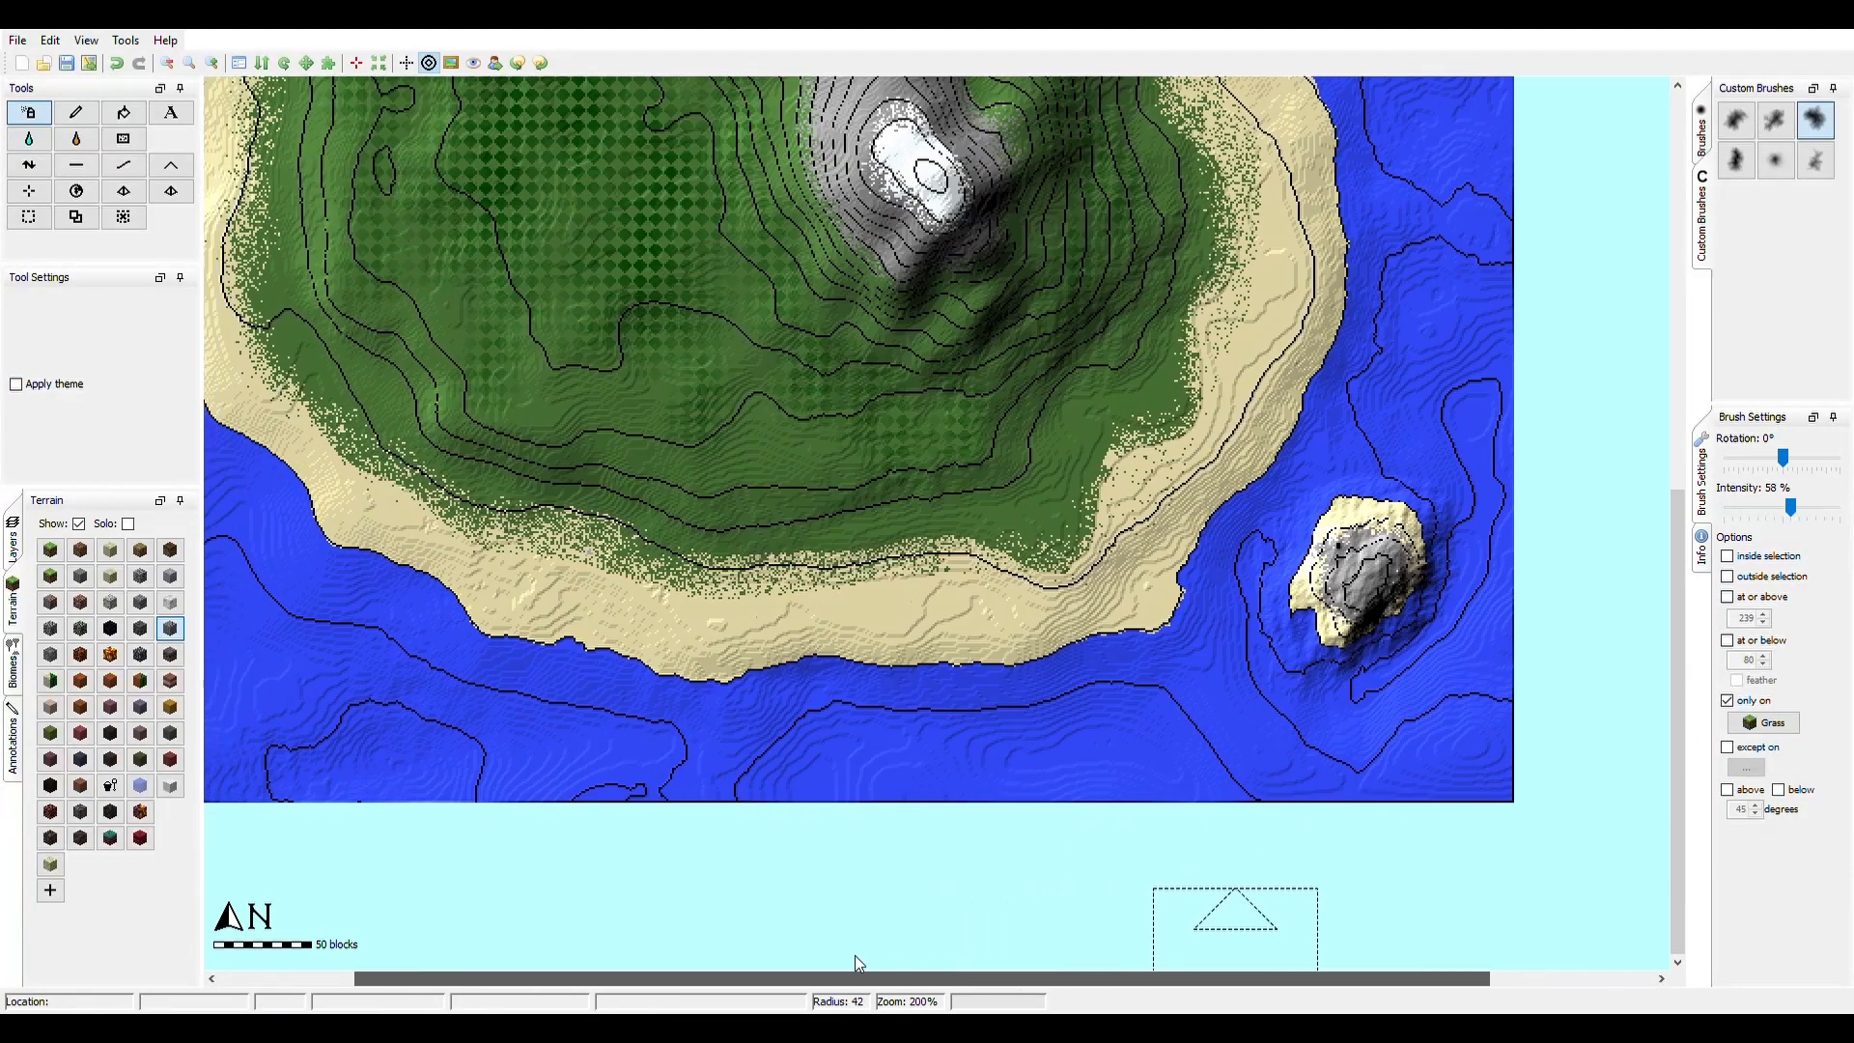
pyautogui.moveTo(1685, 513); pyautogui.dragTo(1692, 324)
pyautogui.scroll(-1, 1294, 406)
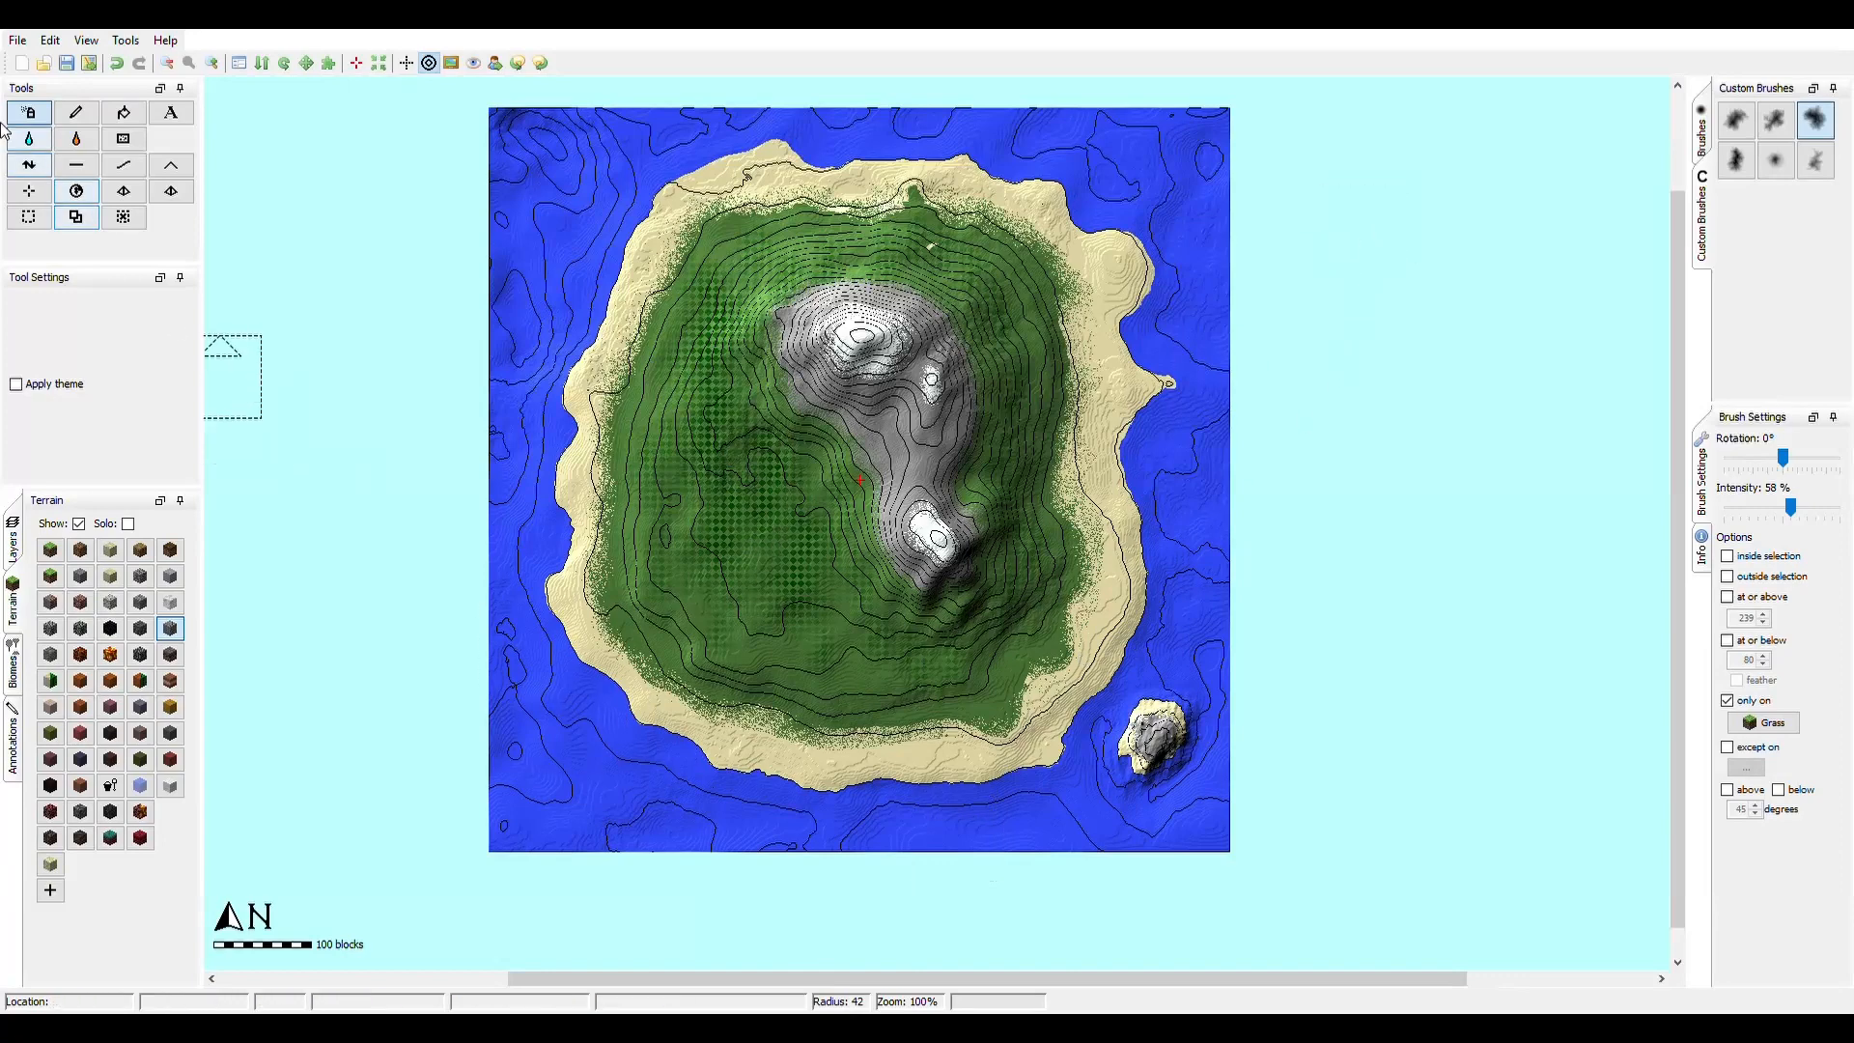
pyautogui.click(70, 67)
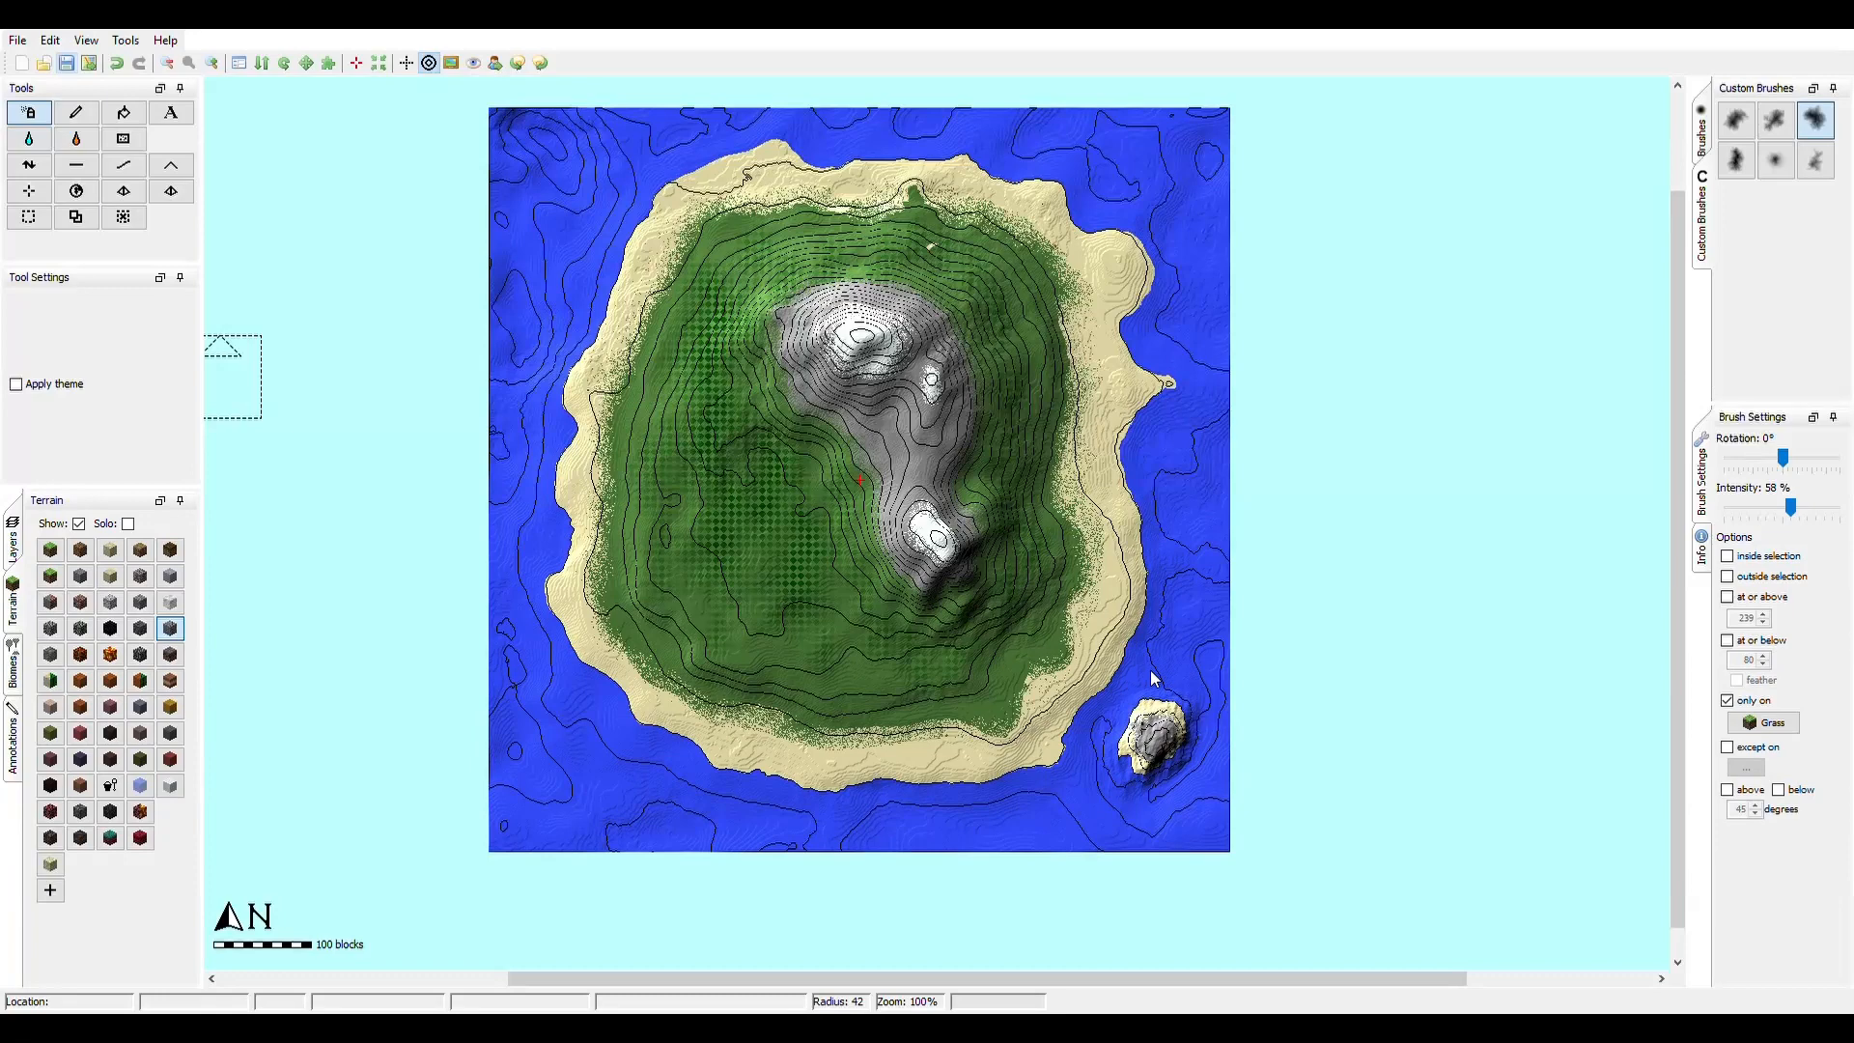
# - Start exporting the world as a new Minecraft map
pyautogui.click(18, 40)
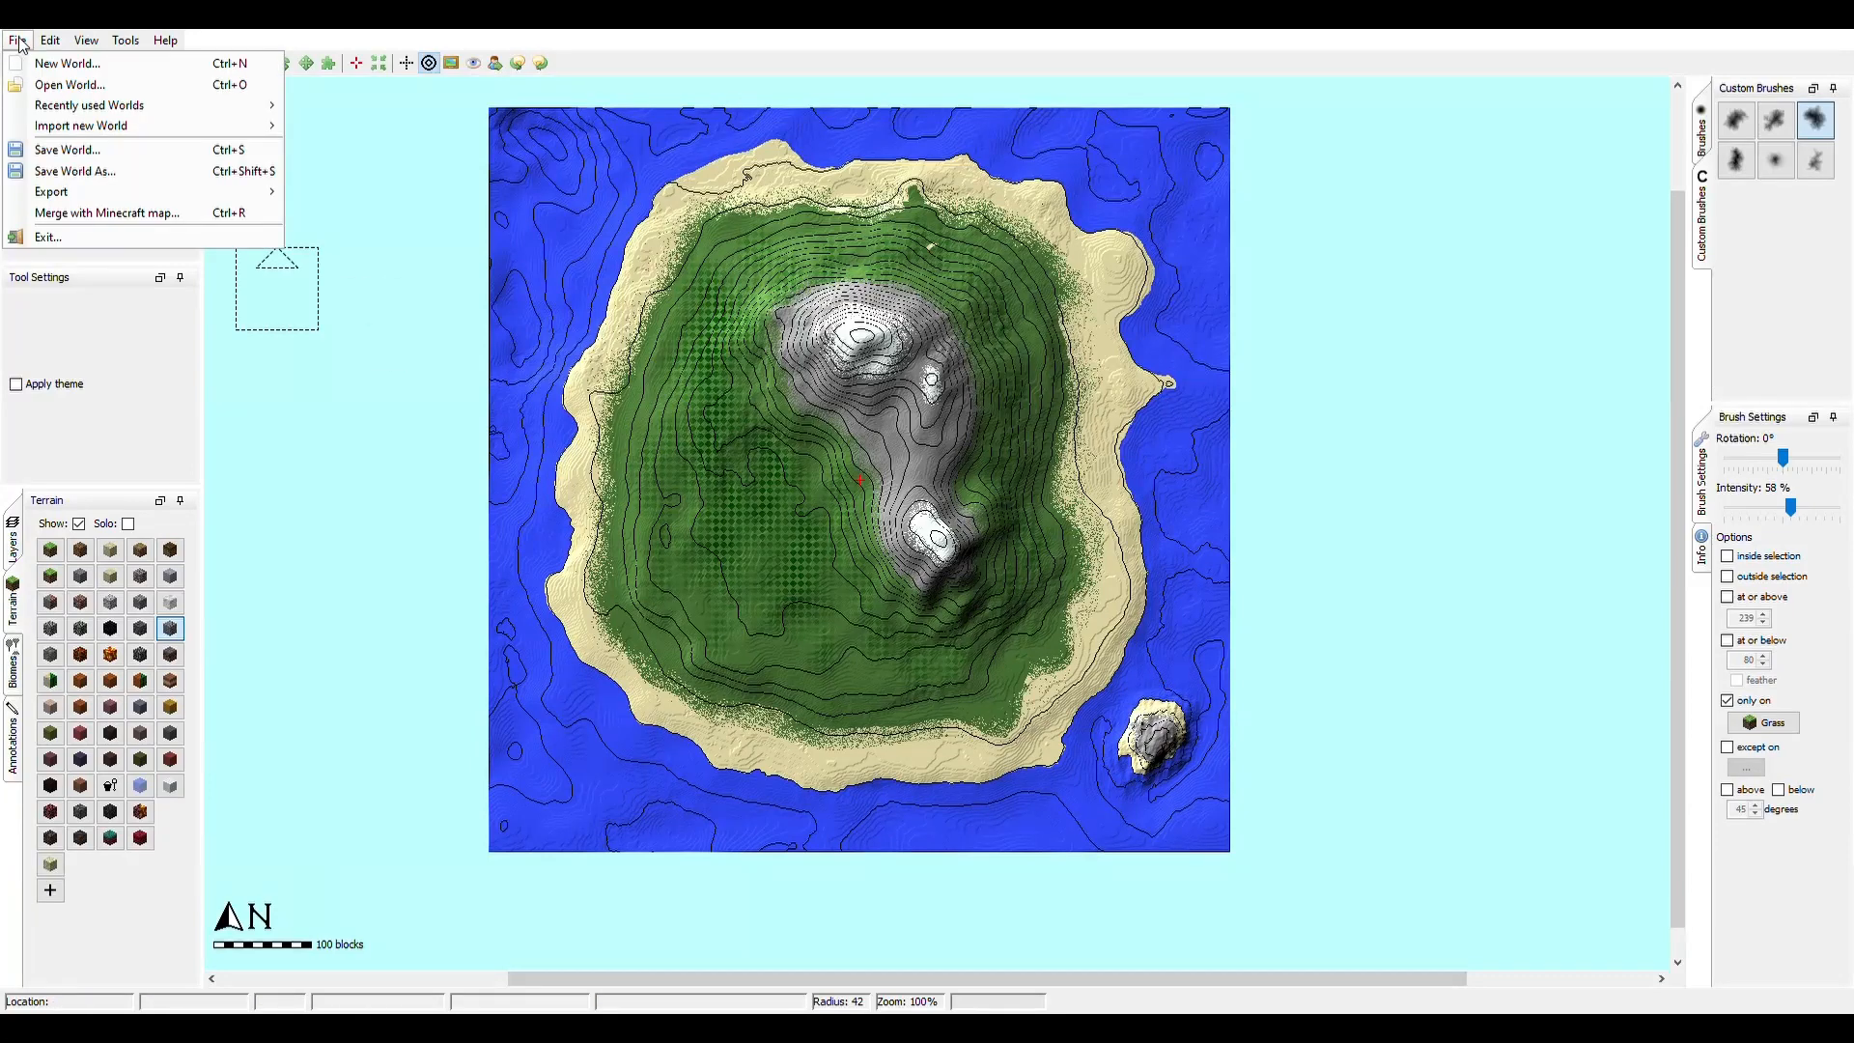
pyautogui.moveTo(44, 46)
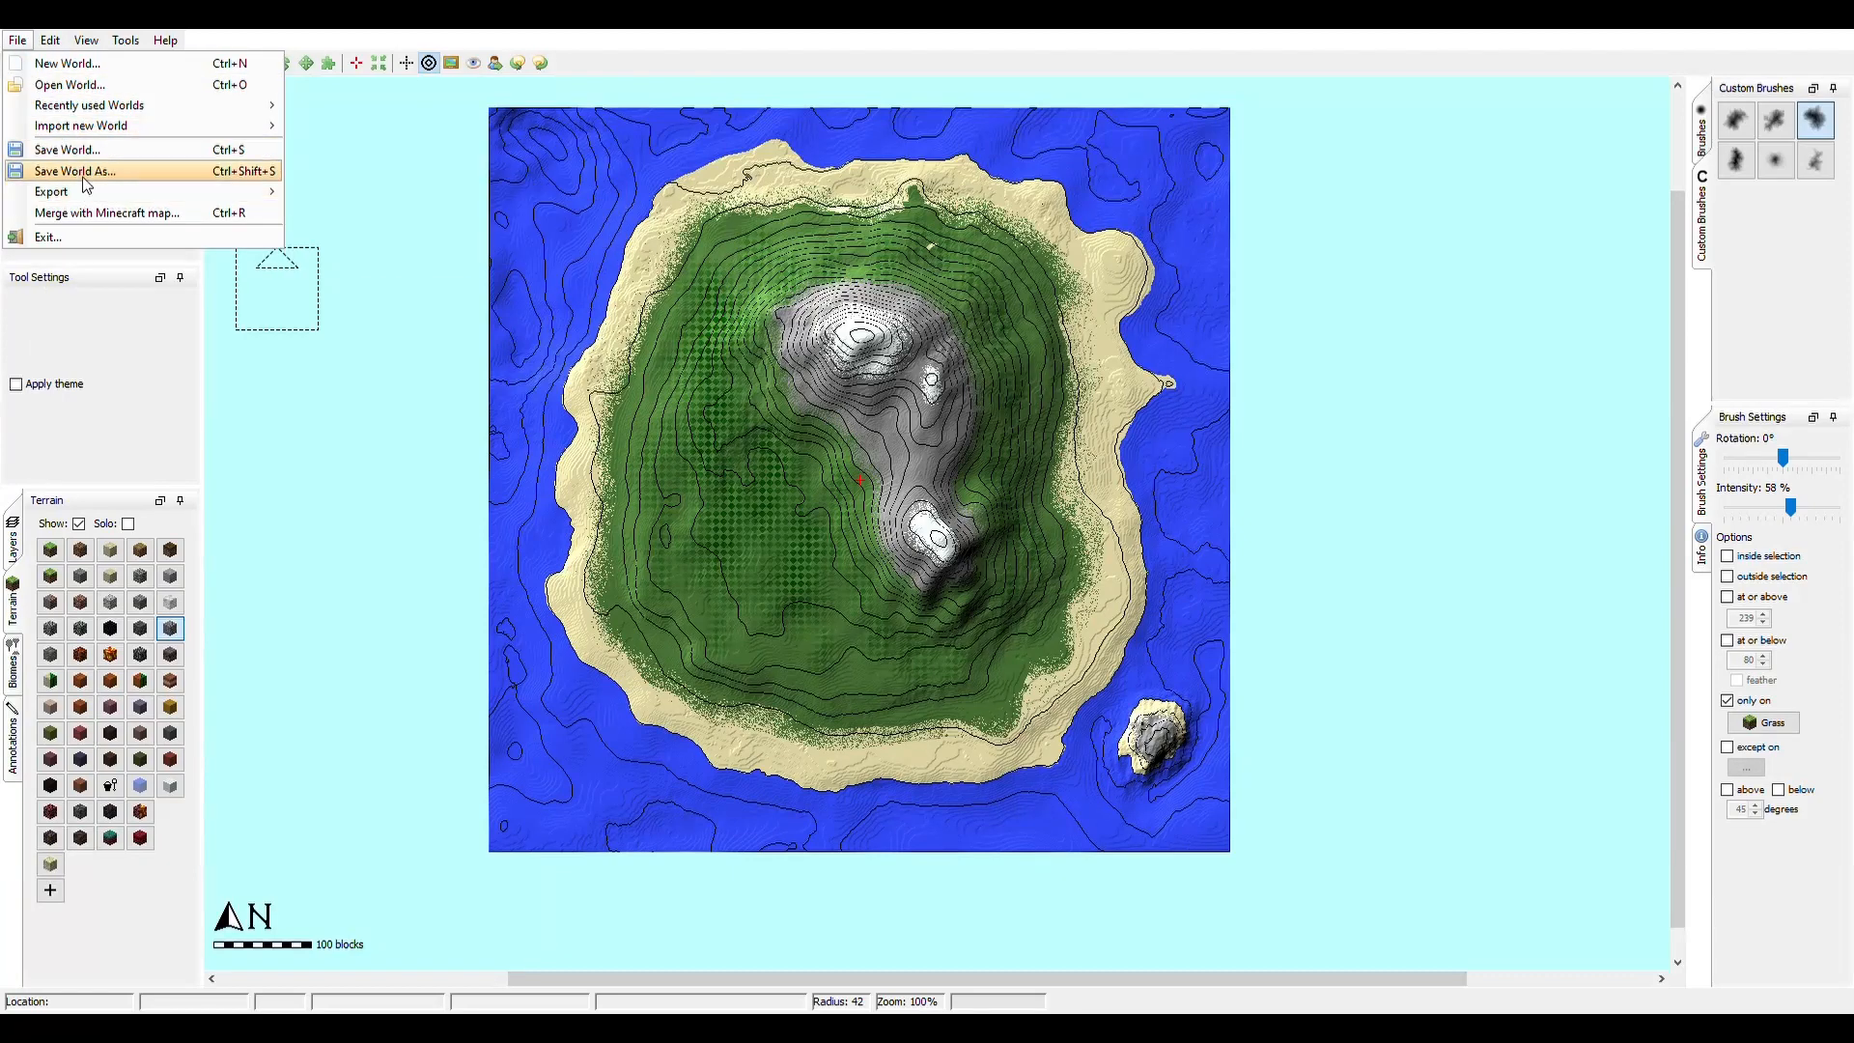
pyautogui.moveTo(249, 193)
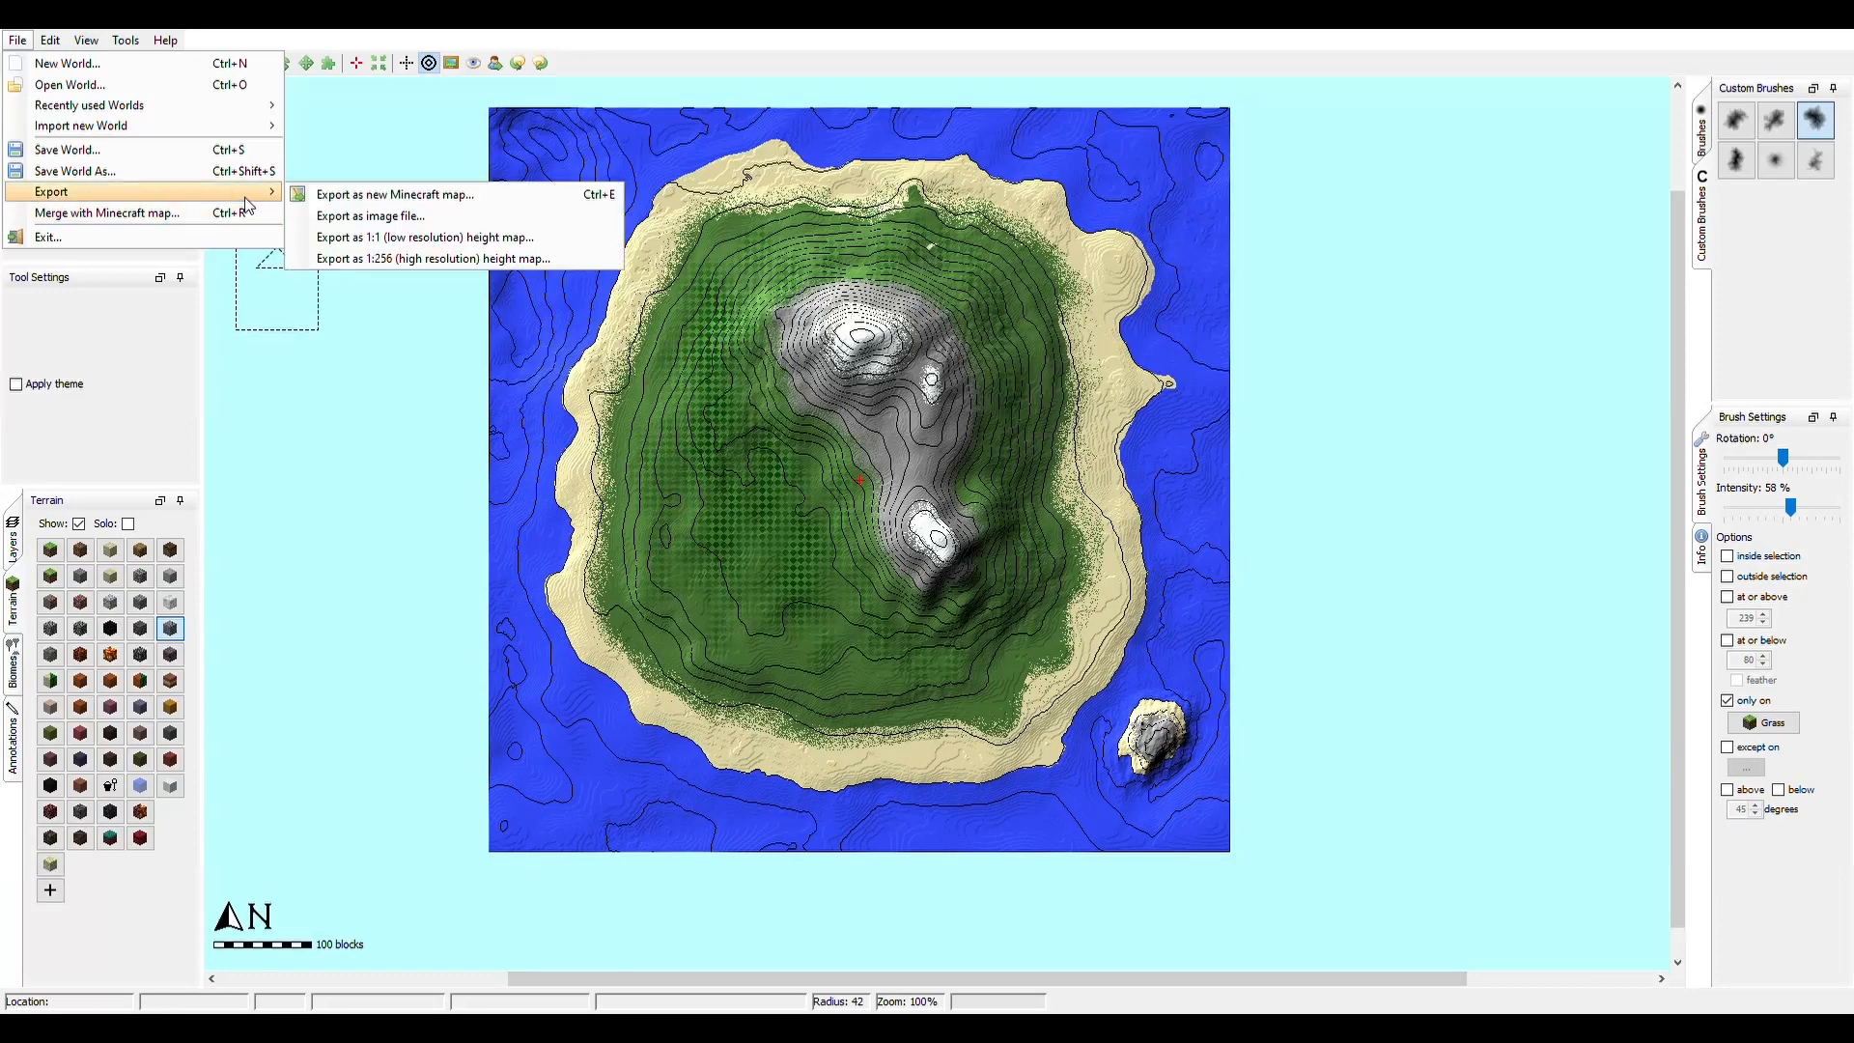
pyautogui.click(303, 200)
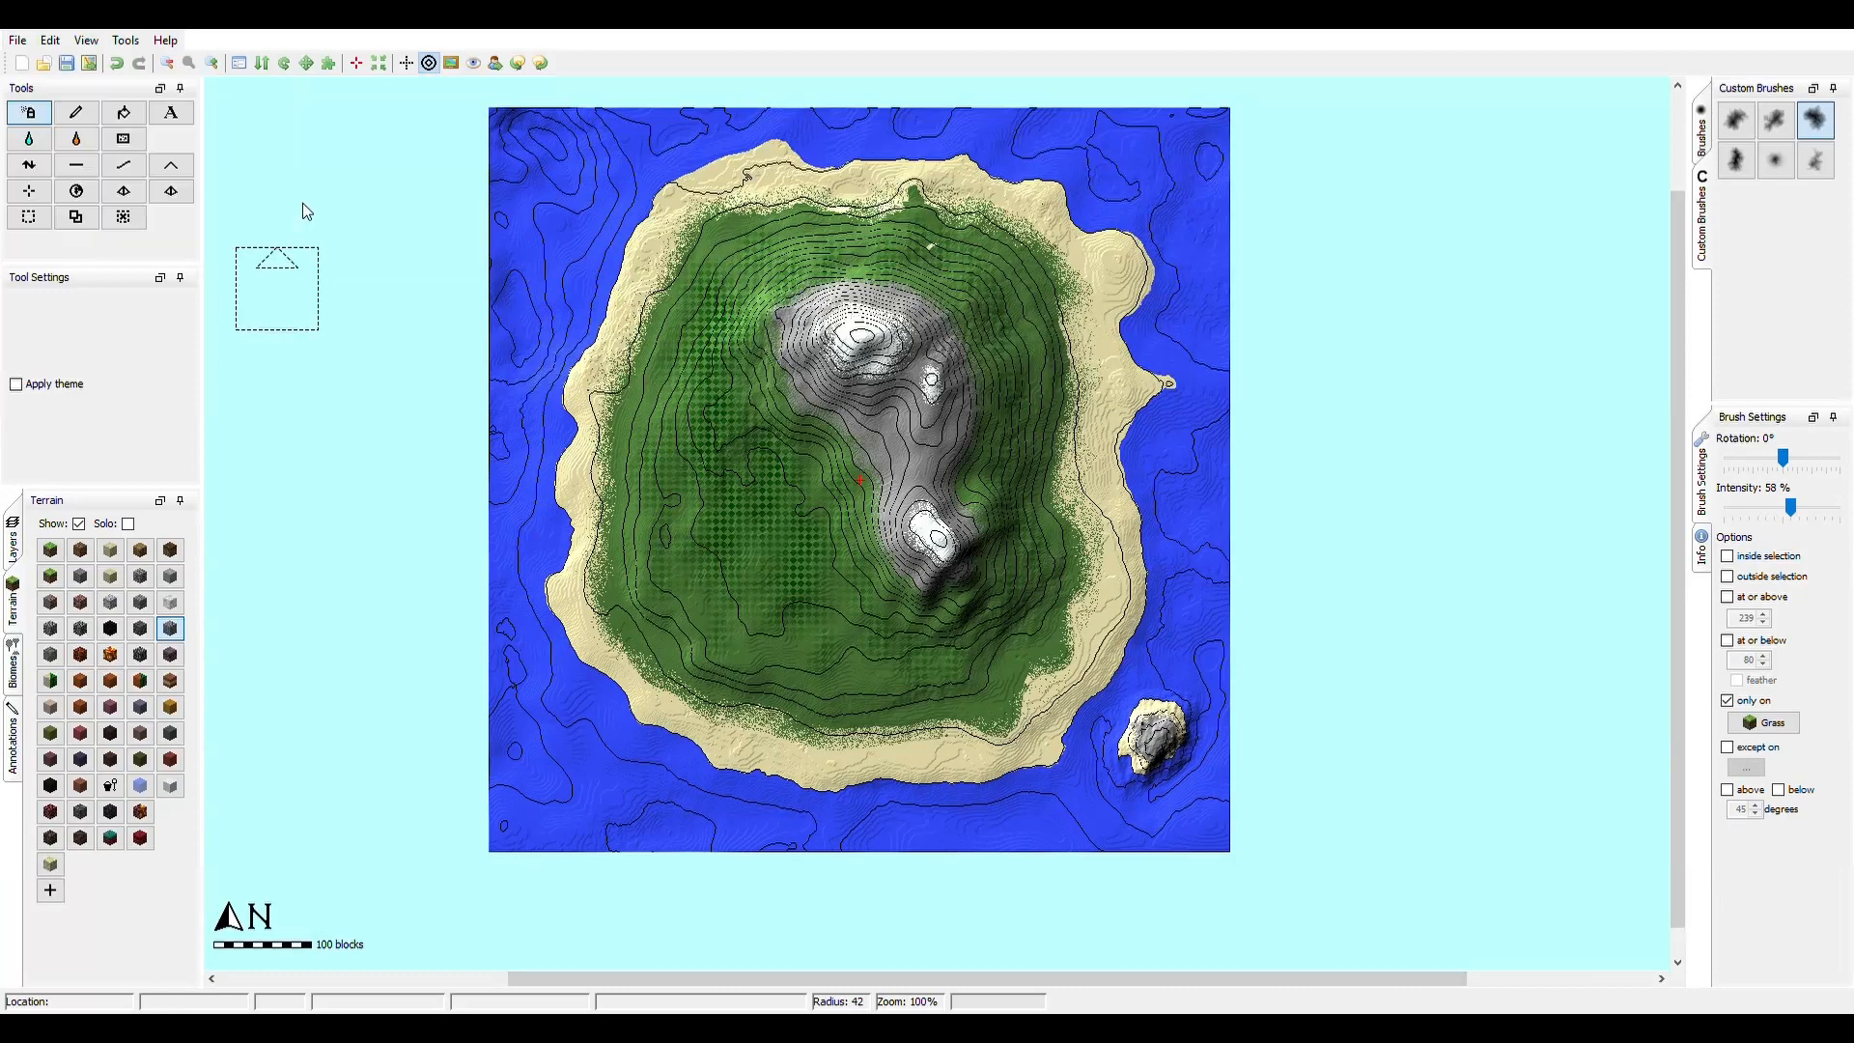
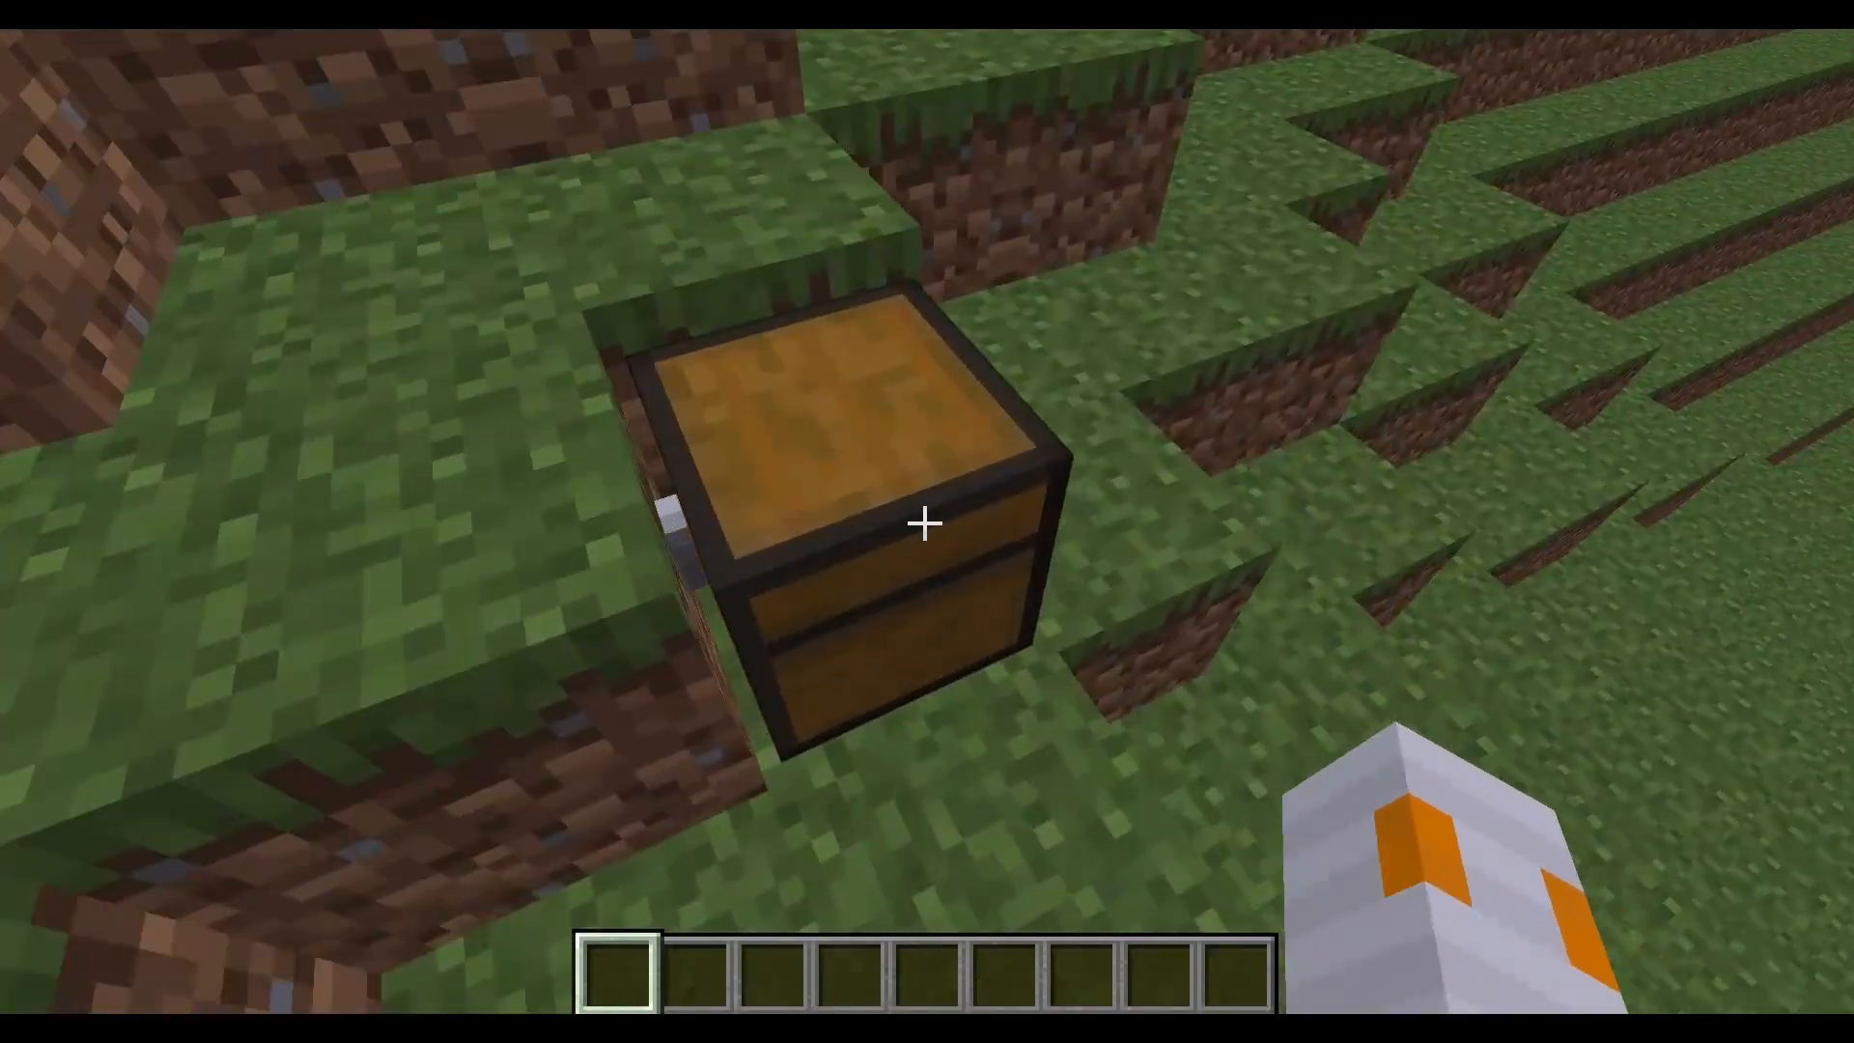
# - In Minecraft, check the contents of the chest on the grassy slope and fly out over the exported island's forest
pyautogui.rightClick(927, 521)
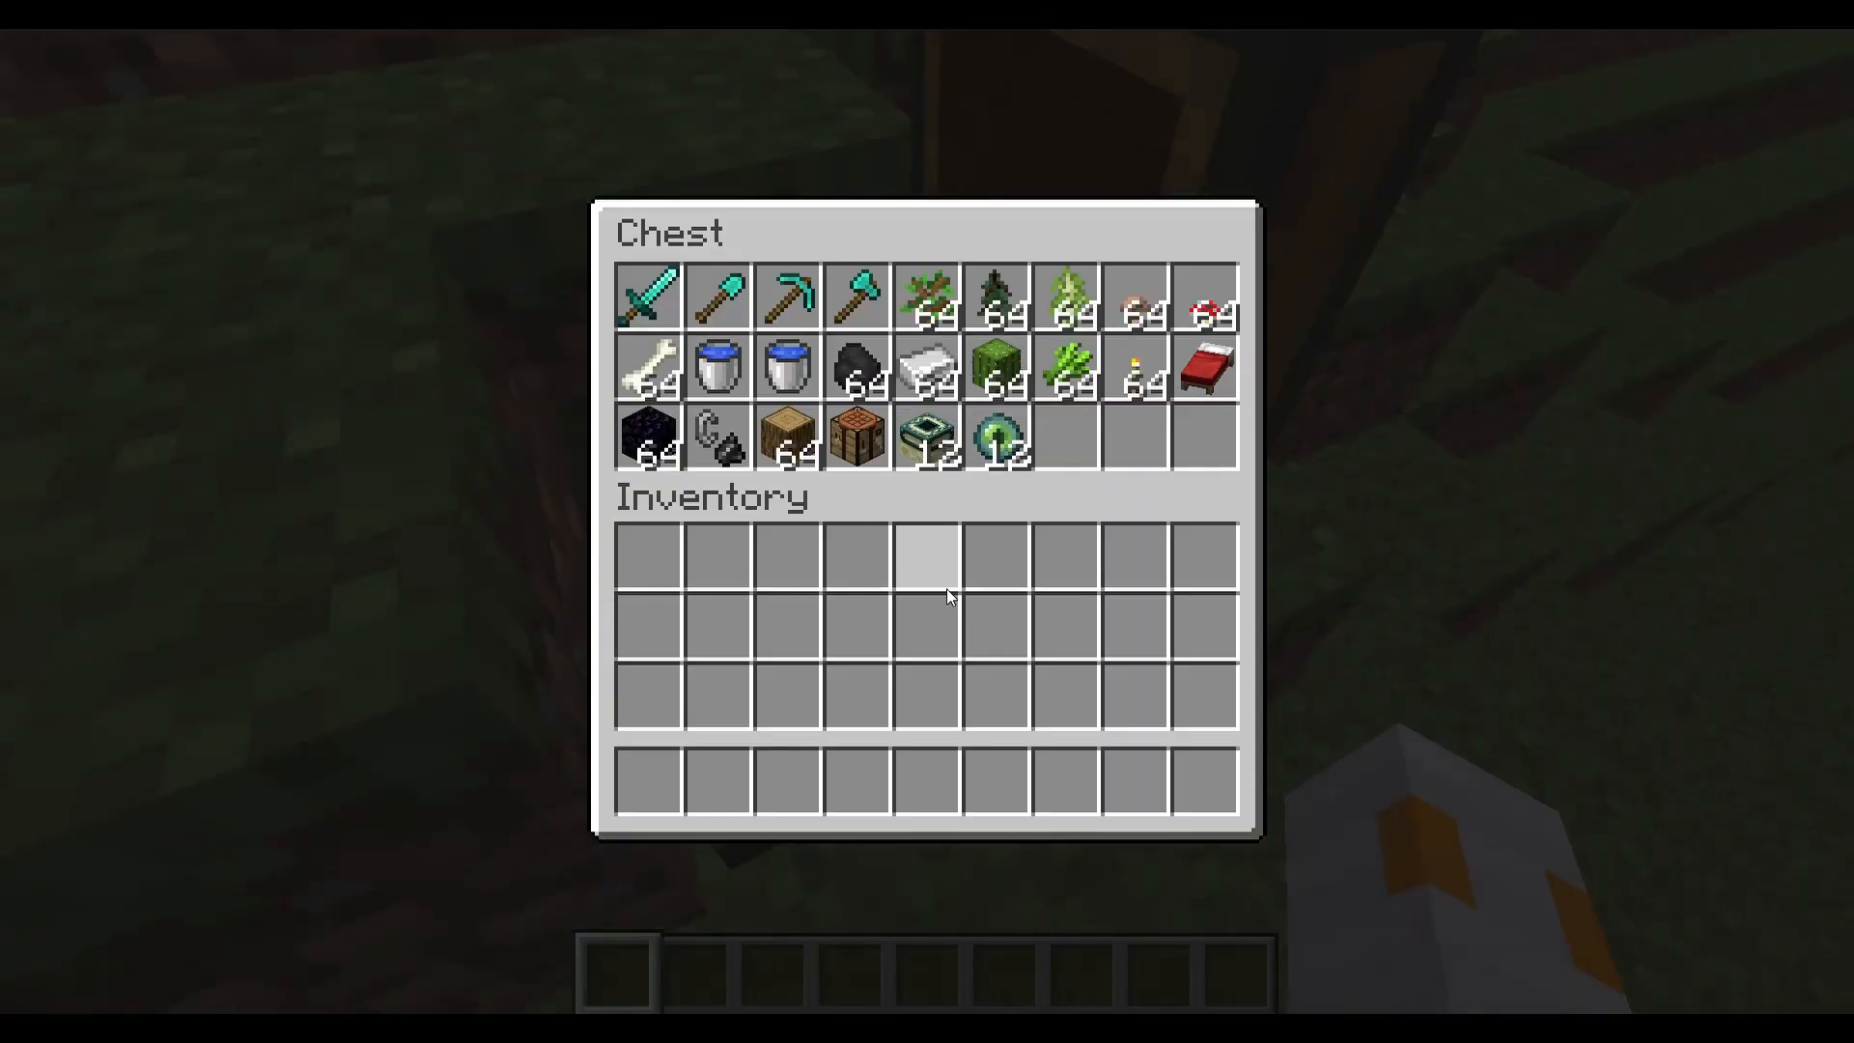
pyautogui.press('Escape')
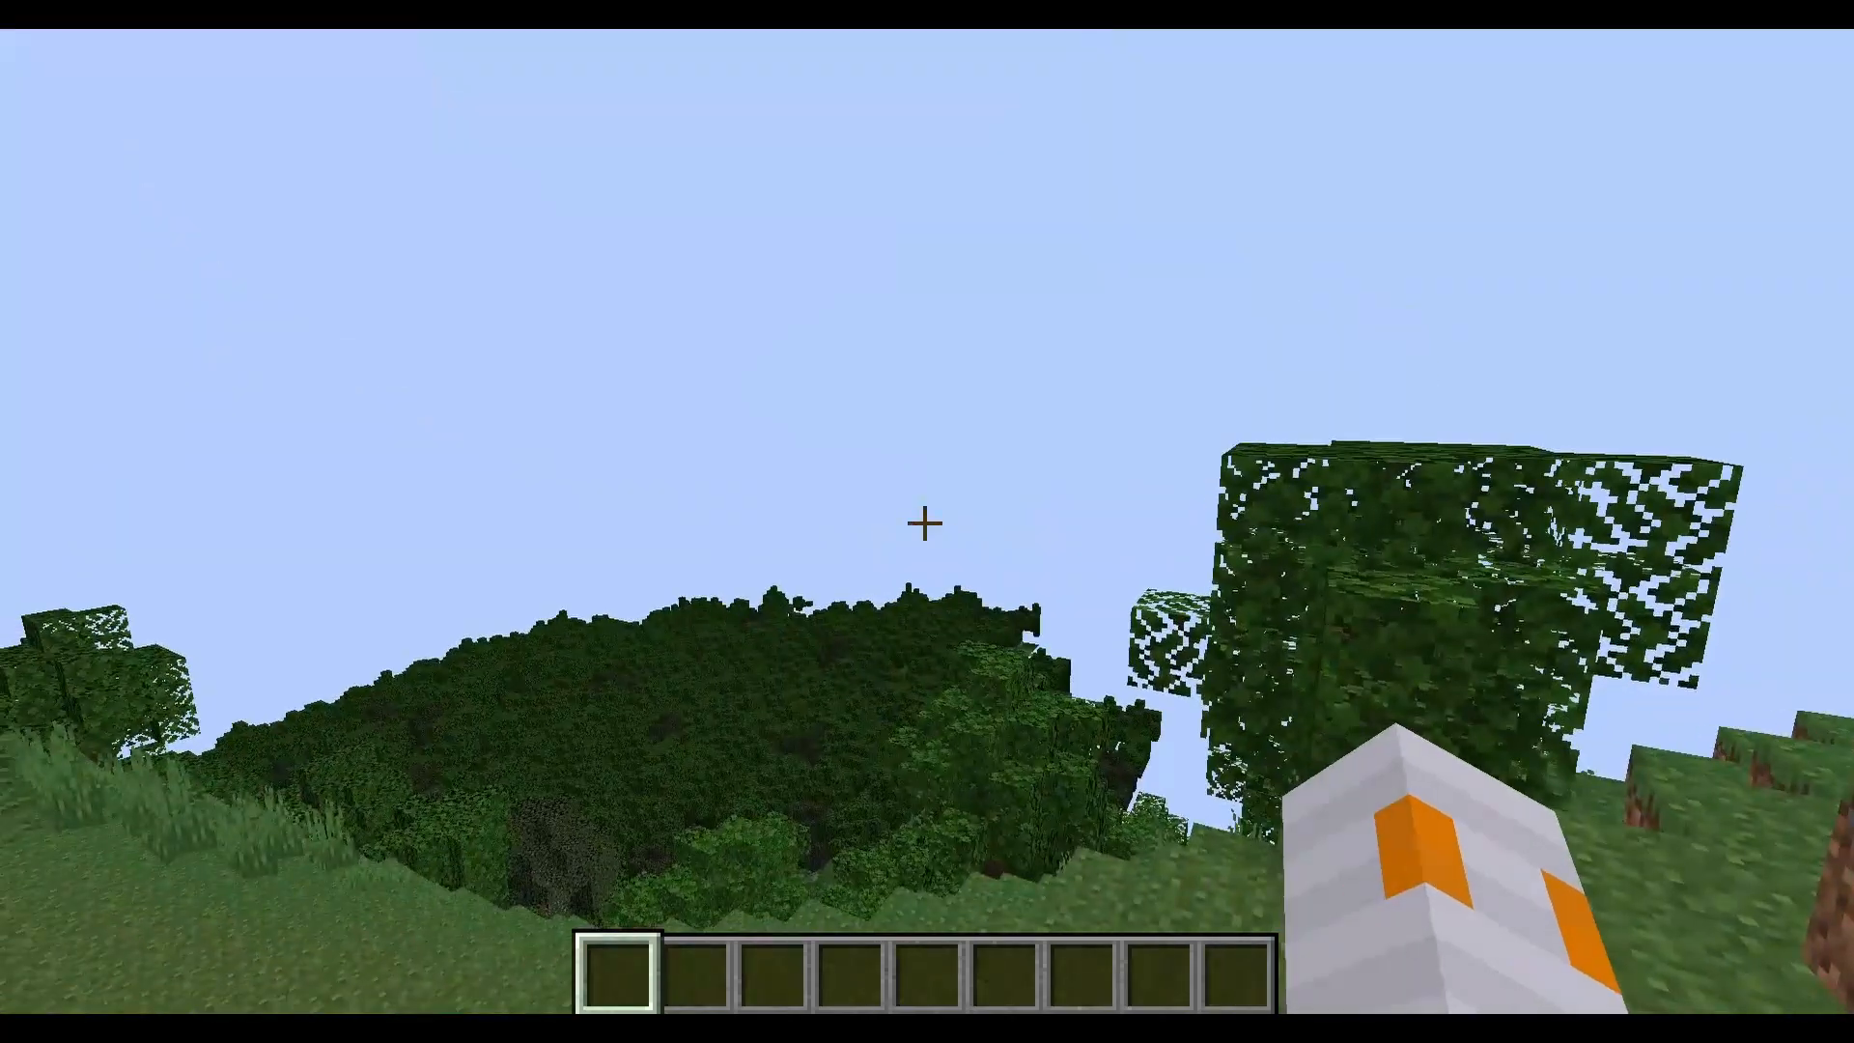
pyautogui.press('w')
pyautogui.press('space')
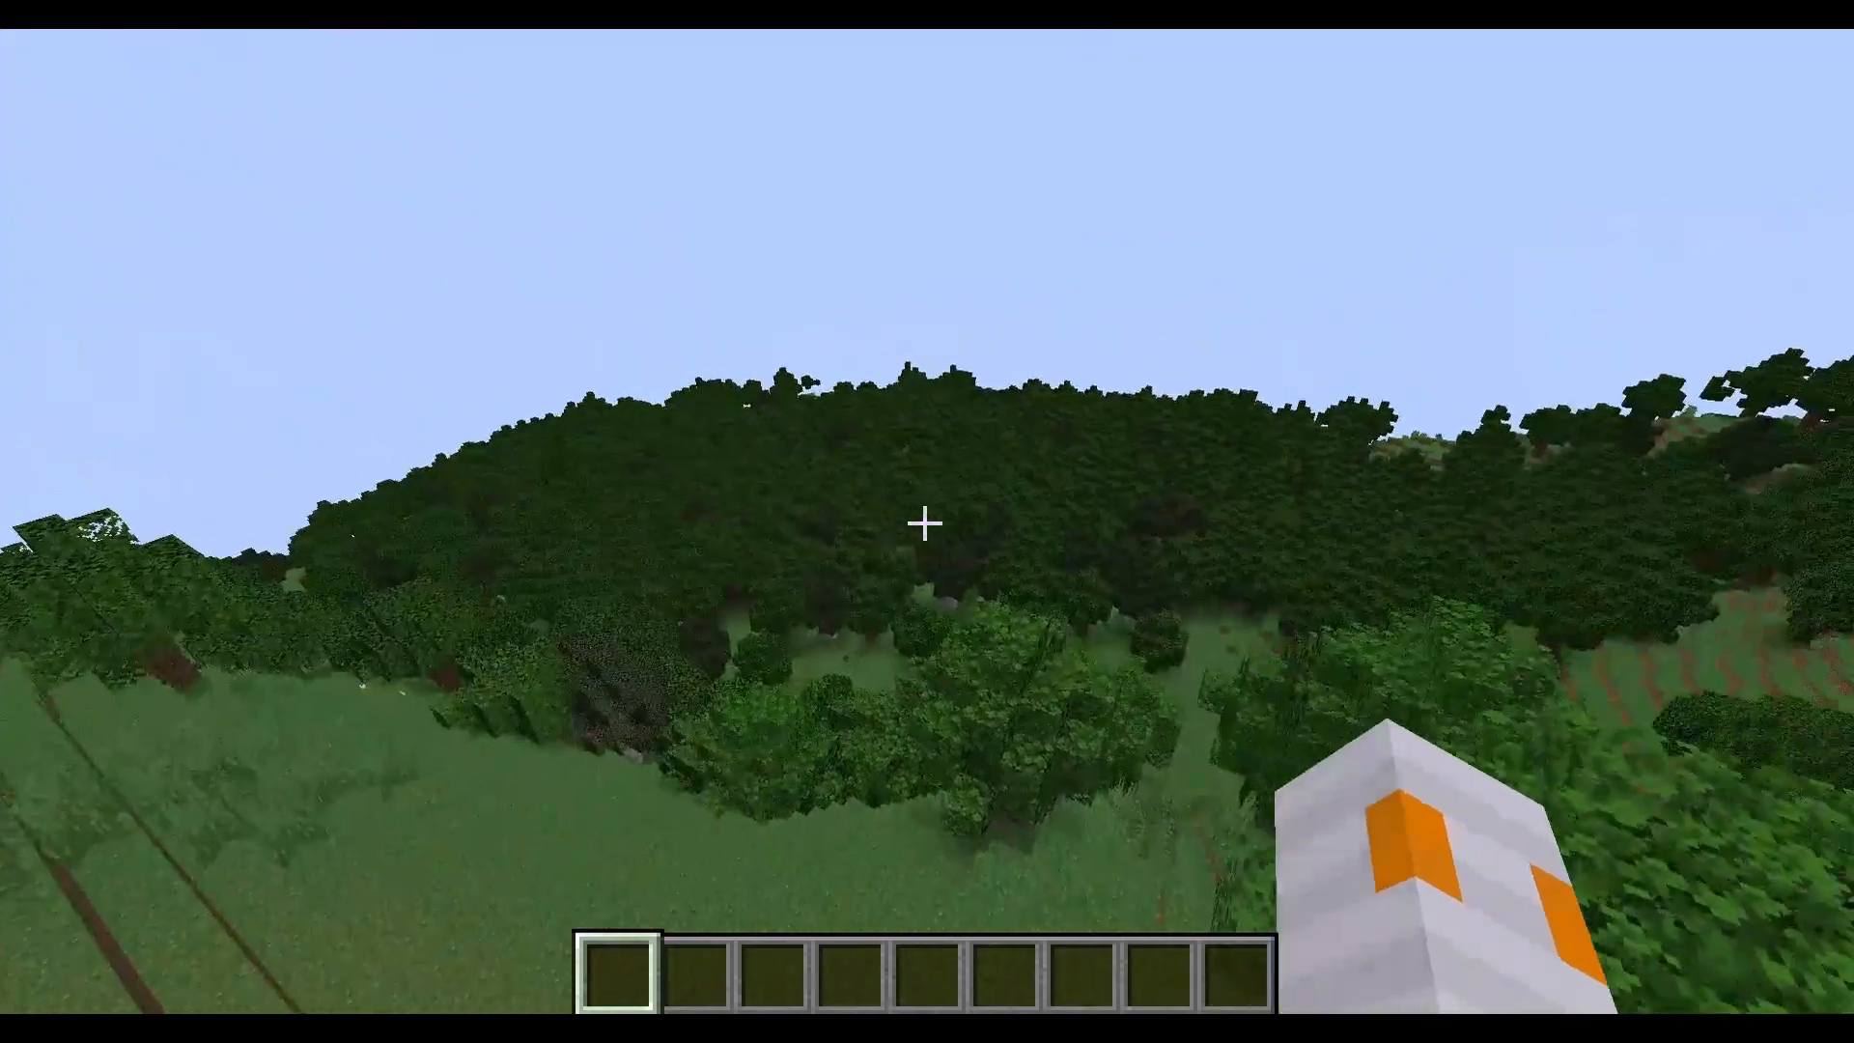
pyautogui.press('w')
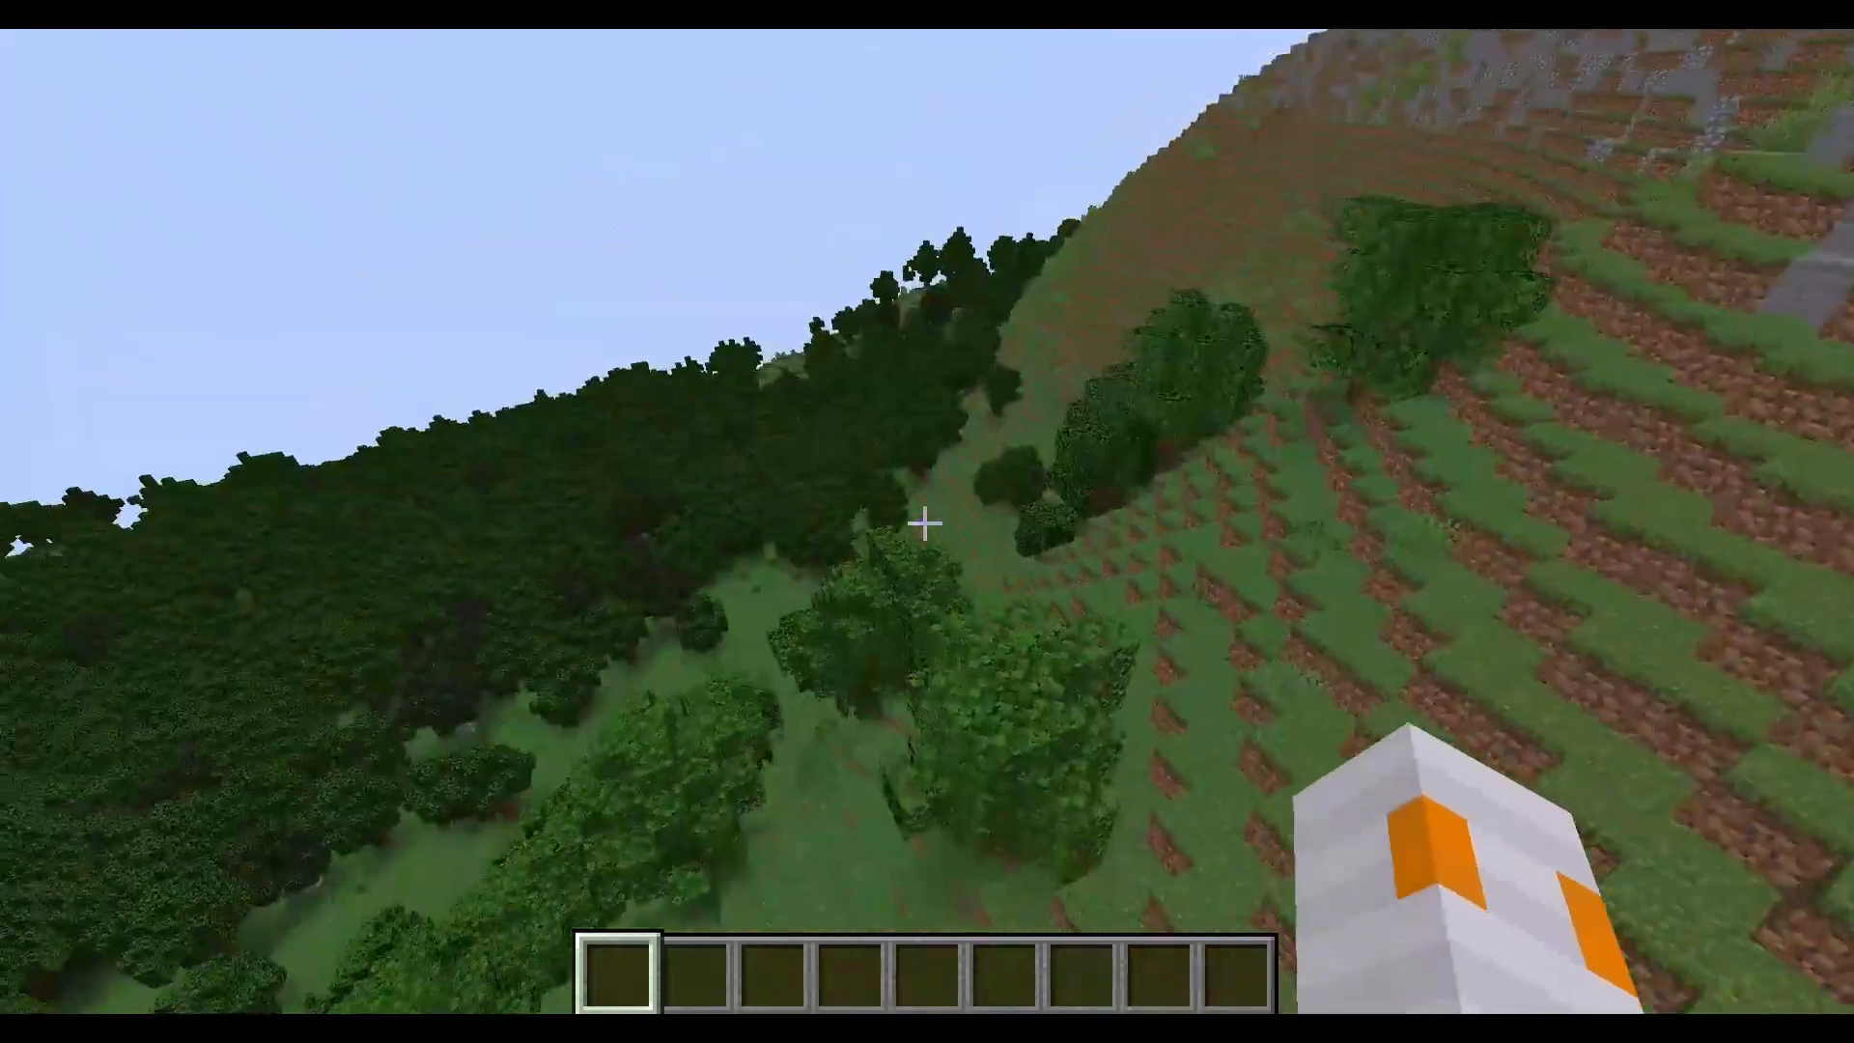
# - Fly along the rocky mountain slopes up to the snowy peak to examine the exported terrain and its rock-to-snow transition
pyautogui.press('w')
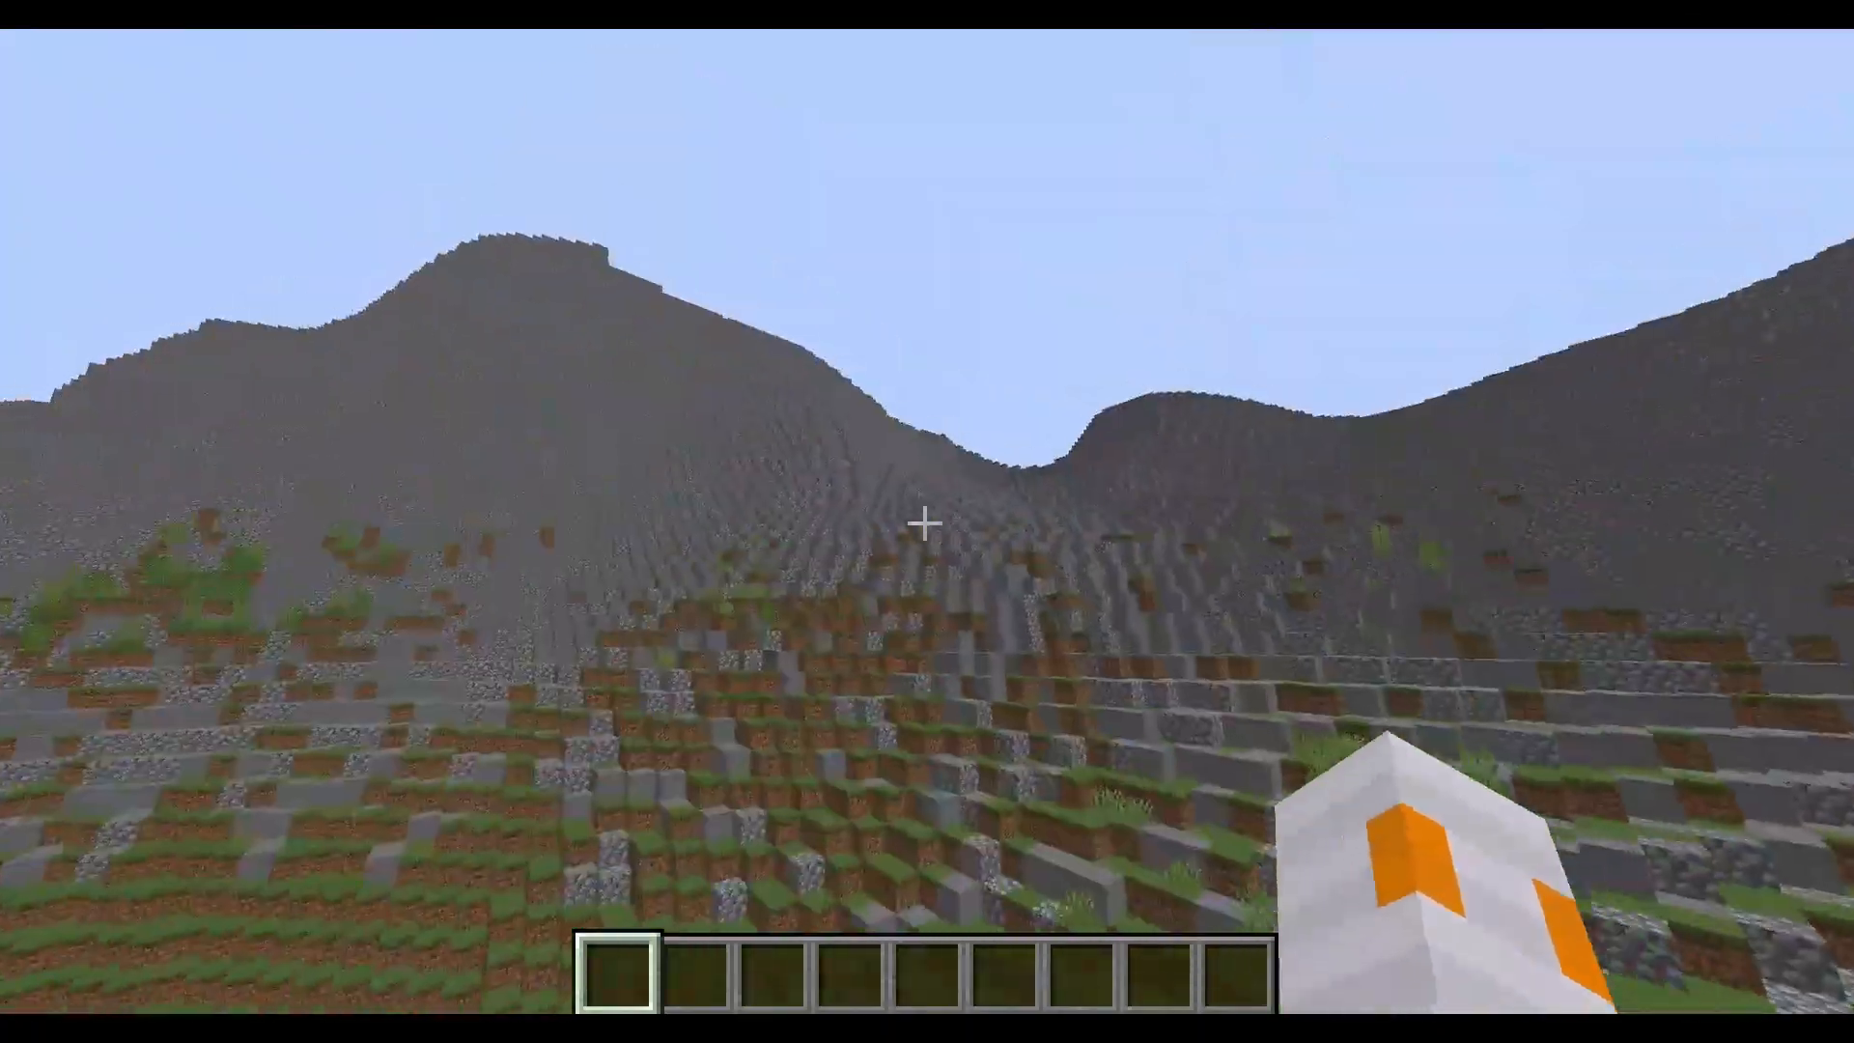
pyautogui.press('w')
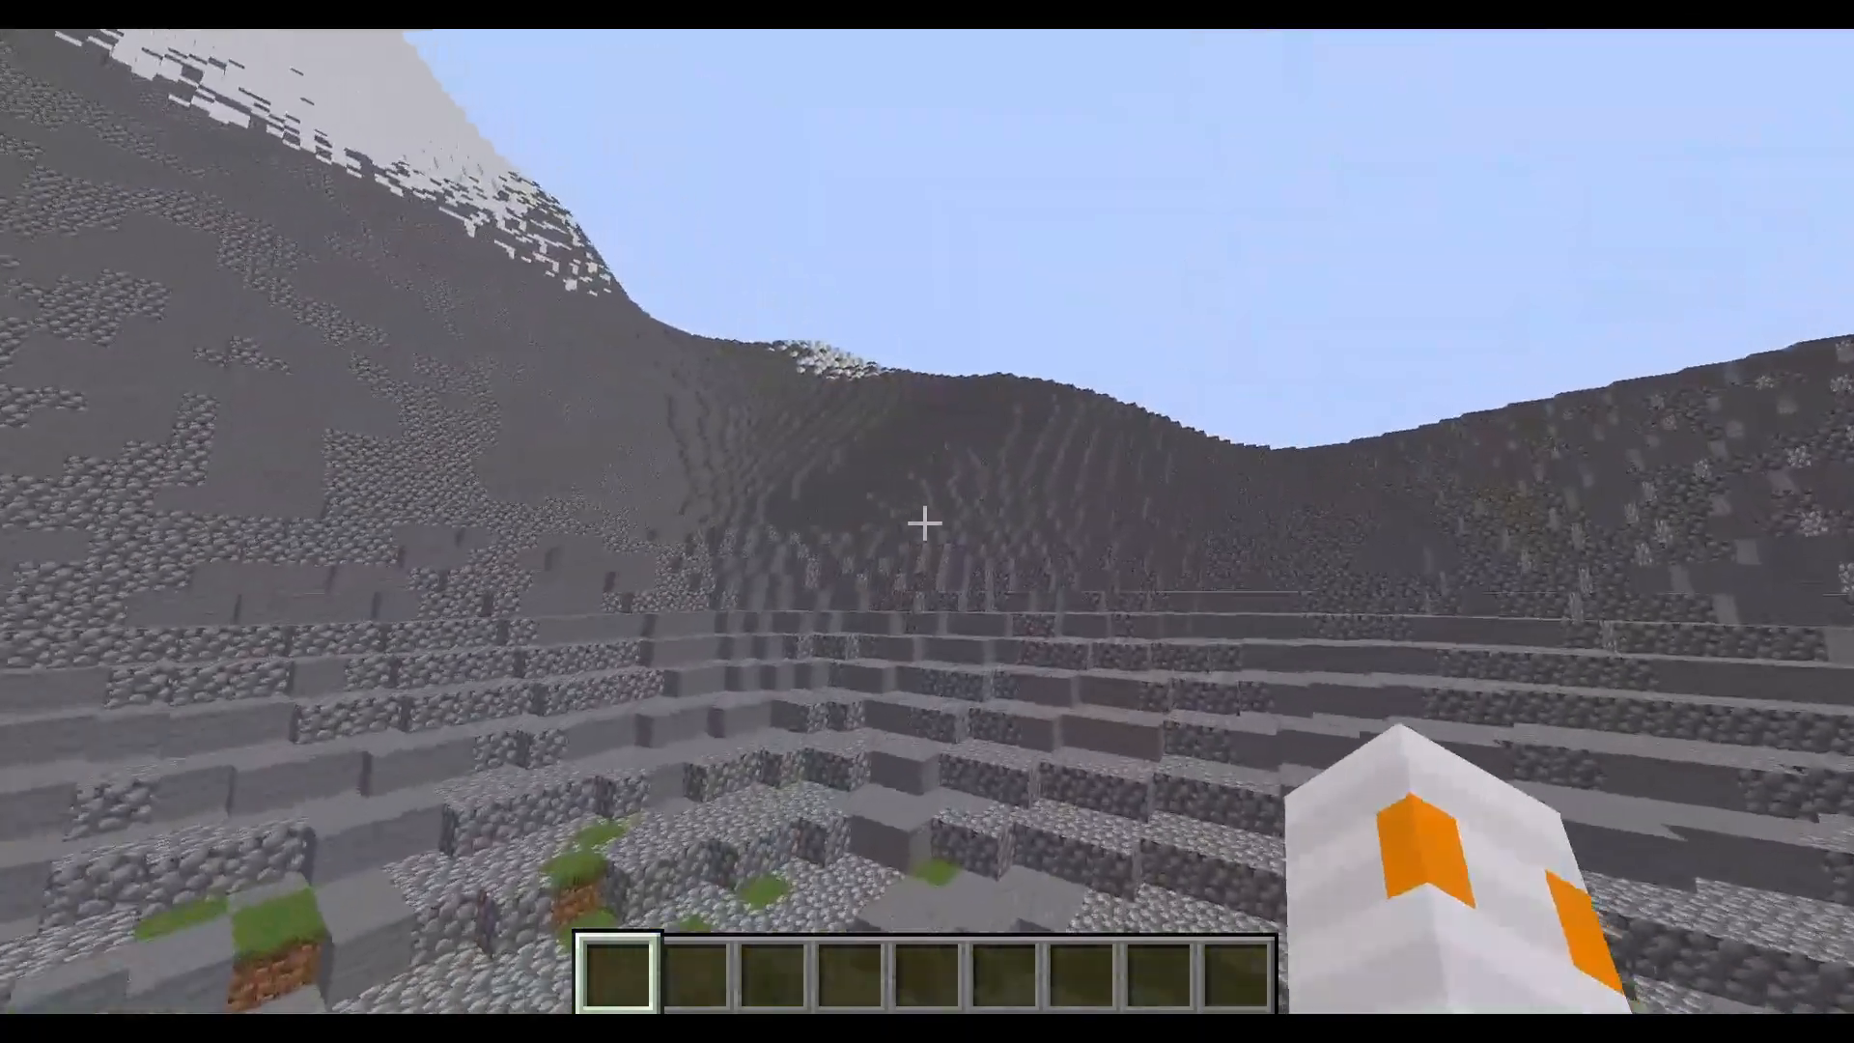
pyautogui.press('w')
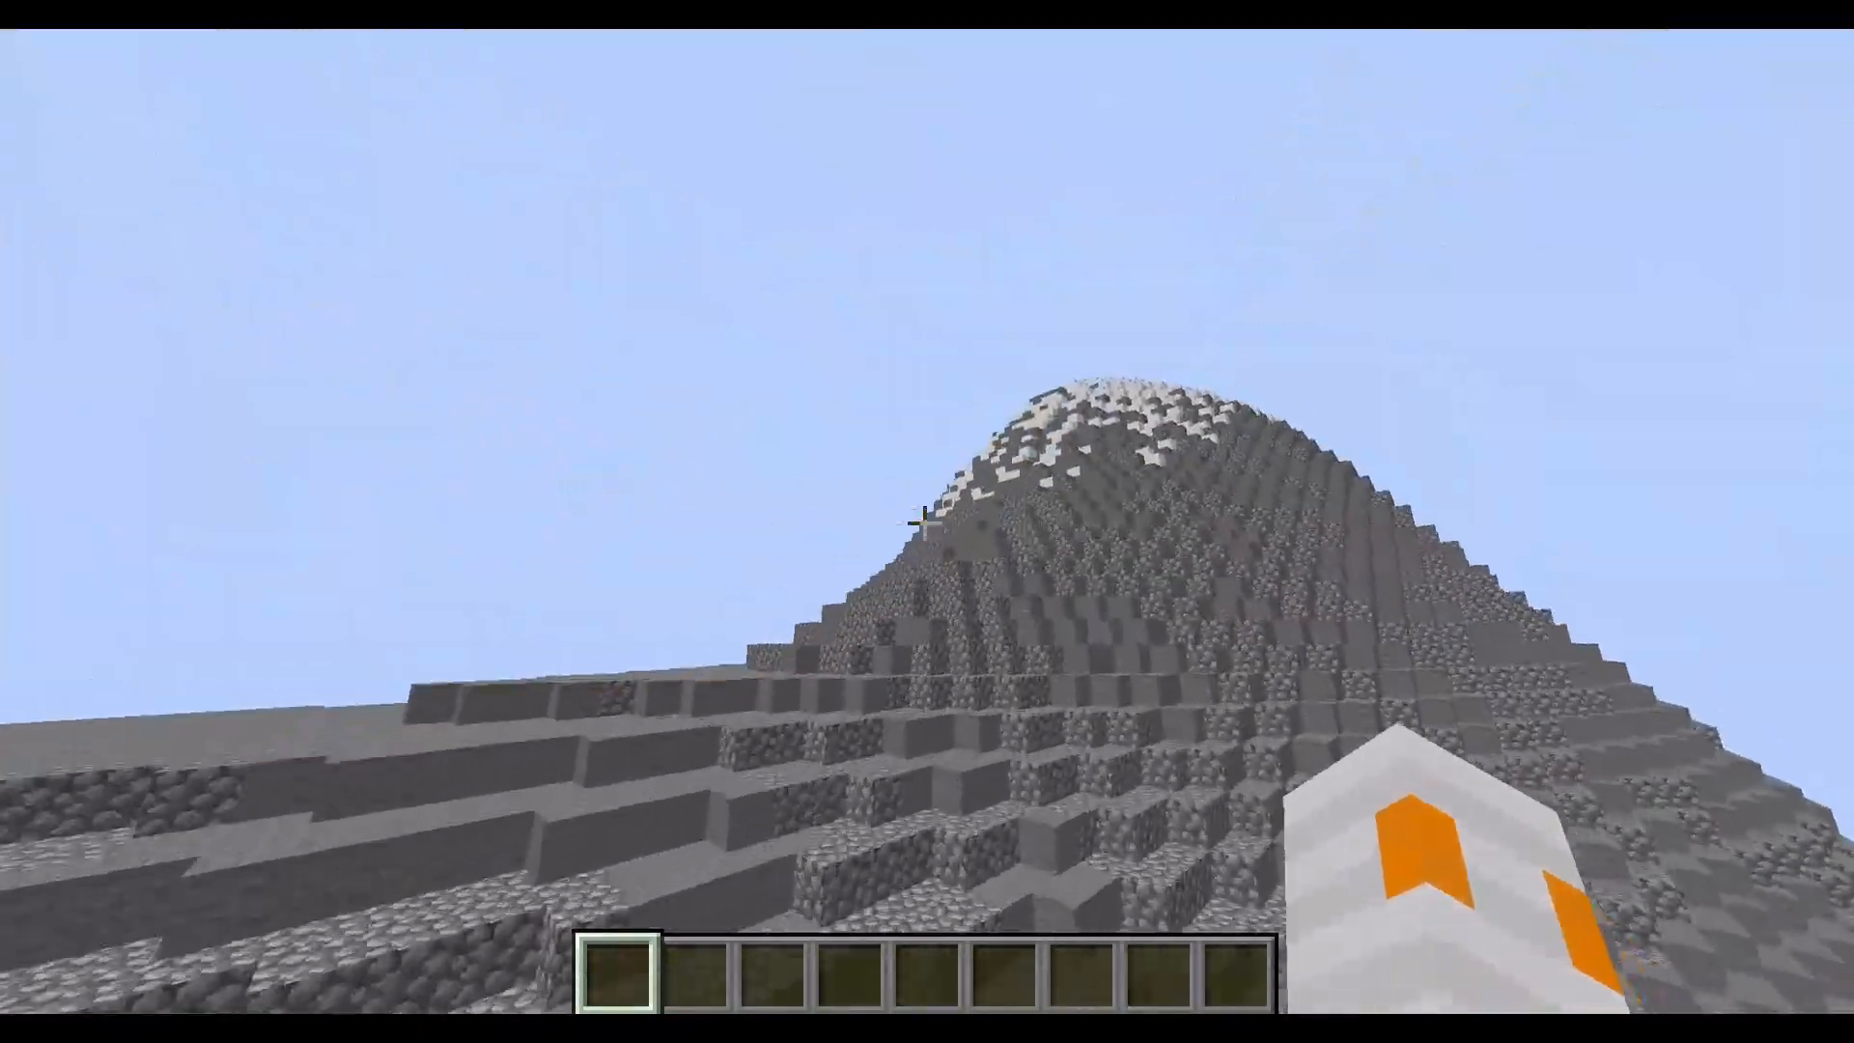
pyautogui.press('w')
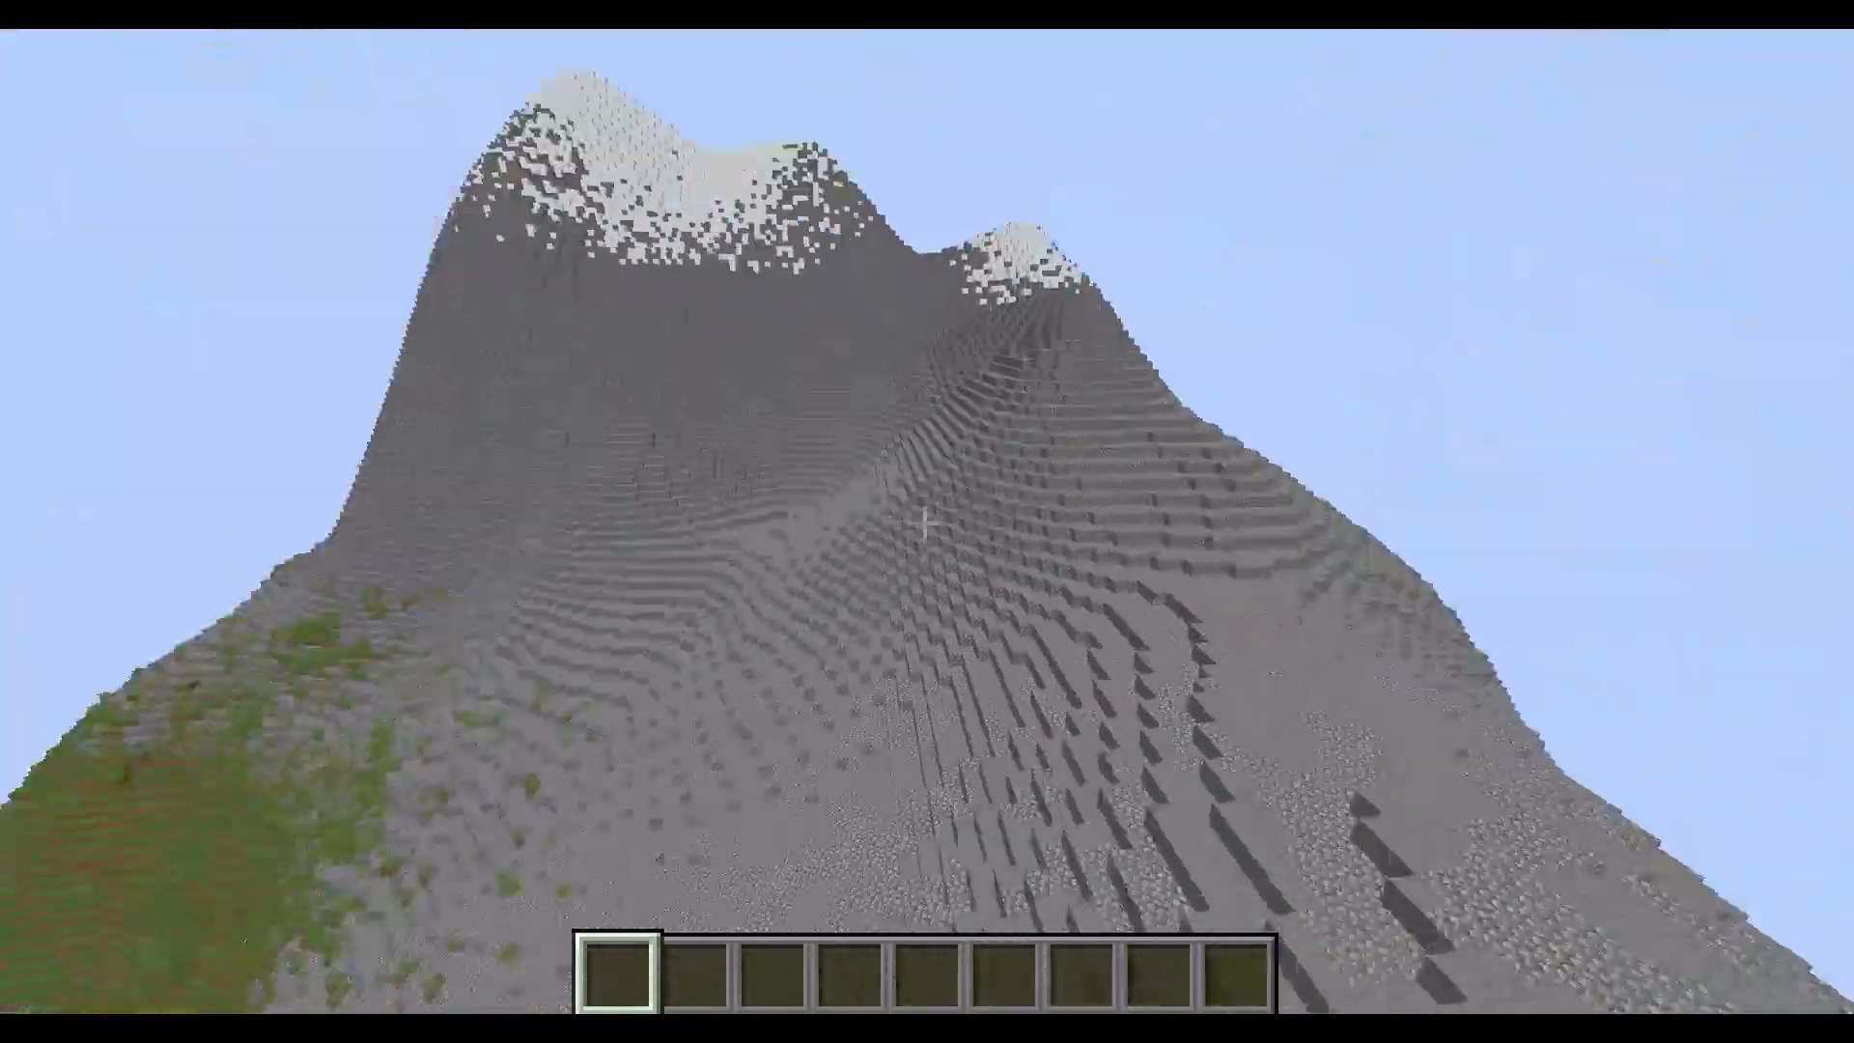
pyautogui.press('w')
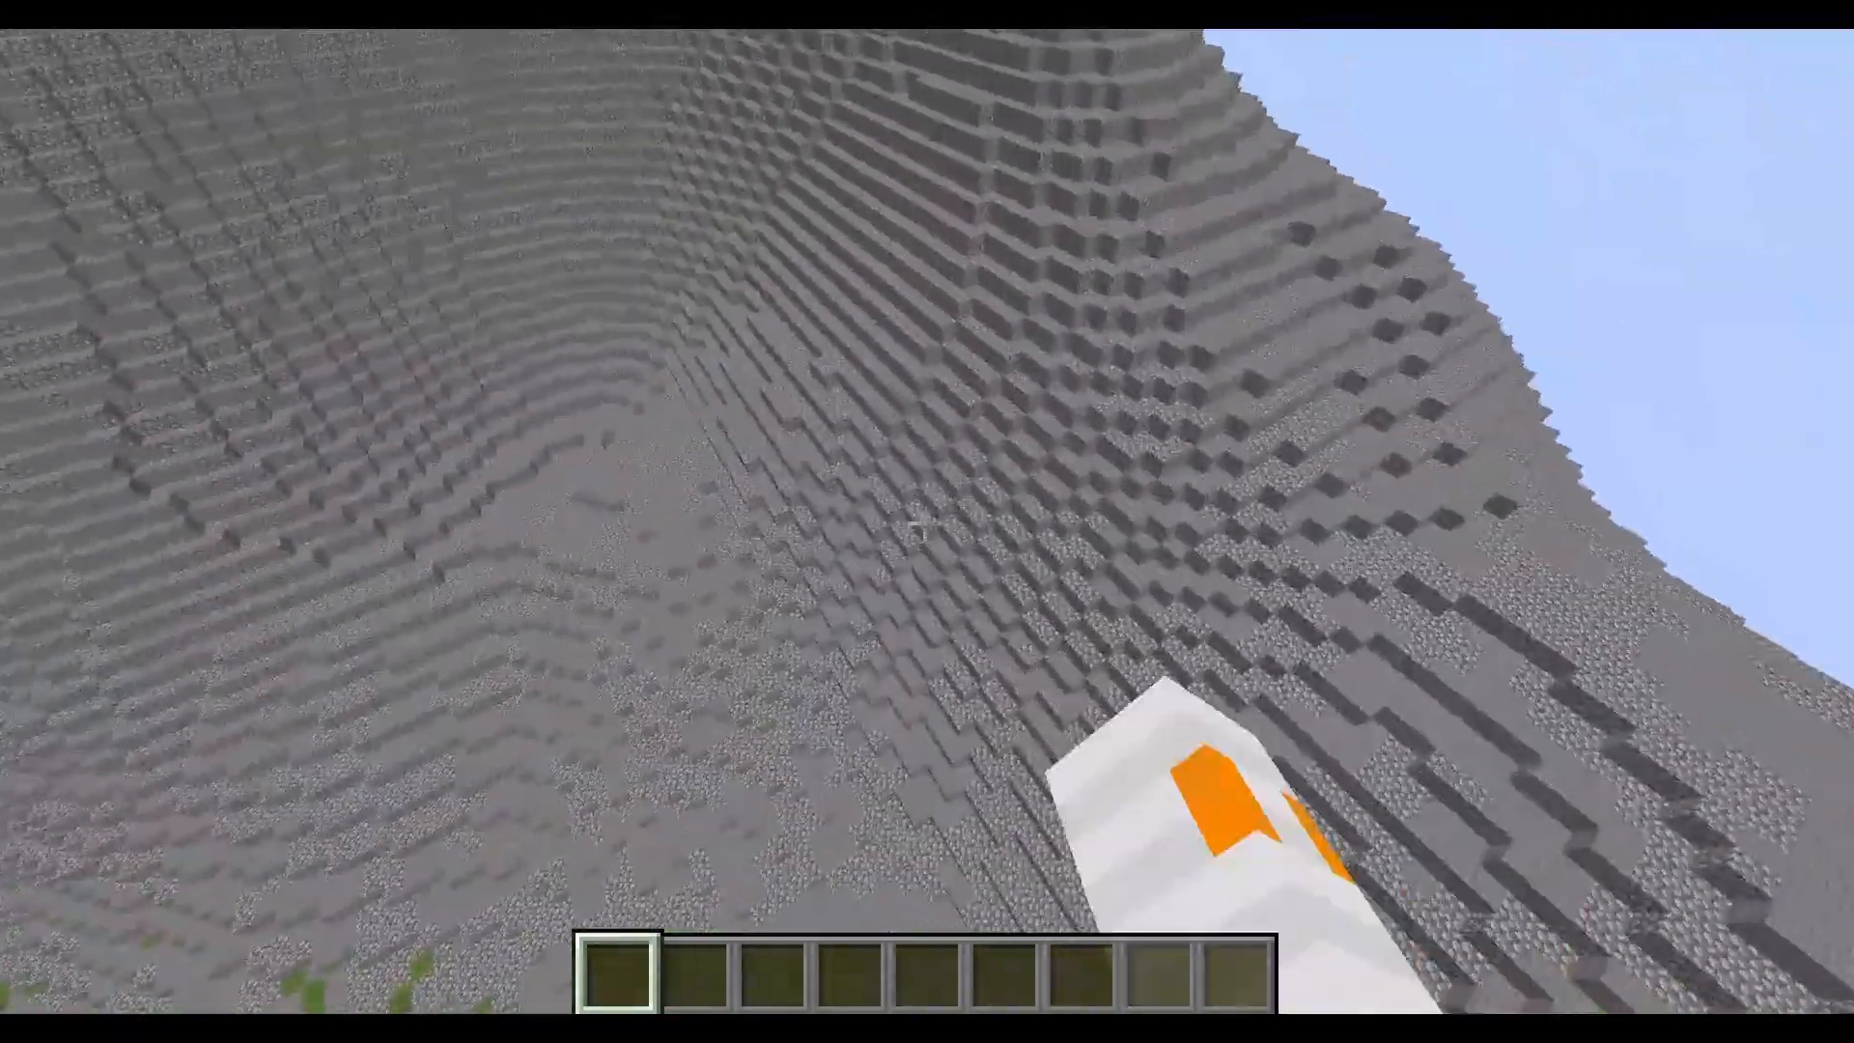
pyautogui.press('w')
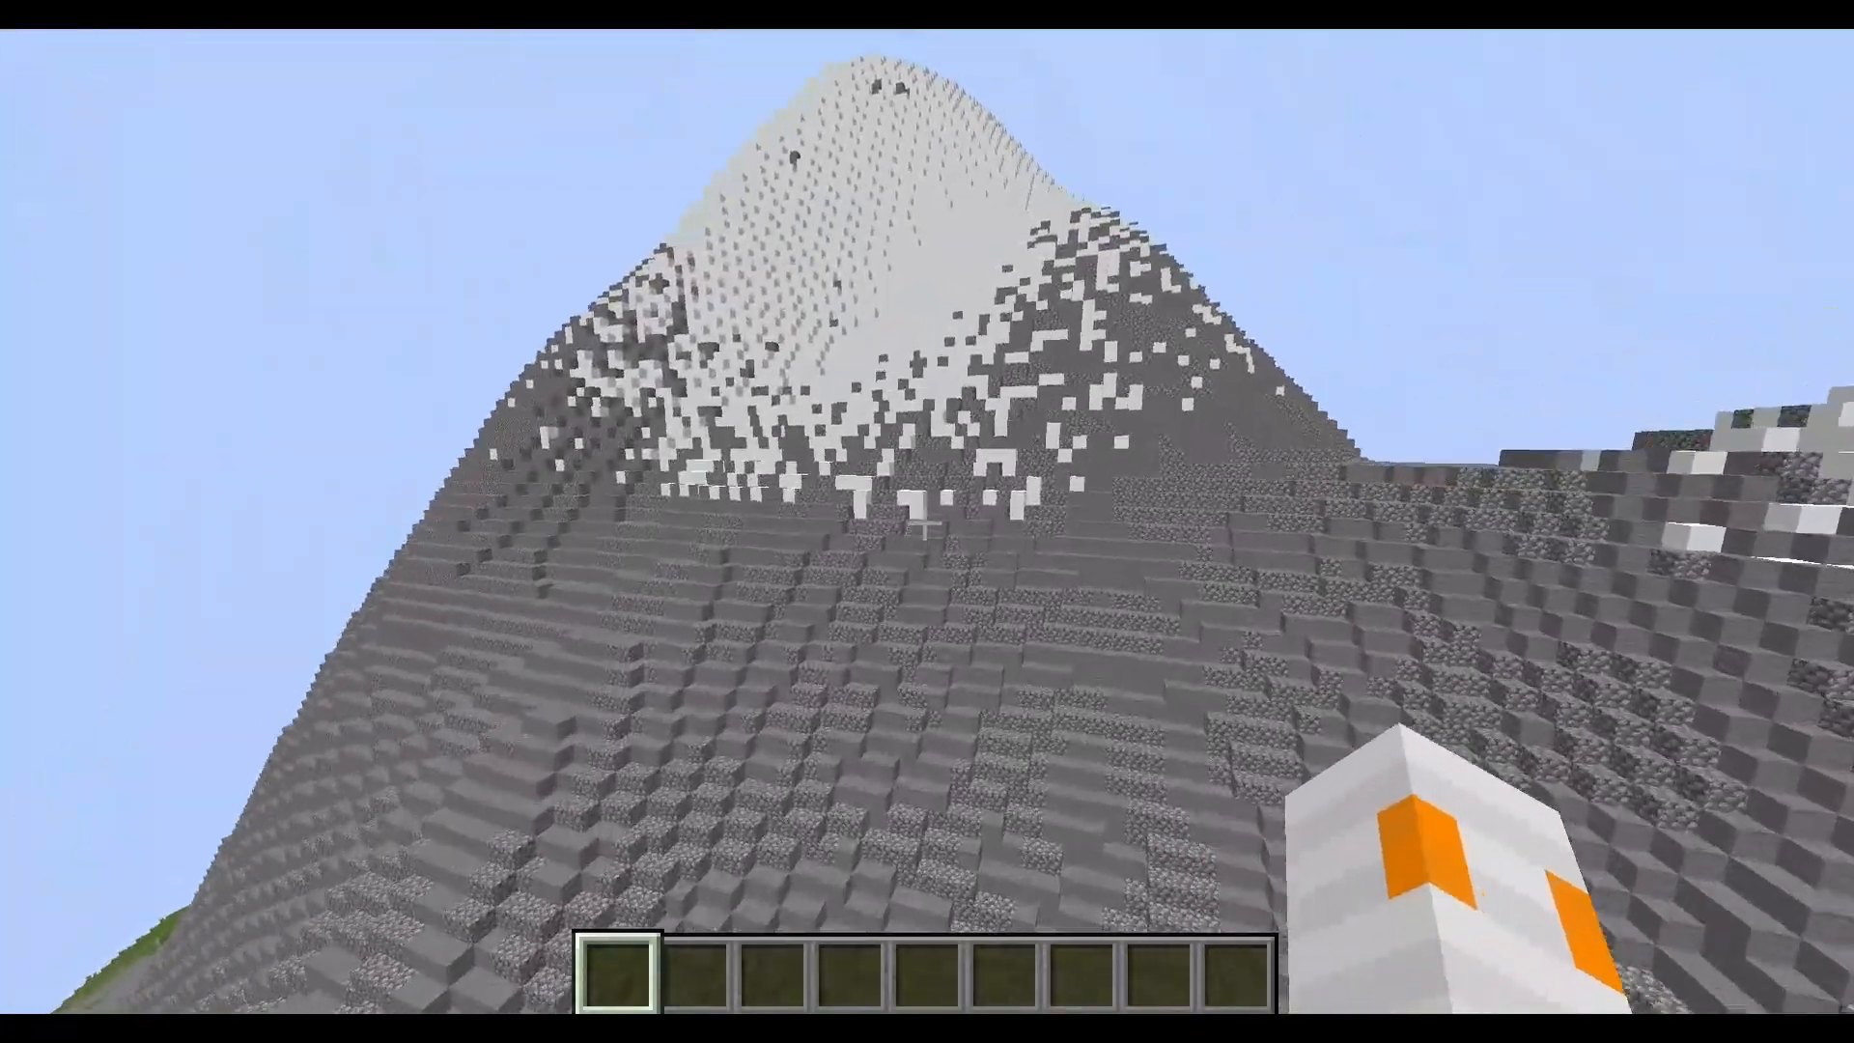
pyautogui.press('w')
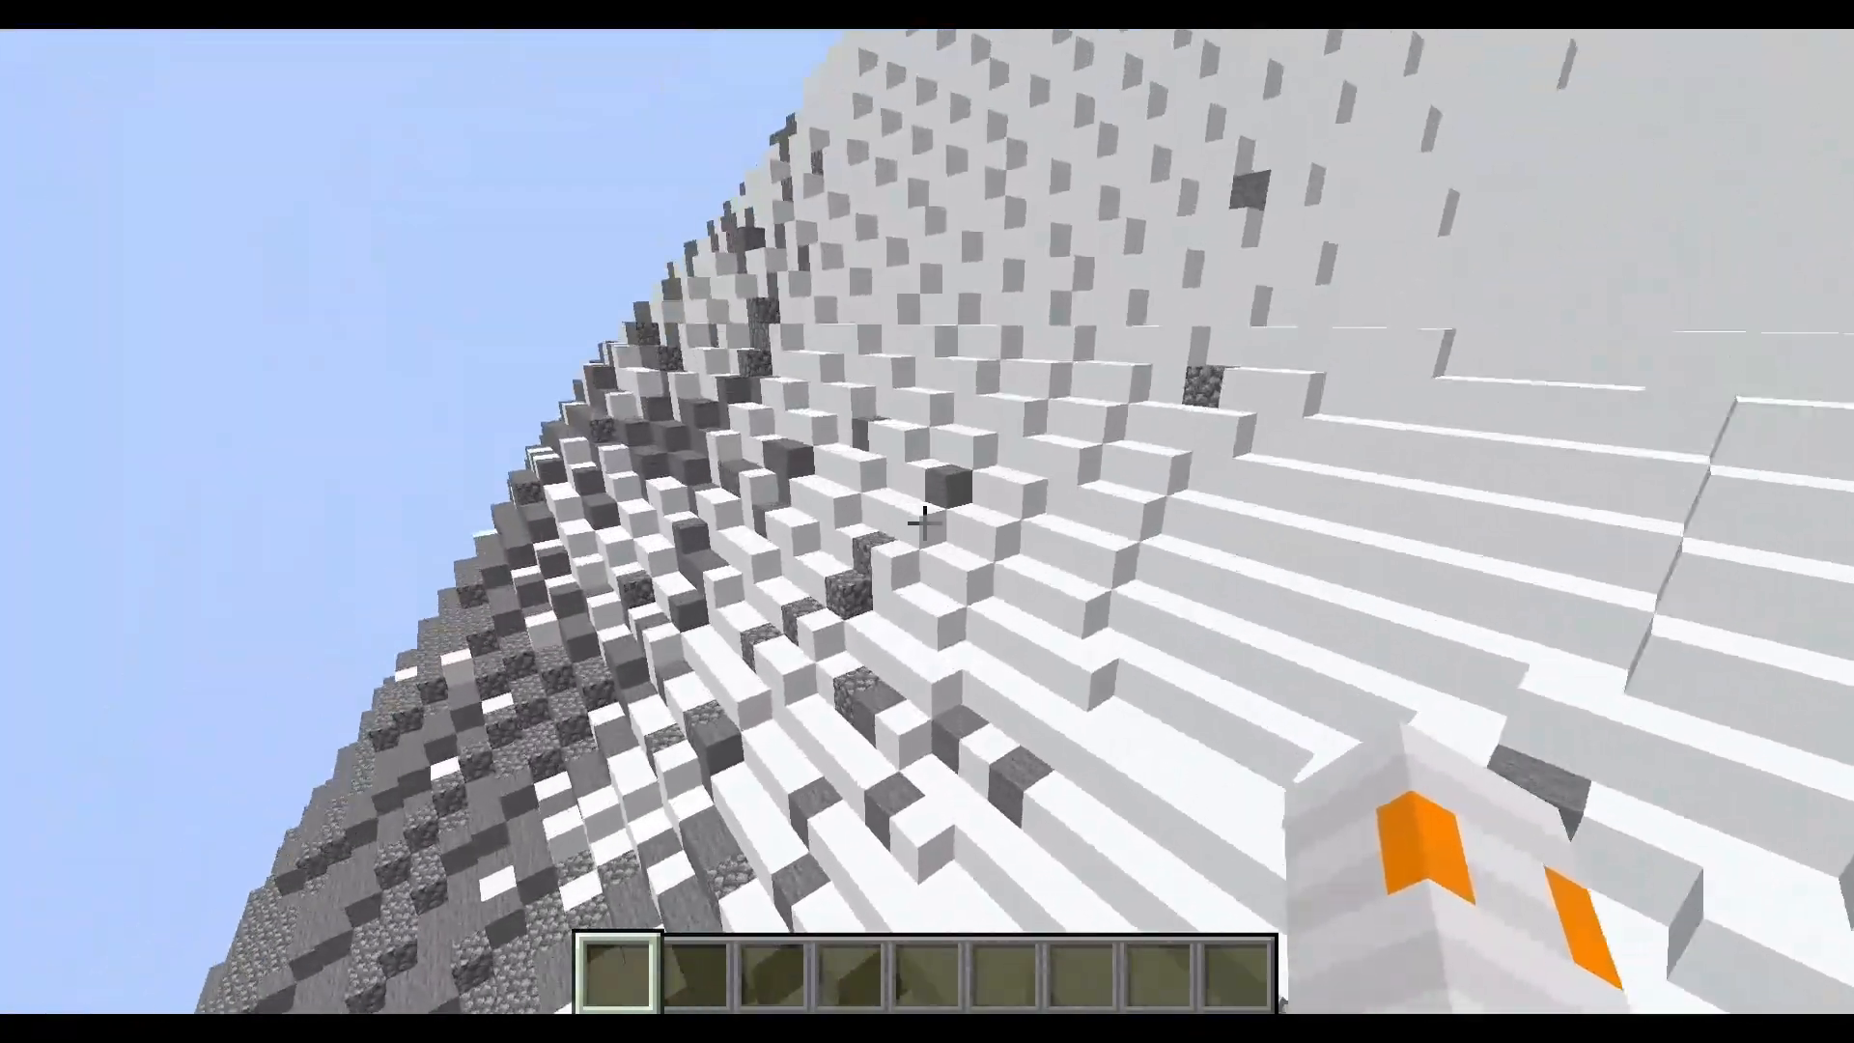
pyautogui.press('w')
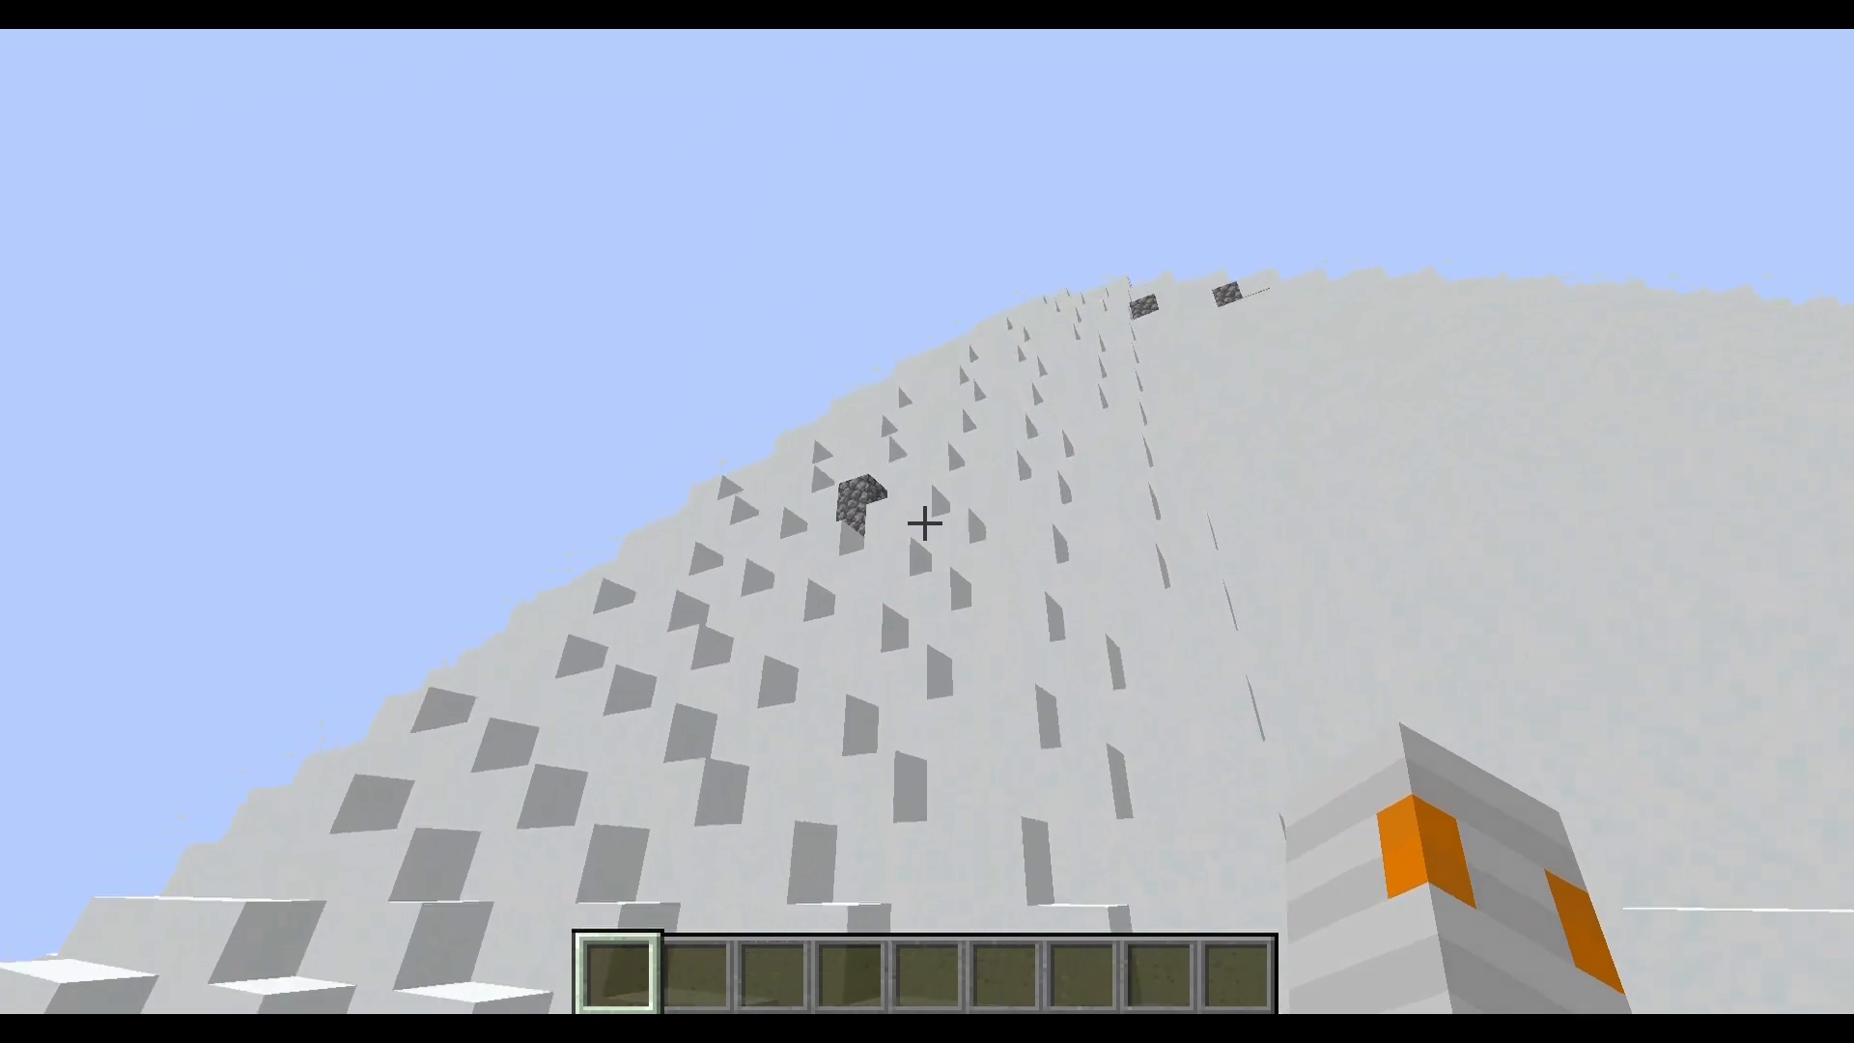
# - Pick the Snow Block from the peak and replace the first exposed cobblestone blocks in the snow with it
pyautogui.press('w')
pyautogui.middleClick(925, 523)
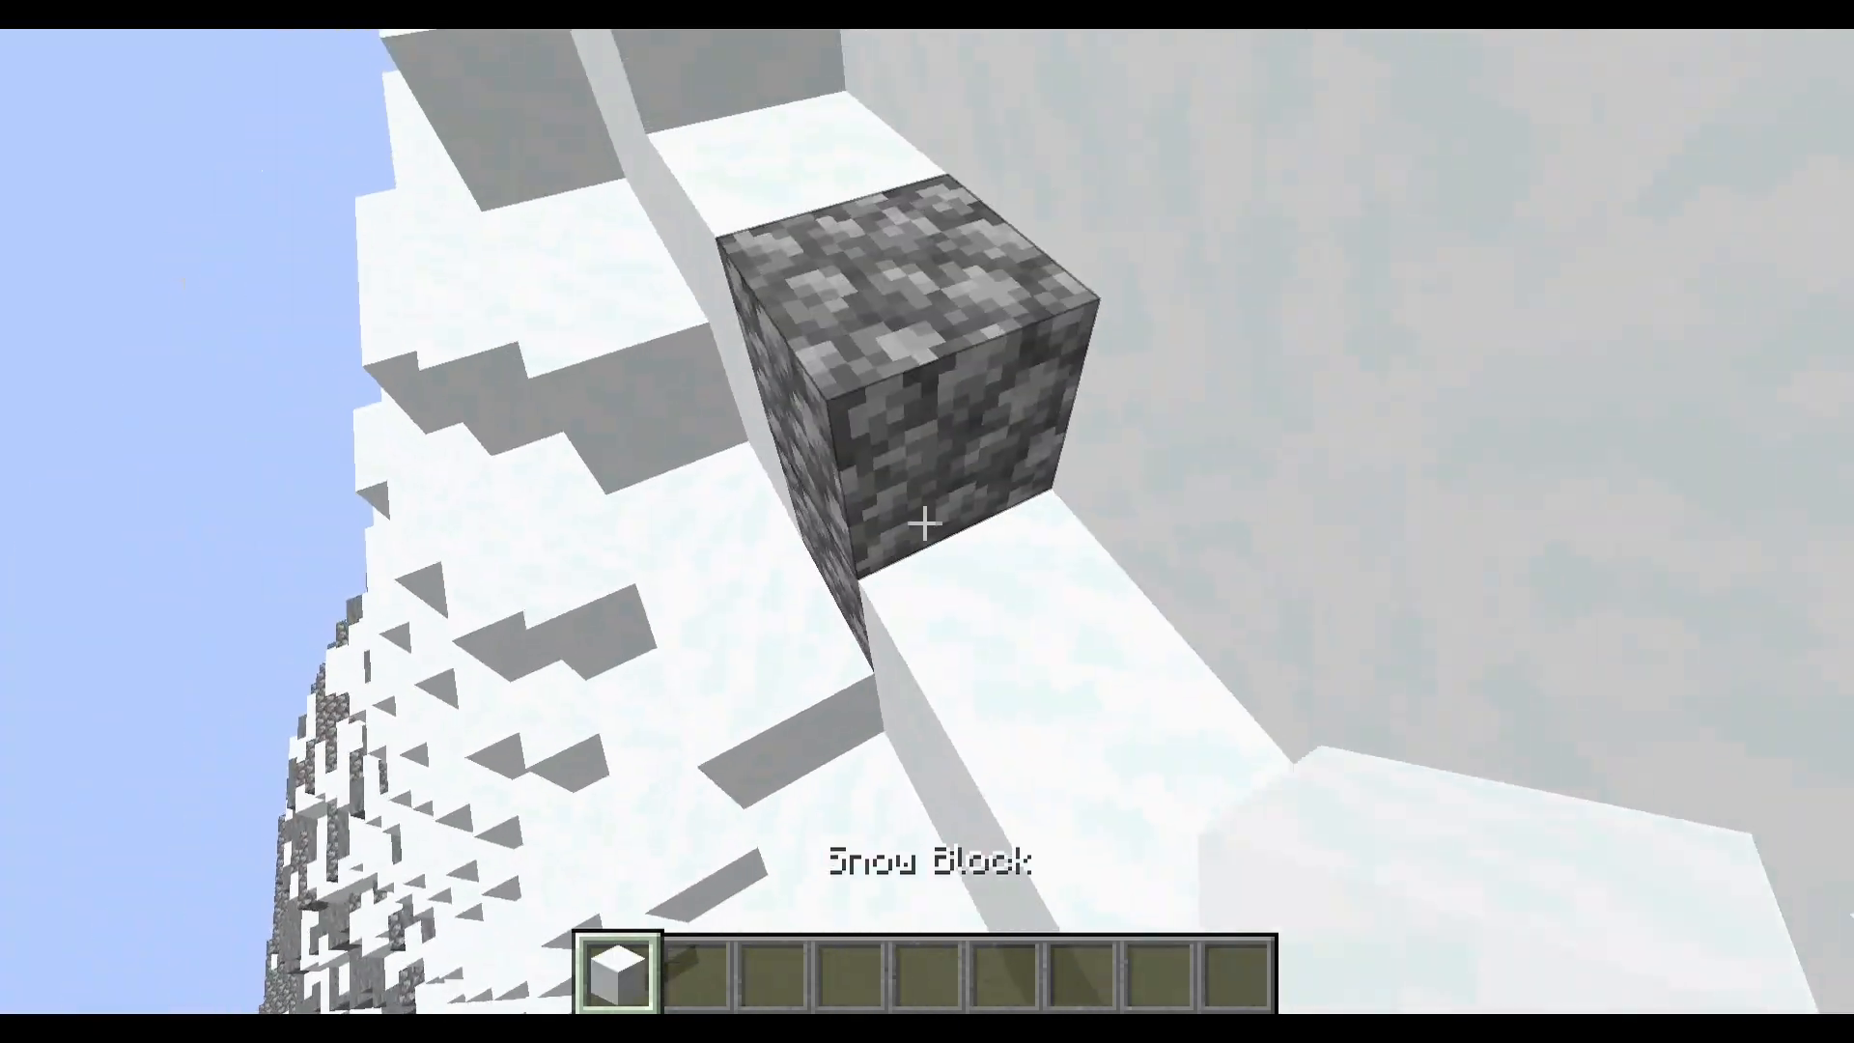
pyautogui.click(925, 524)
pyautogui.rightClick(925, 523)
pyautogui.press('w')
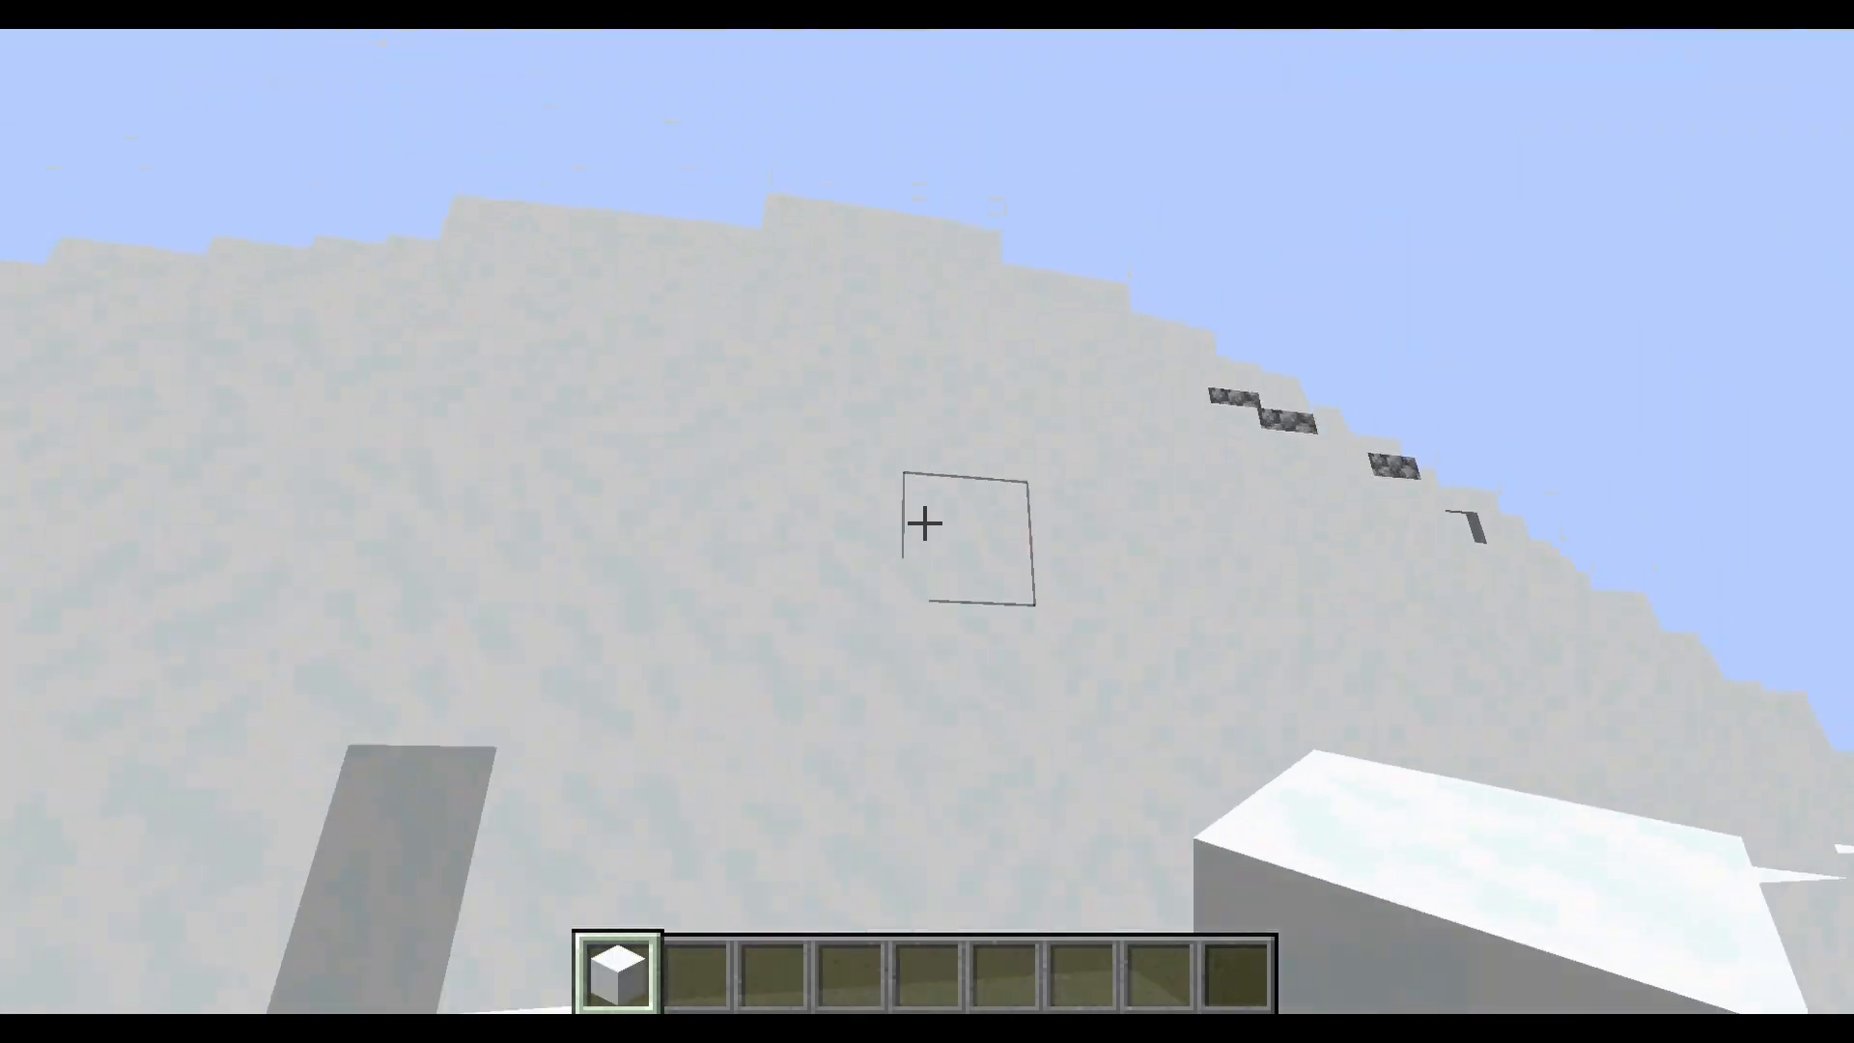
pyautogui.press('w')
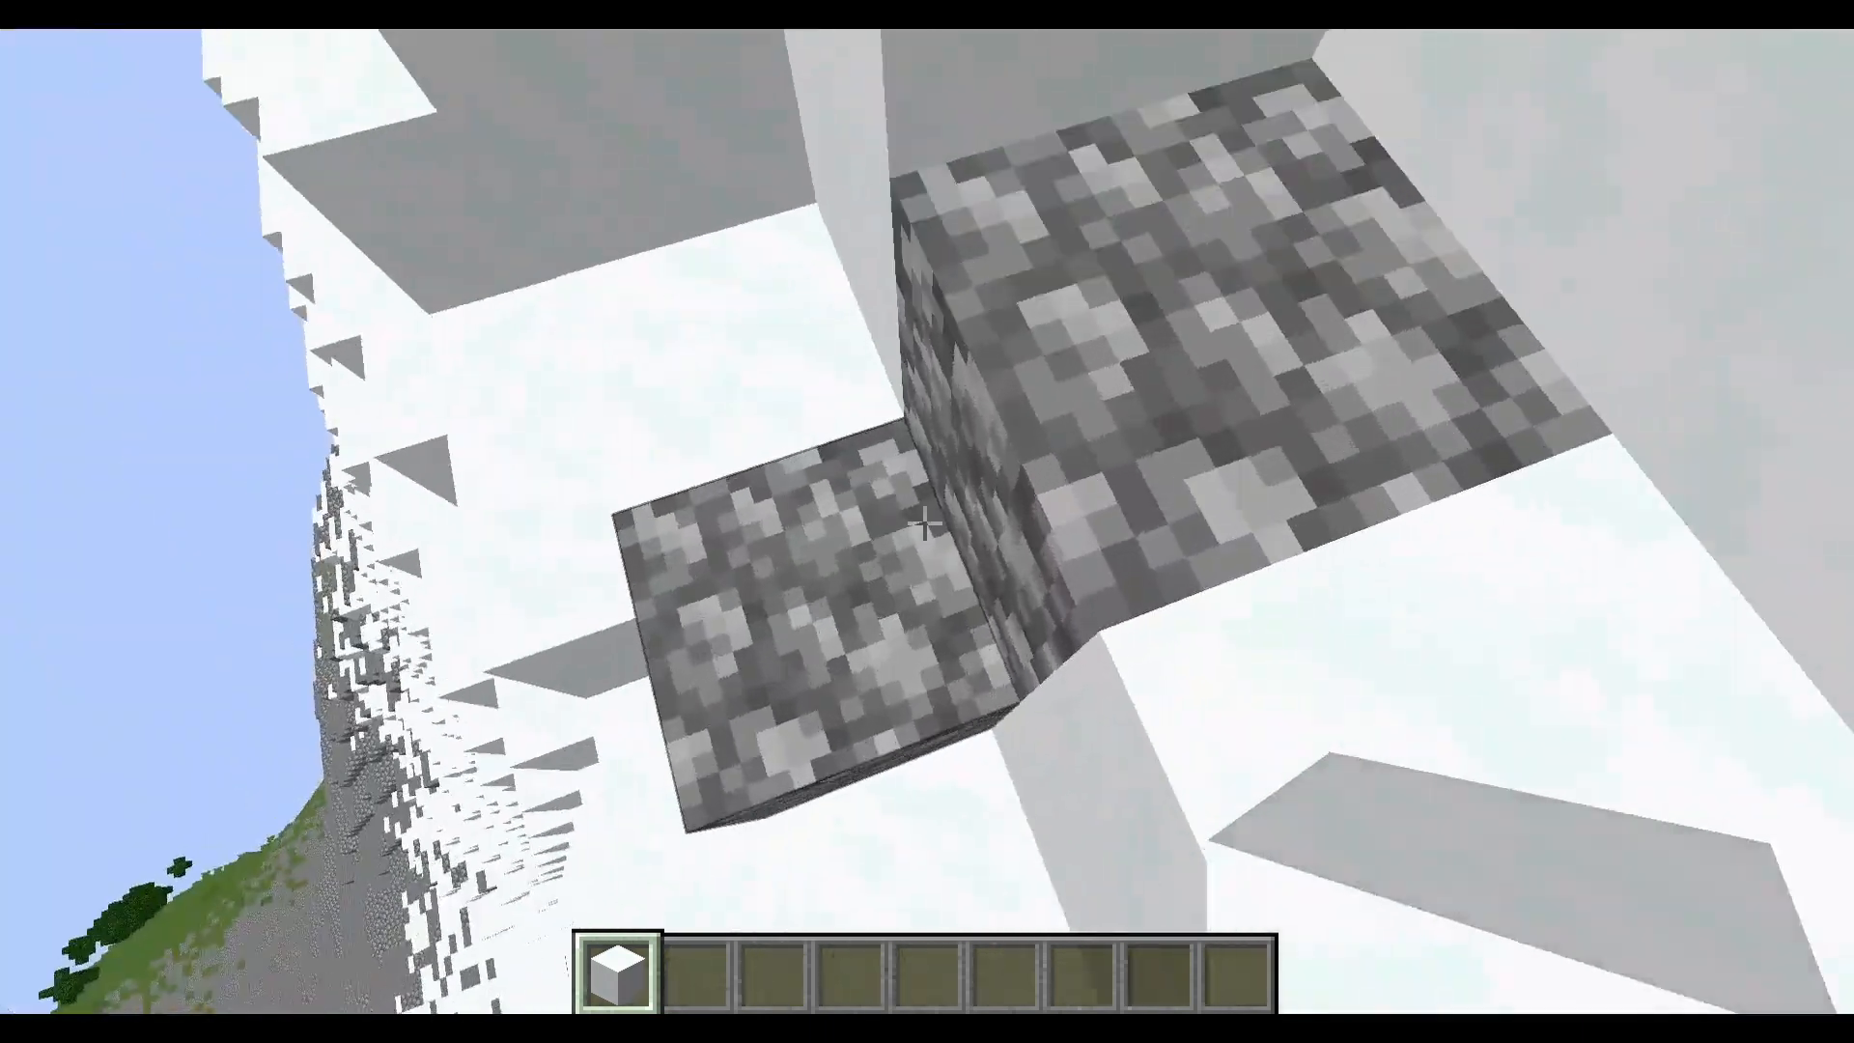
pyautogui.click(925, 523)
pyautogui.rightClick(926, 524)
pyautogui.press('w')
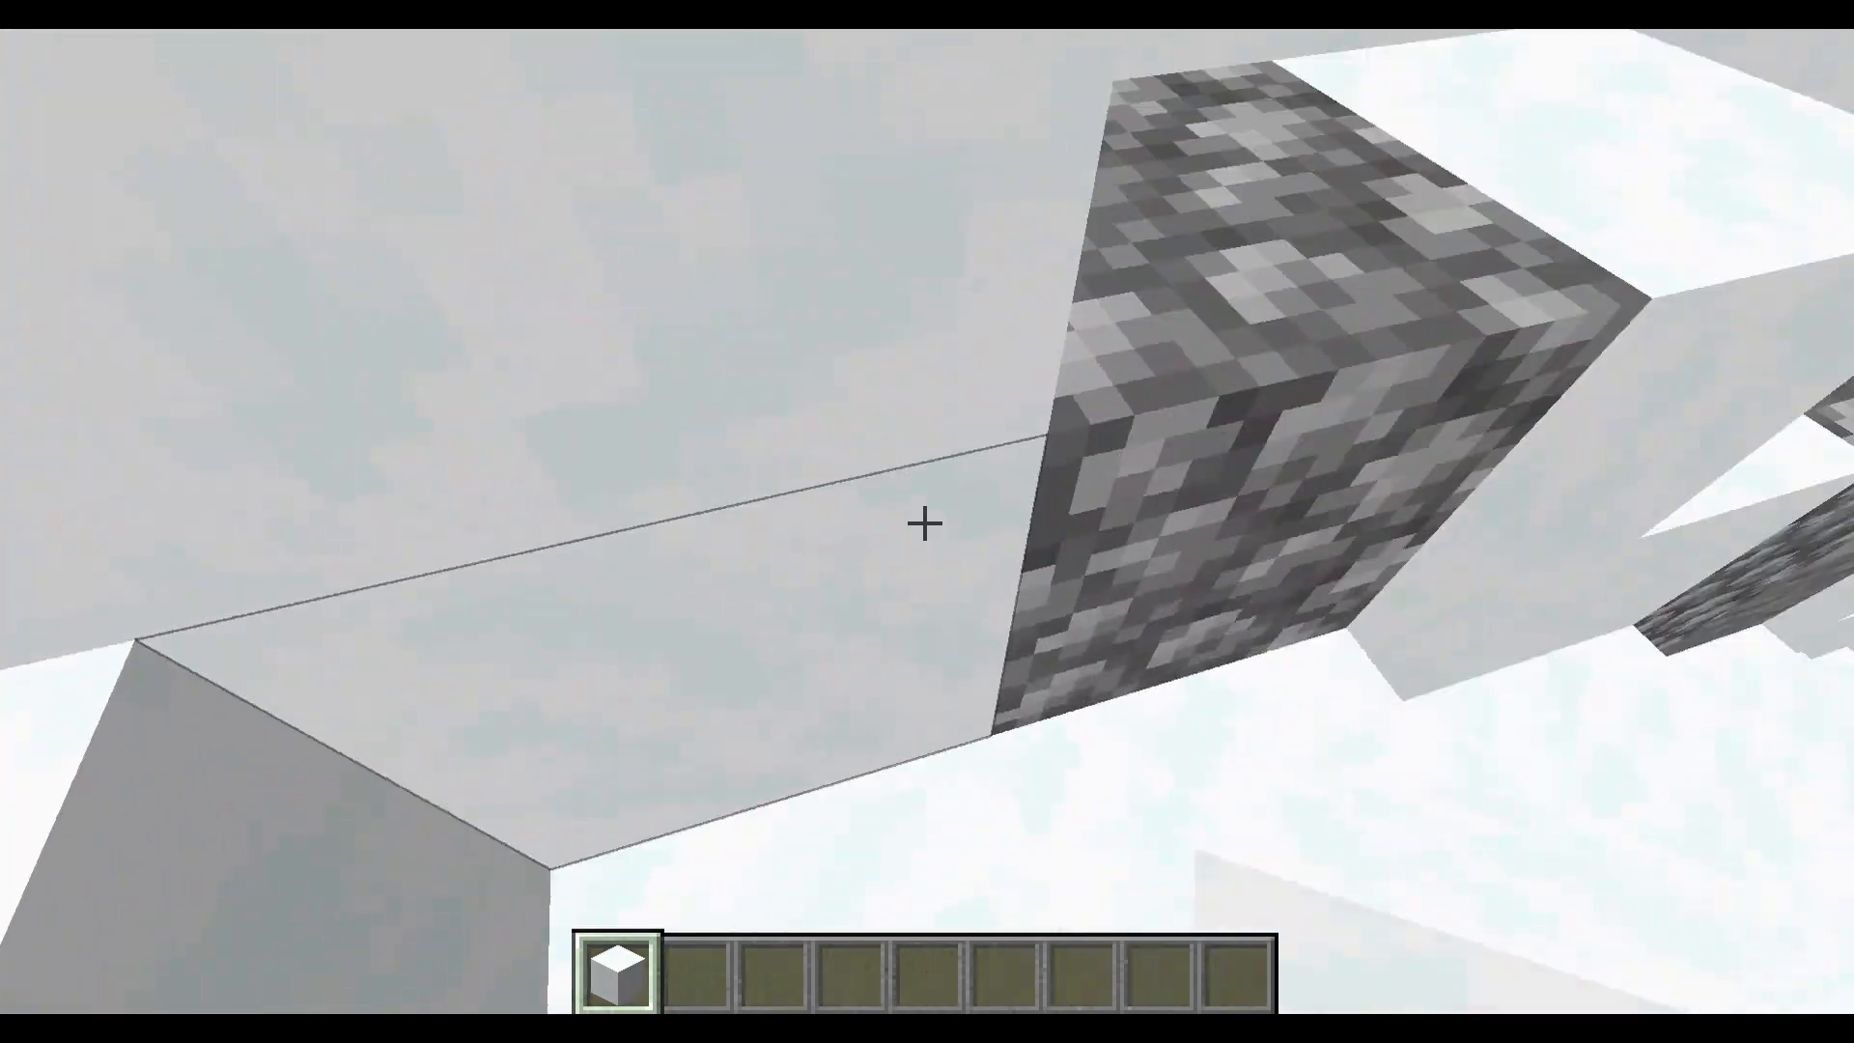
# - Remove more stray cobblestone blocks around the snowy peak and place snow blocks in the gaps
pyautogui.click(926, 523)
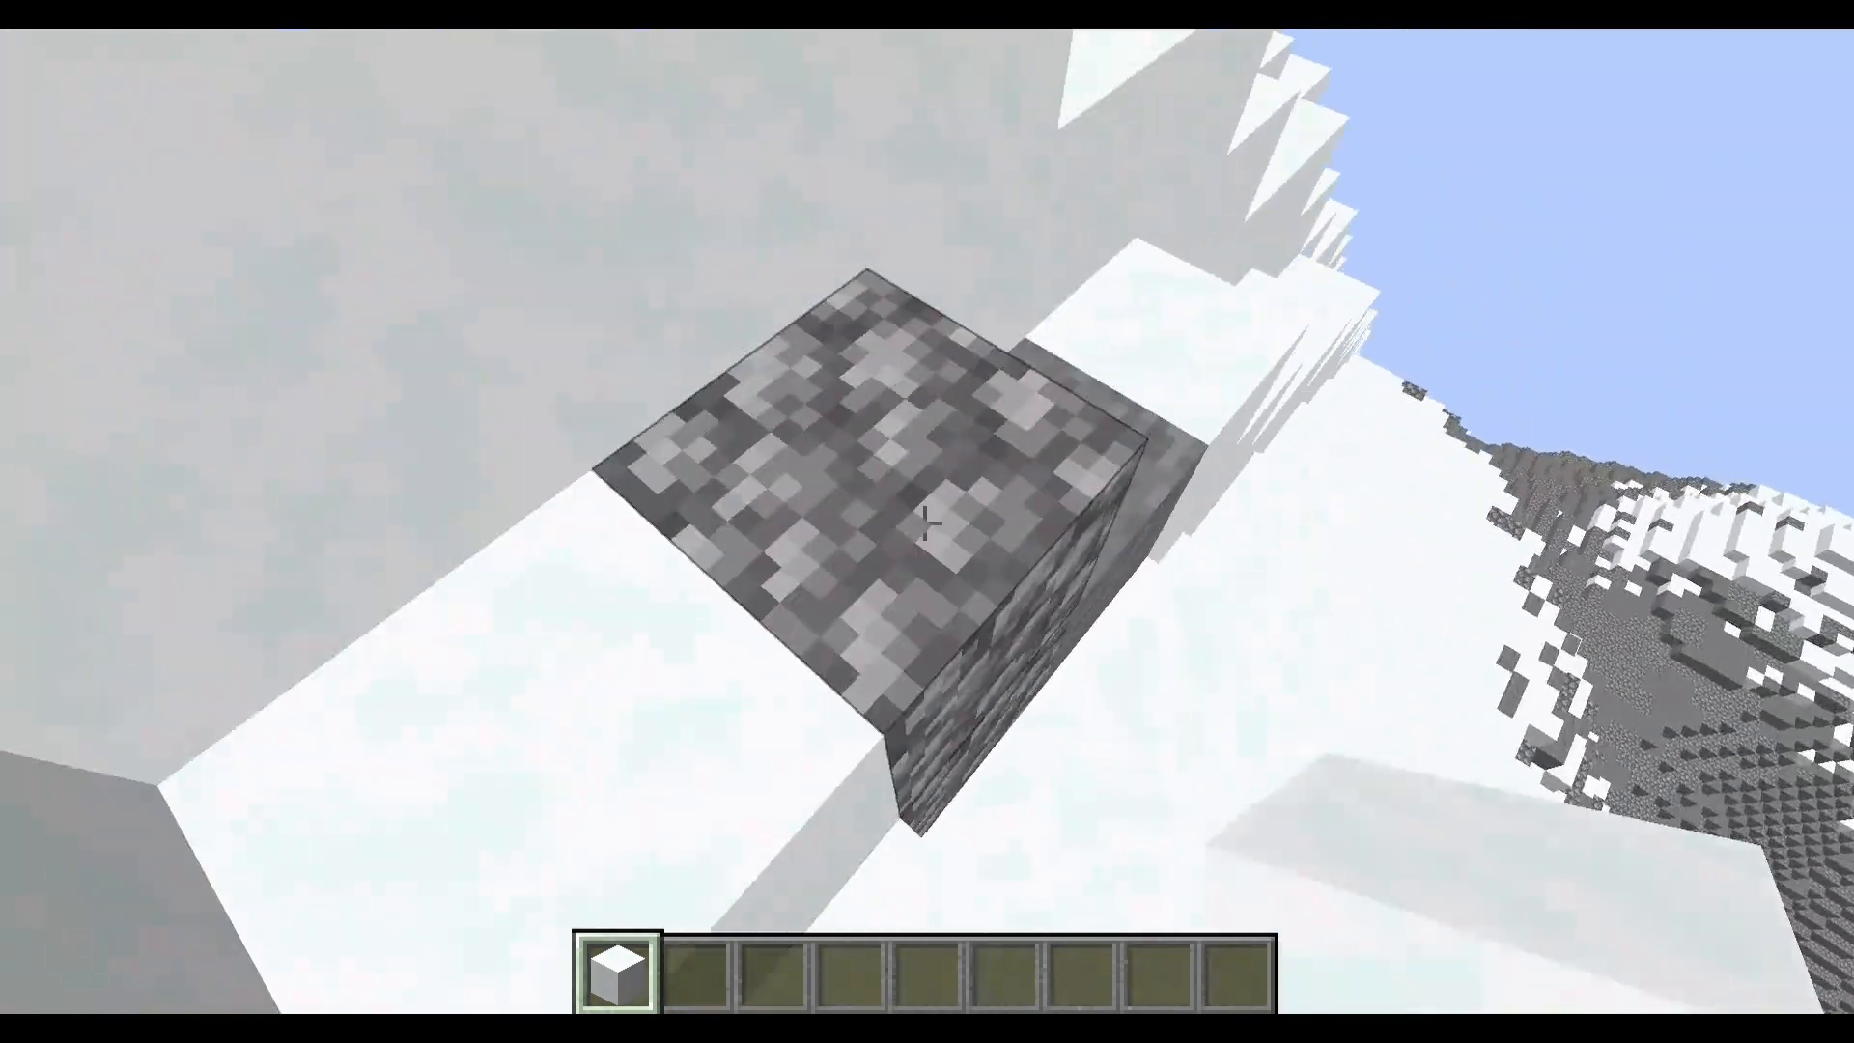
pyautogui.click(926, 523)
pyautogui.click(925, 523)
pyautogui.rightClick(925, 523)
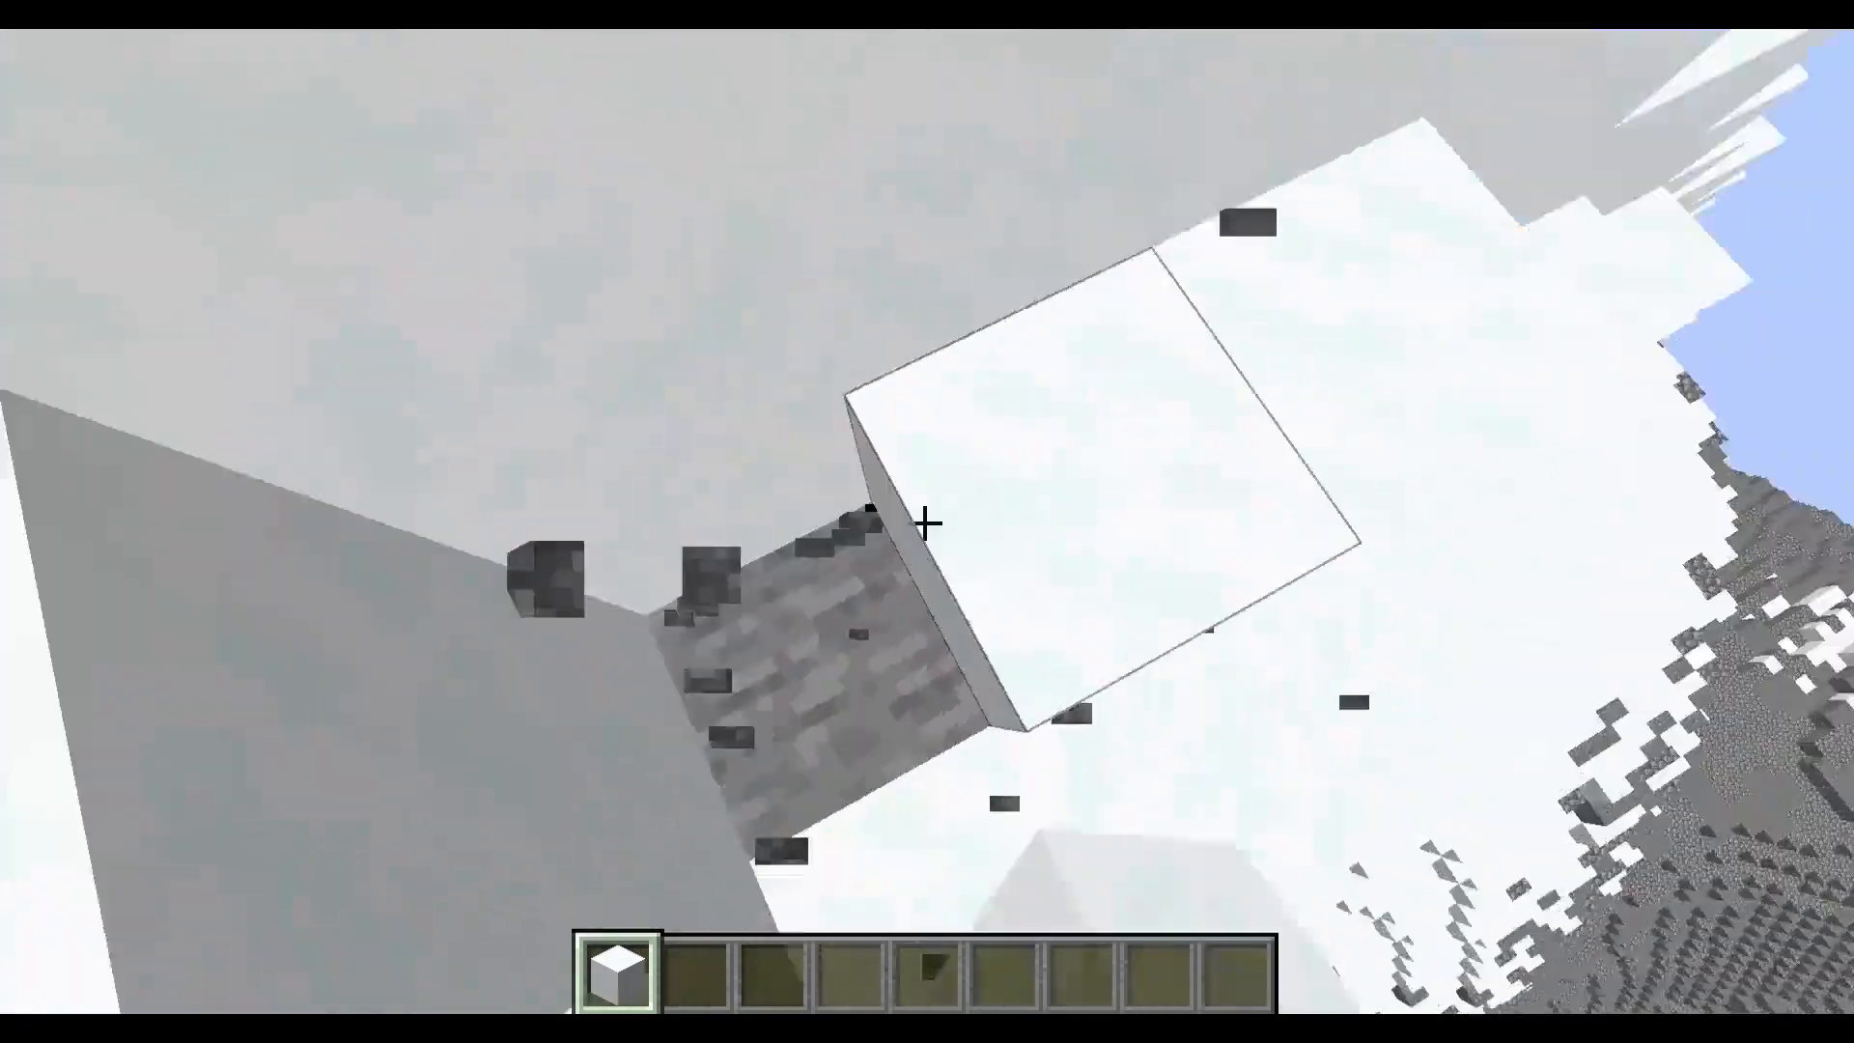
pyautogui.rightClick(926, 524)
pyautogui.press('w')
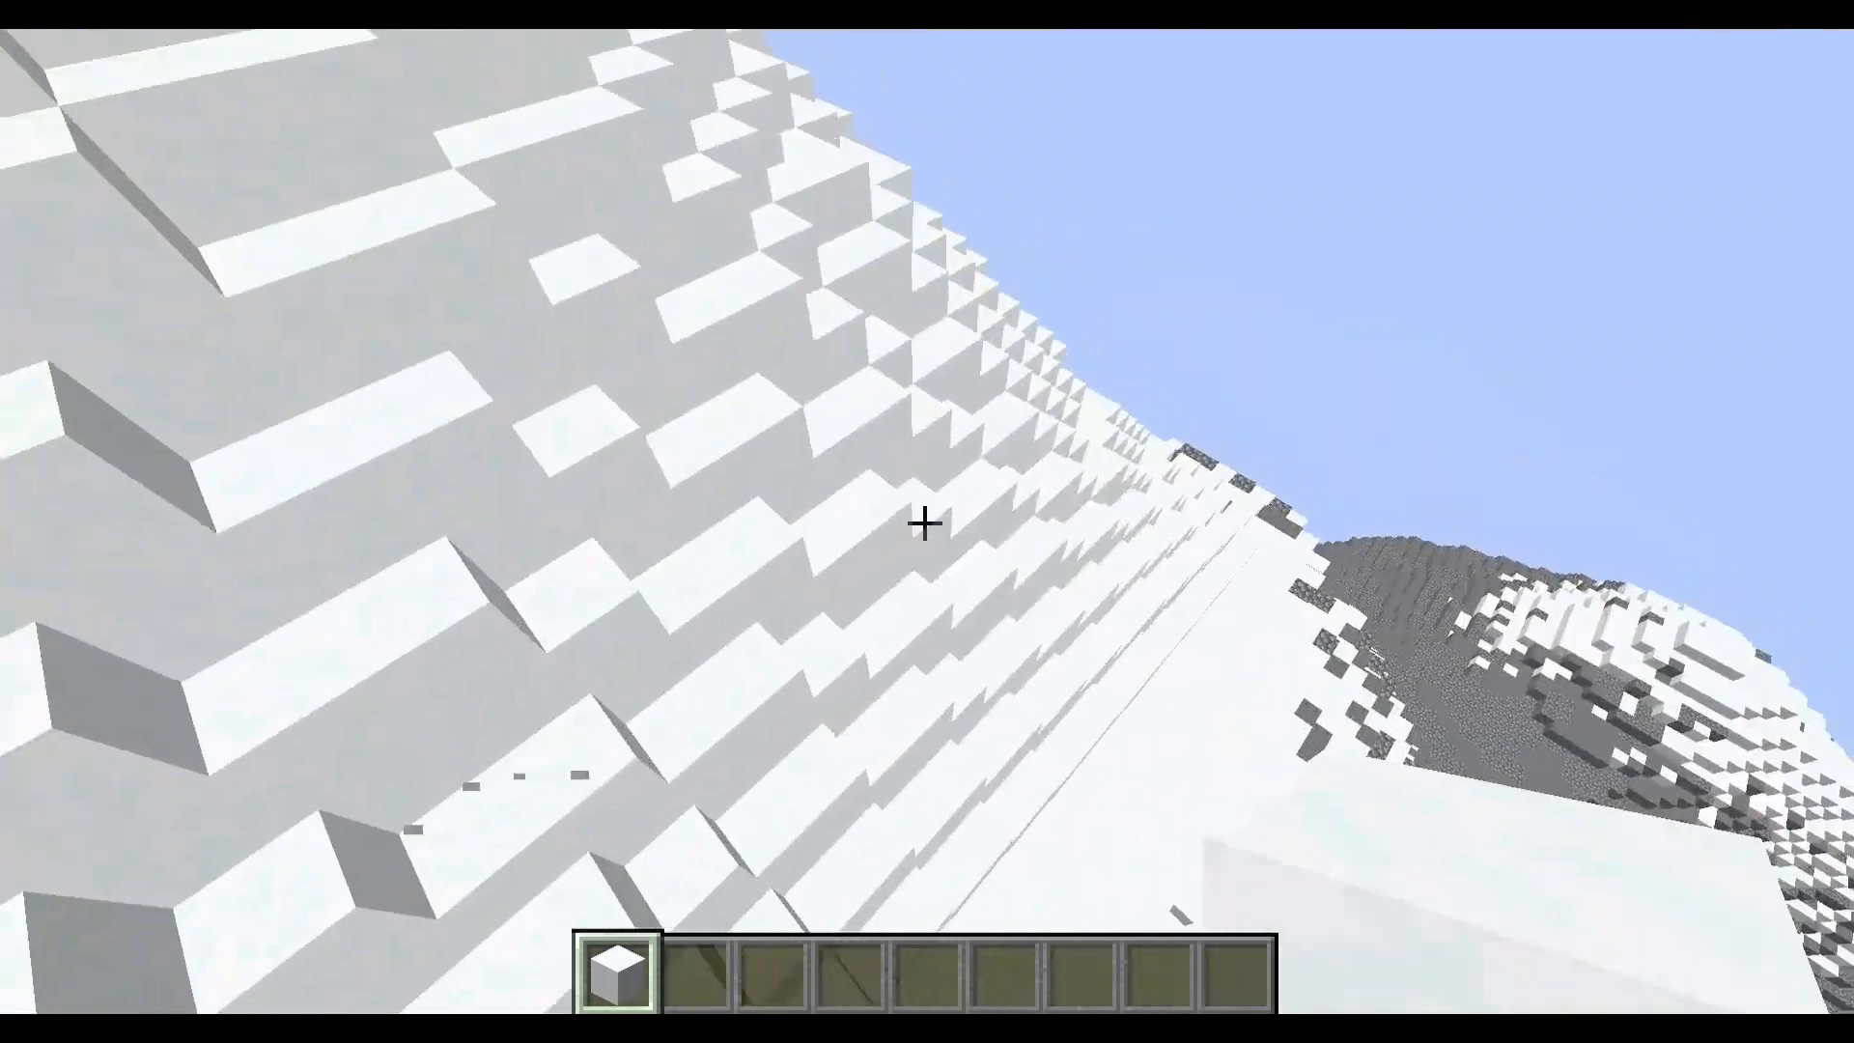
pyautogui.press('w')
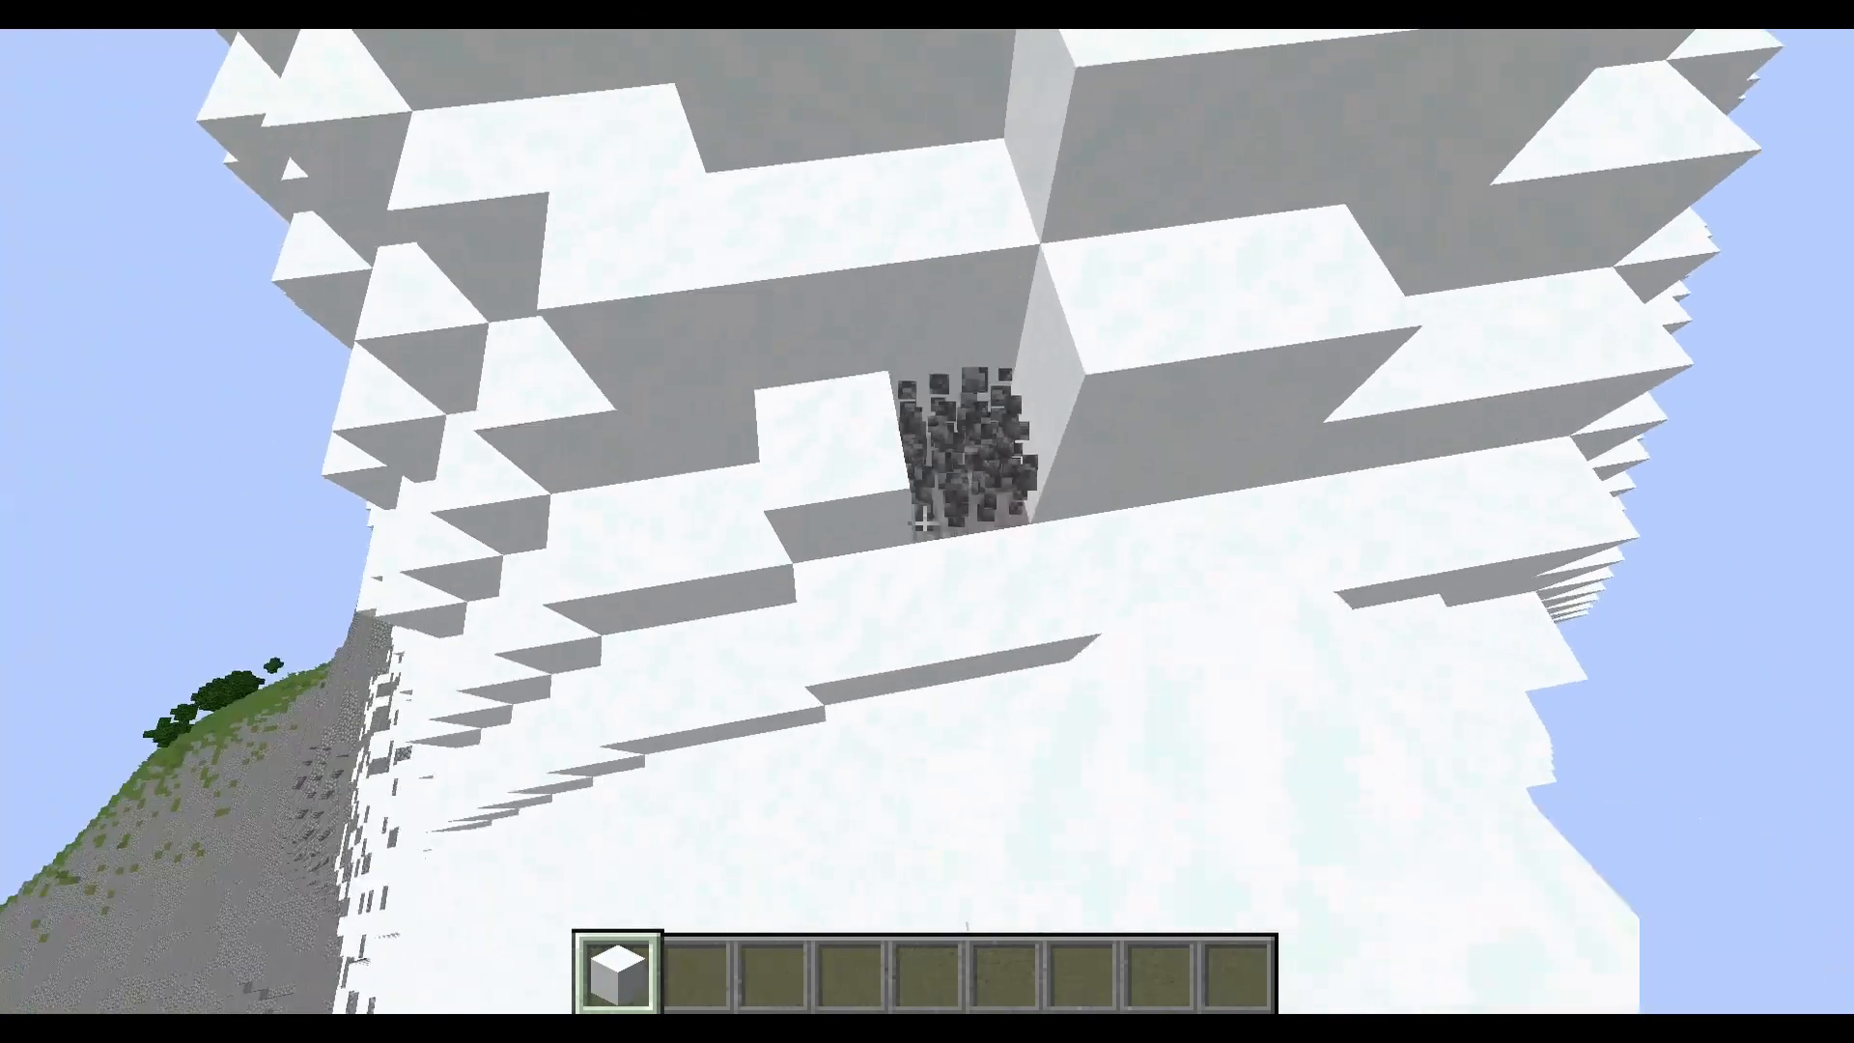
pyautogui.click(926, 524)
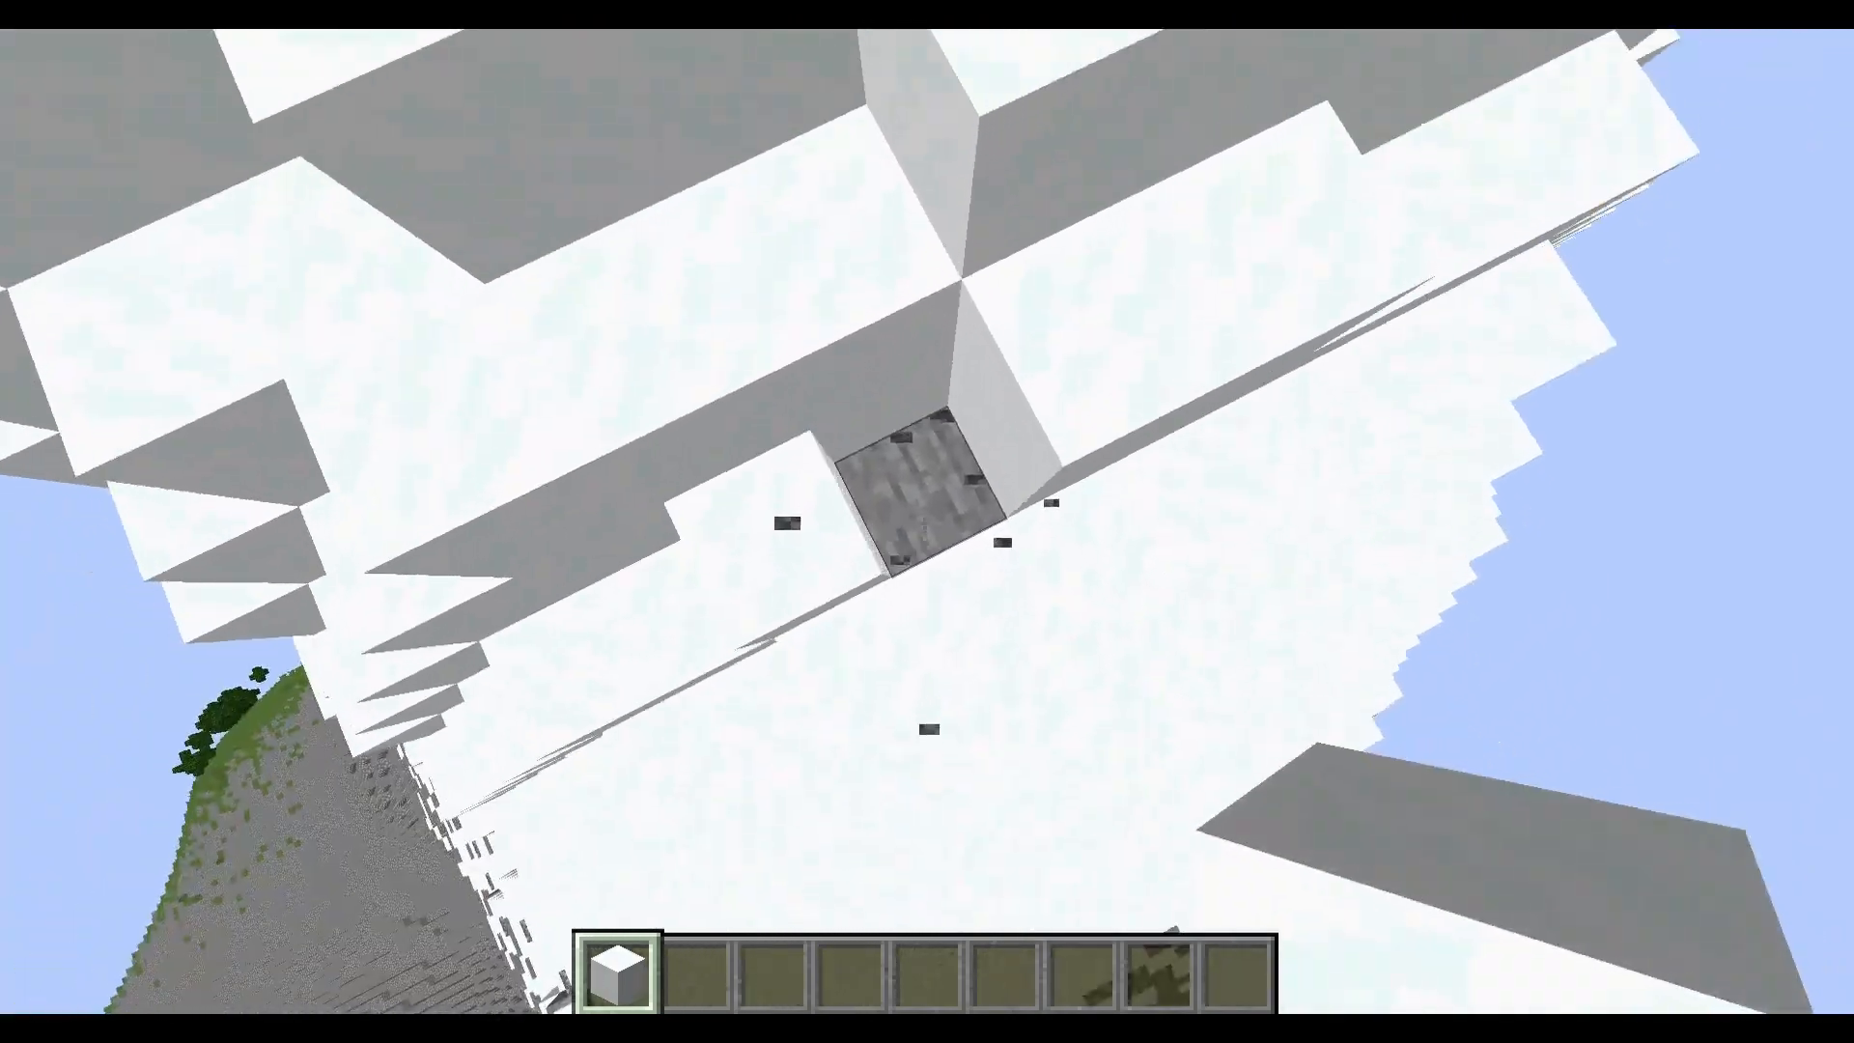
# - Fly past the snowy summit and along the rocky ridge to survey the mountain range, discarding the held snow block
pyautogui.press('w')
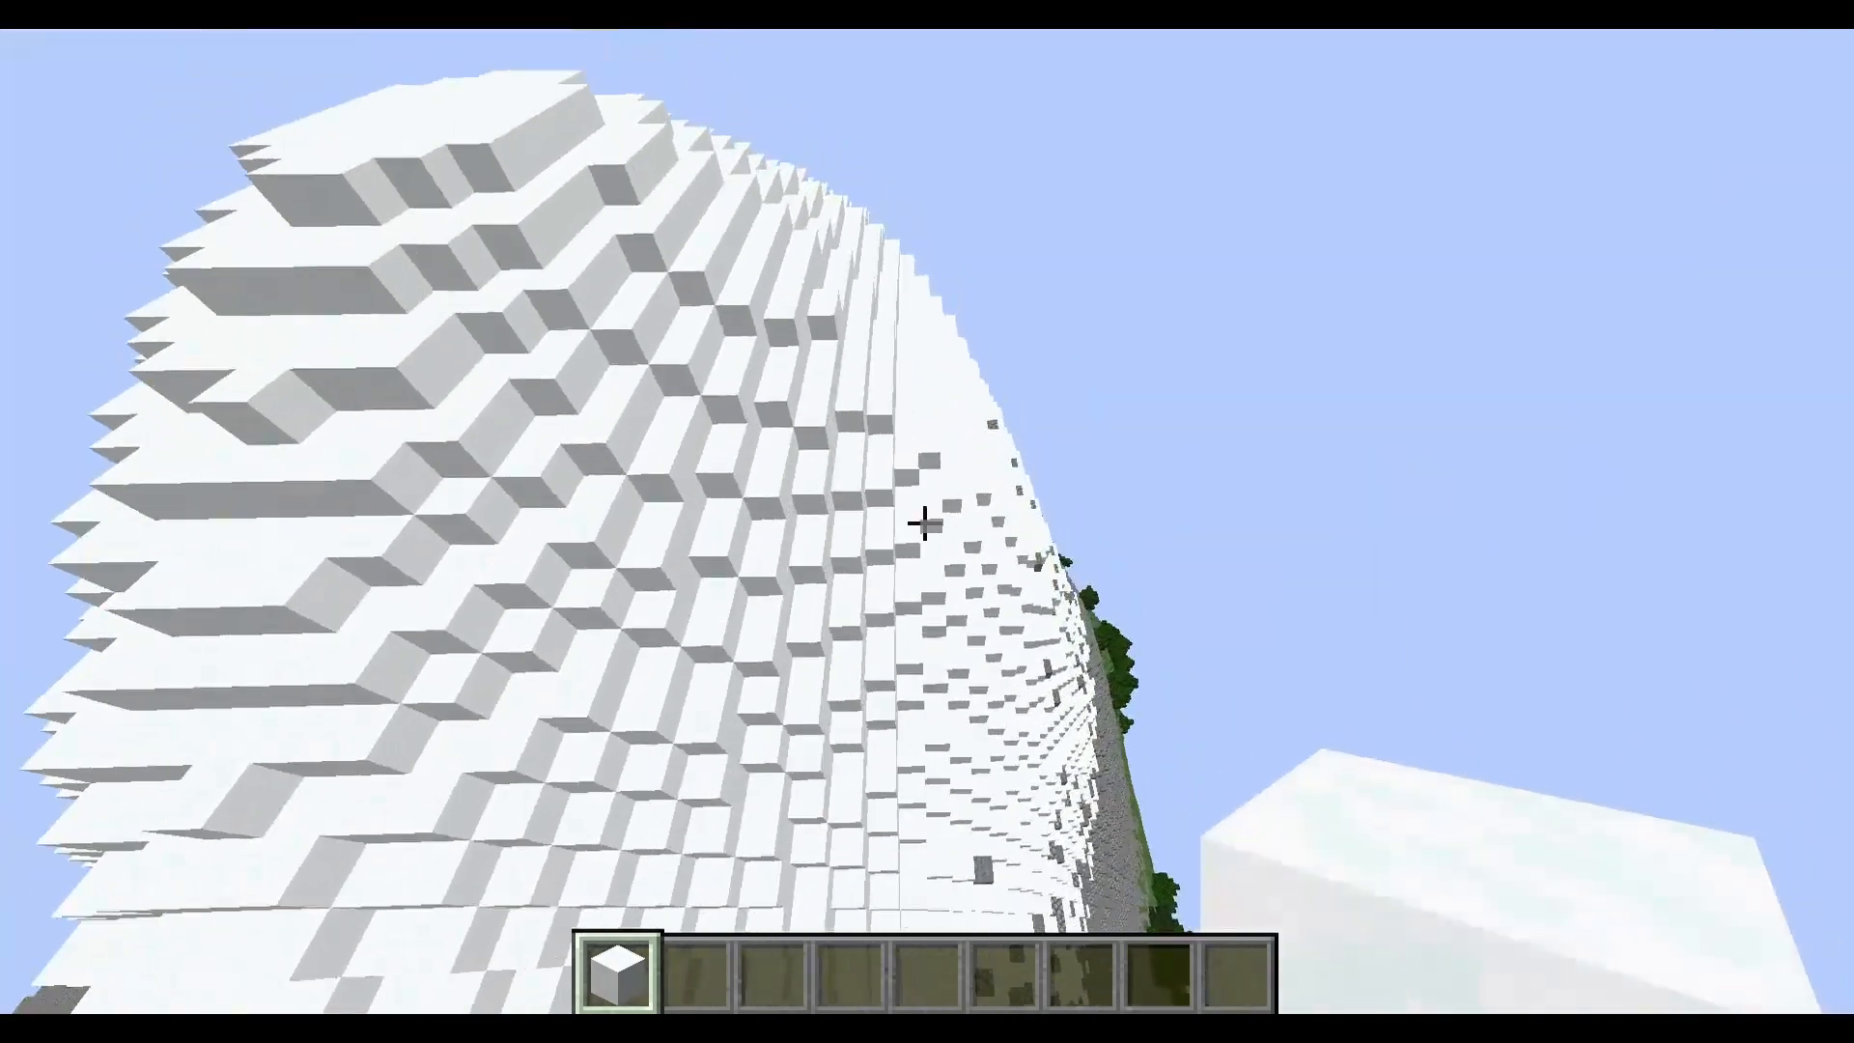
pyautogui.press('w')
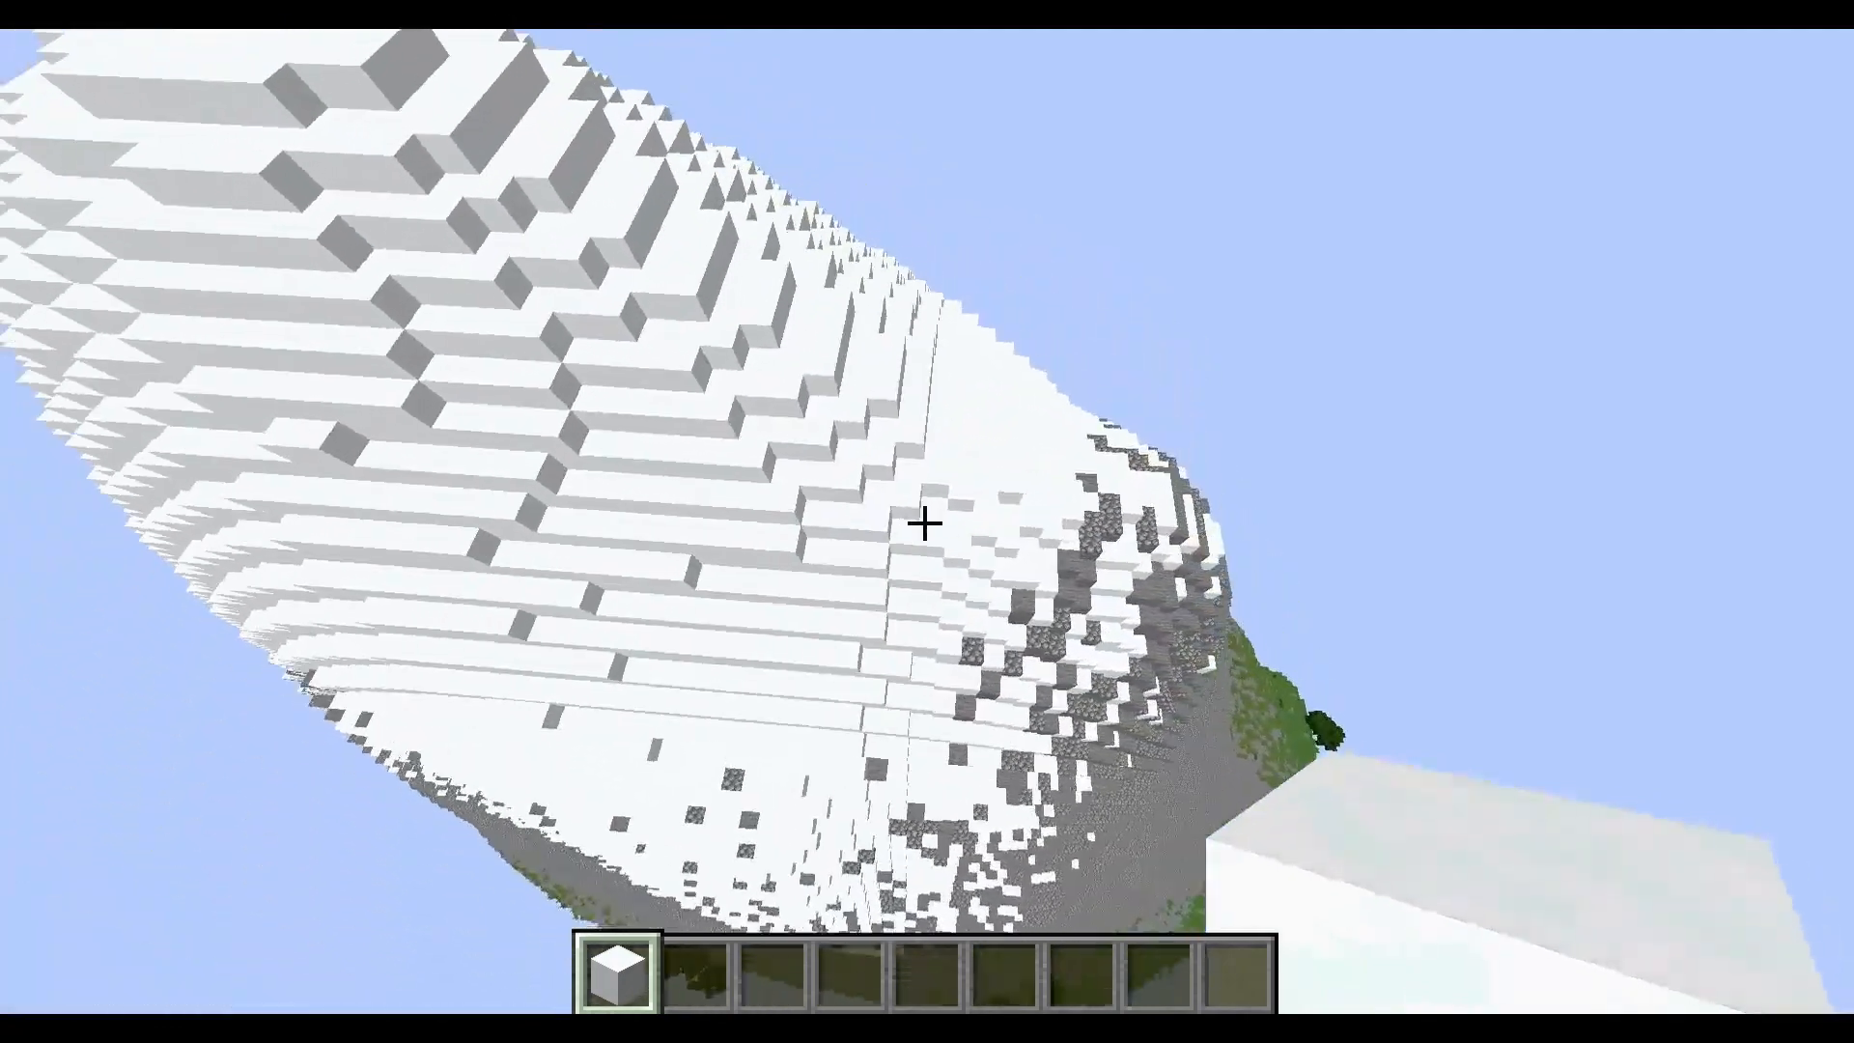
pyautogui.press('w')
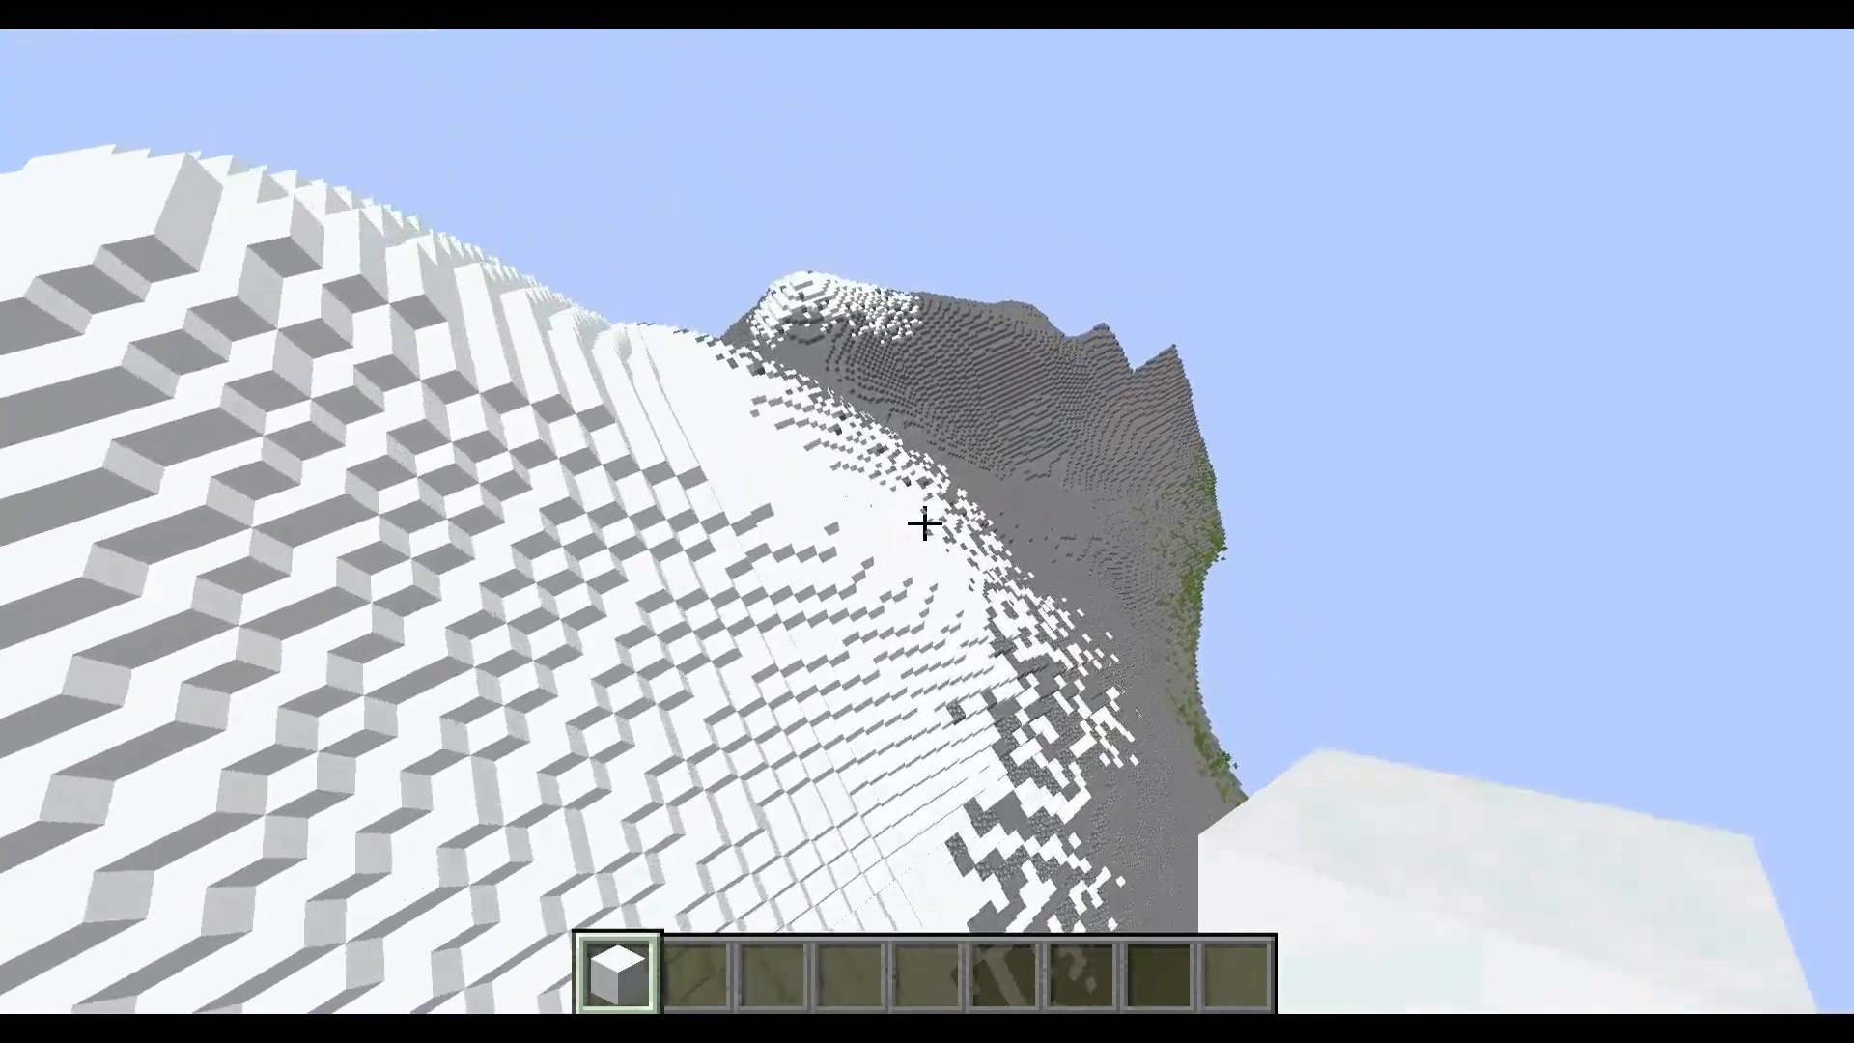
pyautogui.press('w')
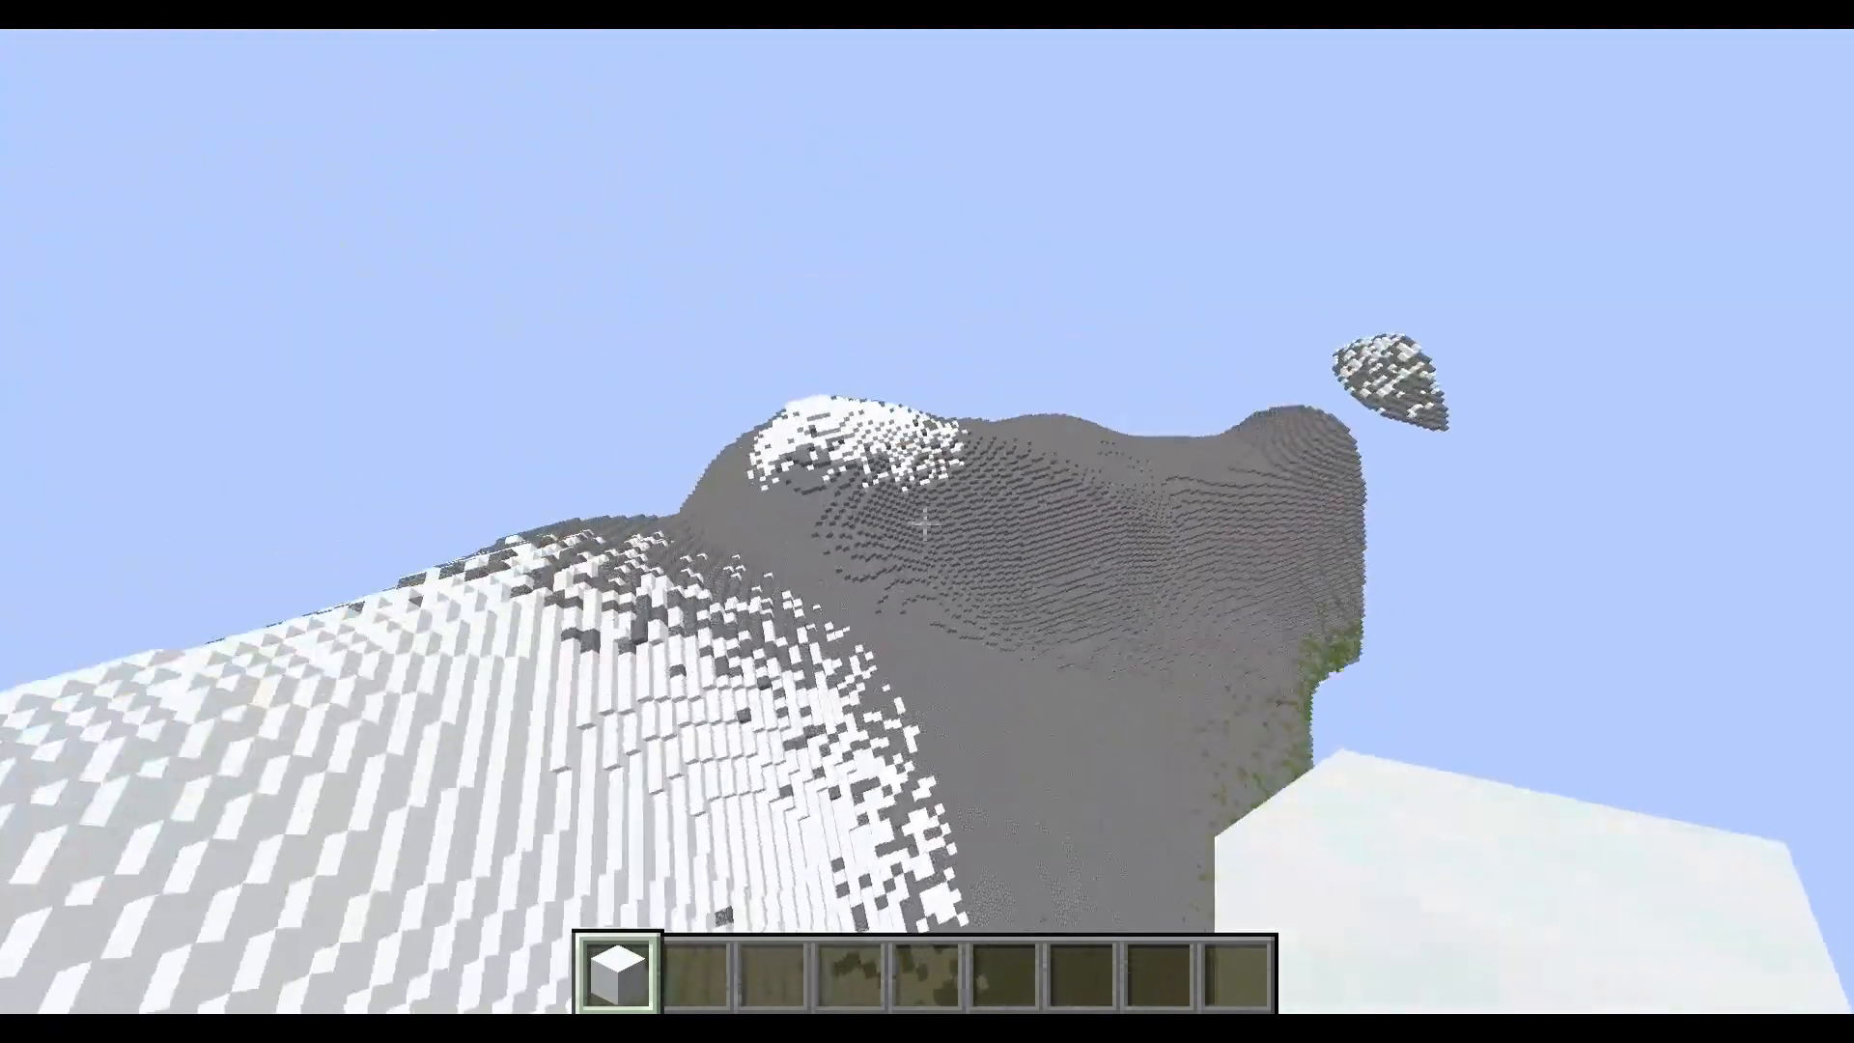
pyautogui.click(925, 524)
pyautogui.press('w')
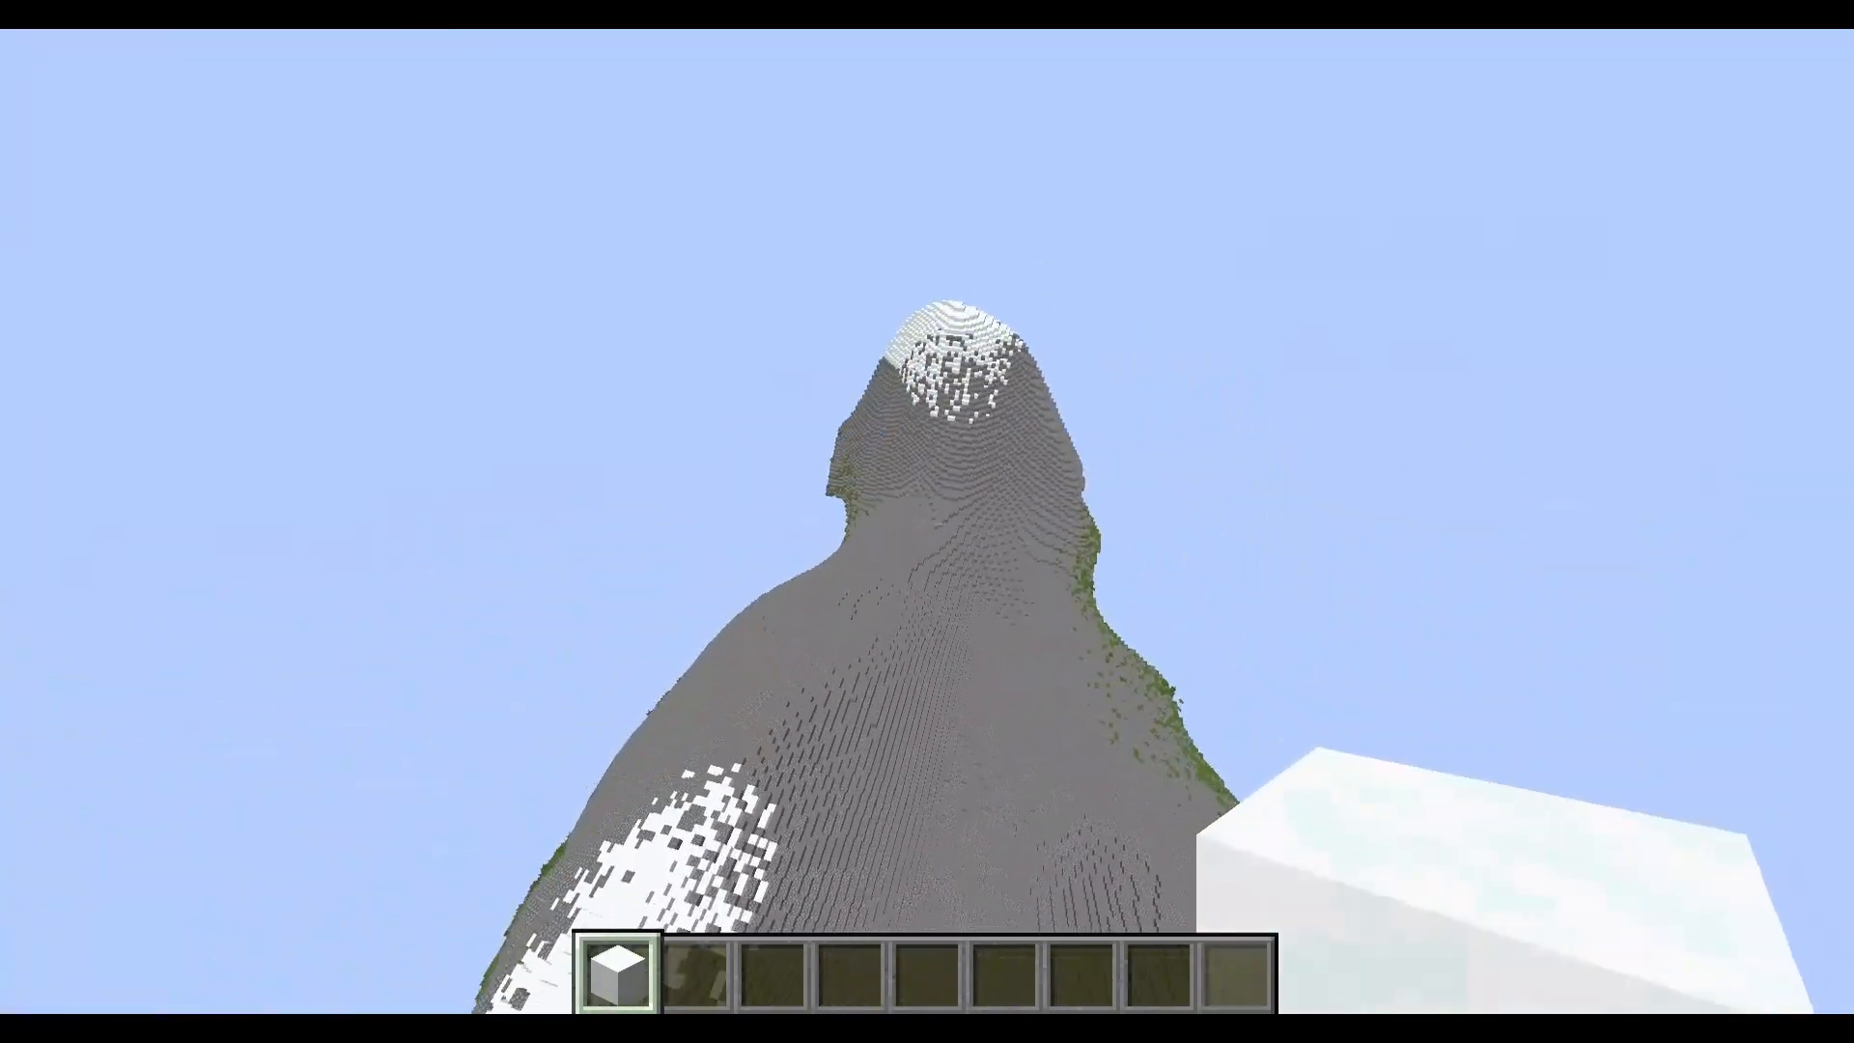
pyautogui.press('w')
pyautogui.press('q')
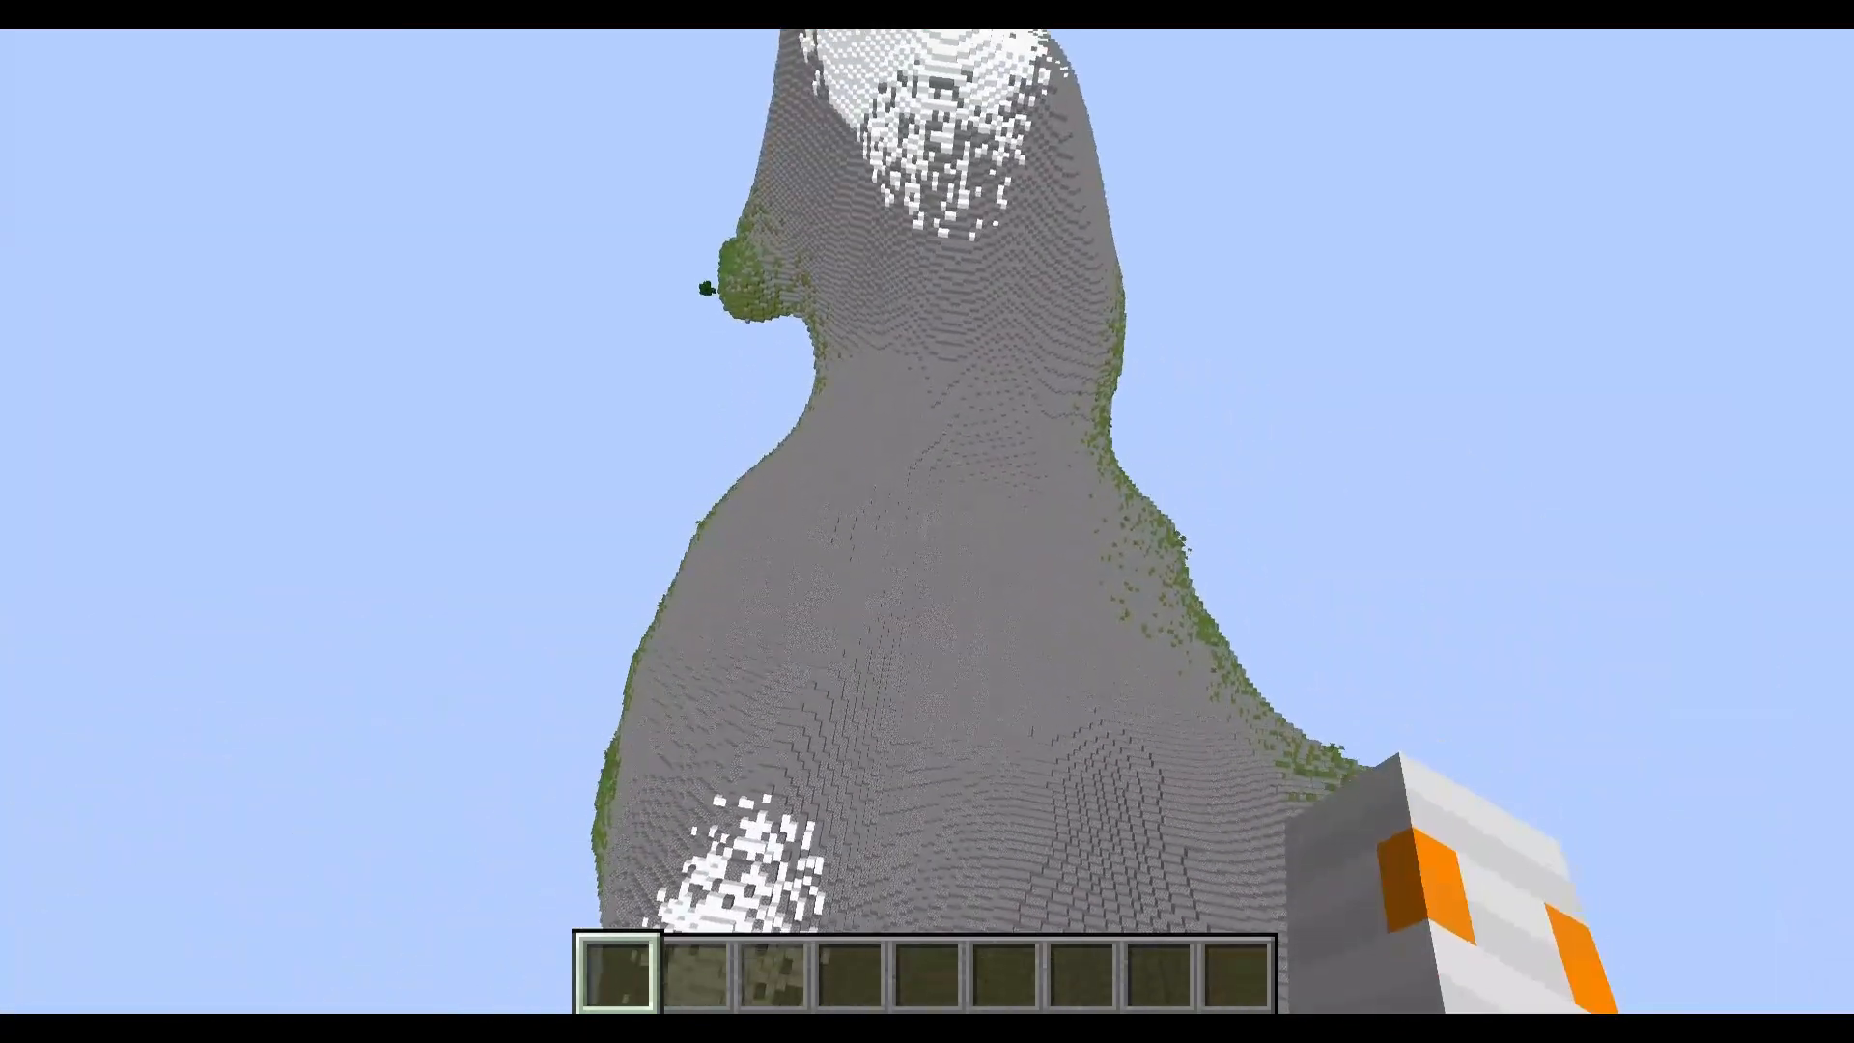
# - Fly down the mountainside to the forested slopes, briefly showing the debug information with its performance graphs
pyautogui.press('w')
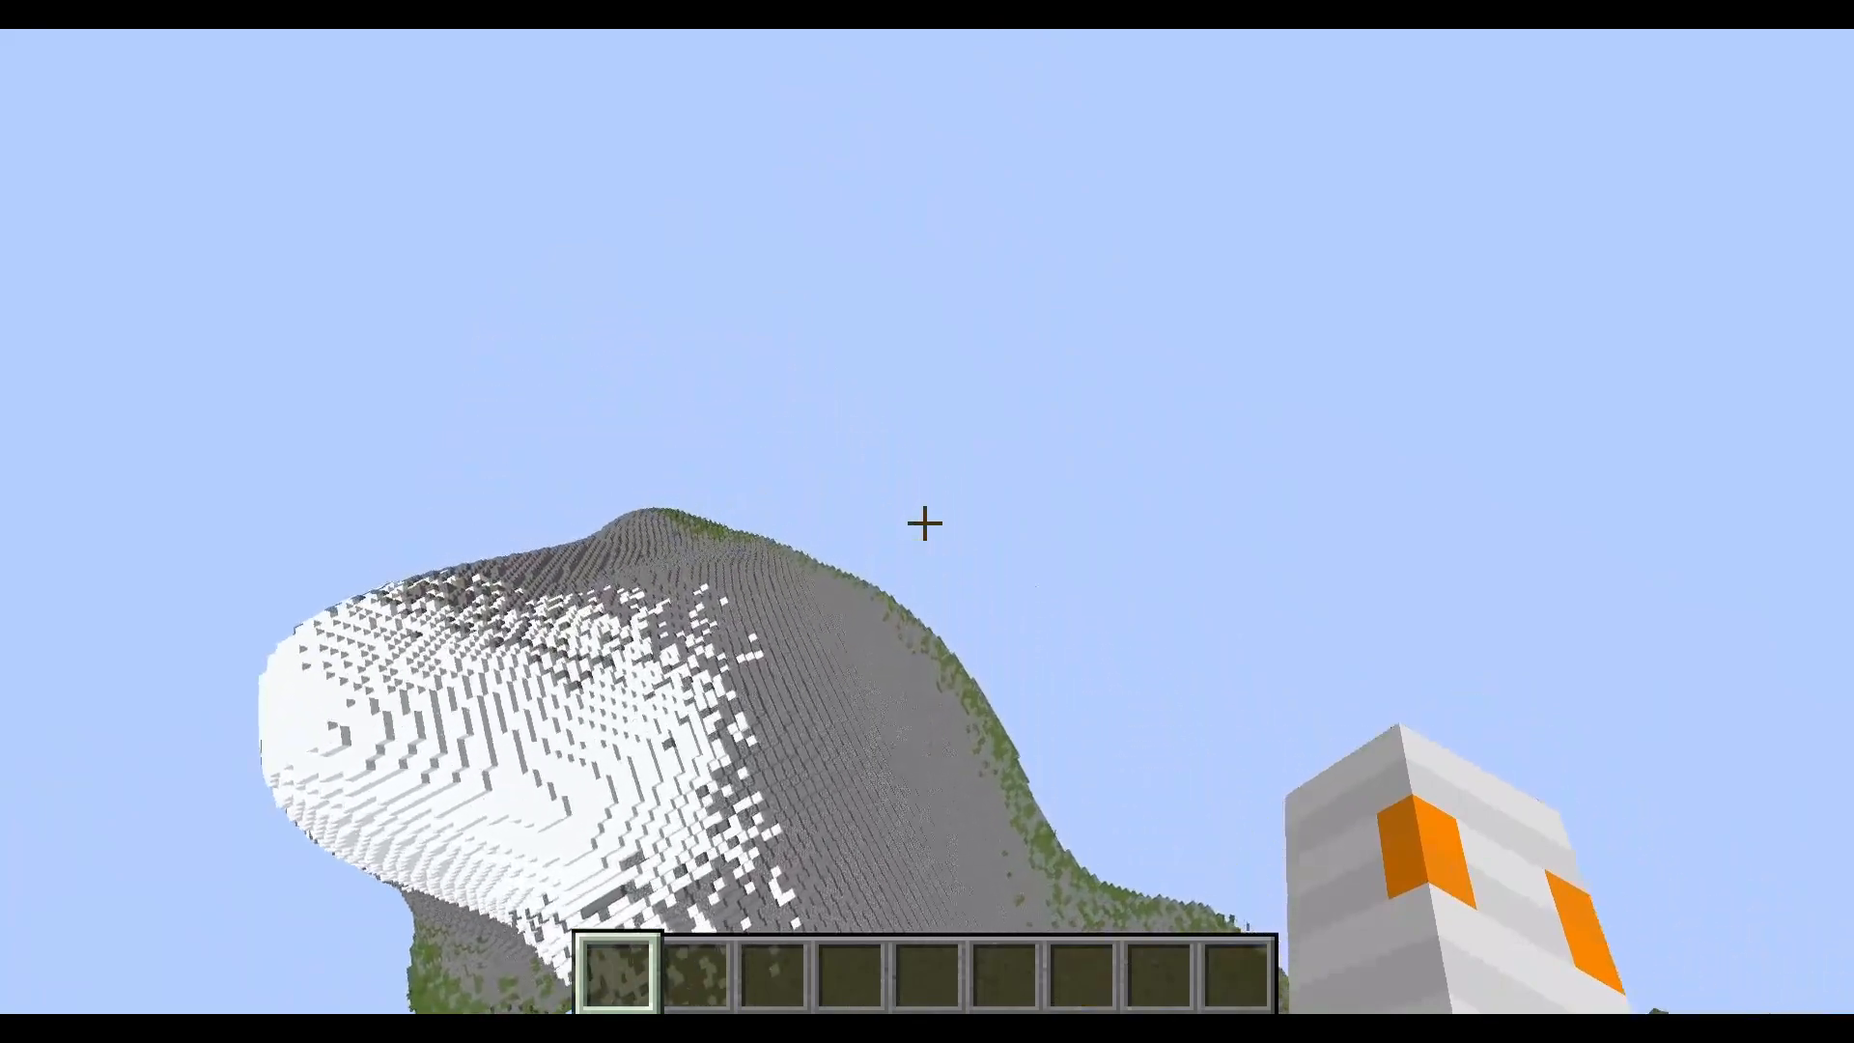
pyautogui.press('w')
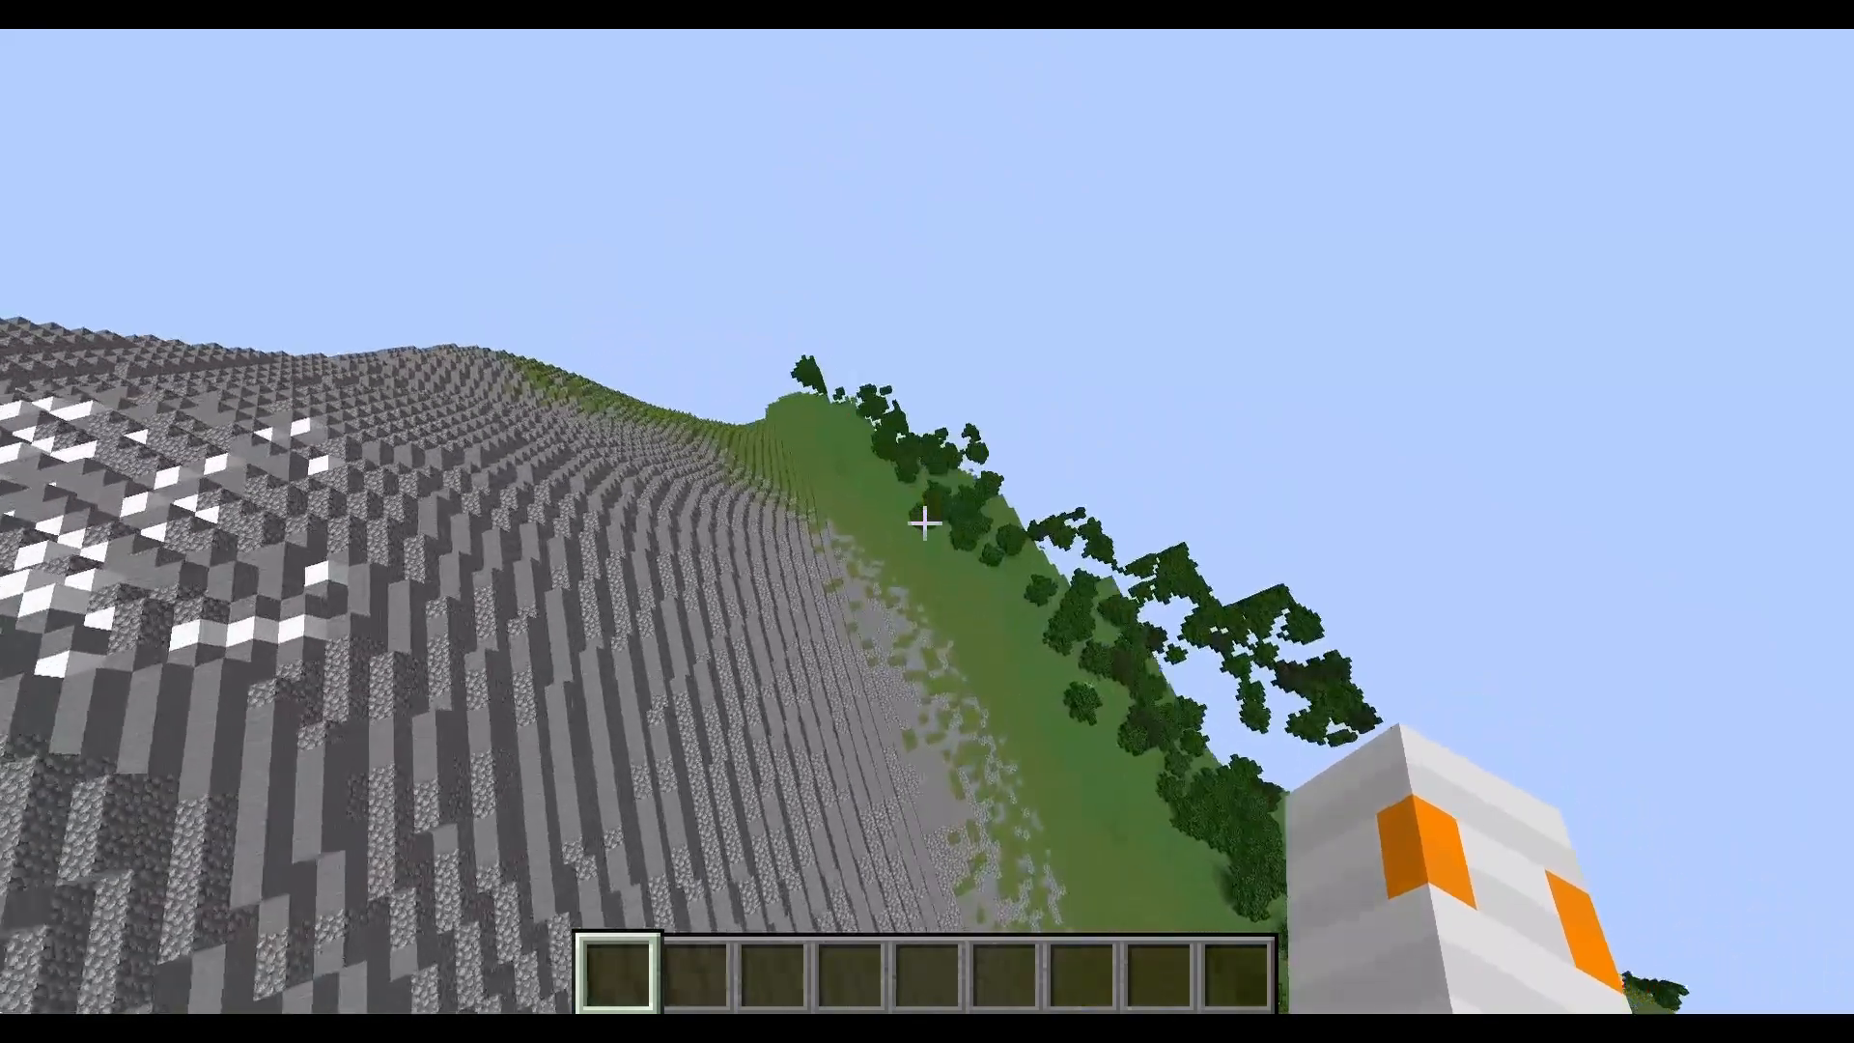
pyautogui.press('w')
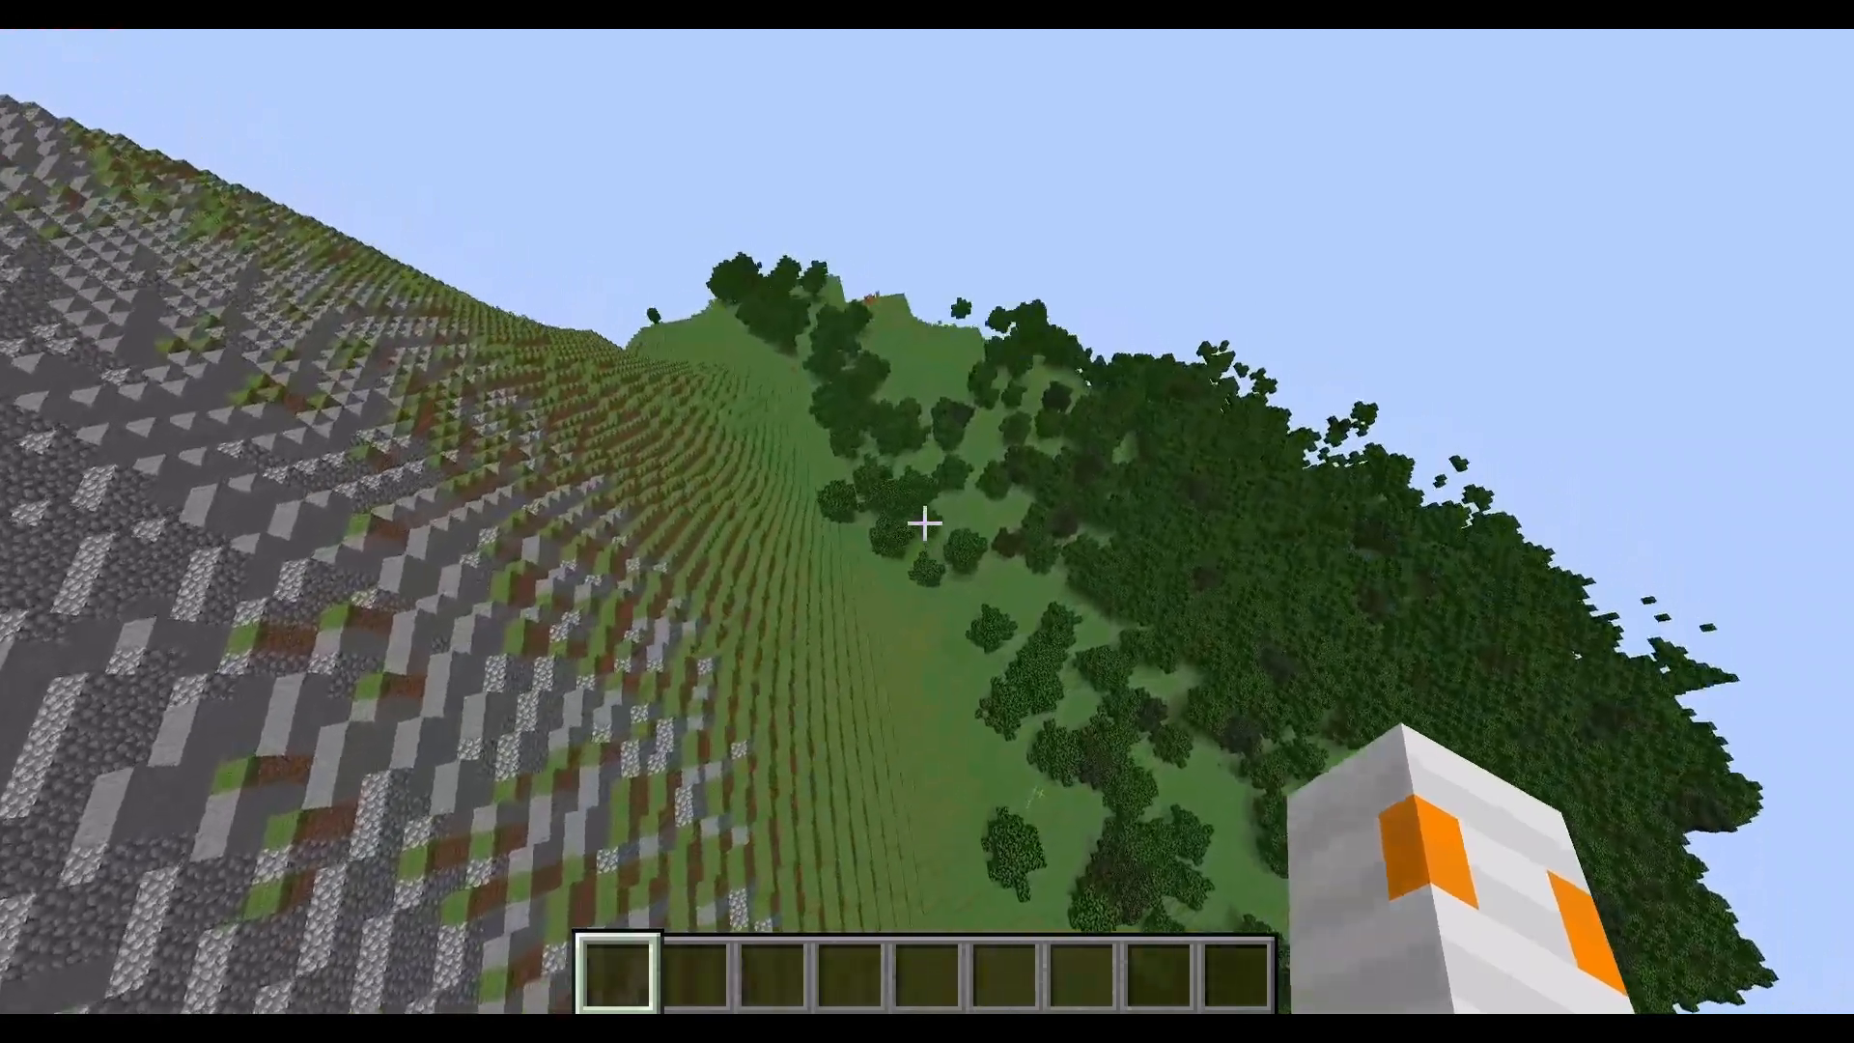
pyautogui.hotkey('alt', 'F3')
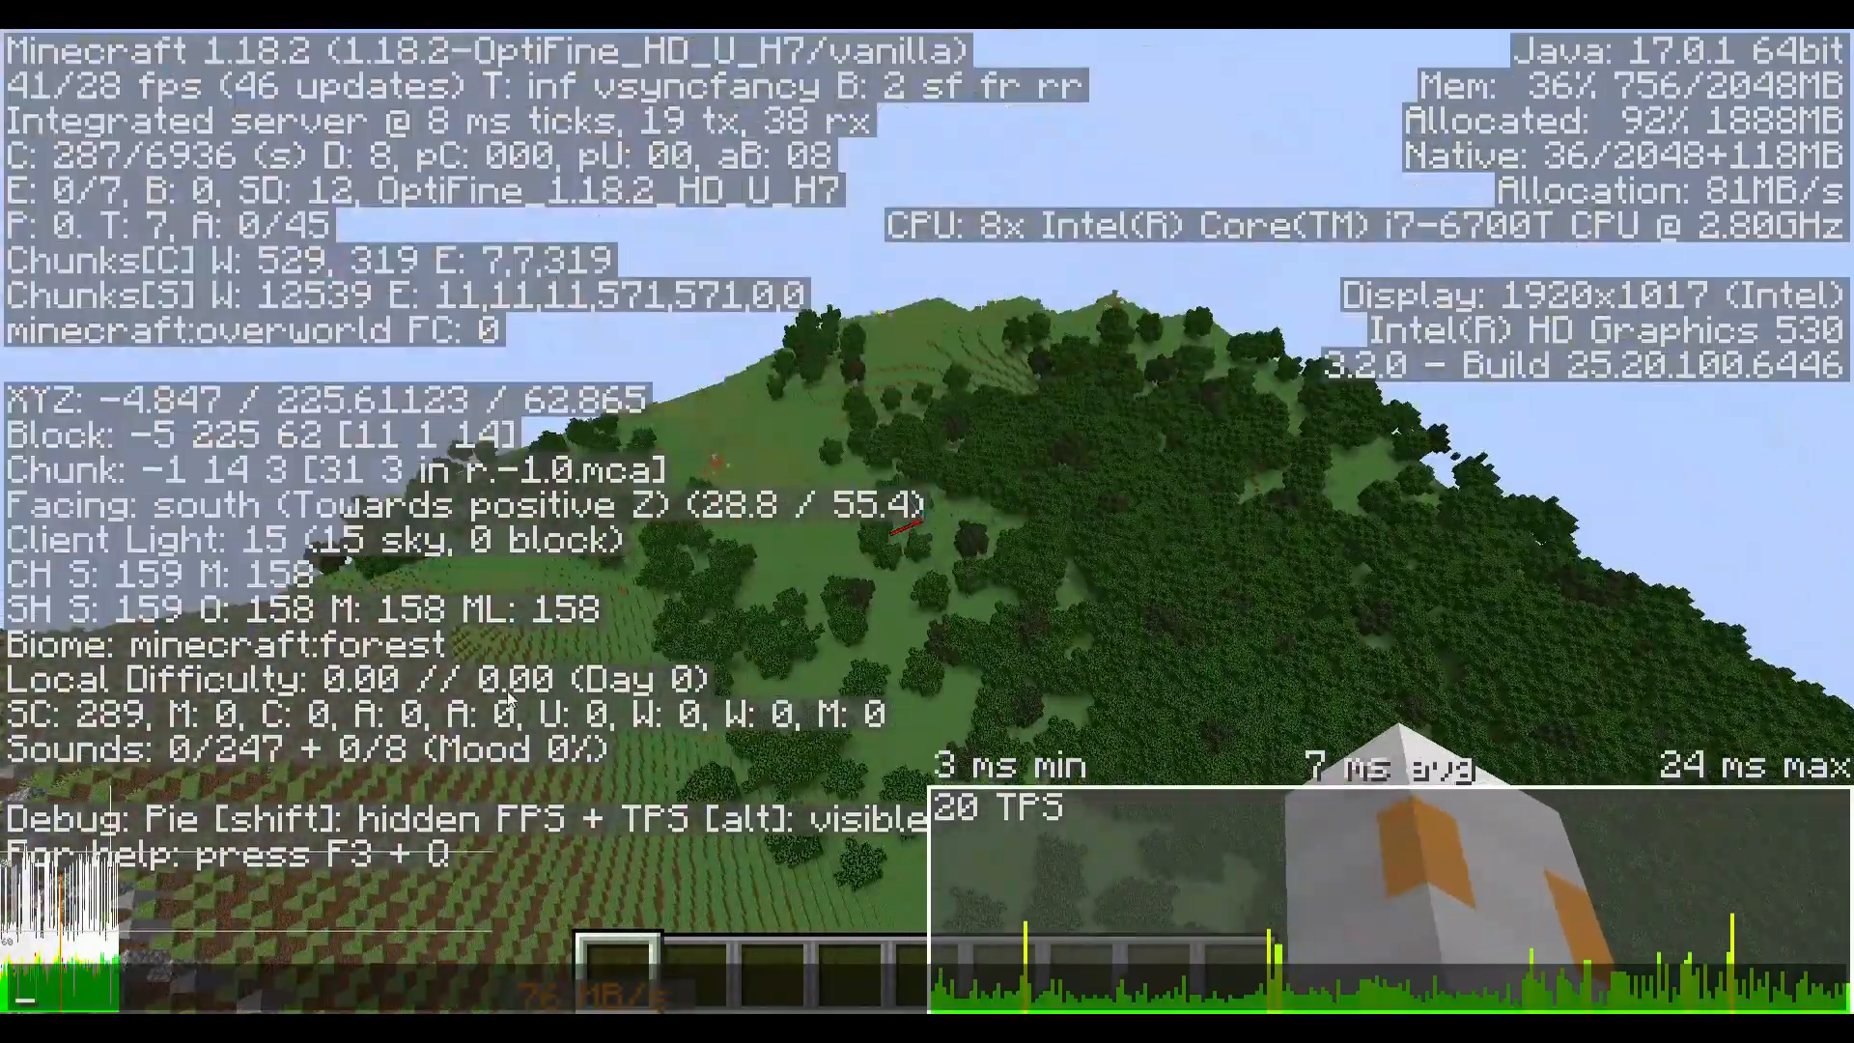
pyautogui.press('F3')
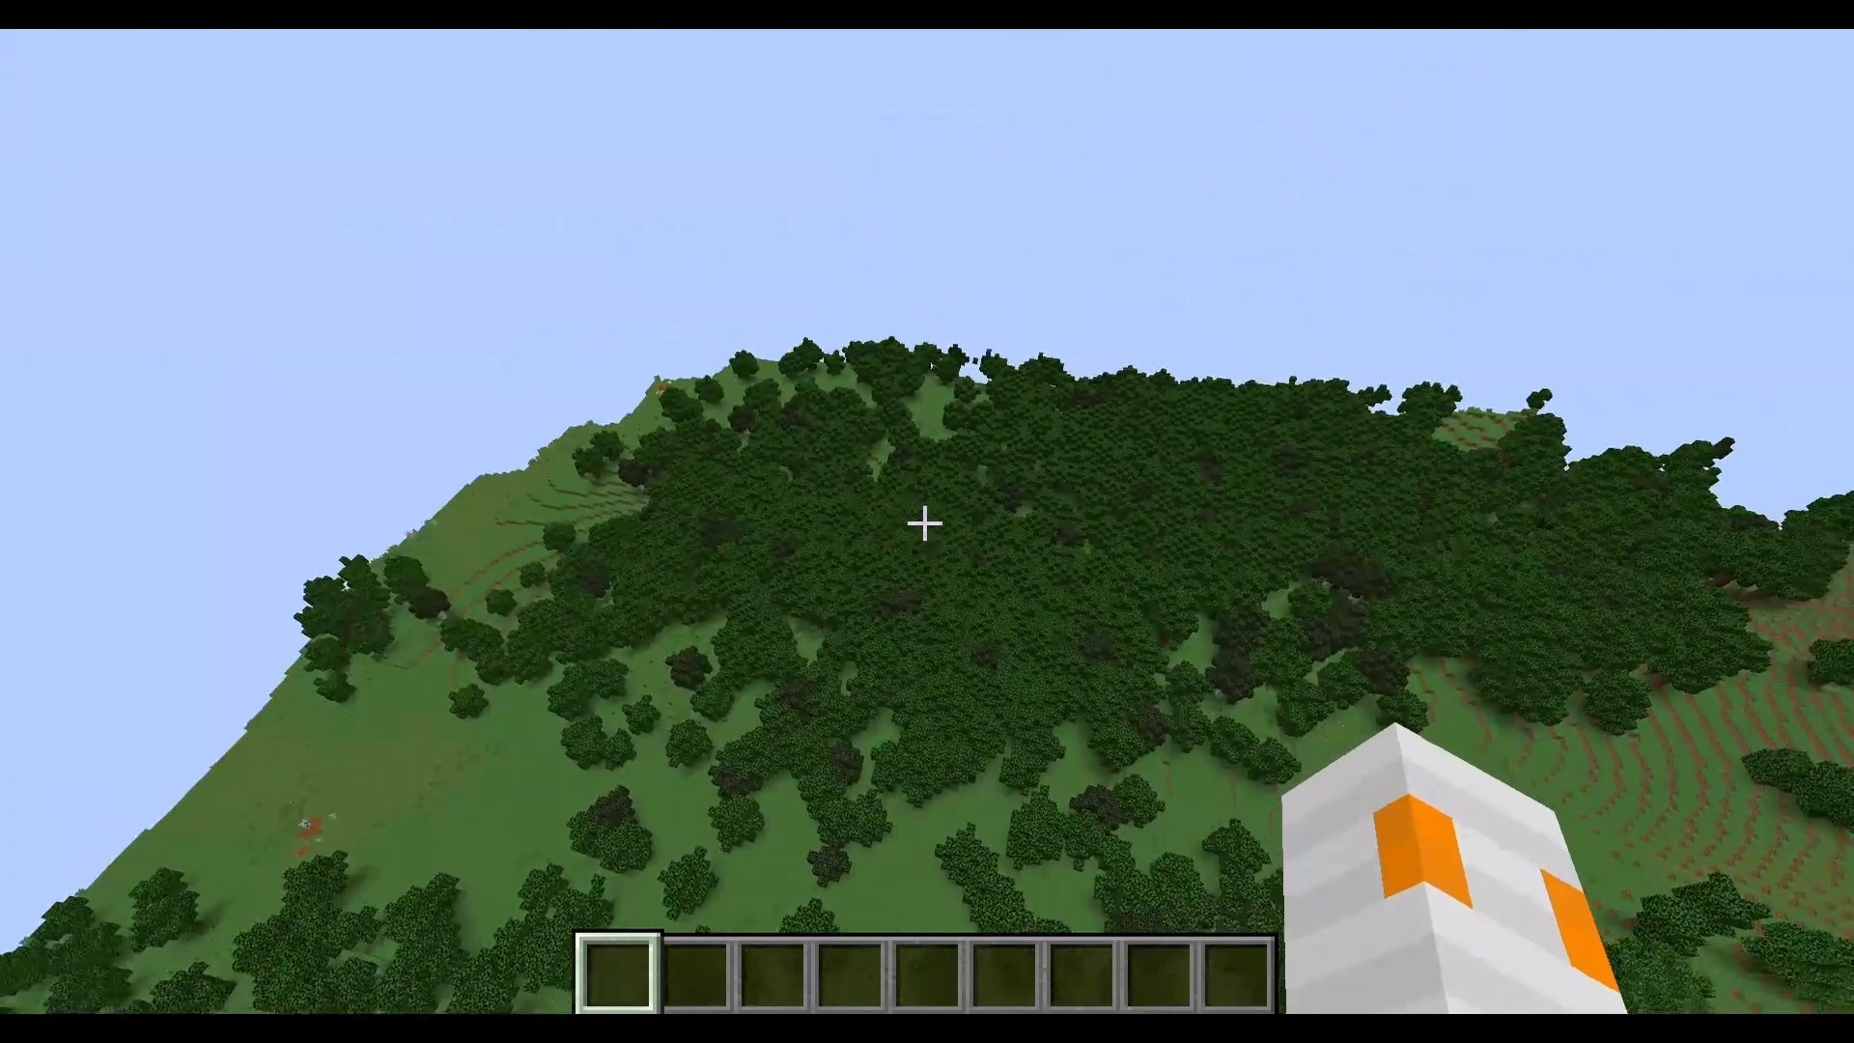
pyautogui.press('w')
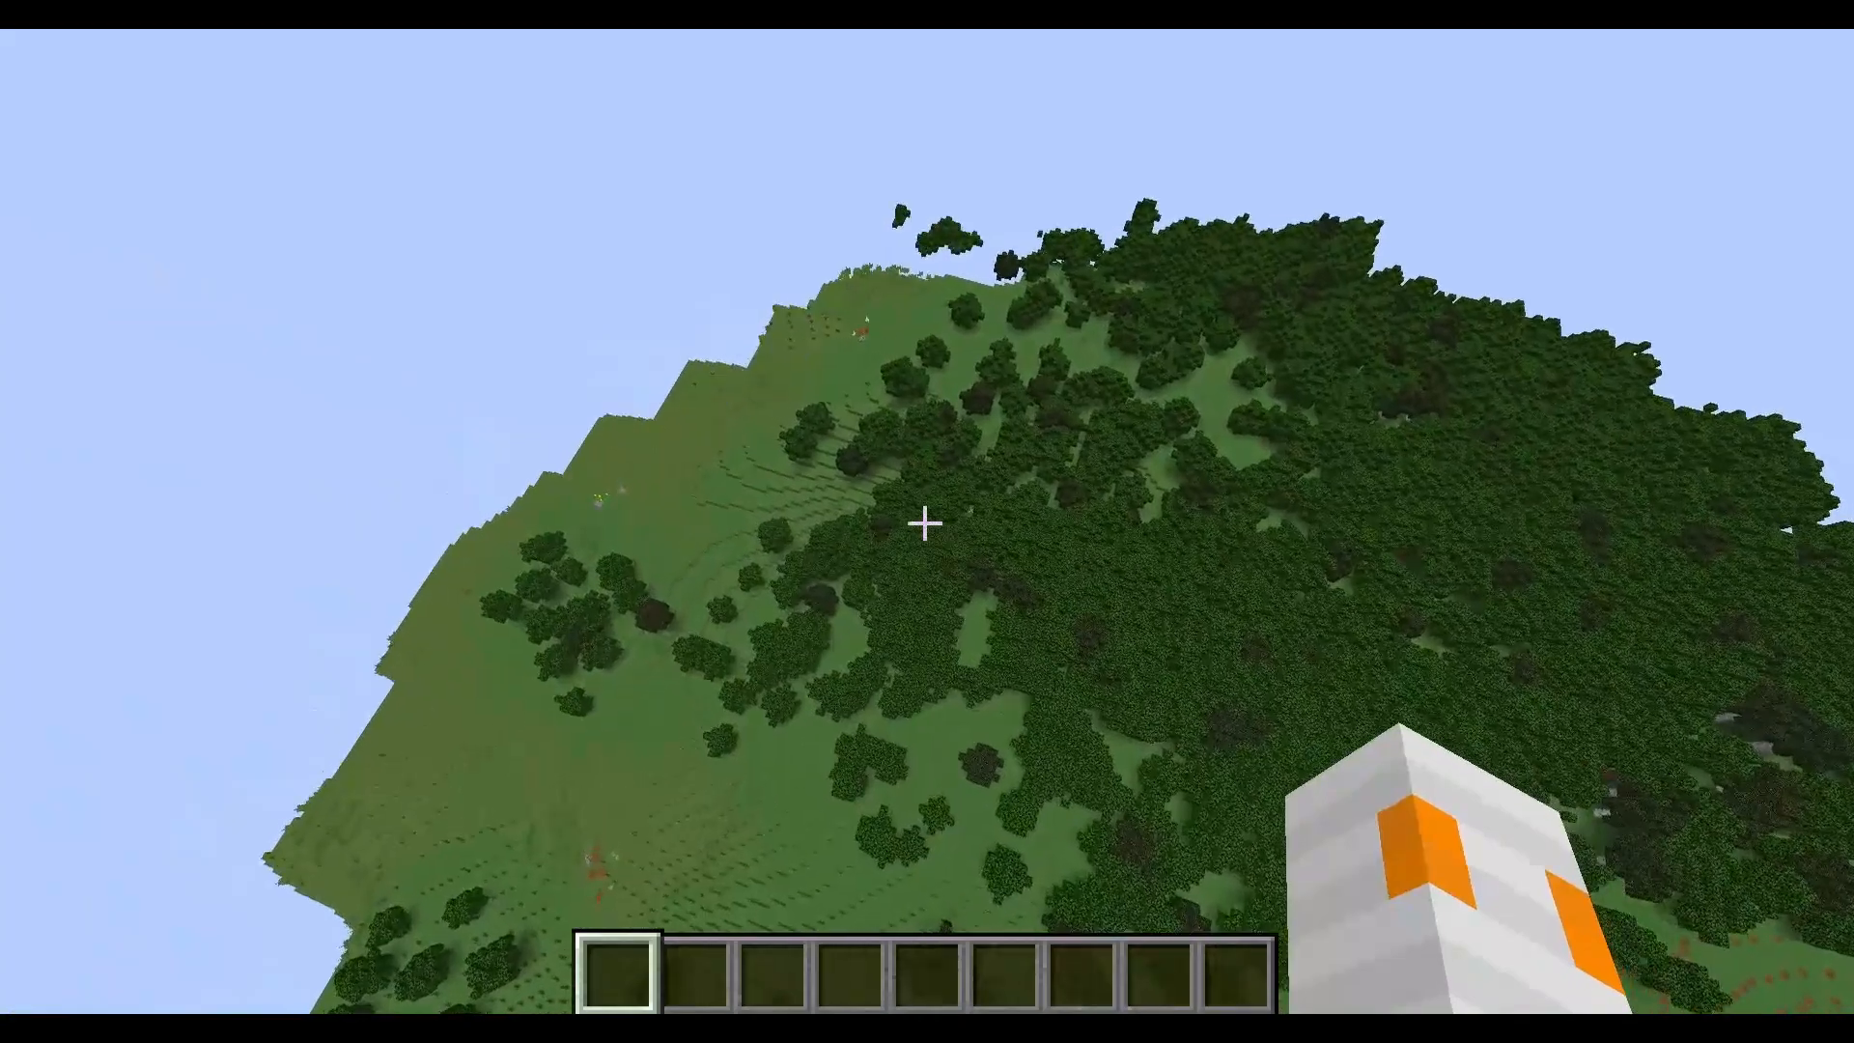
pyautogui.press('w')
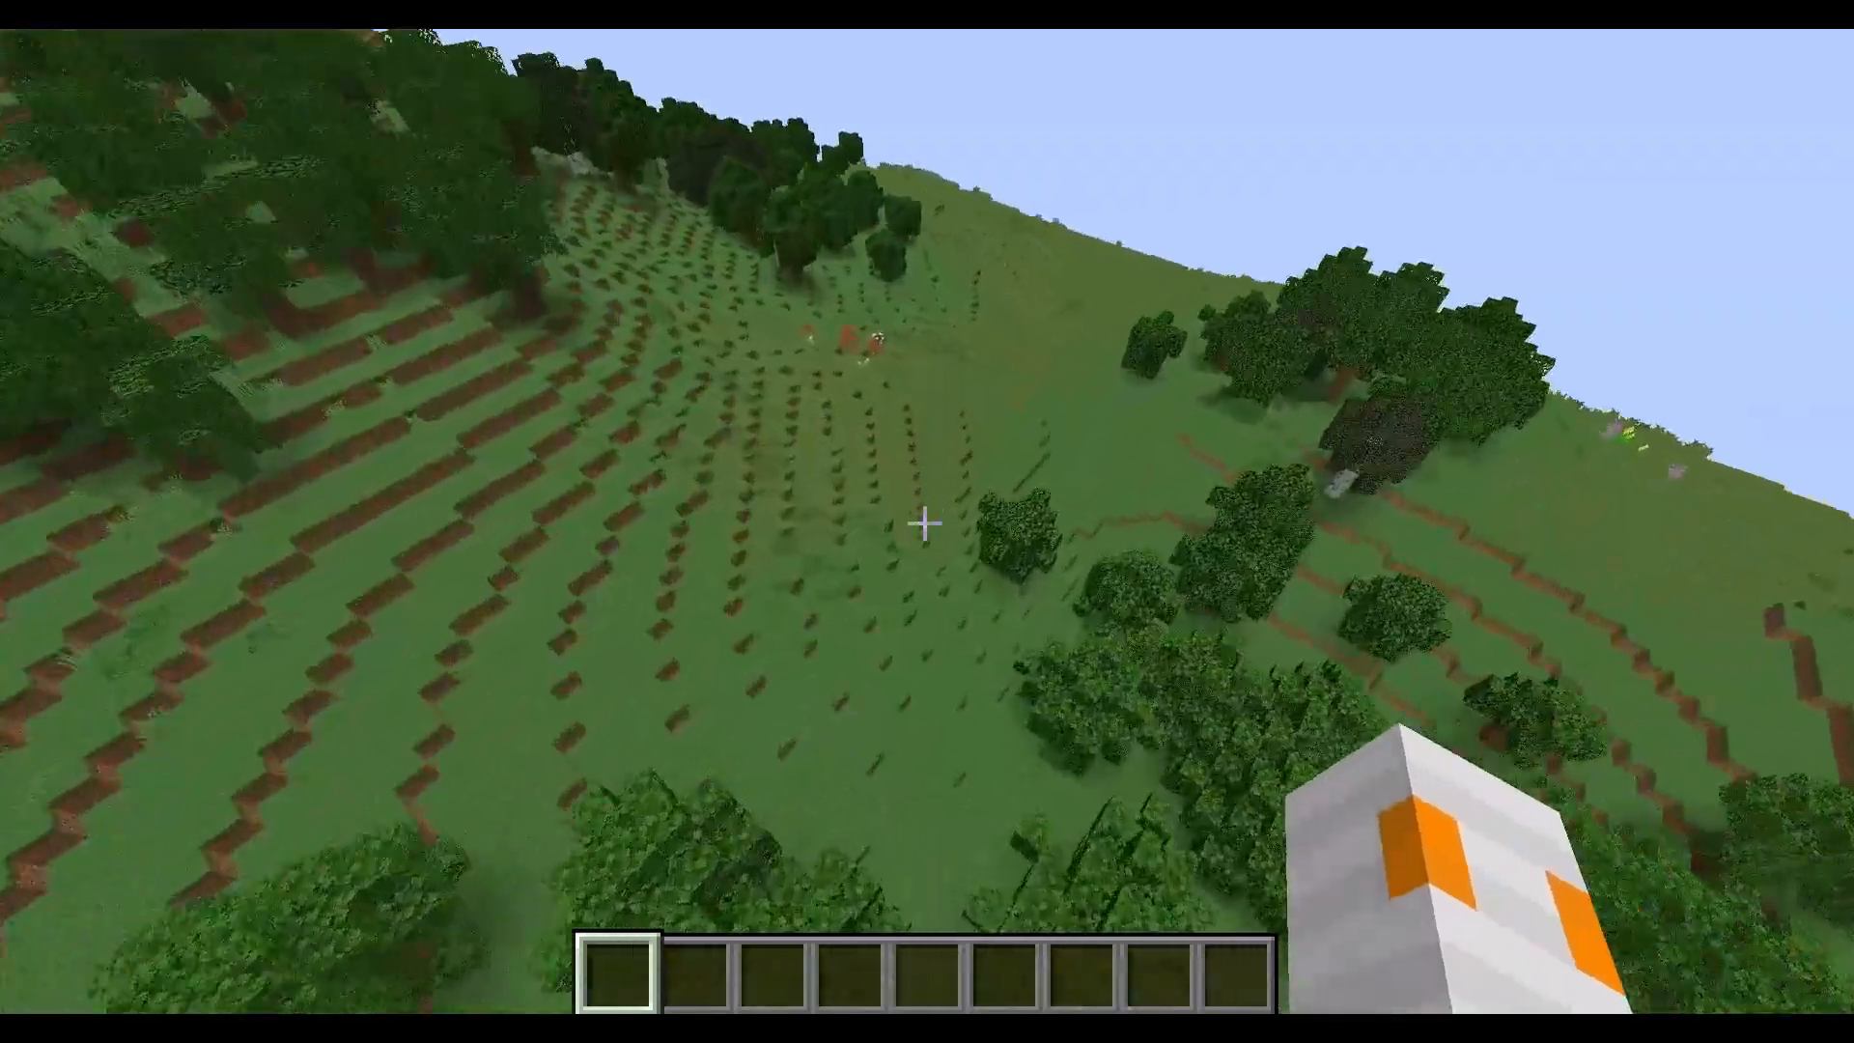
# - Fly low over the grassy terraces and through the trees to examine the vegetation and flowers up close
pyautogui.press('w')
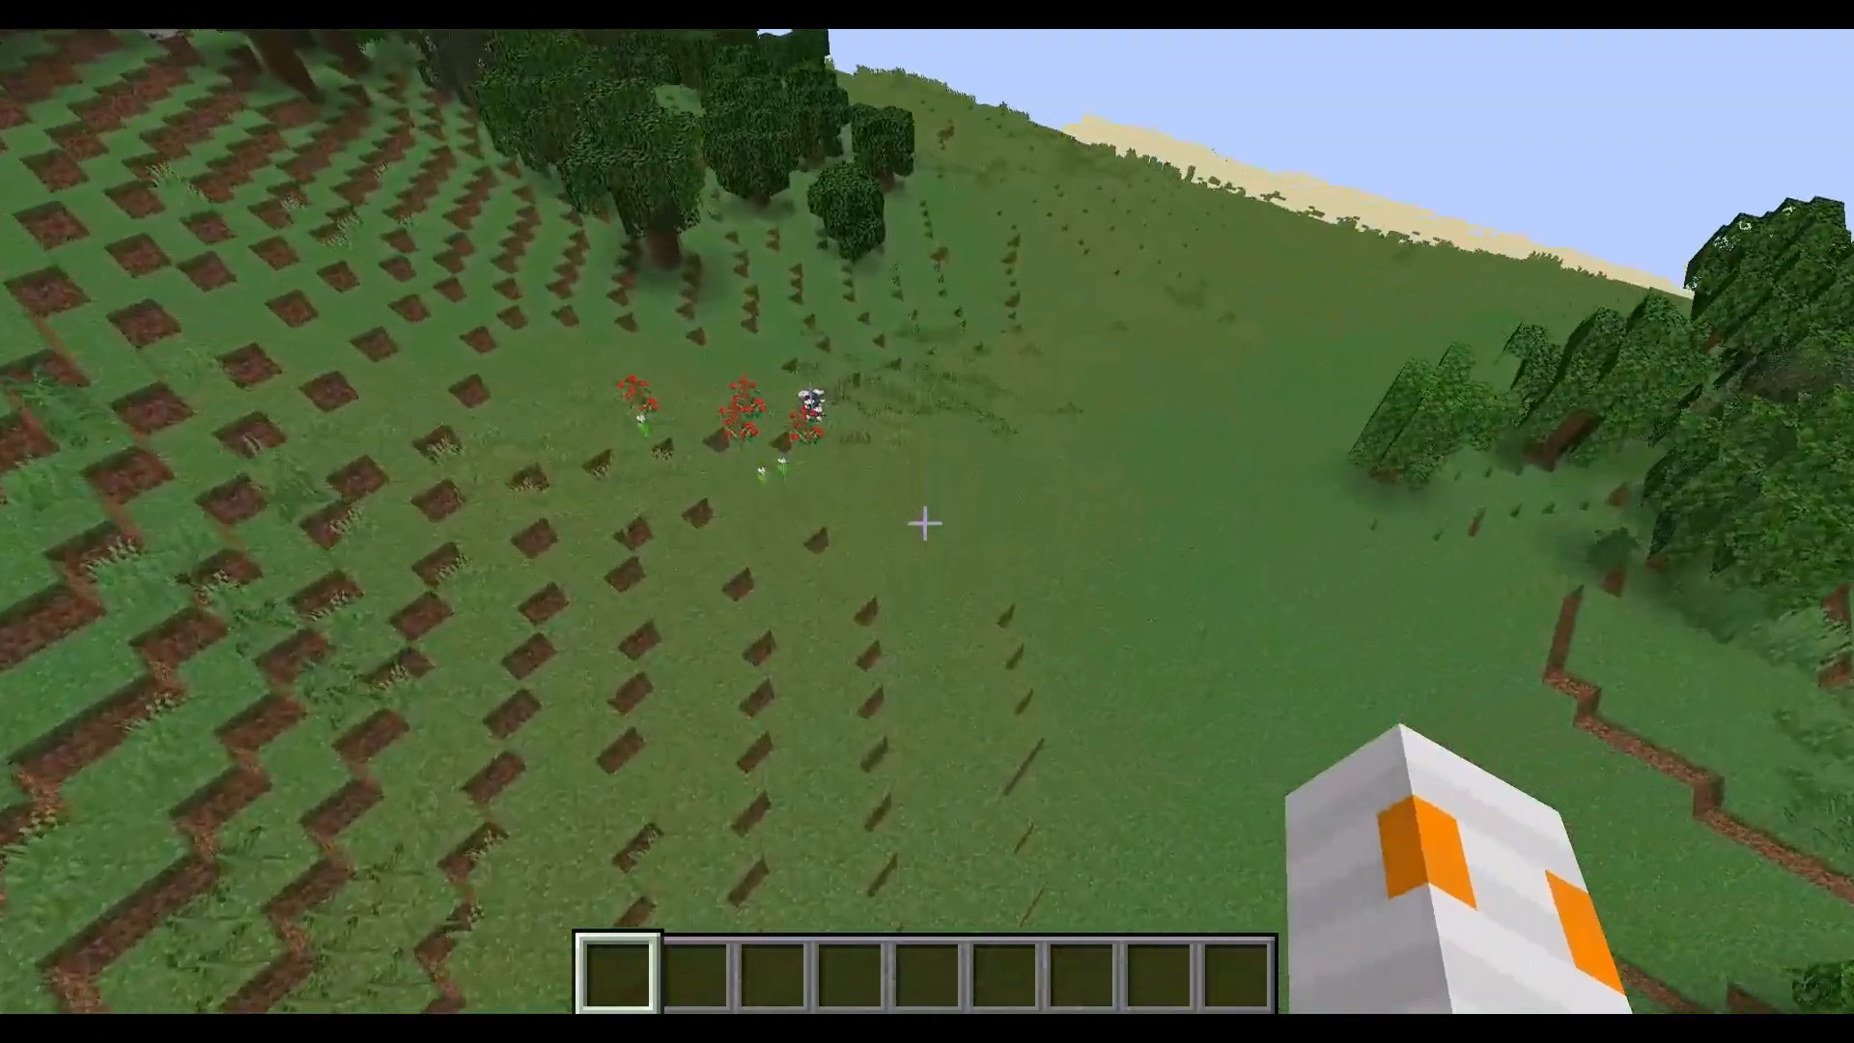
pyautogui.press('w')
pyautogui.press('space')
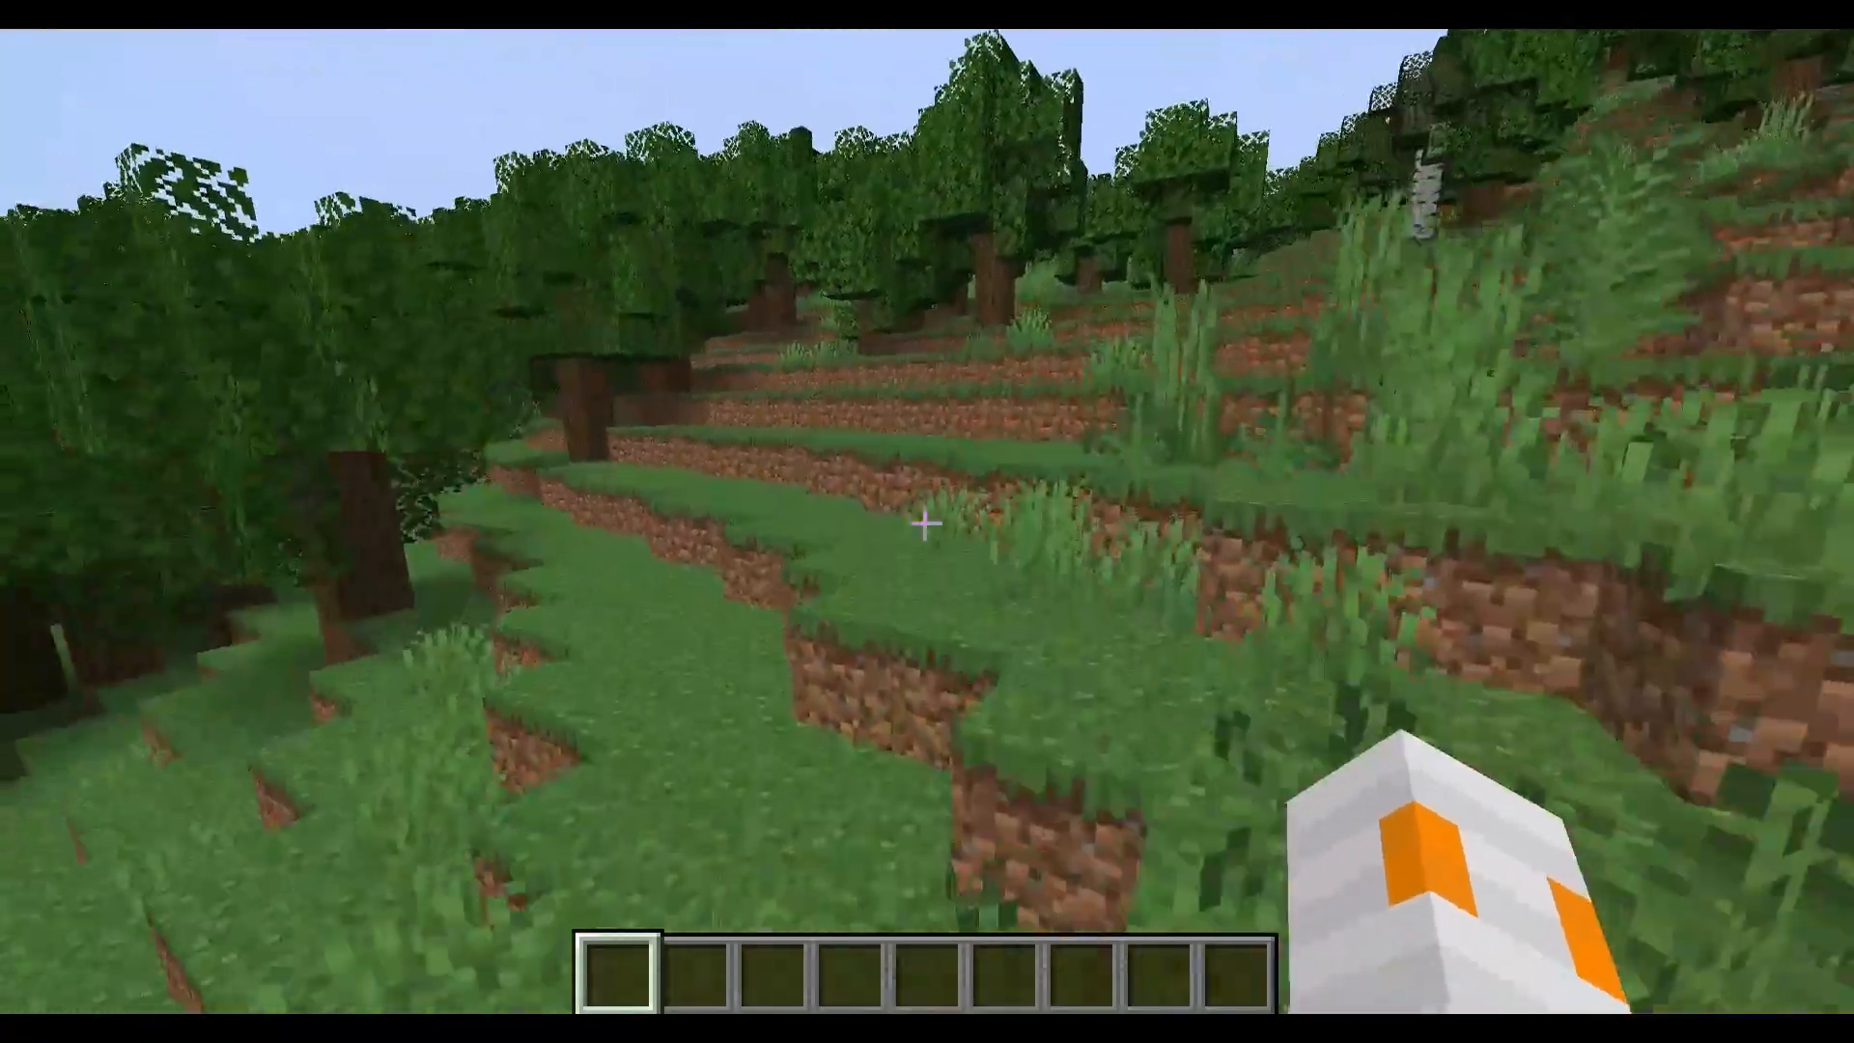
pyautogui.press('w')
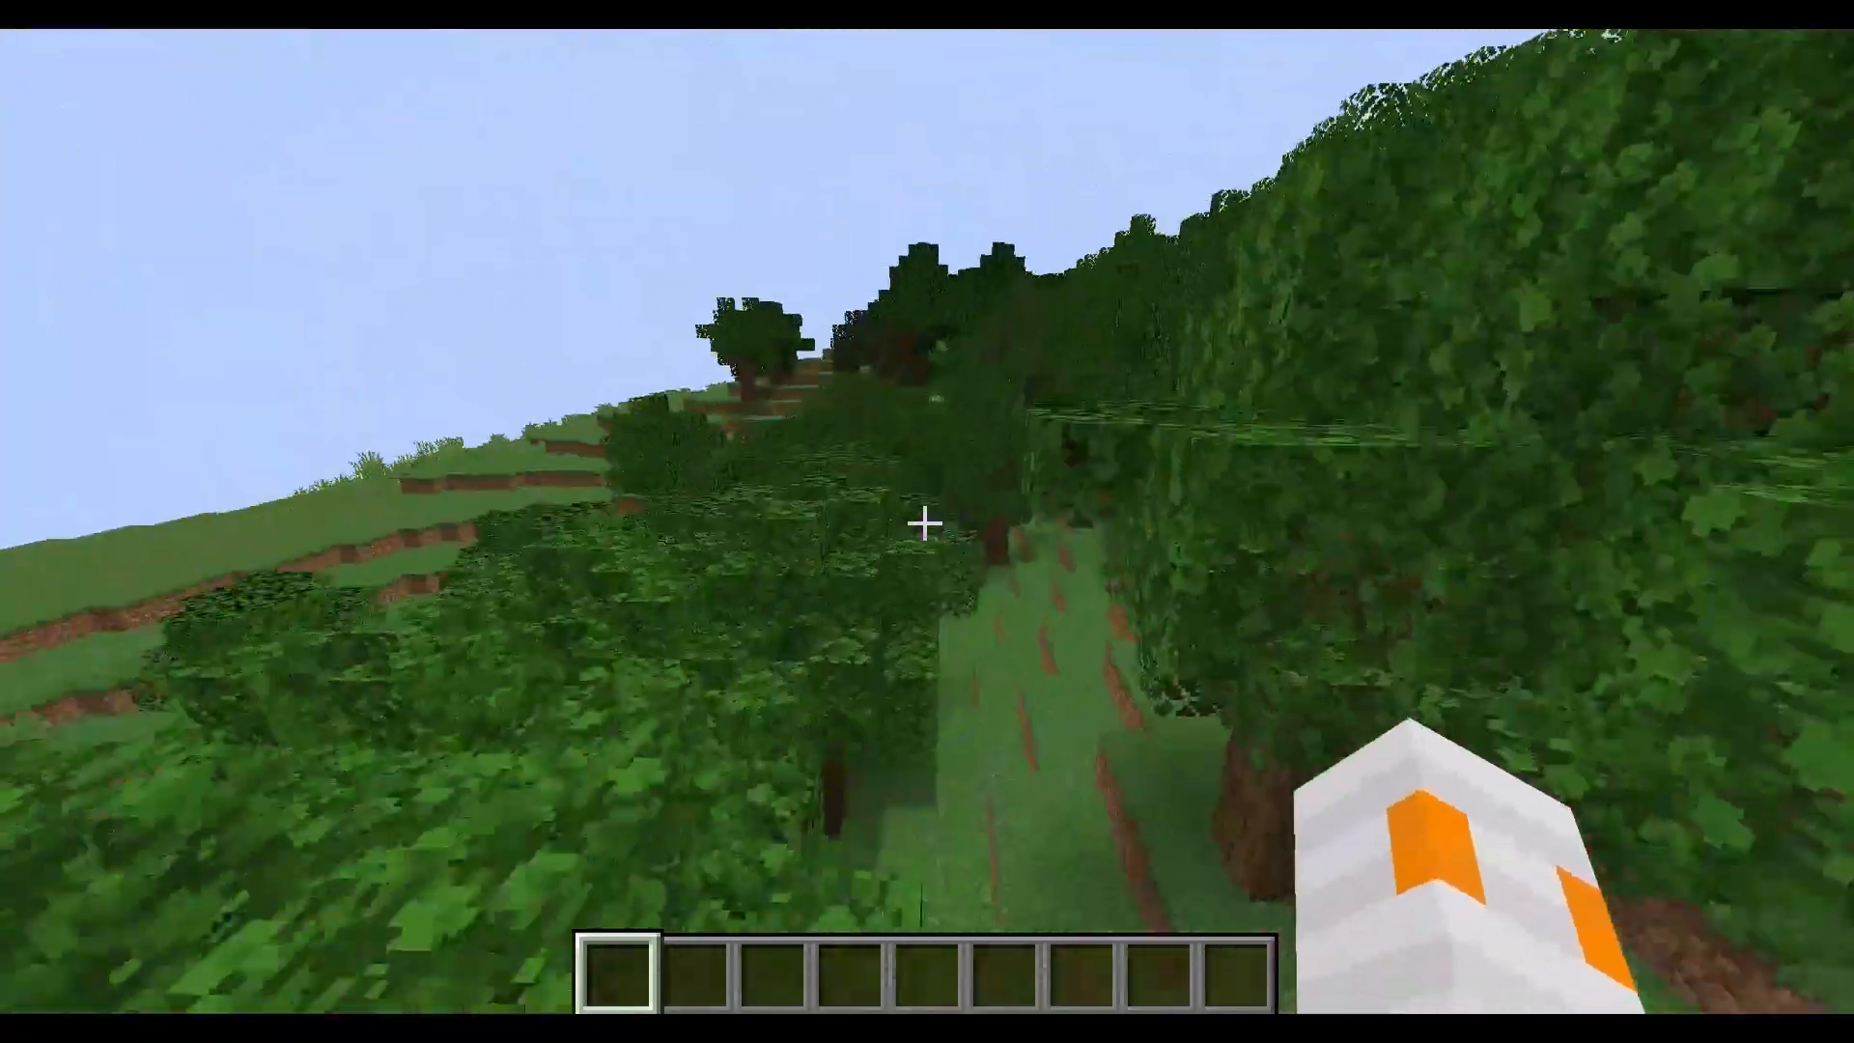
pyautogui.press('w')
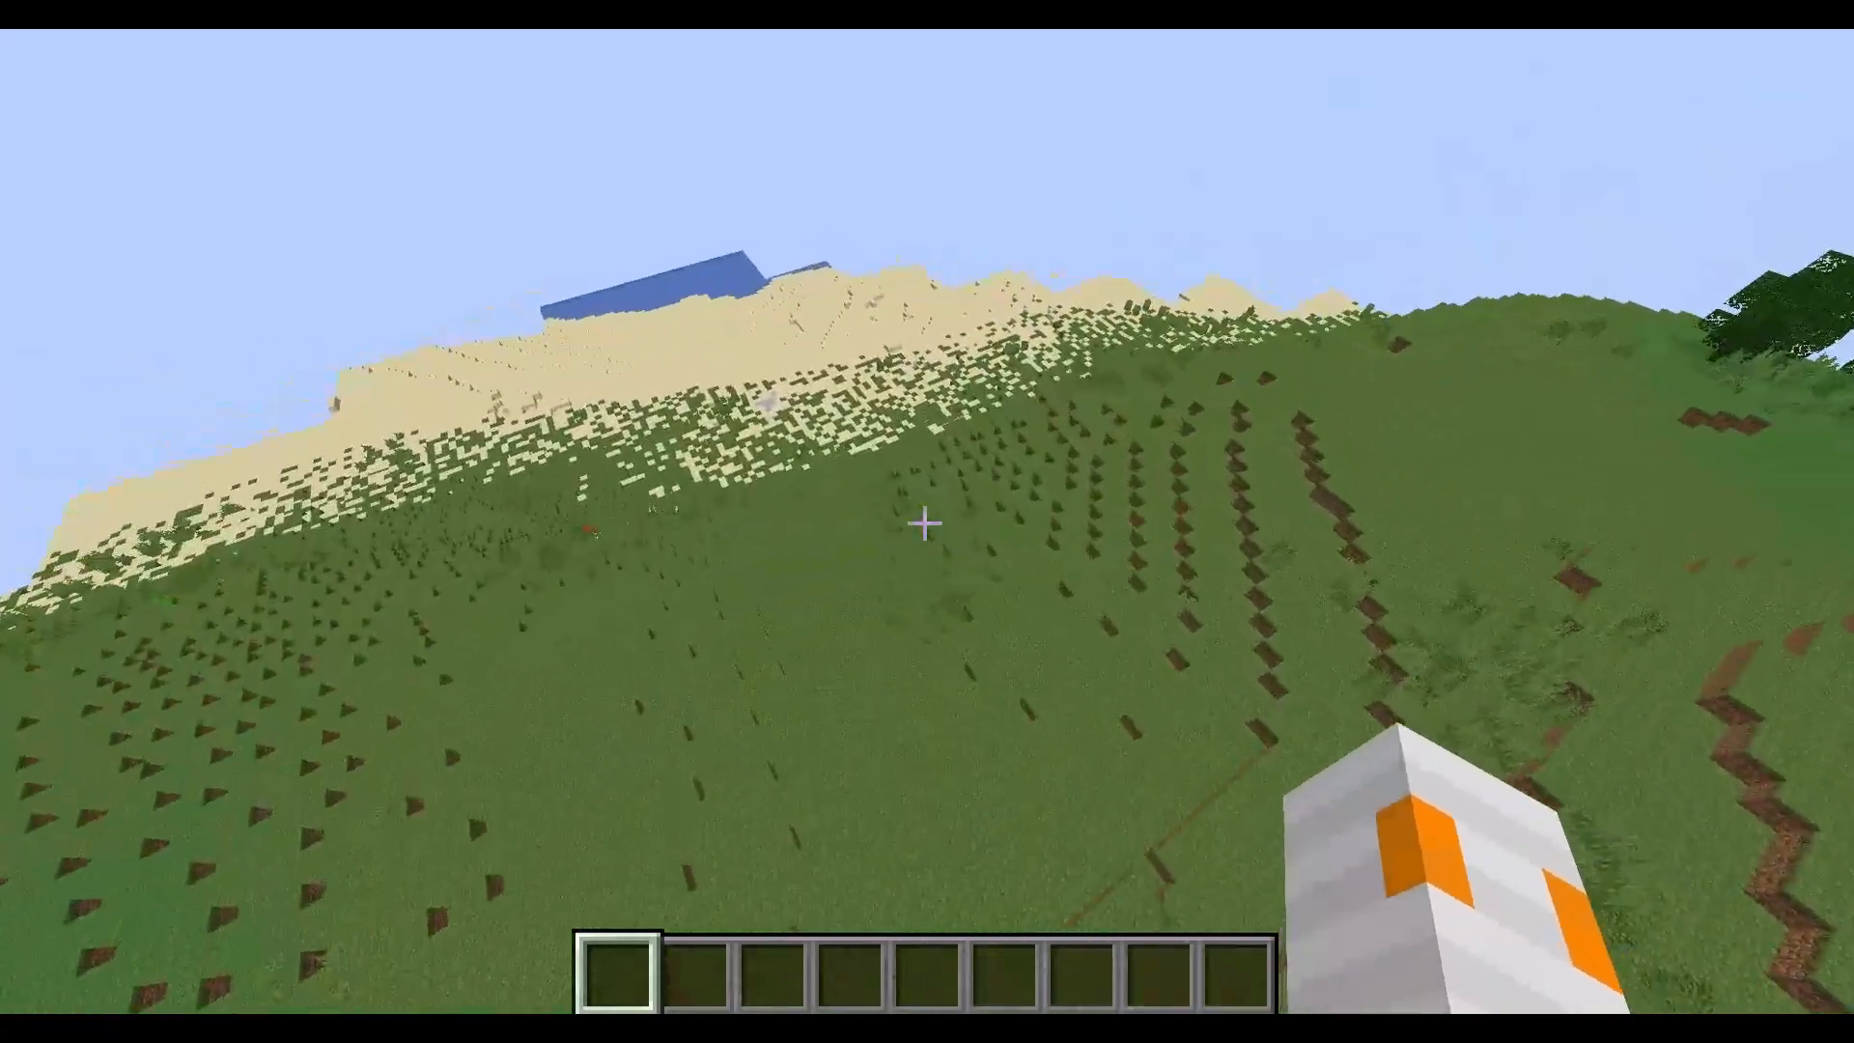
# - Fly down the grassy slope to the beach and inspect the clay patch where grass blends into sand
pyautogui.press('w')
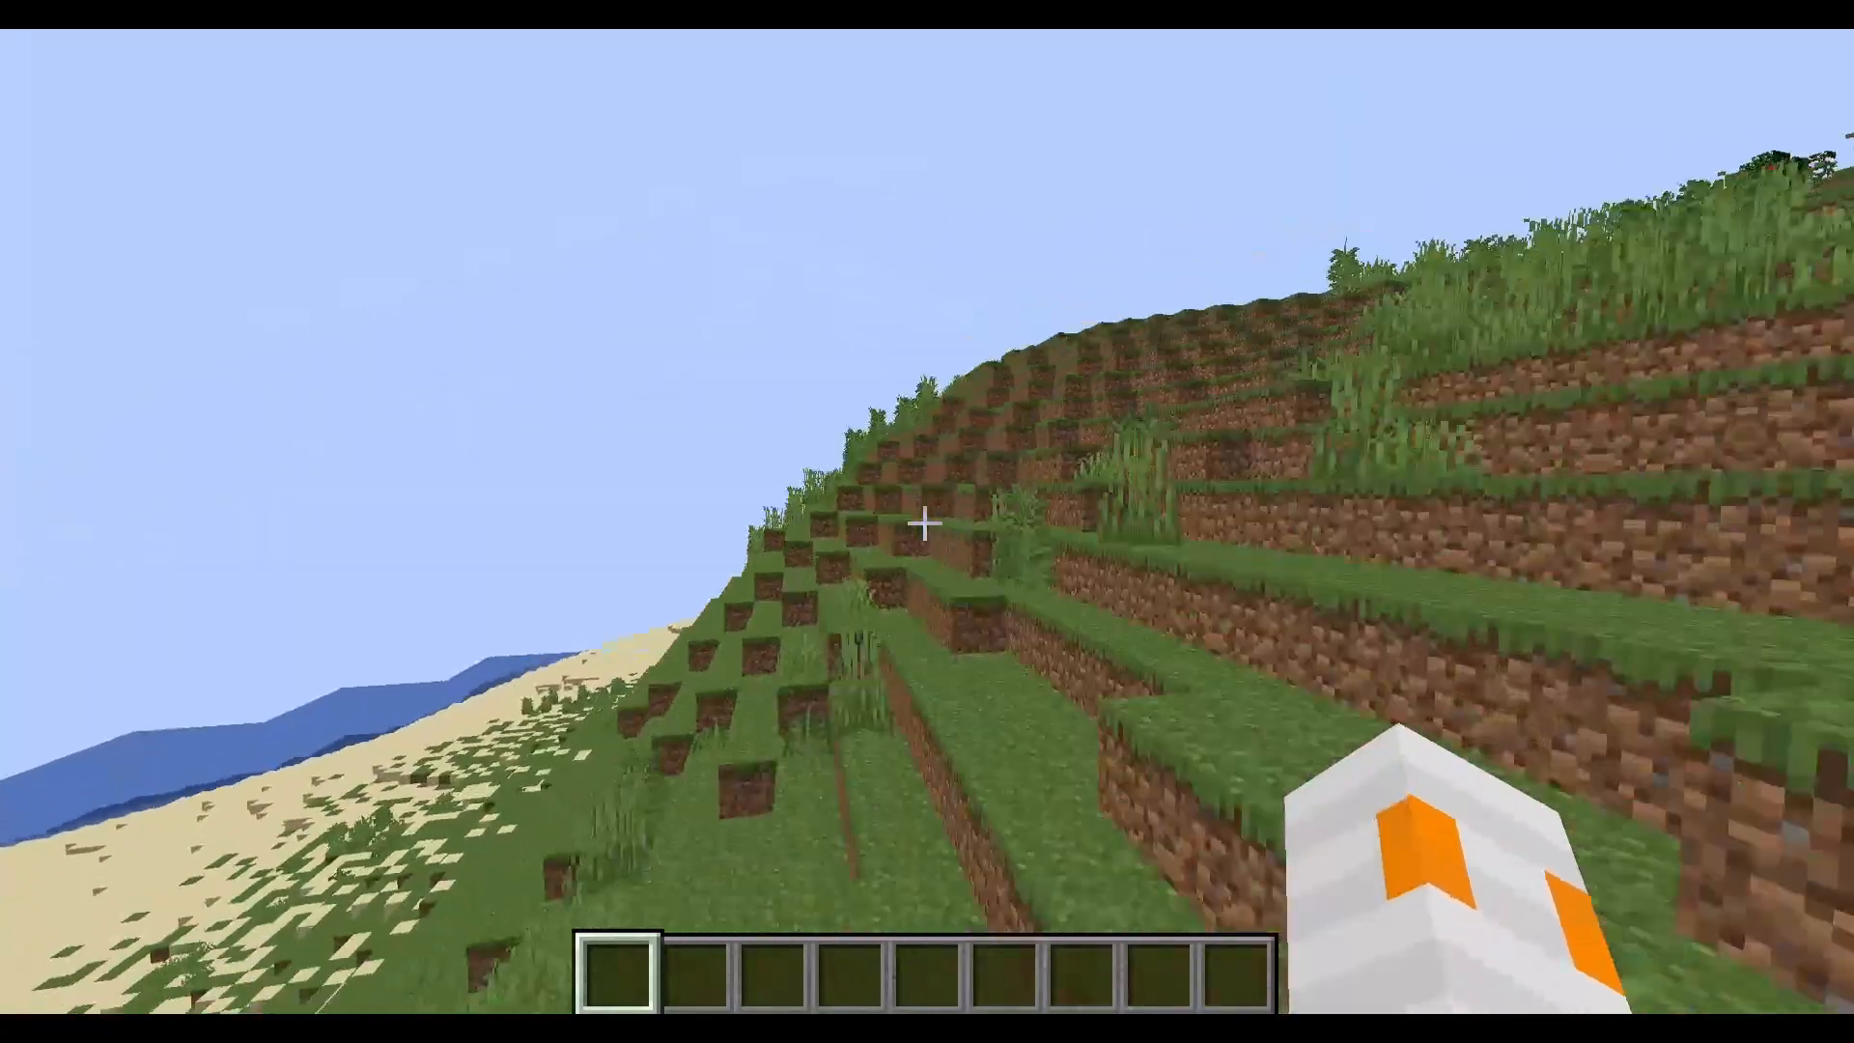
pyautogui.press('w')
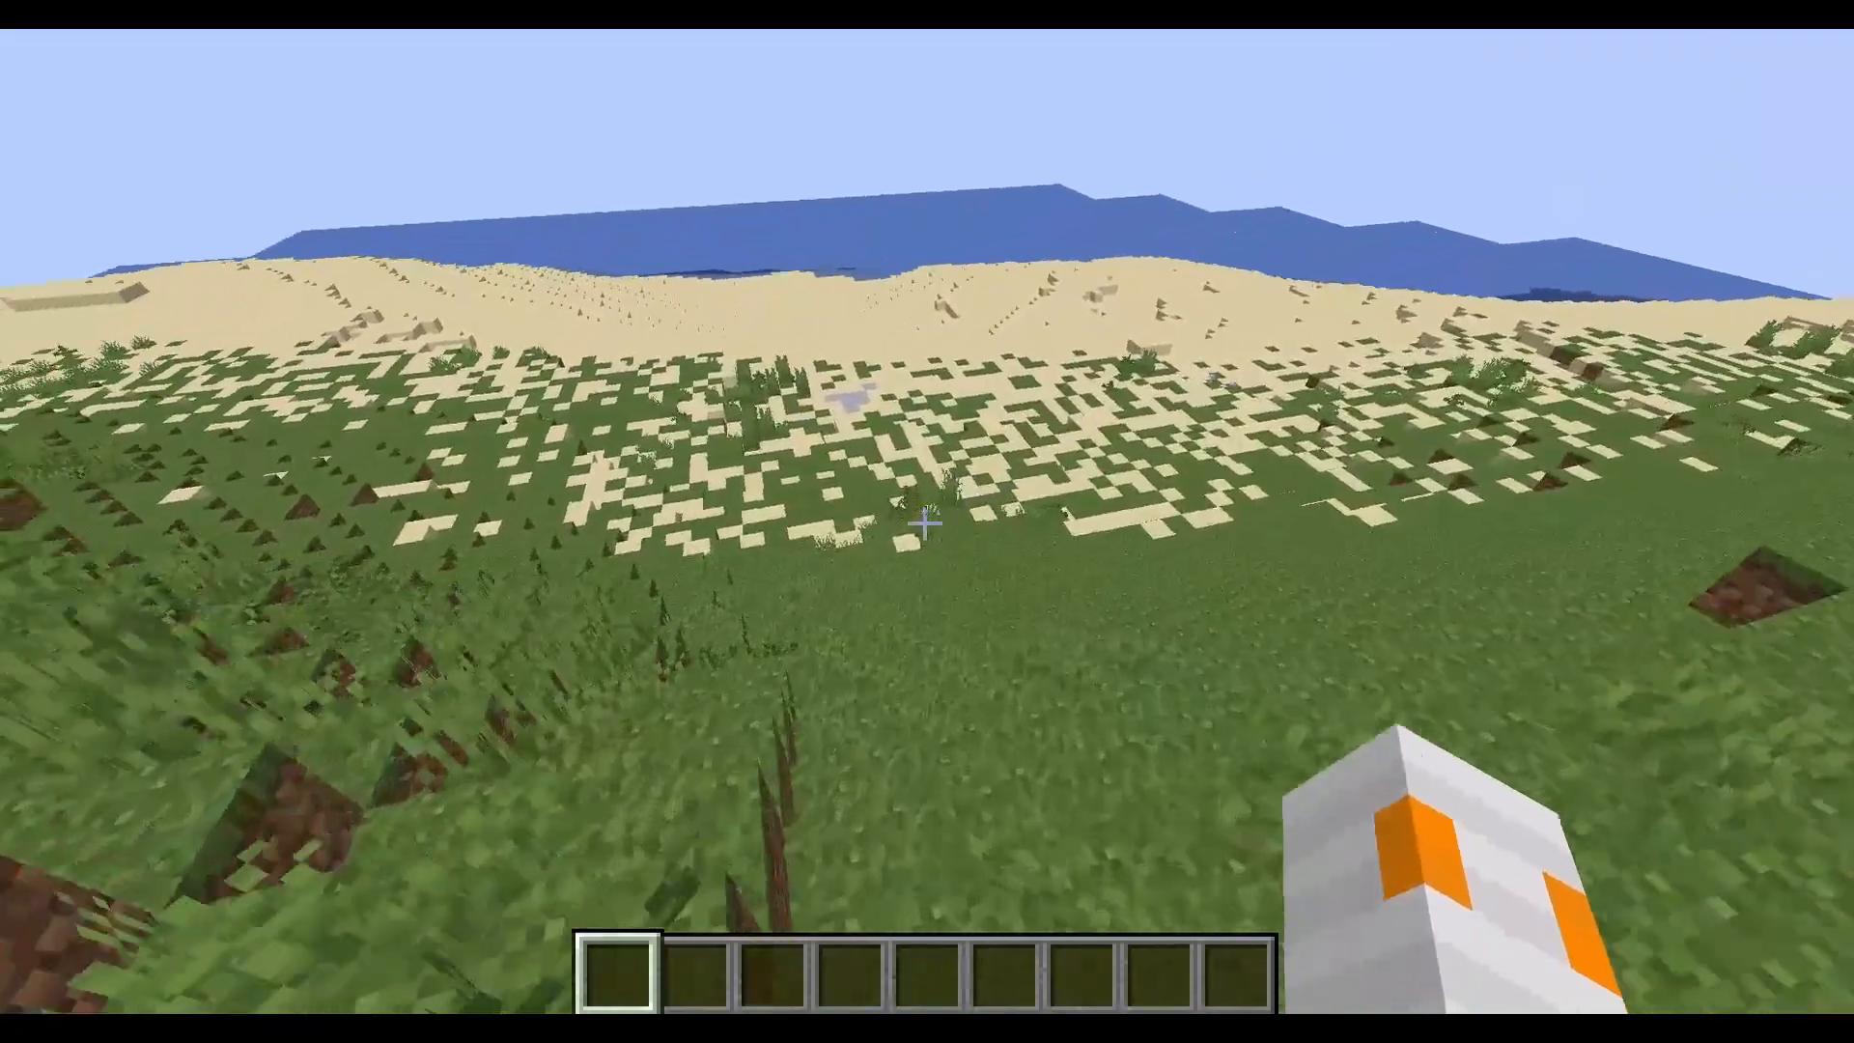
pyautogui.press('w')
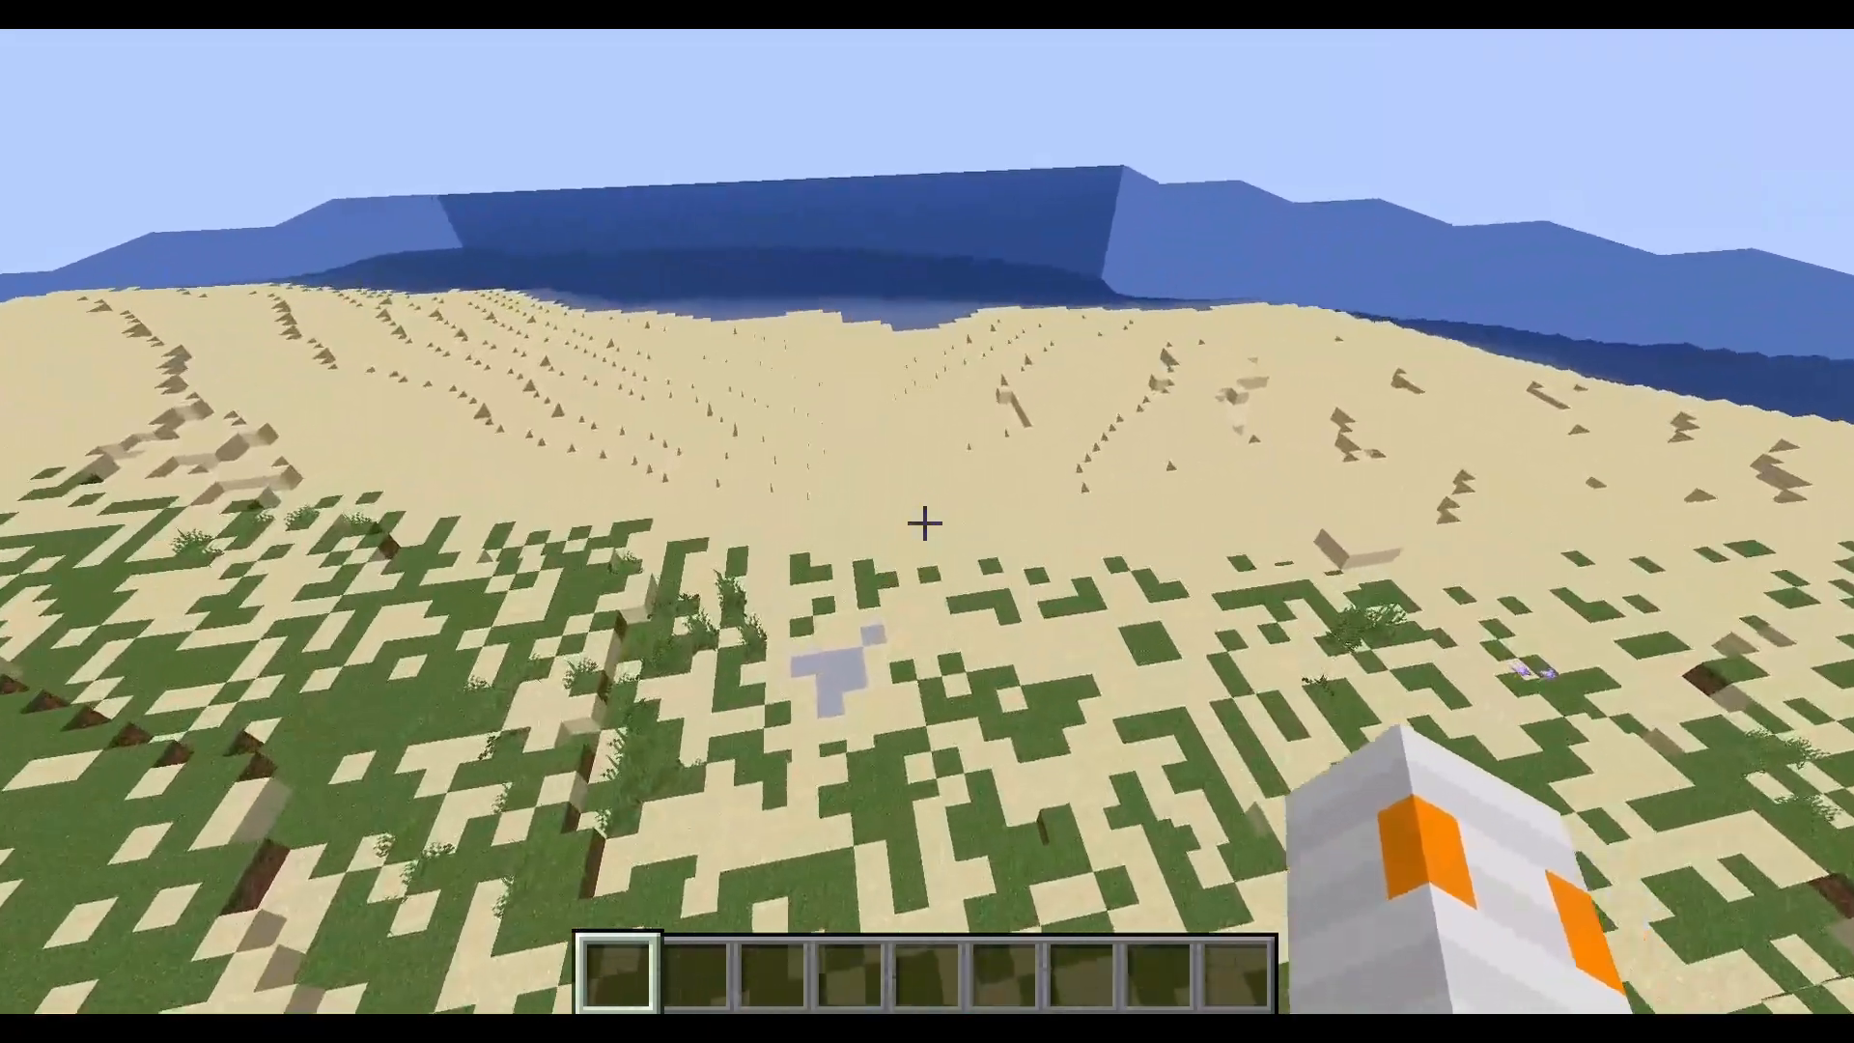
pyautogui.press('w')
pyautogui.press('shift')
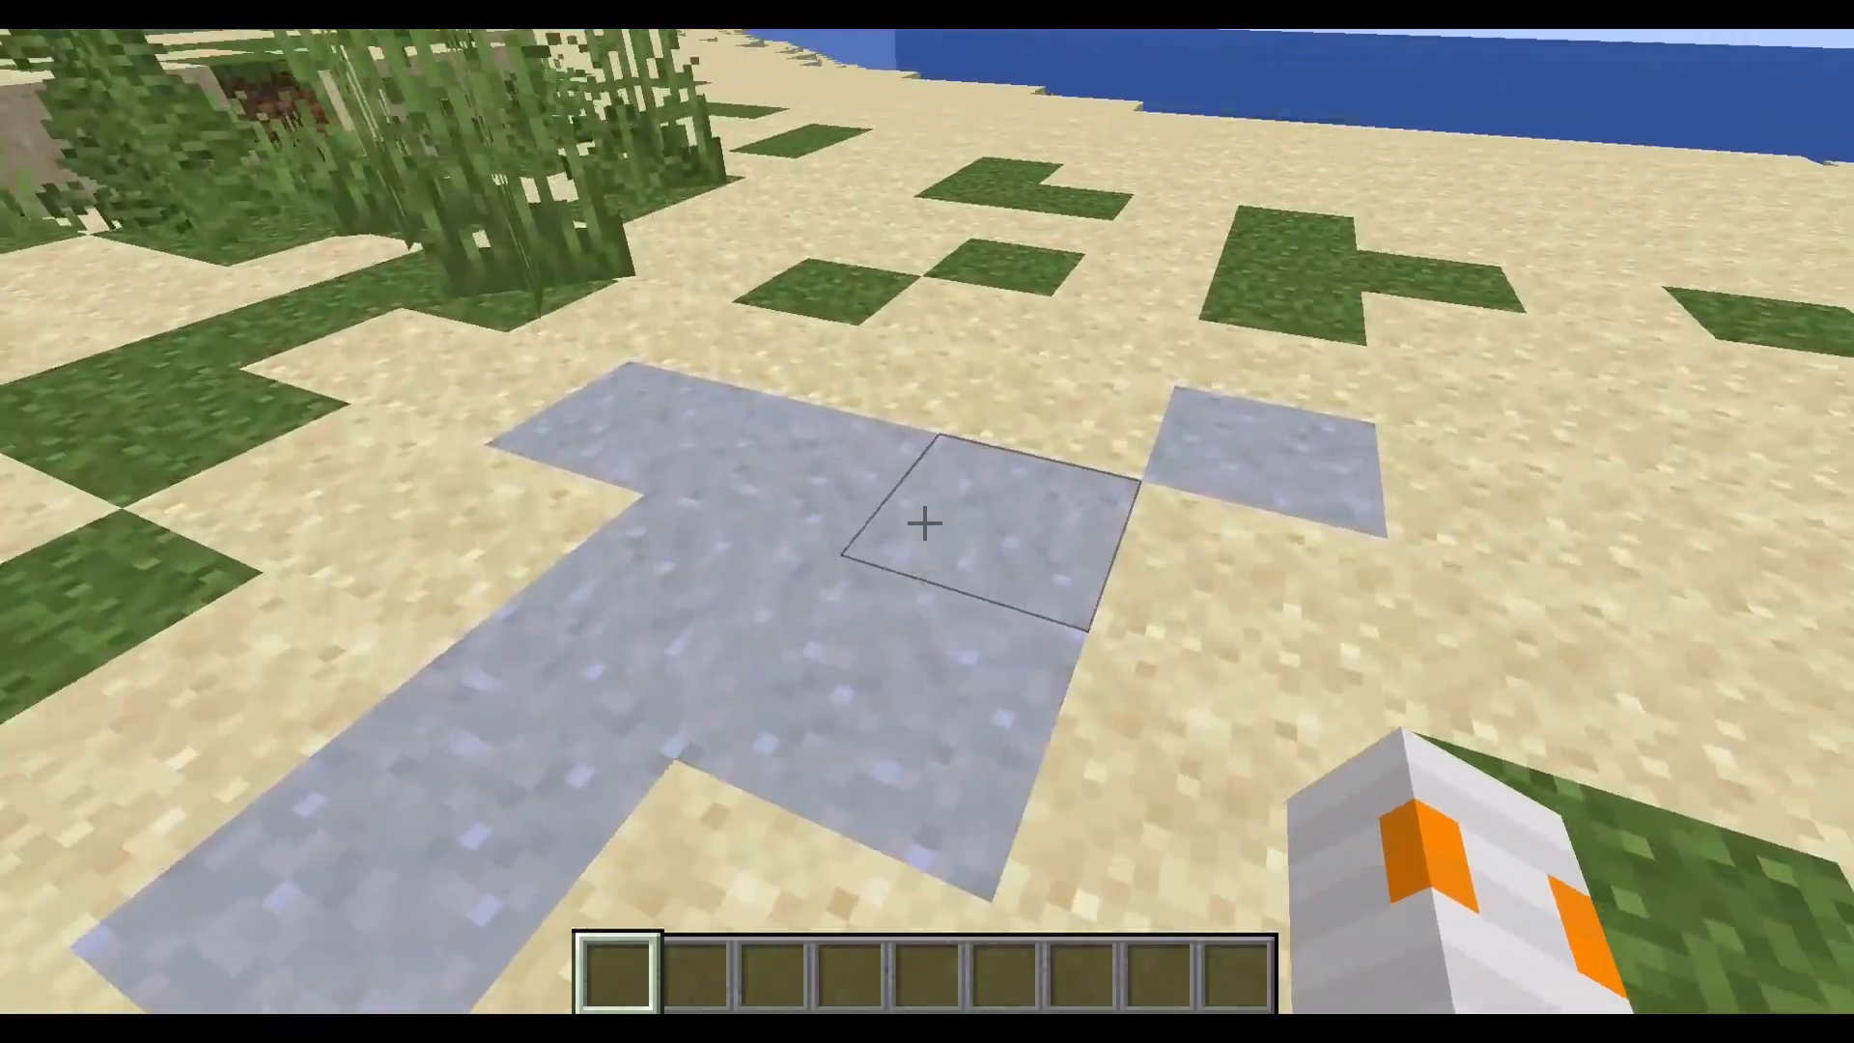
# - Take off from the beach and fly out over the ocean to examine the water's edge and the seabed
pyautogui.press('space')
pyautogui.press('space')
pyautogui.press('space')
pyautogui.press('space')
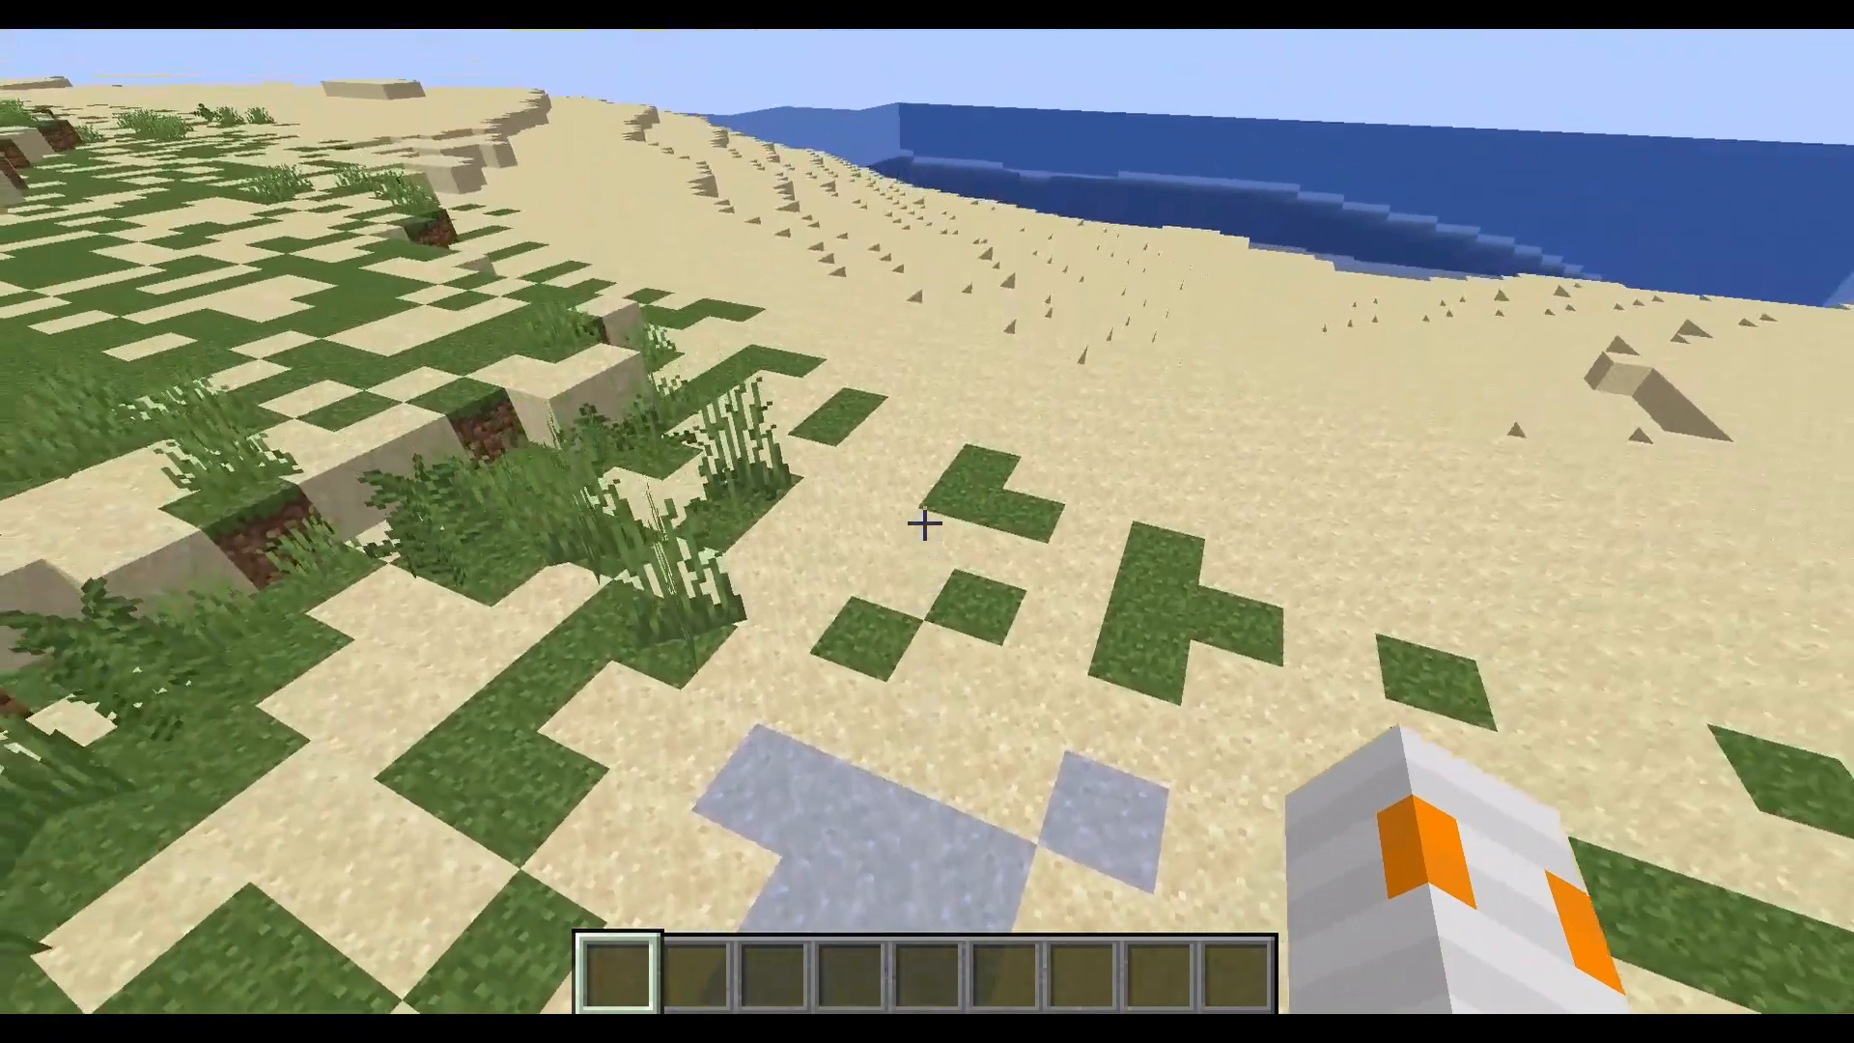
pyautogui.press('w')
pyautogui.press('w')
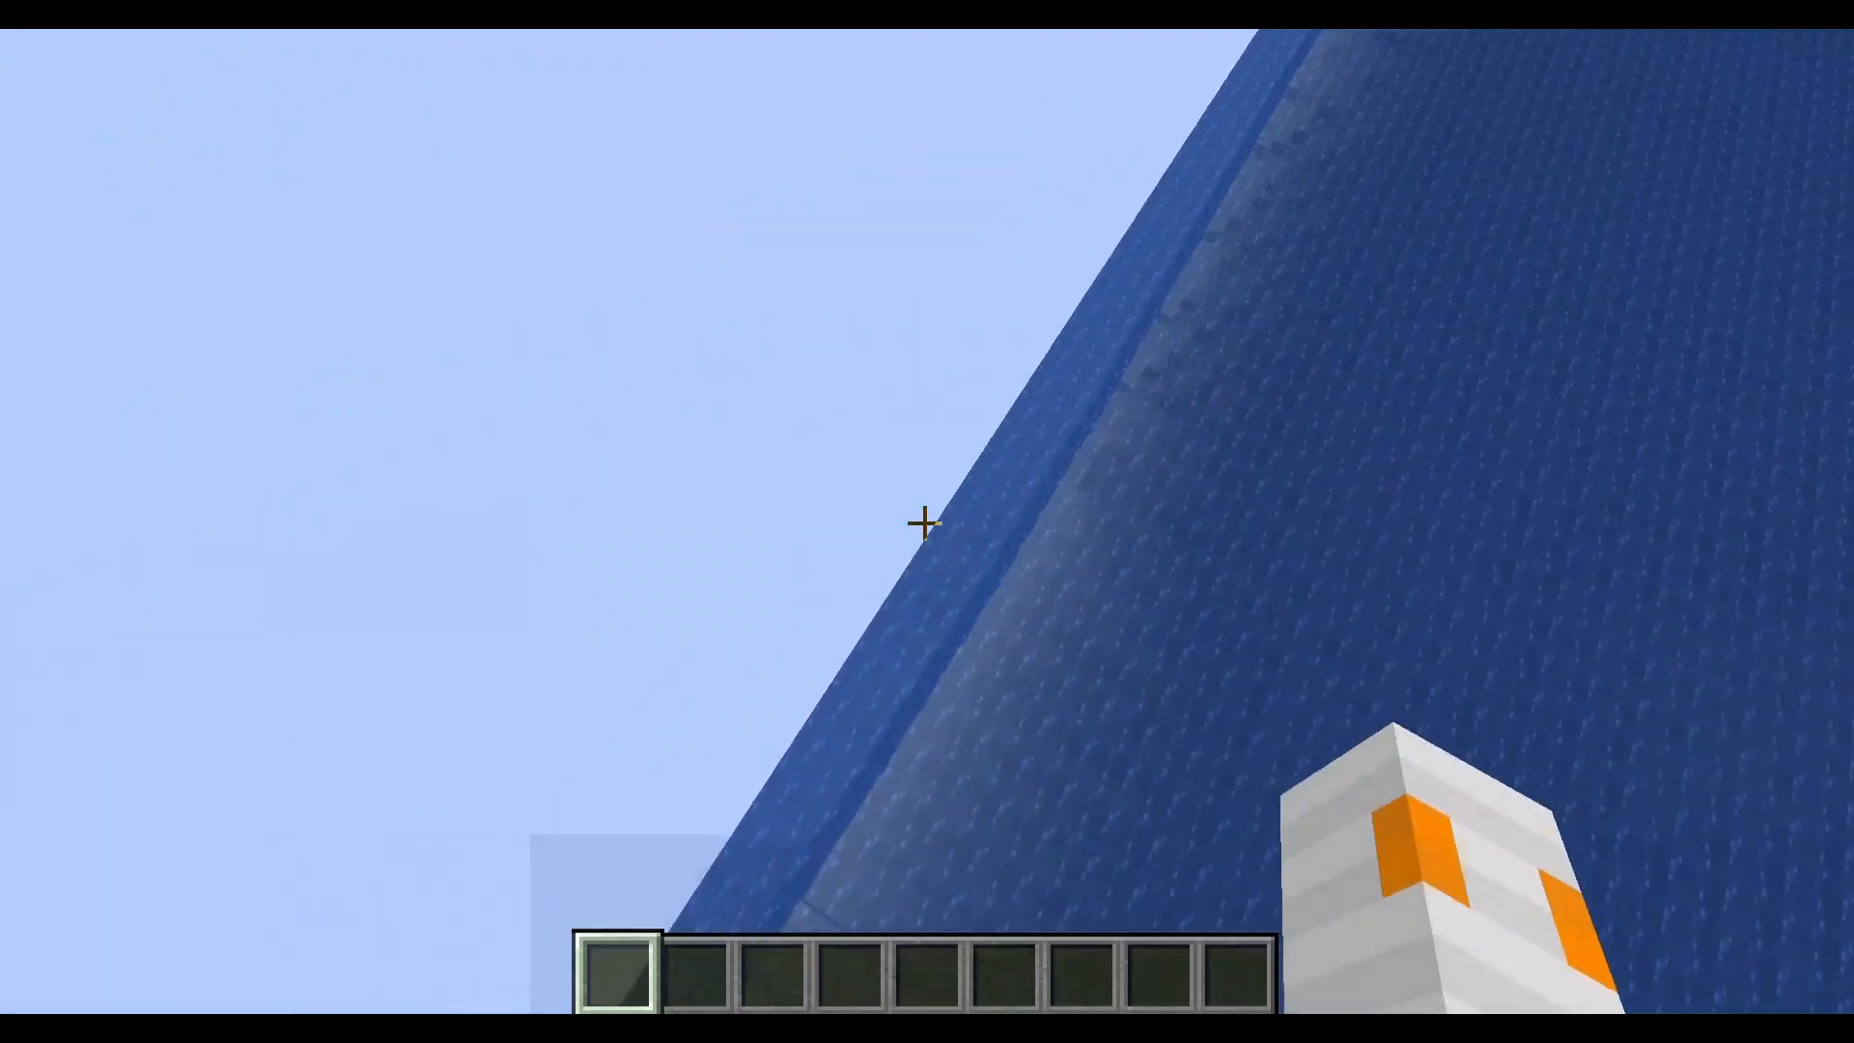
pyautogui.press('w')
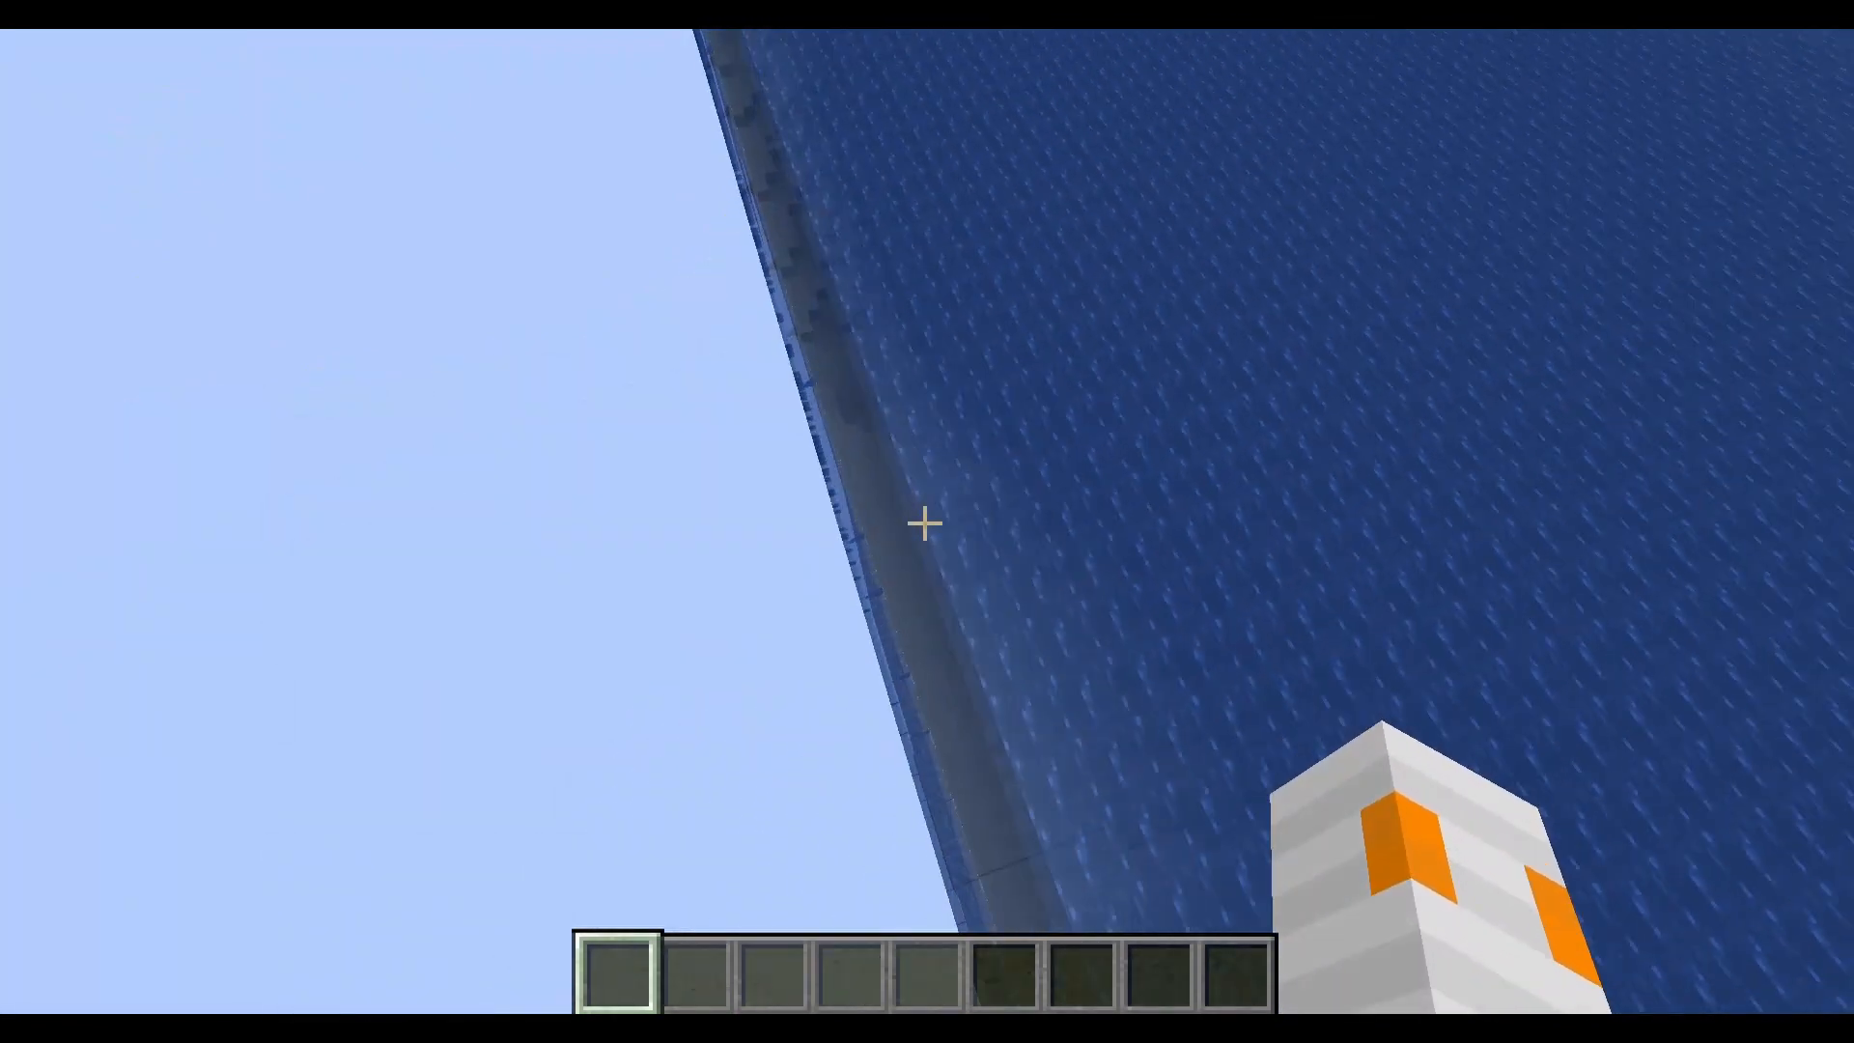
pyautogui.press('w')
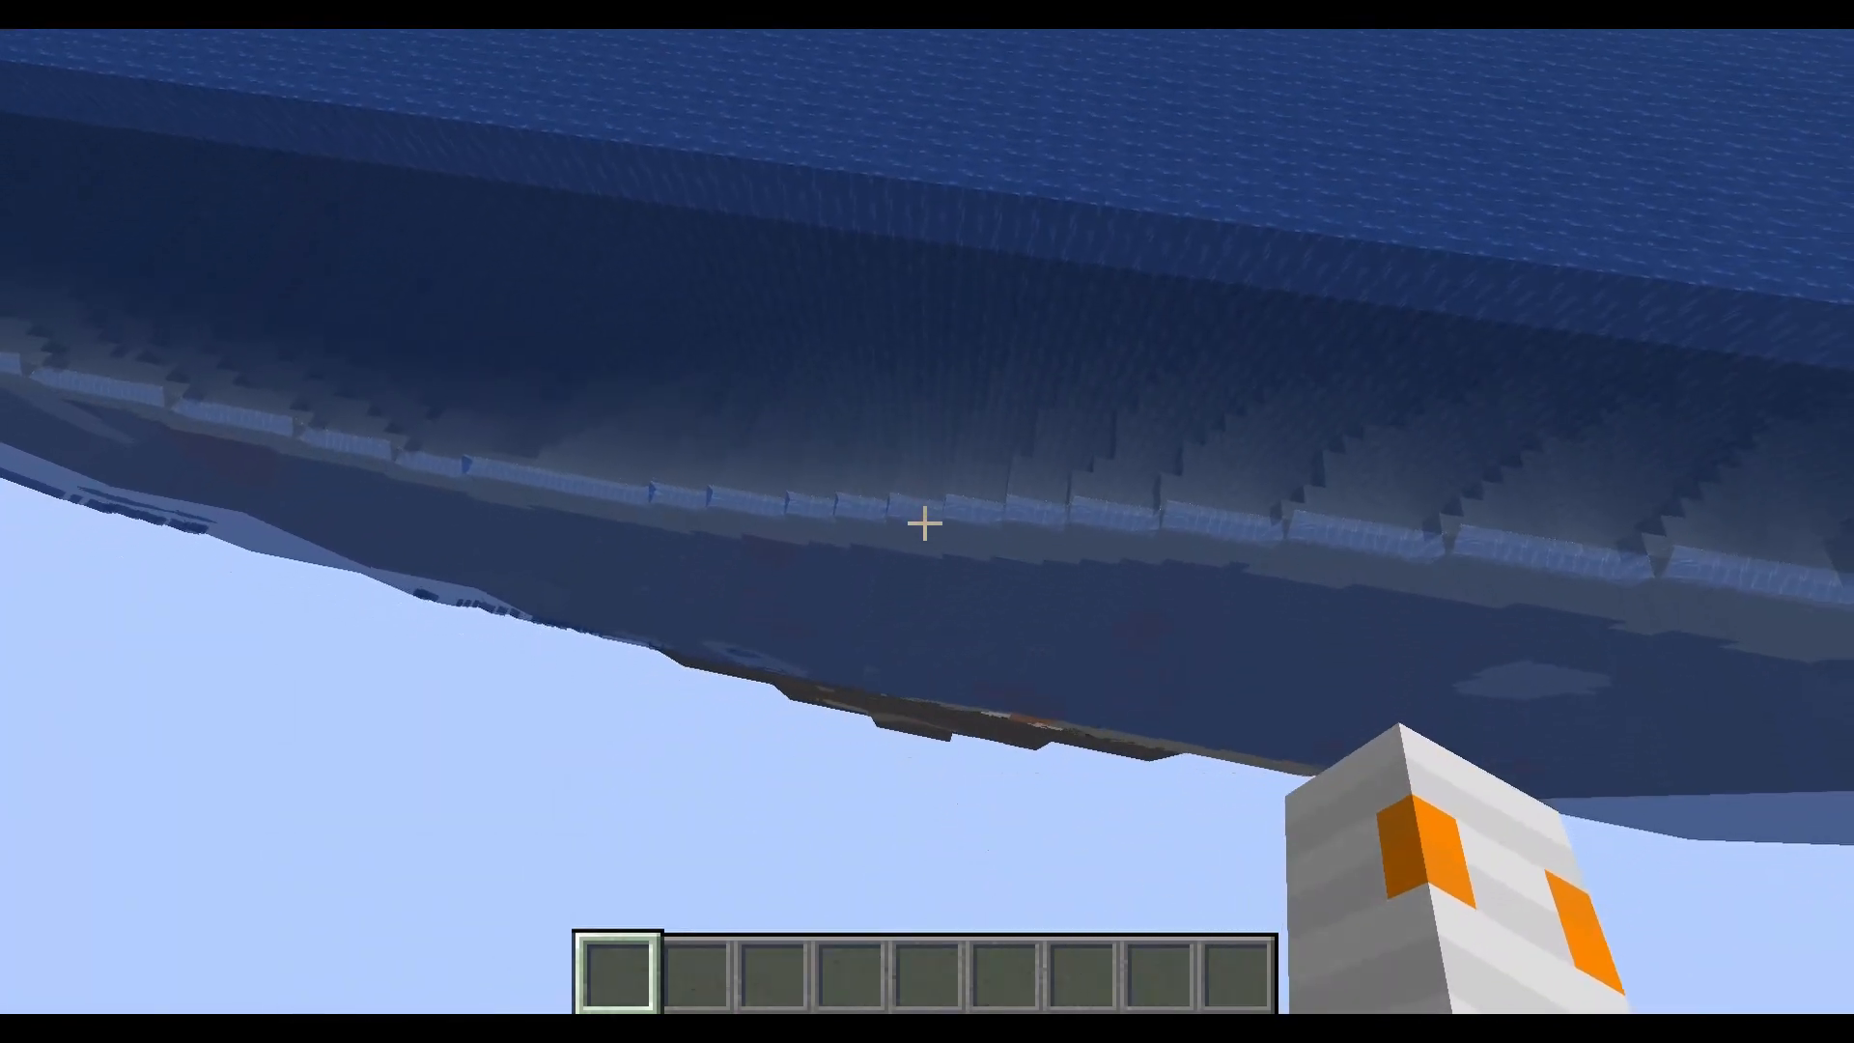
pyautogui.press('w')
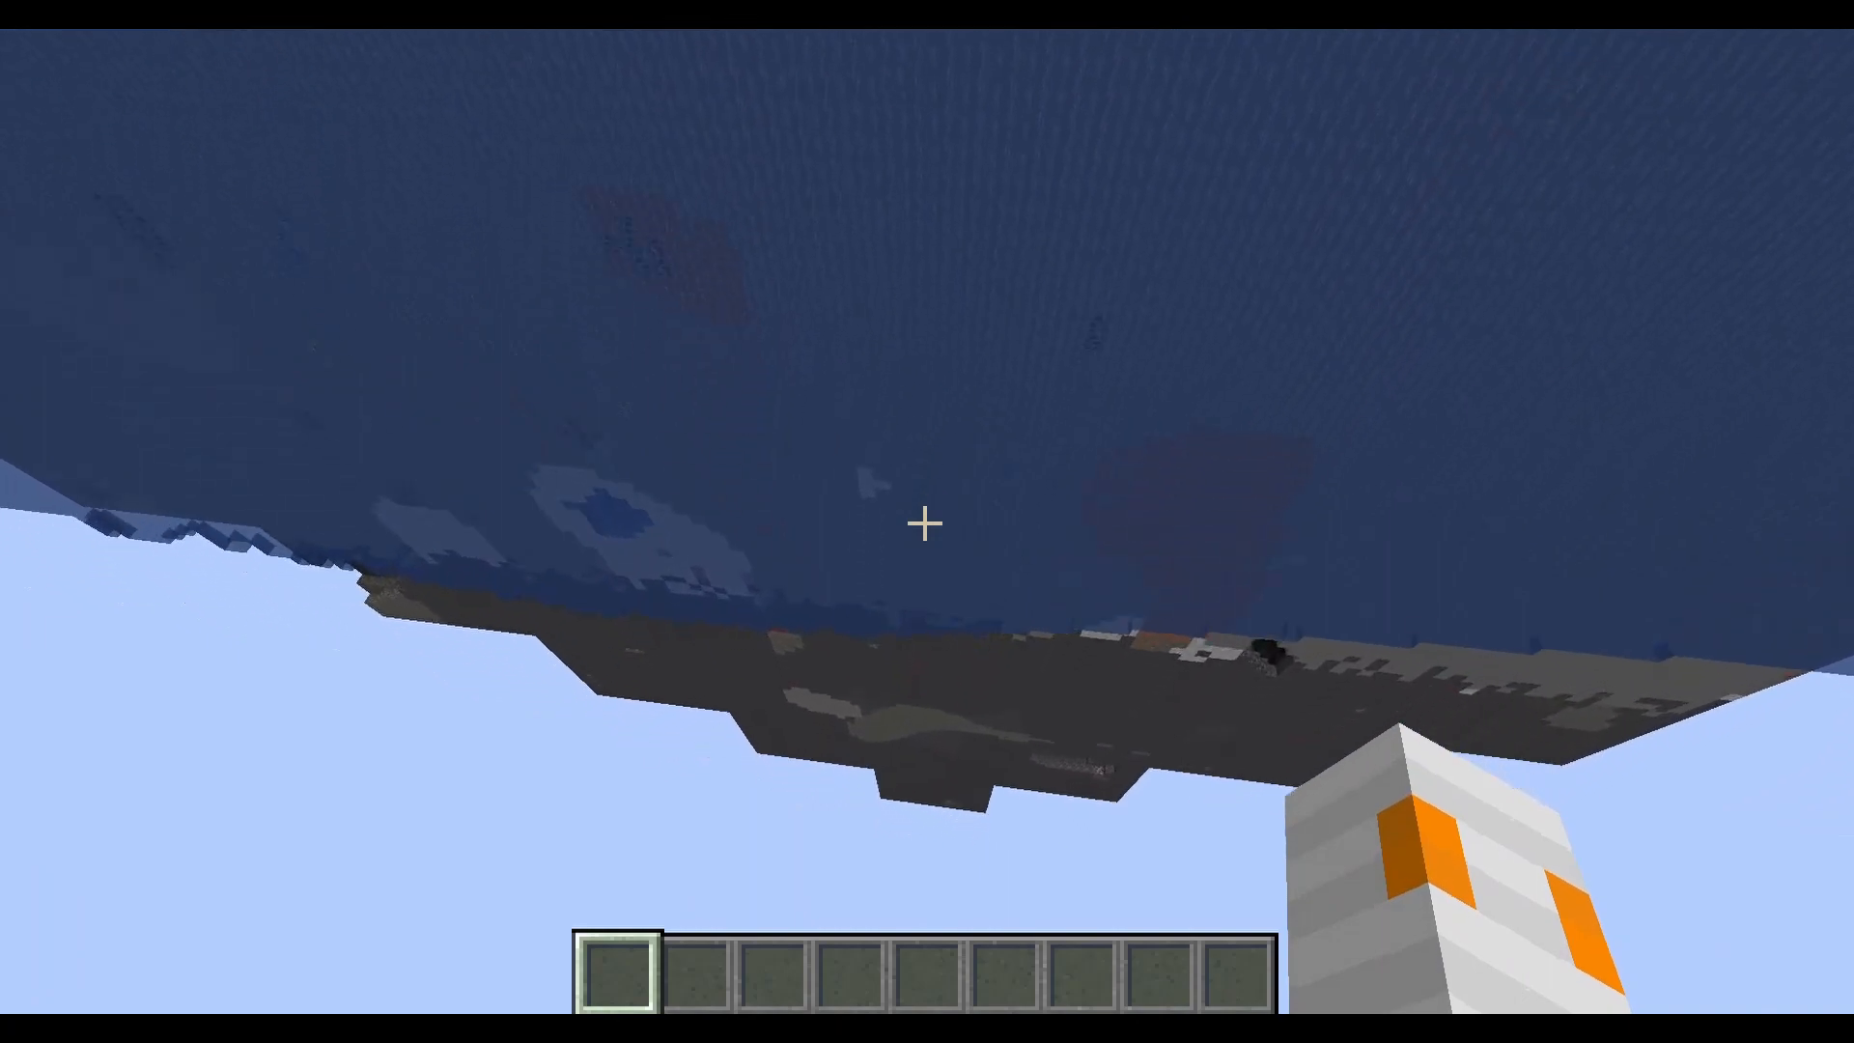
# - Fly along the exposed underside of the ocean floor and enter a dark cave inside the terrain
pyautogui.press('w')
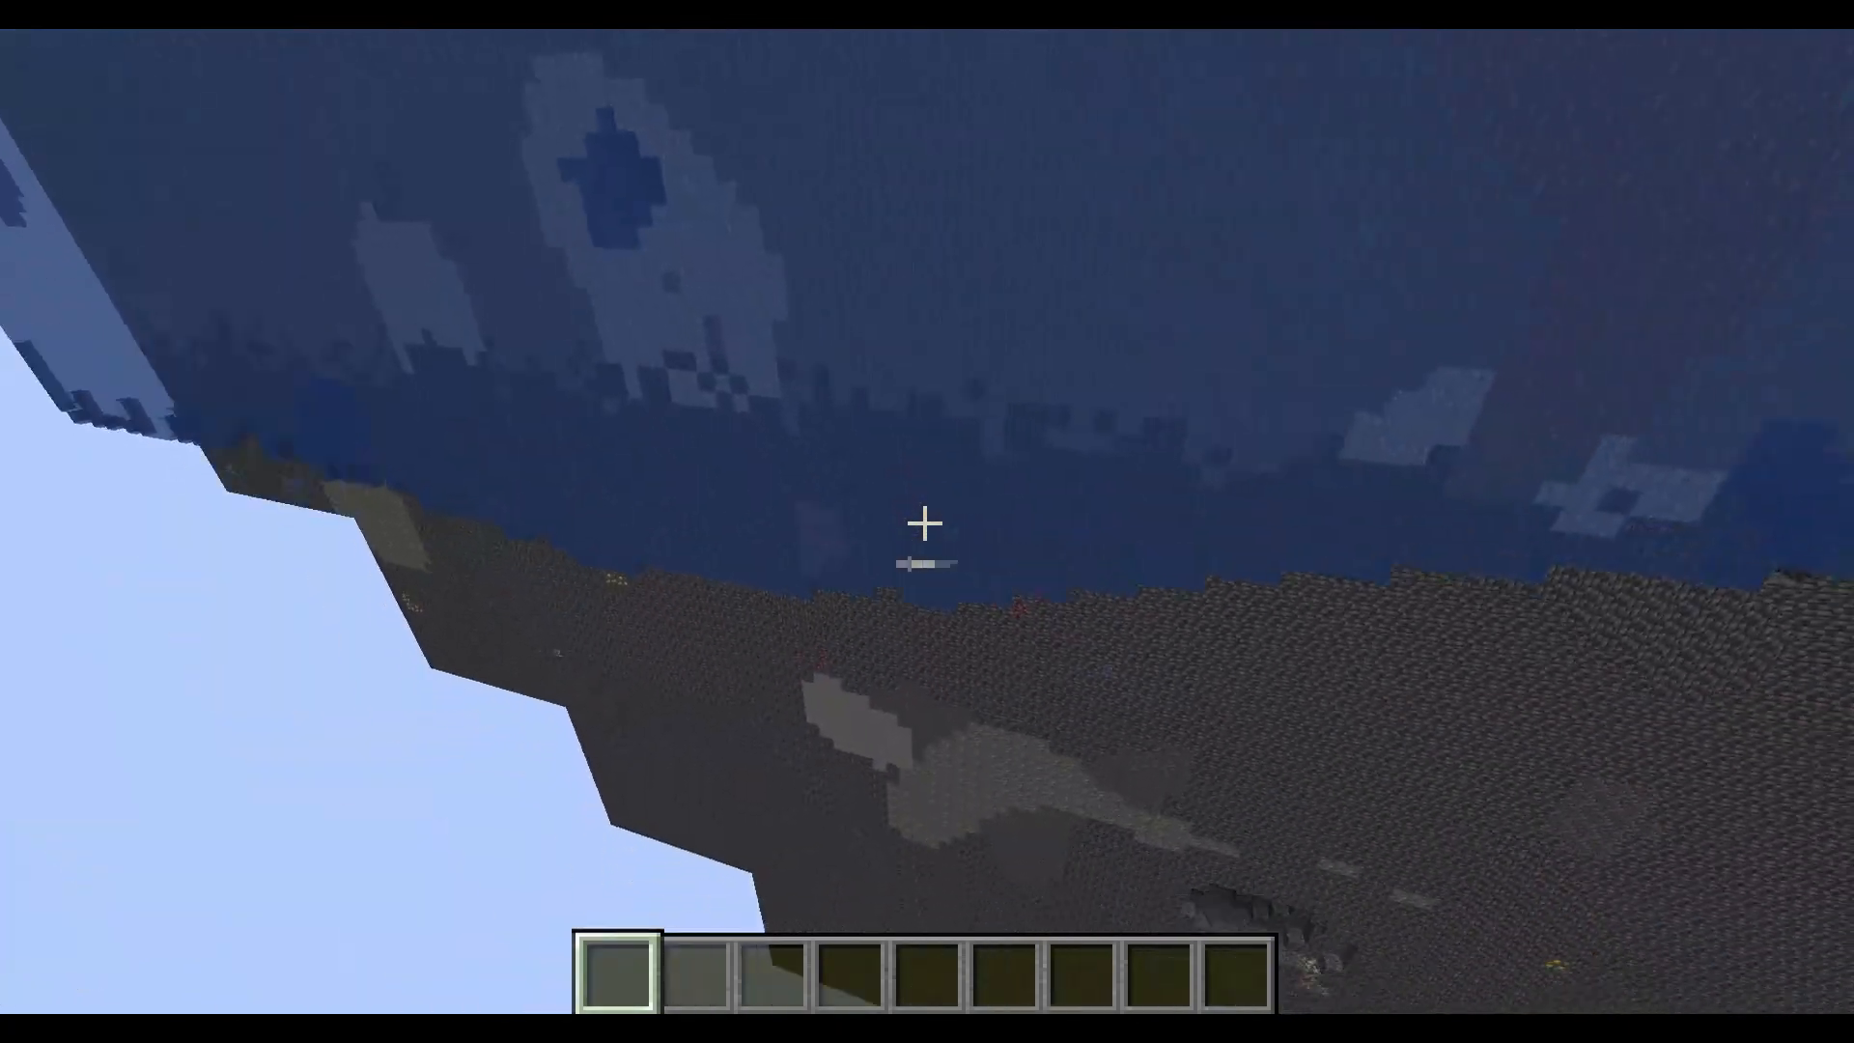
pyautogui.press('w')
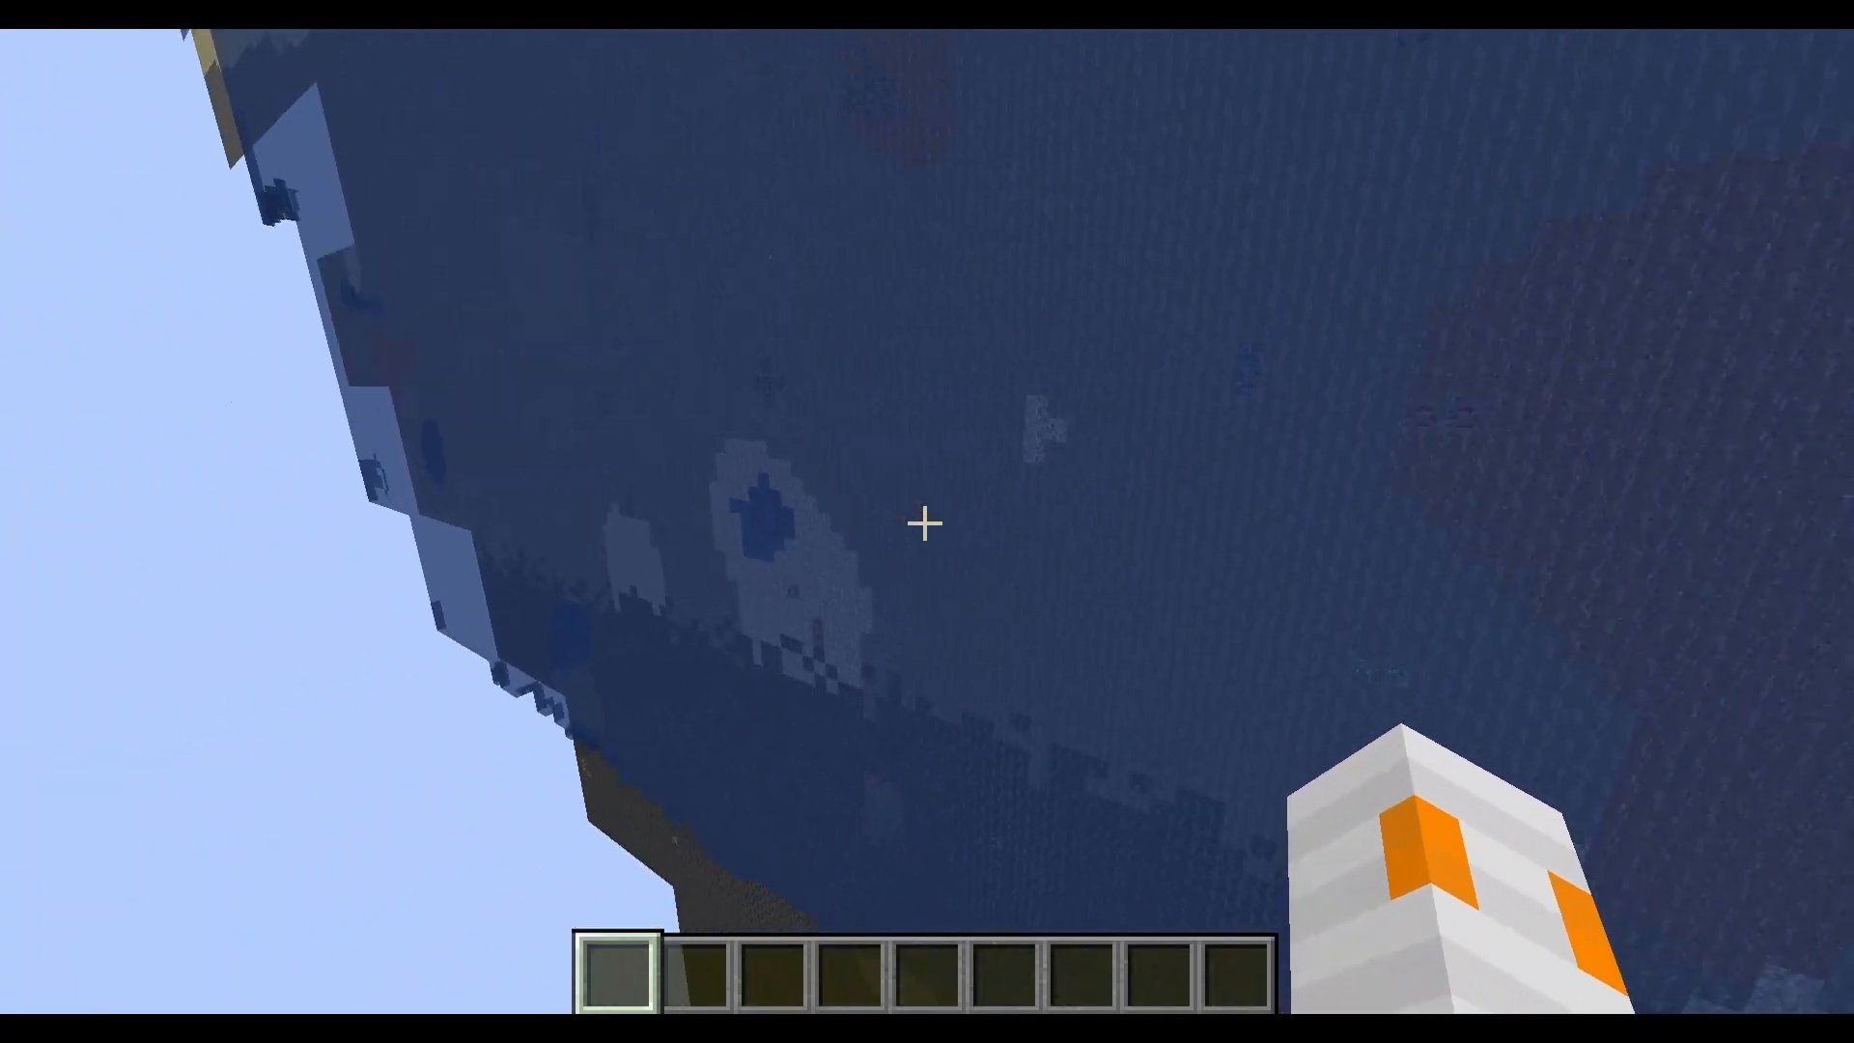
pyautogui.press('w')
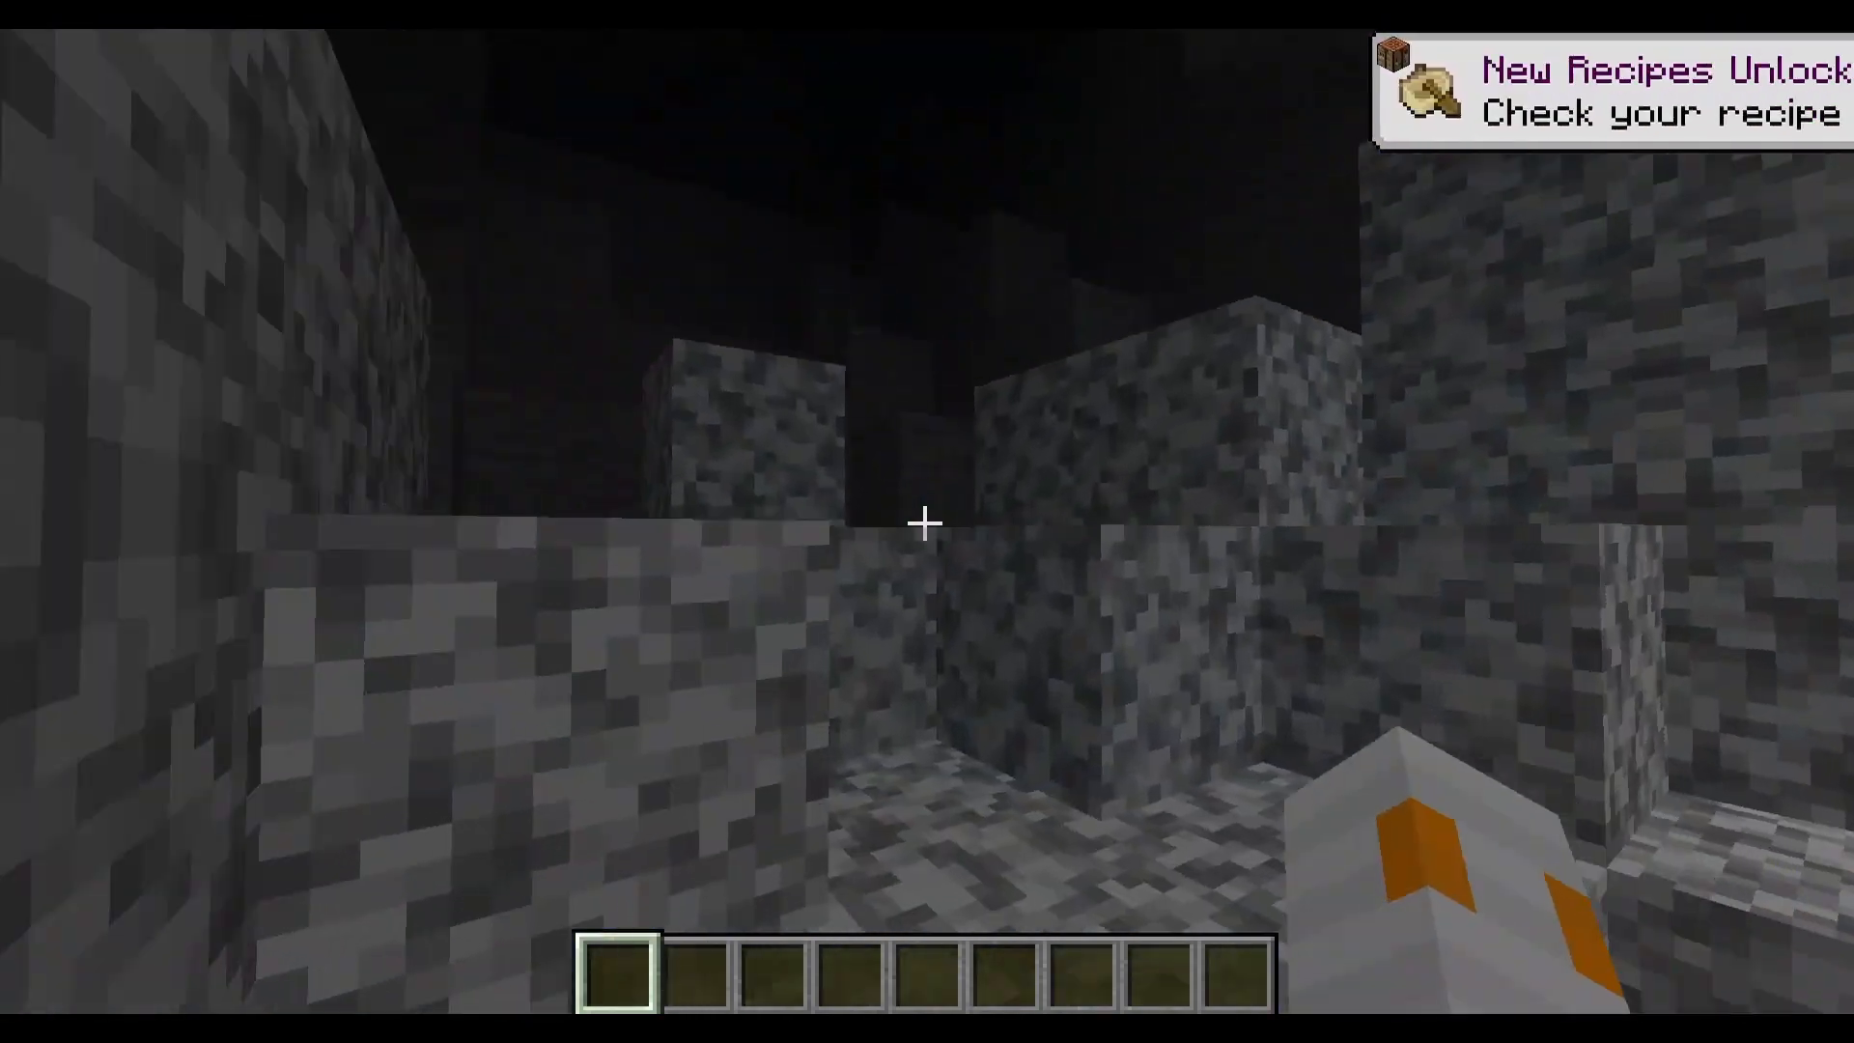
pyautogui.press('w')
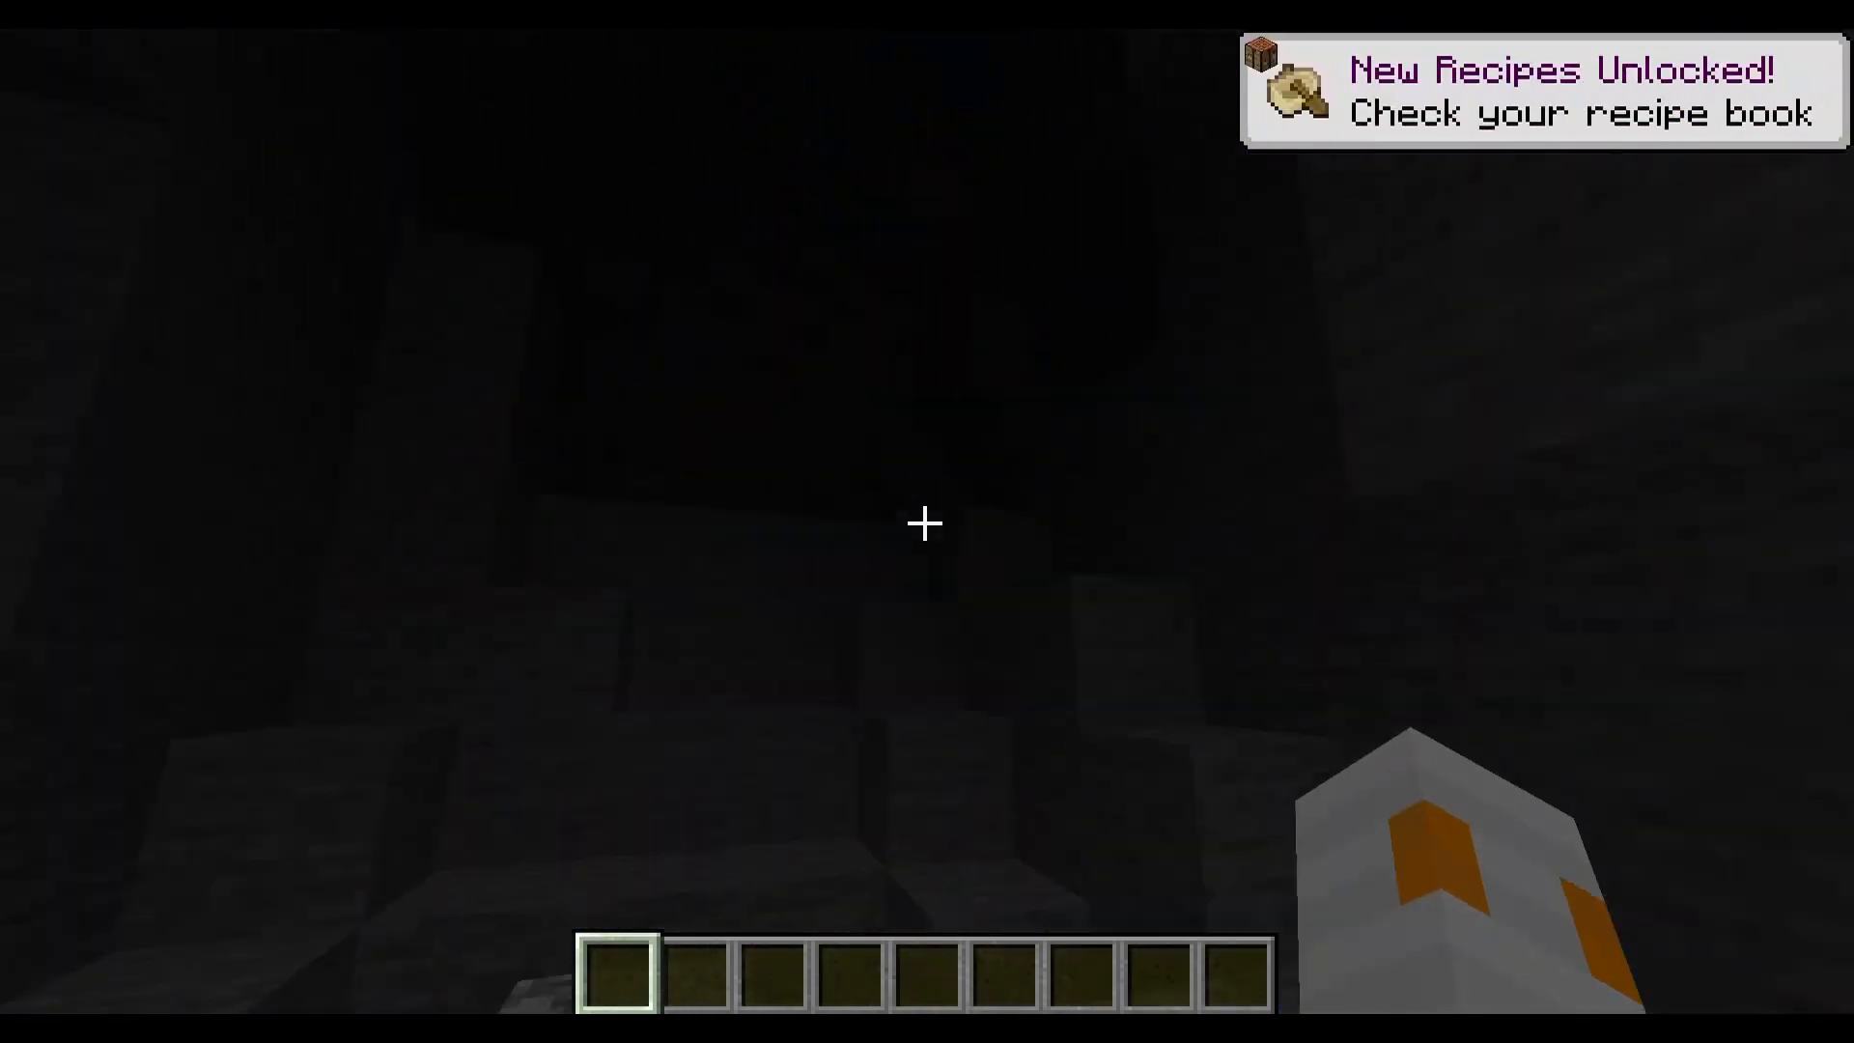
# - Switch to Spectator Mode and give all players (@a) the minecraft:night_vision effect for 100000 seconds
pyautogui.hotkey('F3', 'F4')
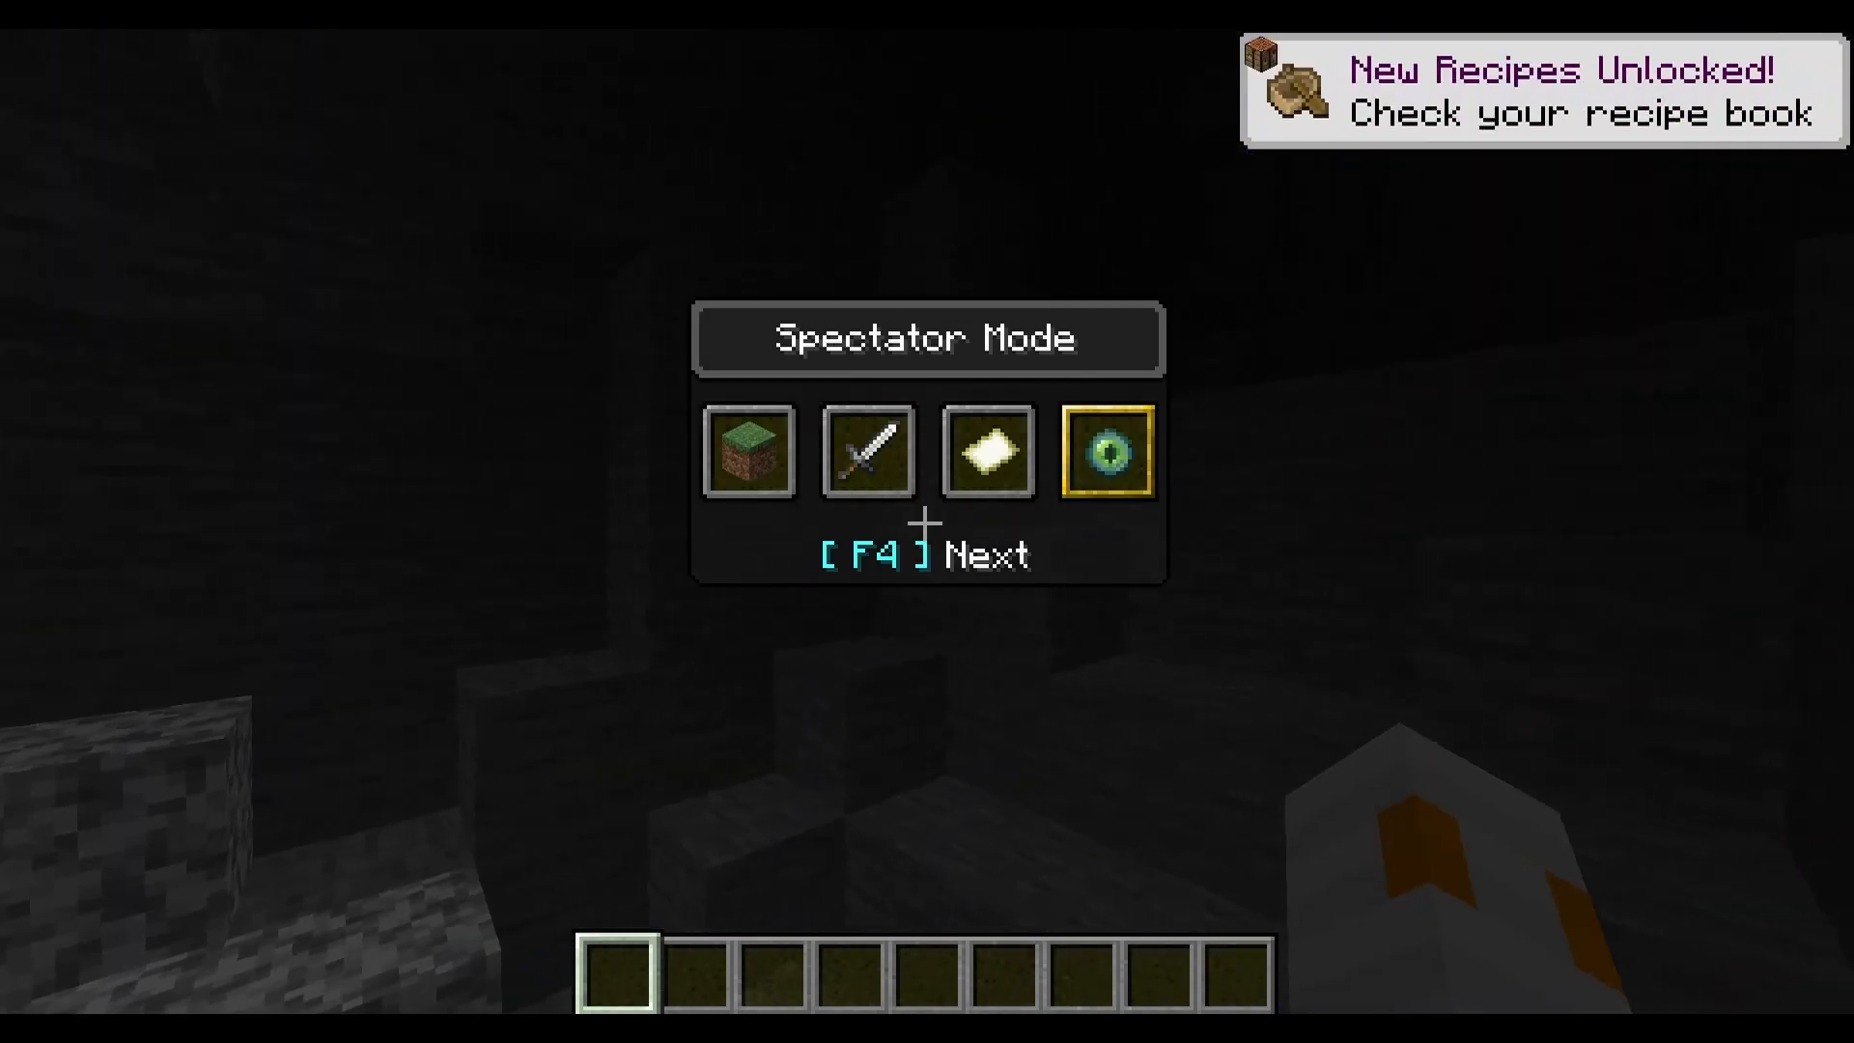
pyautogui.press('/')
pyautogui.write('effect give @a')
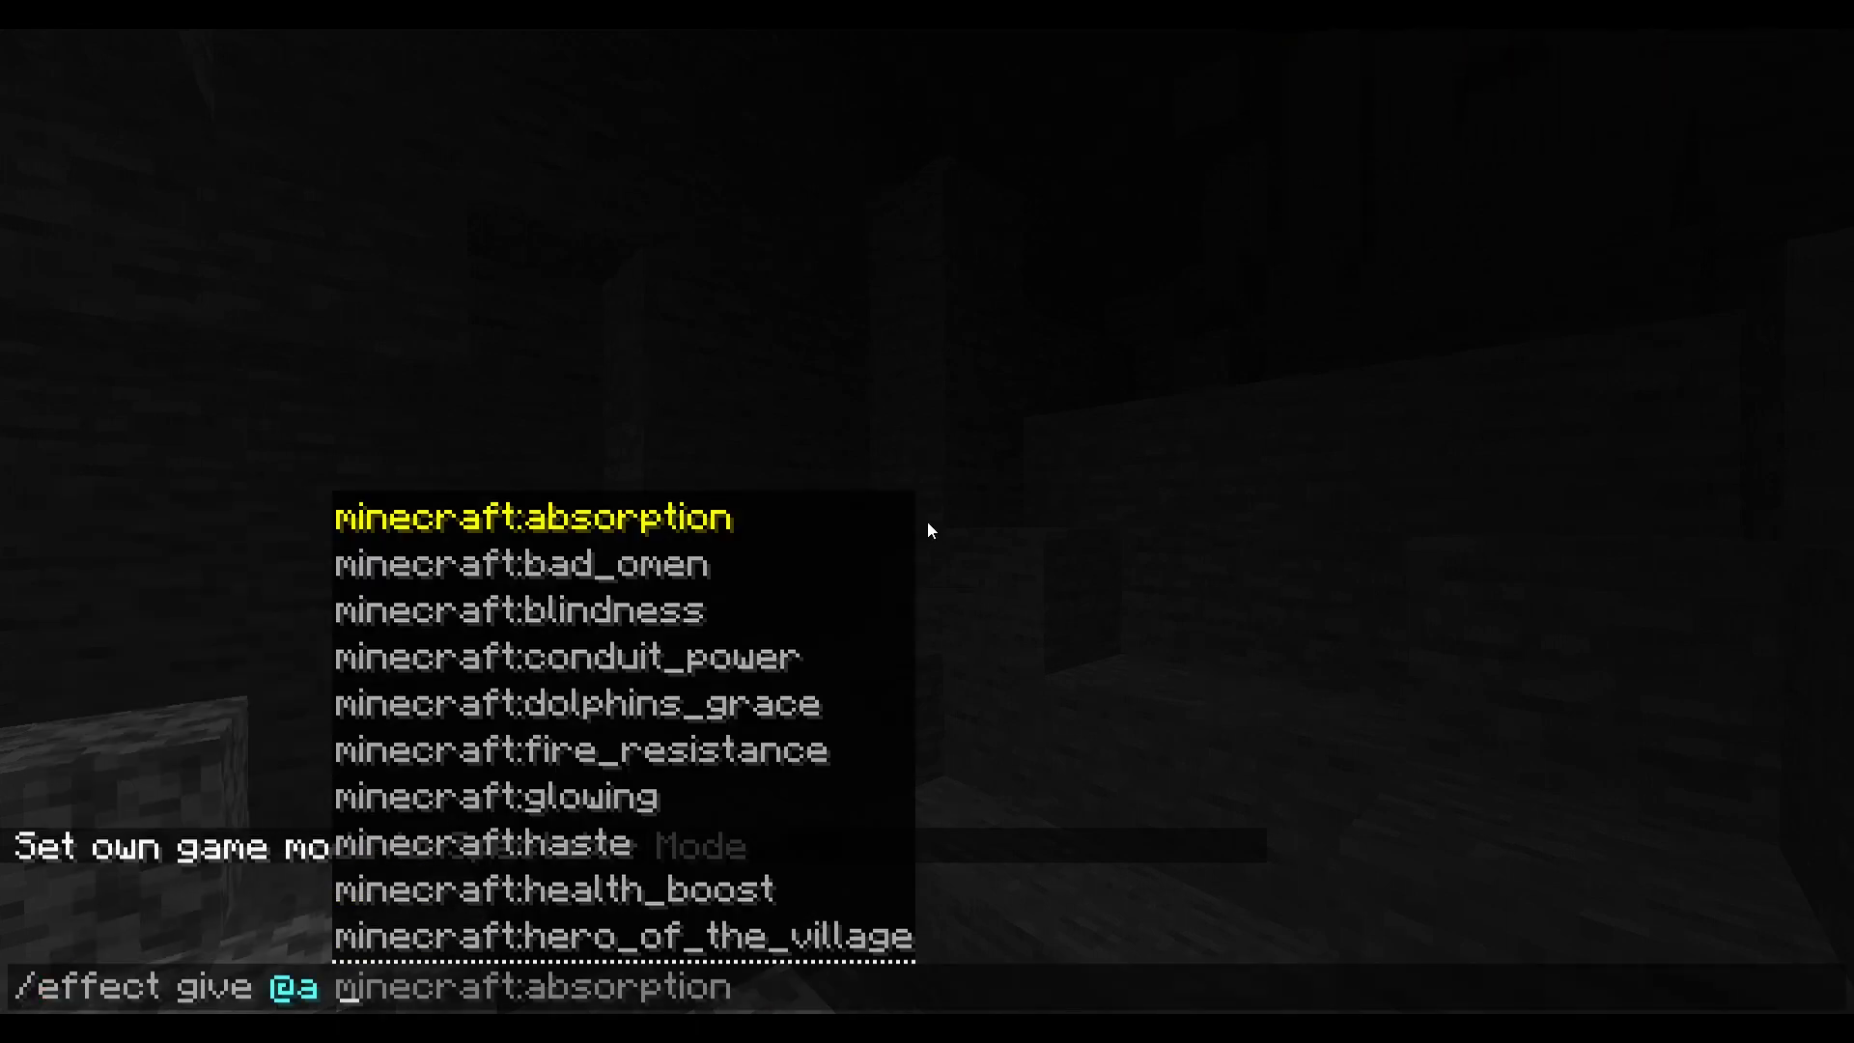
pyautogui.write(' n')
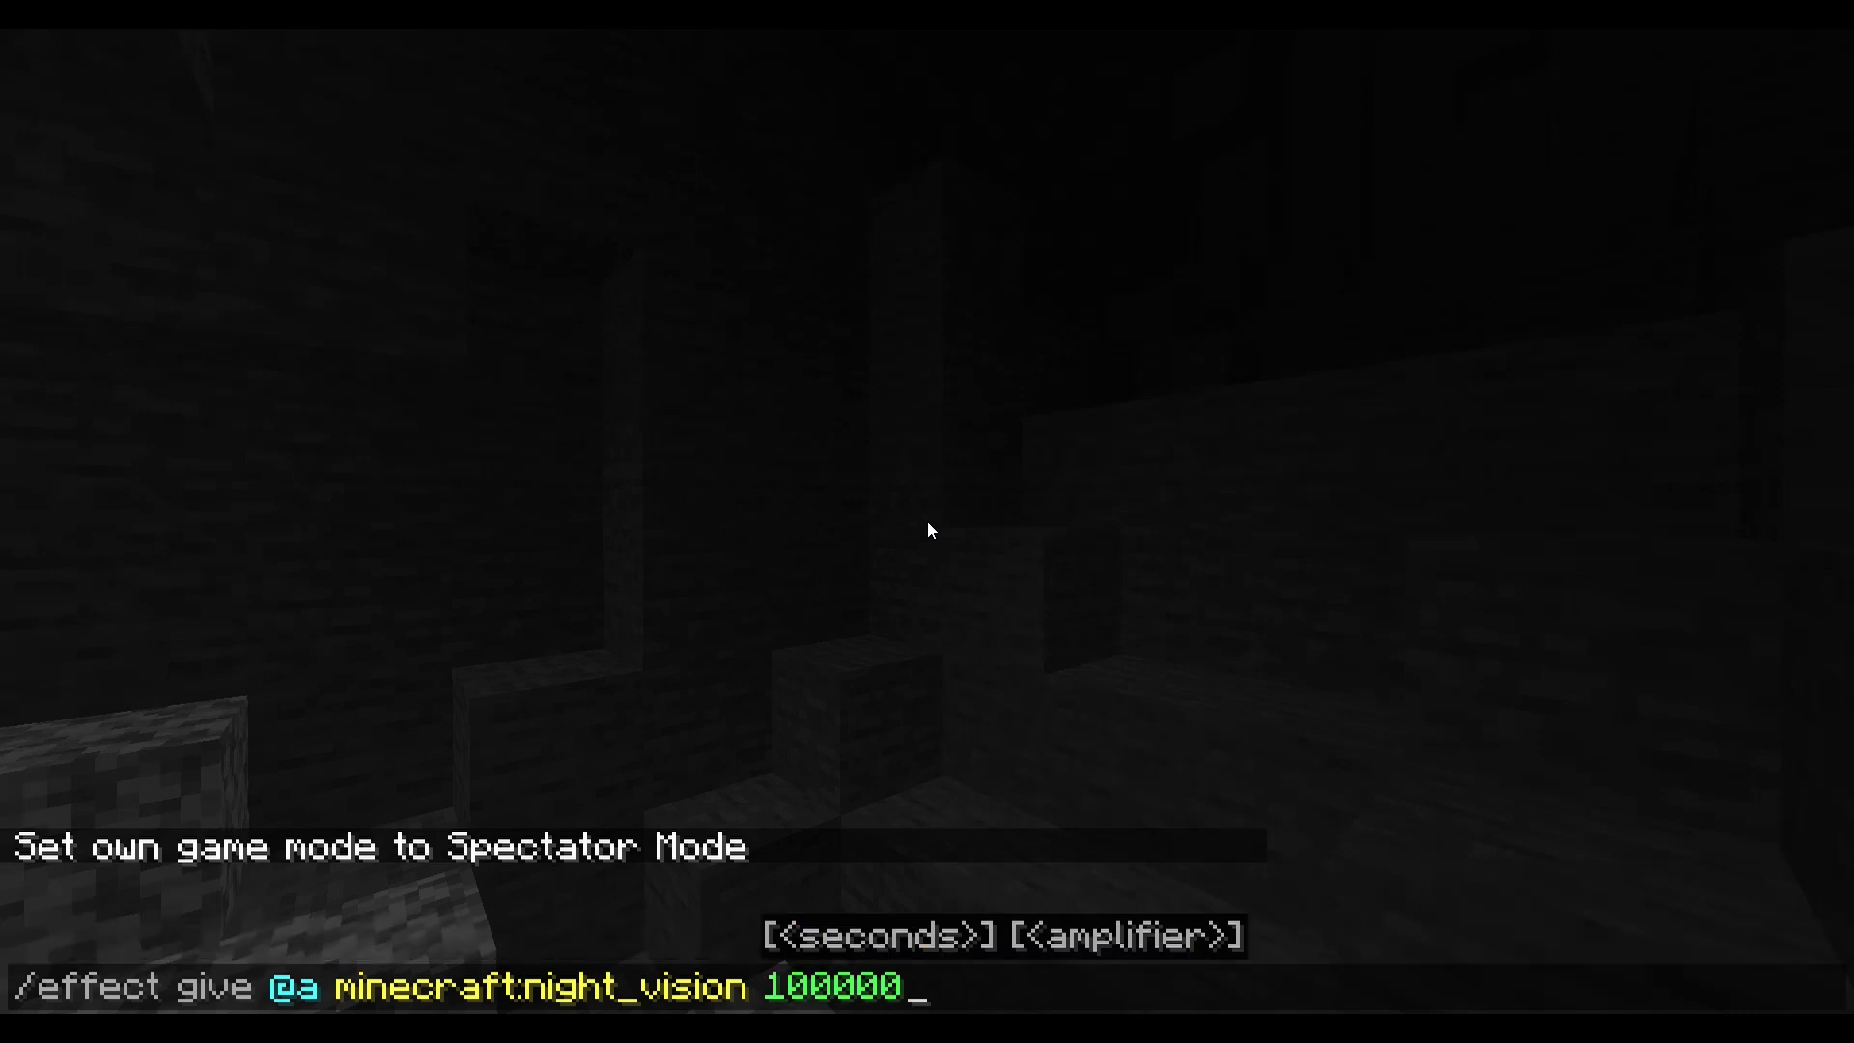
pyautogui.press('Return')
# - Fly through the rock beneath the island to examine the cave tunnels and ore deposits from all sides
pyautogui.press('w')
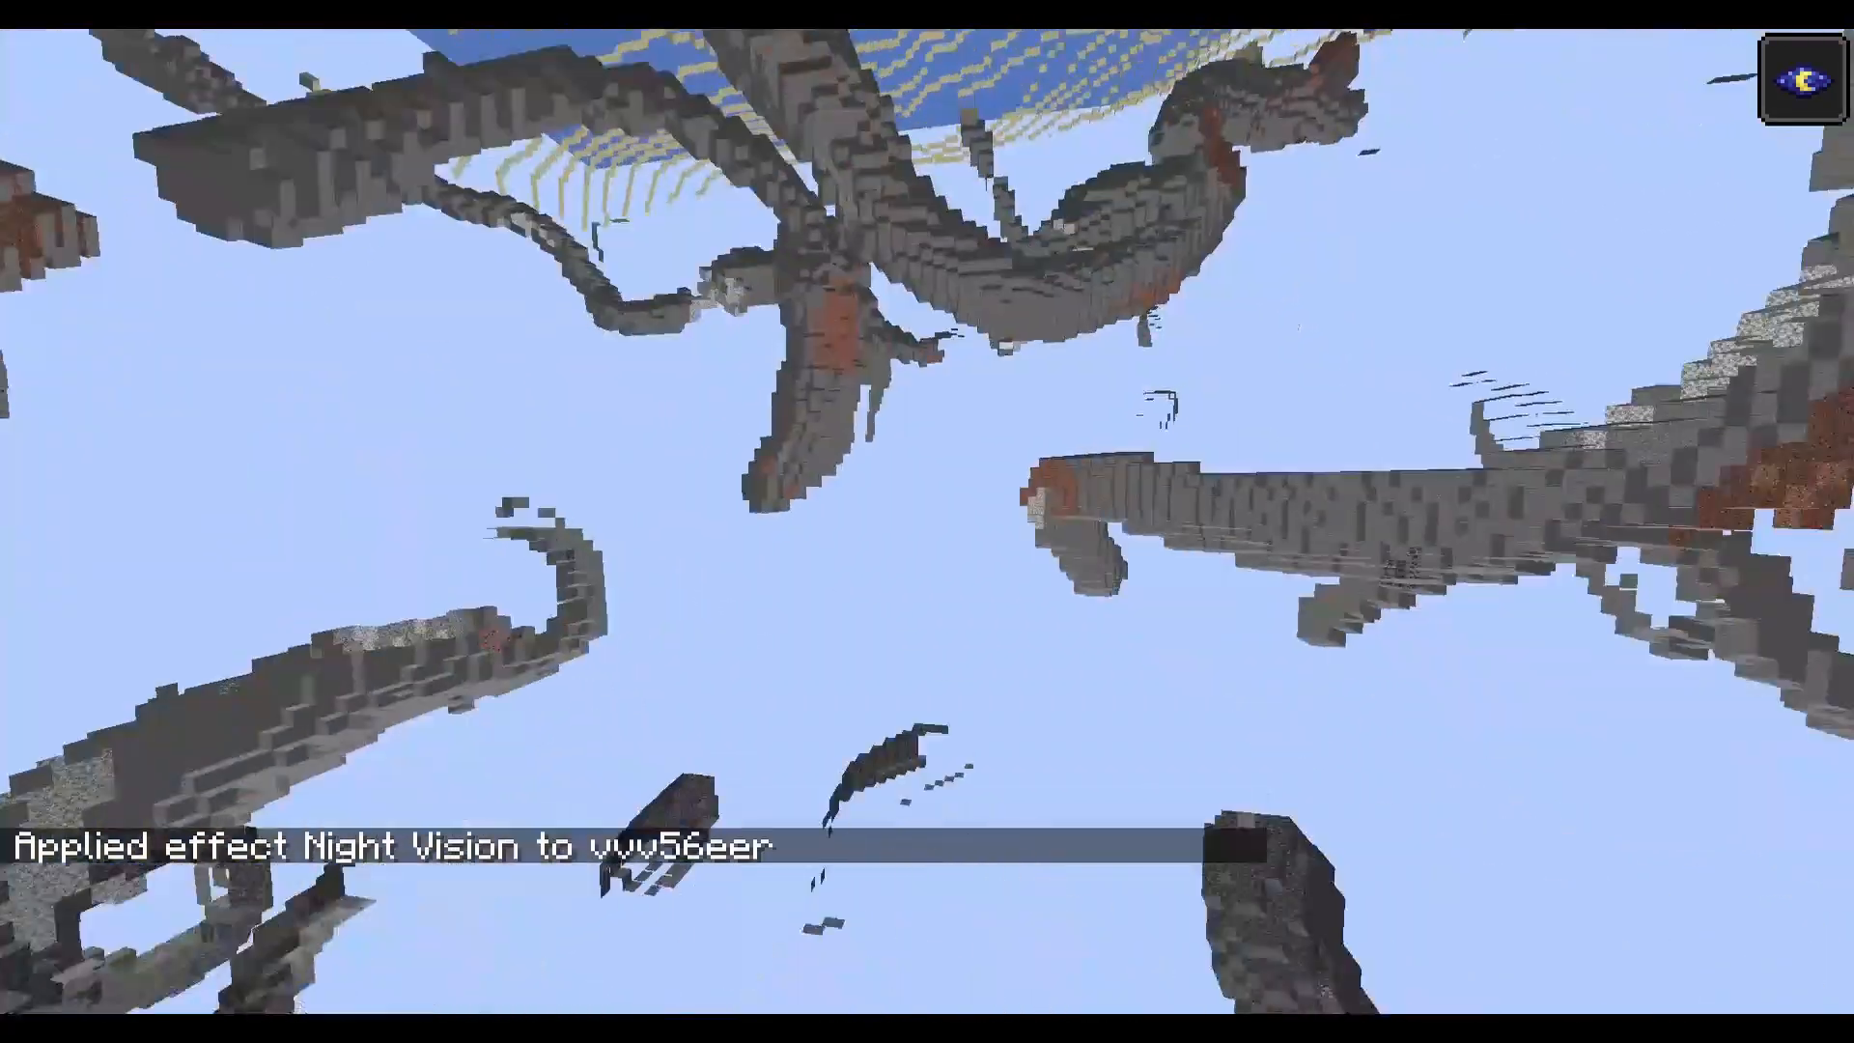
pyautogui.press('w')
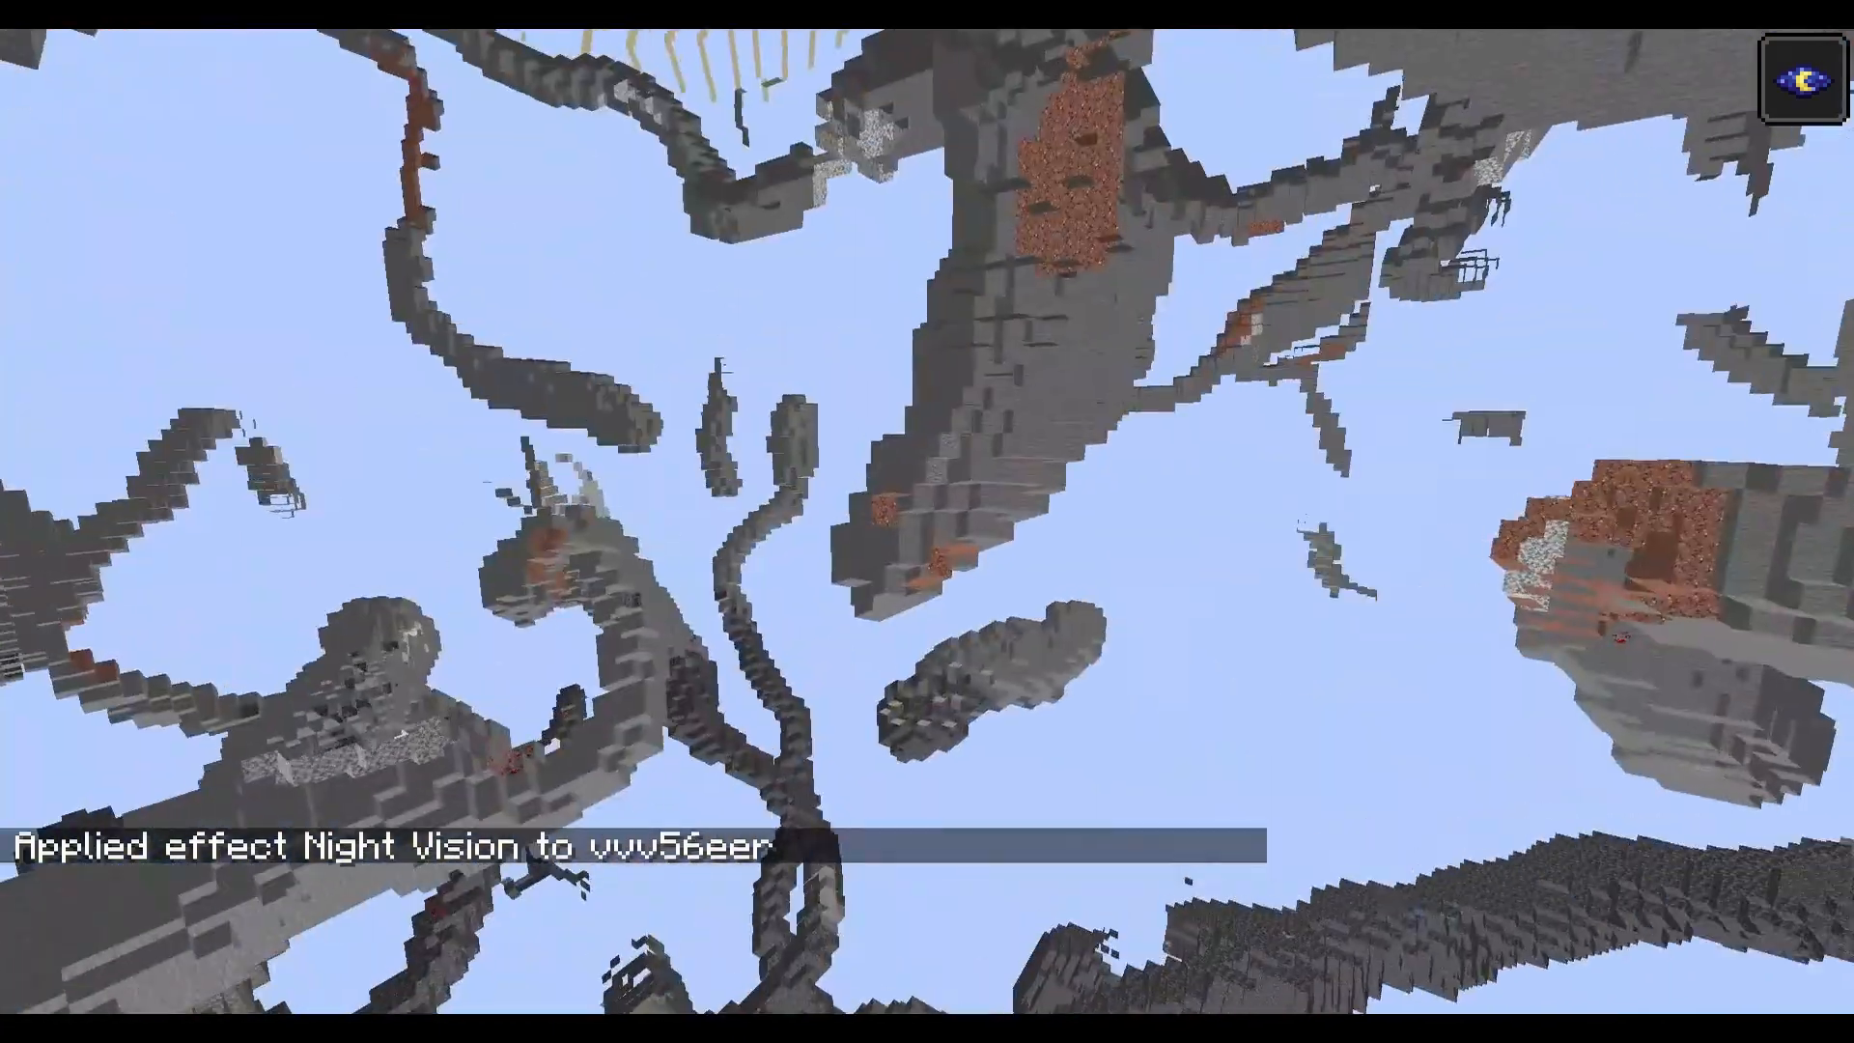
pyautogui.press('w')
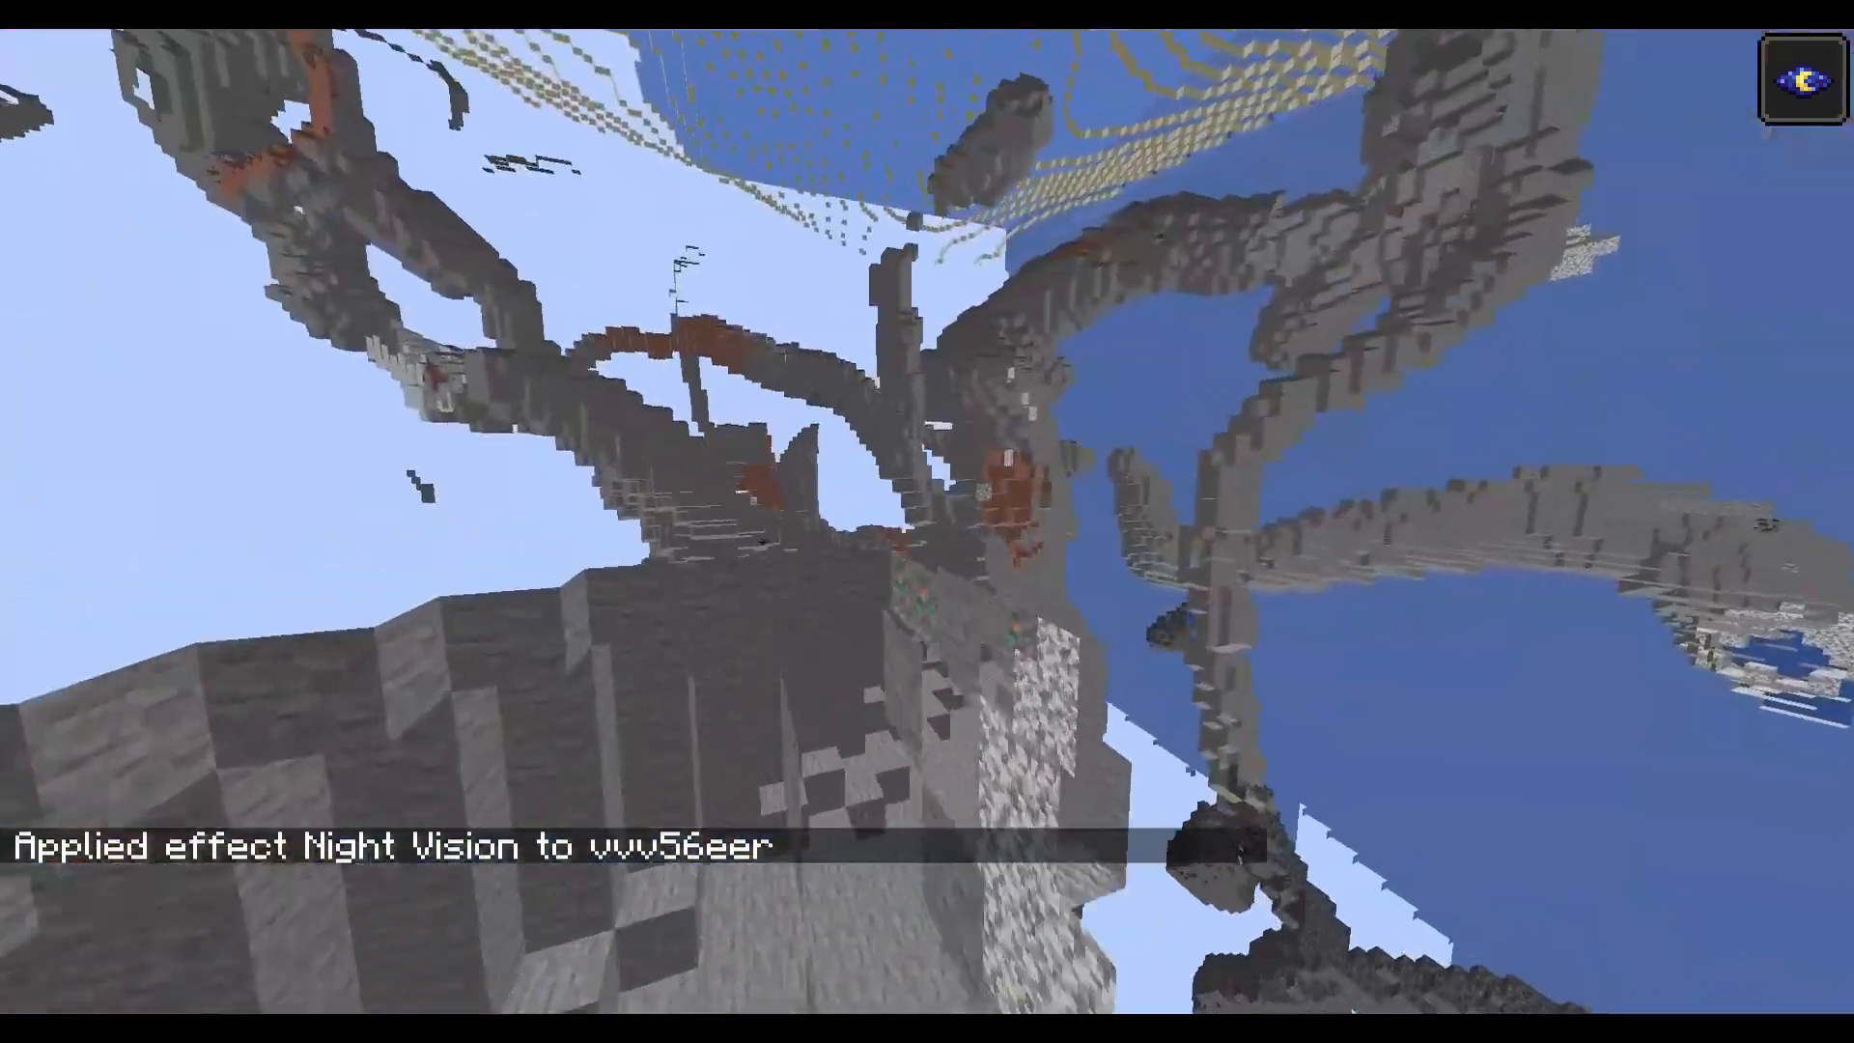
pyautogui.press('w')
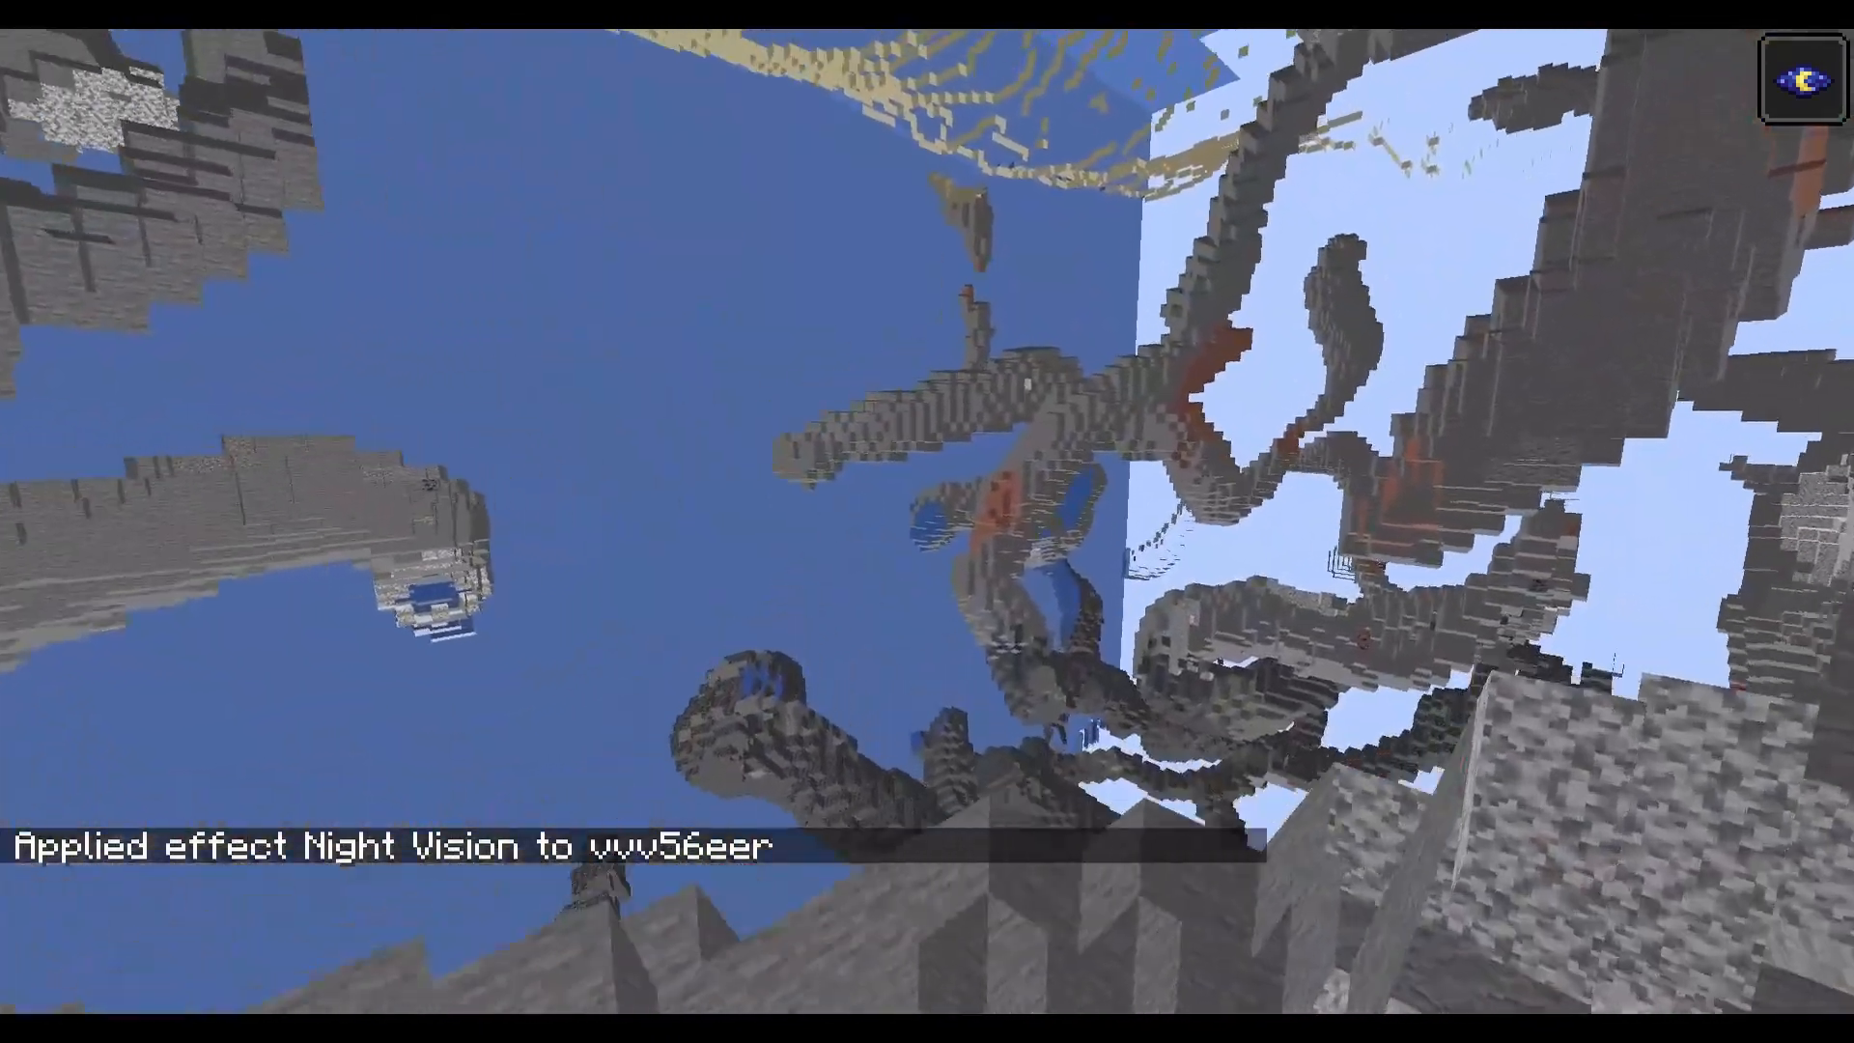
pyautogui.press('w')
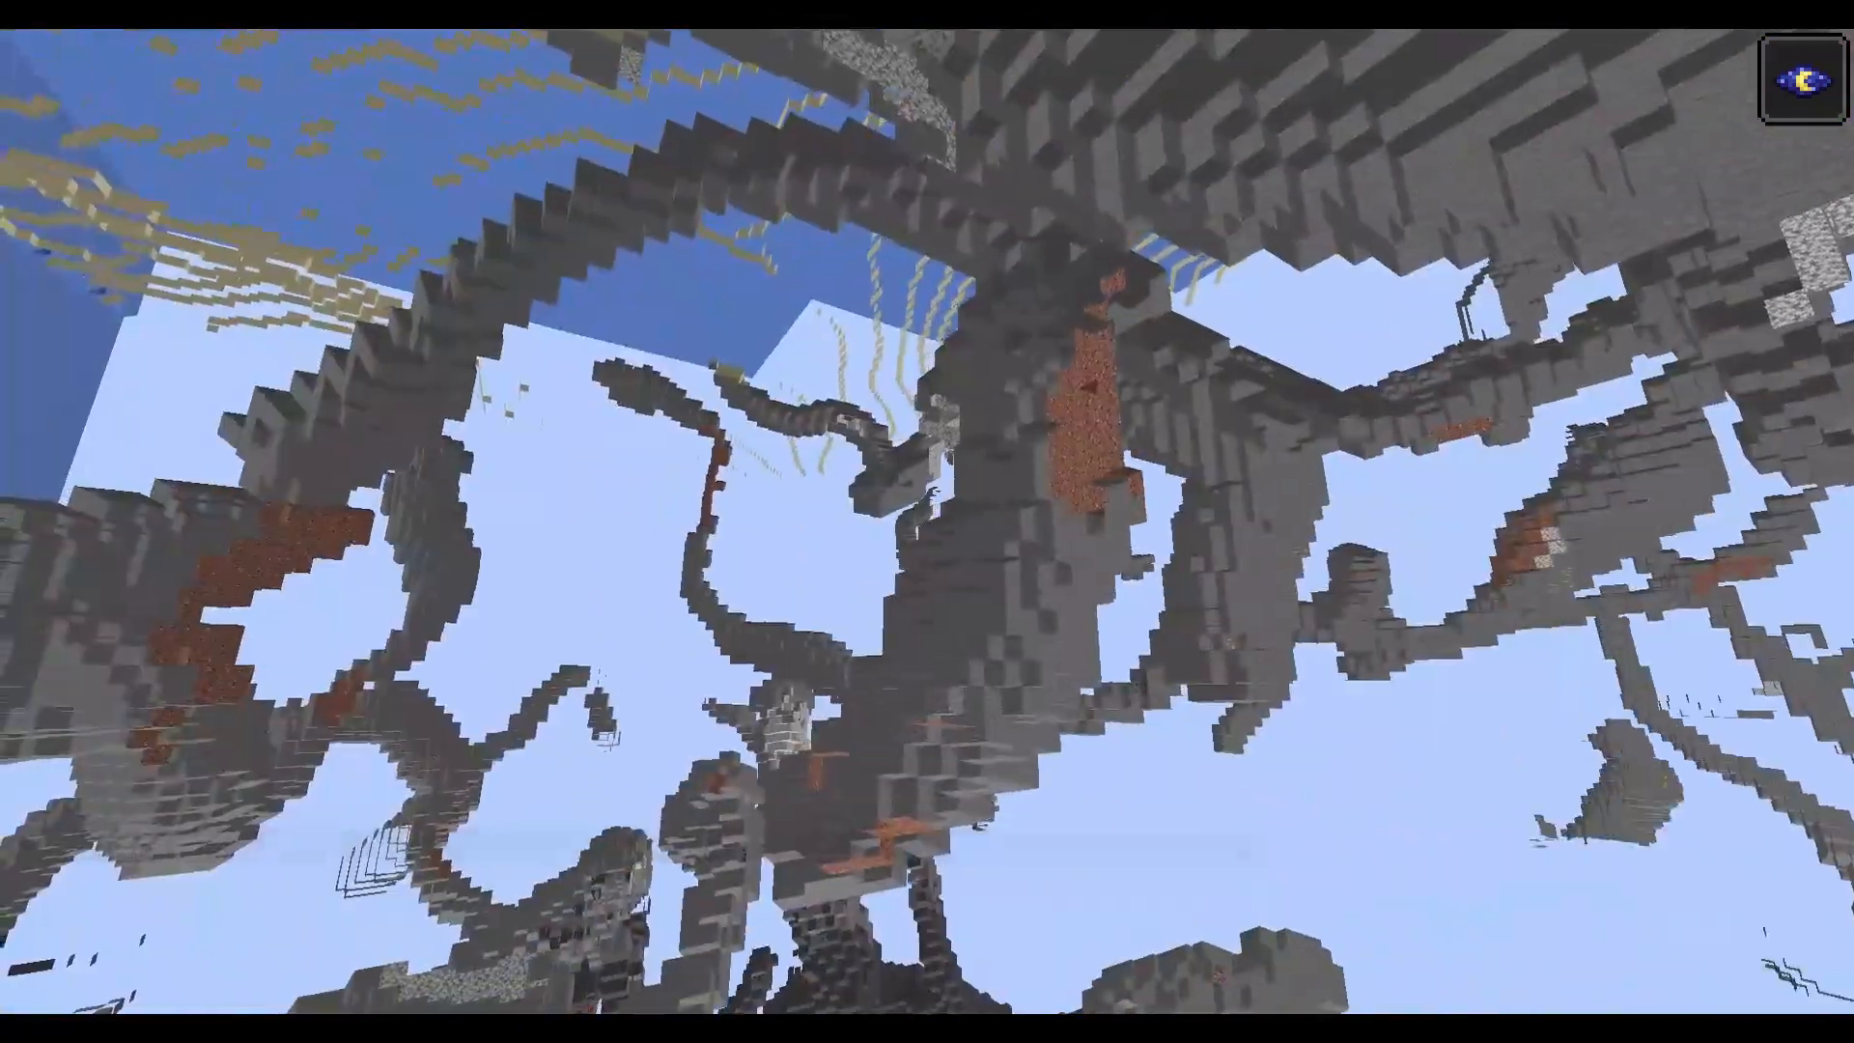
pyautogui.press('w')
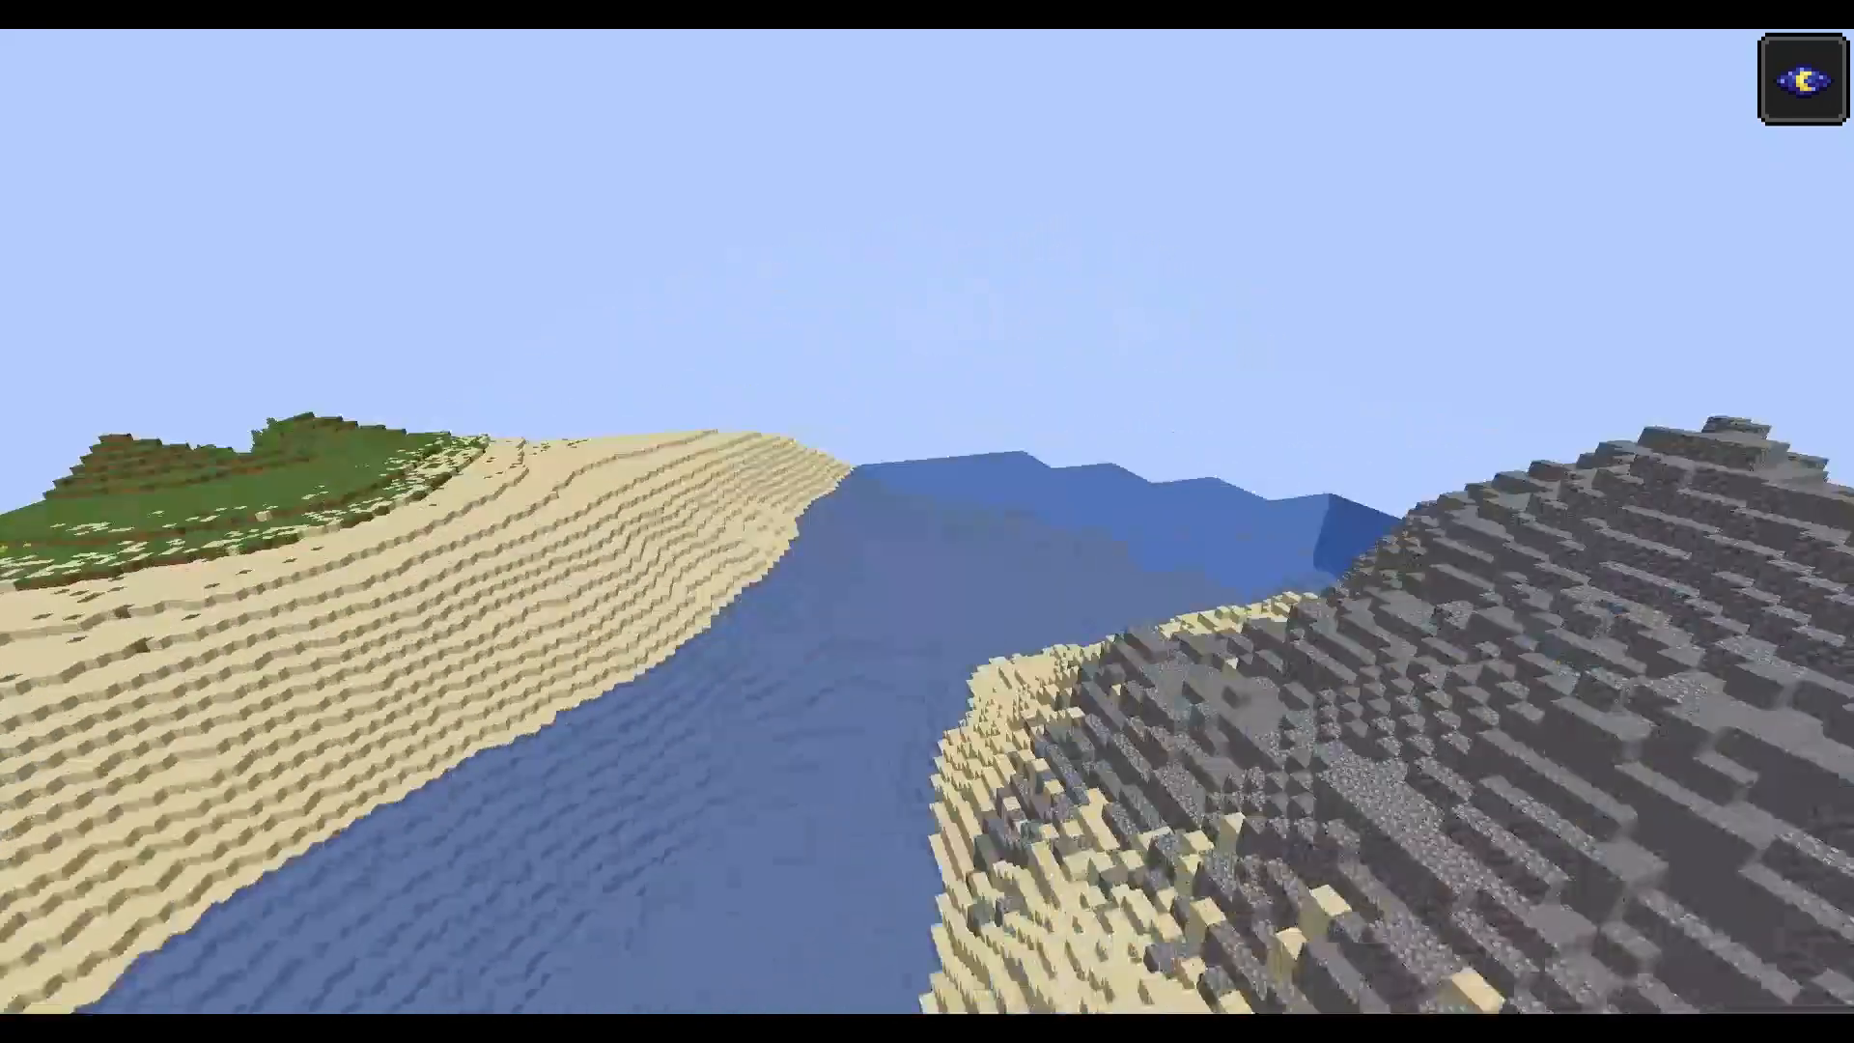
# - Fly over the channel beside the beach to view the rocky islet and its sandy shoreline
pyautogui.press('e')
pyautogui.press('e')
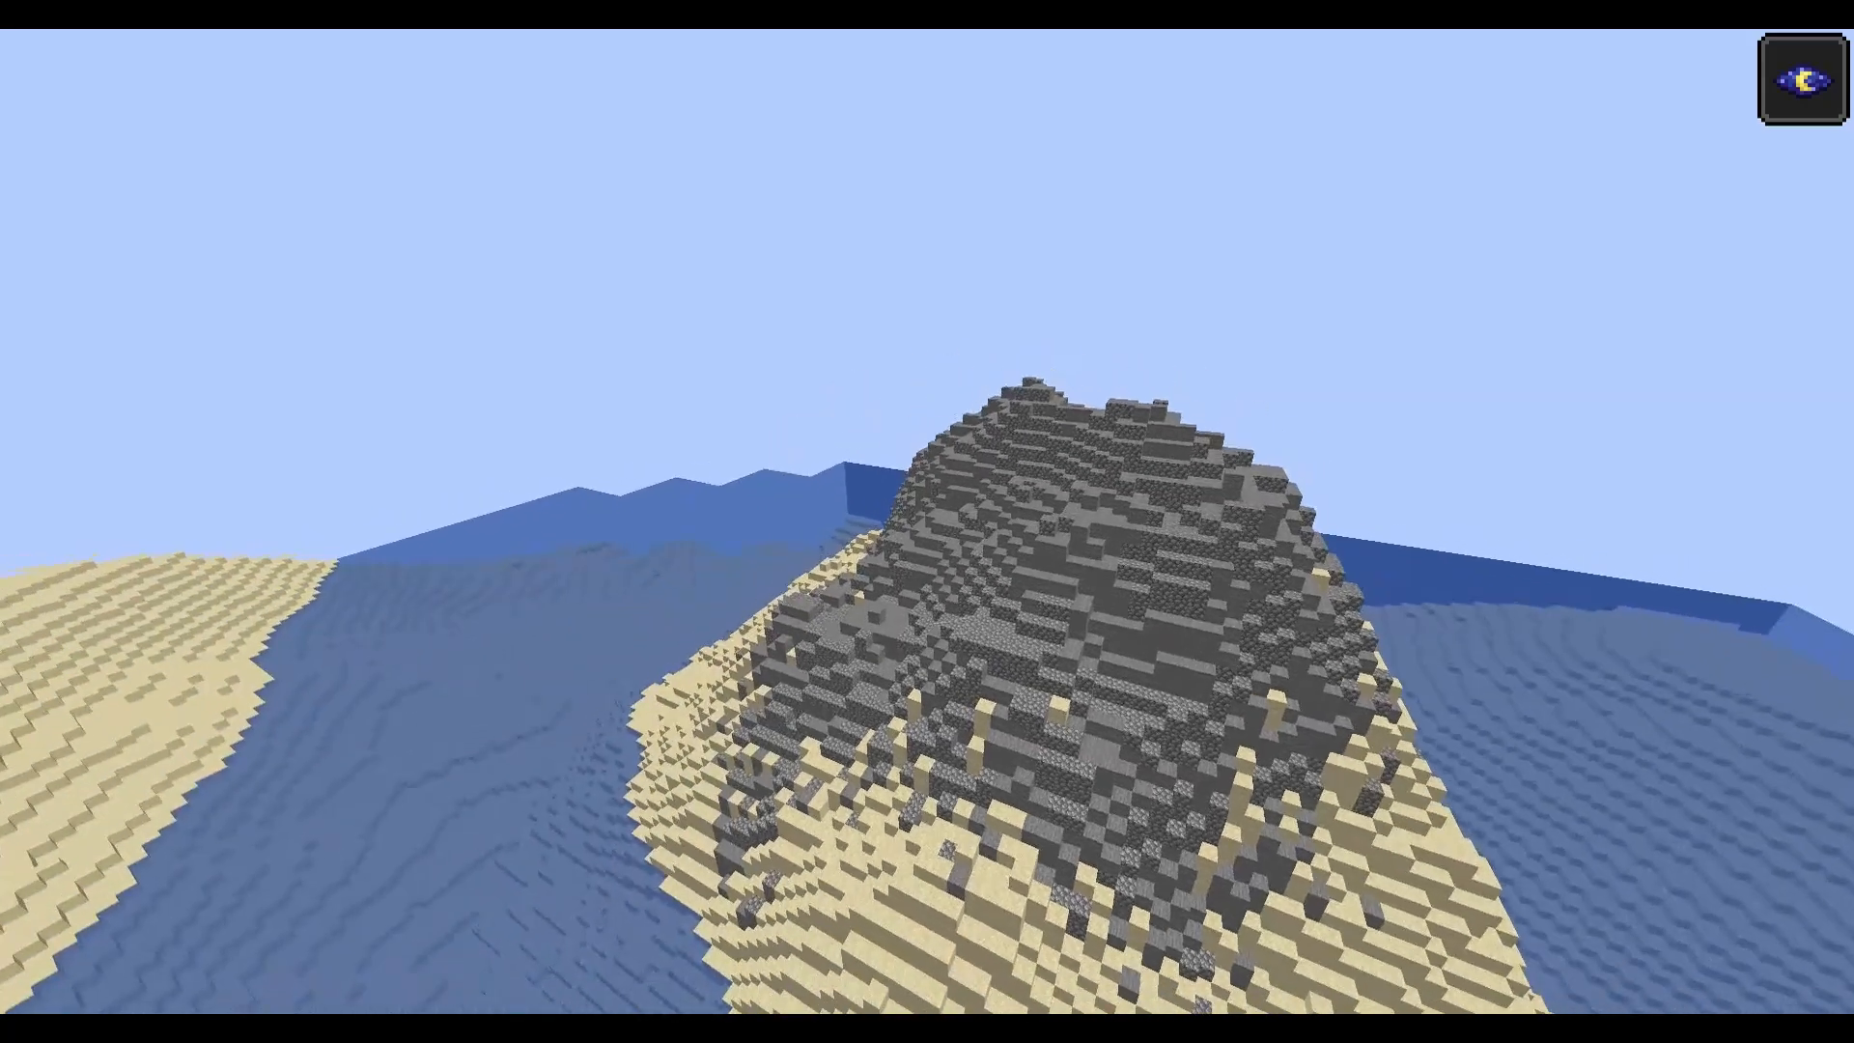